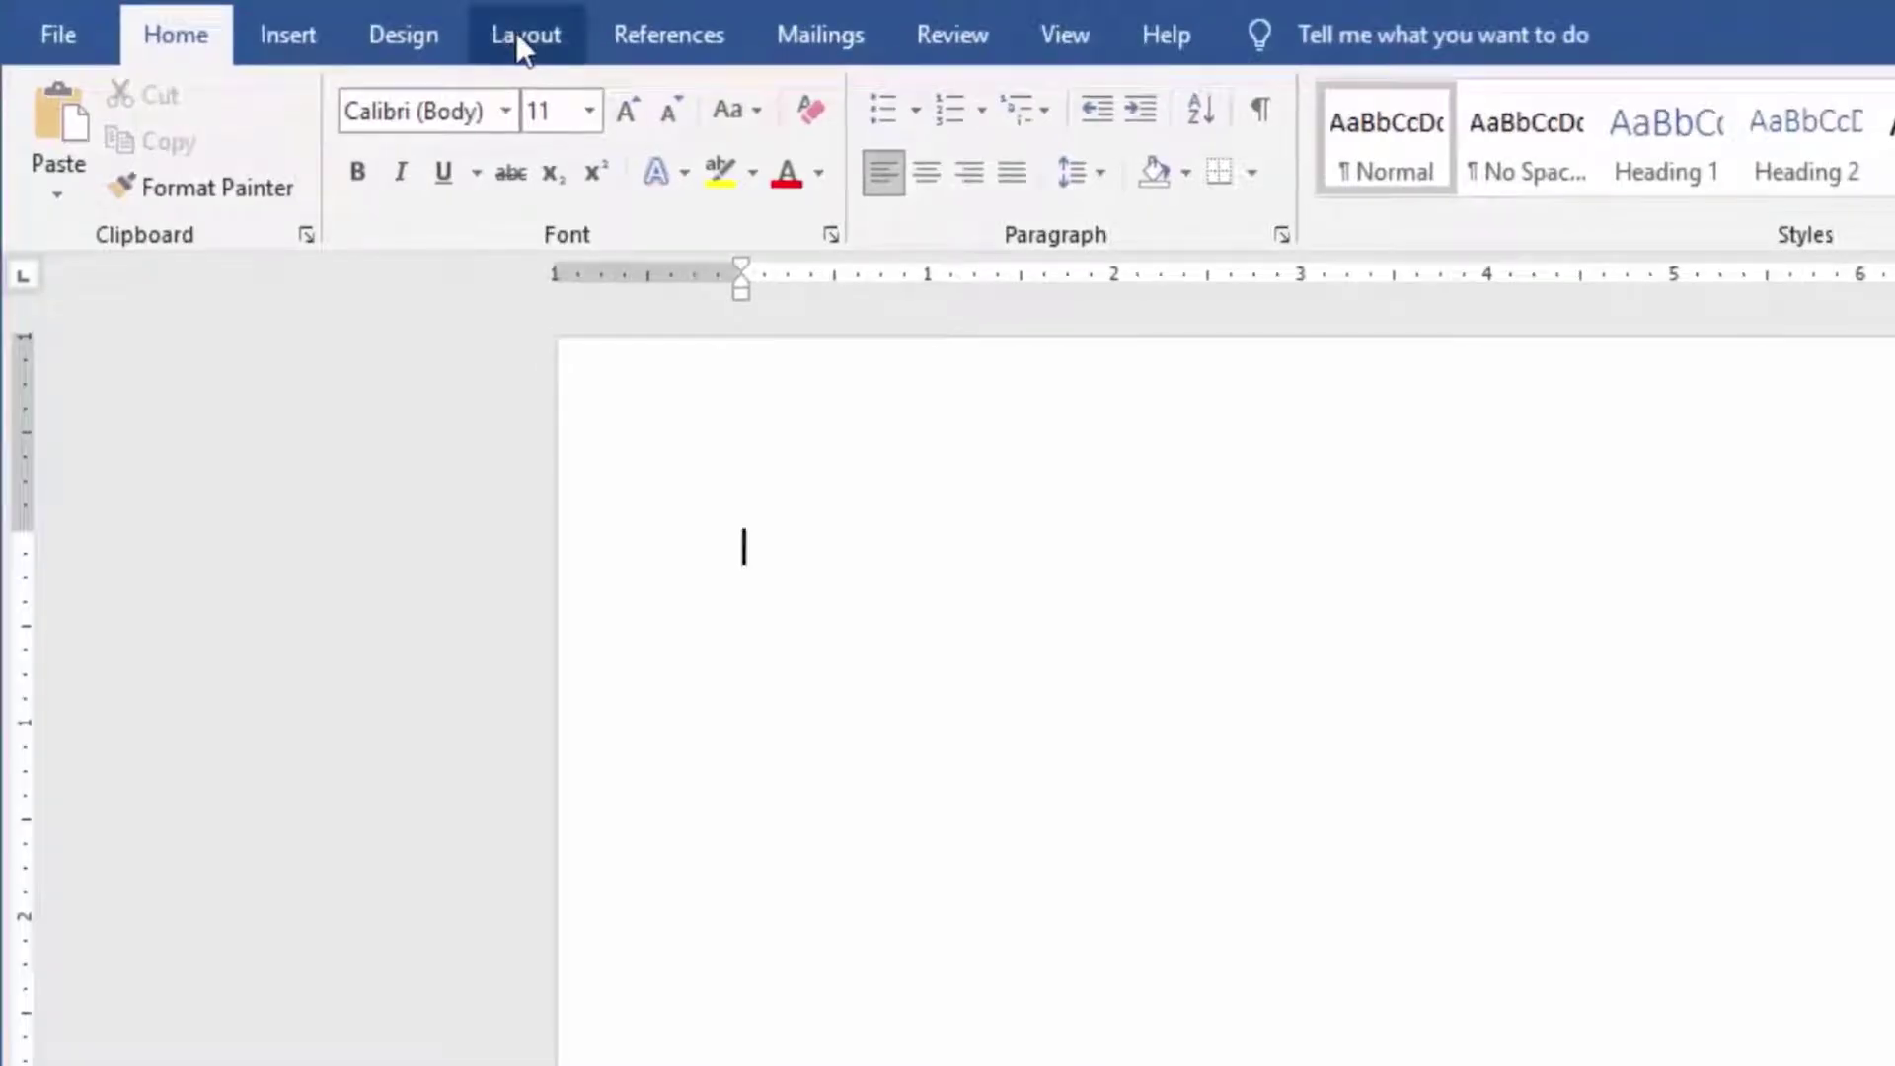
- Set the paper size to A4 and apply the Narrow margin preset
left_click(529, 39)
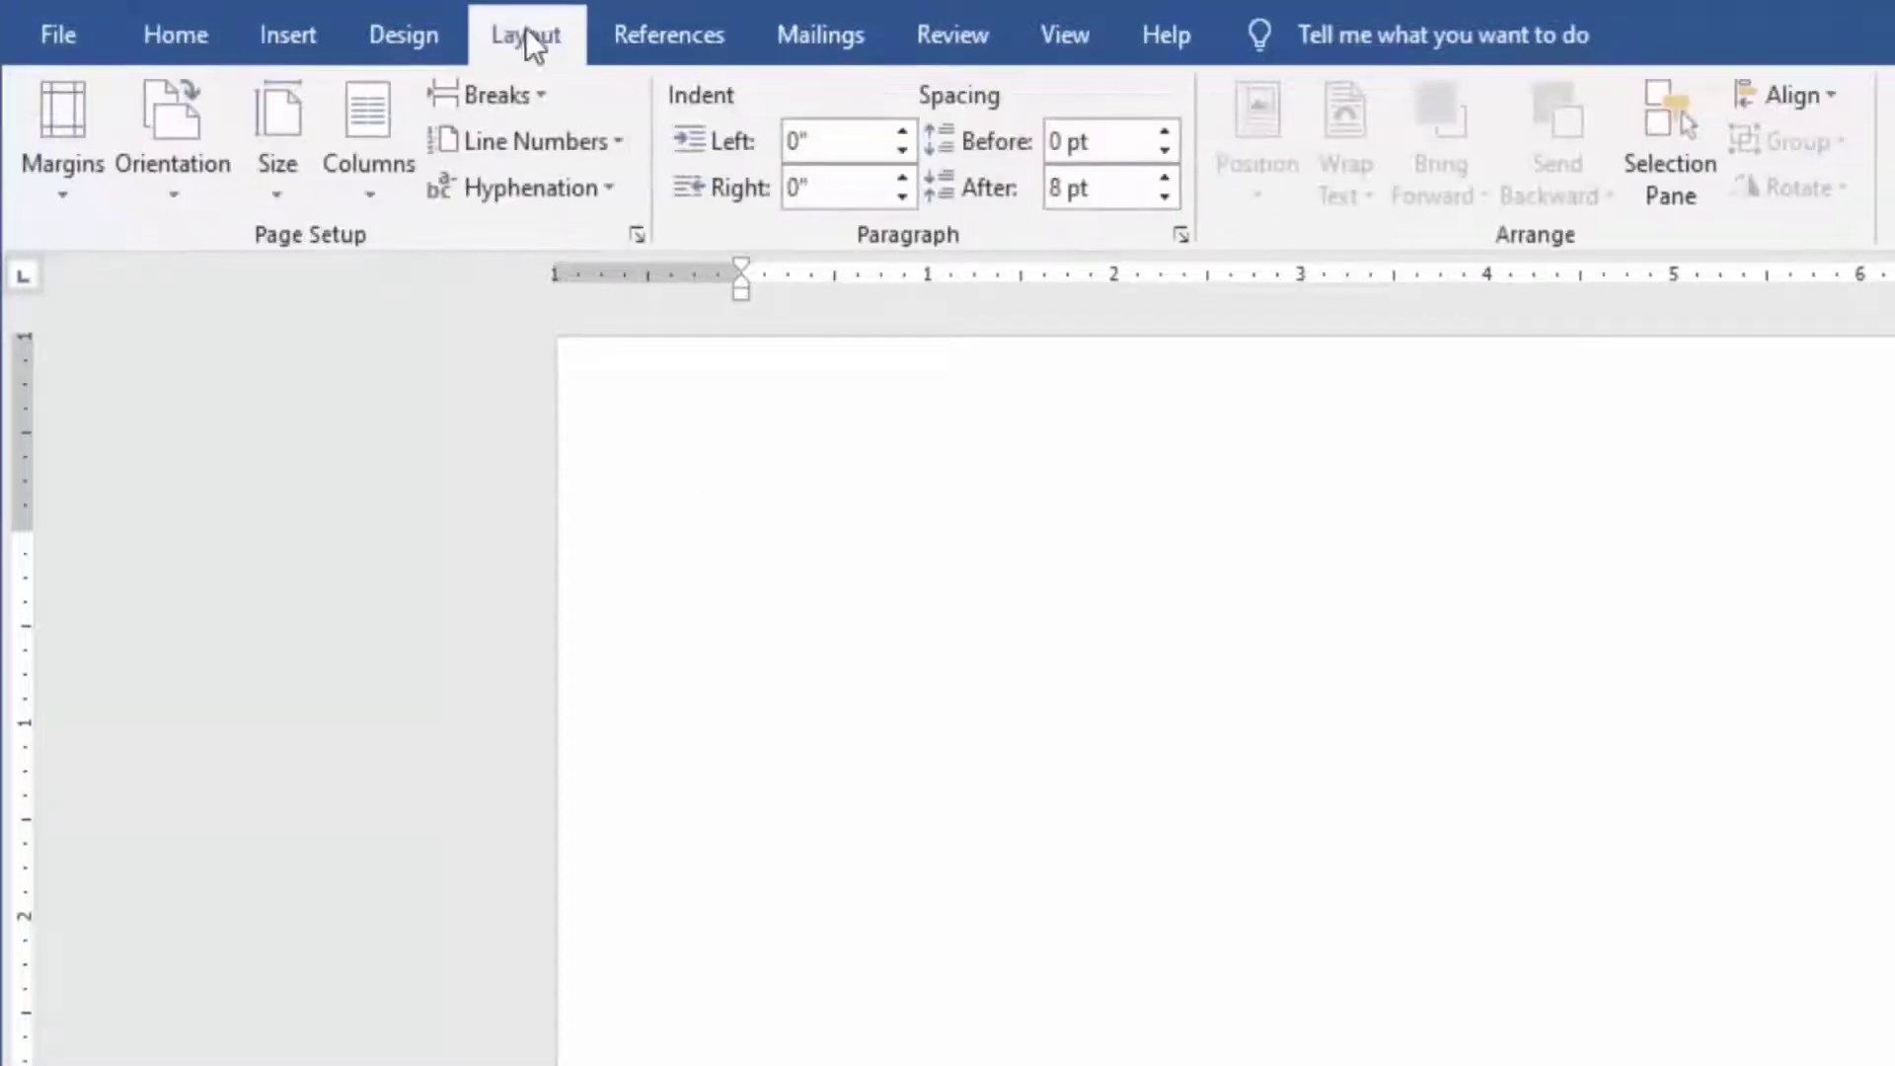
left_click(267, 197)
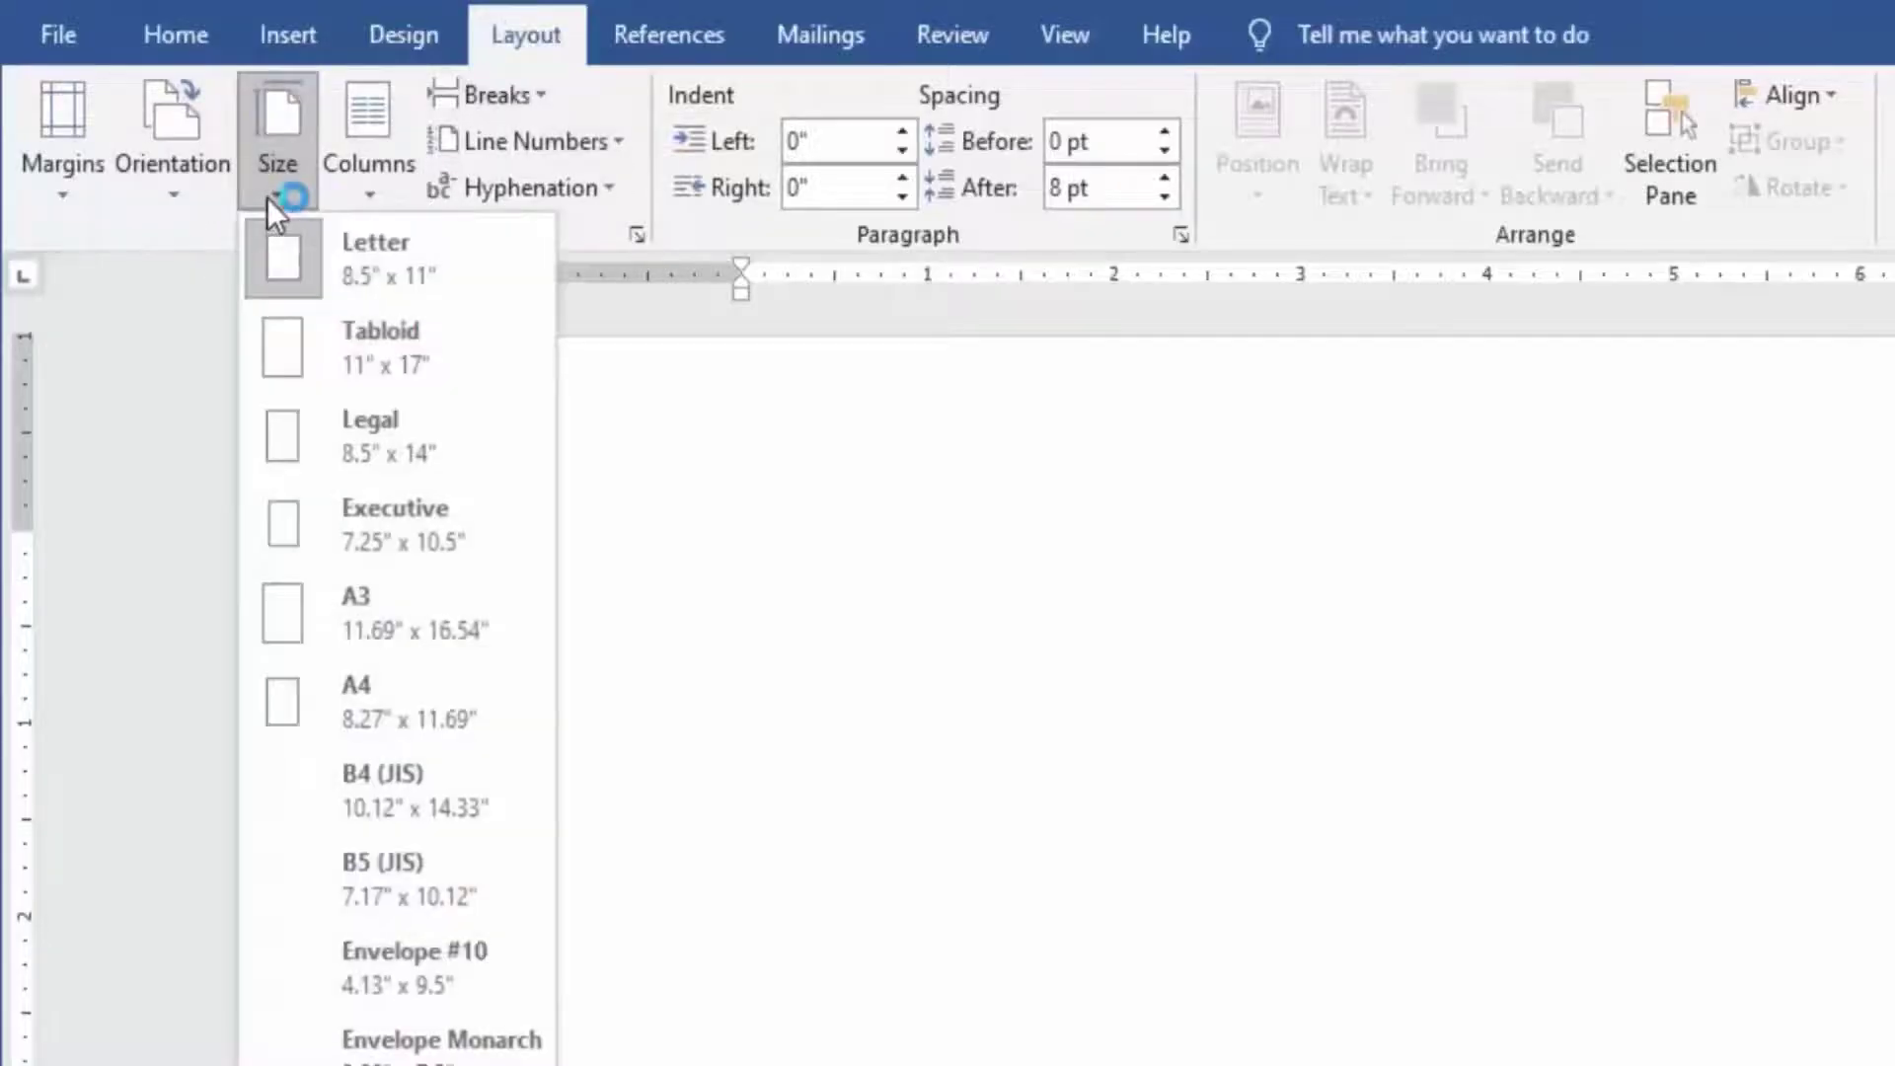
left_click(358, 696)
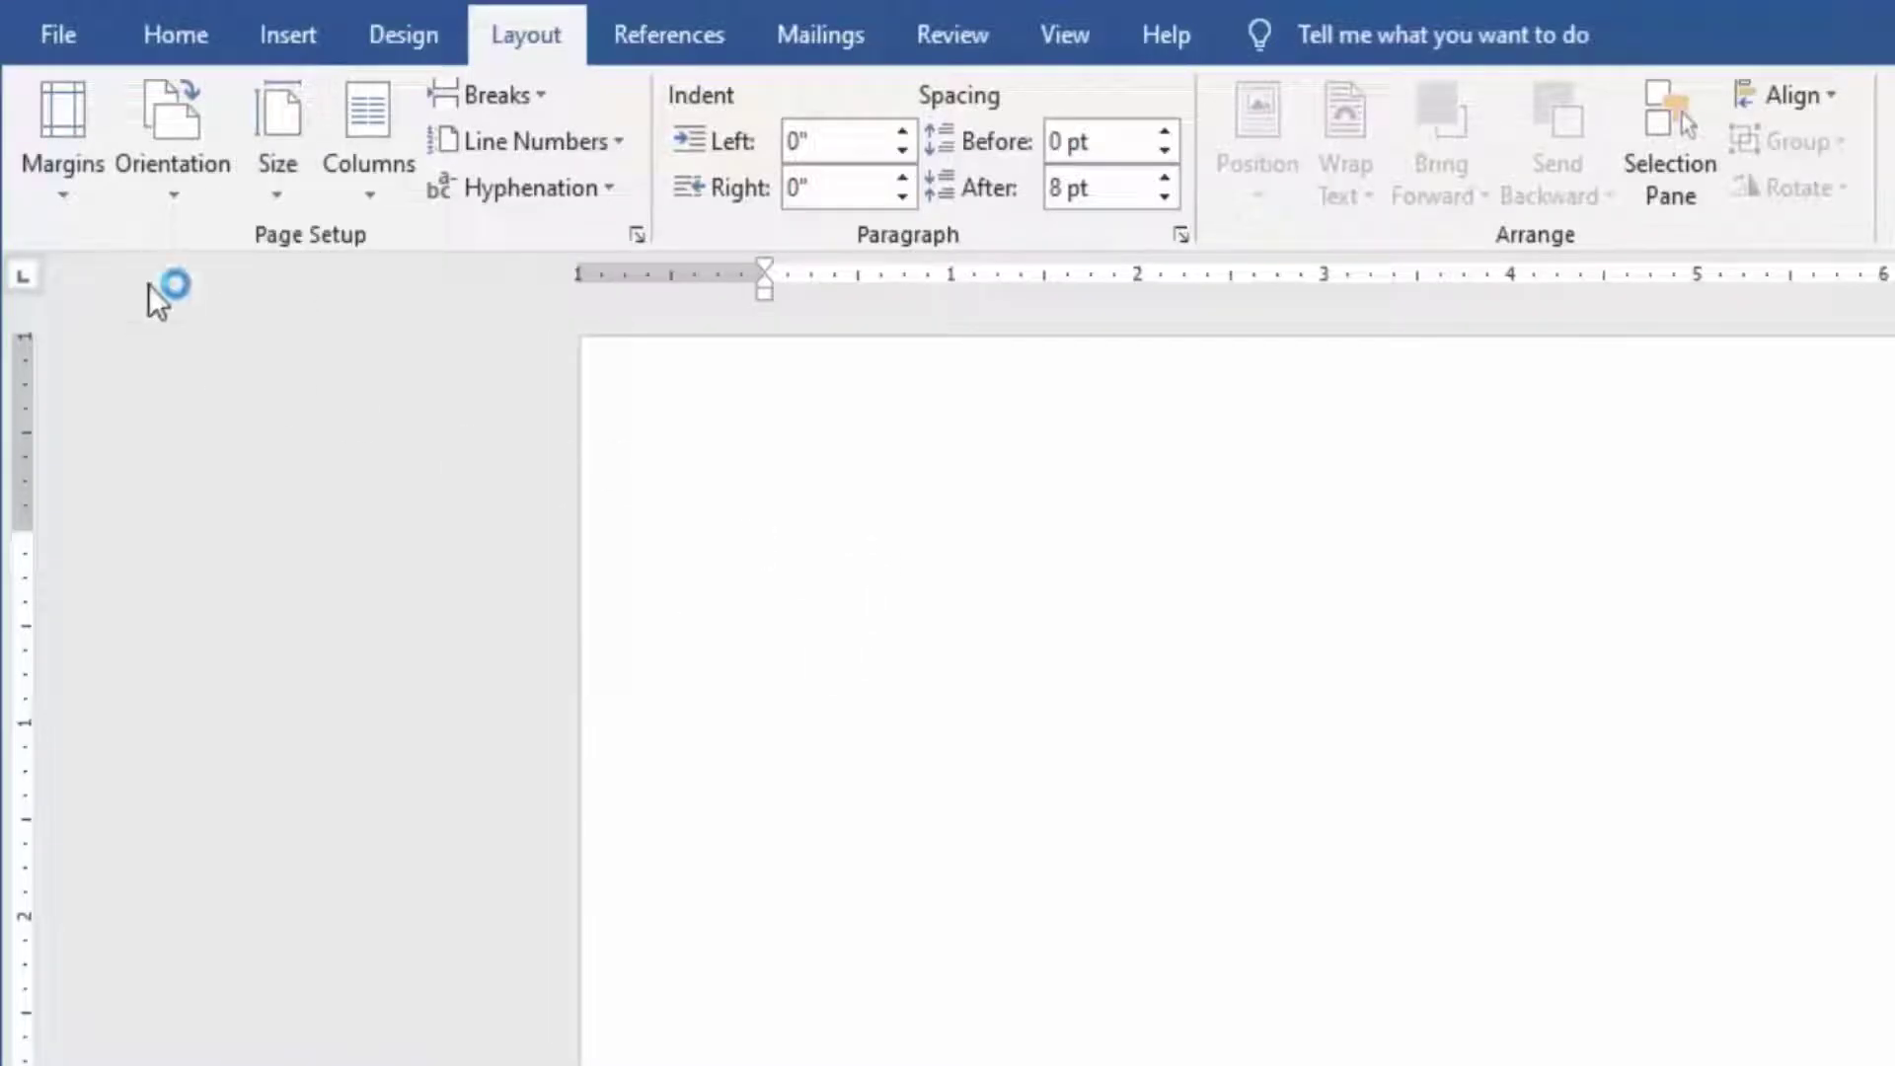
left_click(55, 198)
left_click(85, 560)
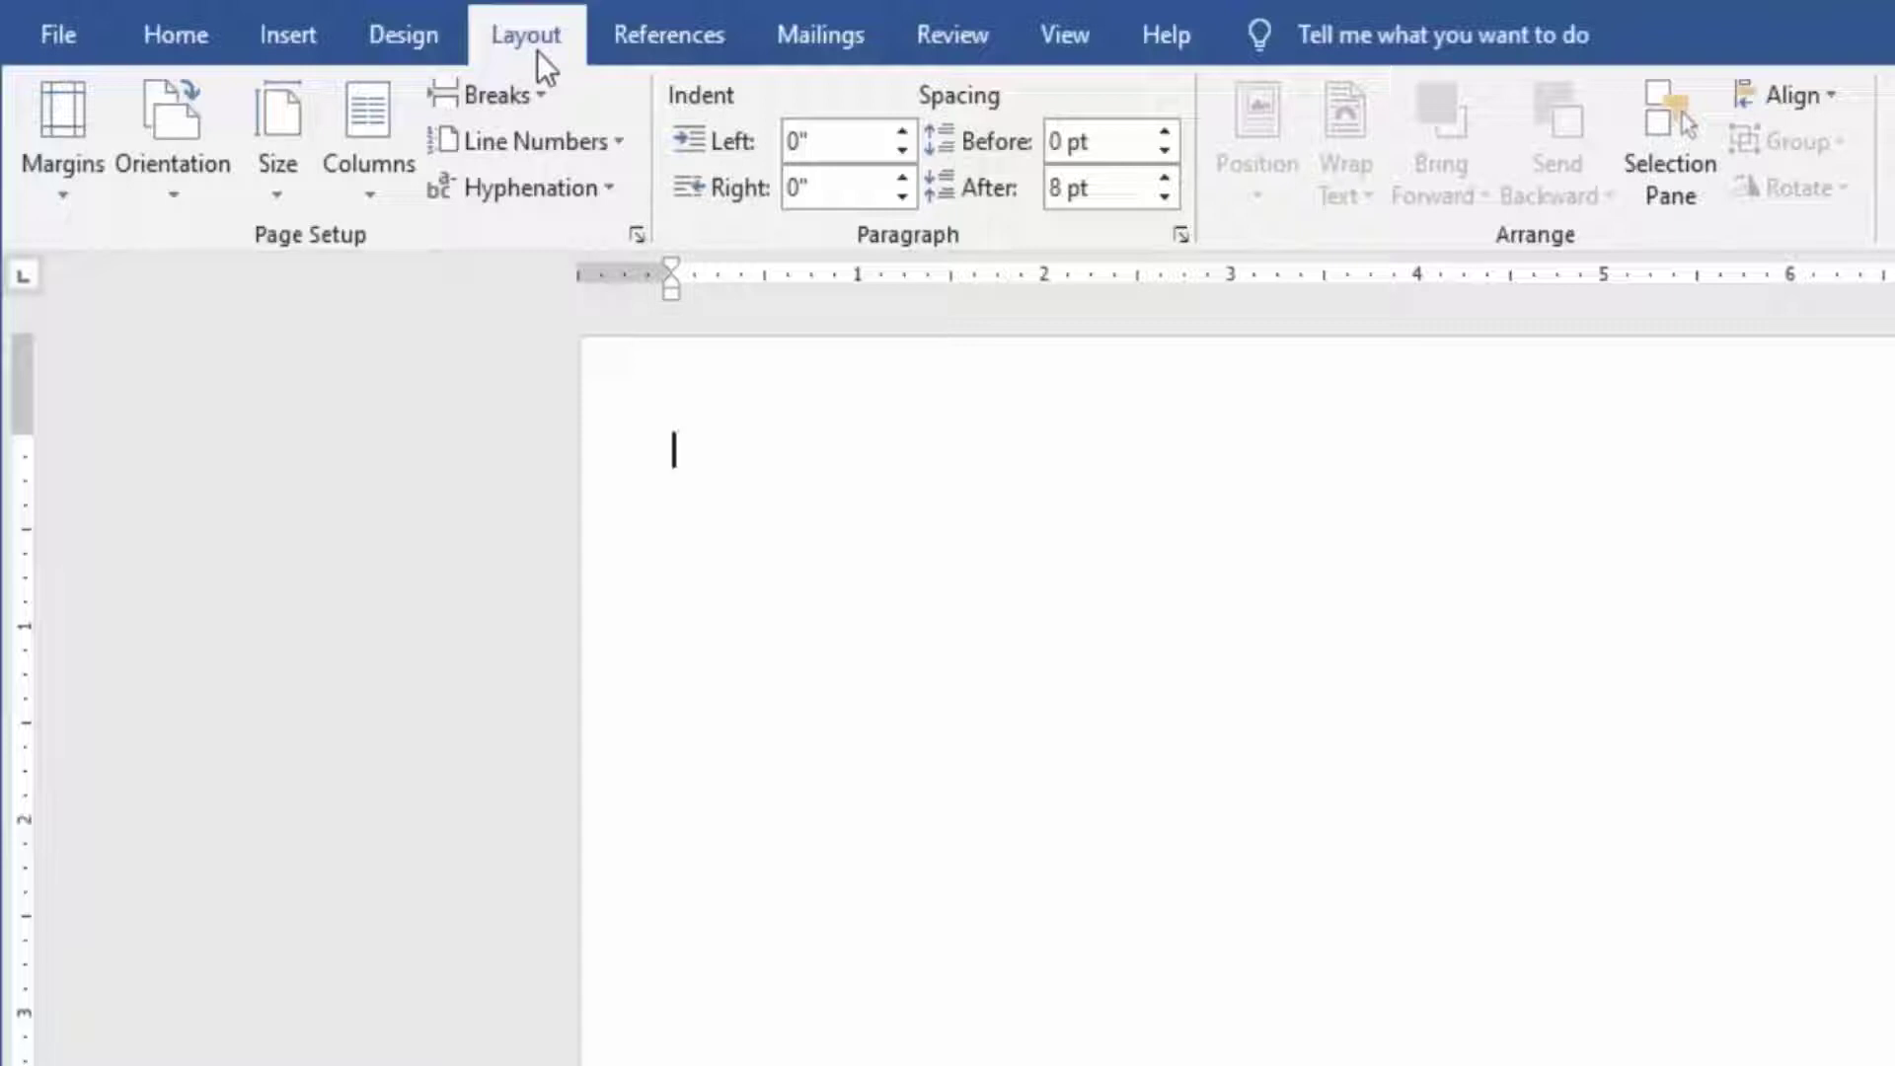
left_click(271, 44)
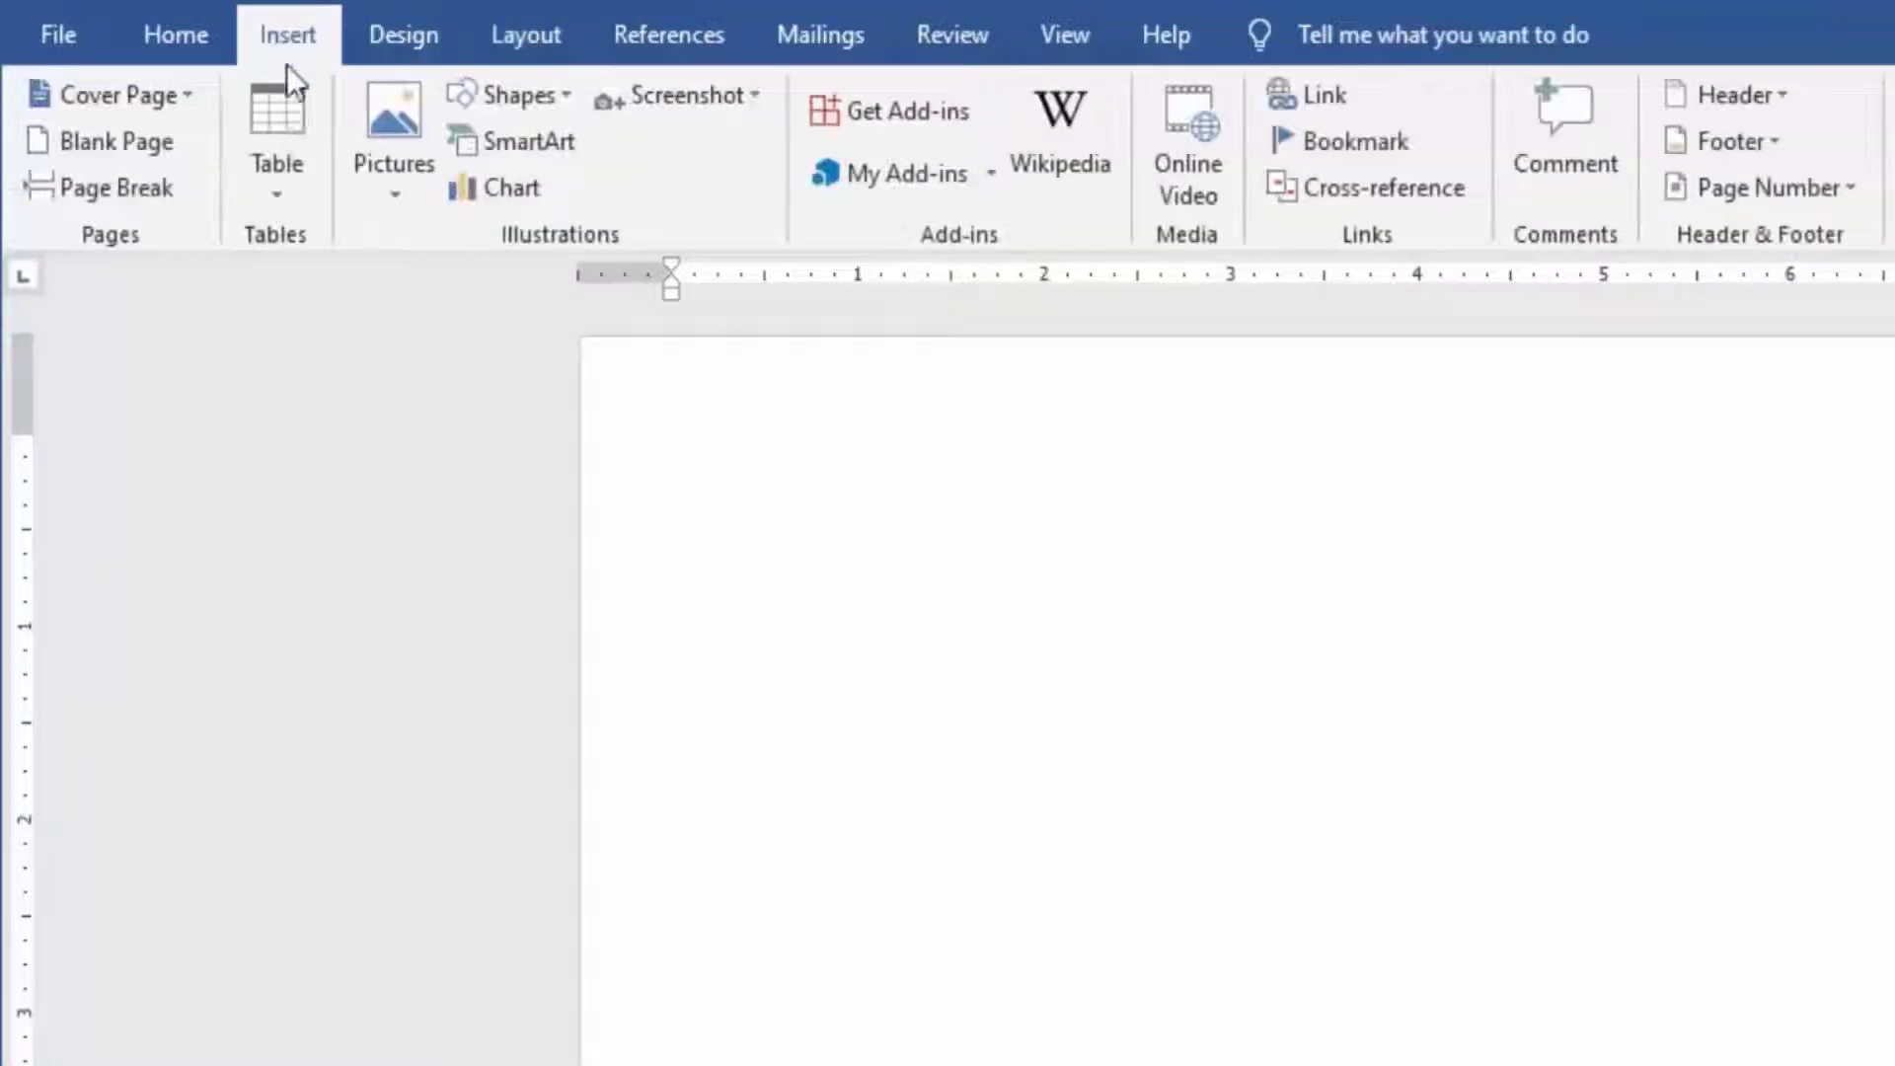
- Draw a Flowchart: Manual Input shape, rotate it slant-down, and move it to the page top
left_click(561, 91)
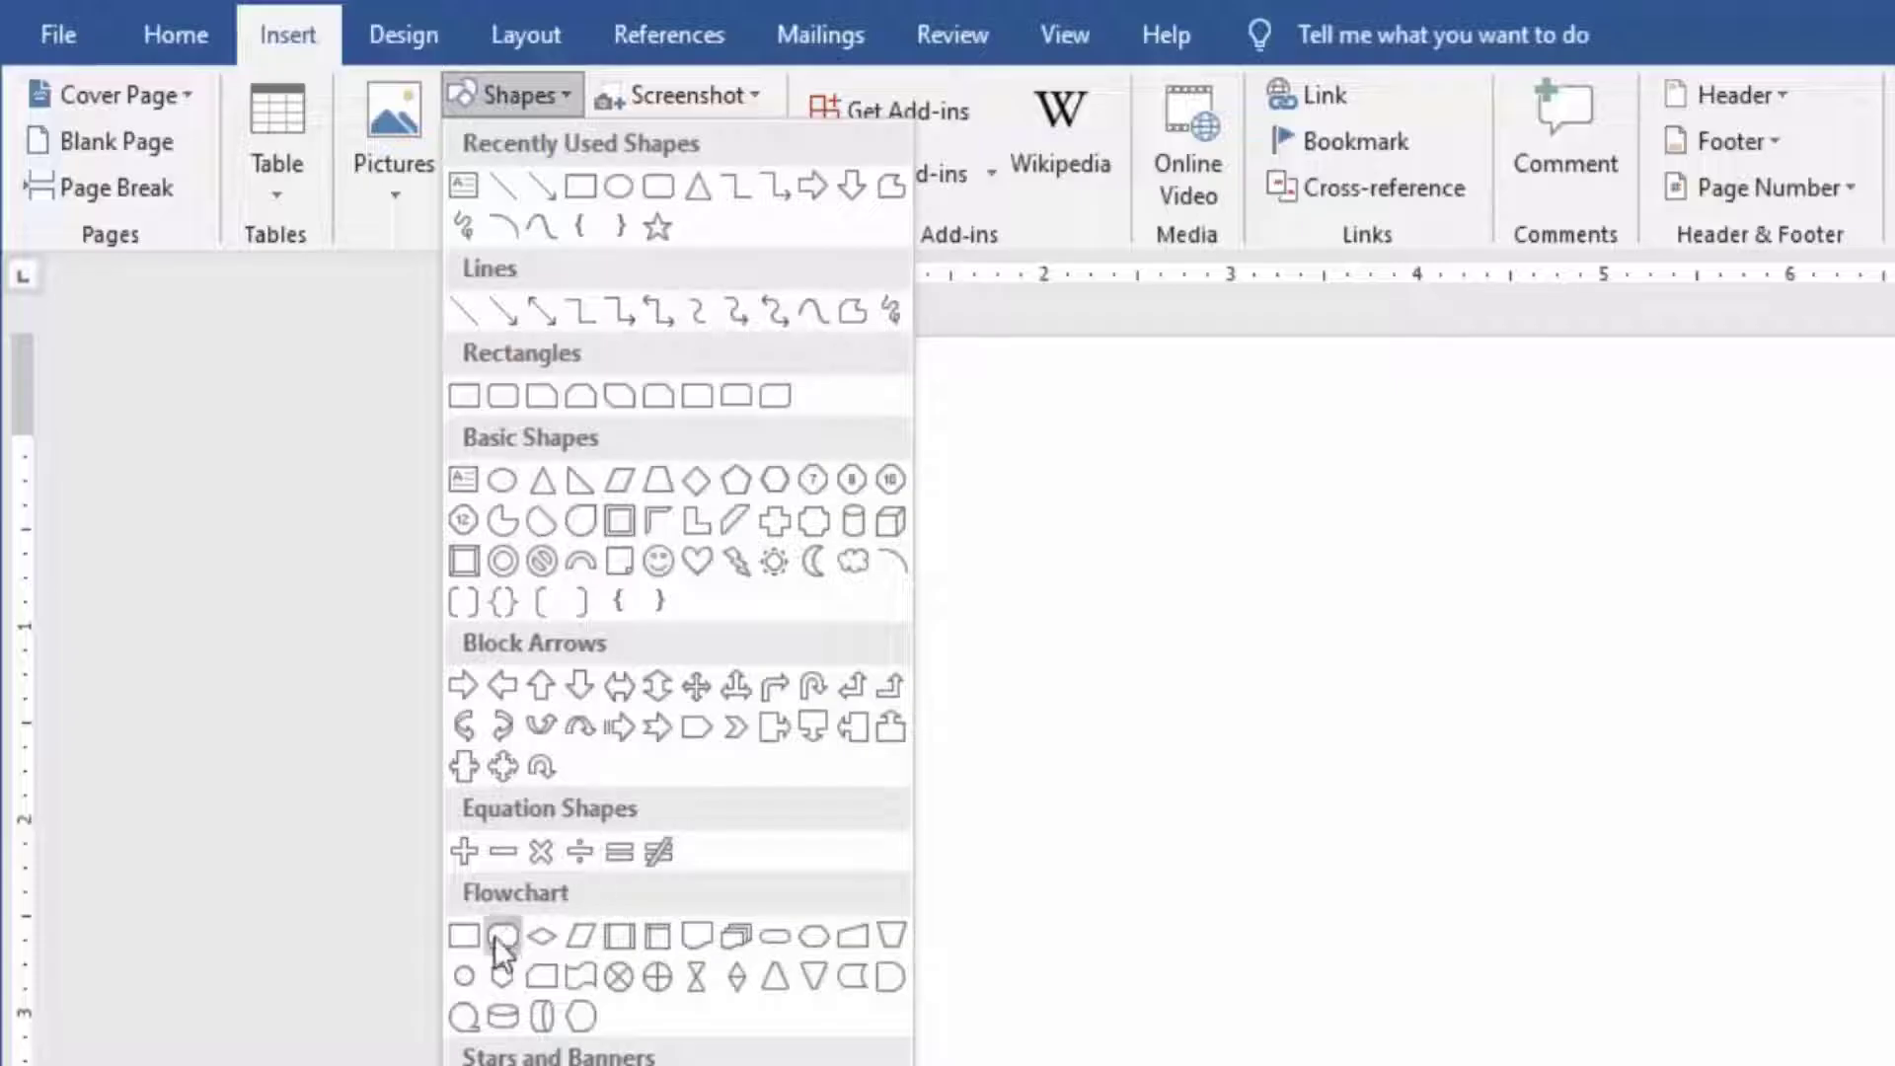
left_click(850, 944)
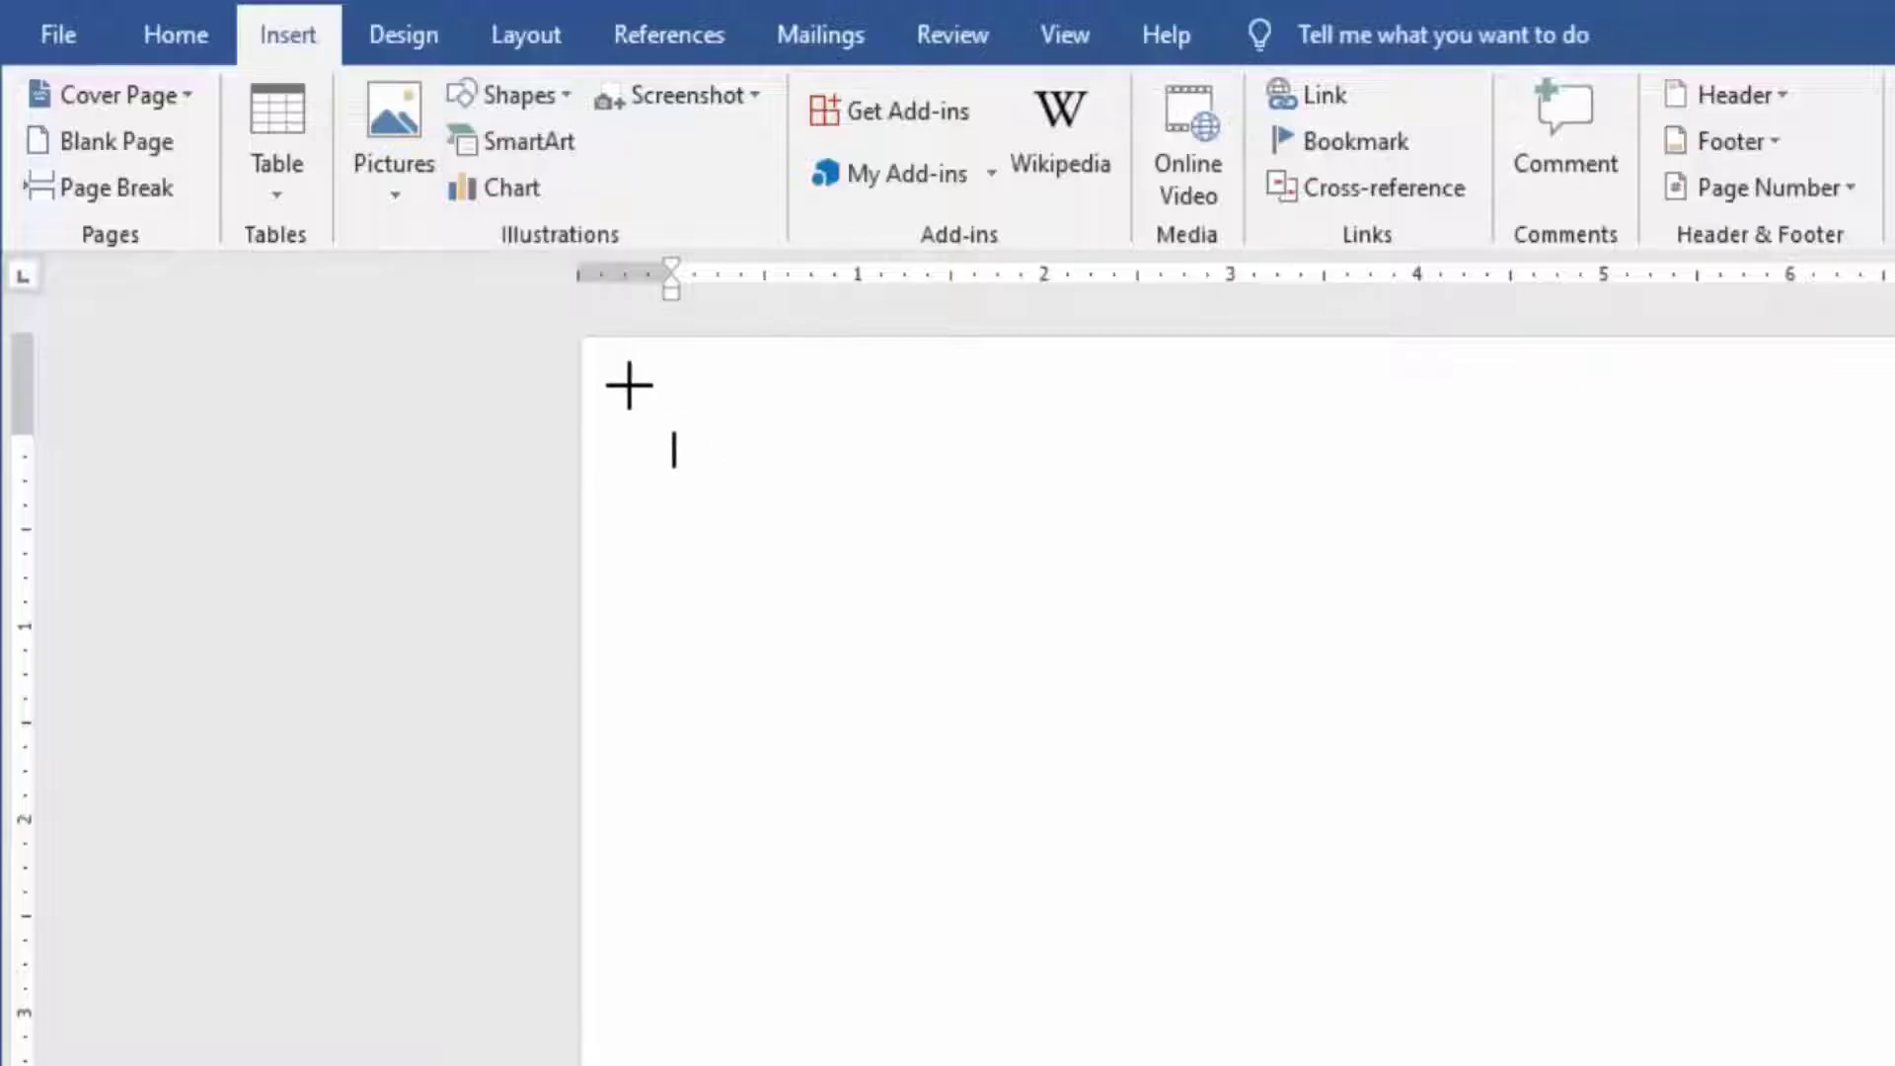
mouse_move(606, 386)
left_mouse_down()
mouse_move(1678, 821)
mouse_move(1721, 874)
mouse_move(1827, 825)
left_mouse_up()
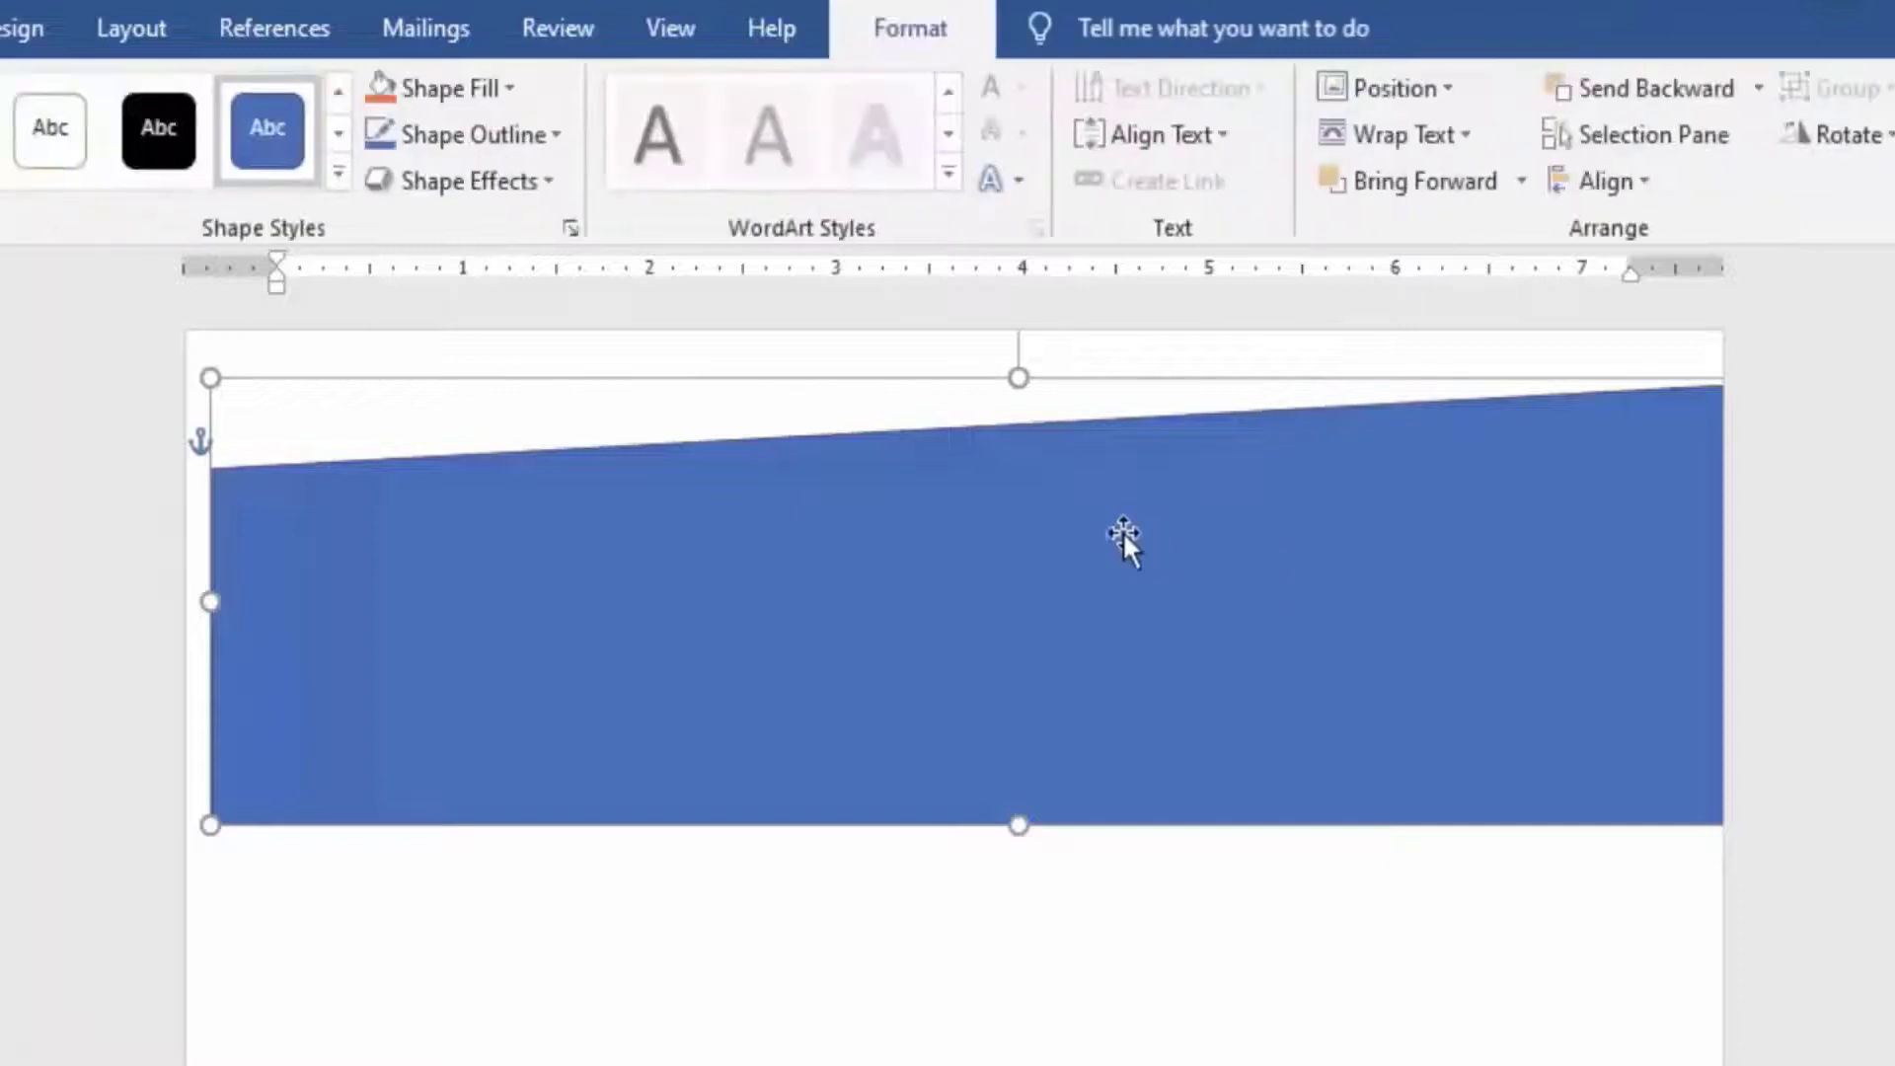
left_click_drag(974, 508, 986, 612)
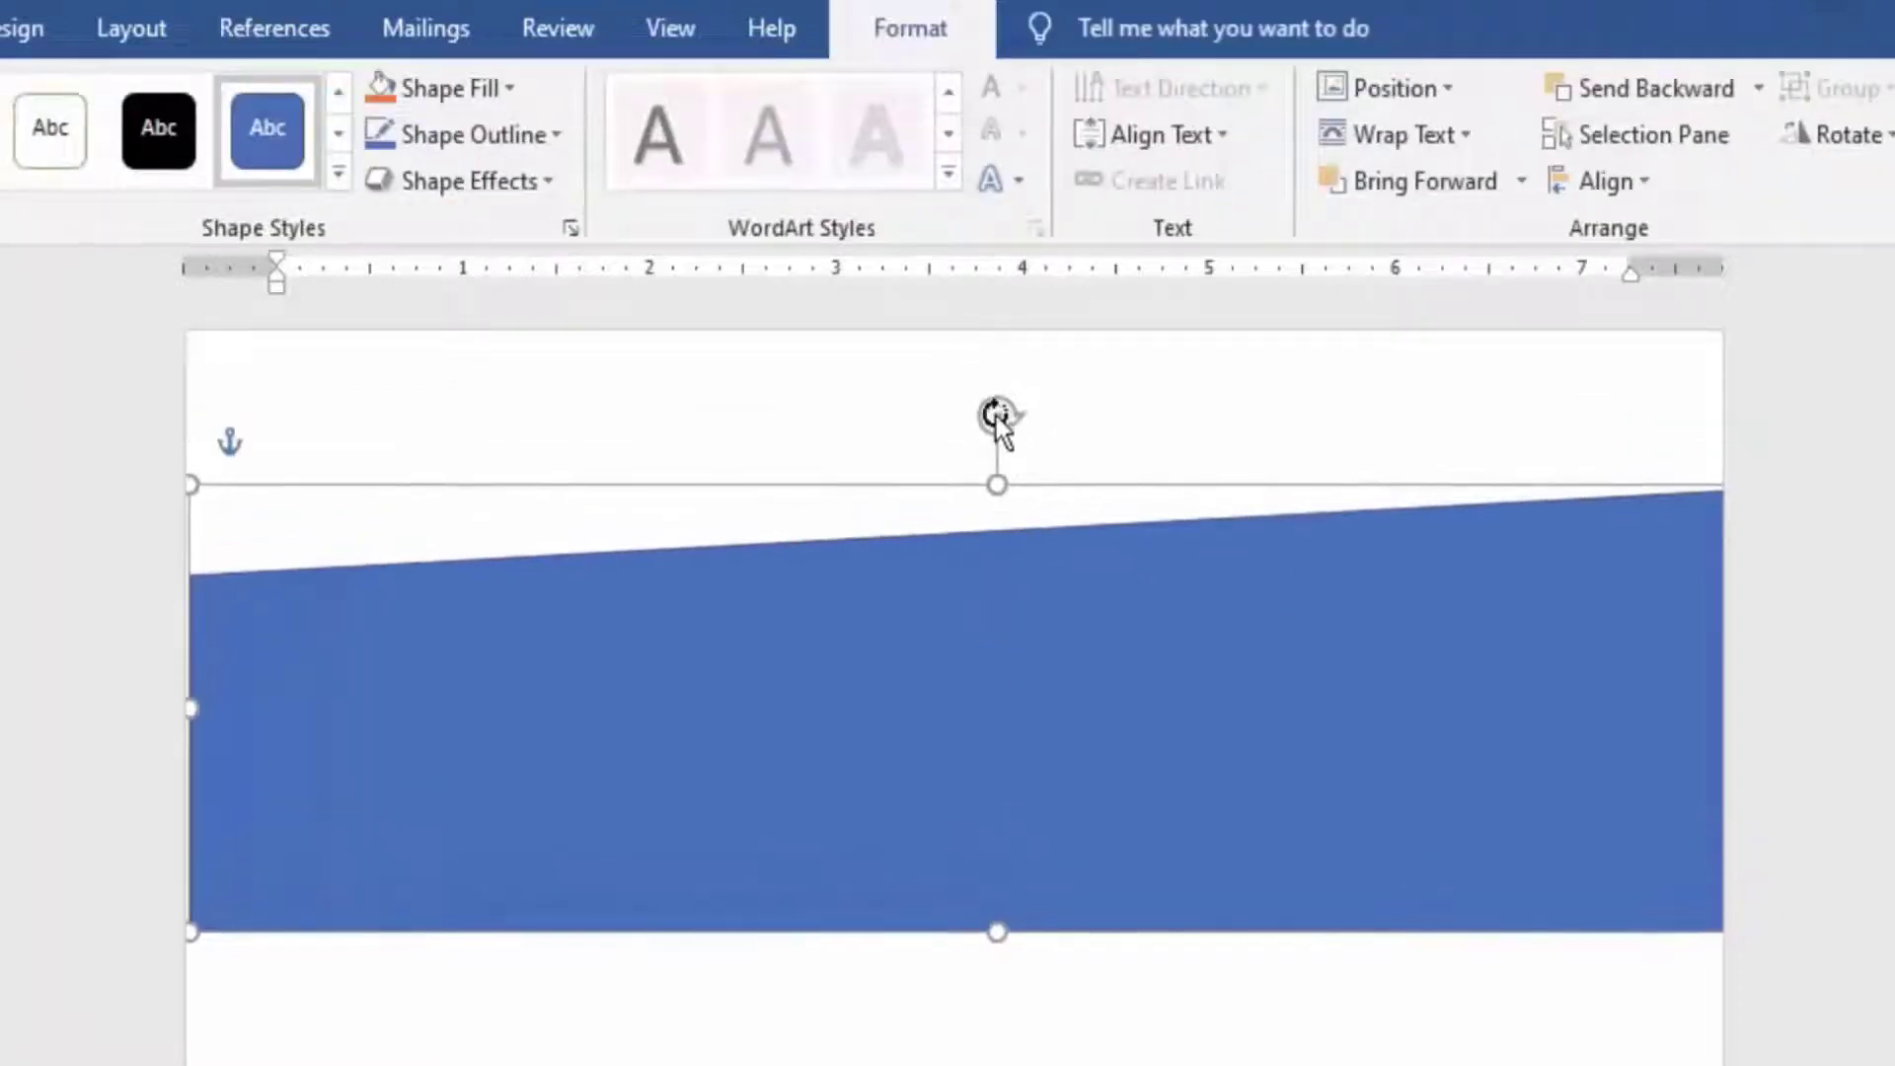
mouse_move(997, 415)
left_mouse_down()
mouse_move(1091, 960)
mouse_move(976, 1022)
left_mouse_up()
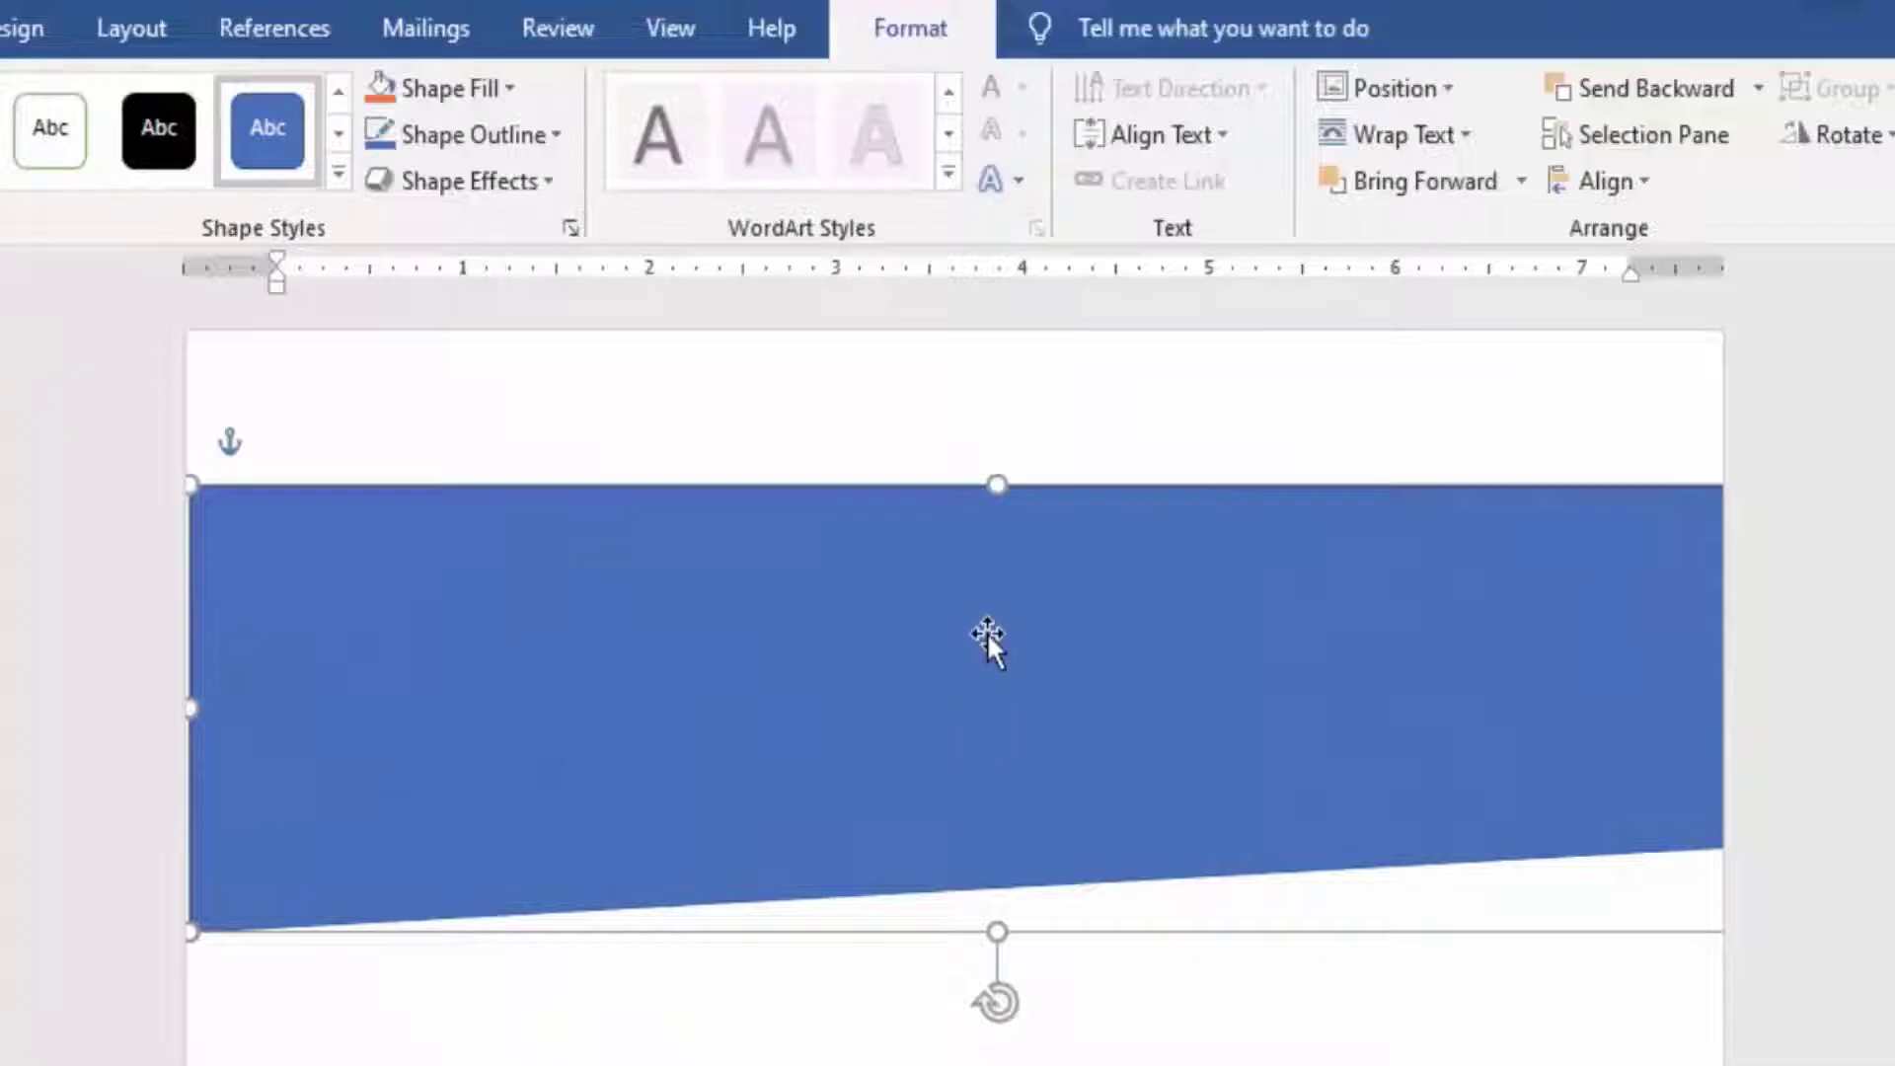
mouse_move(1023, 637)
left_mouse_down()
mouse_move(1012, 382)
mouse_move(996, 422)
mouse_move(964, 402)
mouse_move(970, 381)
left_mouse_up()
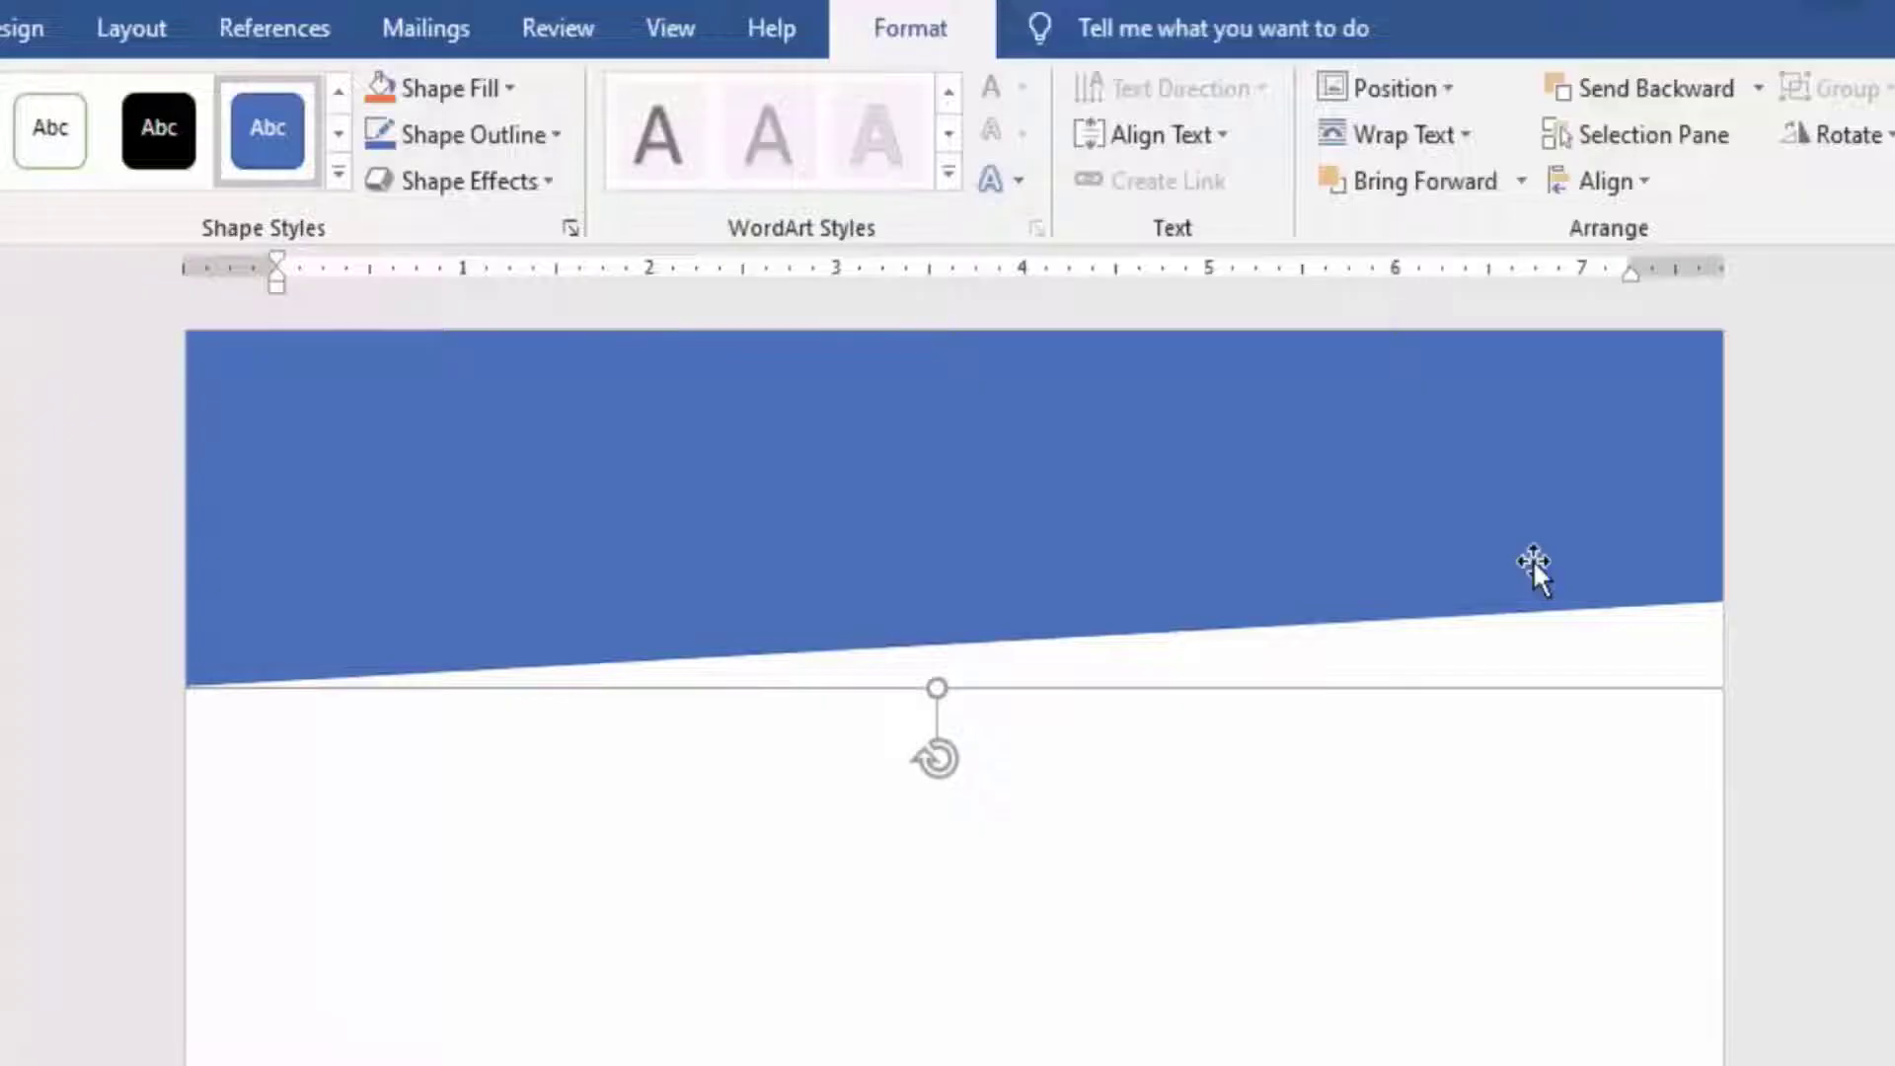
- Give the banner a dark red fill with no outline, then copy it
left_click(501, 138)
left_click(501, 483)
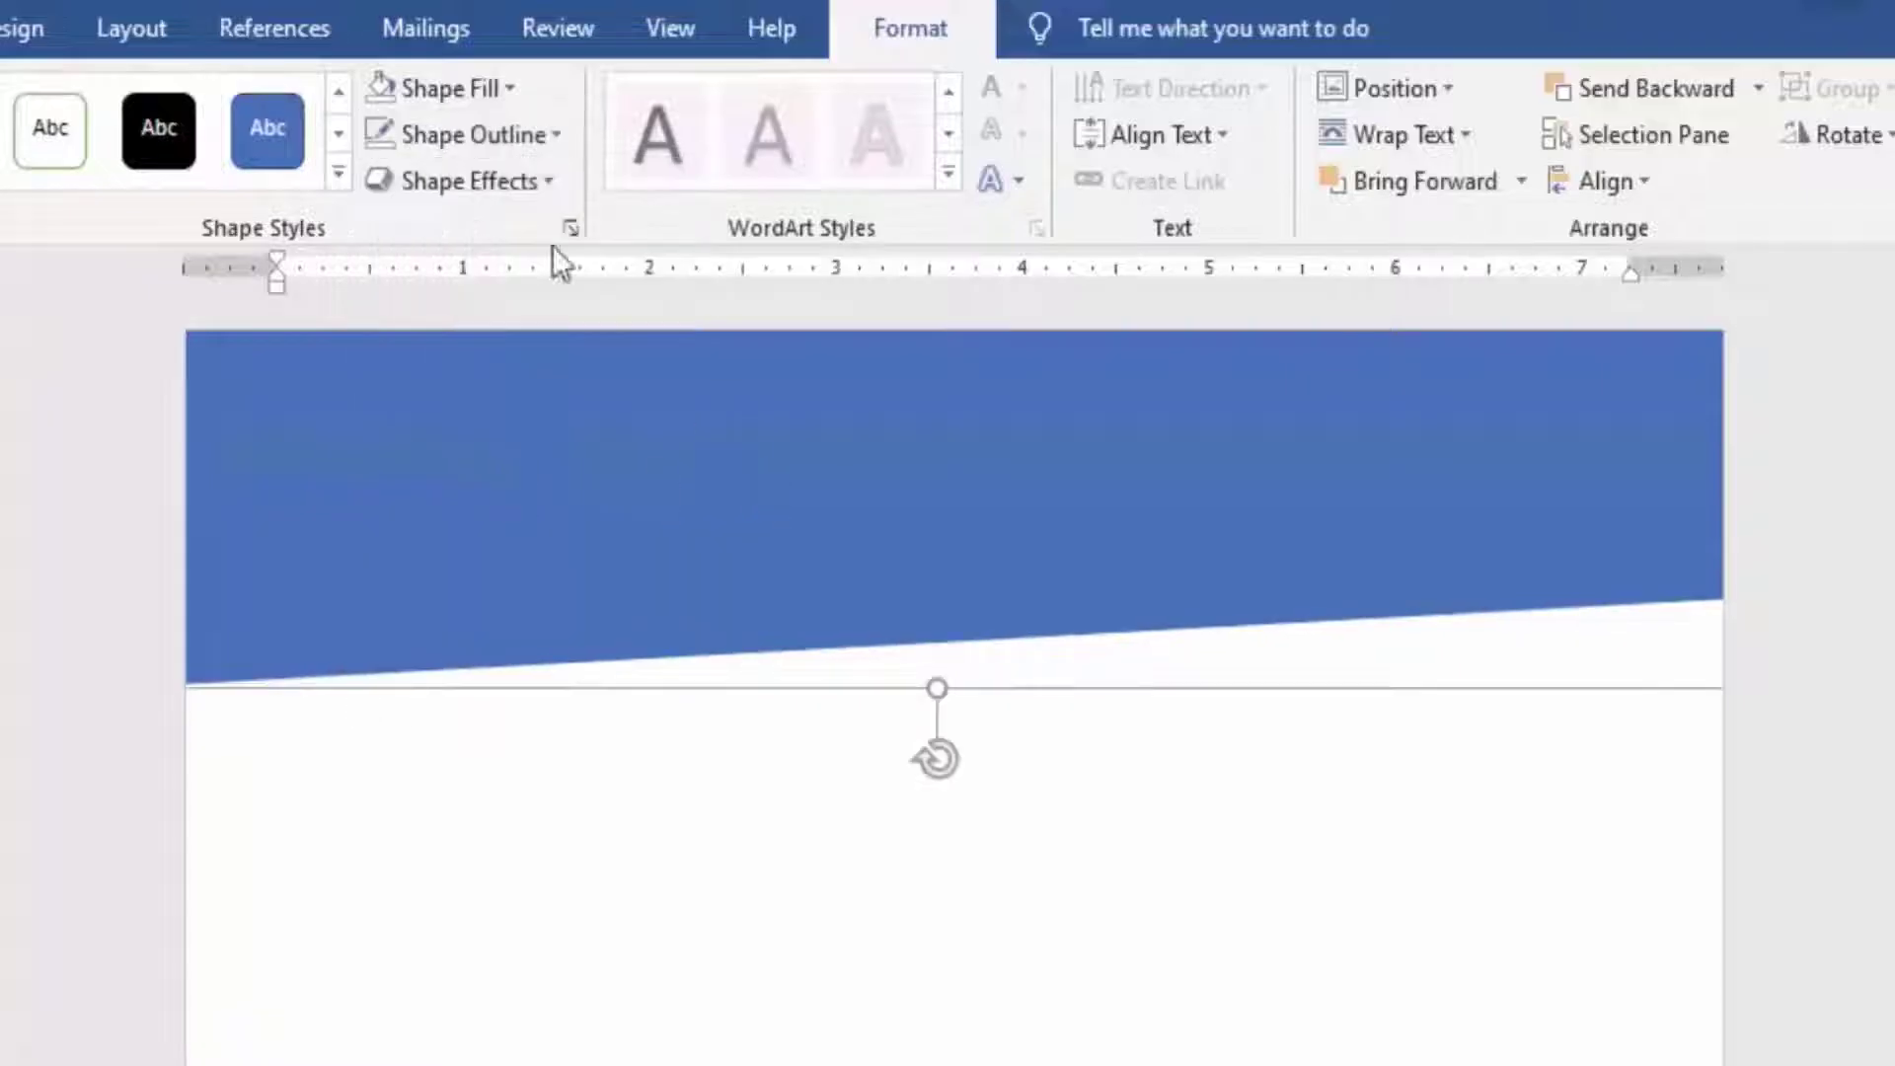
left_click(510, 88)
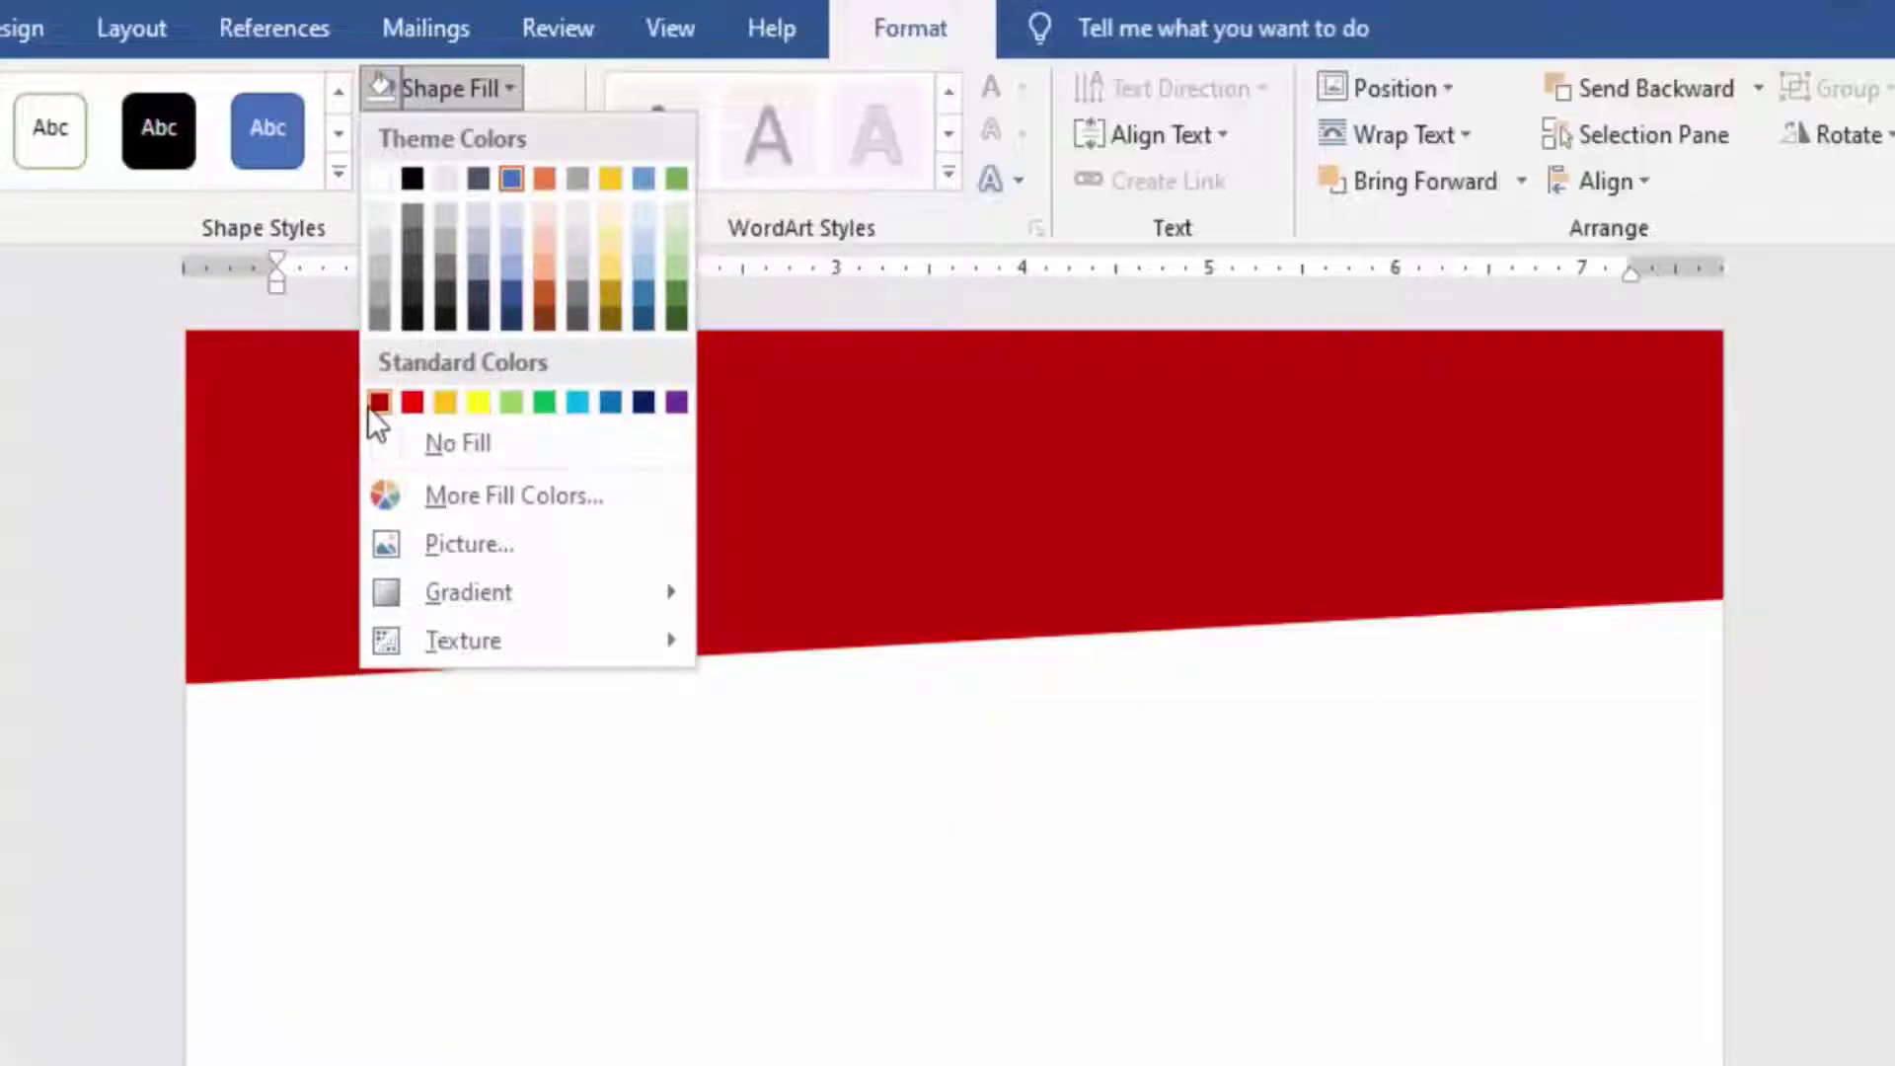
left_click(379, 402)
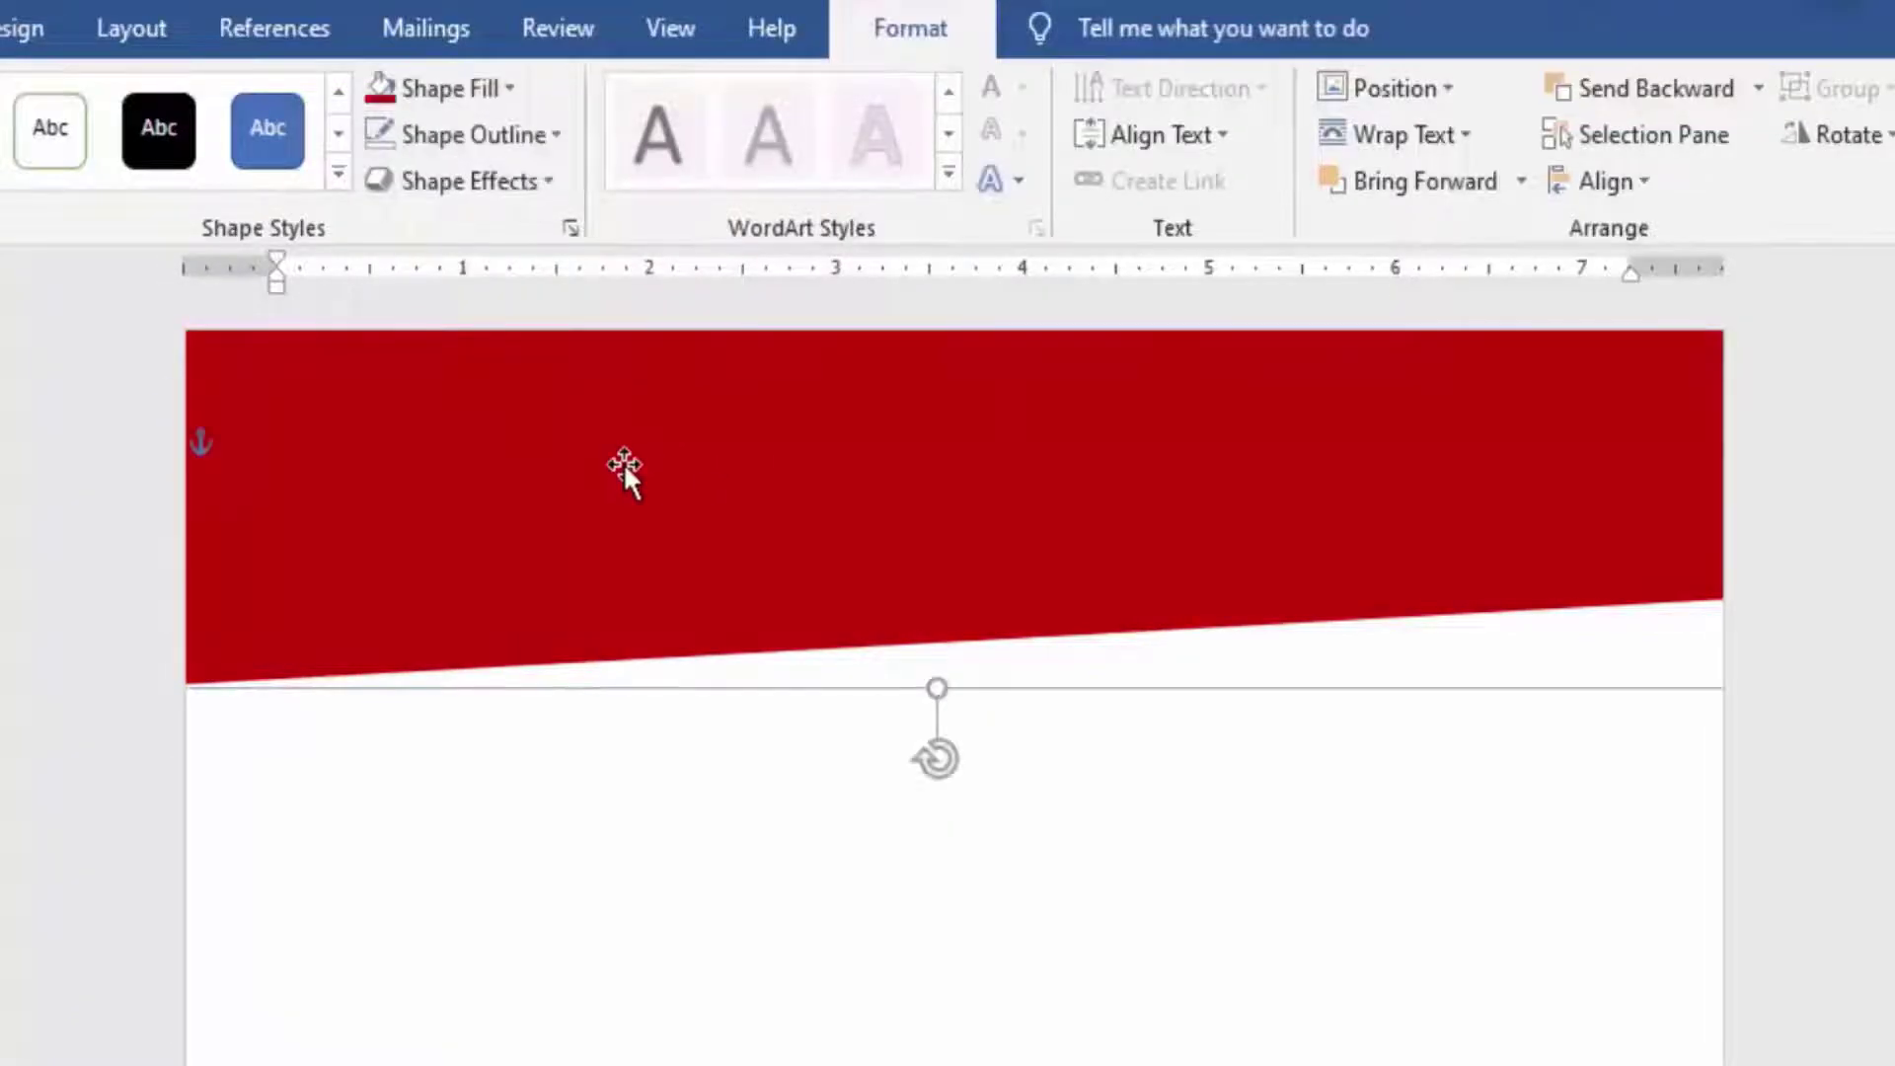
right_click(1033, 464)
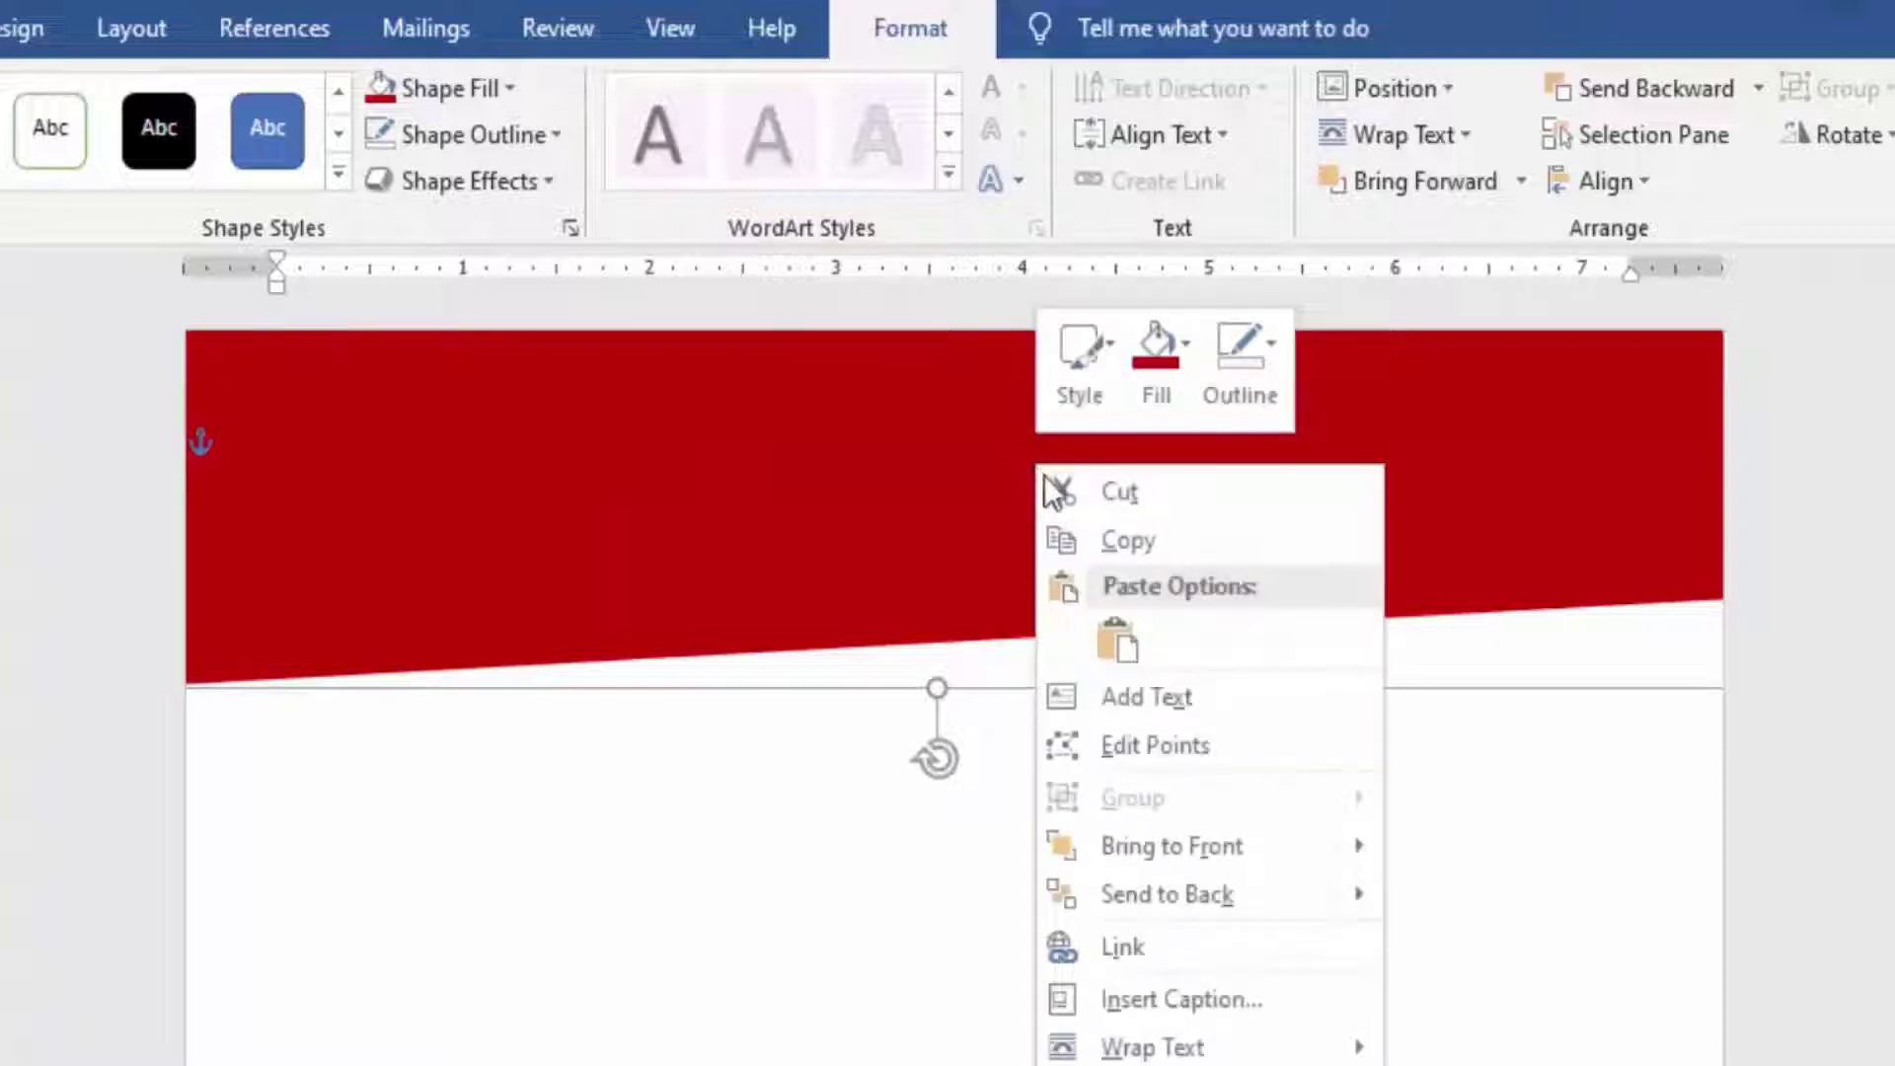
left_click(1105, 541)
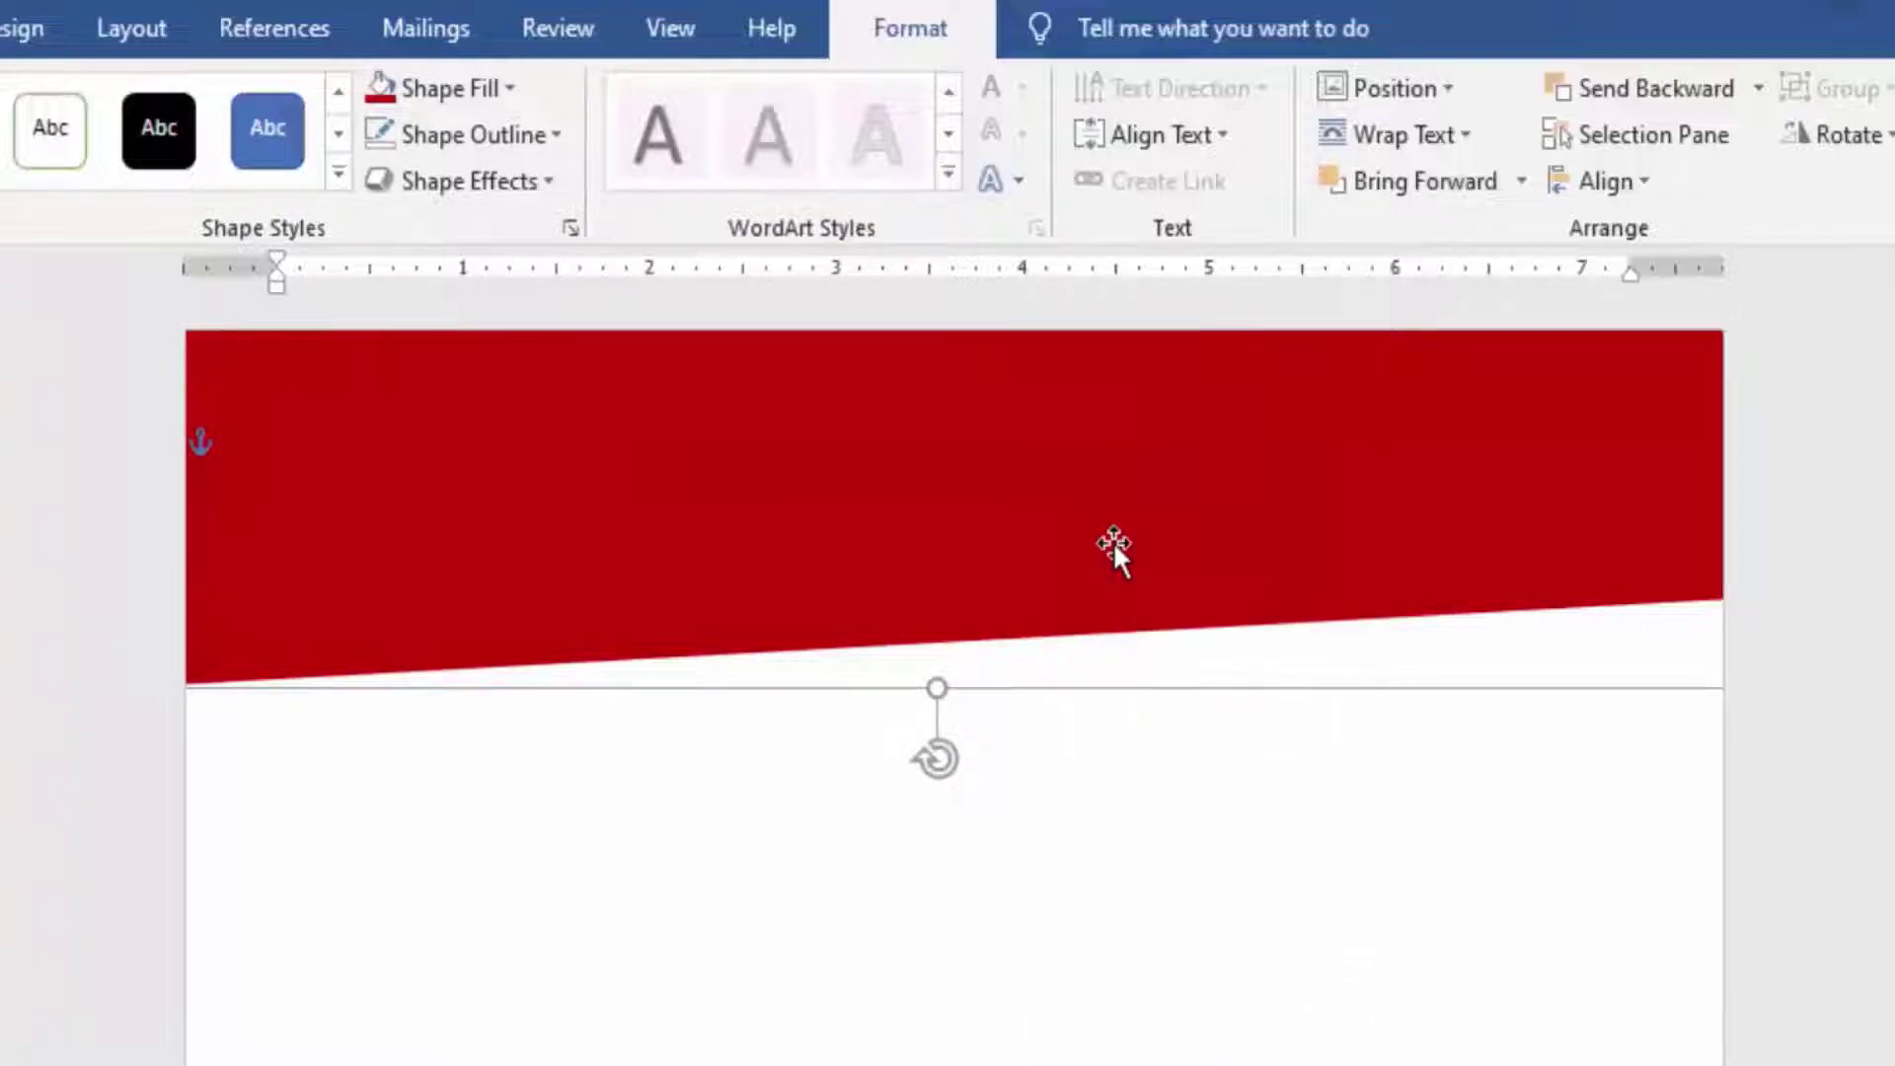
- Paste a copy of the banner, fill it white and send it to the back
right_click(767, 440)
left_click(852, 620)
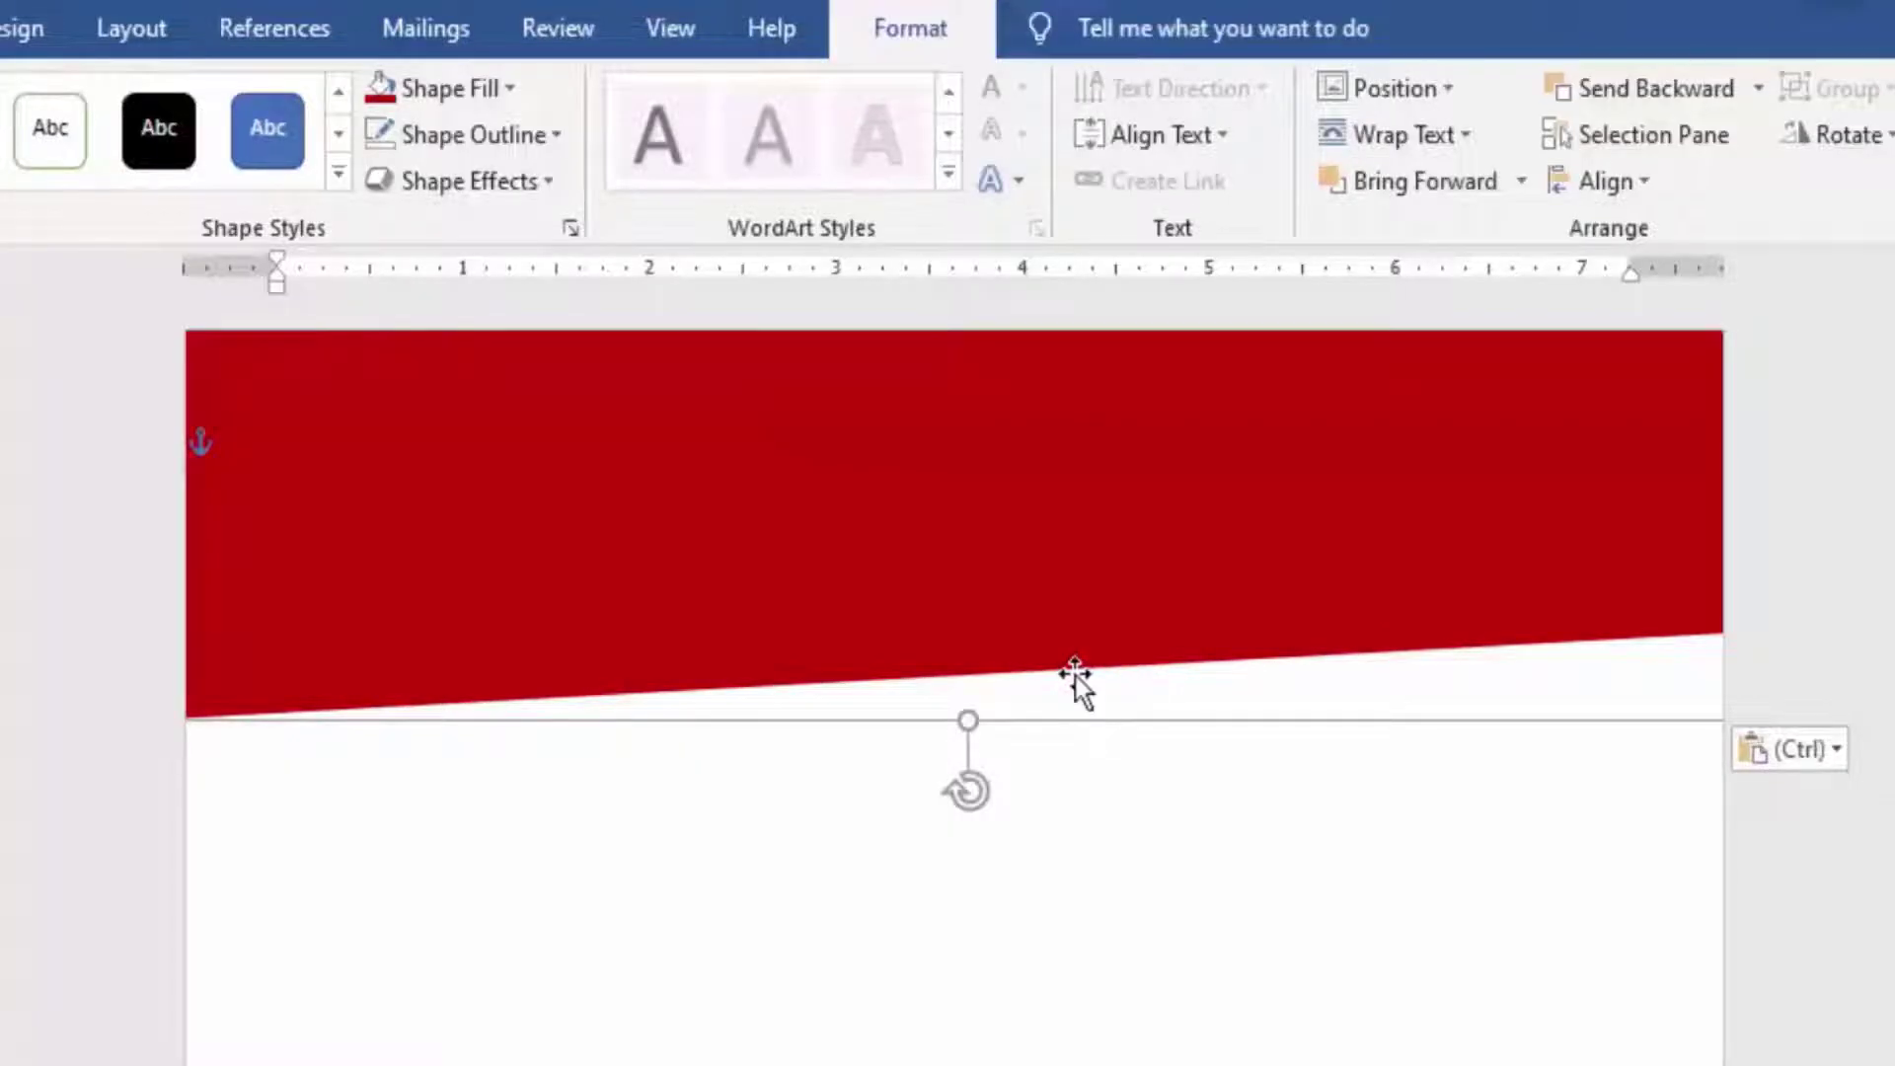
left_click(509, 85)
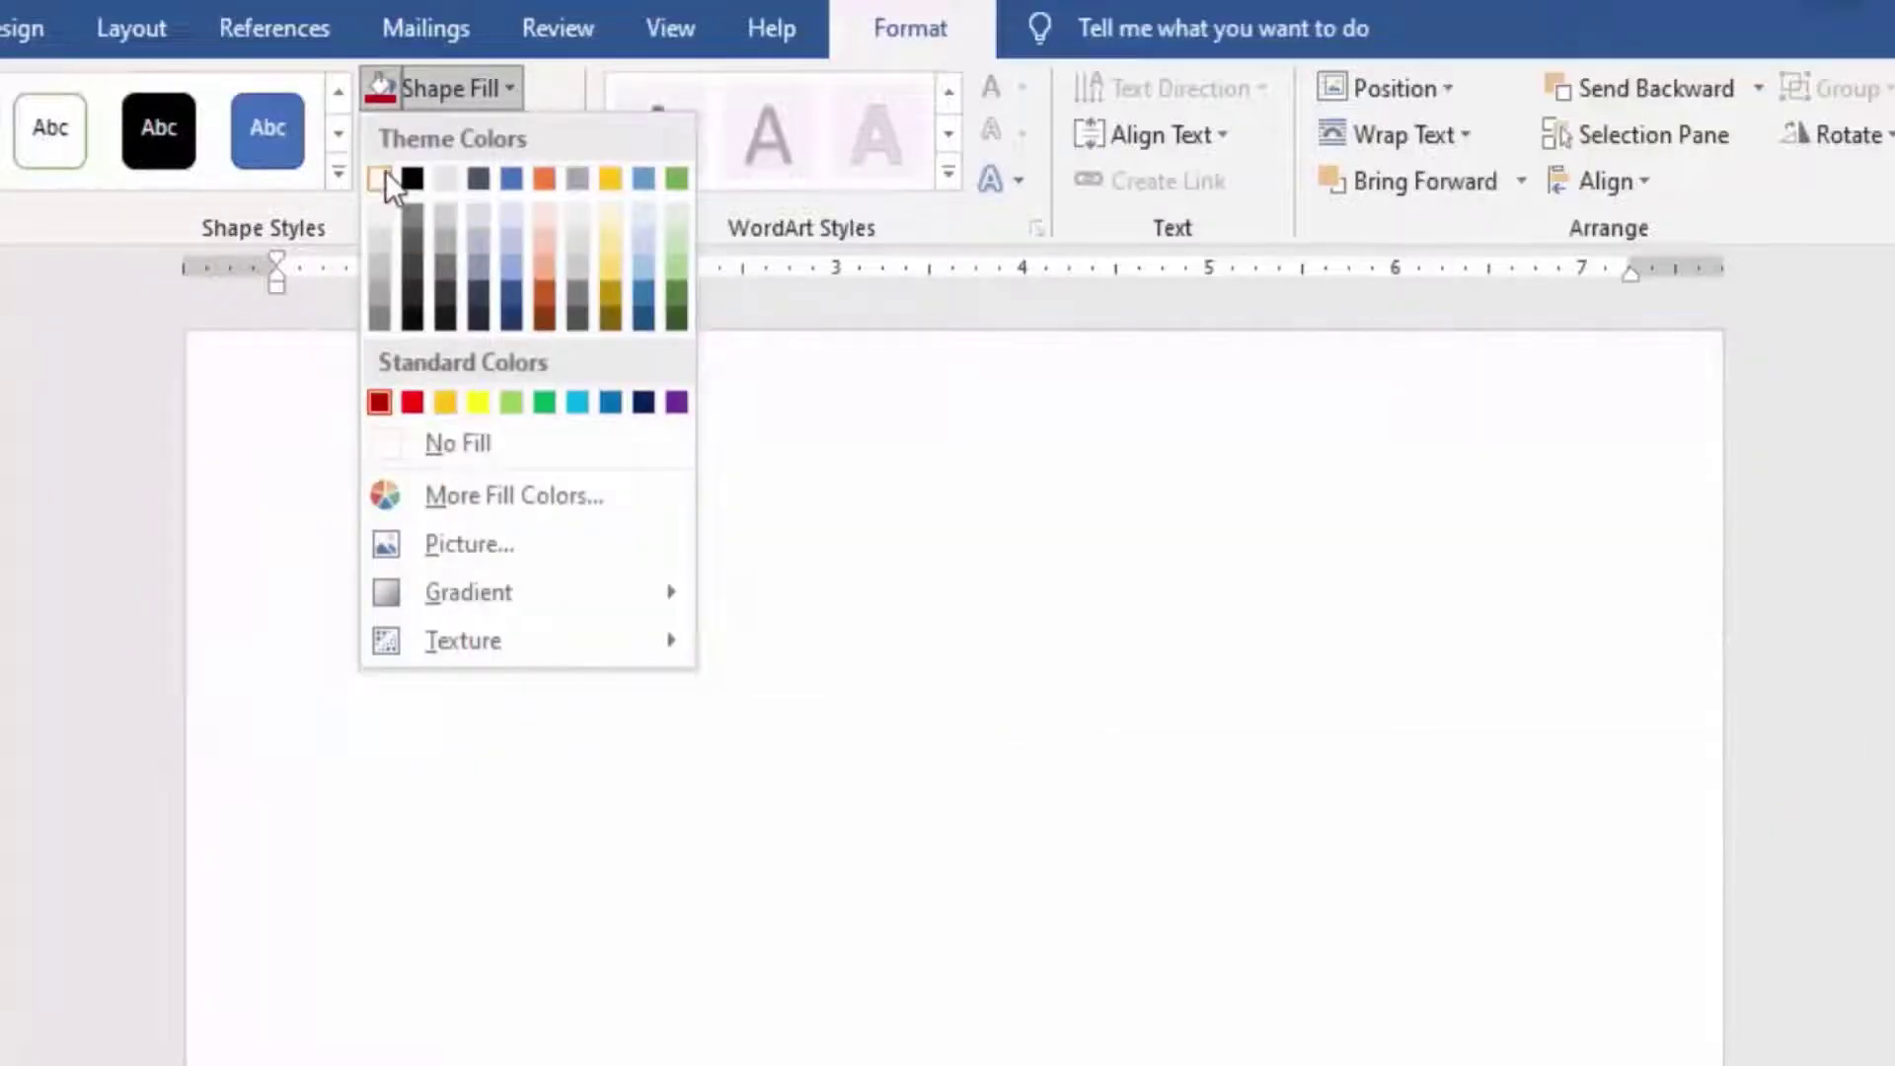
left_click(381, 178)
right_click(993, 643)
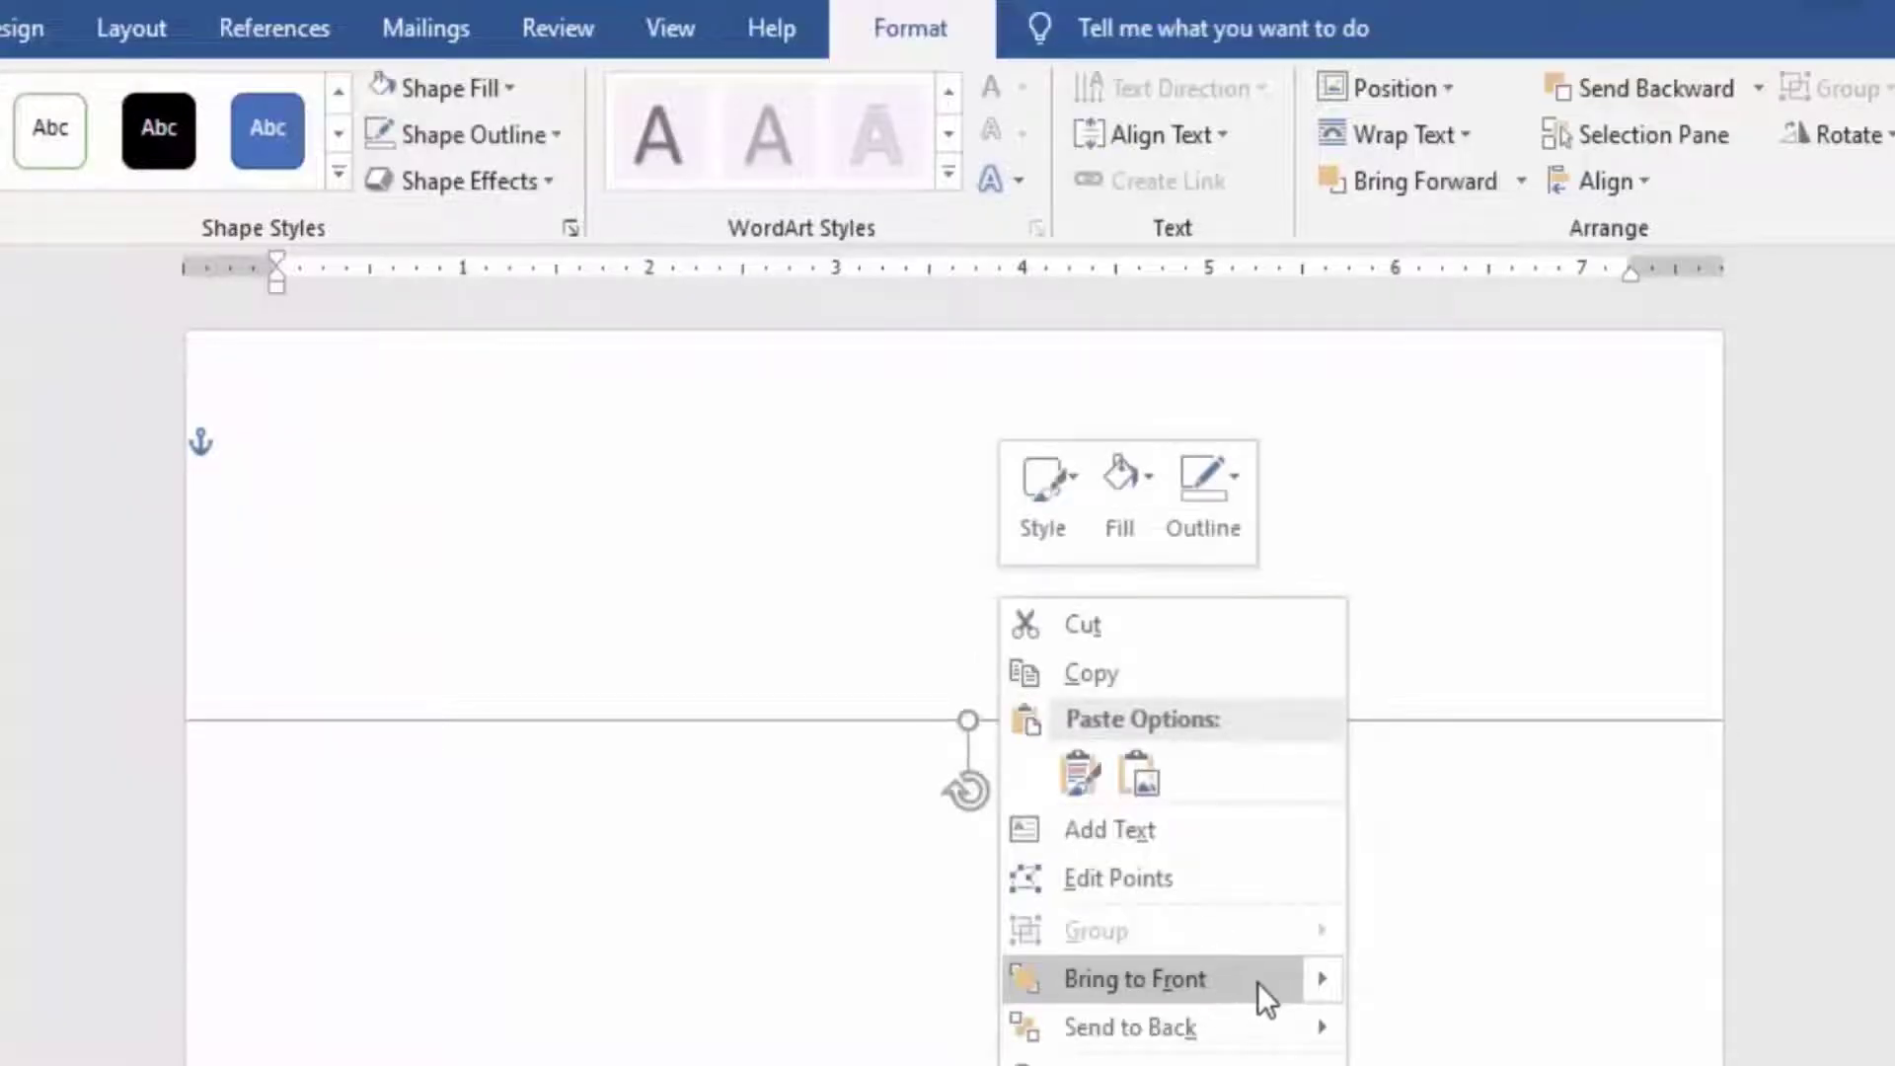
left_click(1263, 1026)
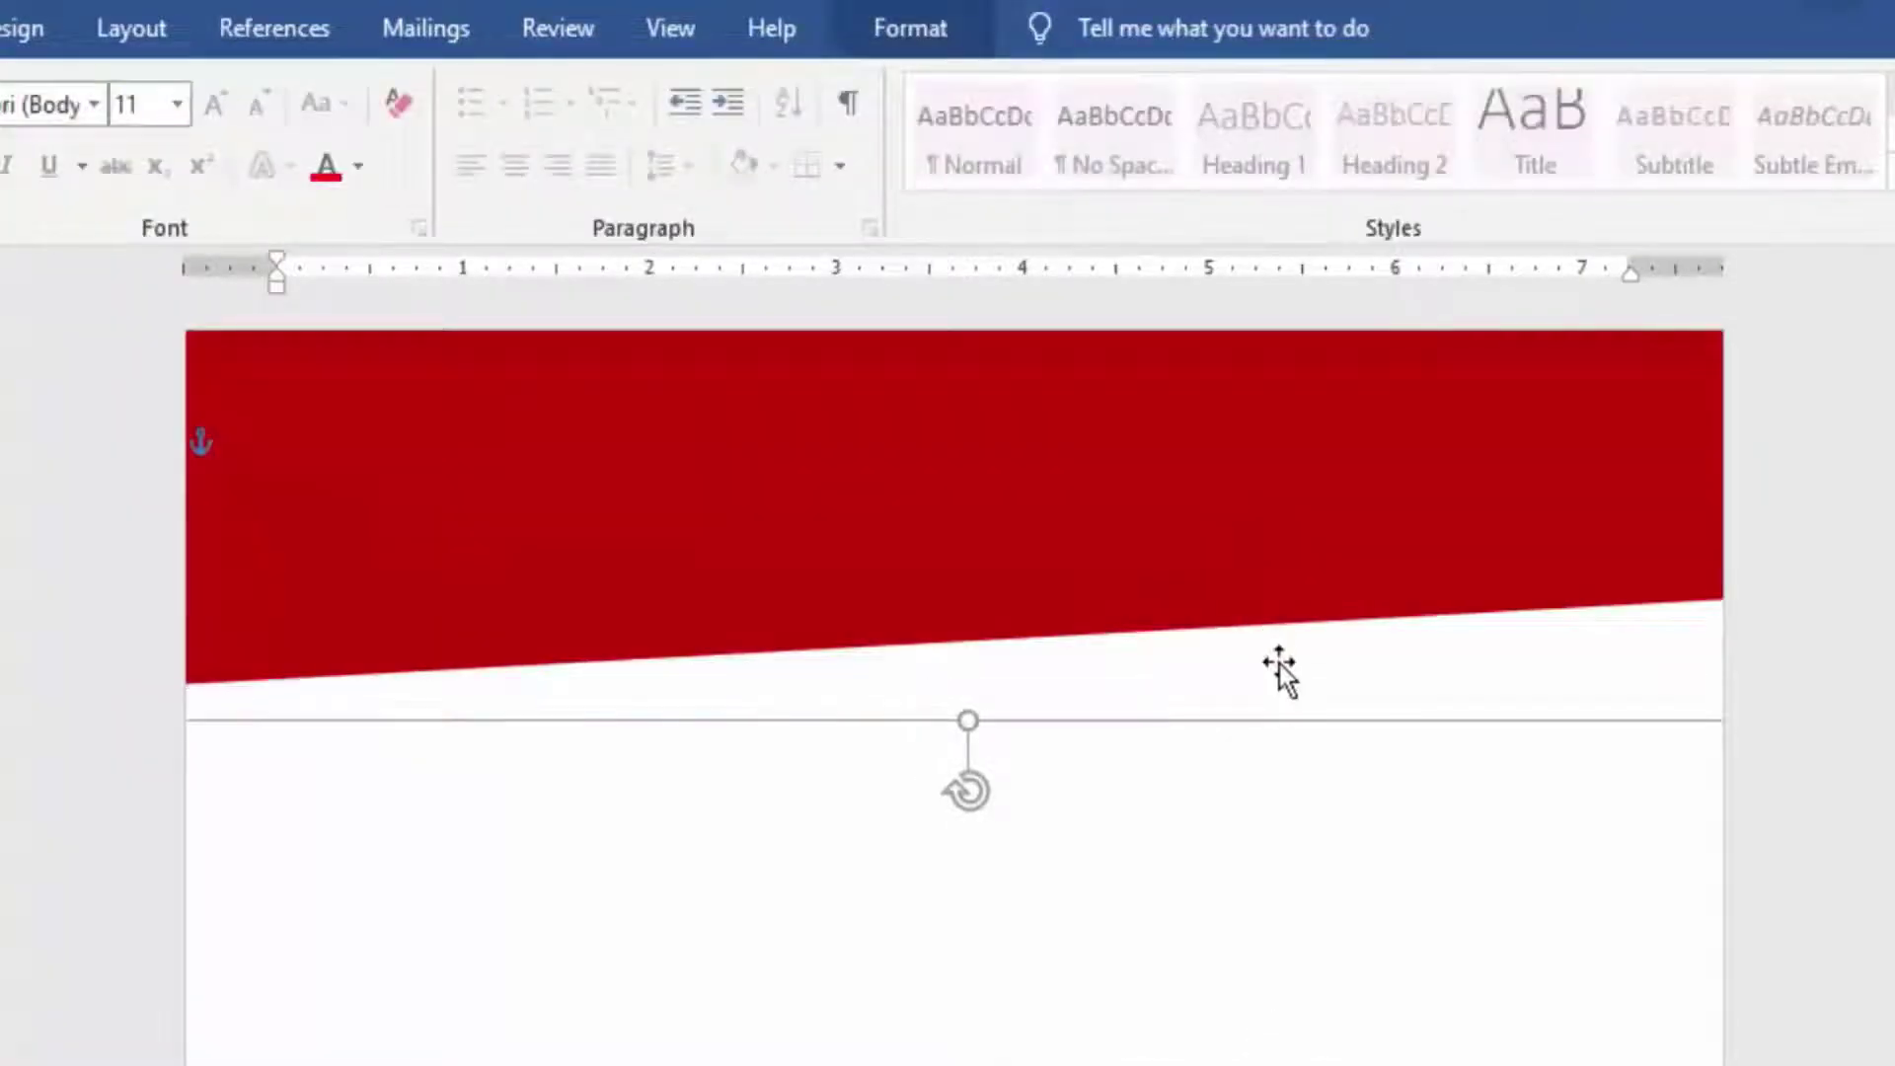
- Nudge the white copy up two steps, then reselect the red banner
left_click(1302, 665)
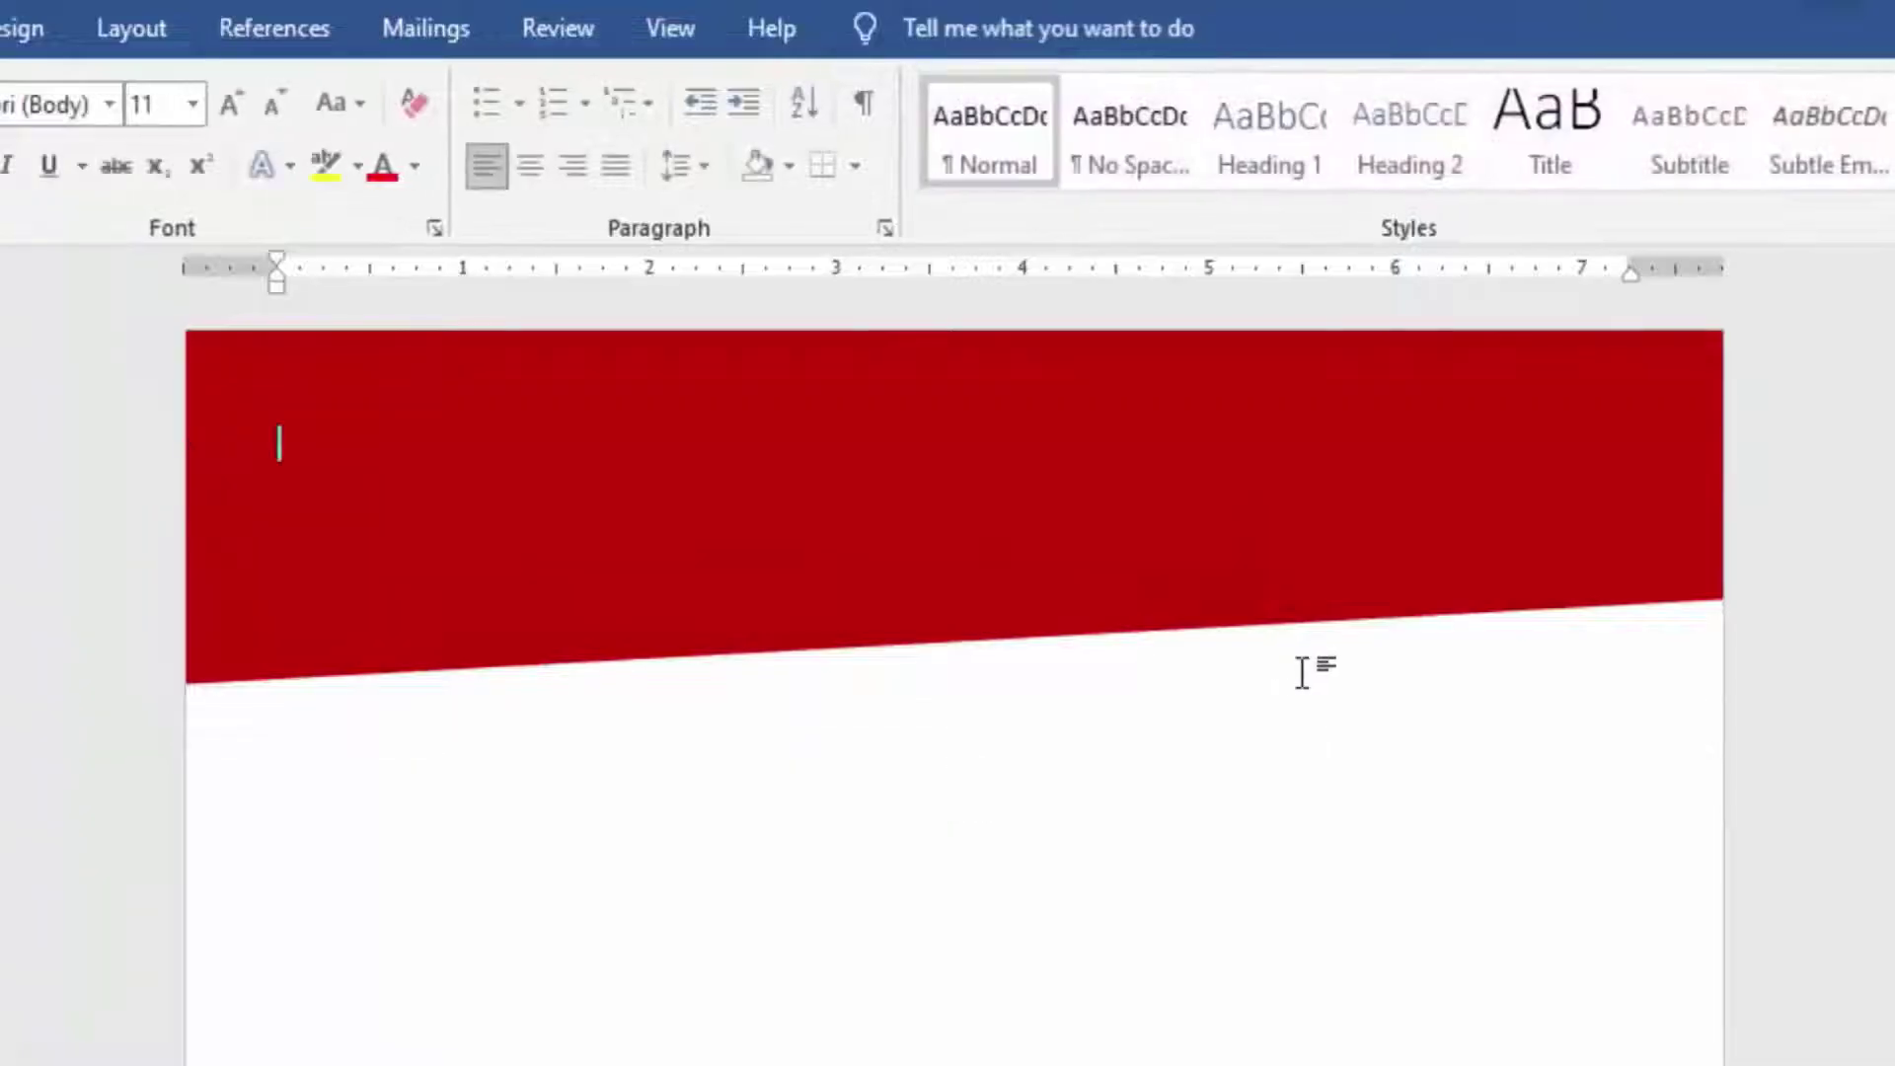
left_click(1301, 653)
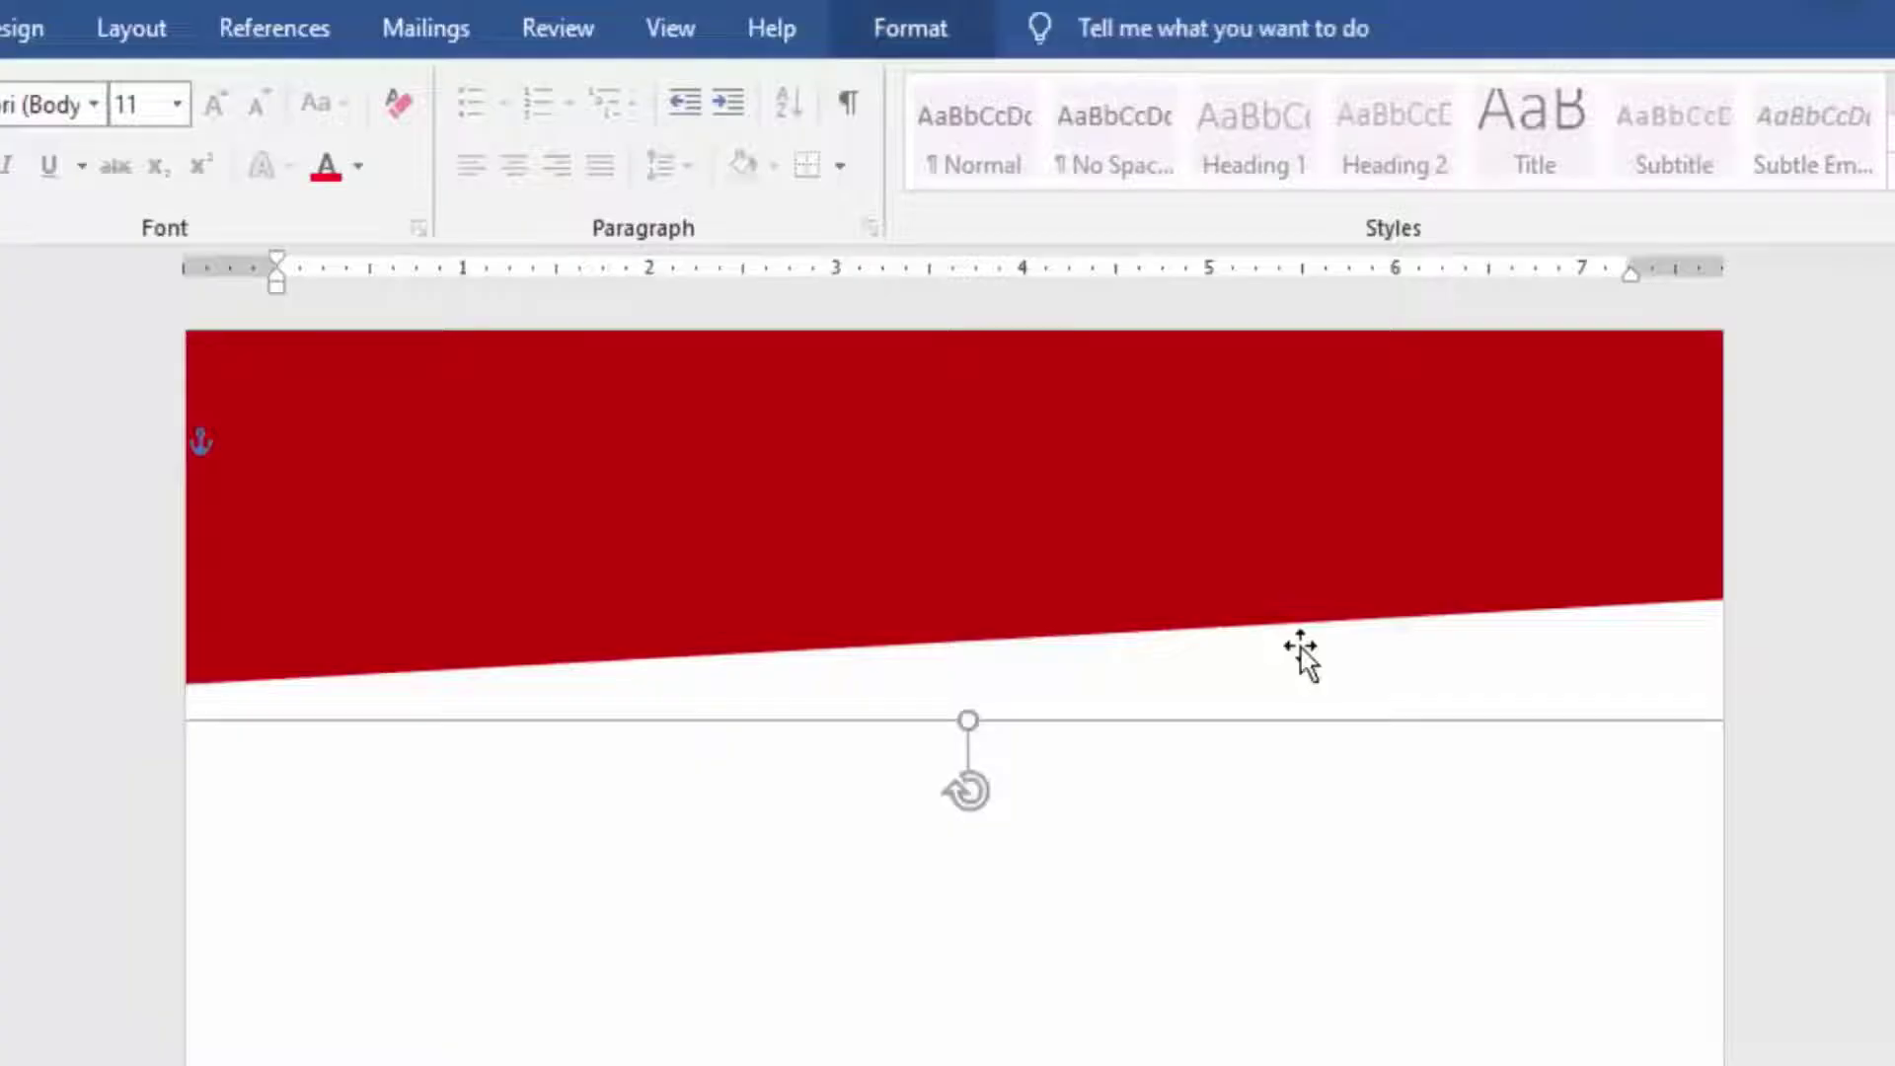
key("Up")
key("Up")
key("Up")
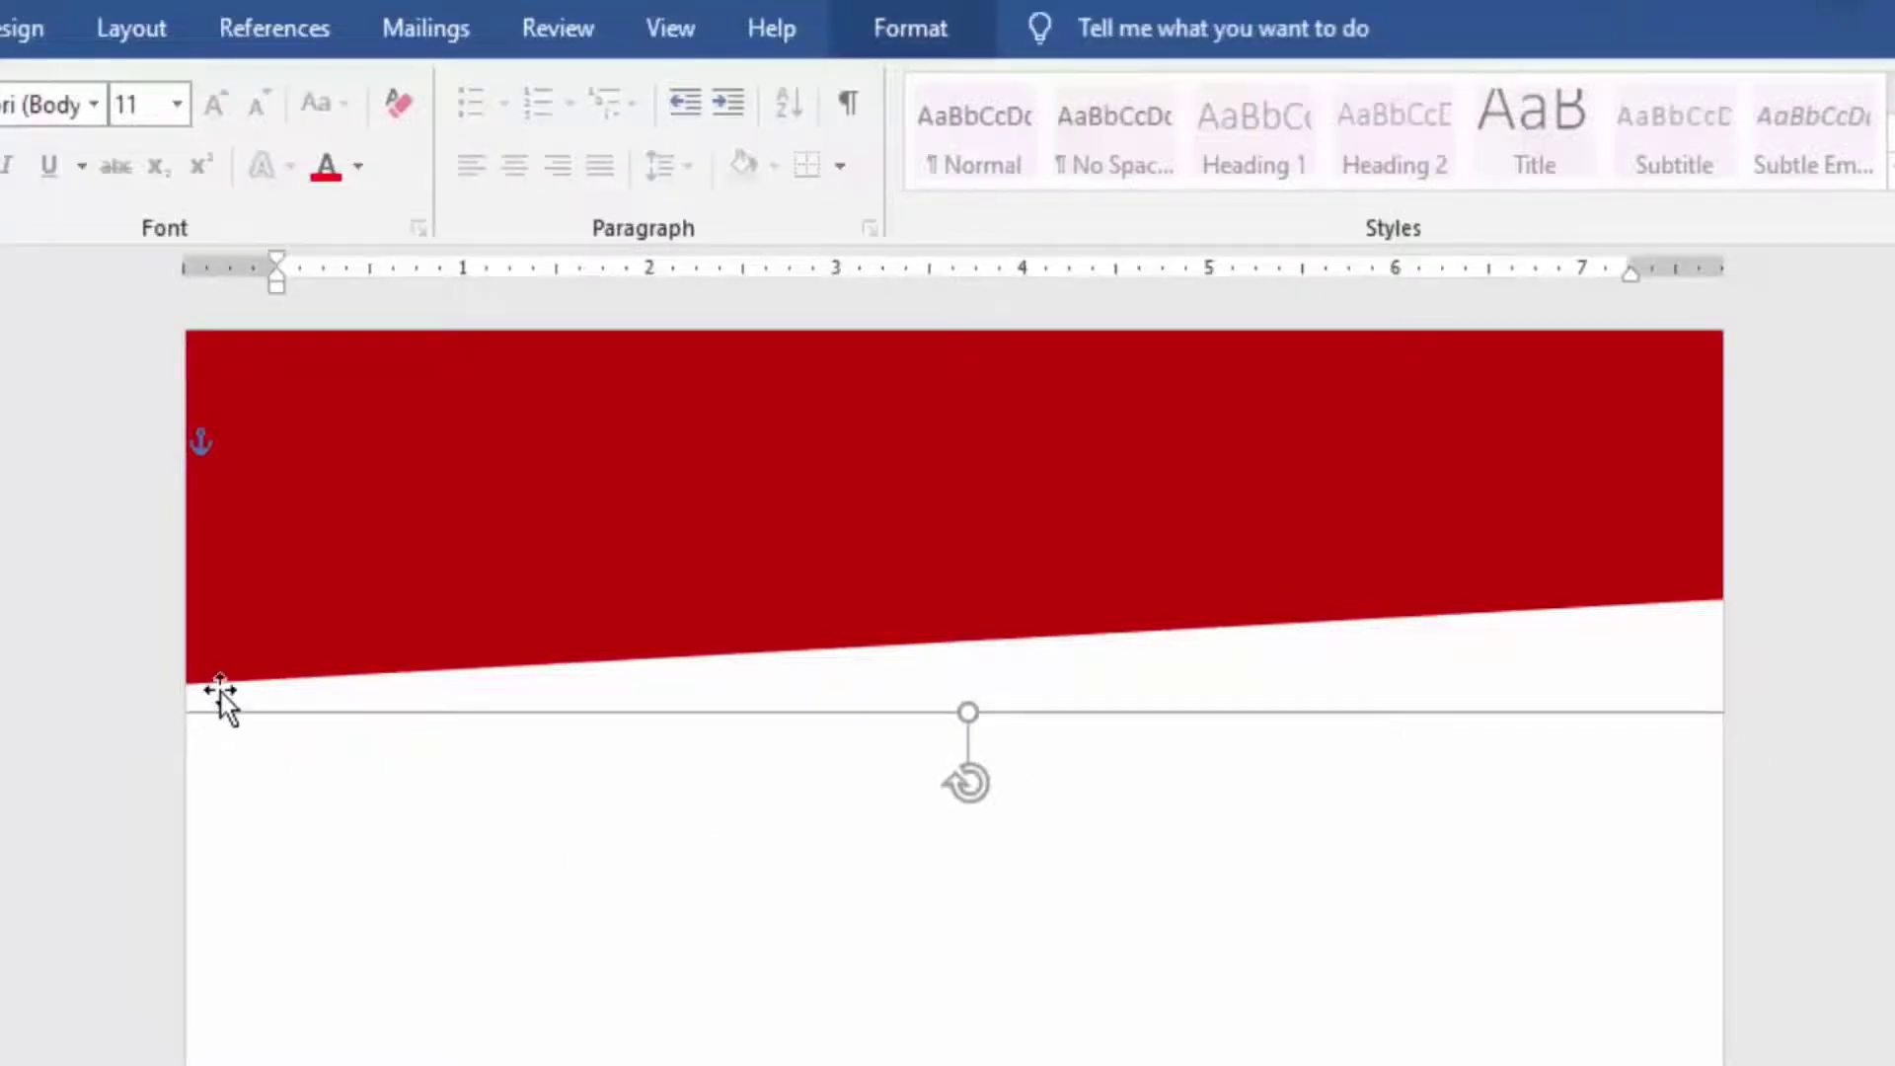
key("Up")
key("Up")
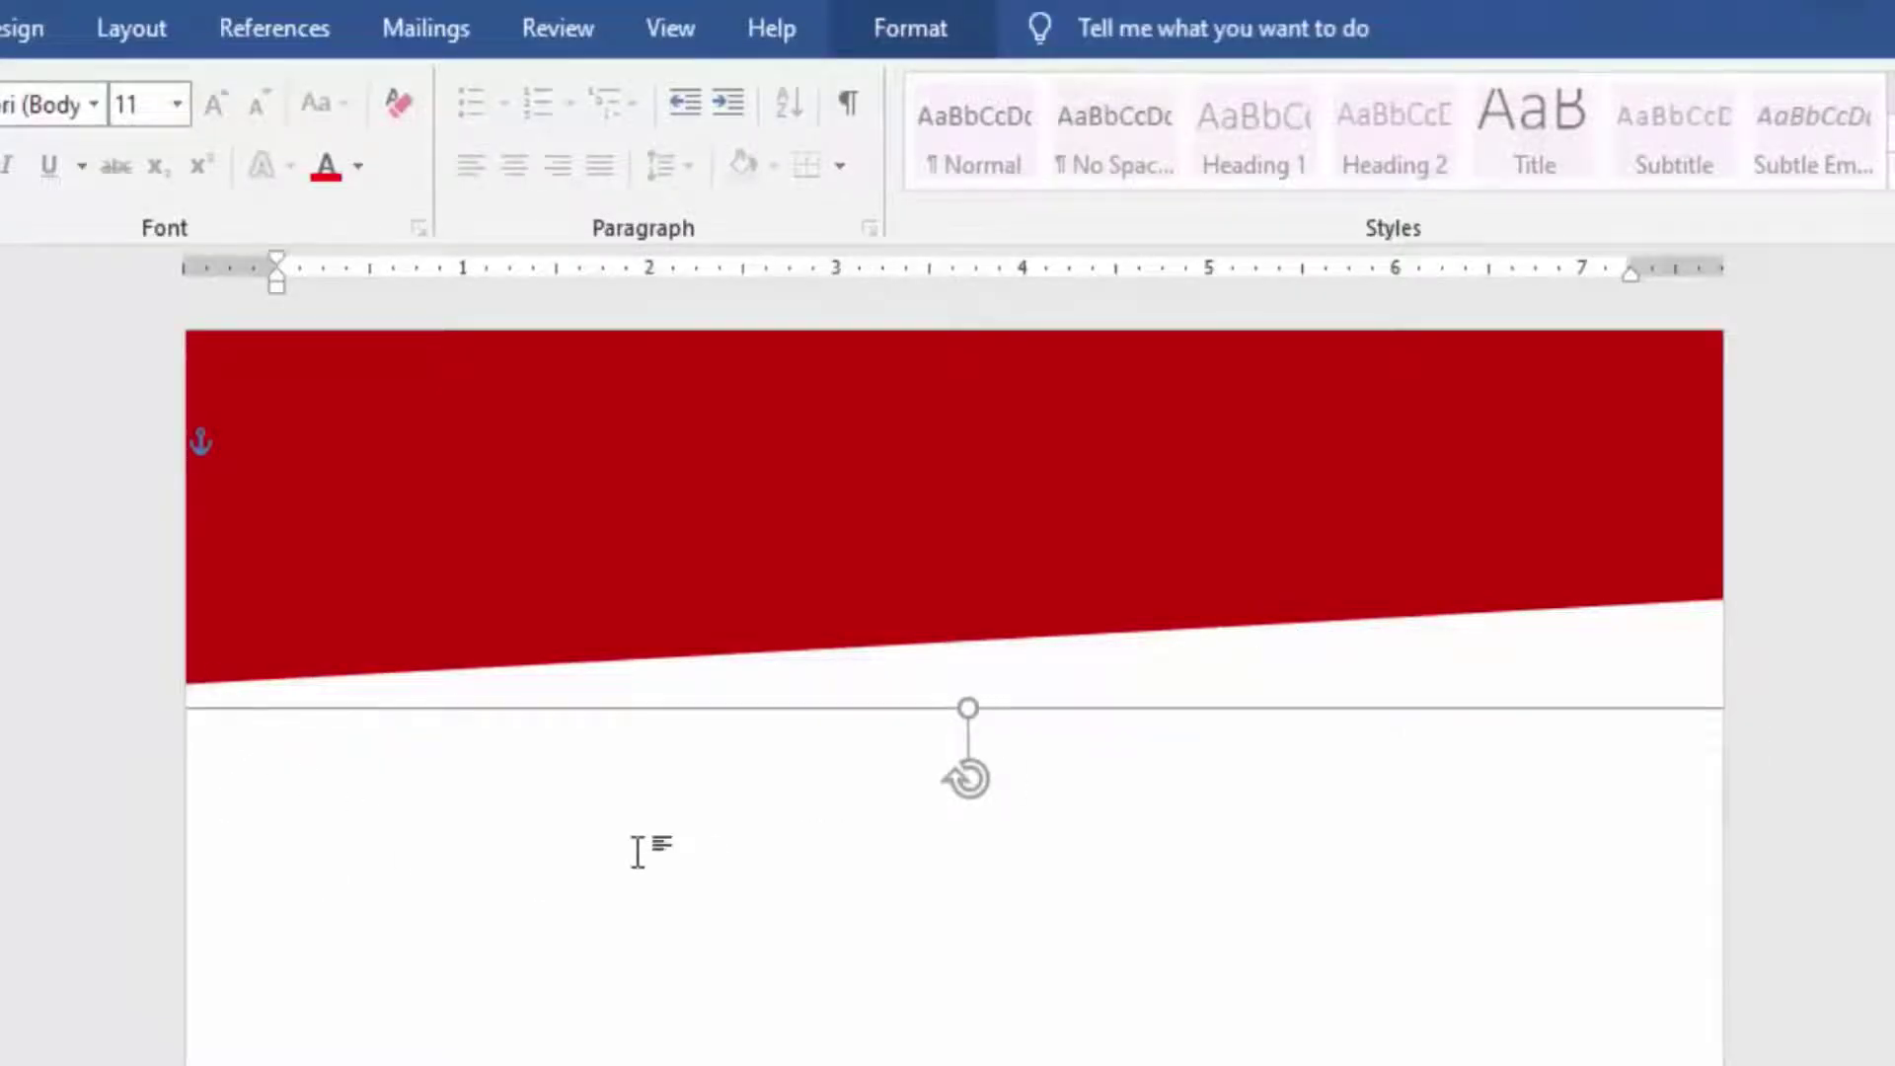
left_click(637, 851)
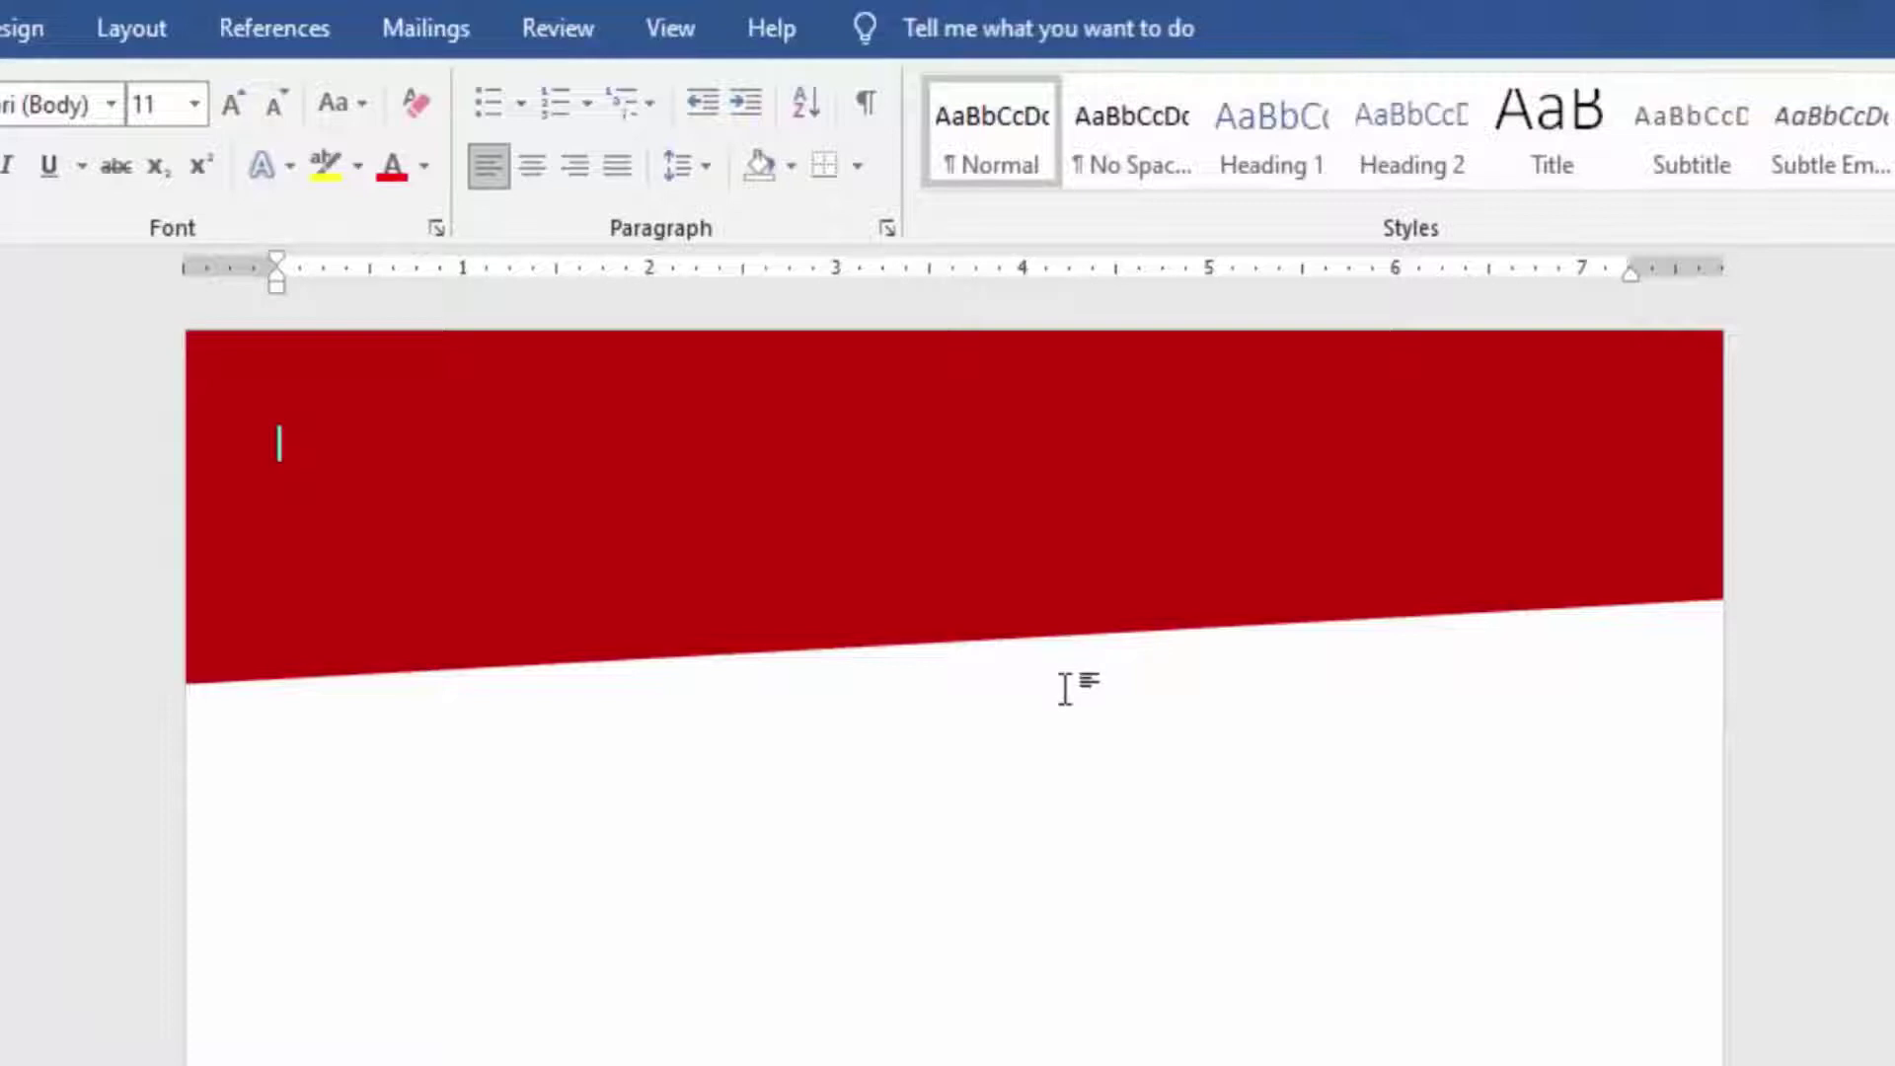
left_click(1071, 647)
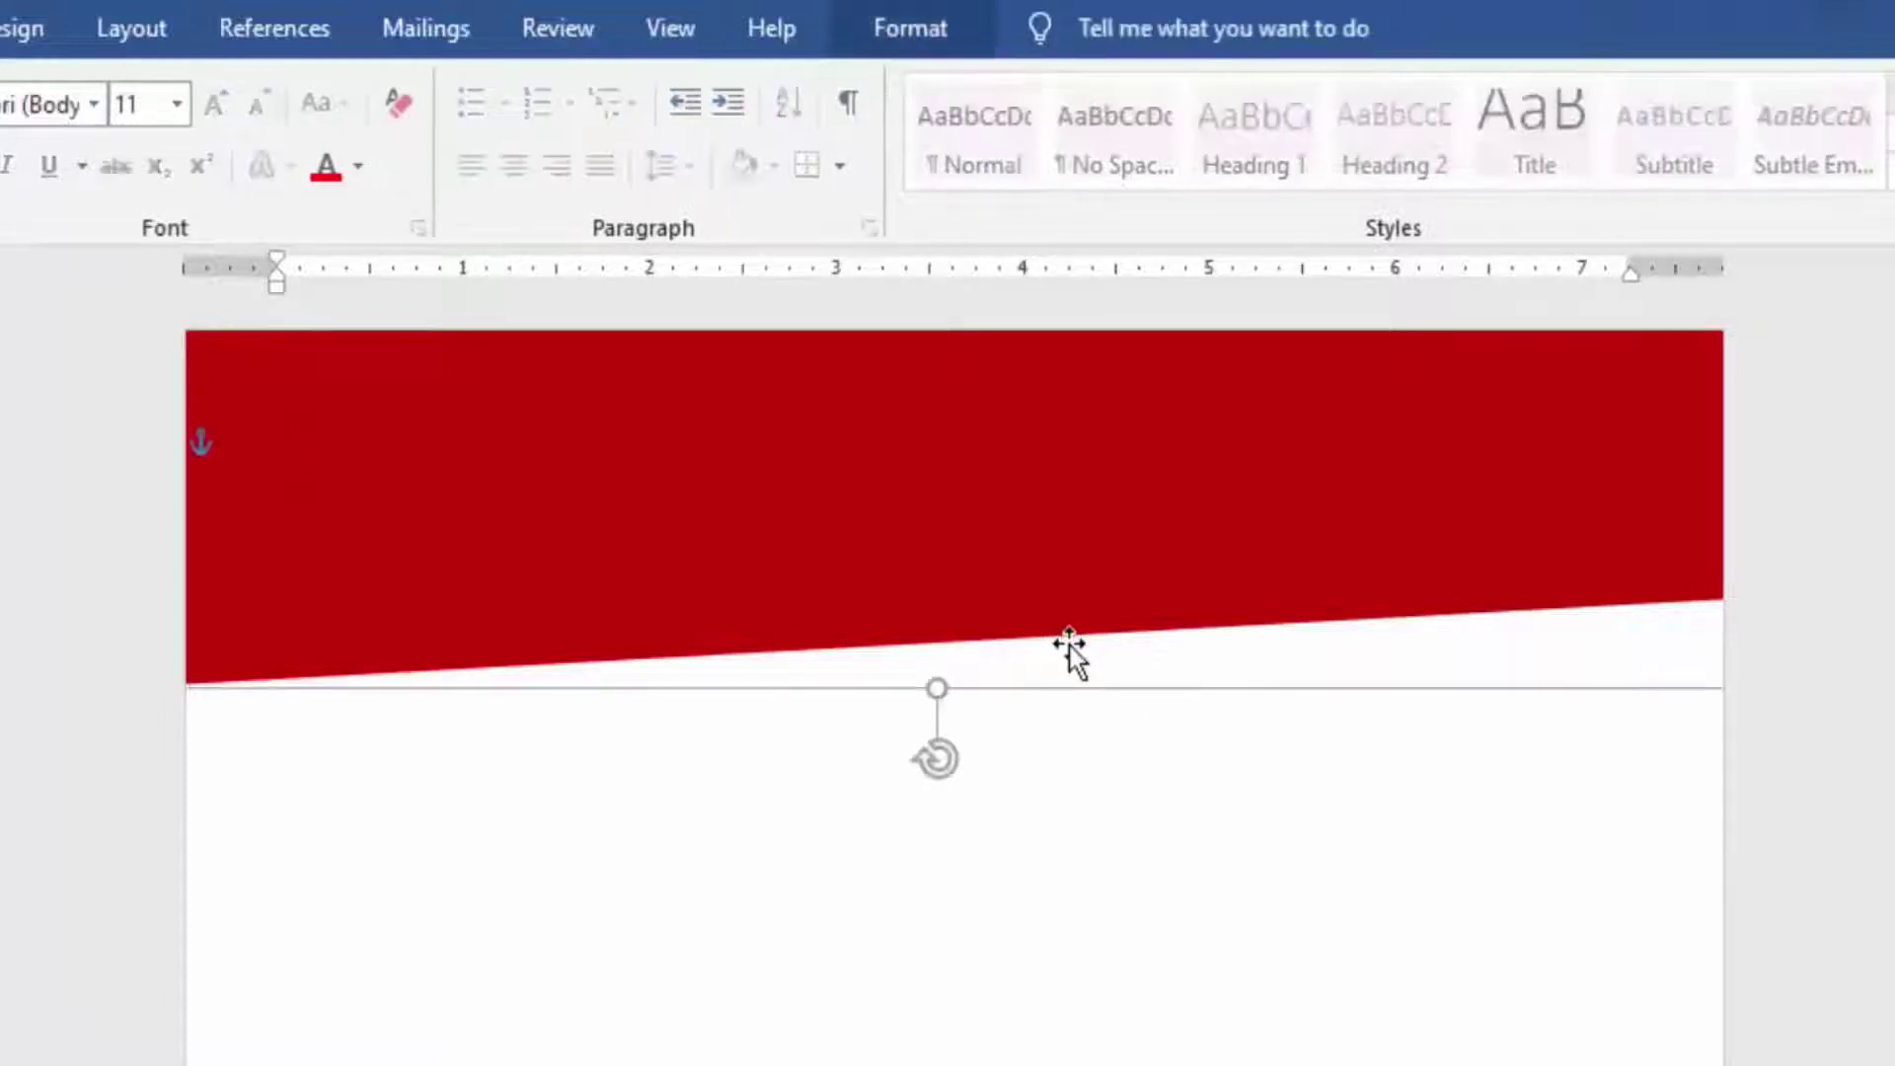
left_click(1070, 719)
left_click(1082, 655)
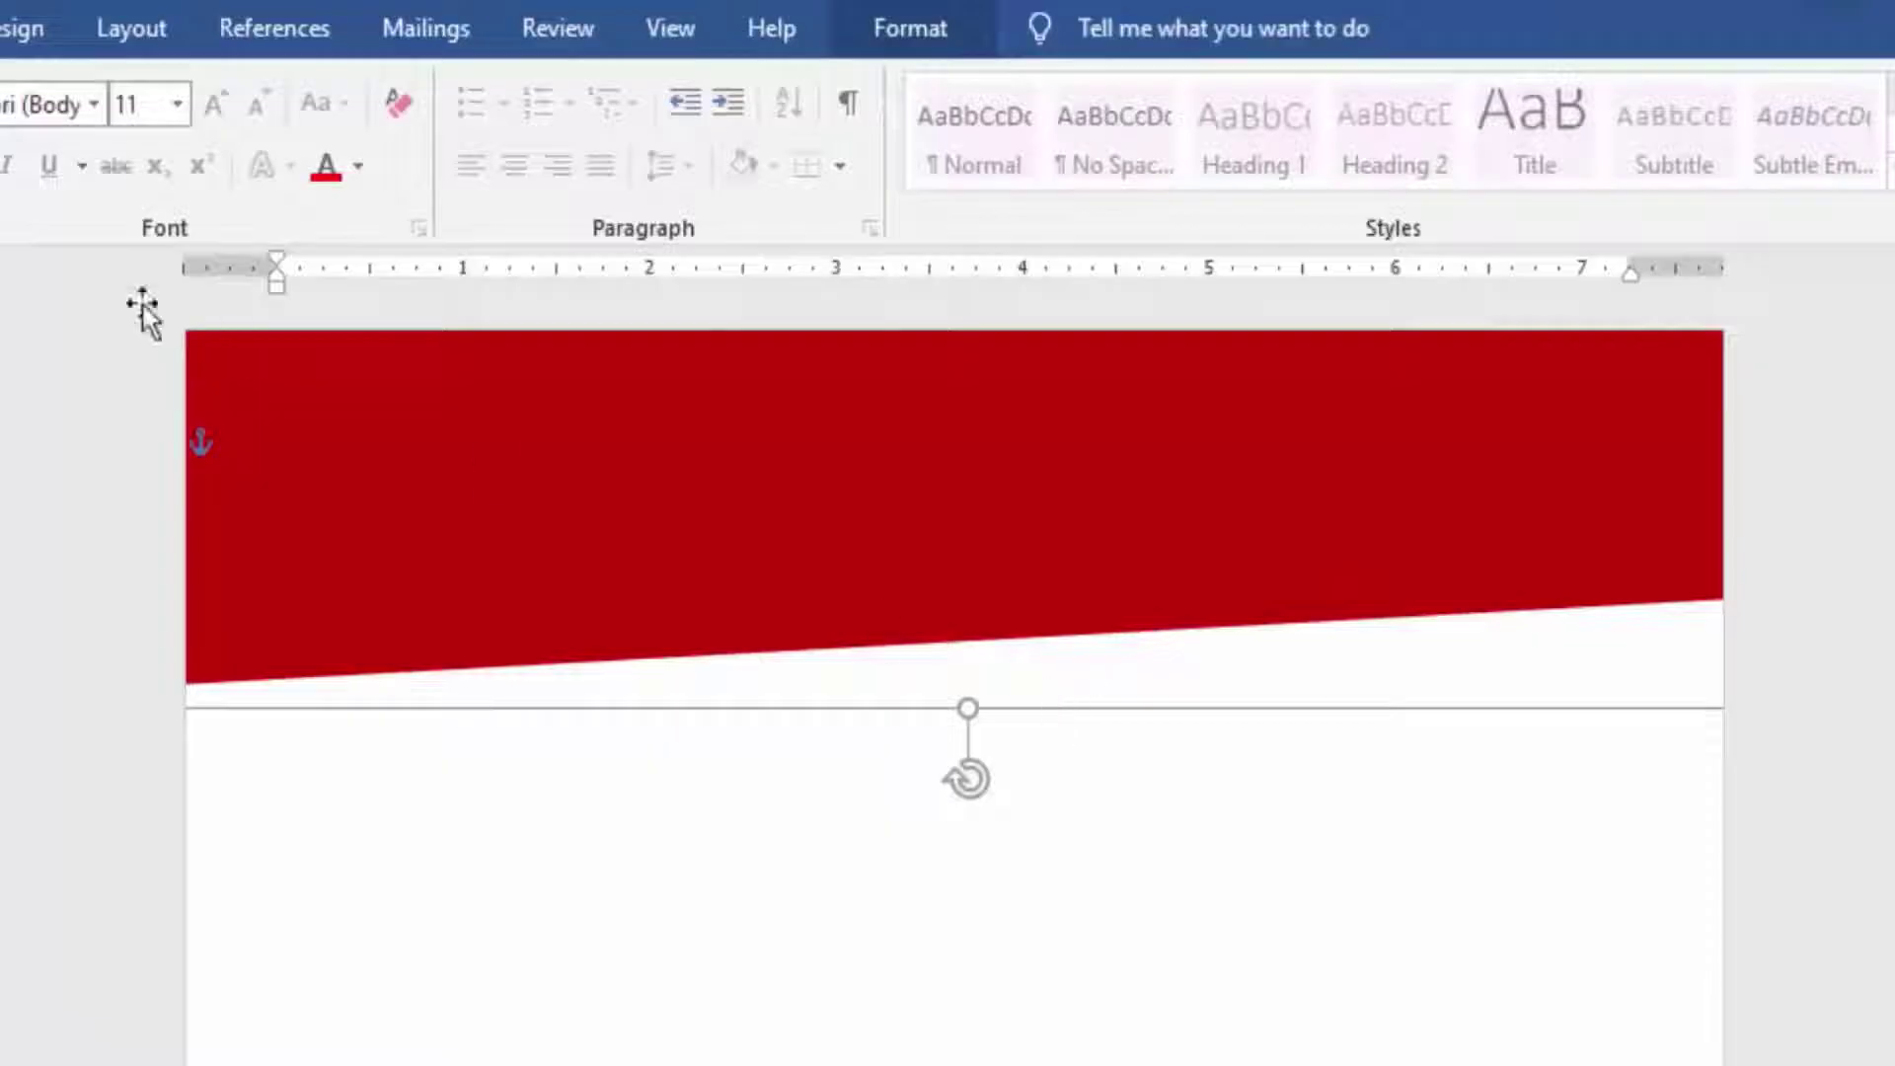
- Paste another red copy, send it to the back and nudge it up twice
key("ctrl+v")
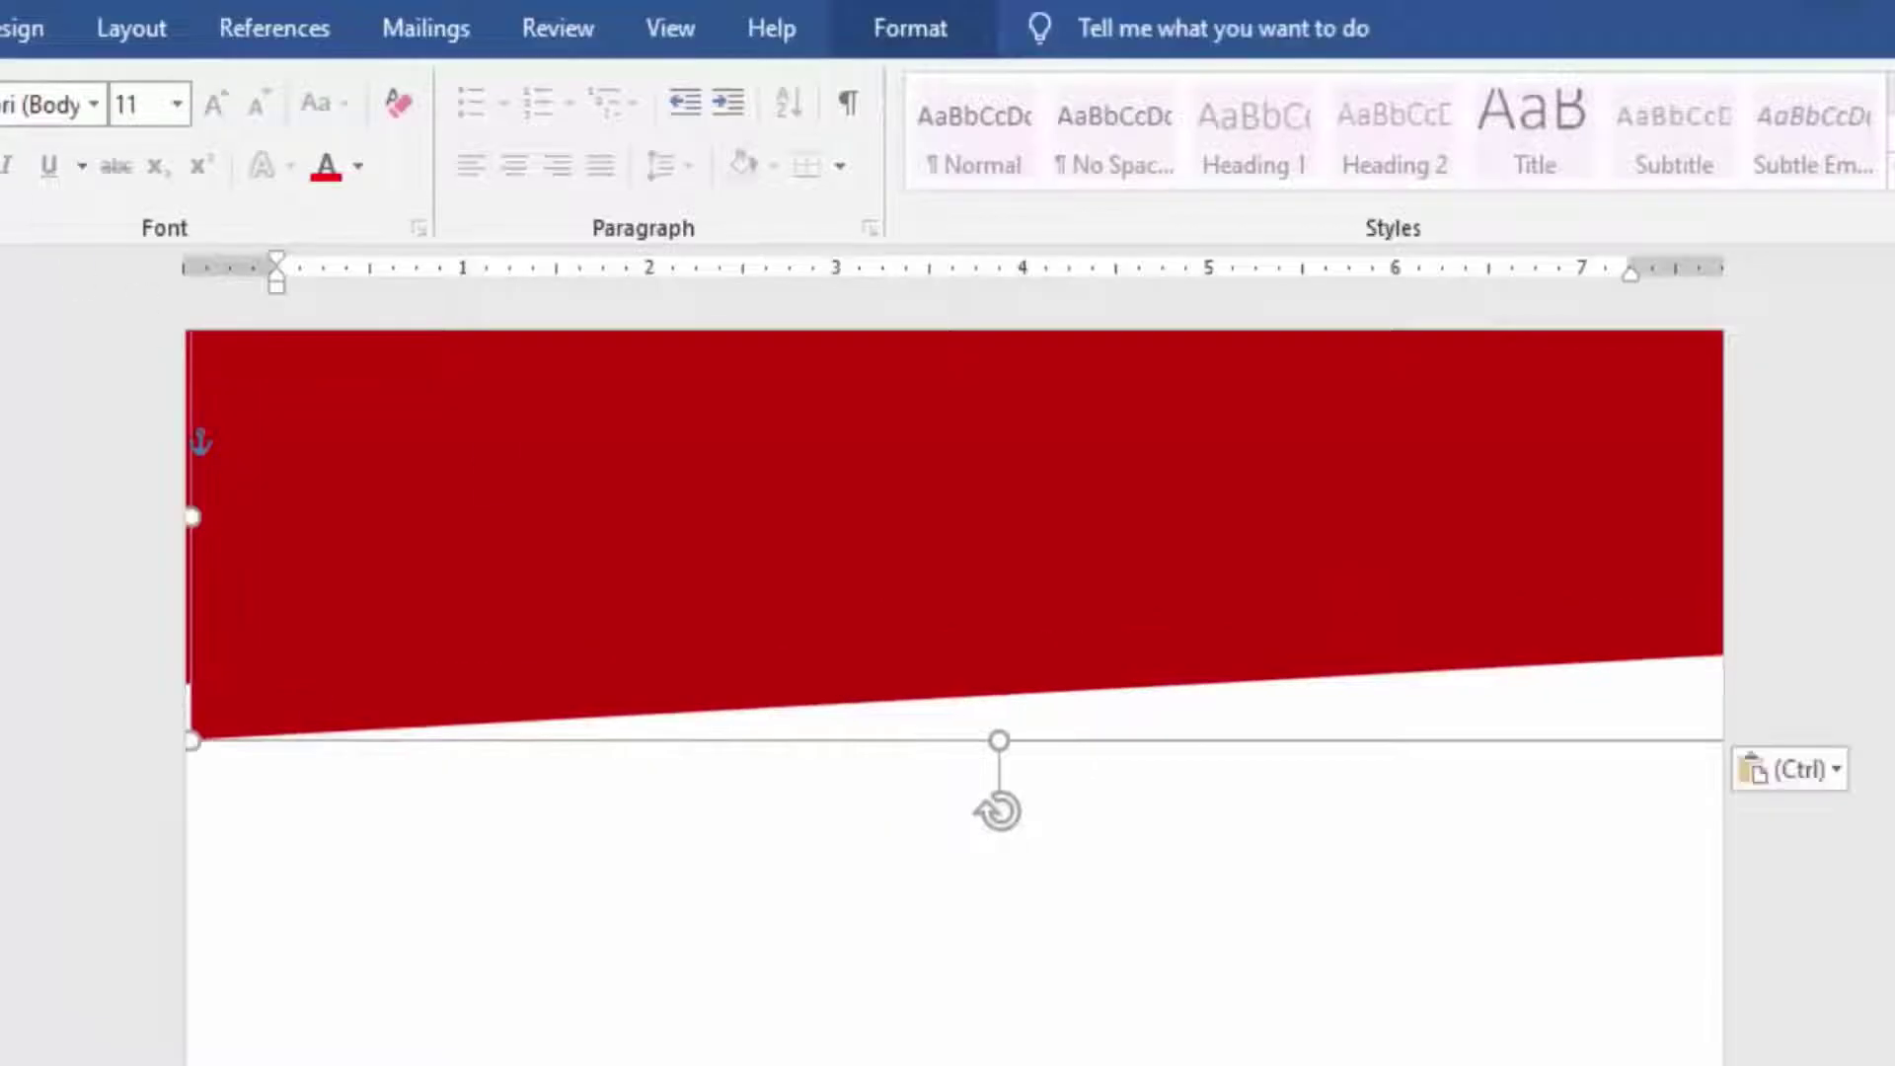
left_click_drag(636, 603, 617, 619)
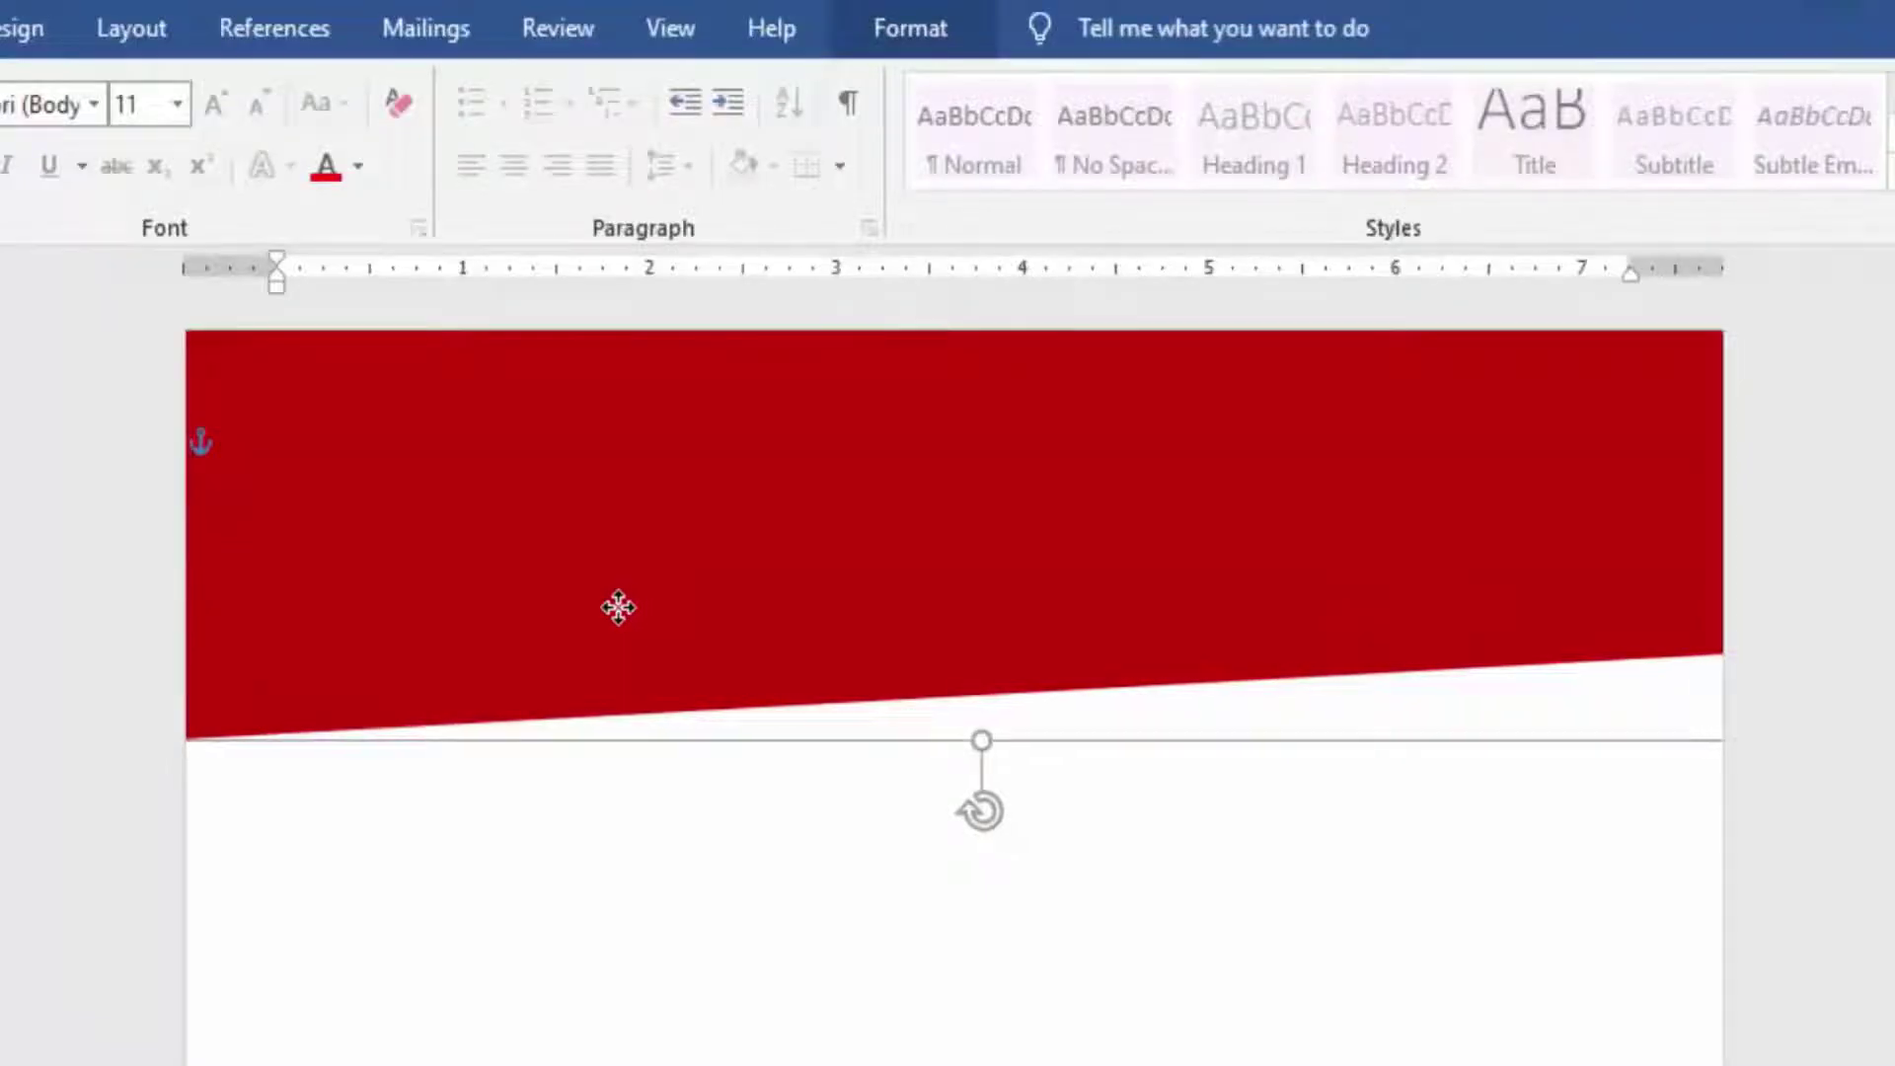
right_click(618, 618)
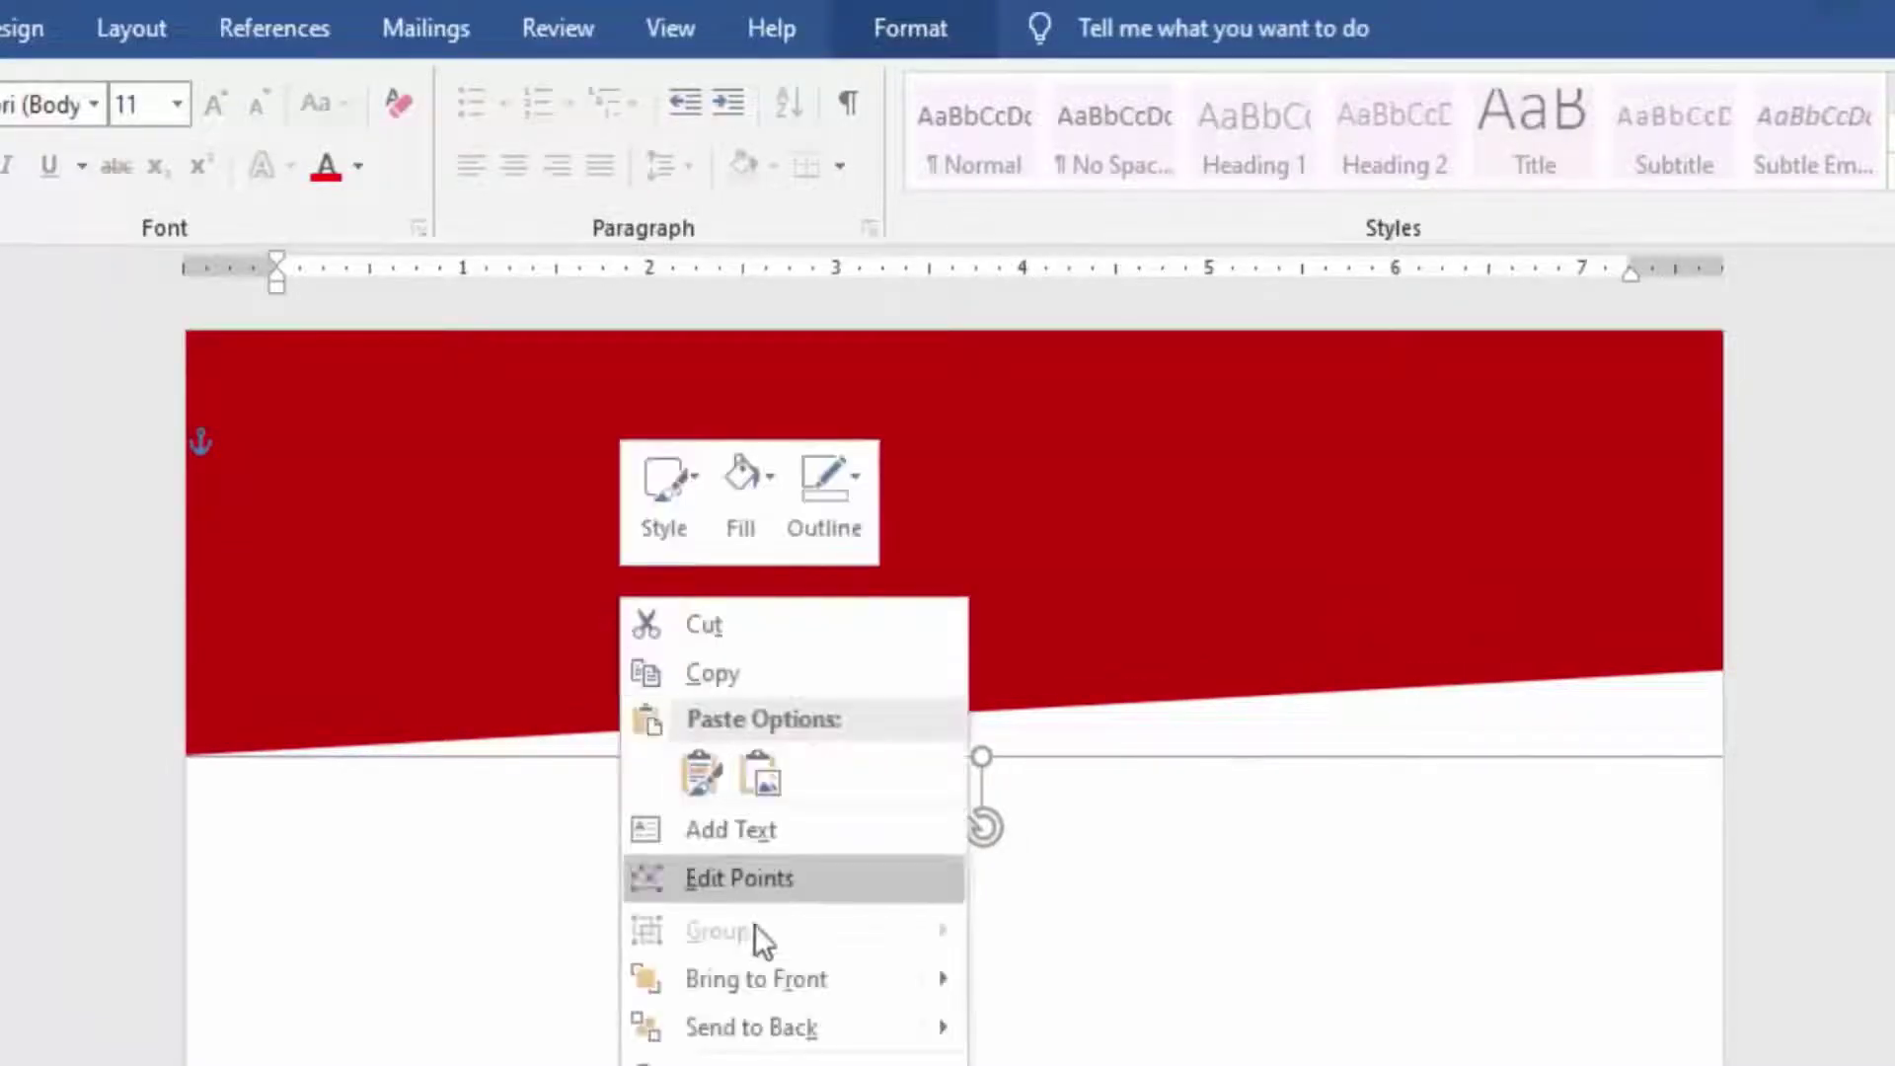
left_click(793, 1016)
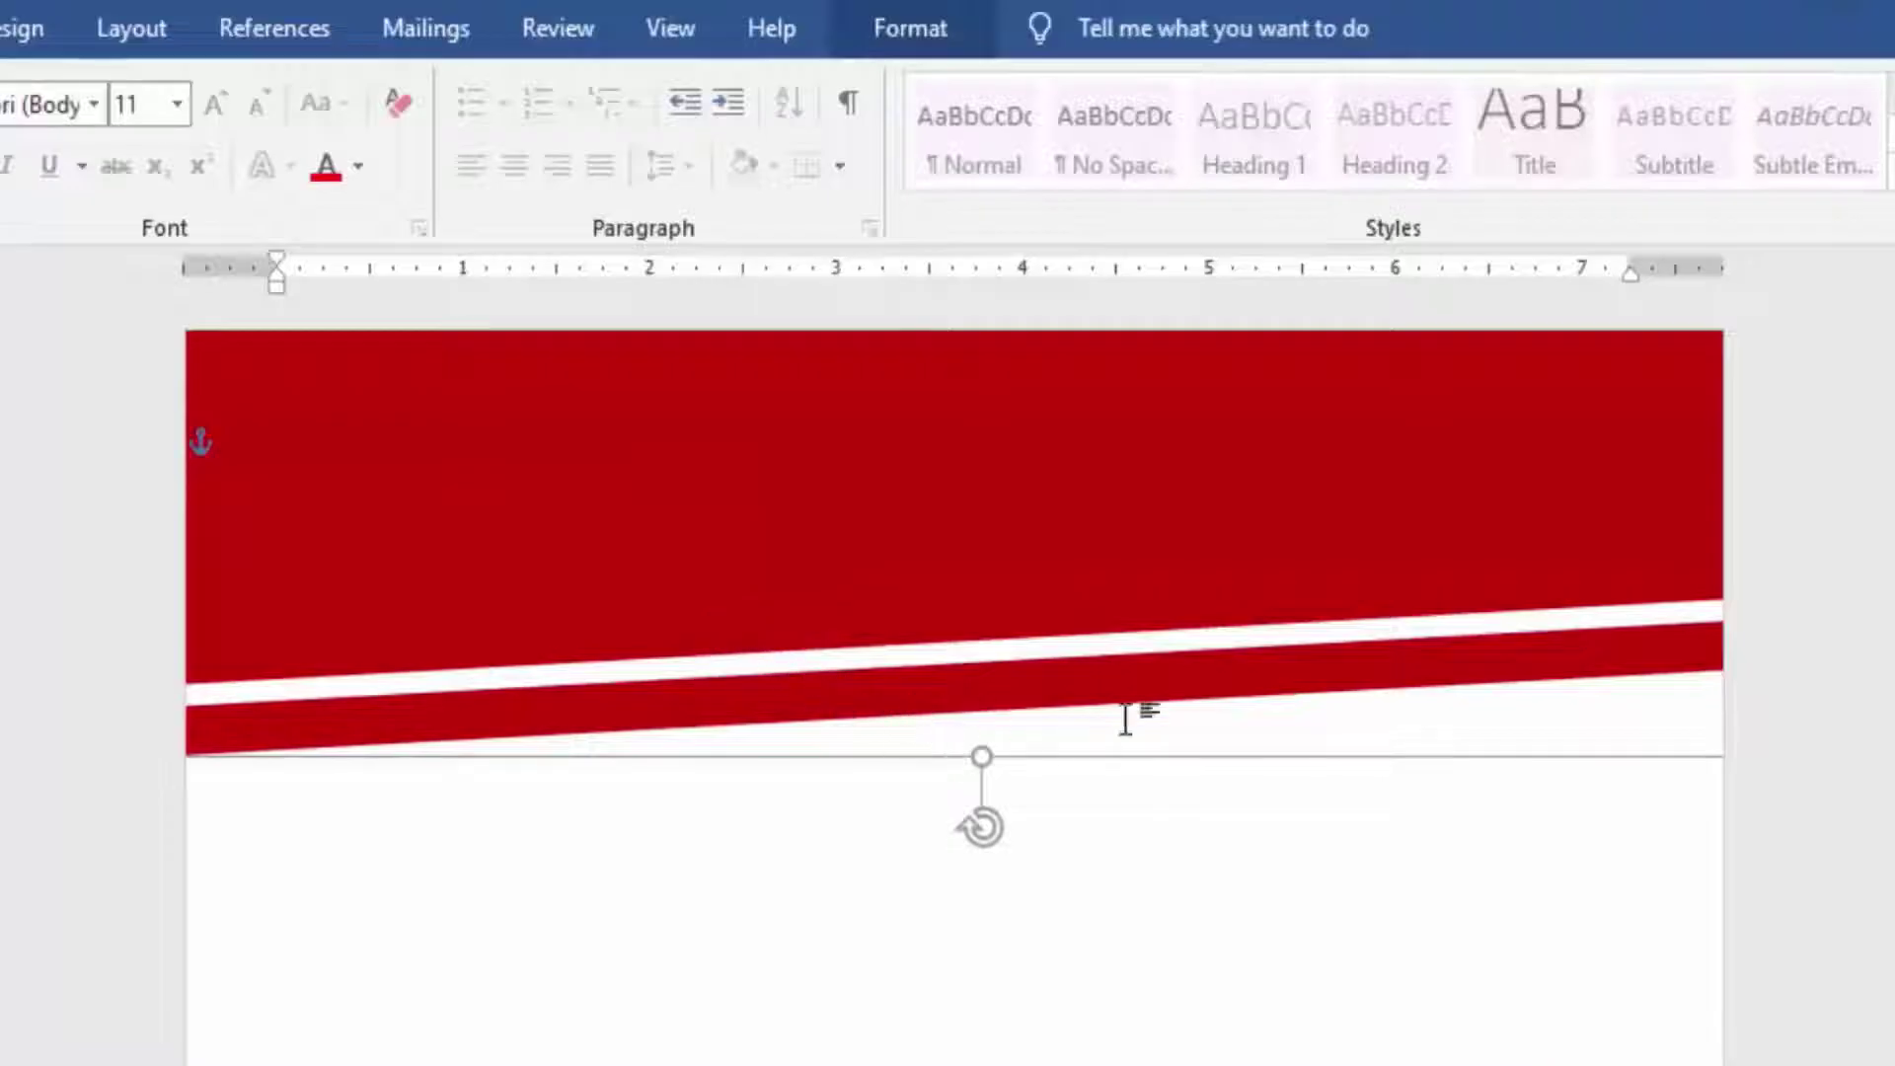
left_click(1382, 707)
left_click(1353, 677)
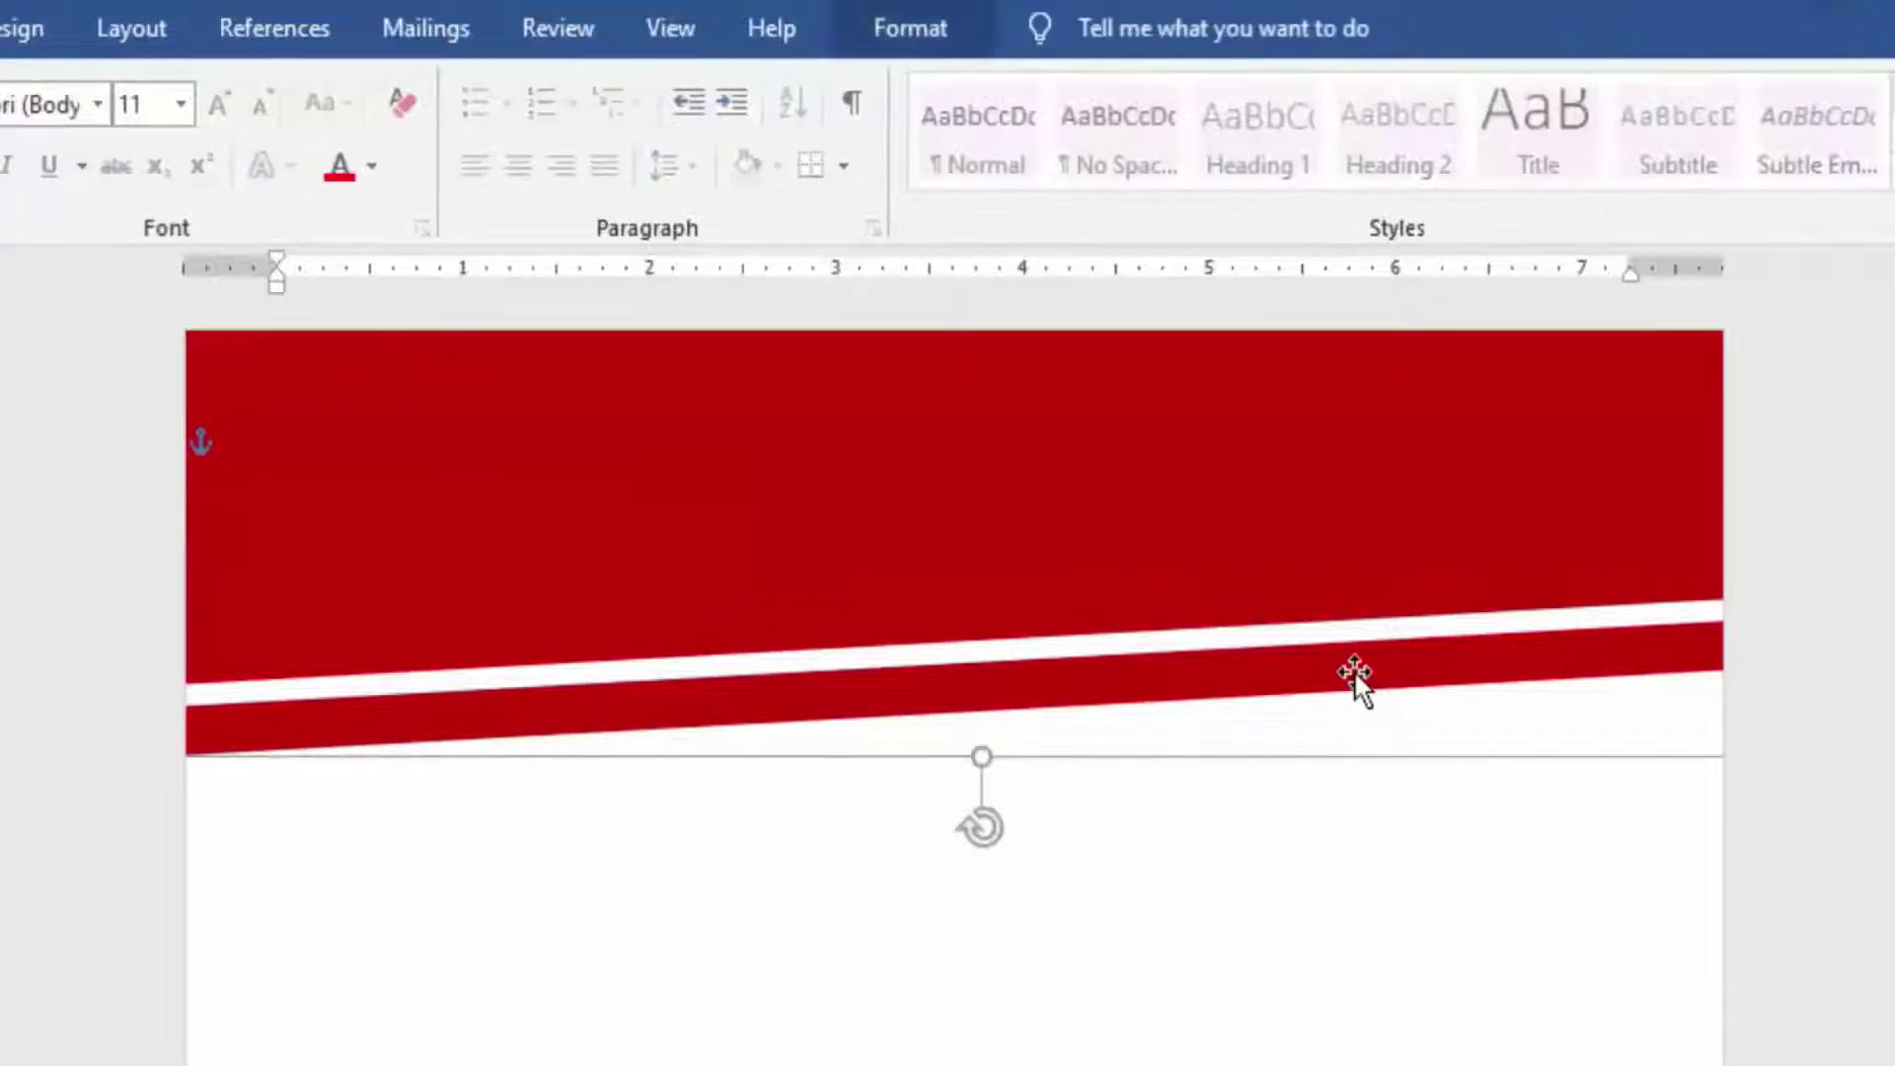
key("Up")
key("Up")
key("Up")
key("Up")
key("Up")
key("Up")
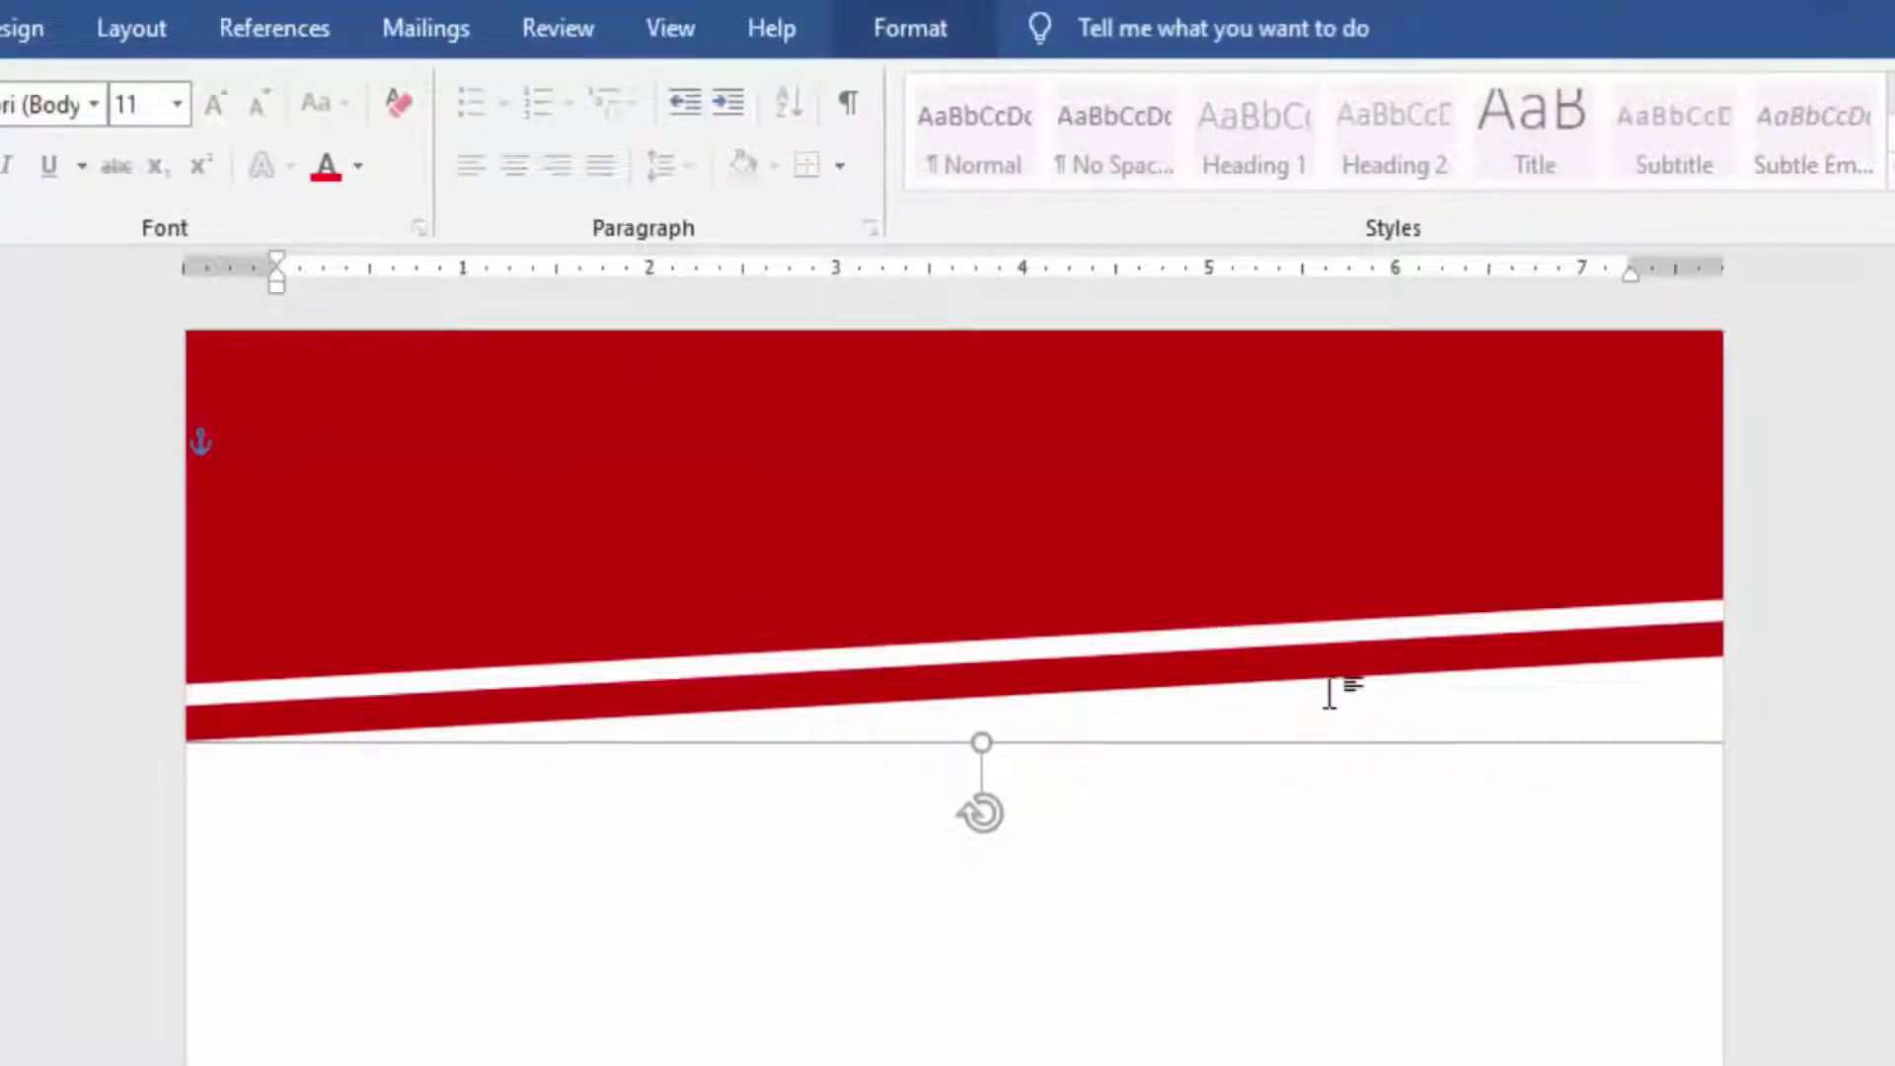
key("Up")
key("Up")
key("Up")
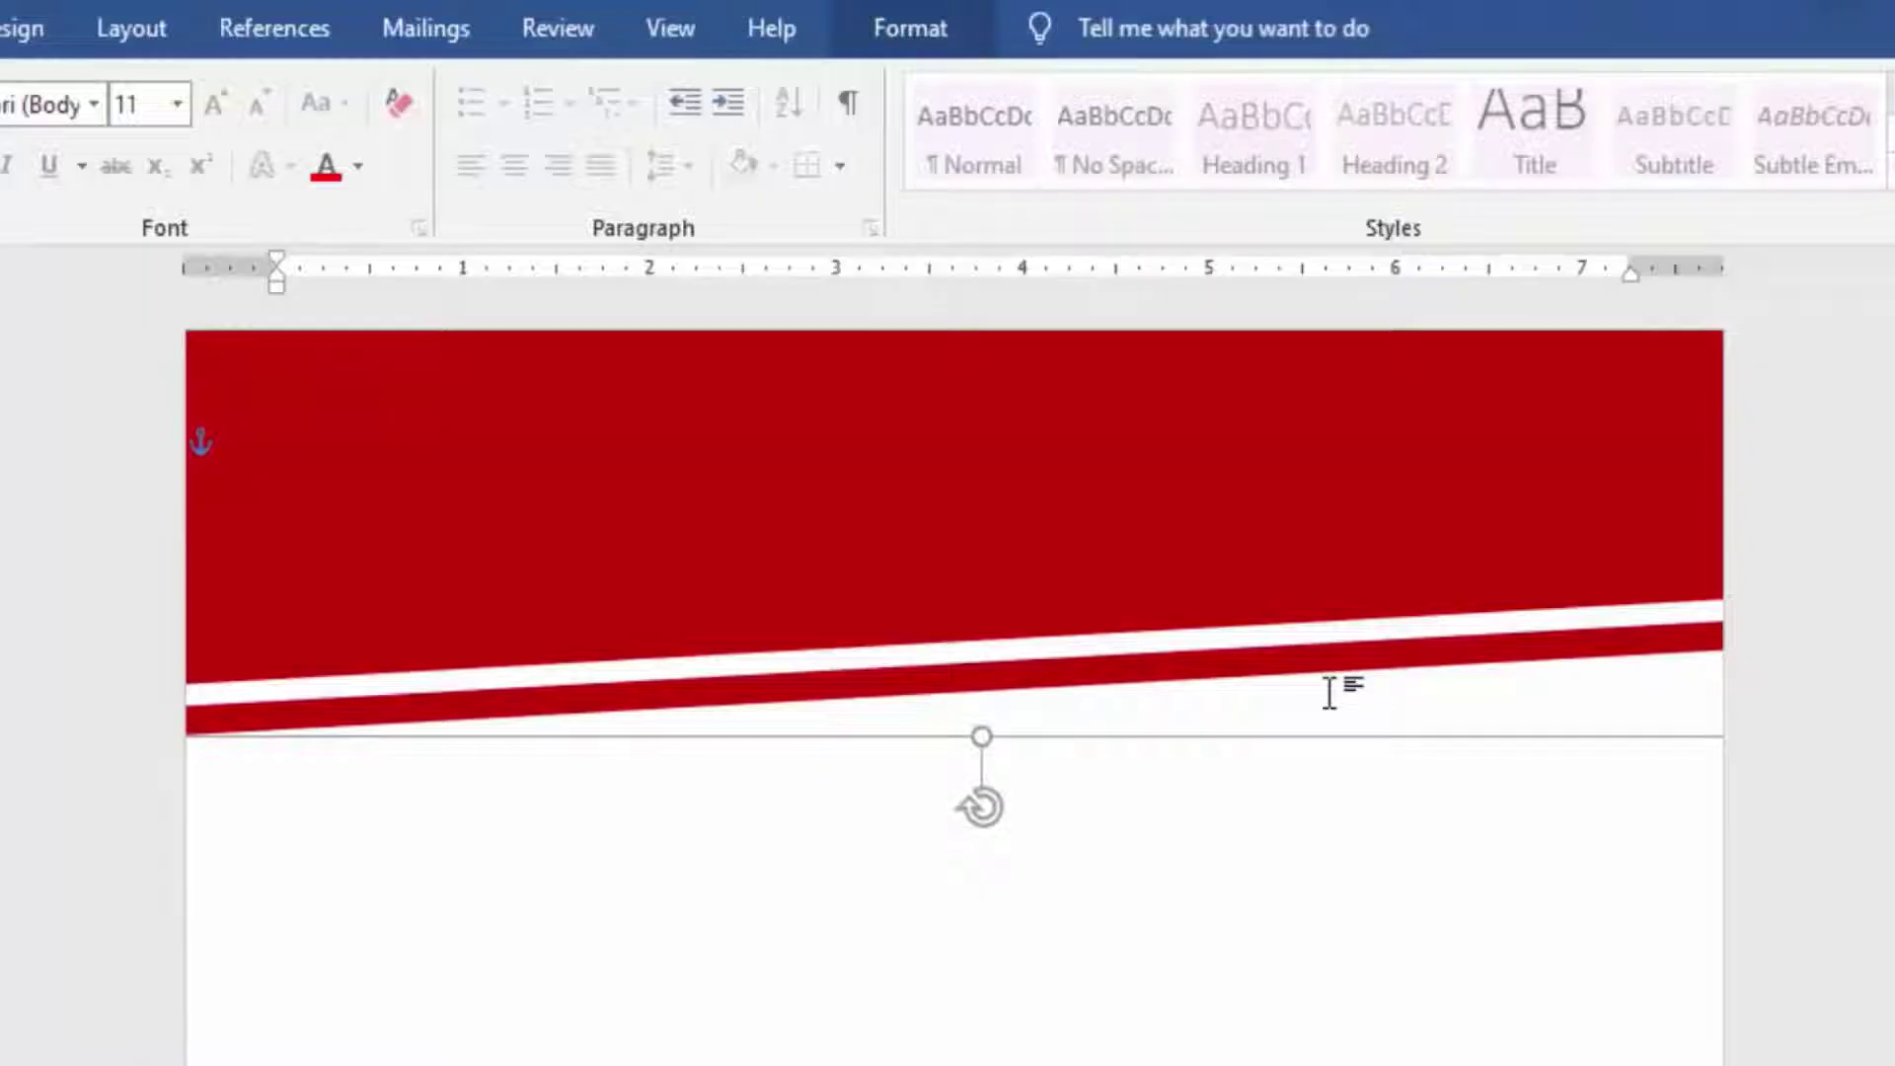
left_click(1171, 829)
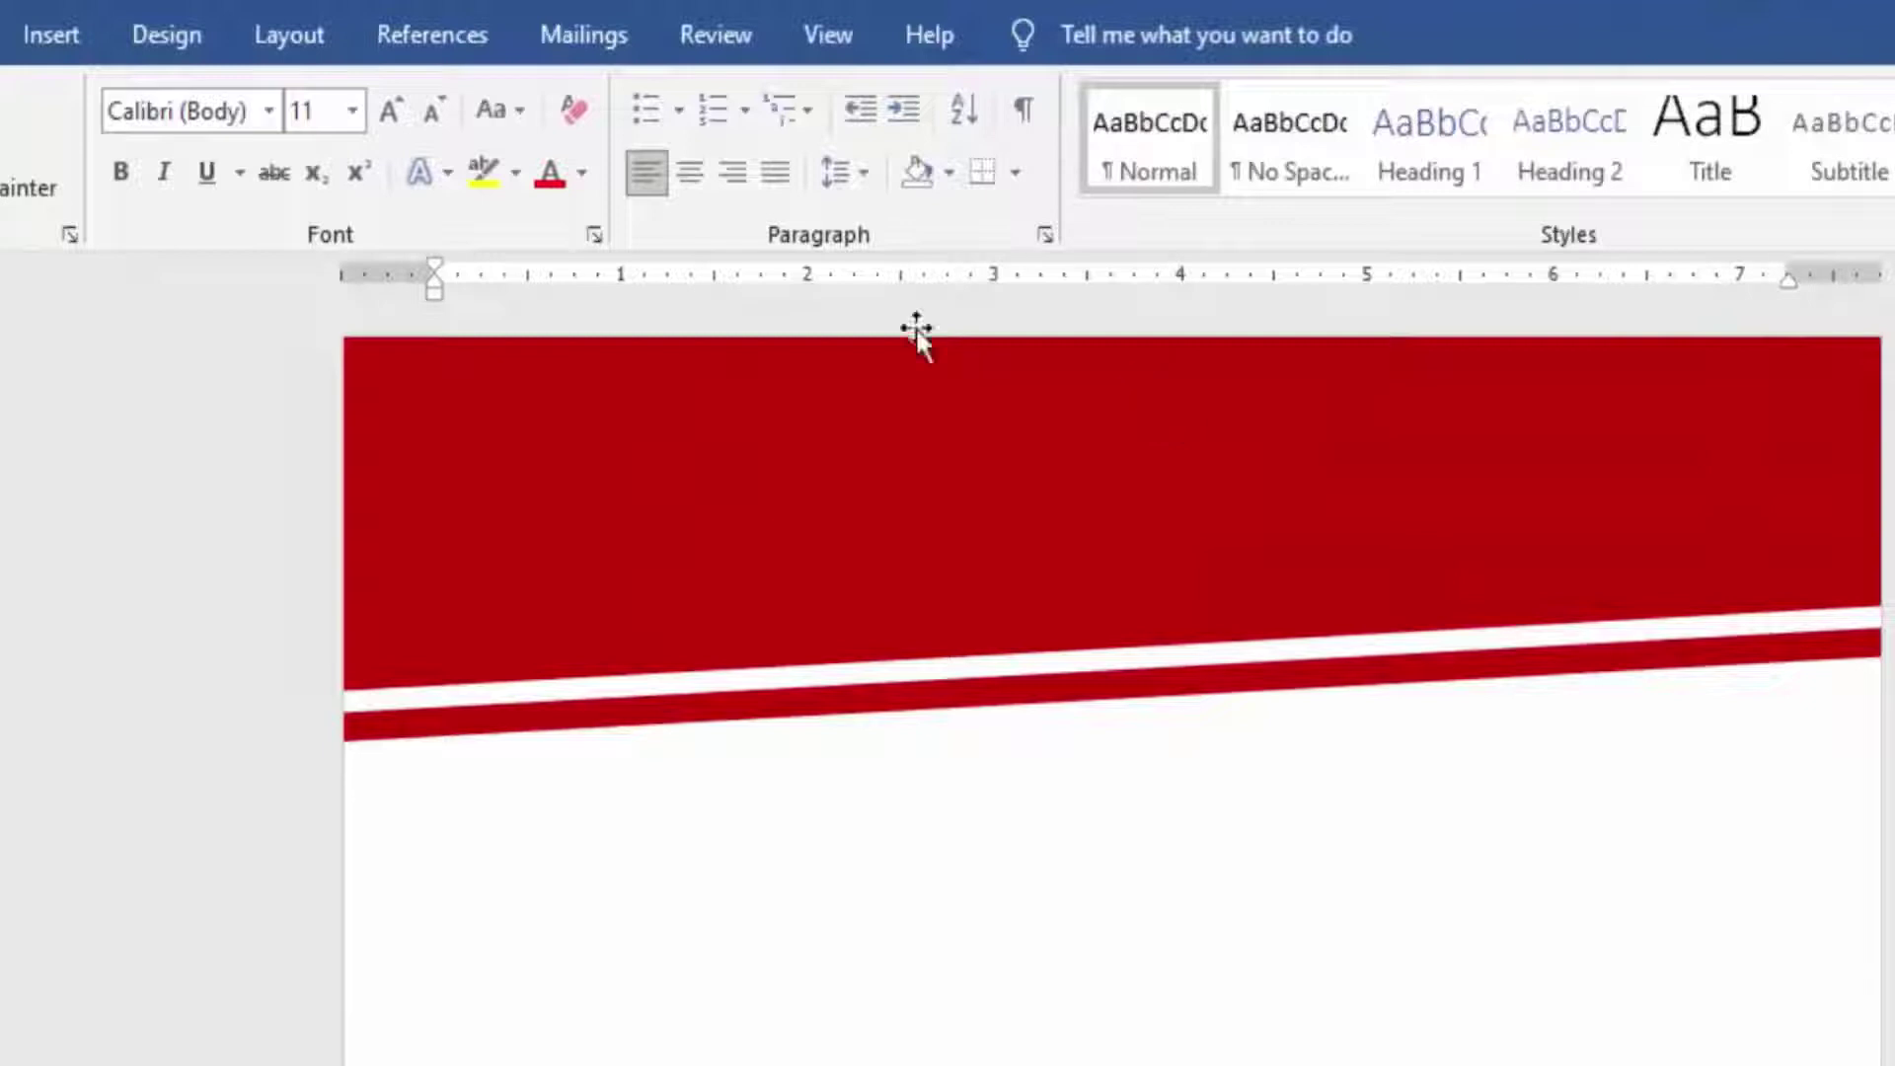
- Draw a text box across the header and type 'COMTUTOR TRAINING CENTER'
left_click(61, 38)
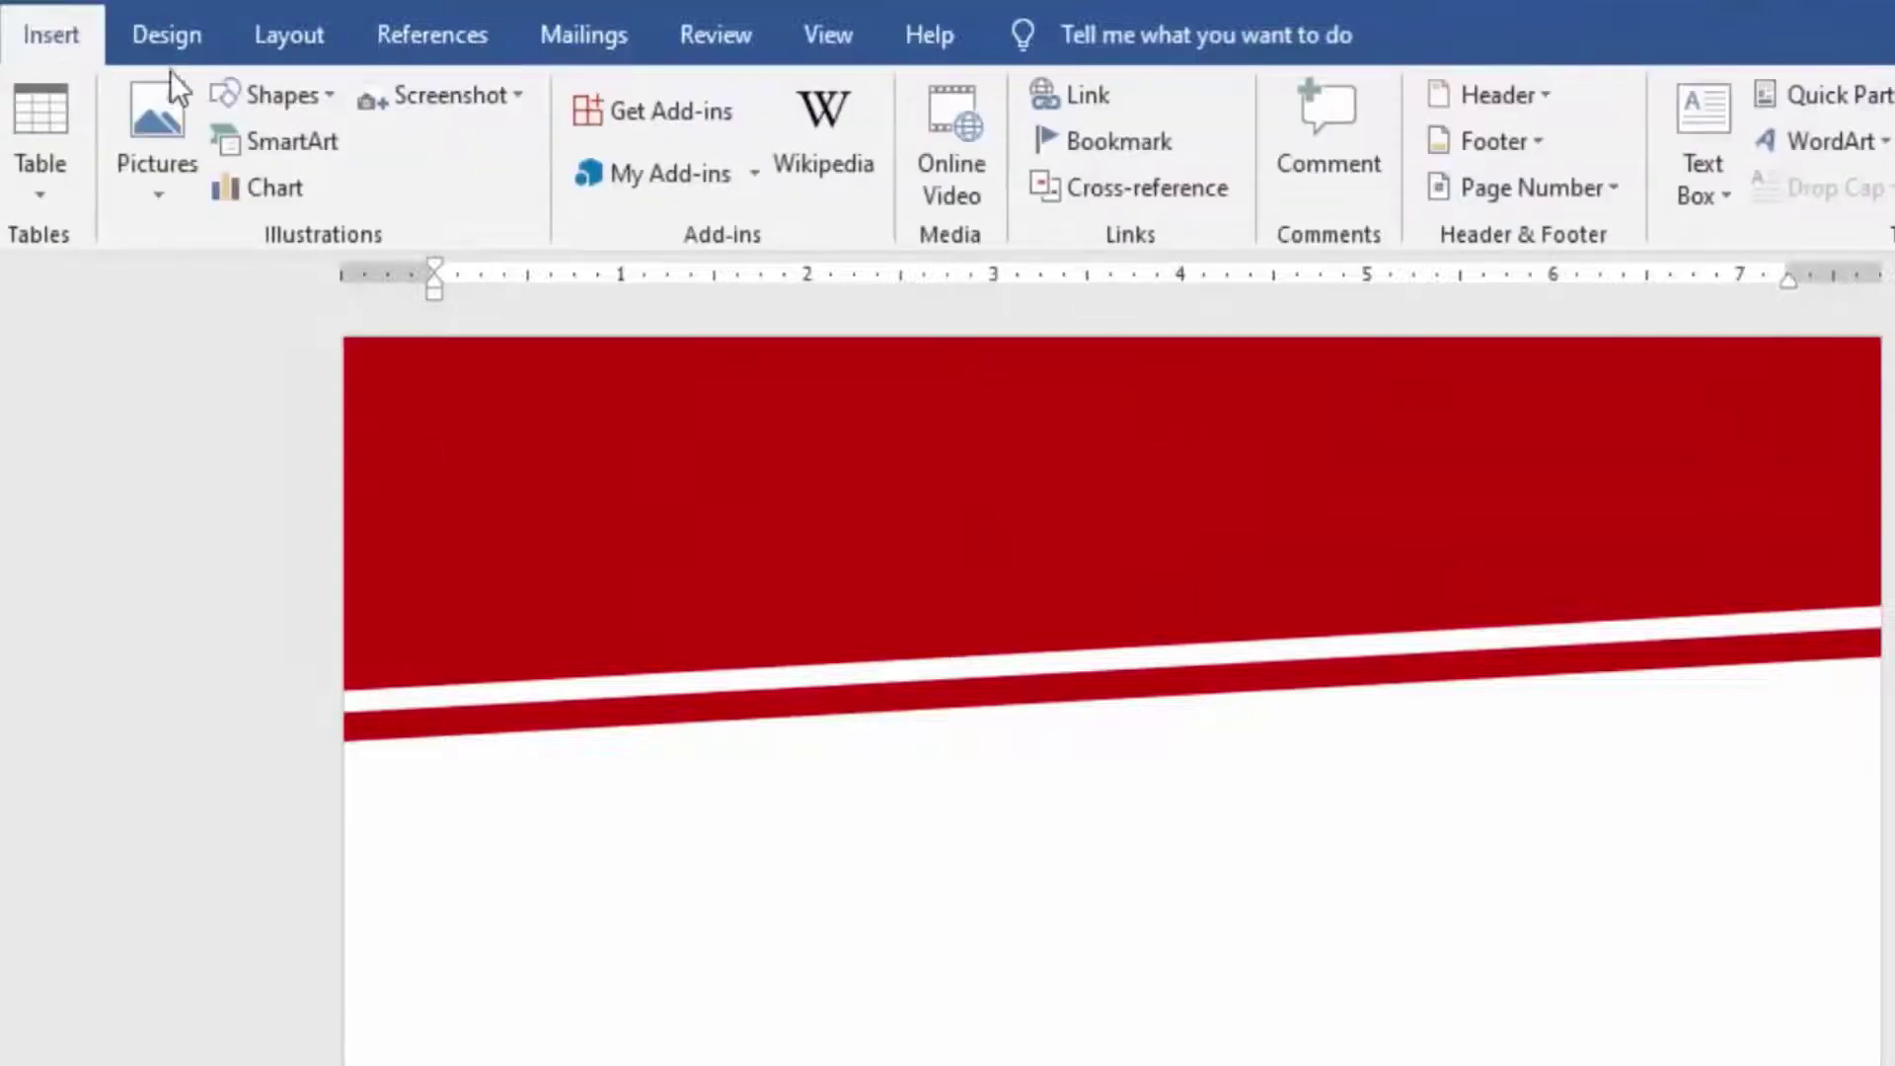
left_click(286, 99)
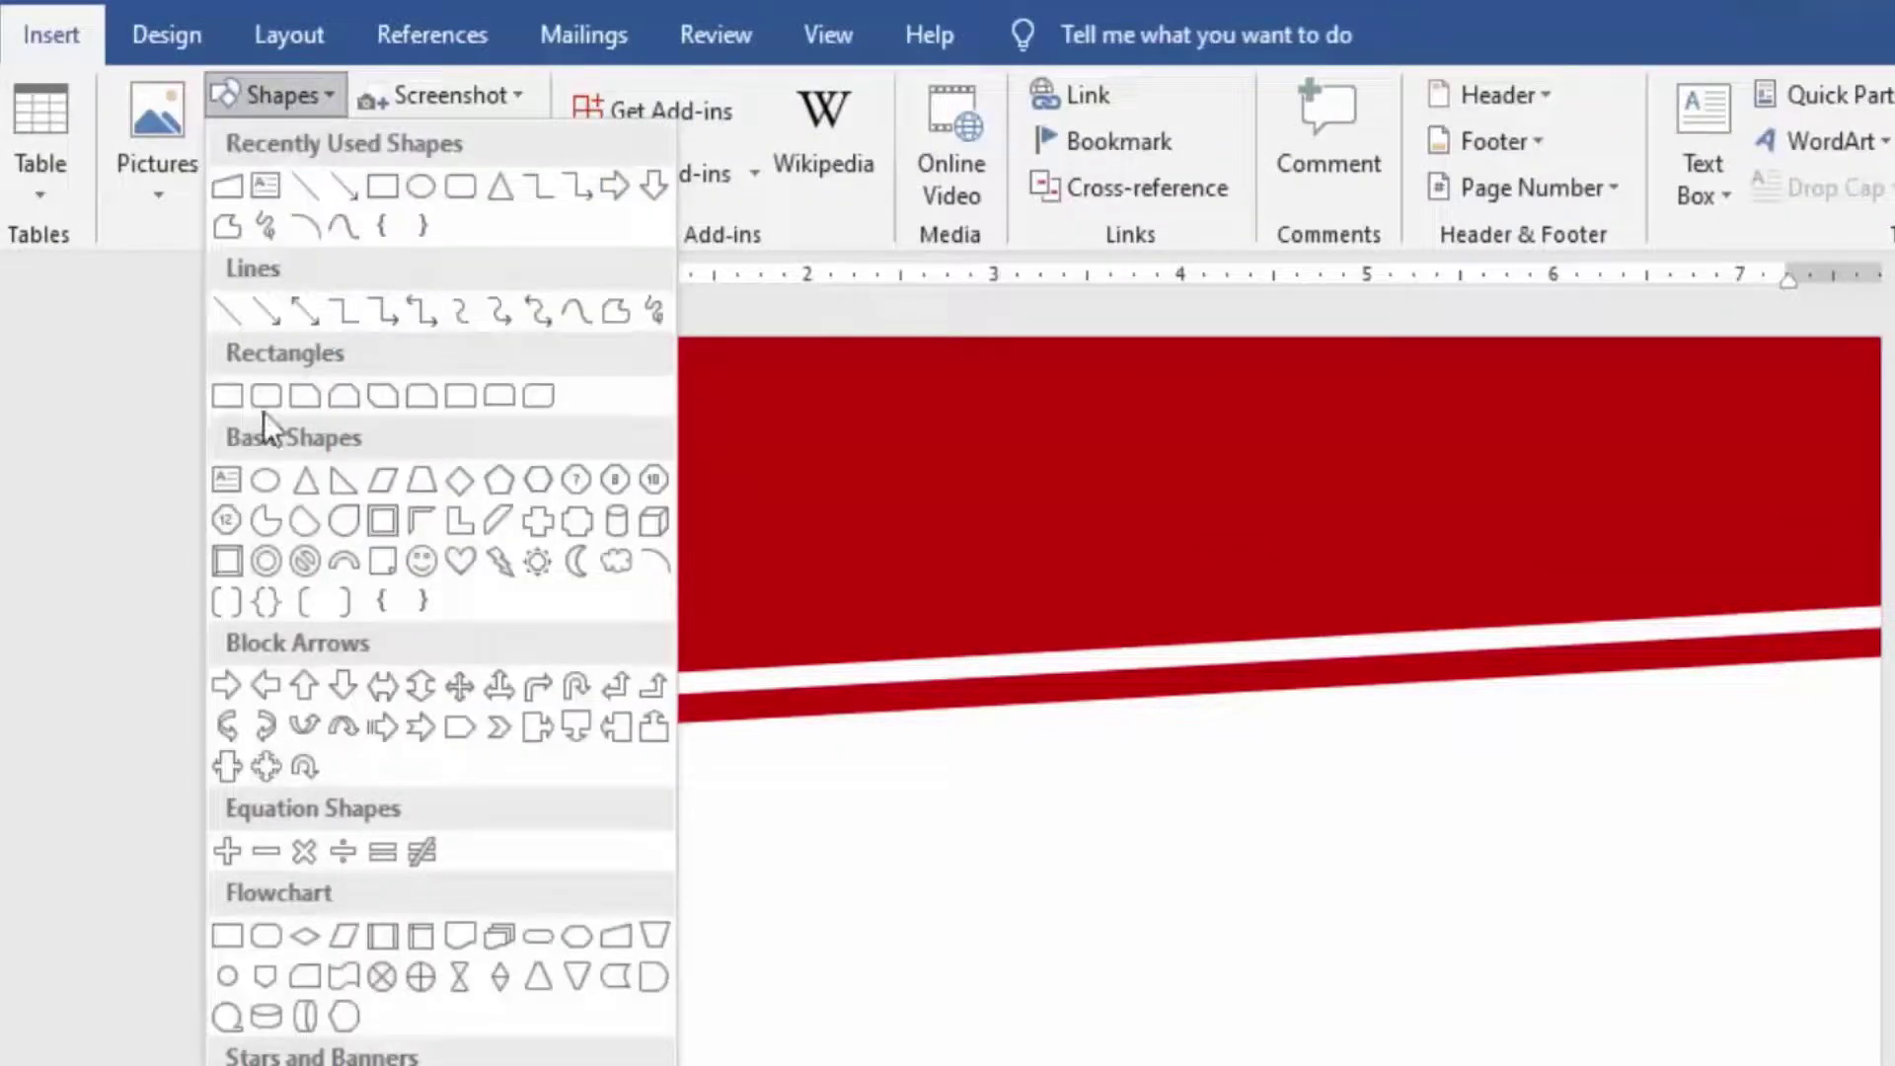
left_click(265, 190)
left_click_drag(635, 364, 1843, 450)
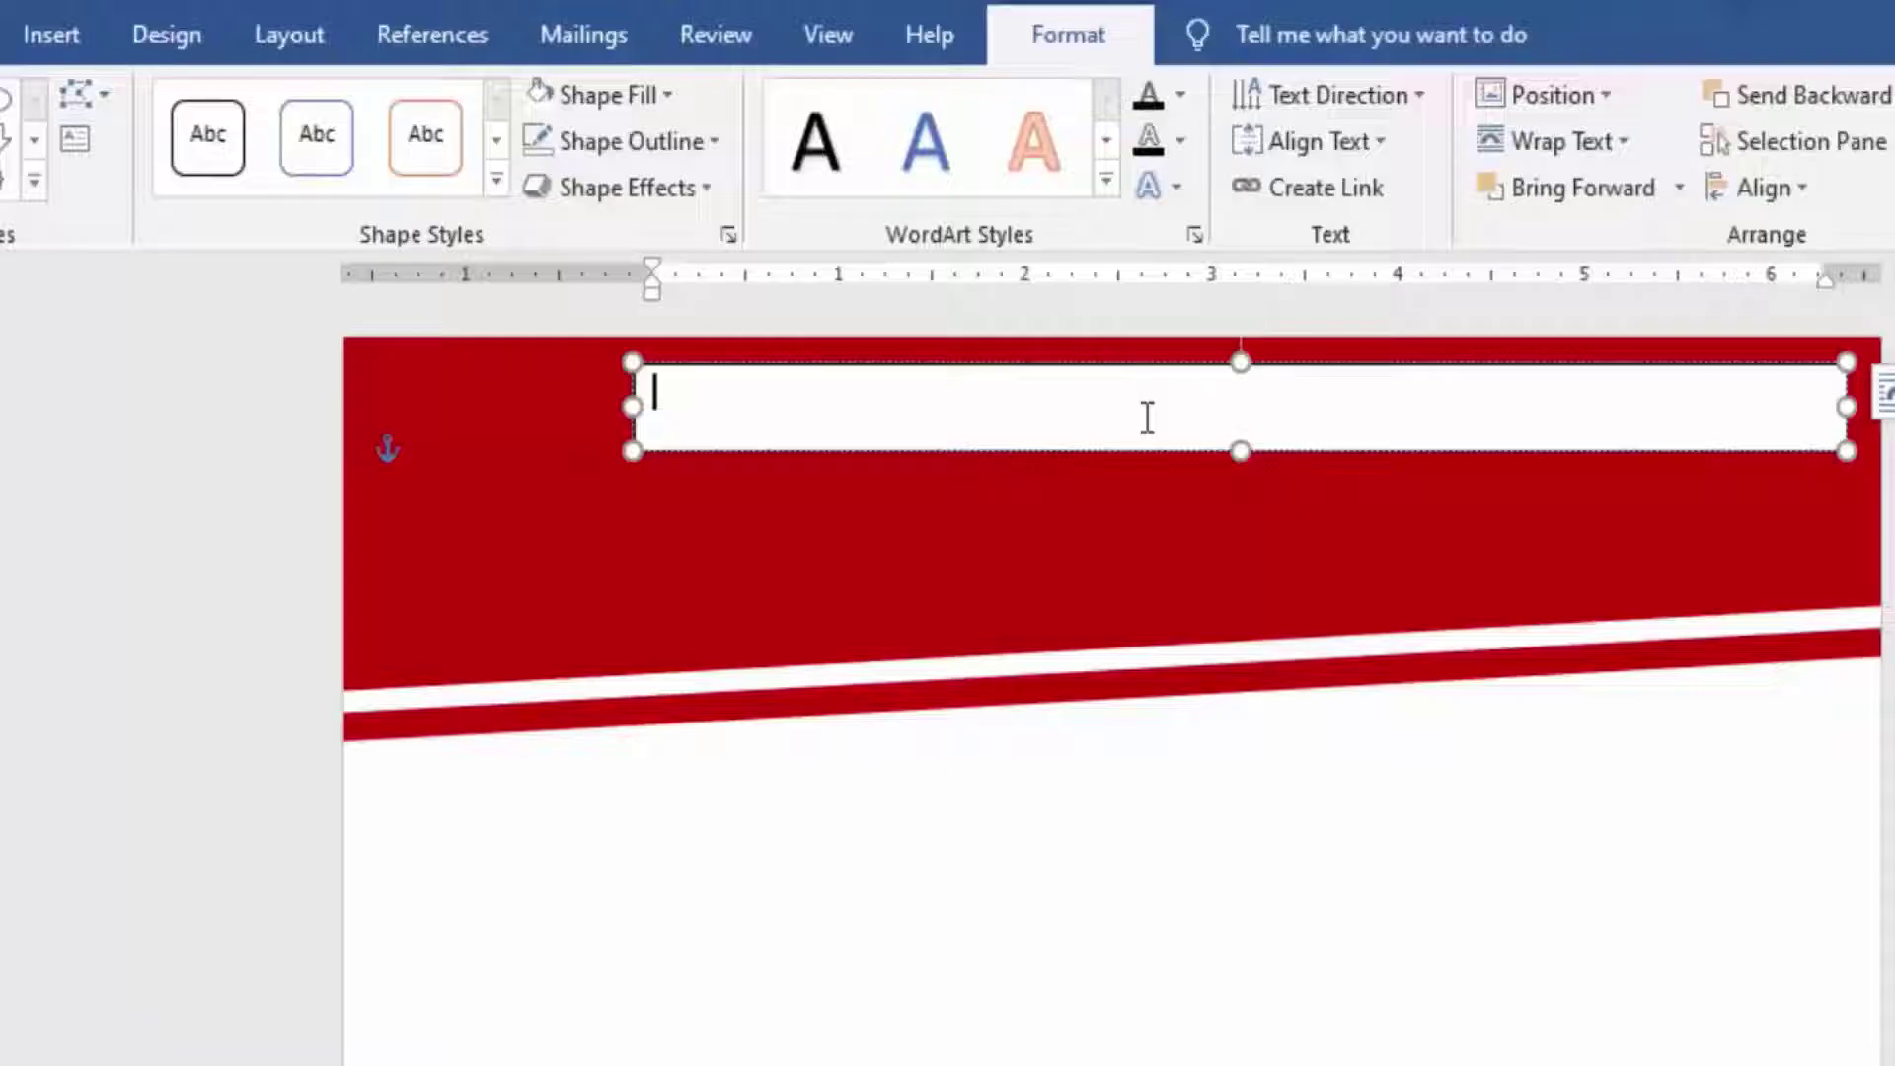
type("COMTUT")
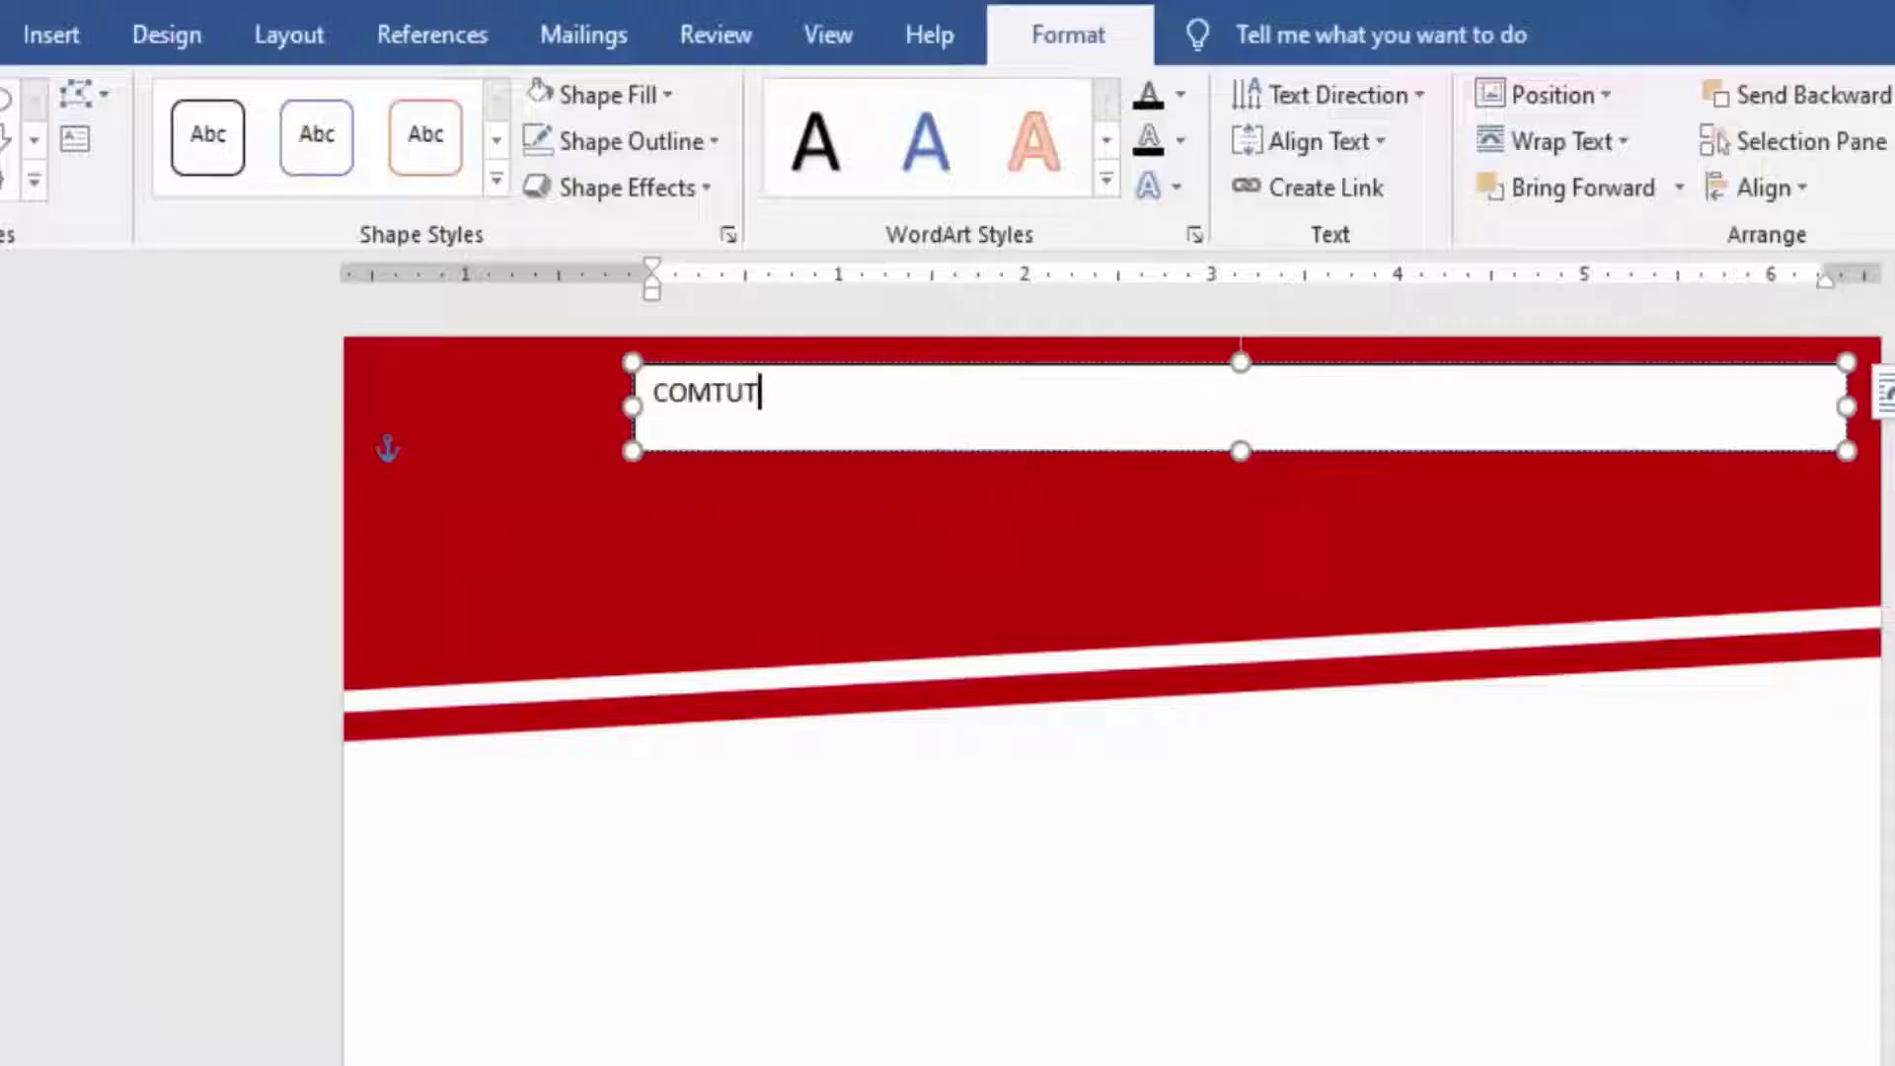
type("OR TRAINING CEN")
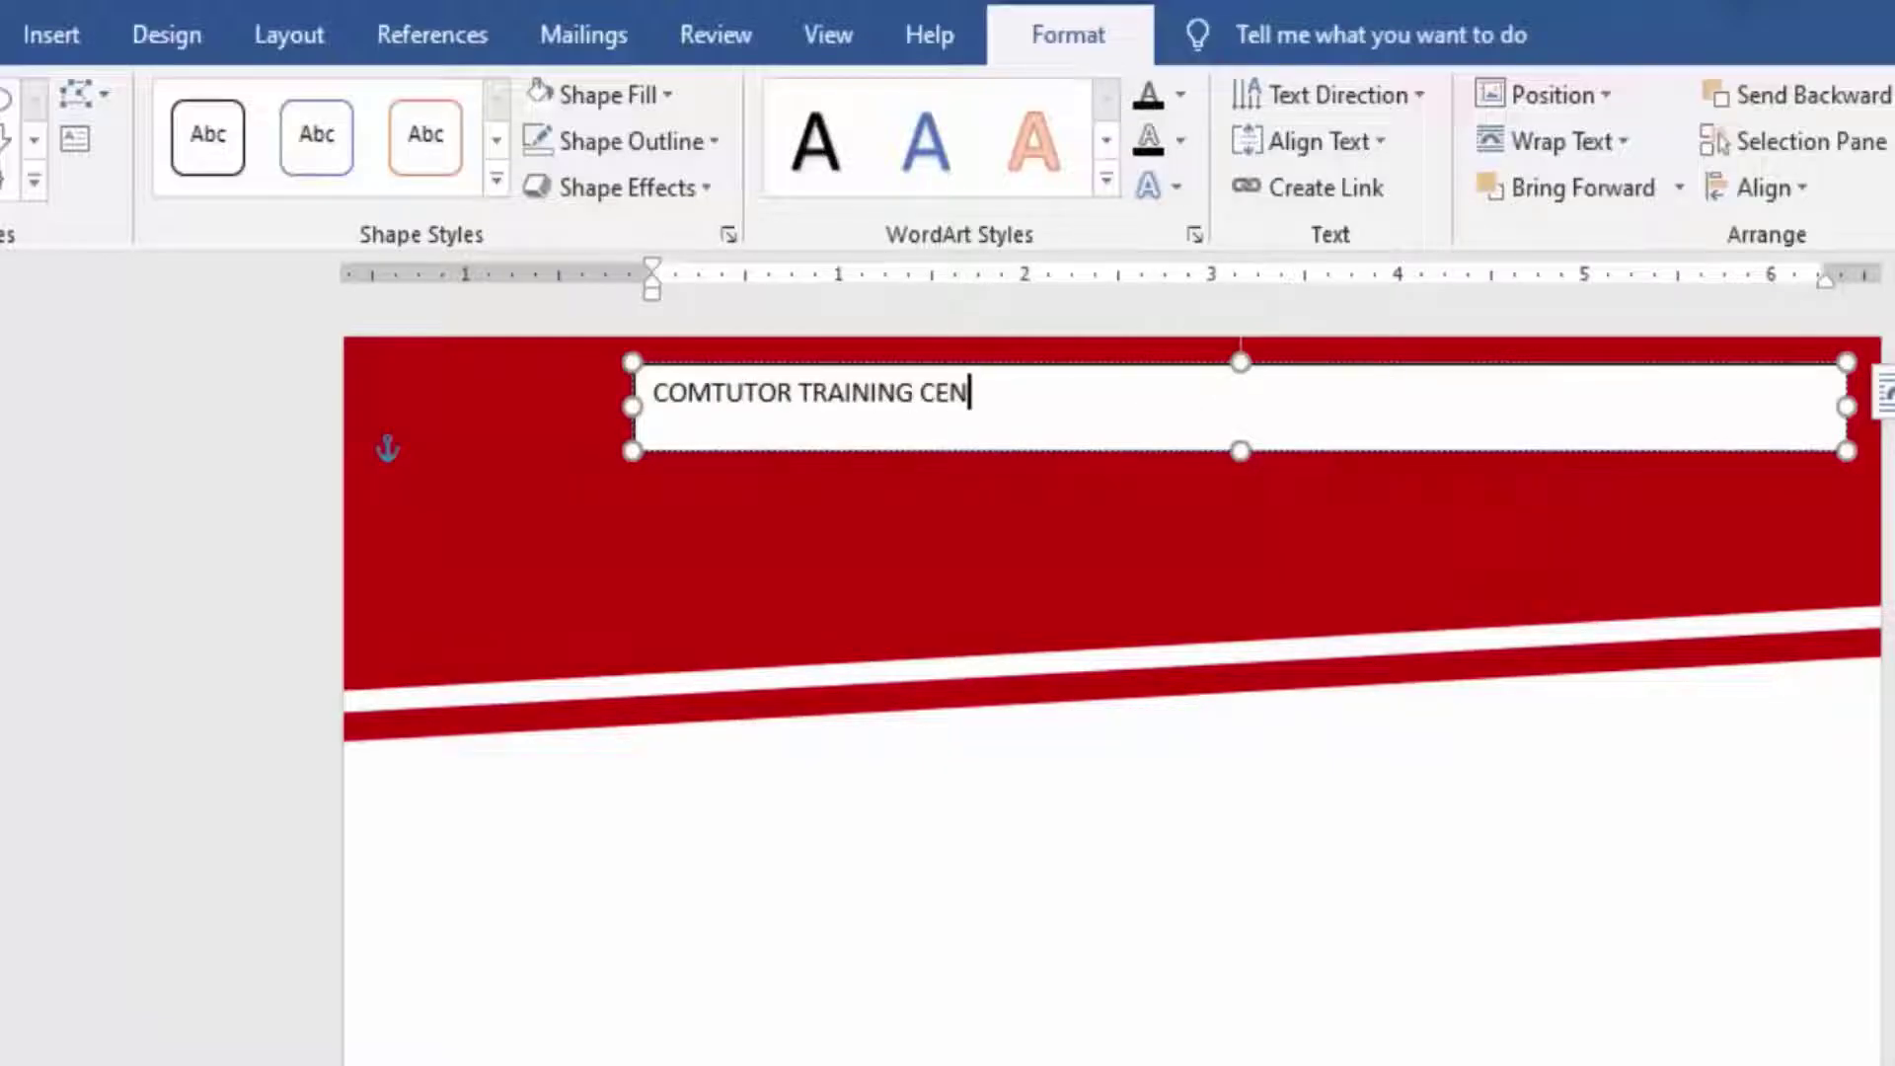
type("TER")
- Enlarge the title to 36 pt and make the text box taller to fit it
triple_click(1056, 394)
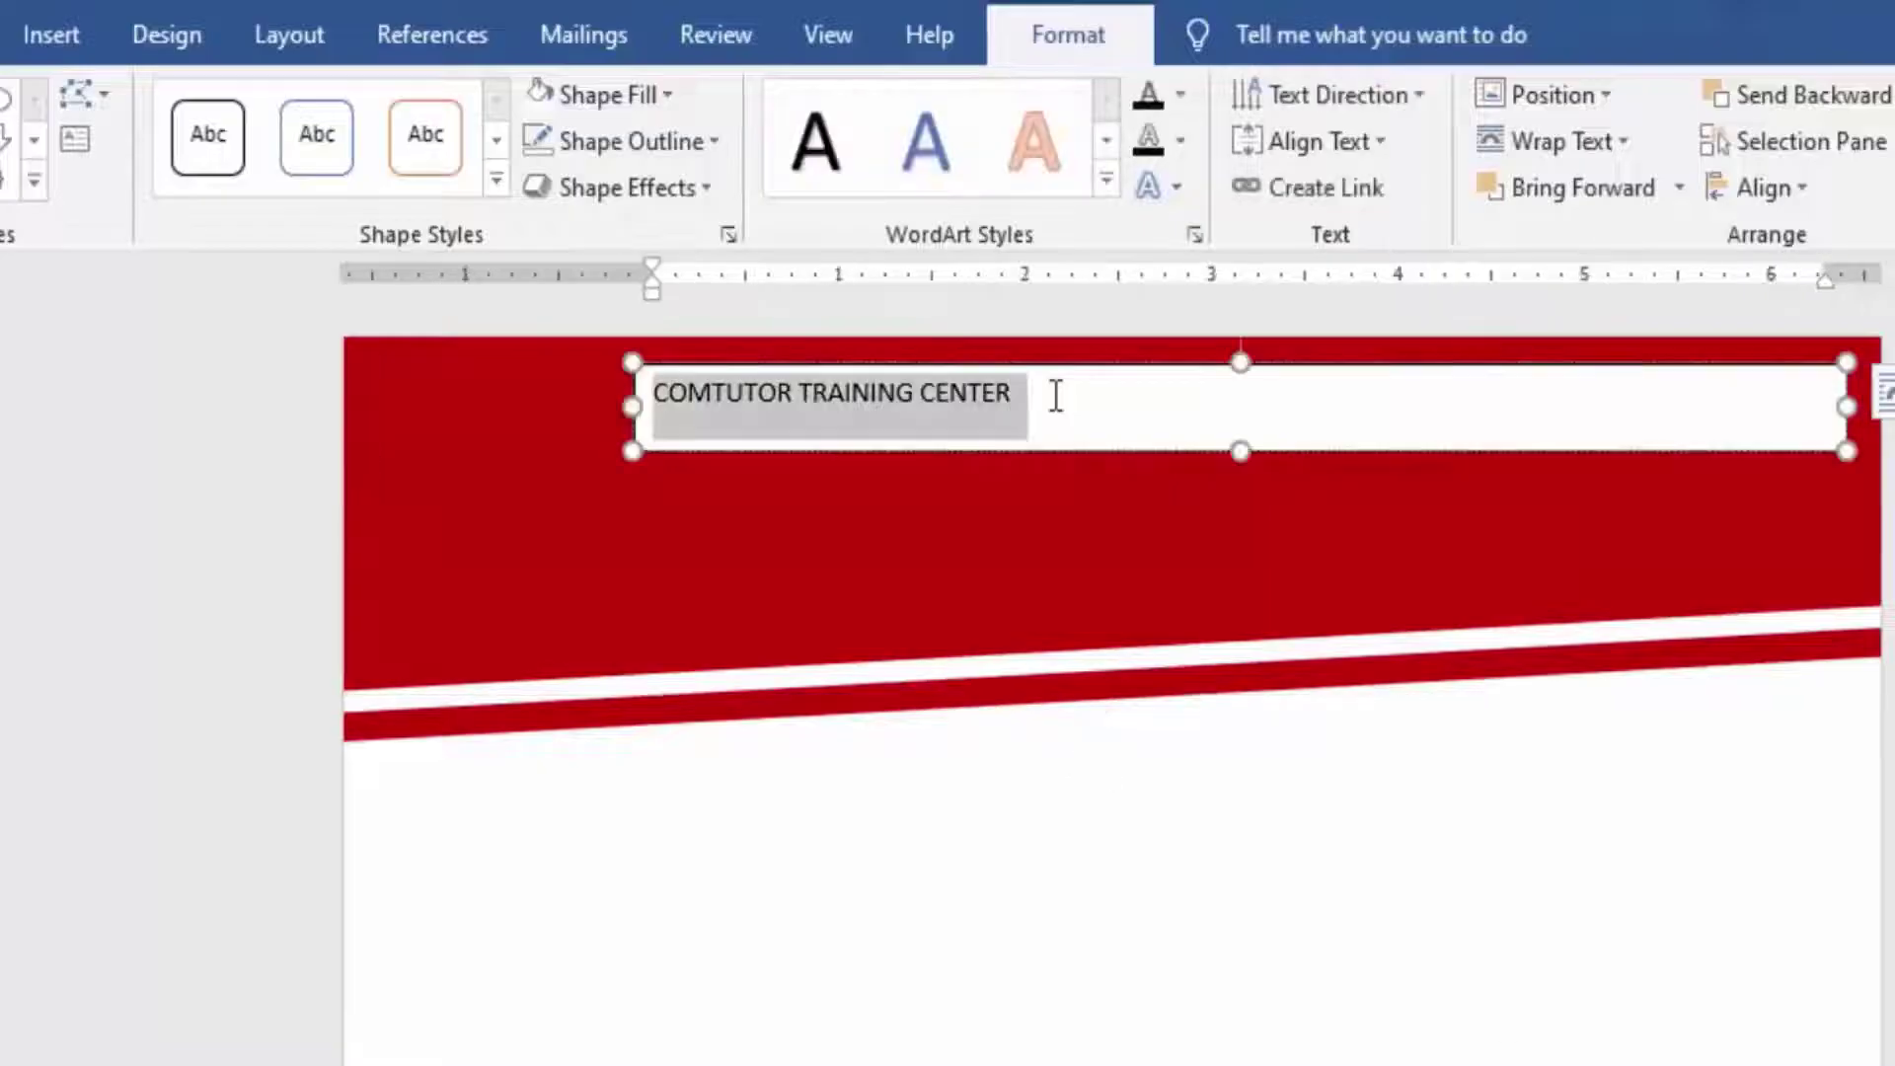
left_click(5, 34)
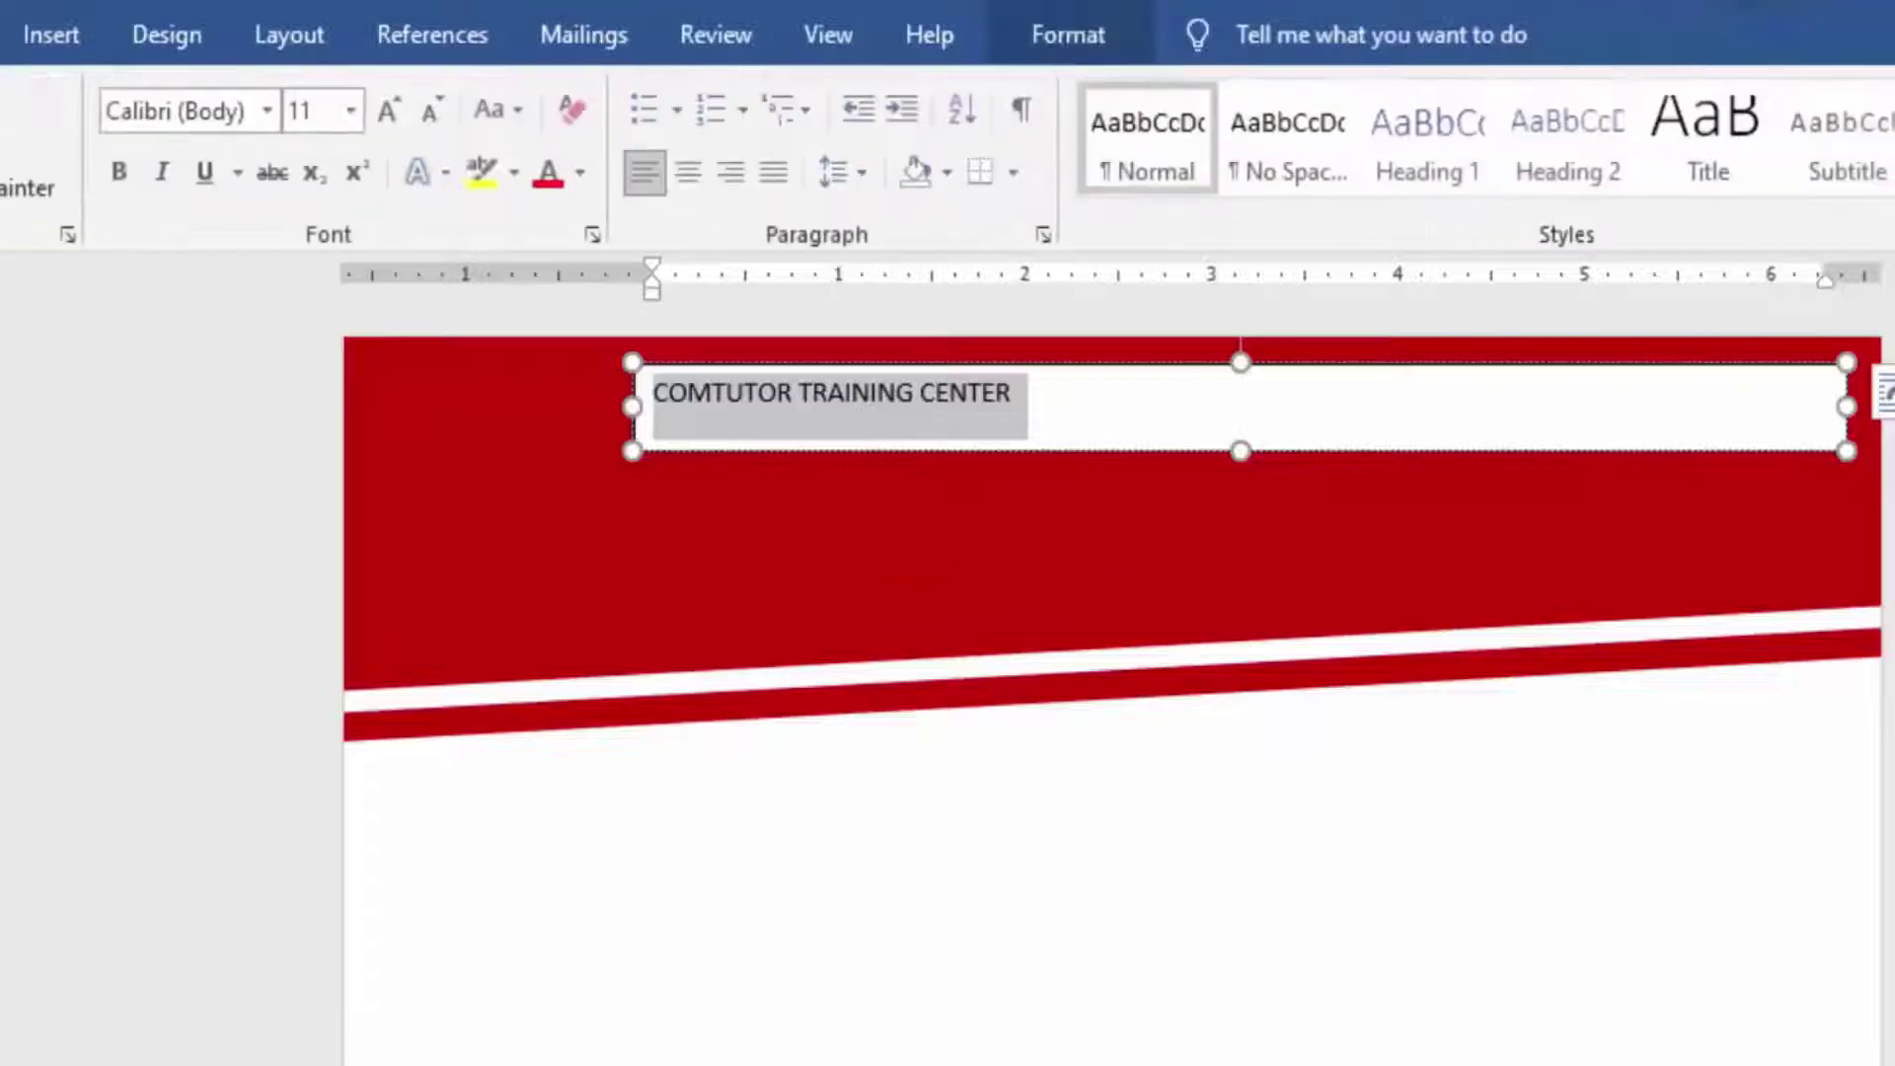
left_click(391, 111)
left_click(391, 111)
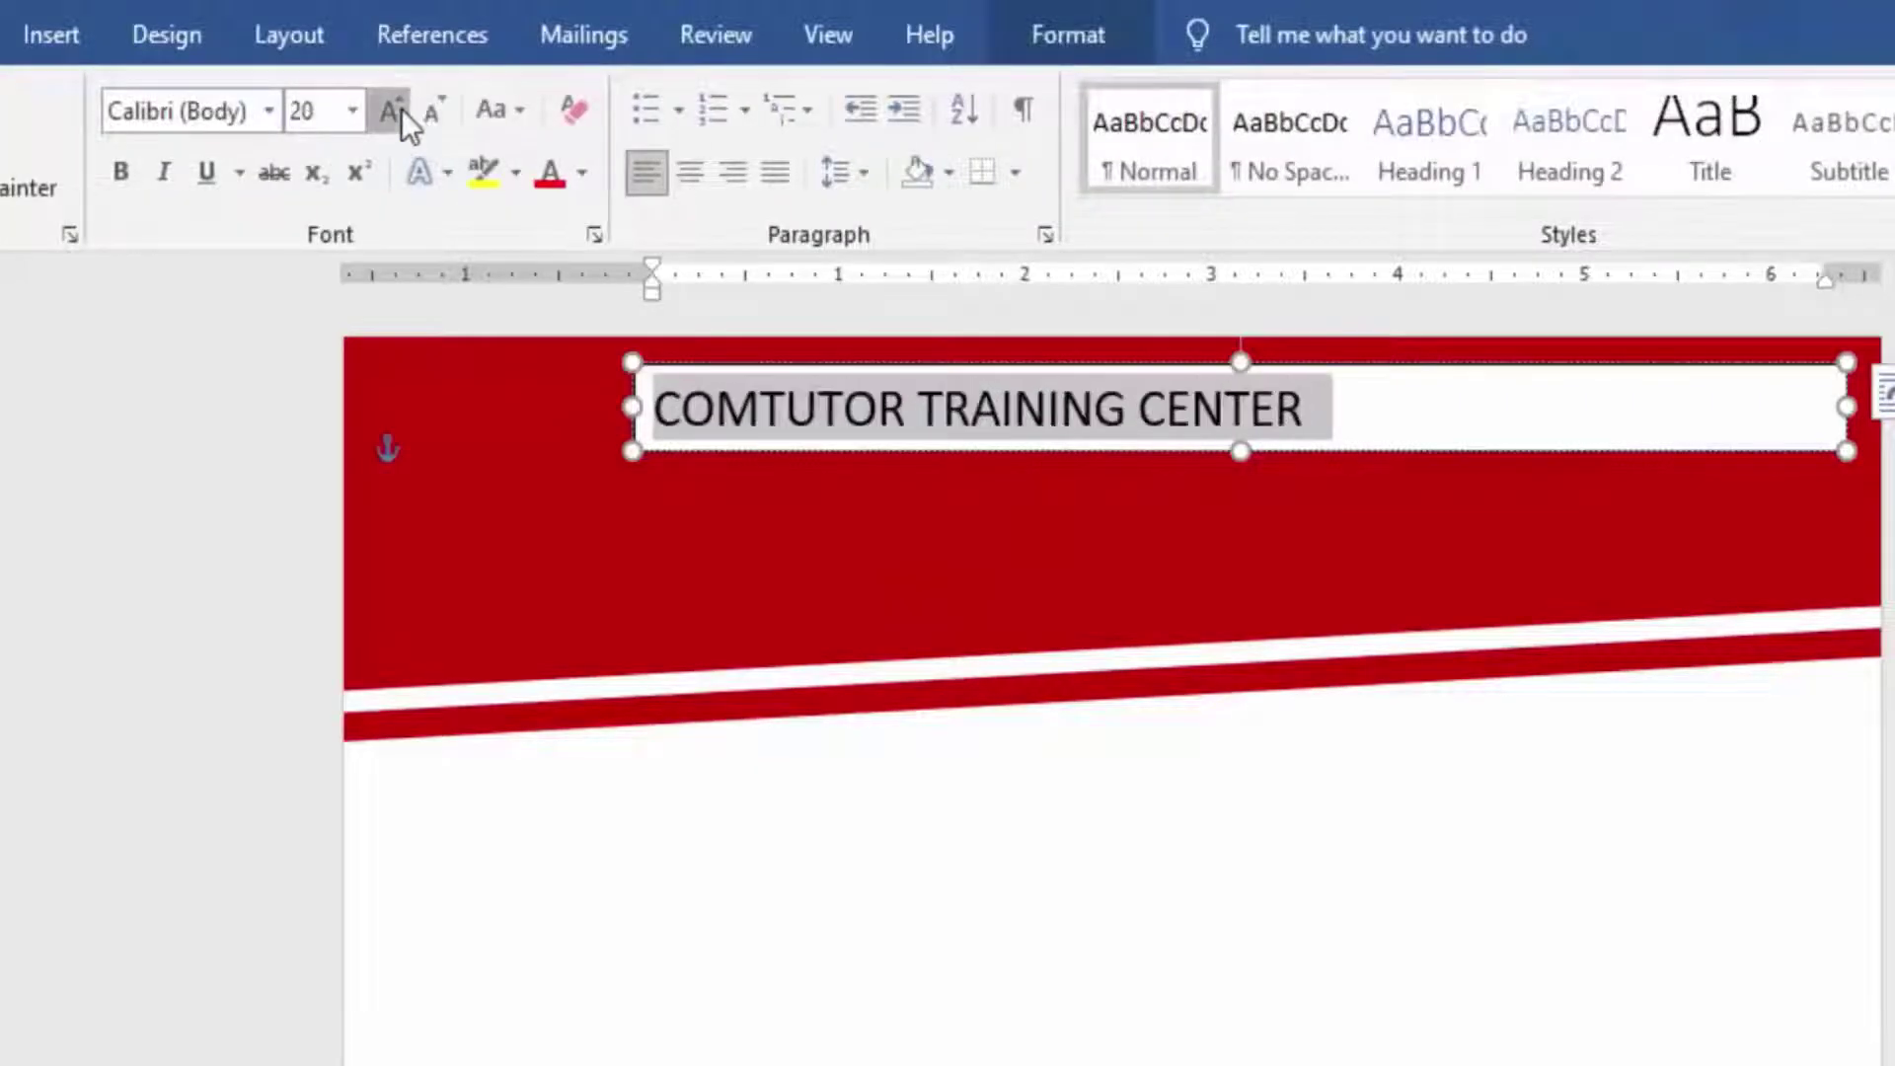
left_click(391, 111)
left_click(390, 111)
left_click(400, 110)
left_click(400, 111)
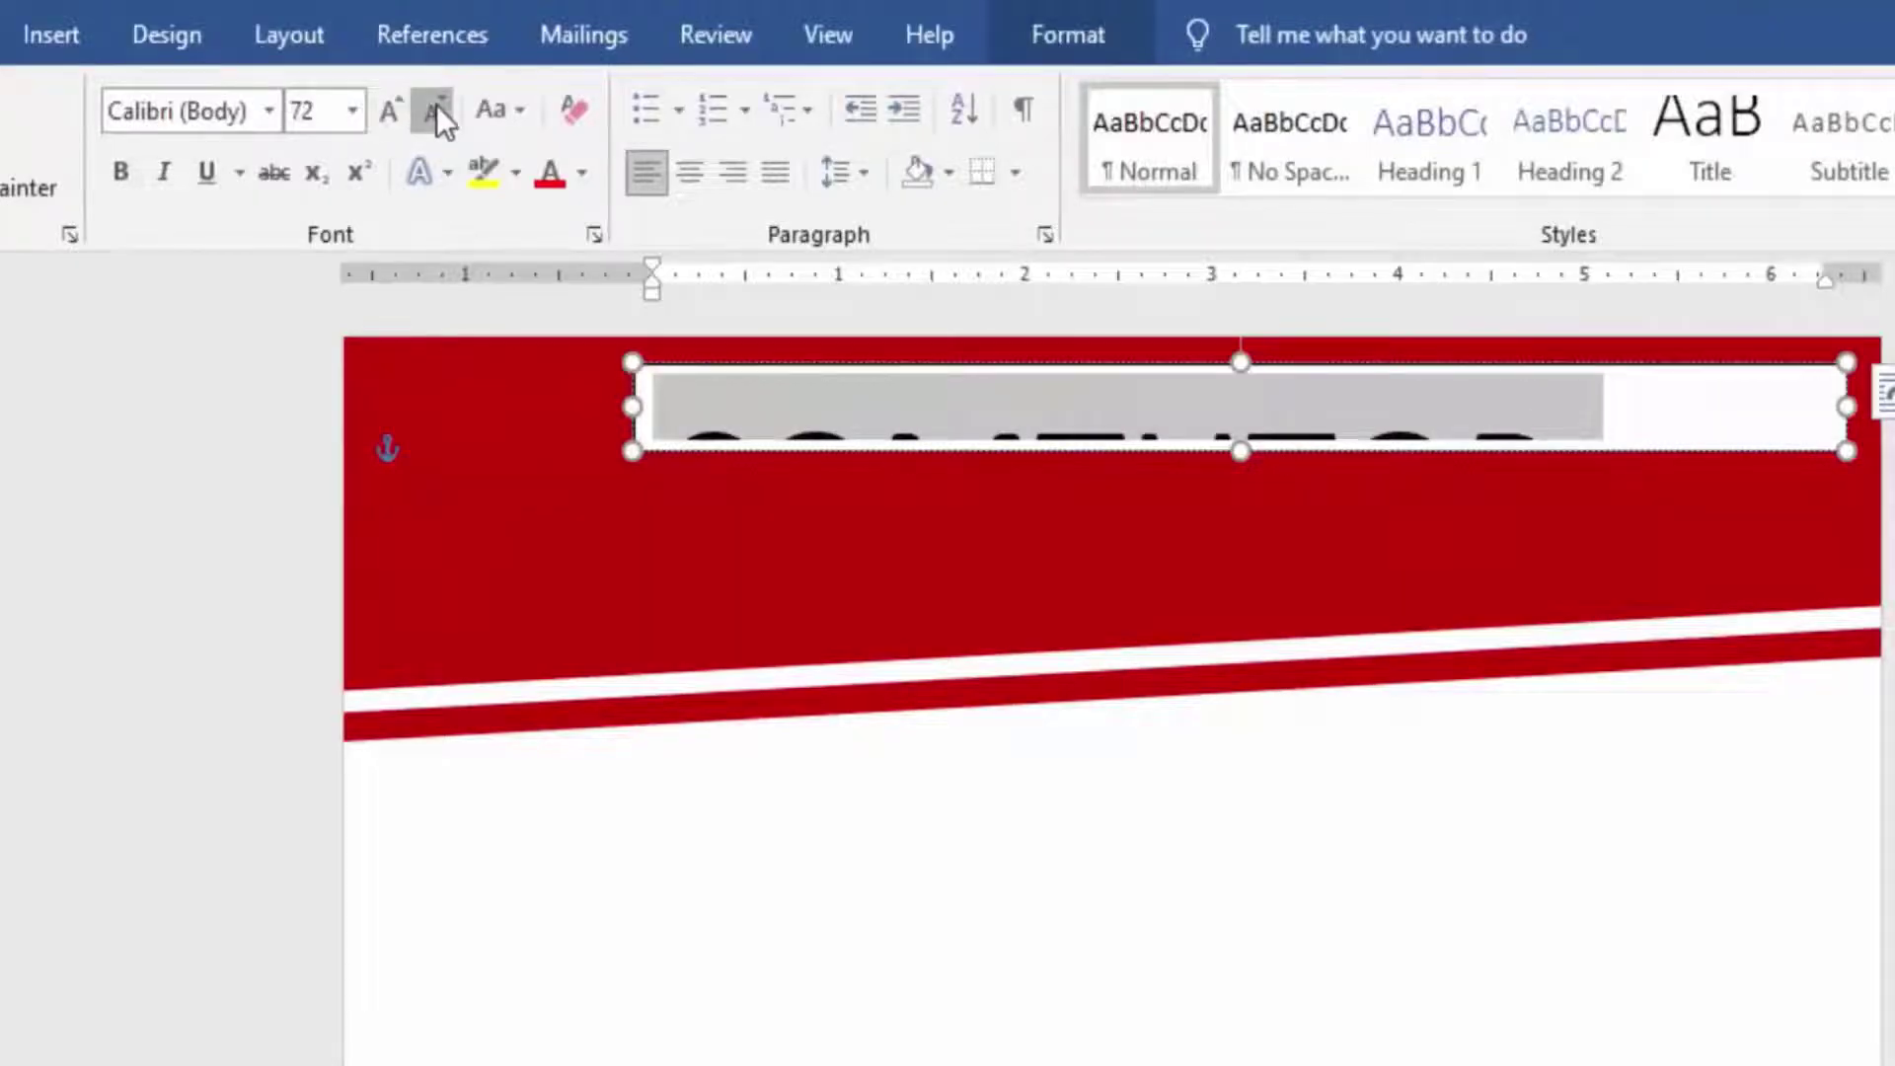
left_click(434, 109)
left_click(434, 109)
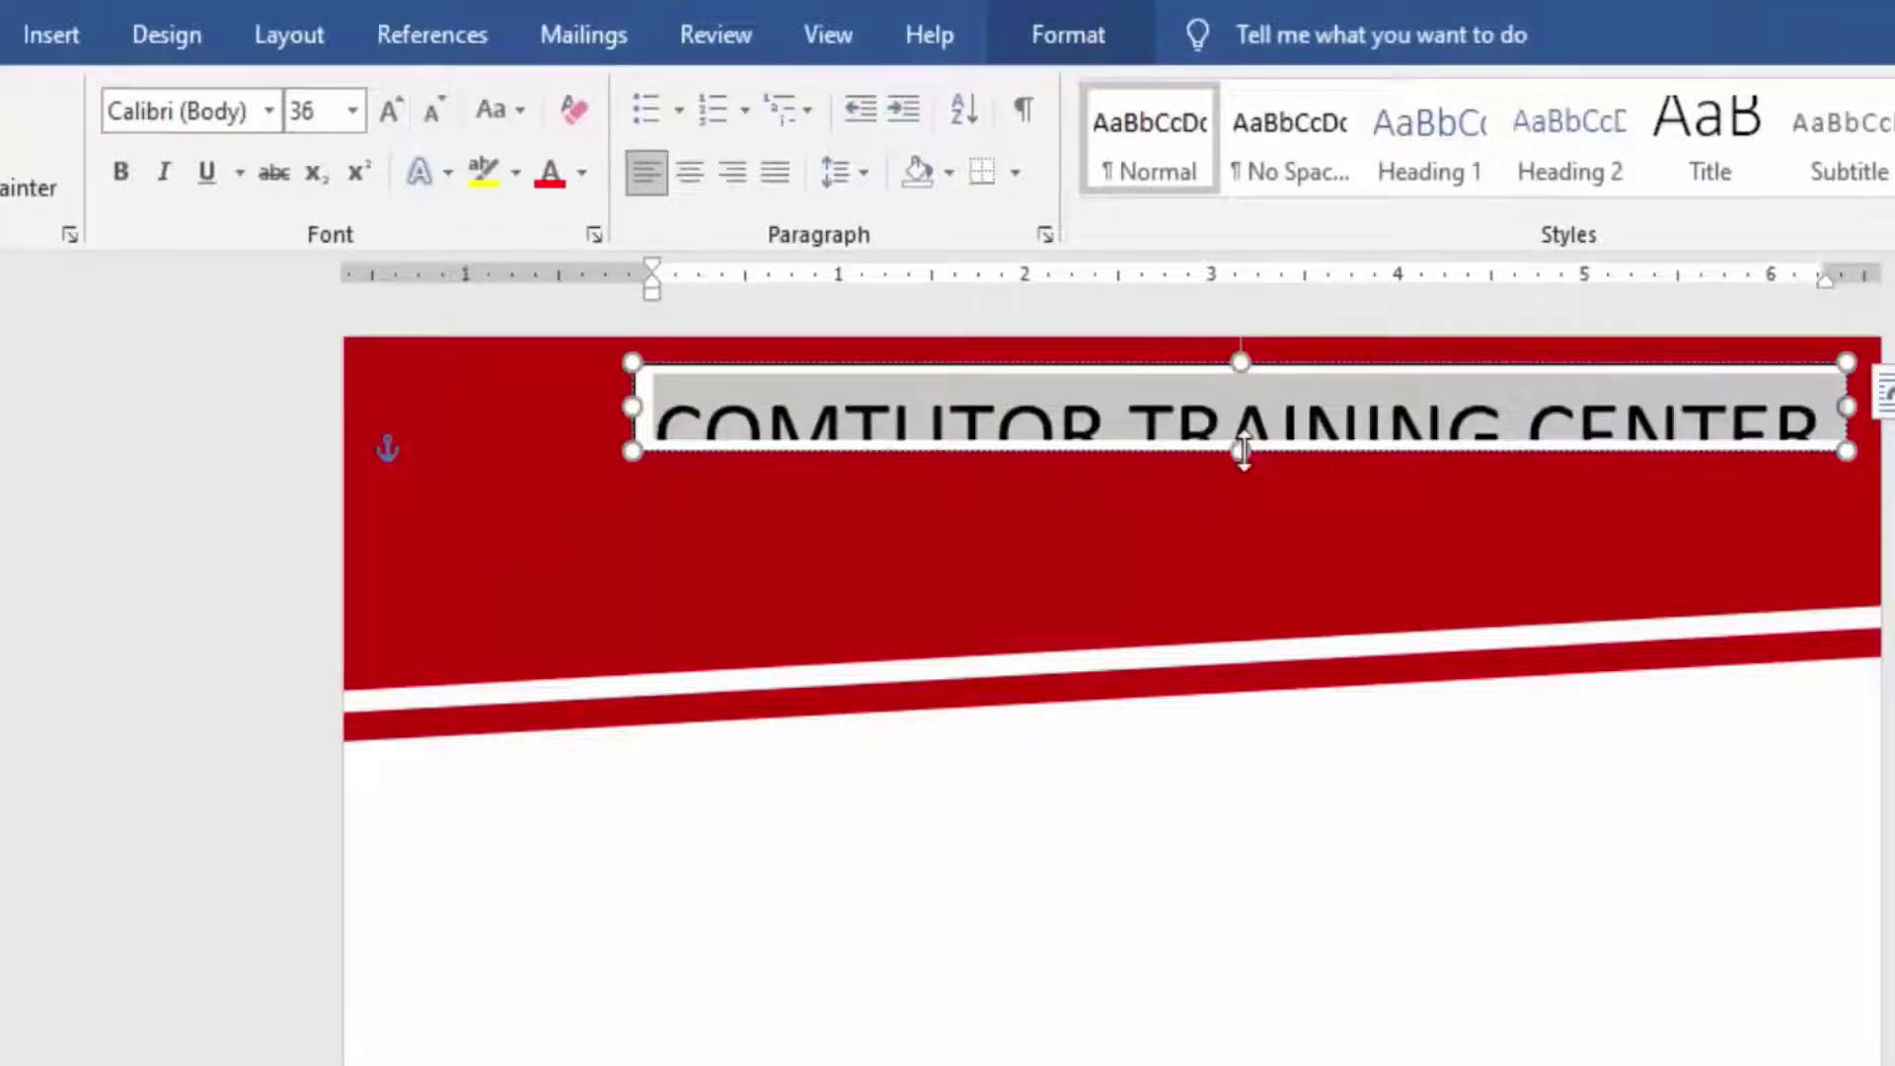
left_click_drag(1242, 451, 1245, 499)
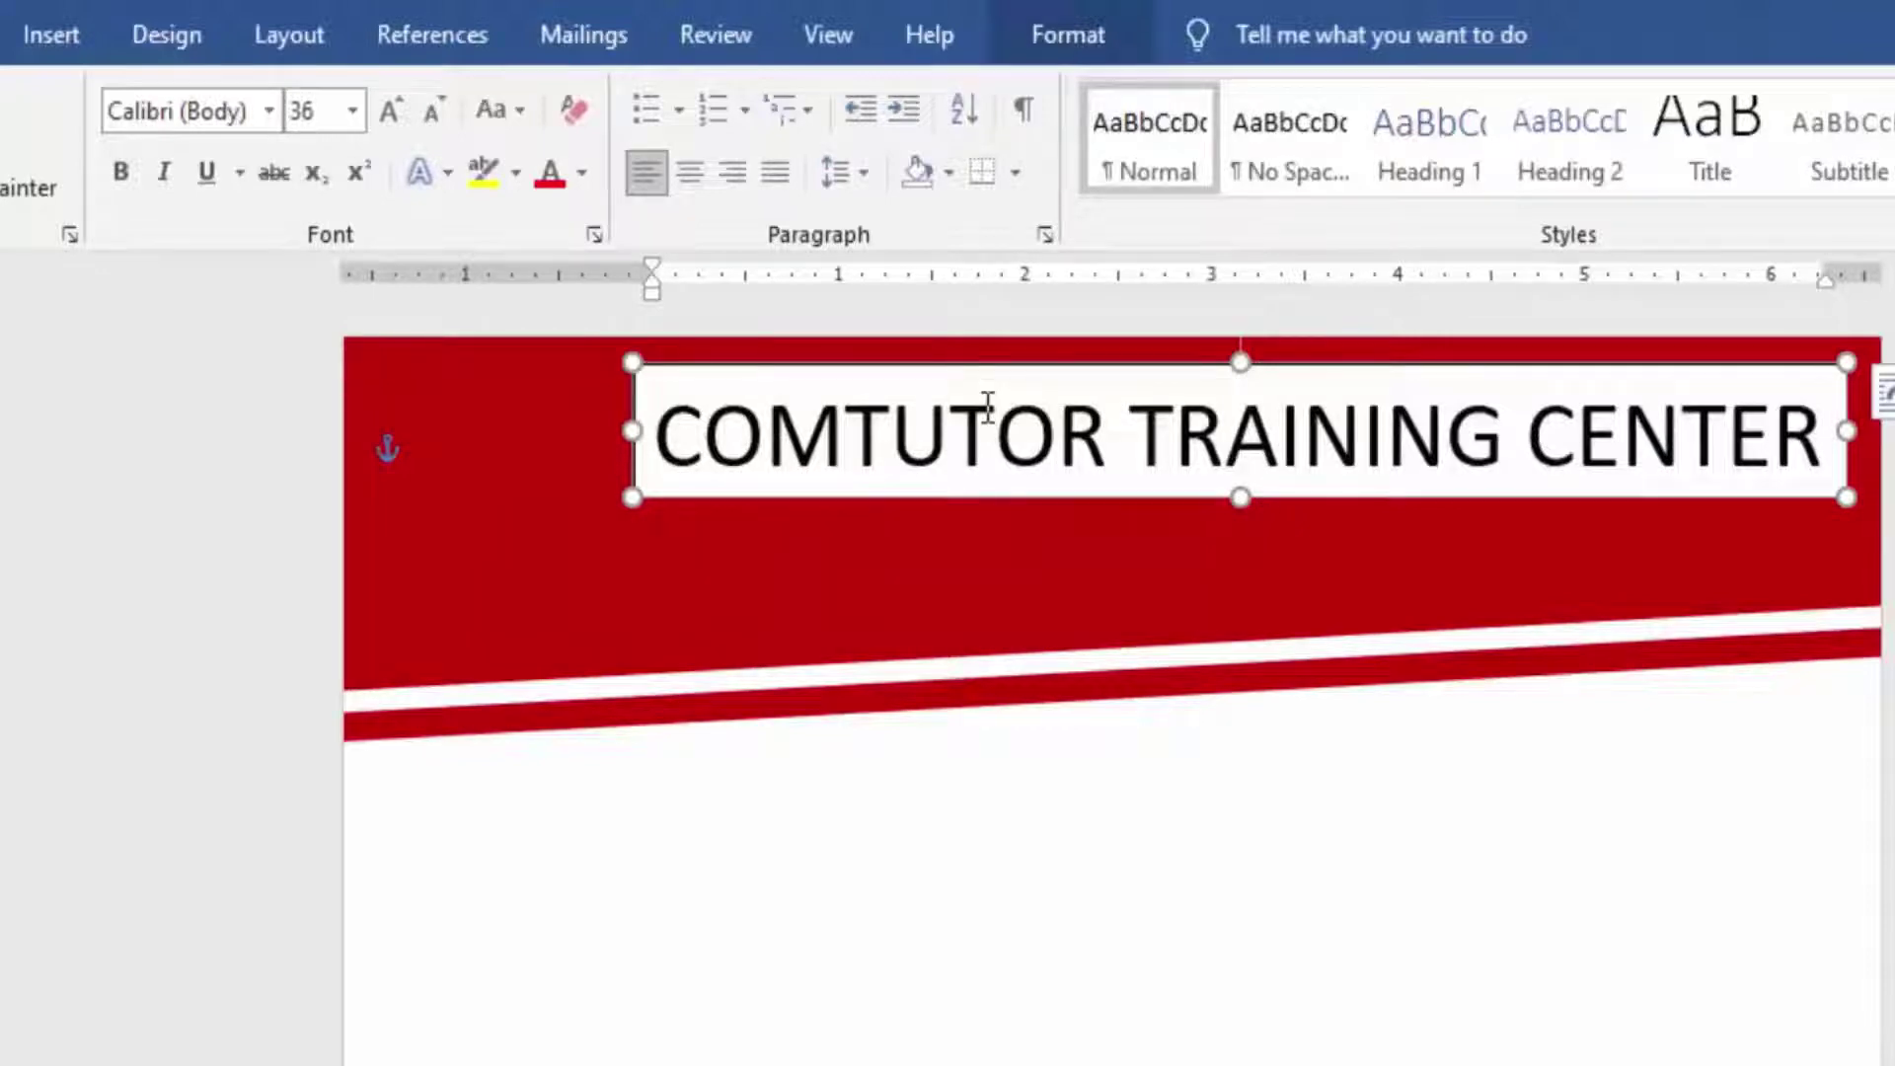
- Set the title in Britannic Bold and widen the box so it fits on one line
triple_click(873, 446)
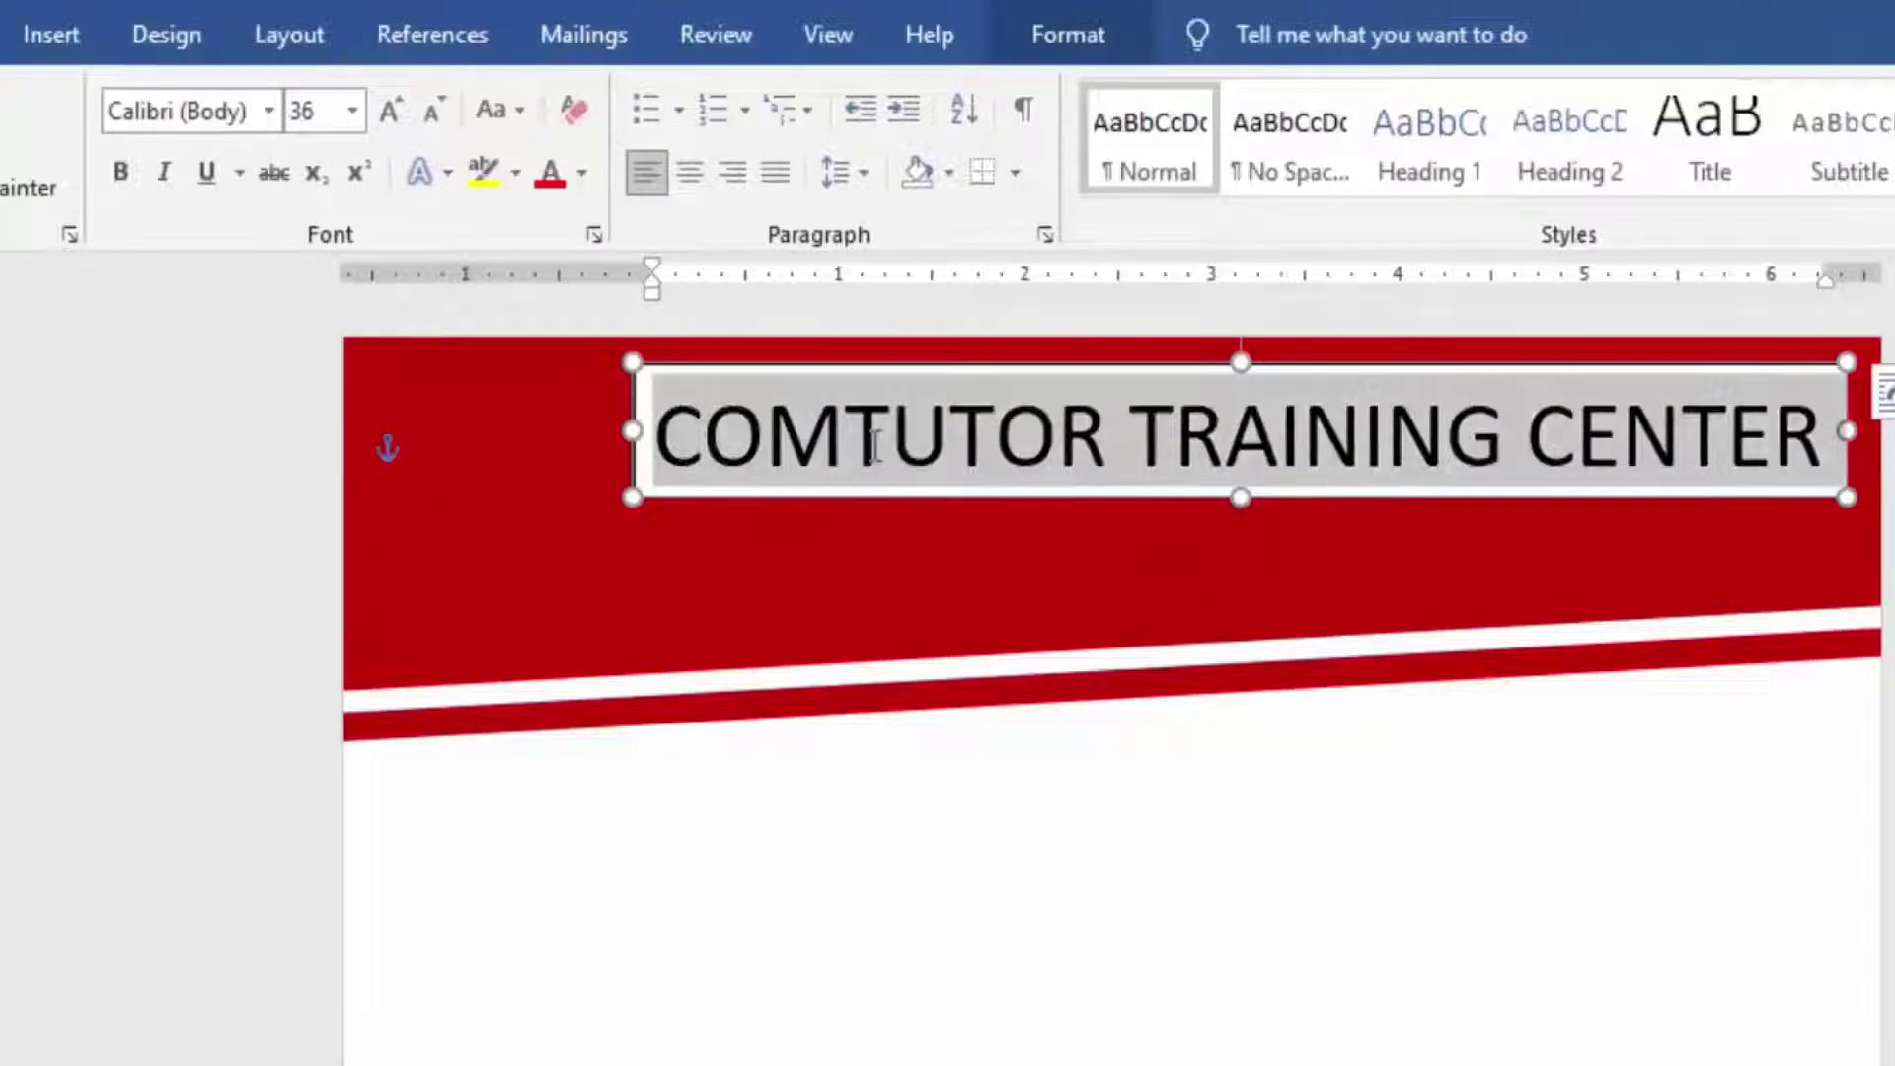
left_click(269, 110)
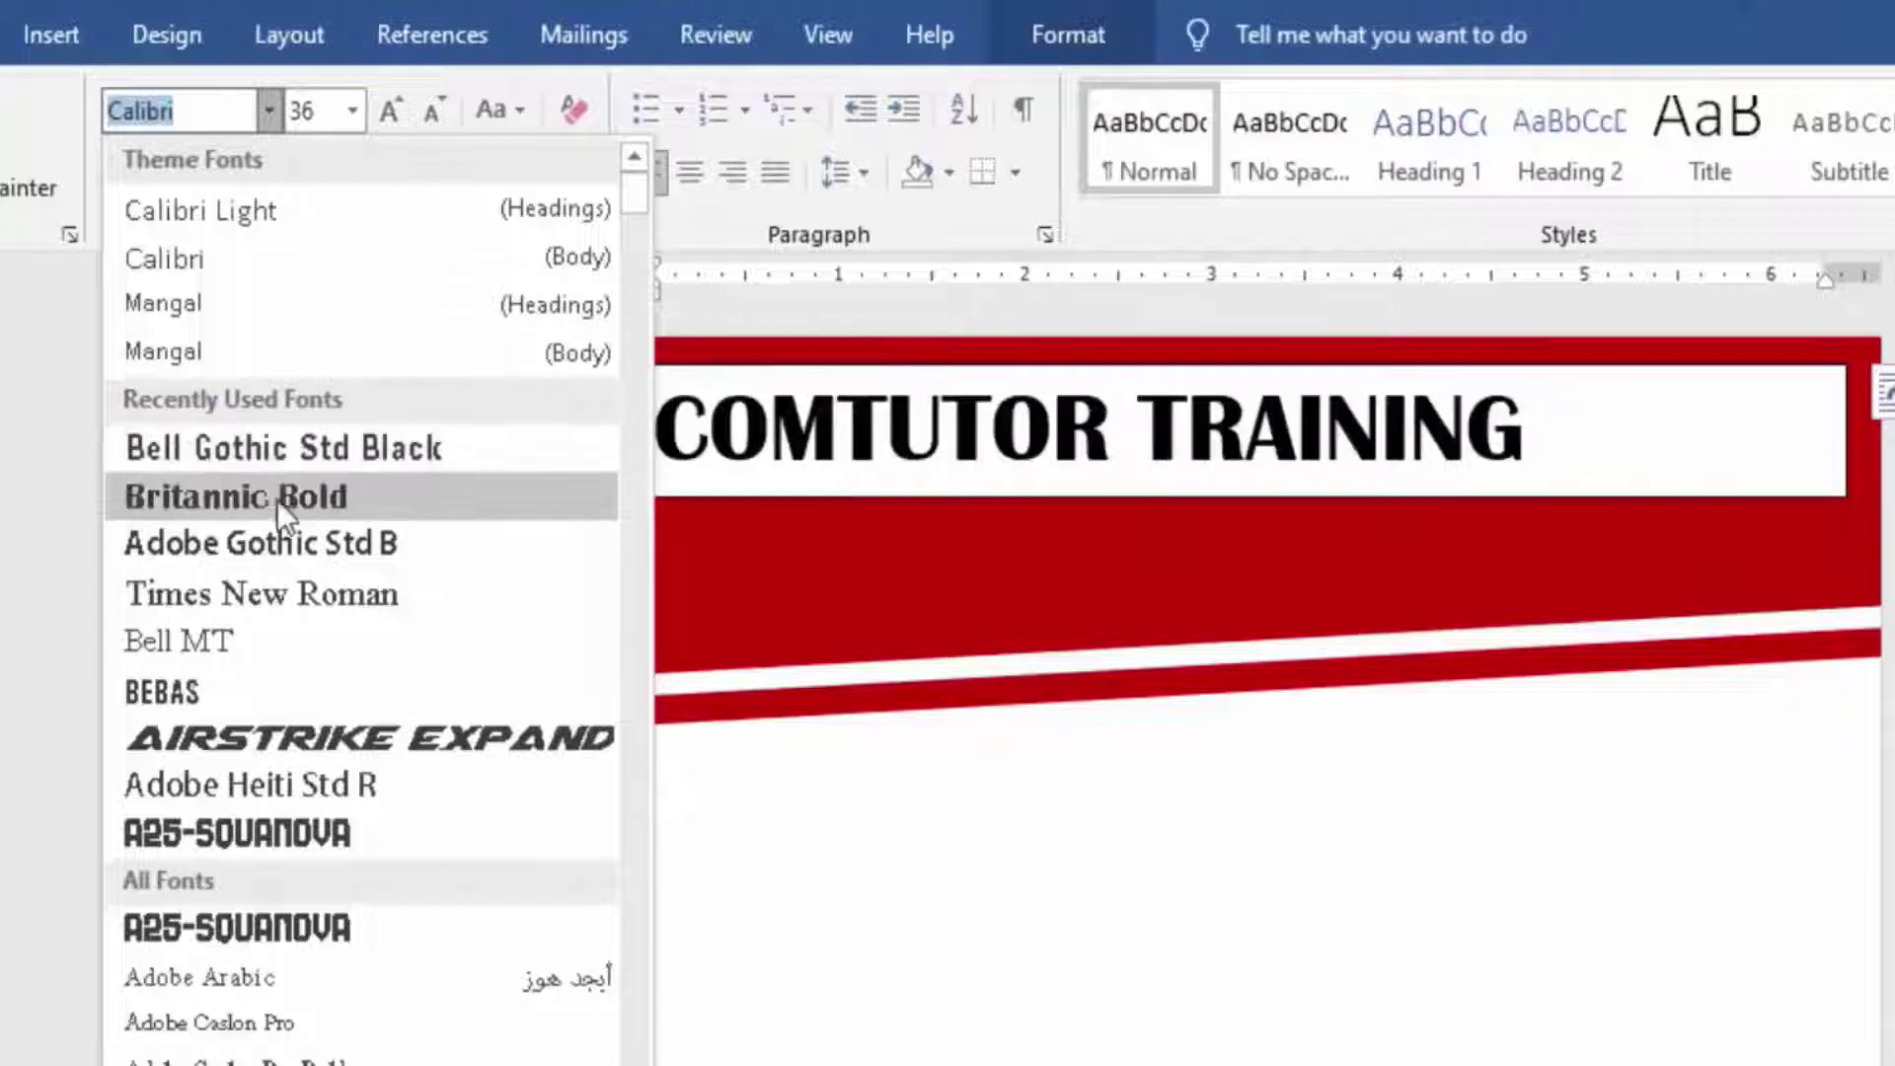
left_click(241, 500)
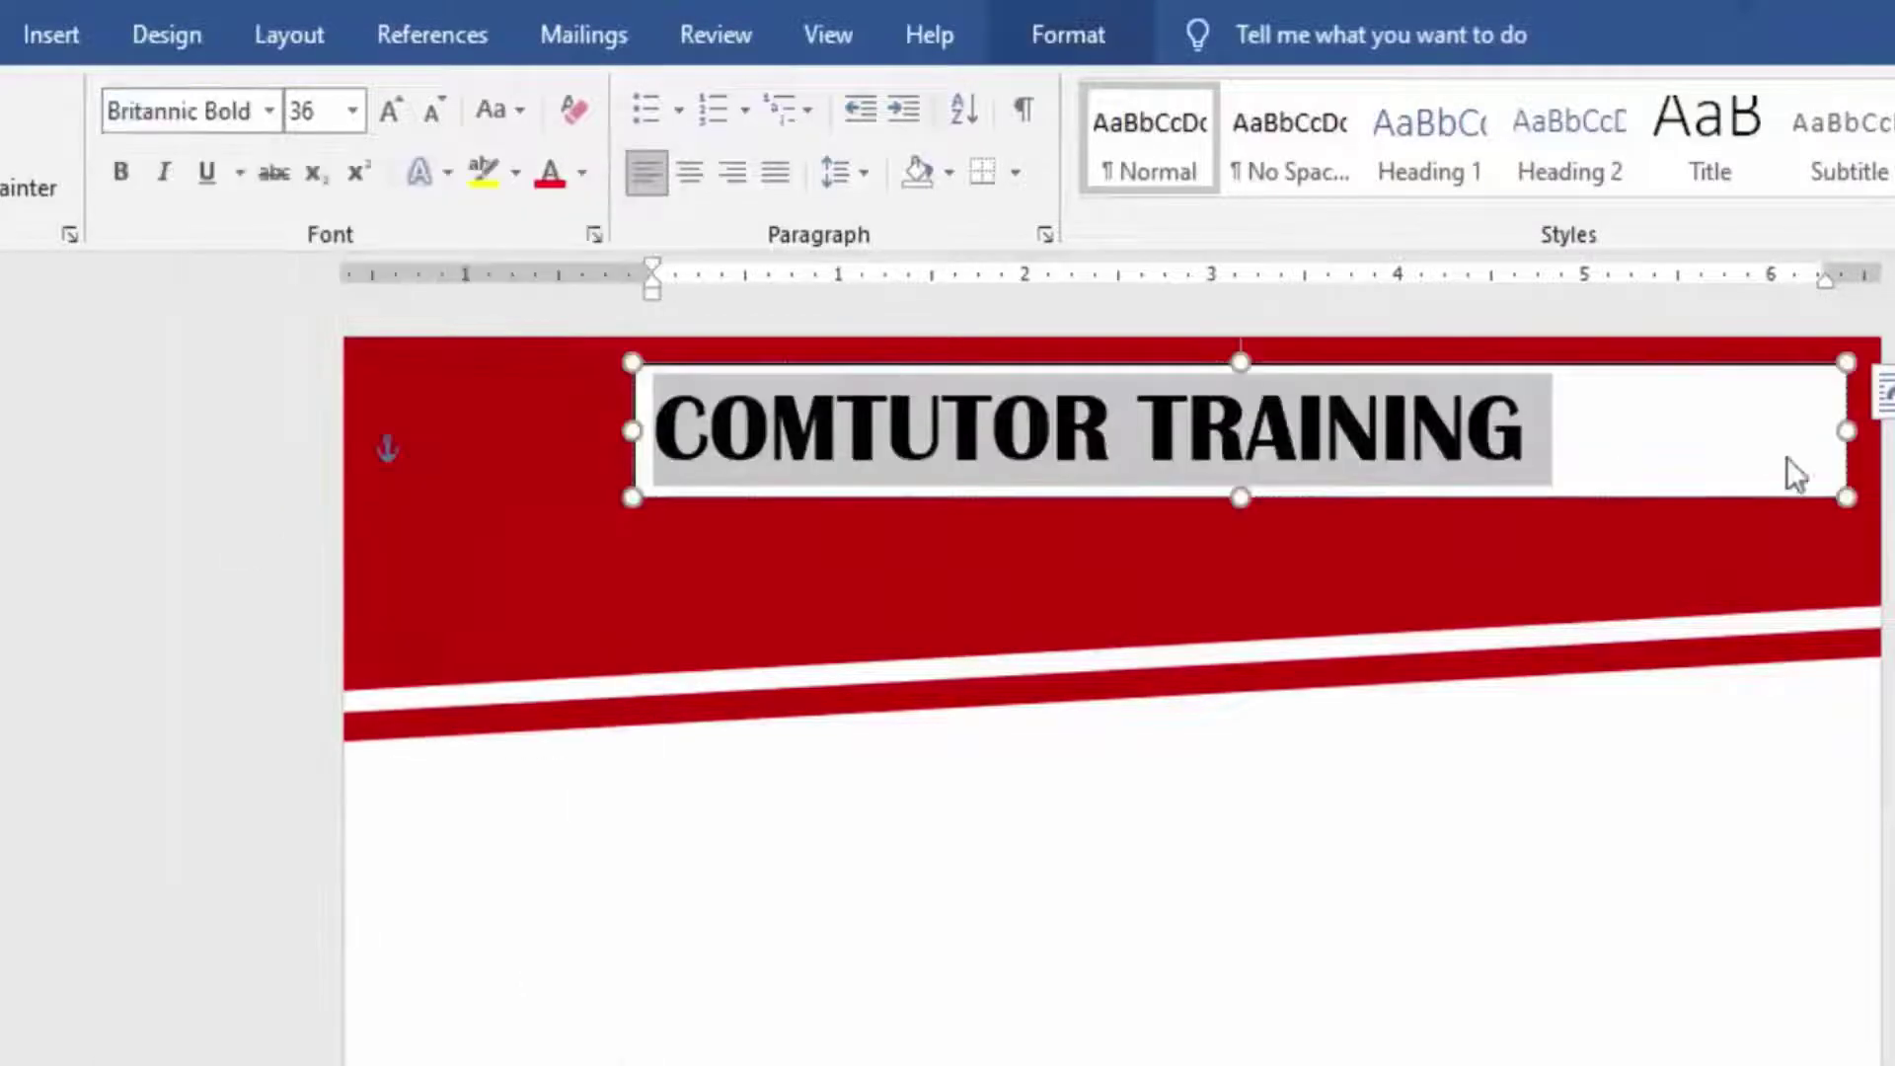
left_click_drag(1863, 420, 1876, 424)
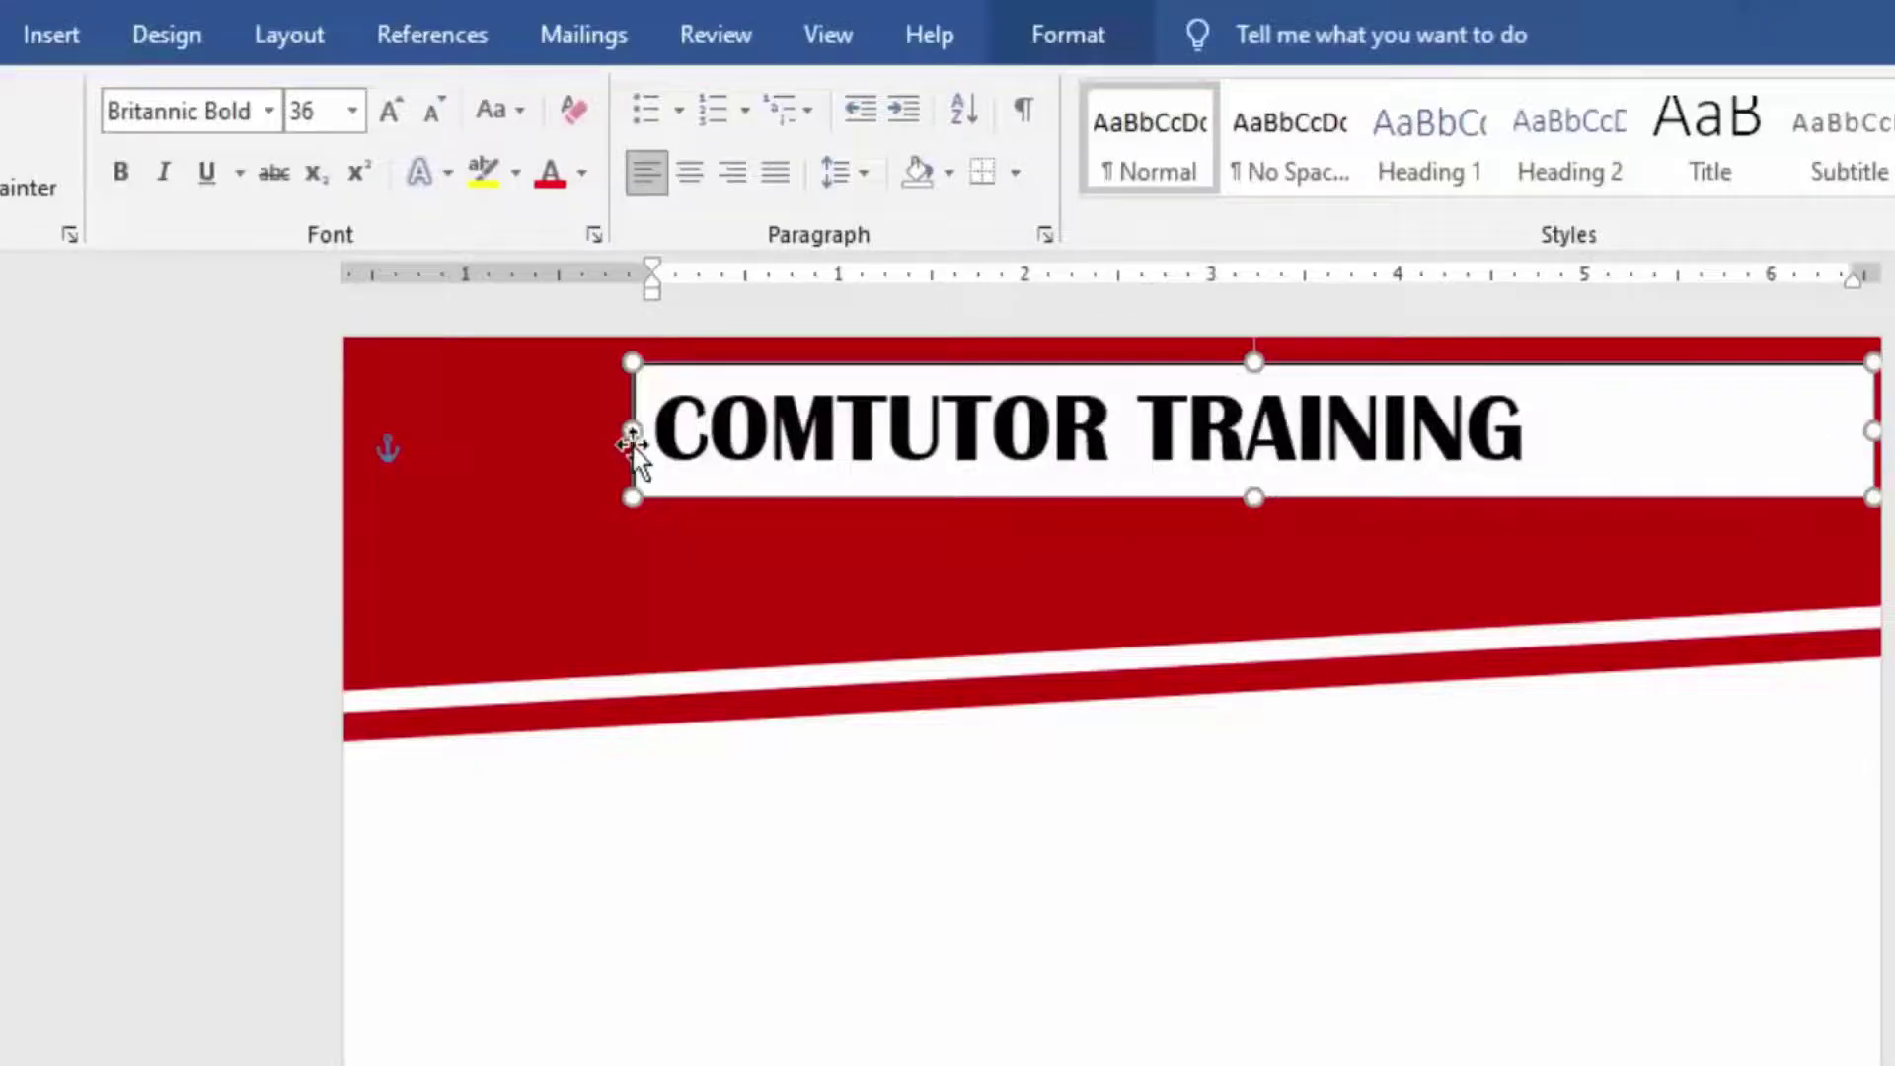
left_click_drag(632, 431, 584, 431)
type("CENTER")
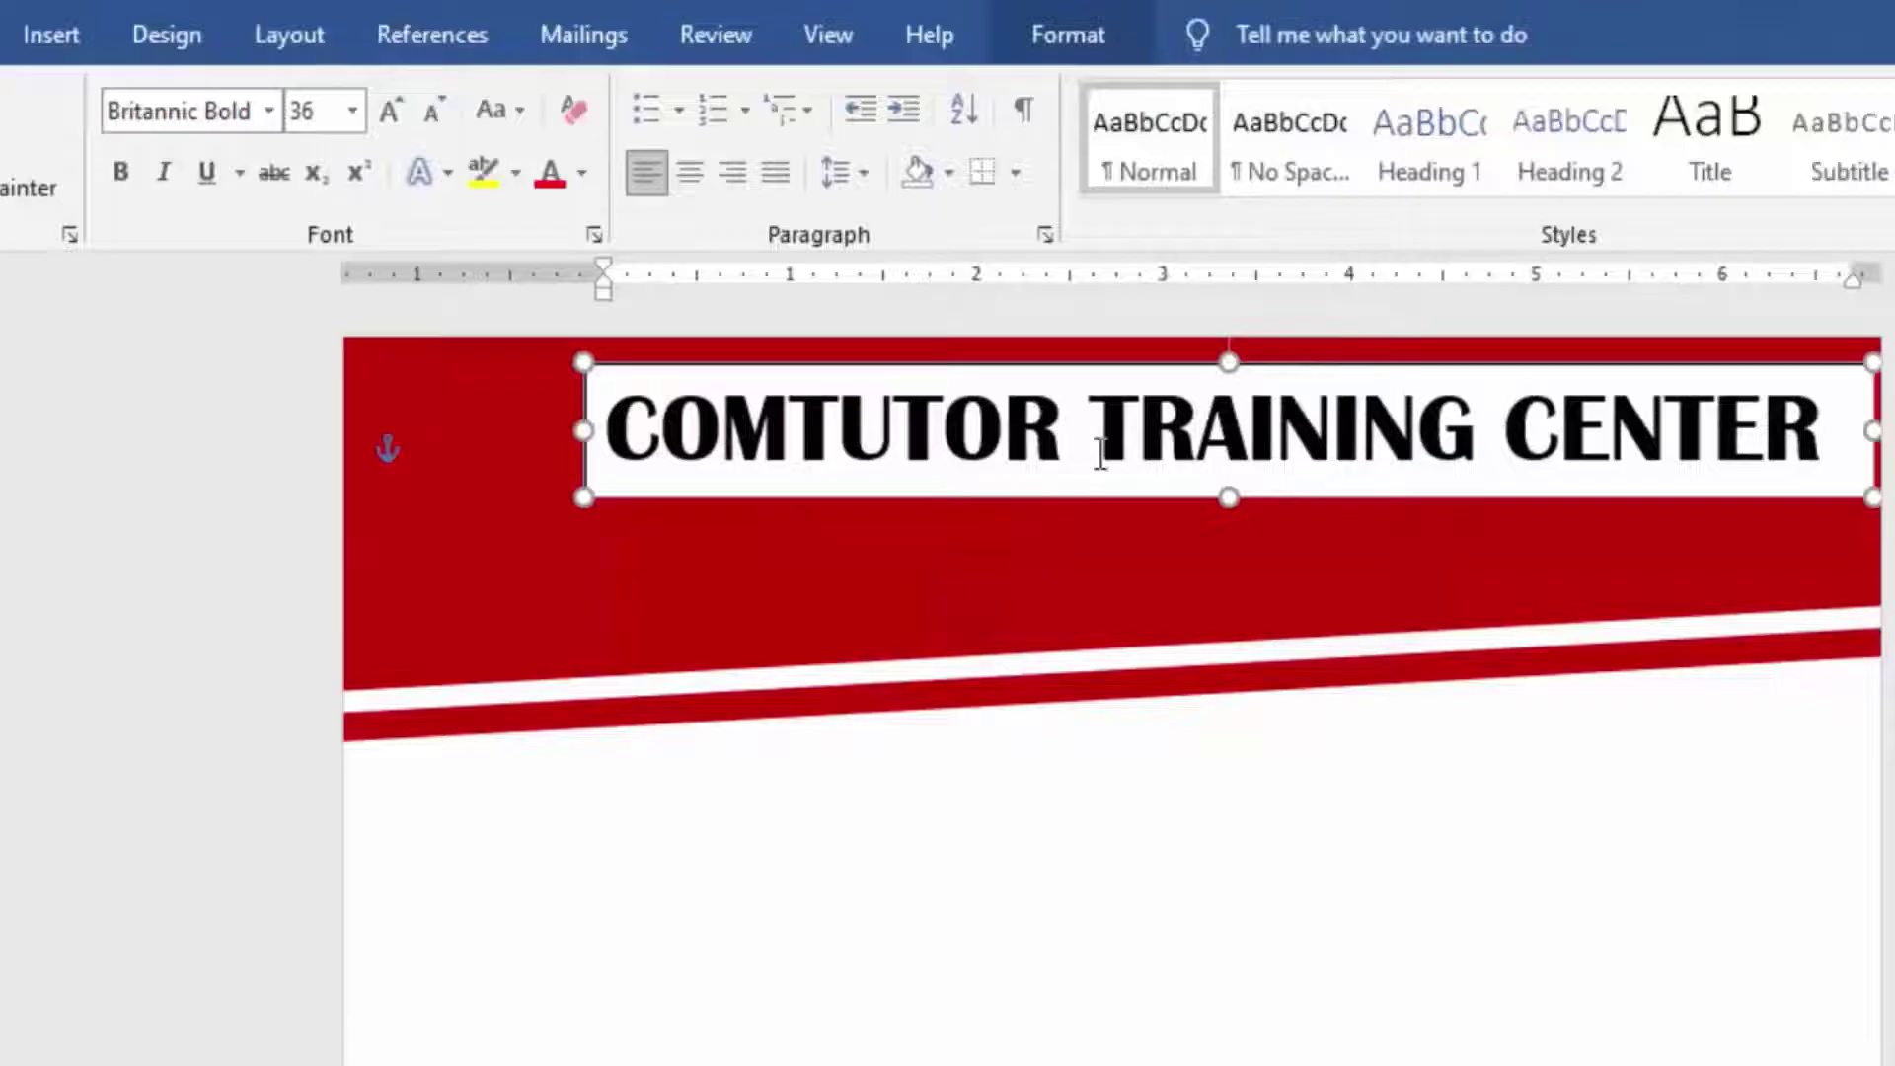
- Remove the title text box's border and white fill
left_click(1058, 38)
left_click(661, 148)
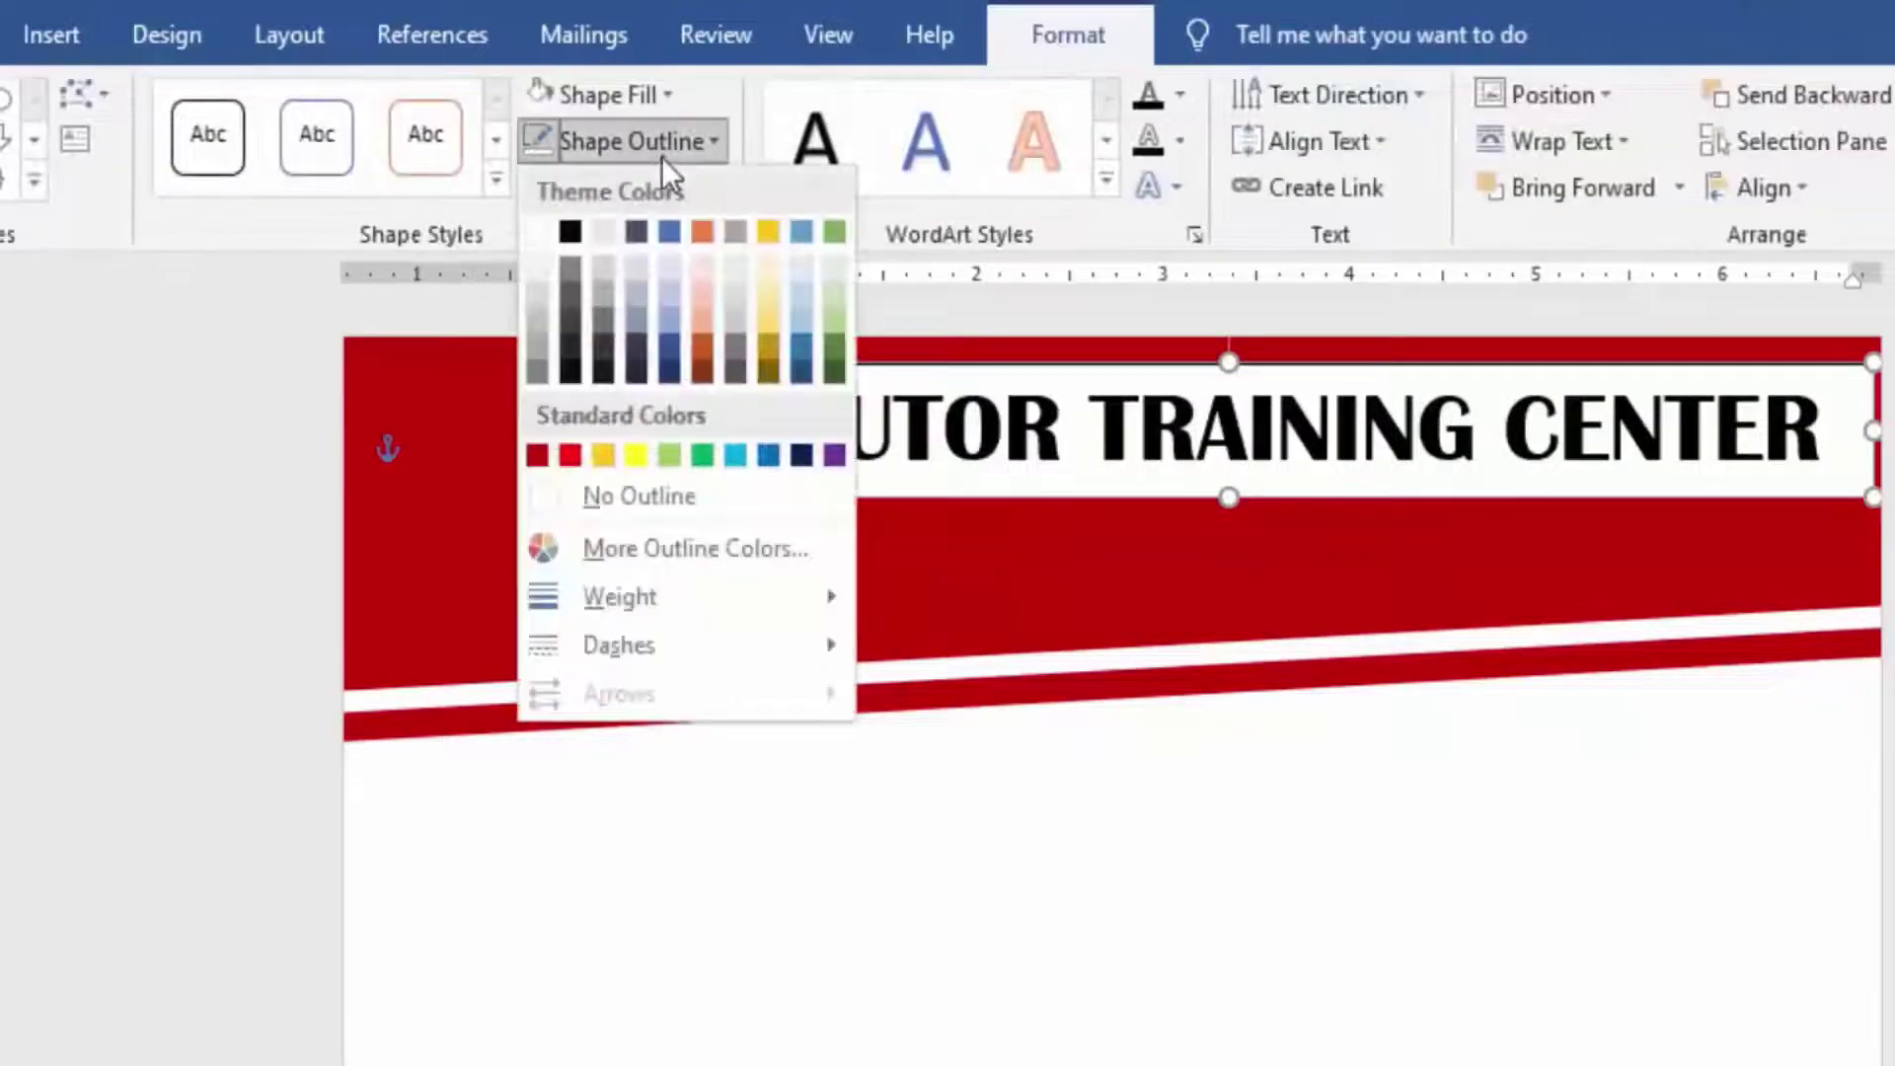
left_click(659, 498)
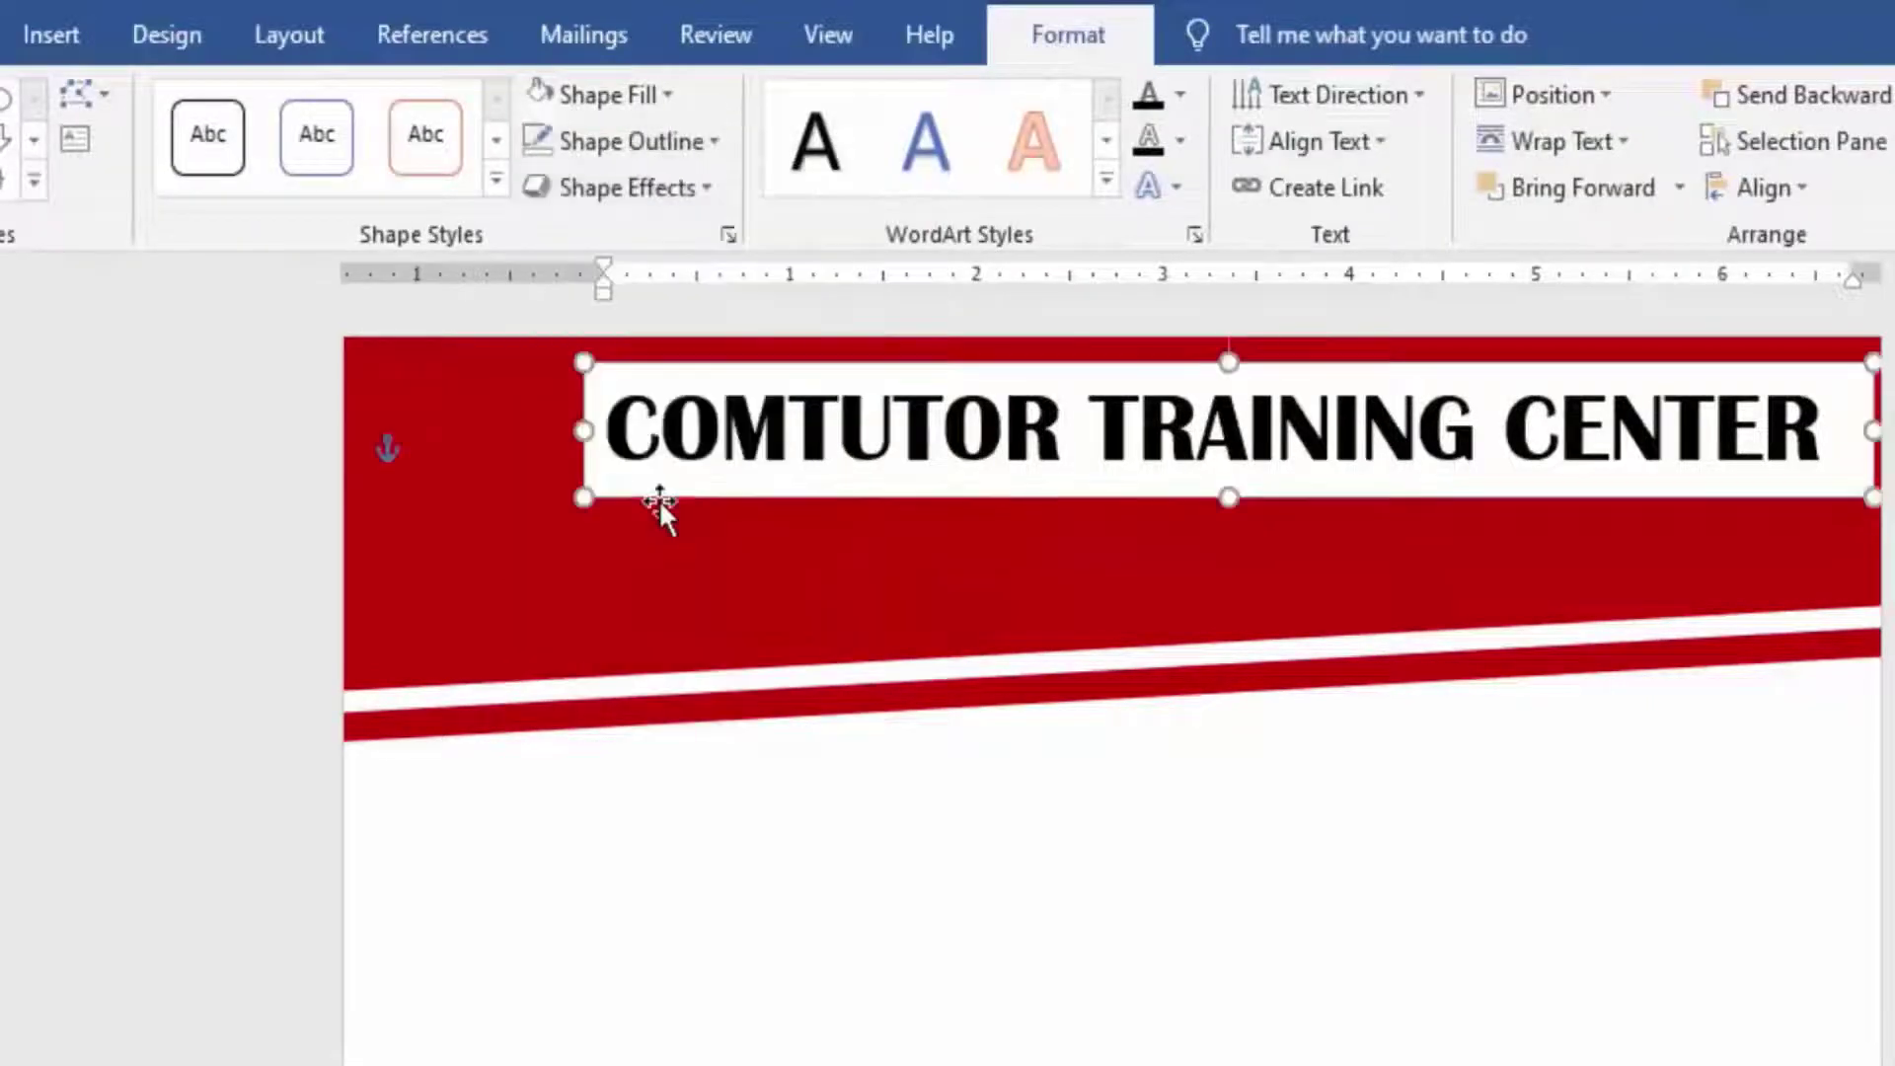
left_click(663, 105)
left_click(631, 451)
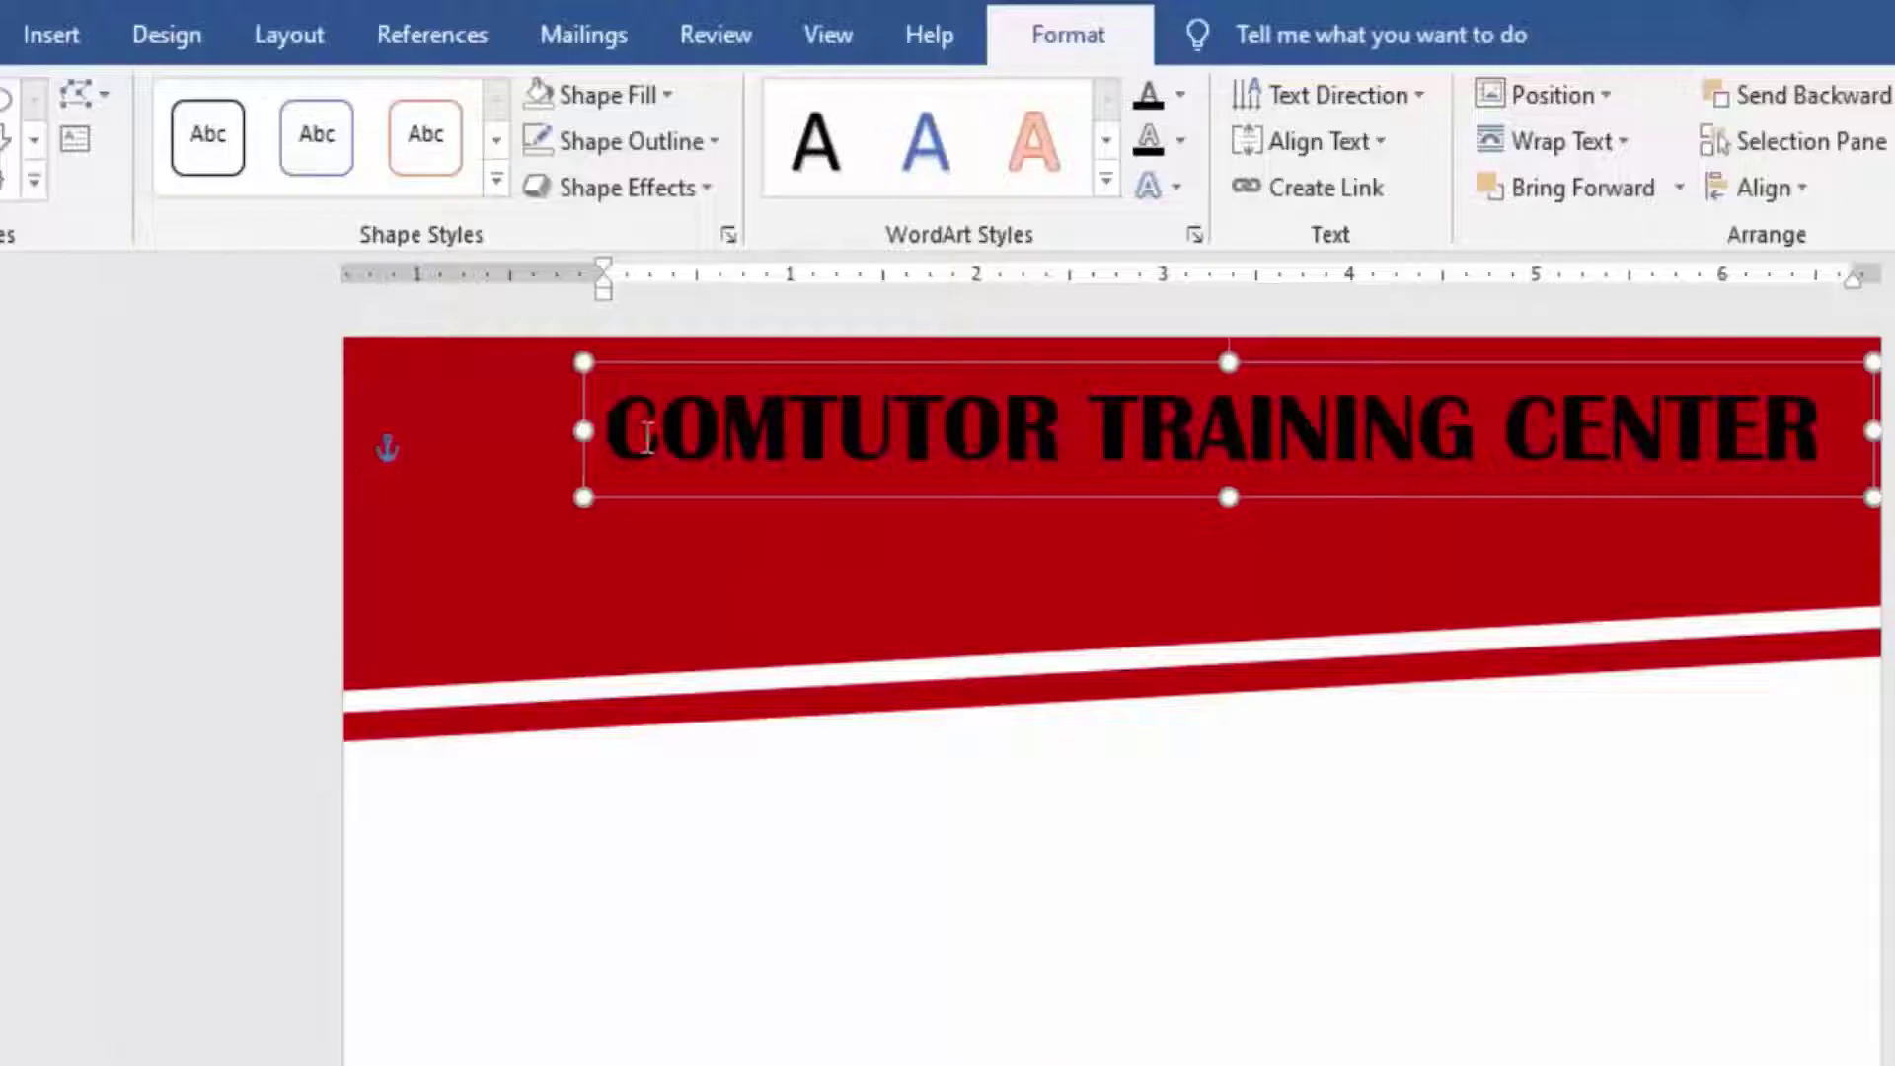
- Make the title text white and move its box up near the header's top edge
left_click_drag(614, 430, 1760, 388)
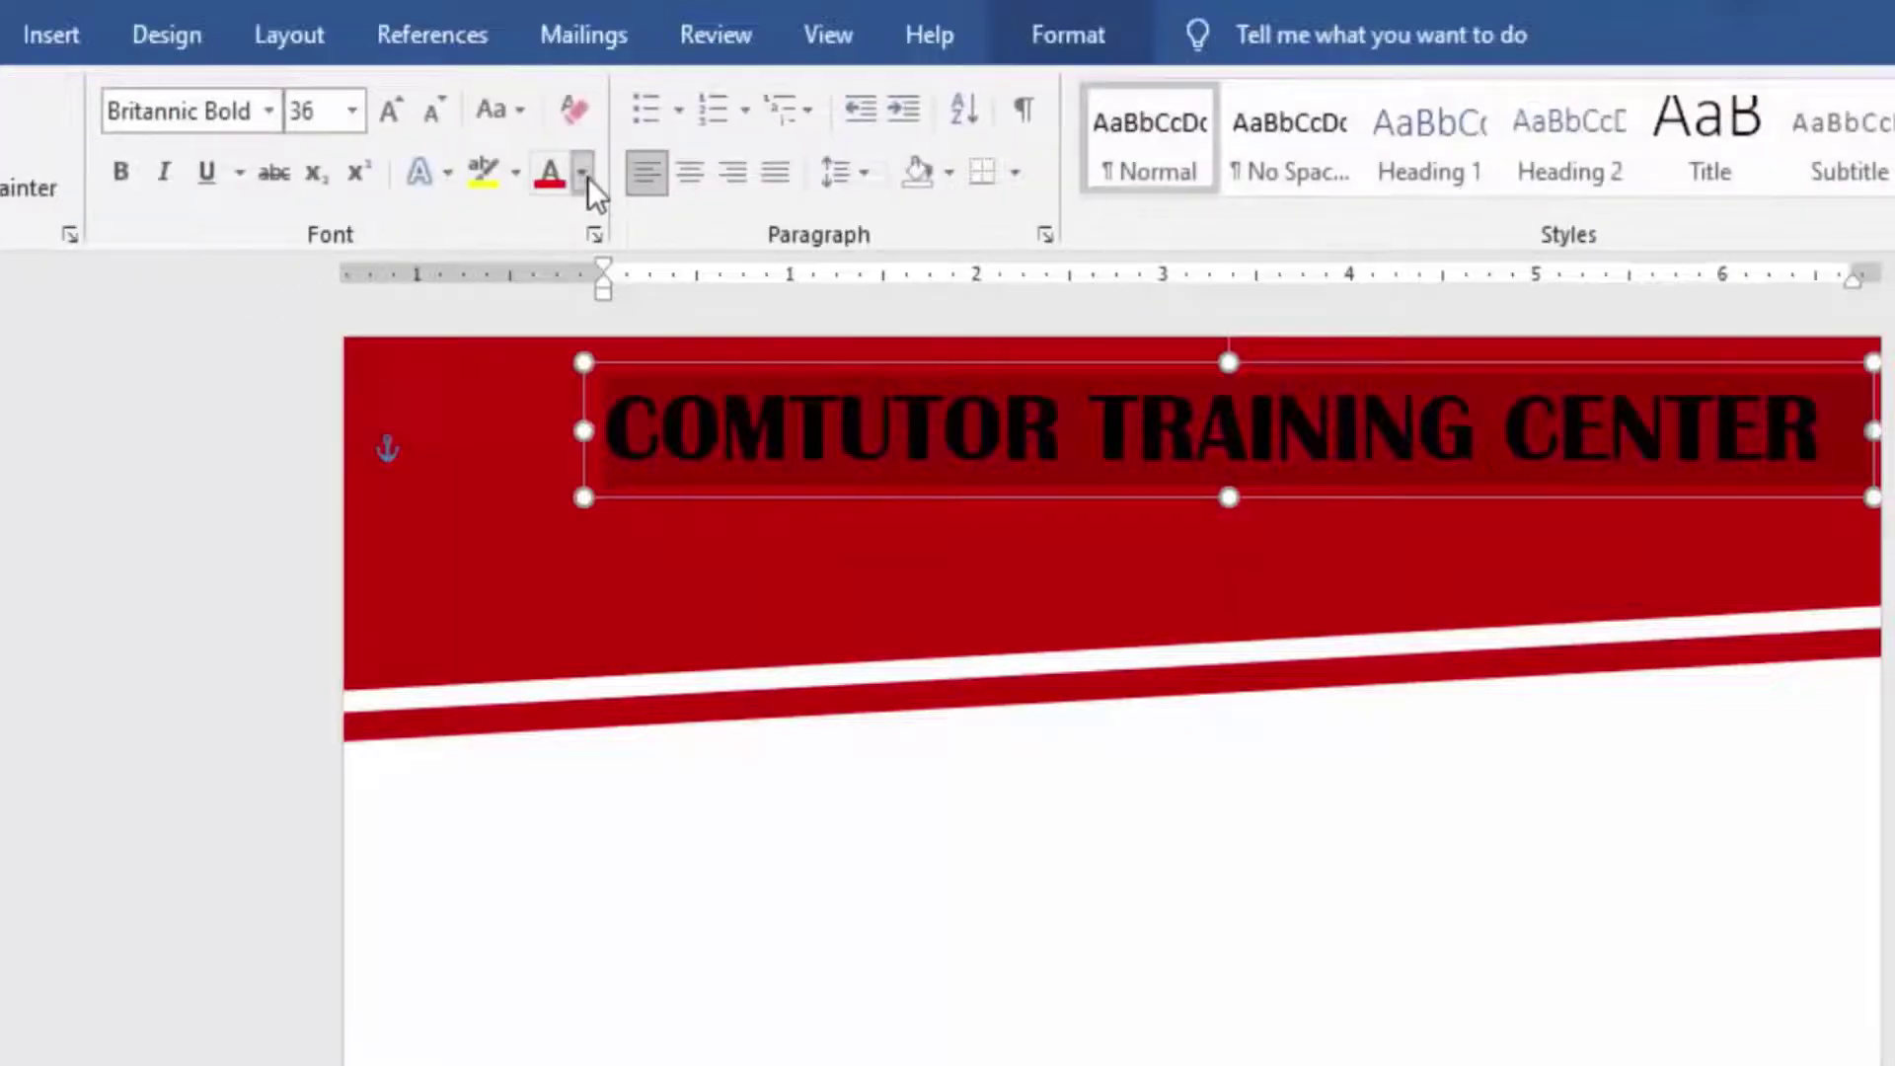
left_click(582, 173)
left_click(545, 316)
left_click(1200, 558)
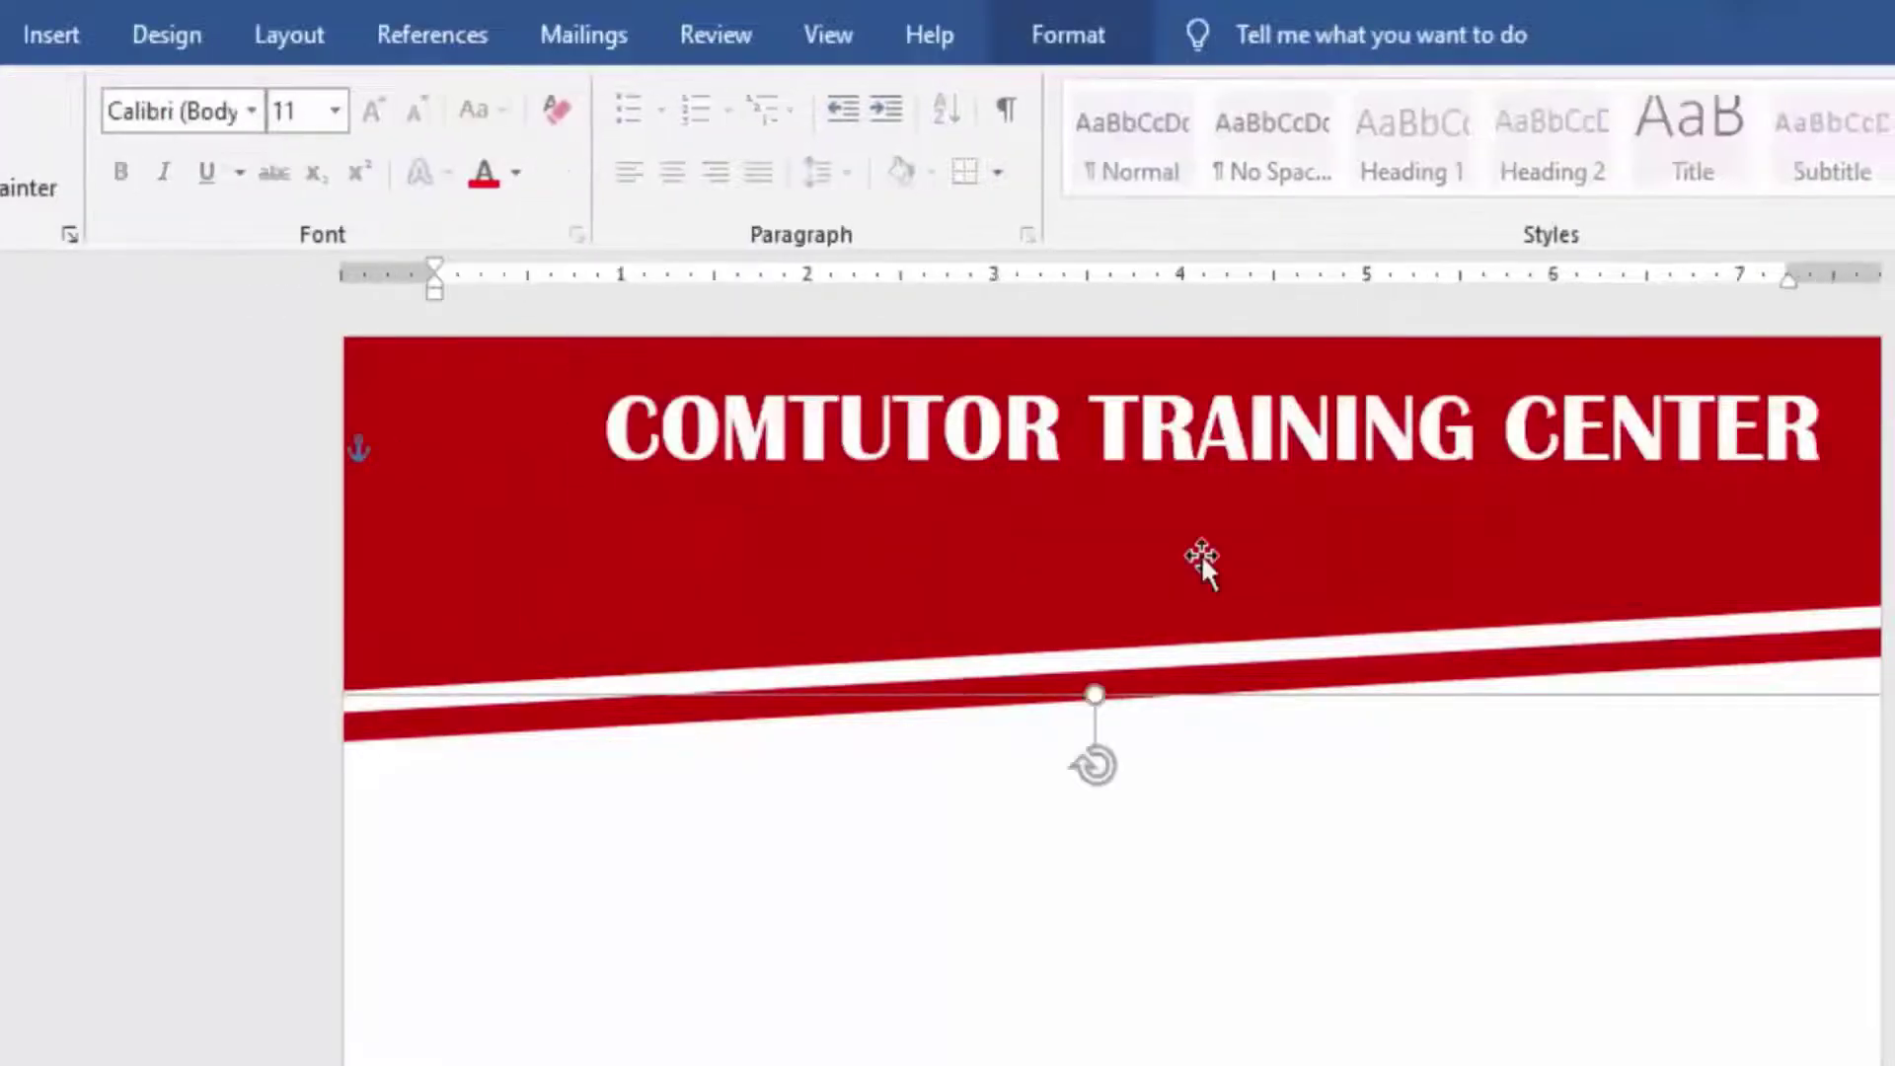
left_click(1221, 429)
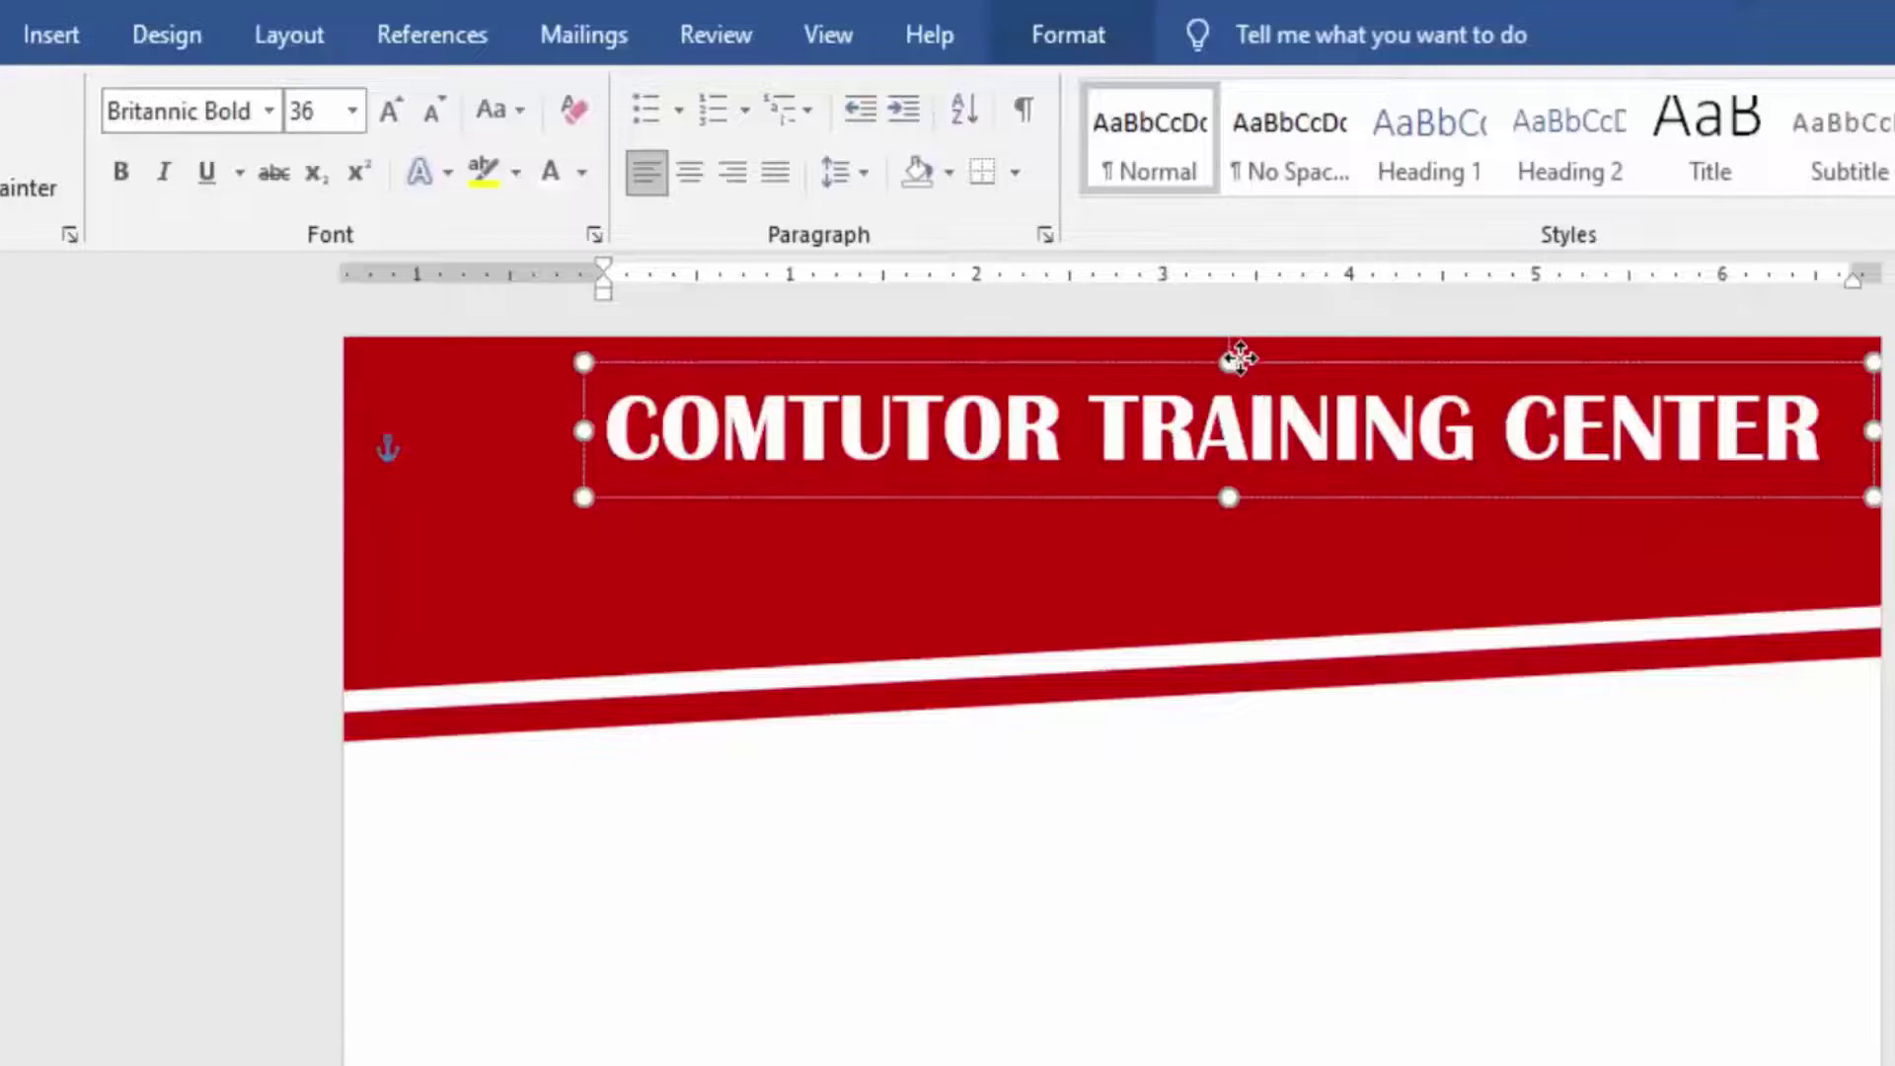
mouse_move(1237, 362)
left_mouse_down()
mouse_move(1210, 360)
mouse_move(1221, 342)
left_mouse_up()
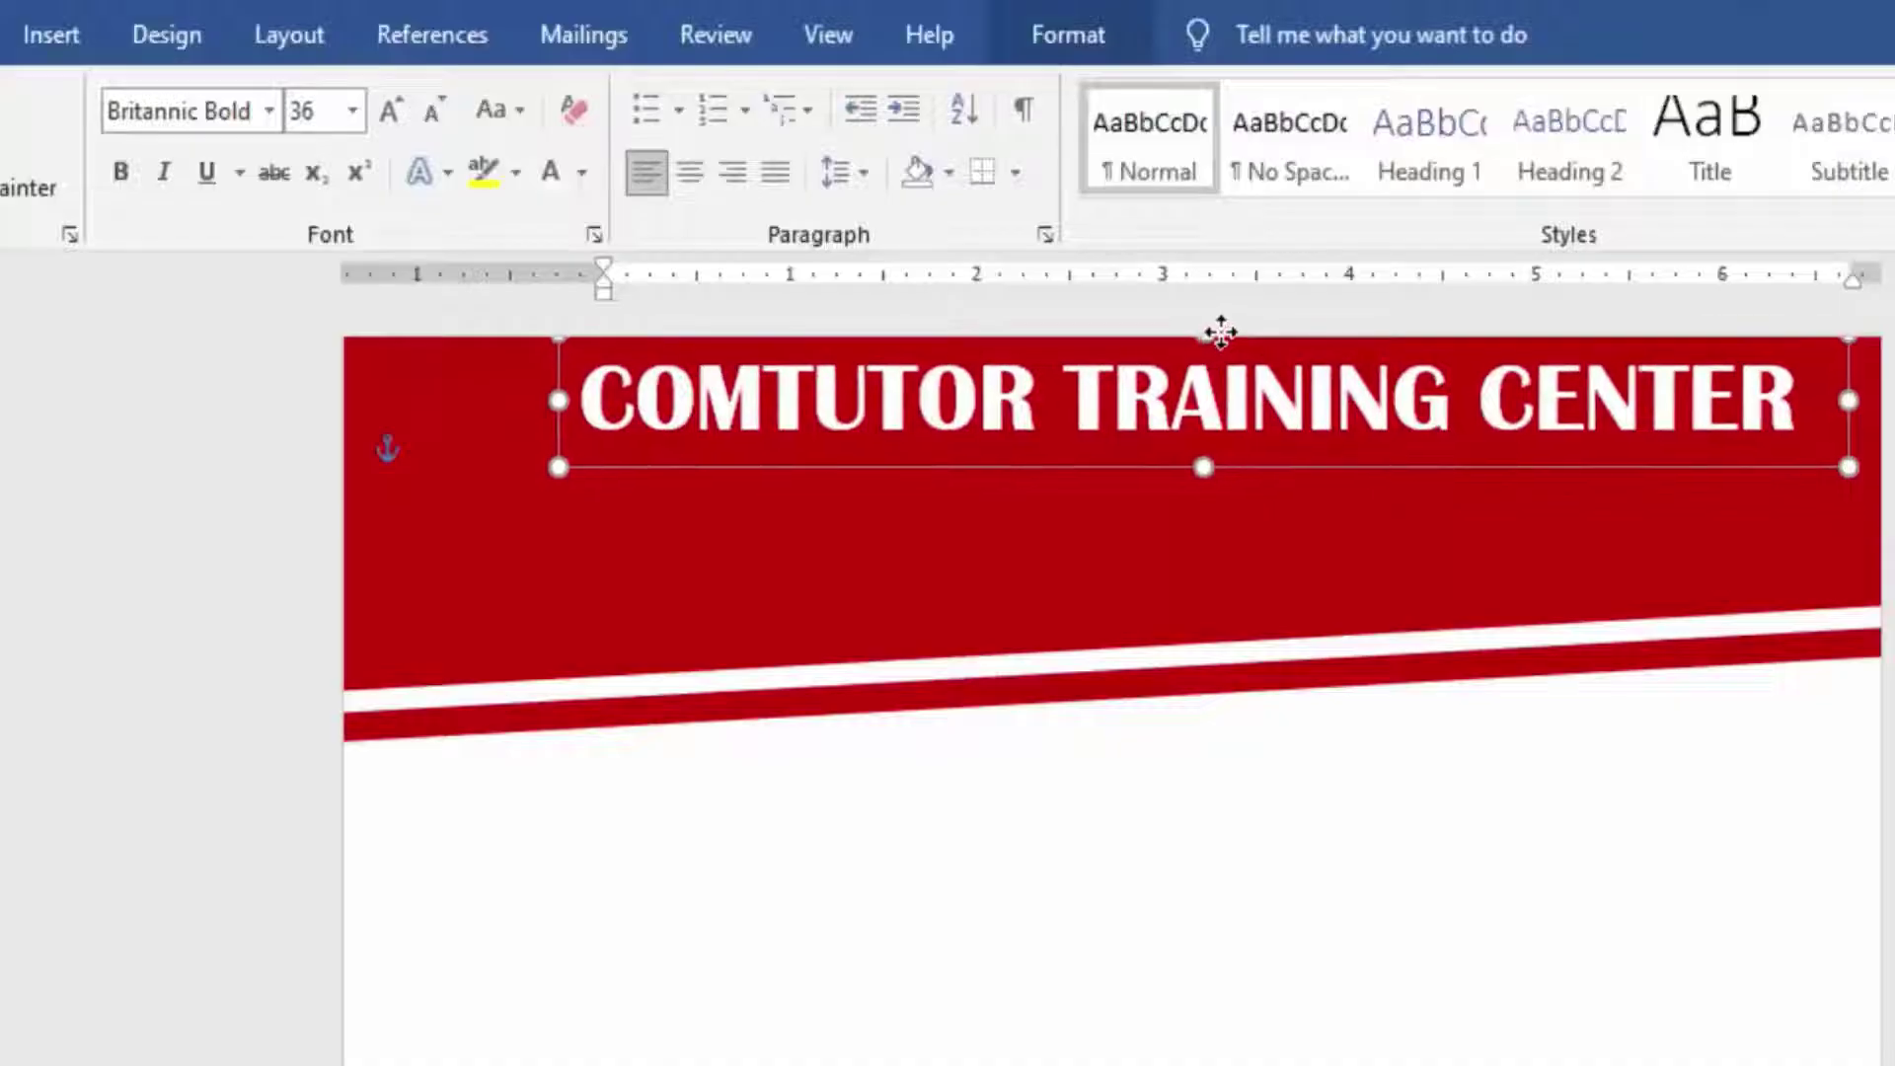
left_click_drag(1221, 342, 1238, 328)
key("Left")
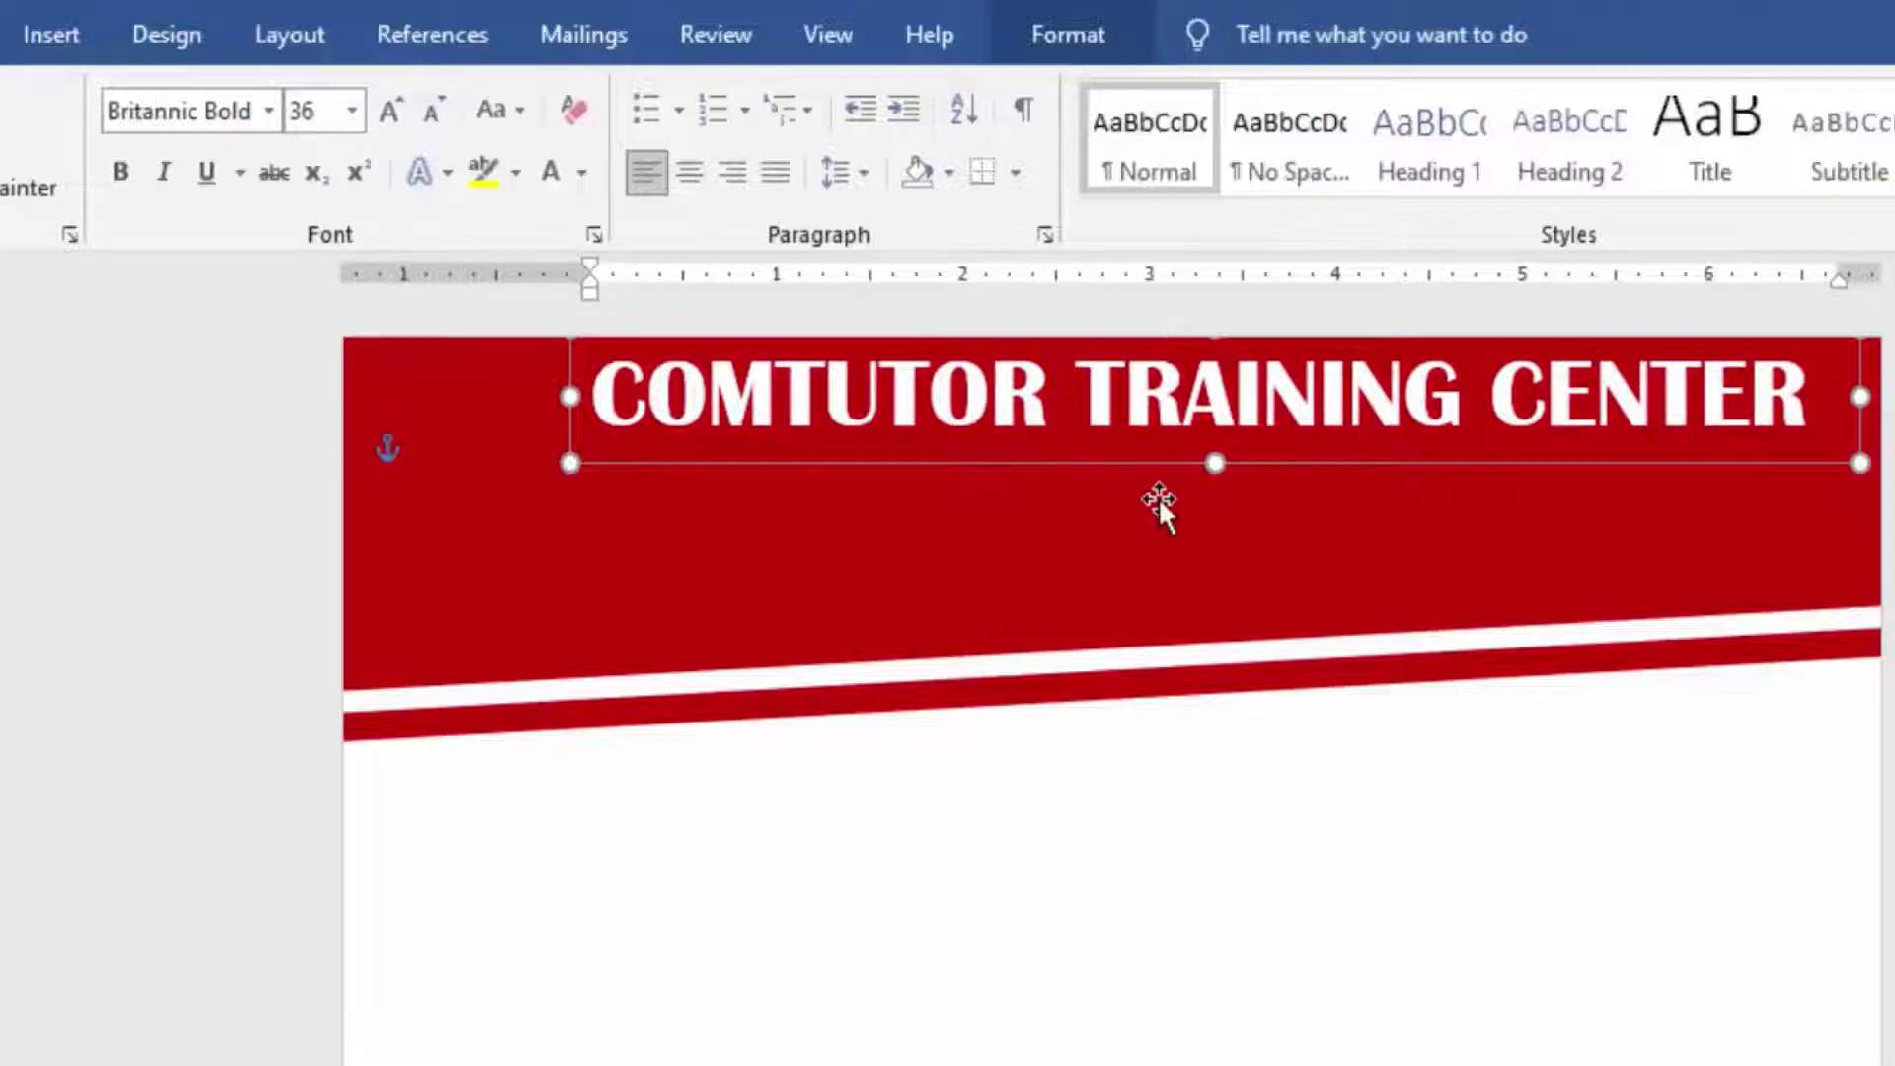
left_click(1158, 497)
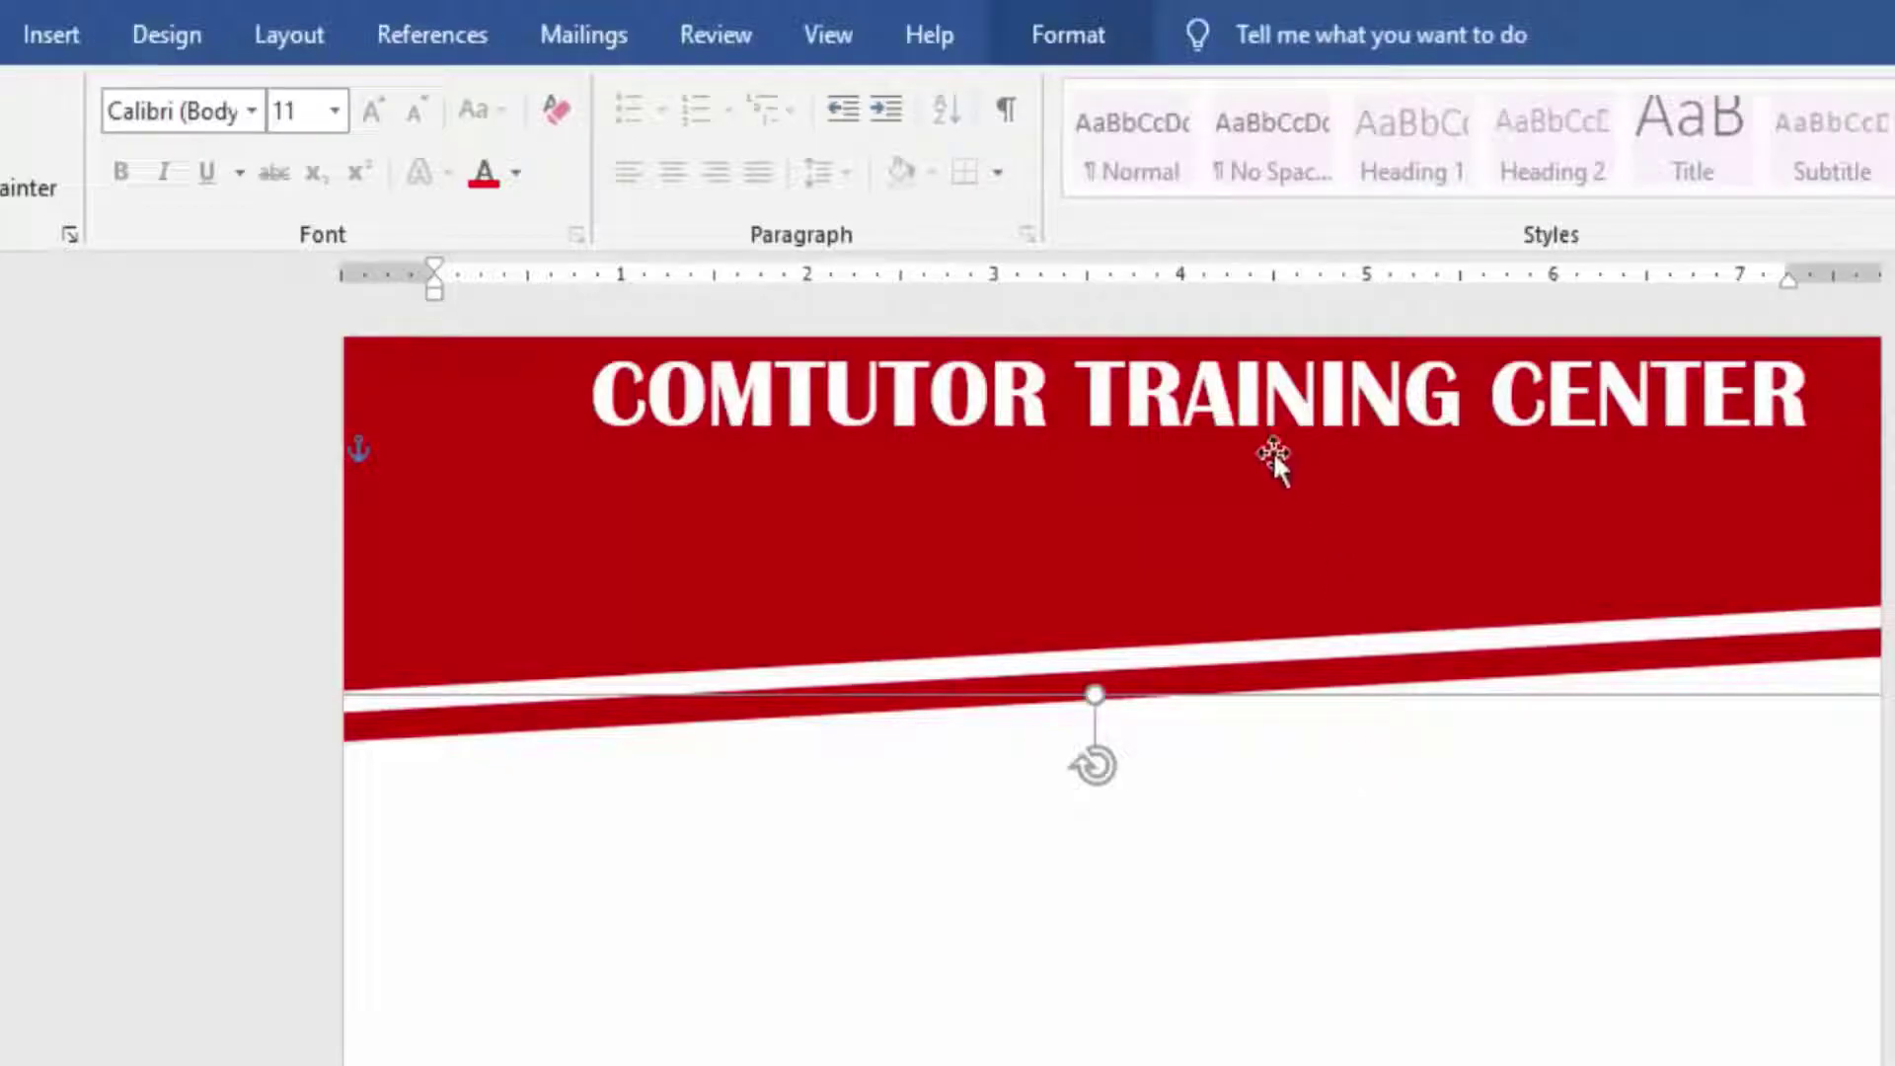
- Draw a text box under the title and type the centre's address line
left_click(61, 33)
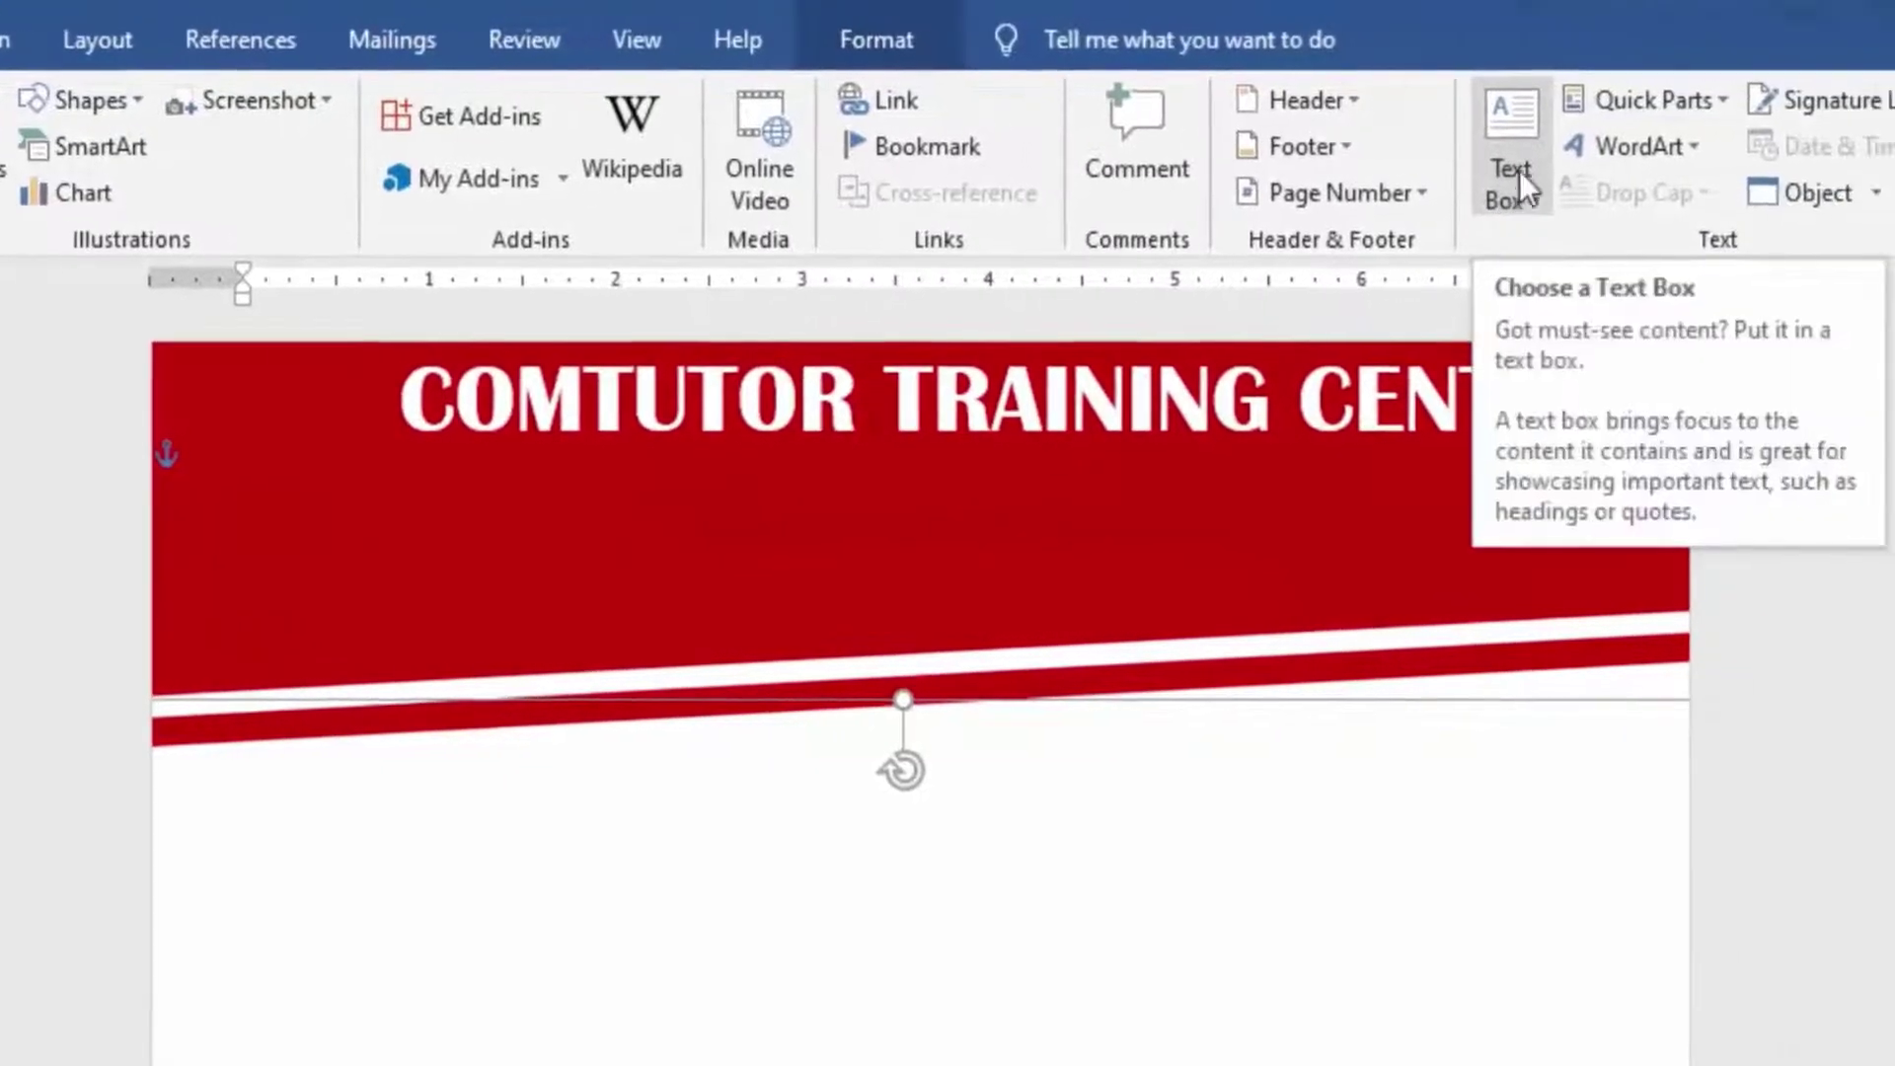
left_click(1461, 182)
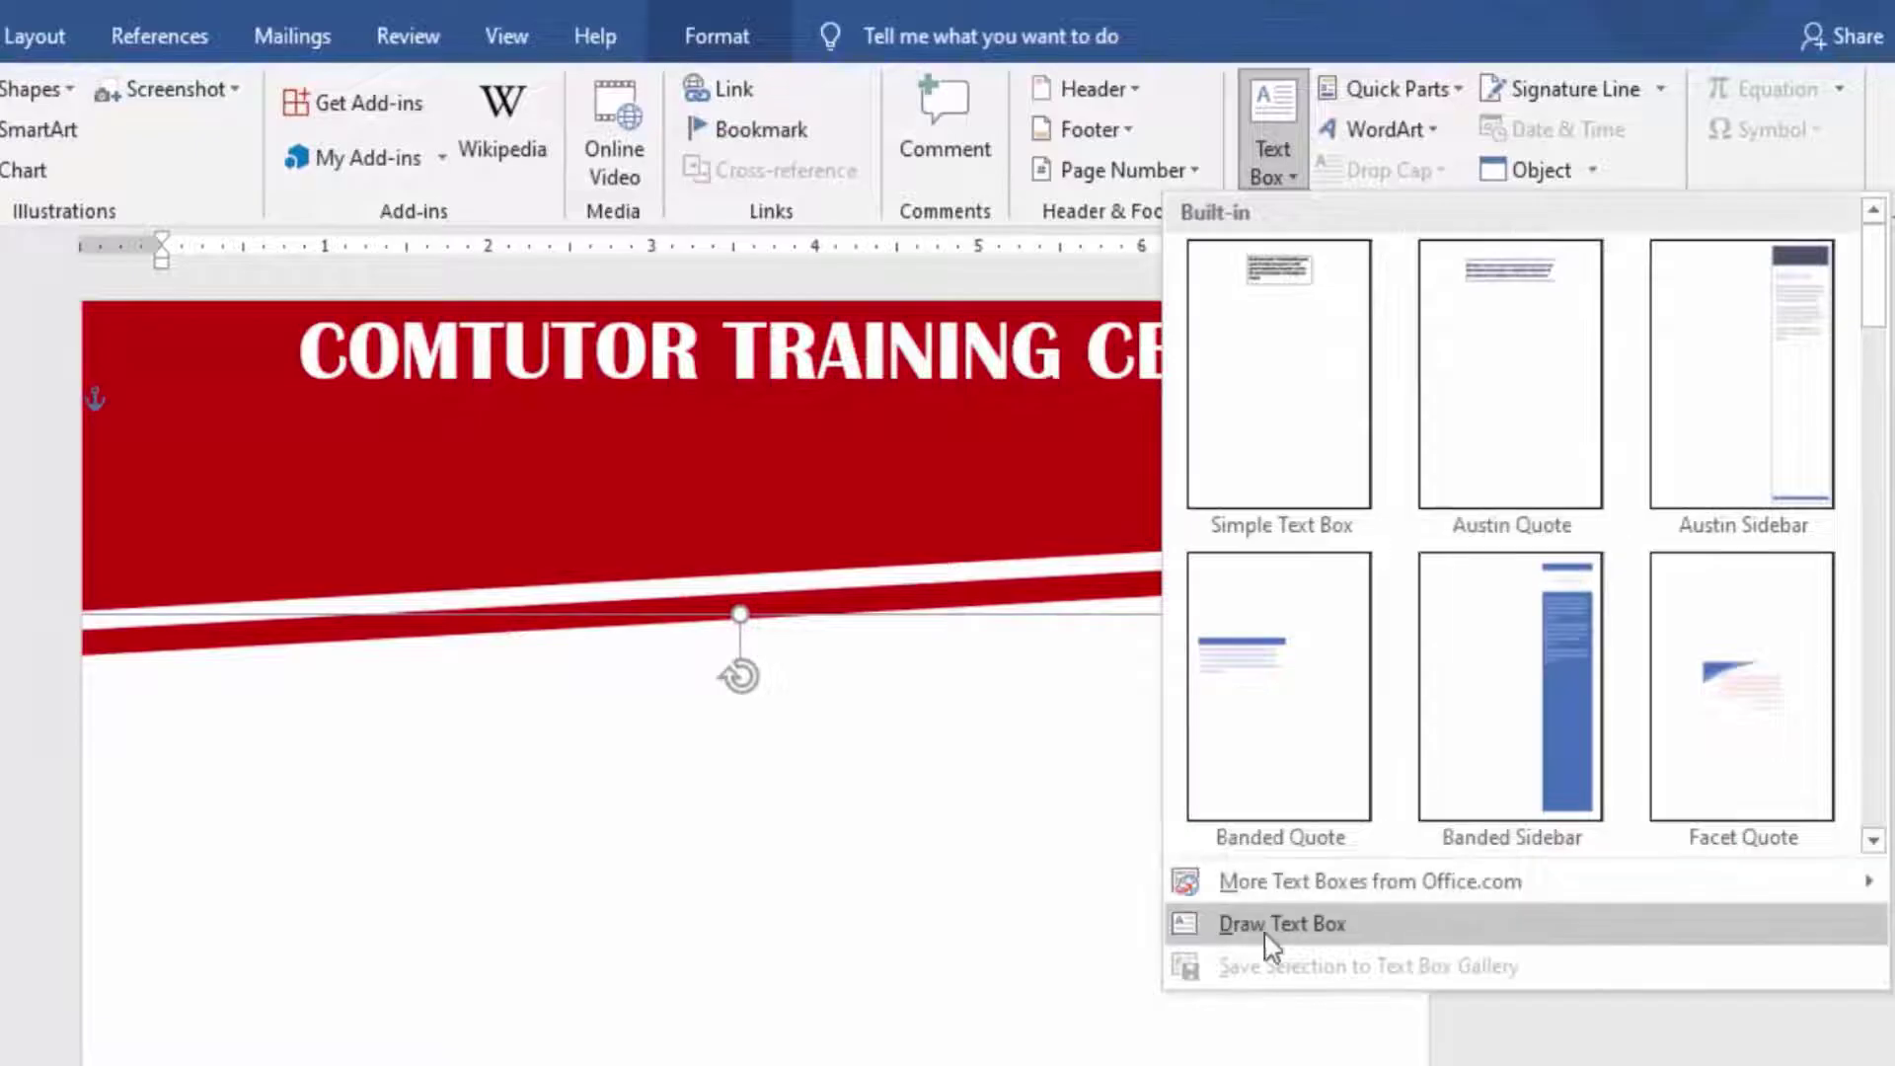
left_click(1259, 928)
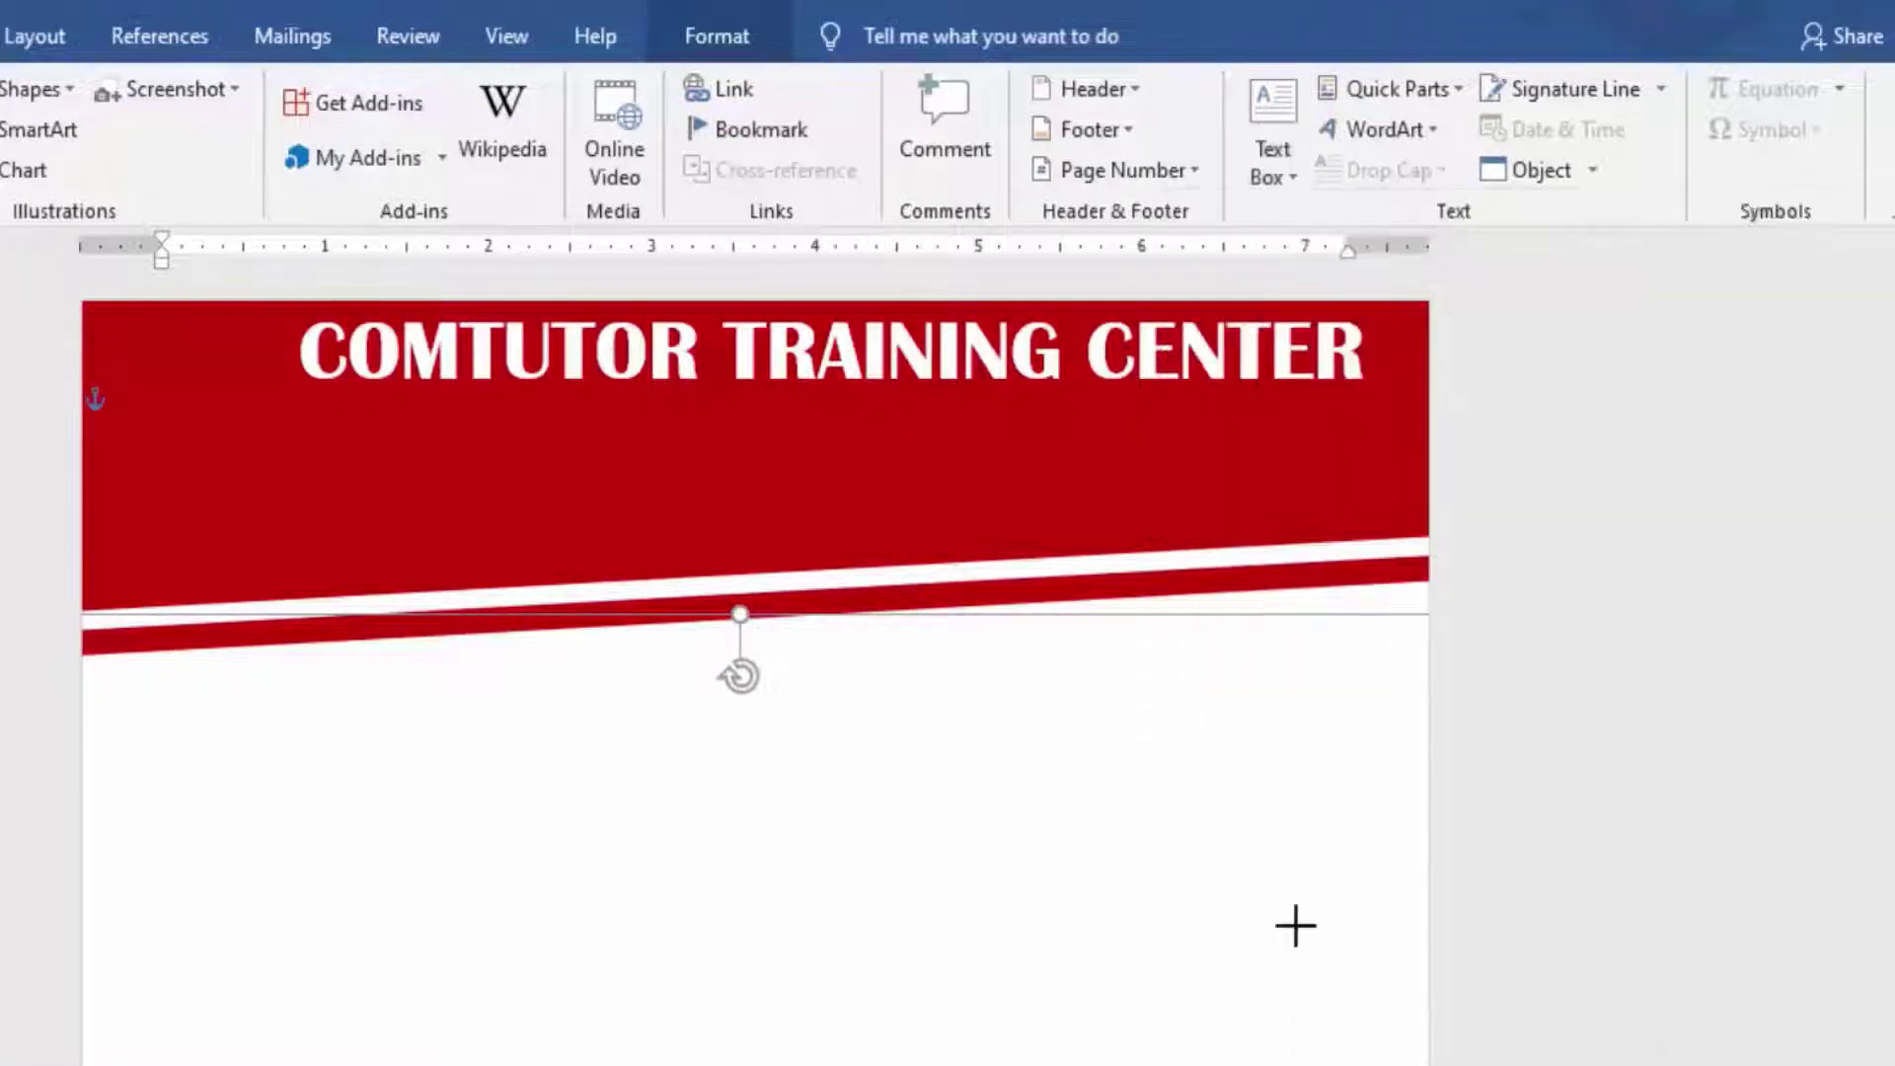
mouse_move(301, 395)
left_mouse_down()
mouse_move(1362, 397)
mouse_move(1367, 446)
left_mouse_up()
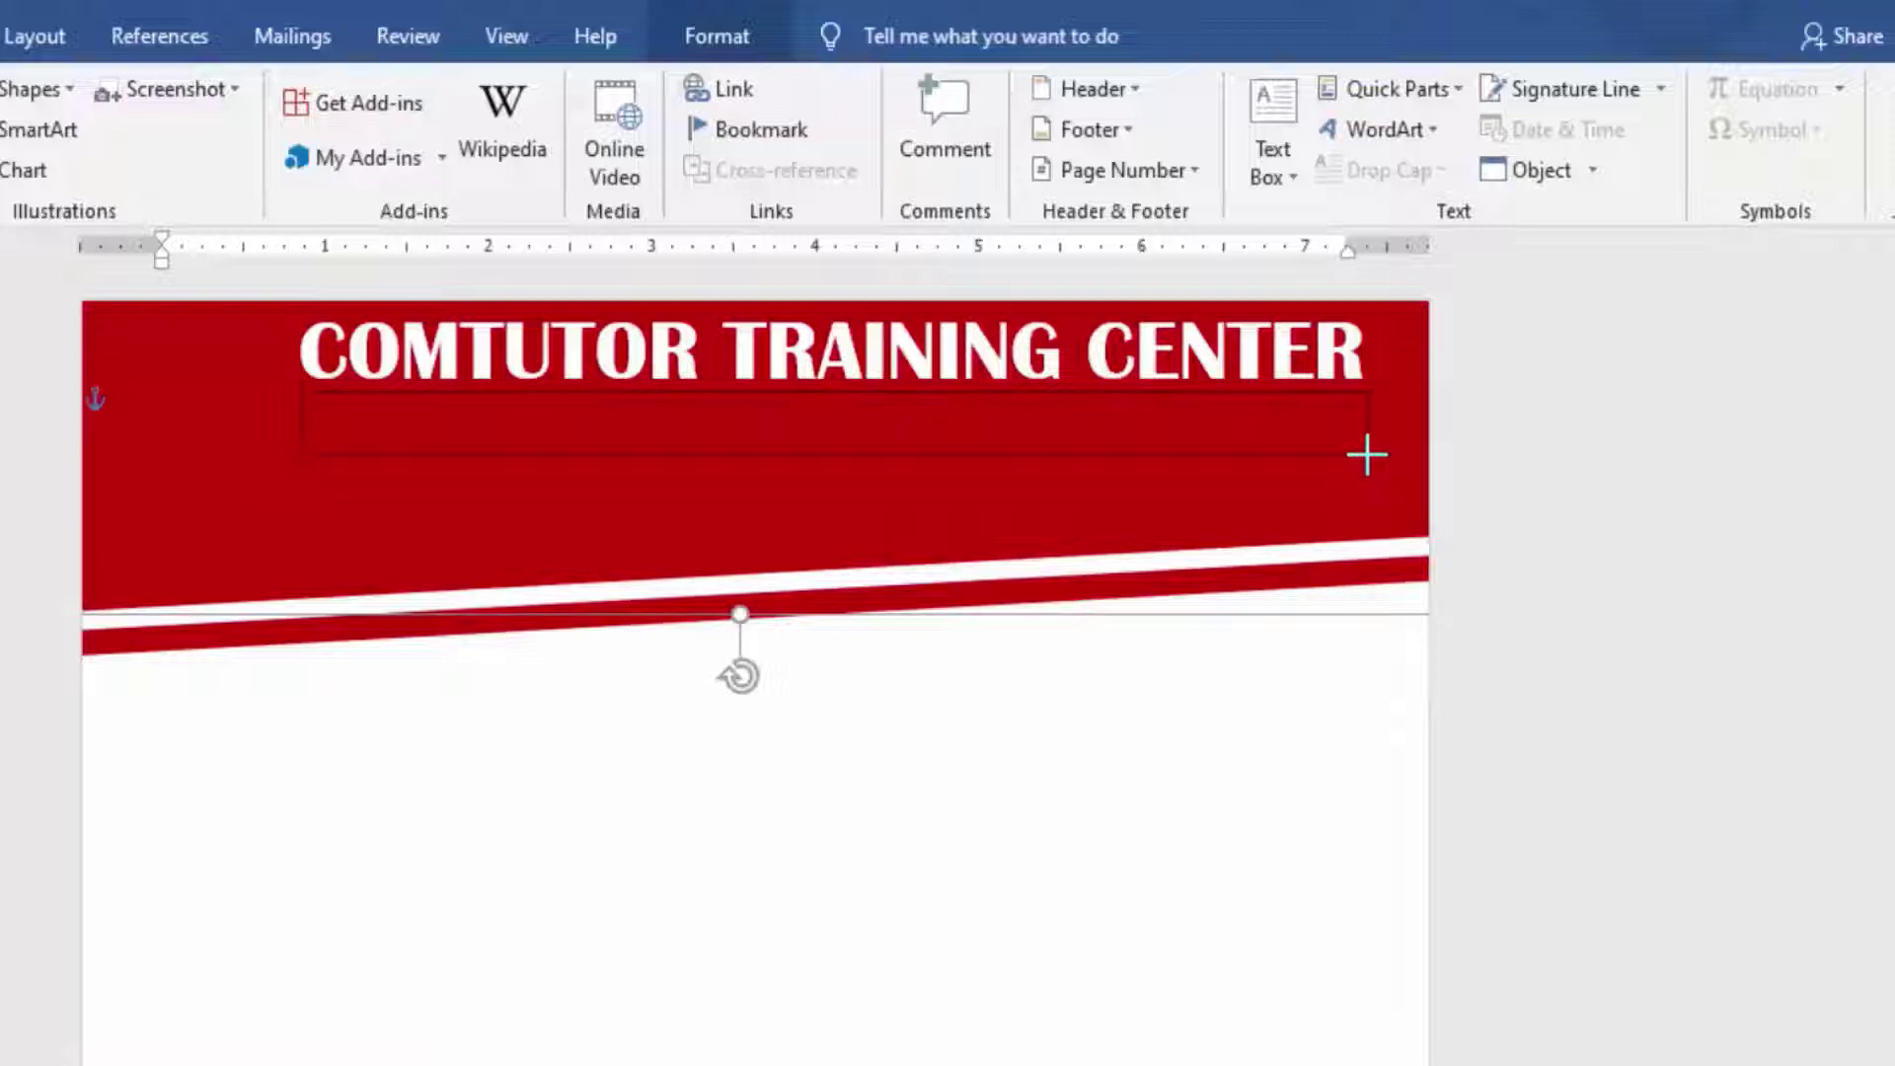
left_click_drag(1367, 455, 1367, 455)
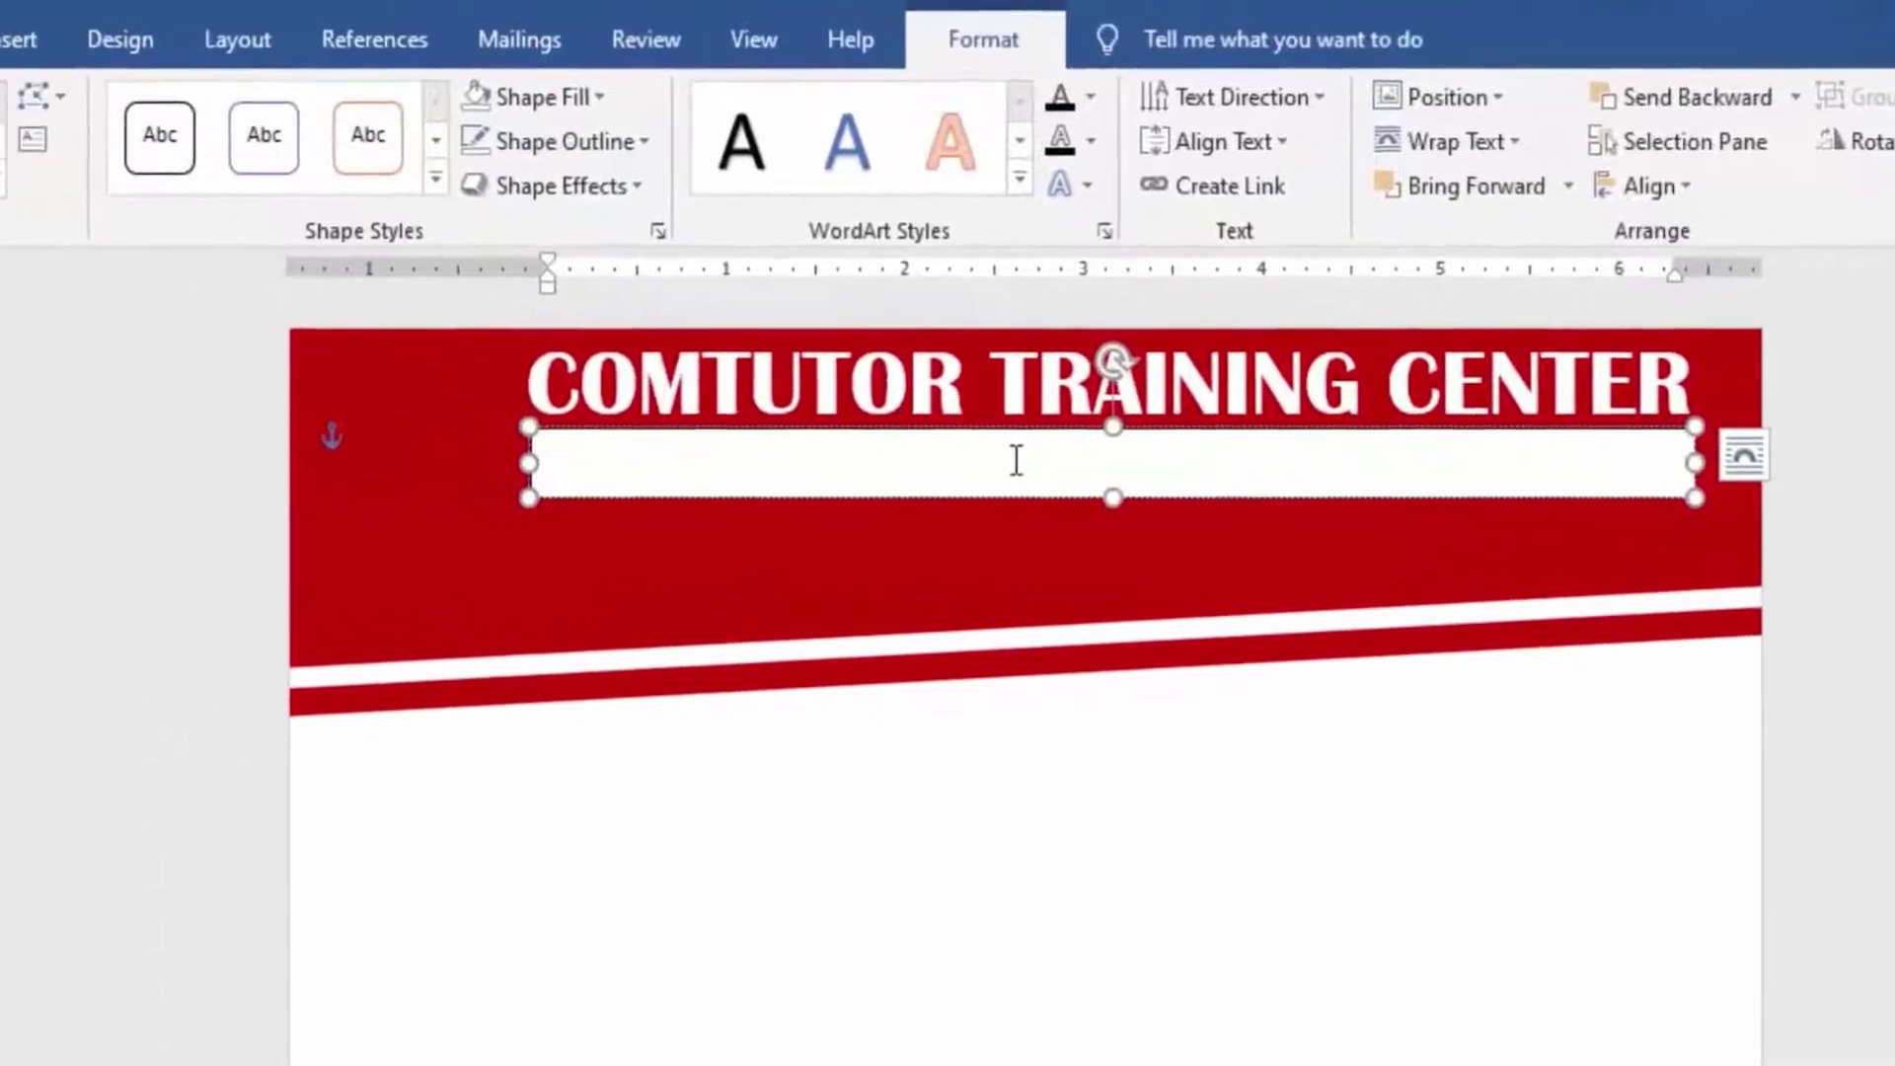
type("MAYUR VIHAR P")
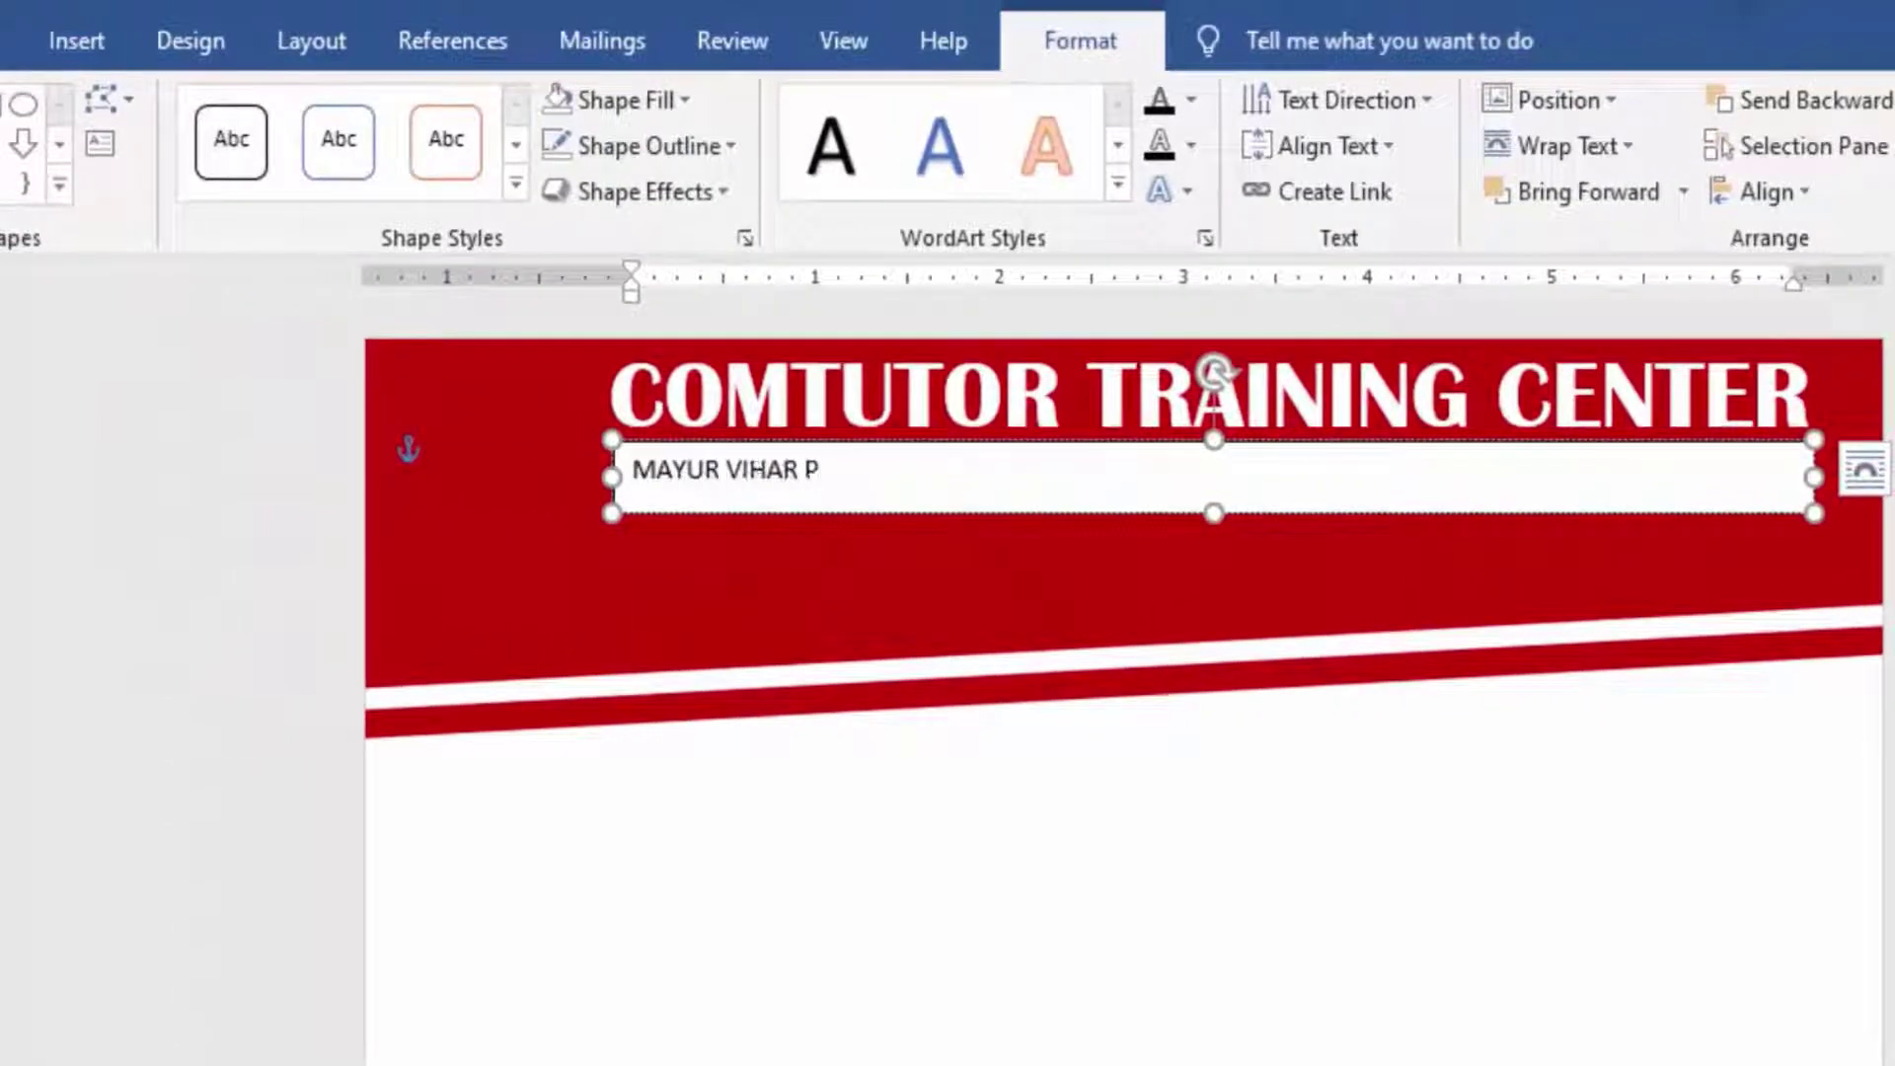
type("HASE-1 DELHI-110096")
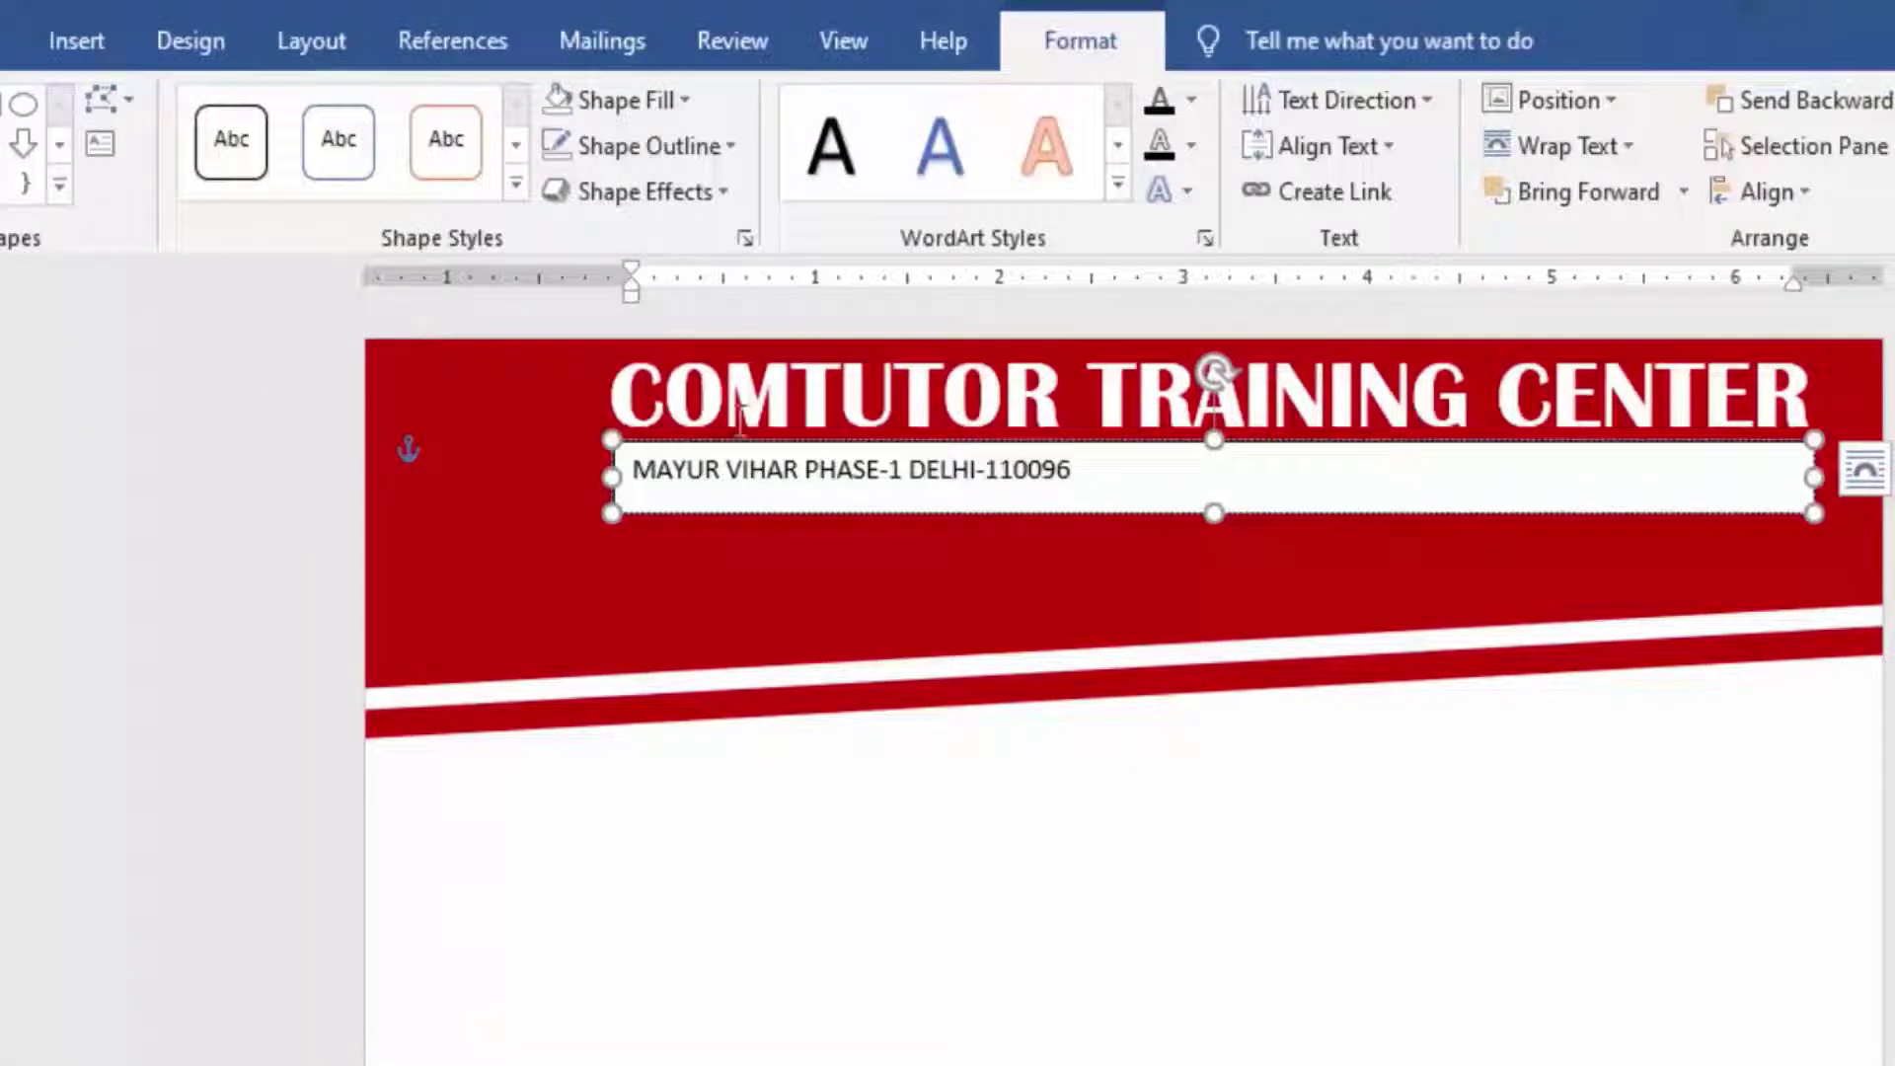
- Format the address as bold, centred 18 pt Bell Gothic Std Black, adding a comma after PHASE-1
left_click_drag(632, 470, 1107, 545)
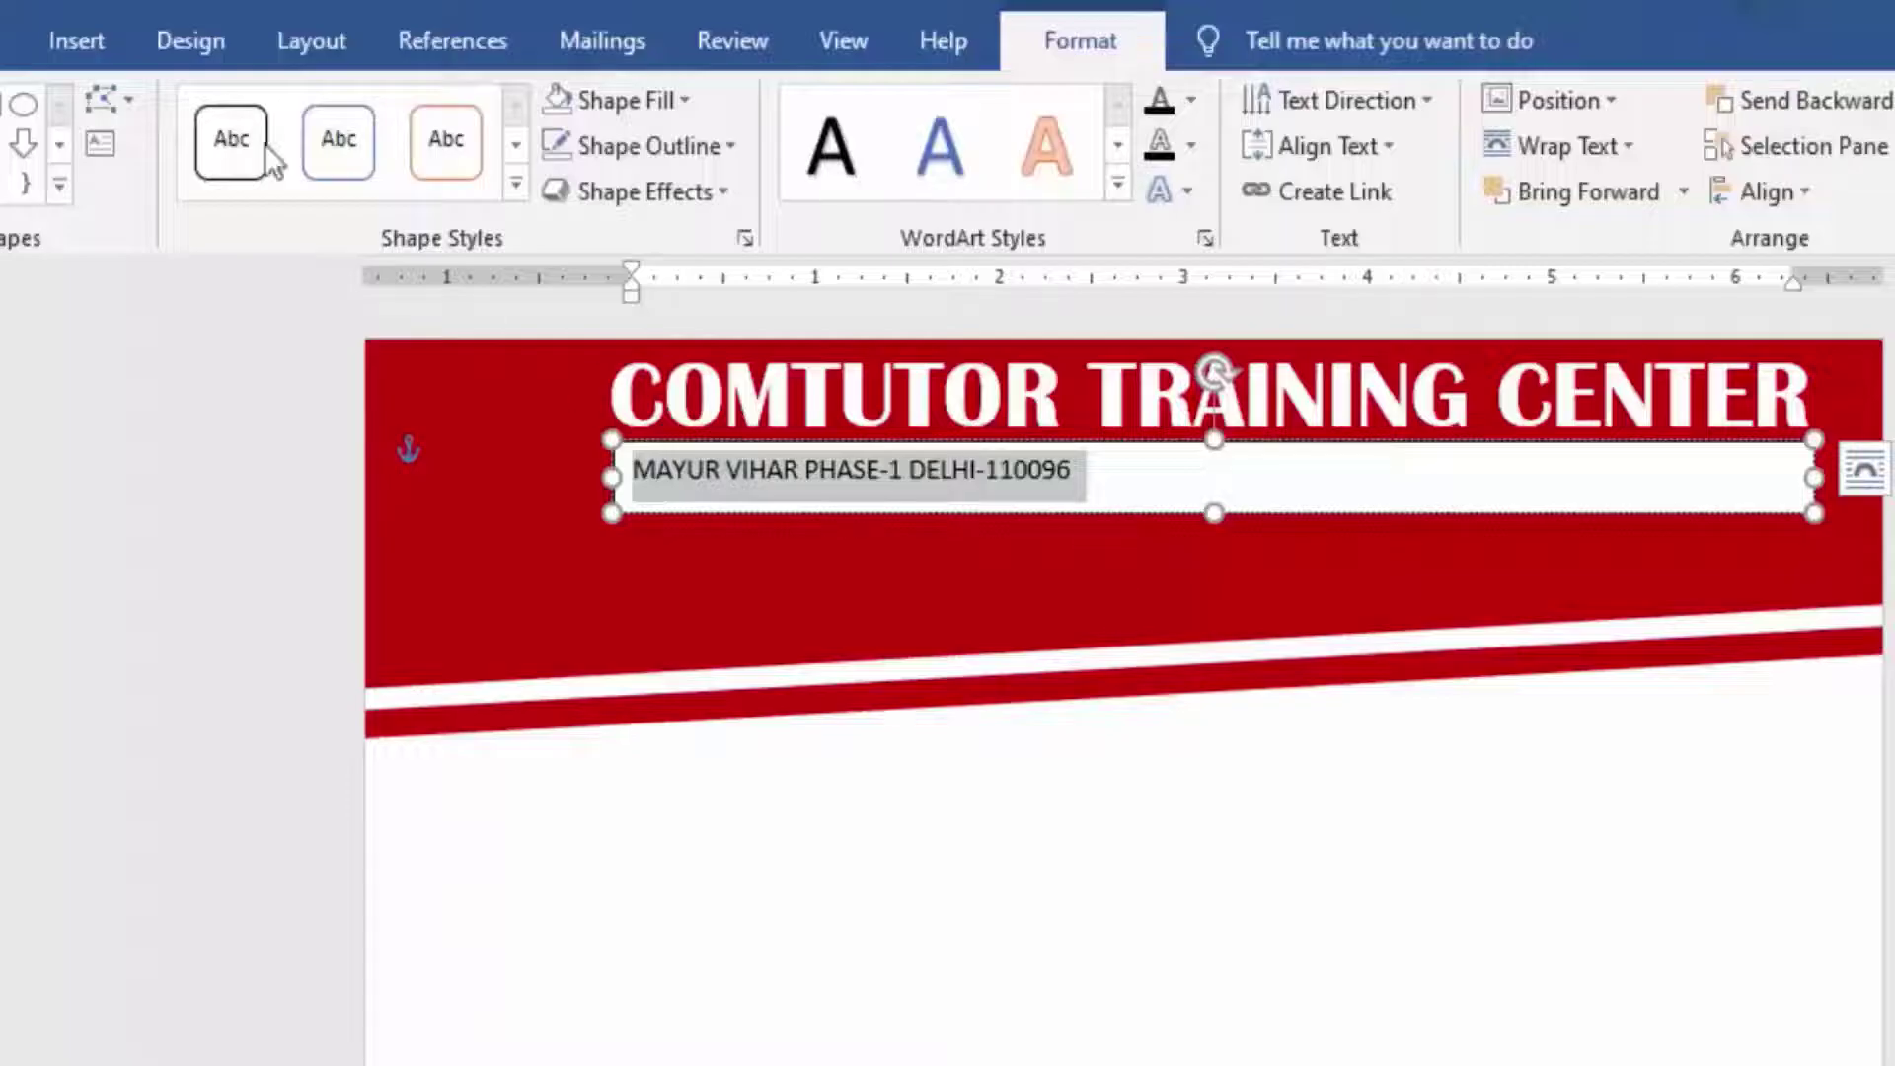
left_click(12, 40)
left_click(418, 123)
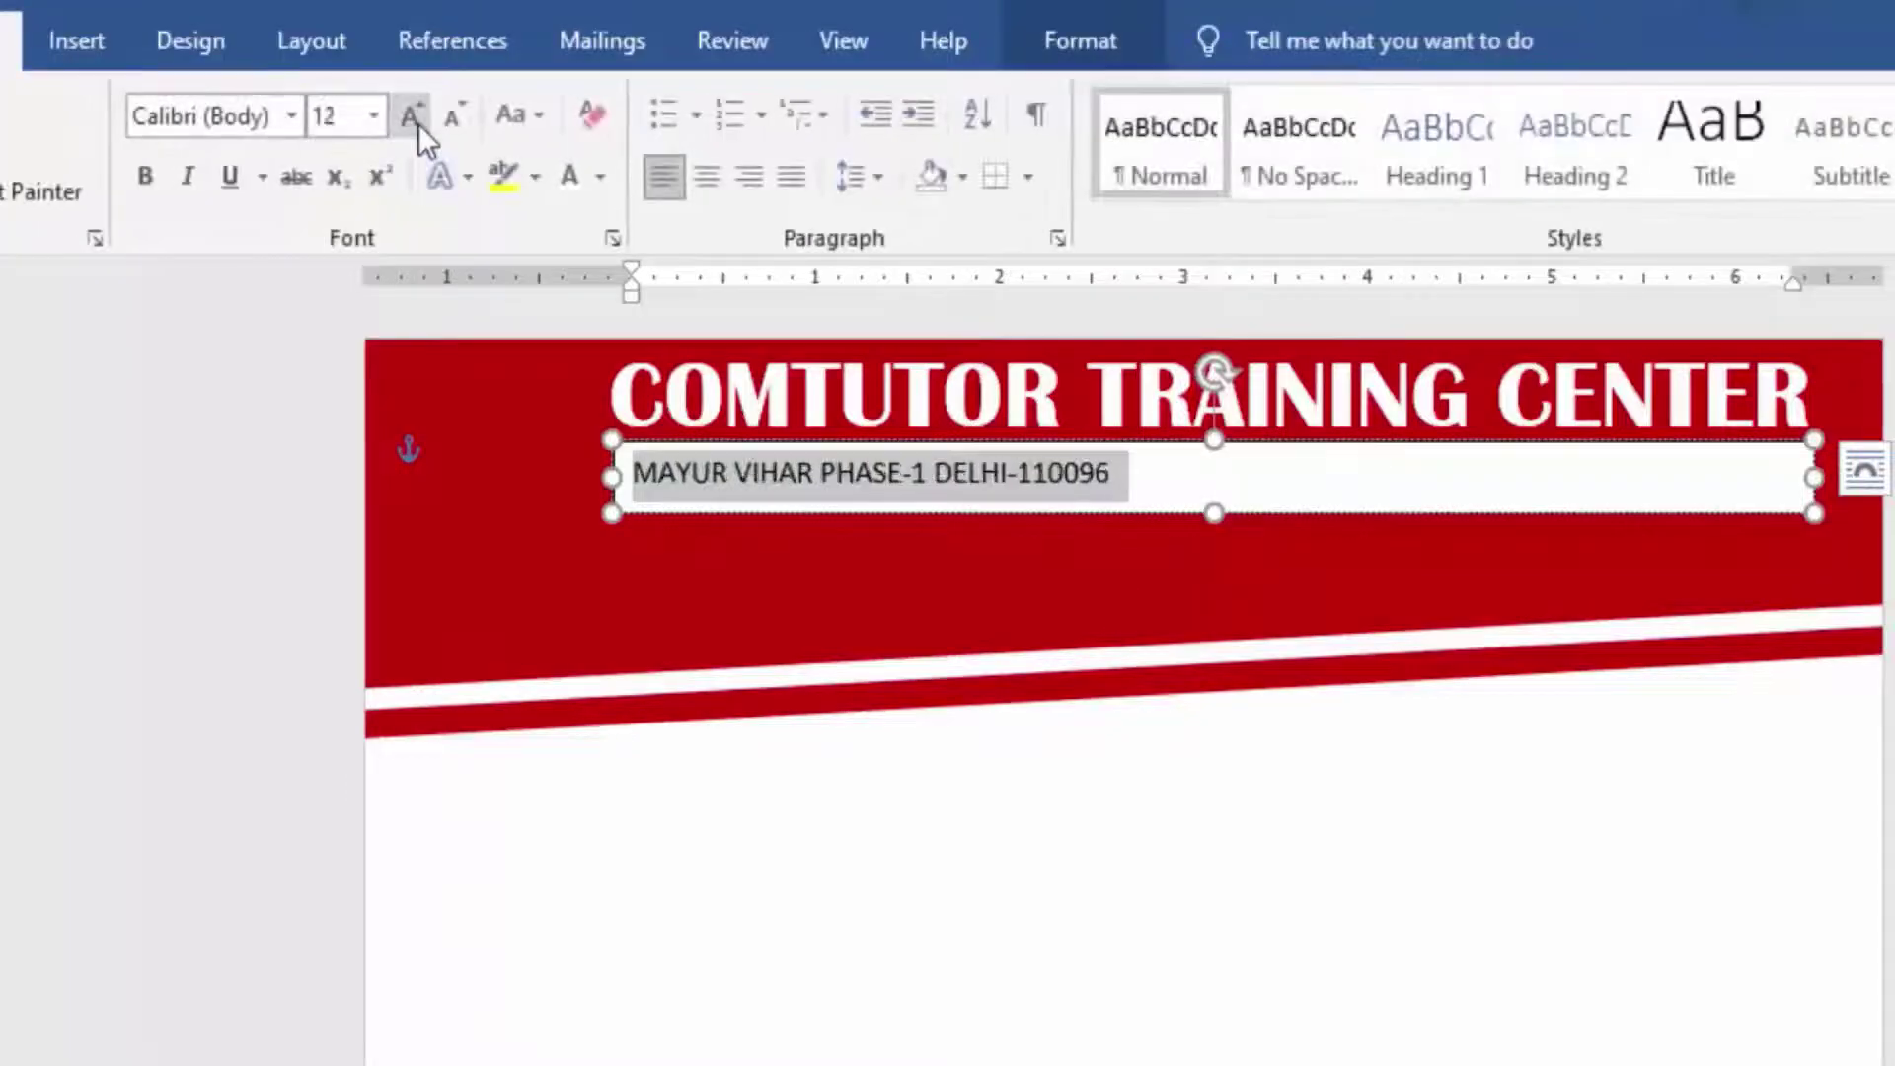
left_click(418, 122)
left_click(419, 122)
left_click(419, 123)
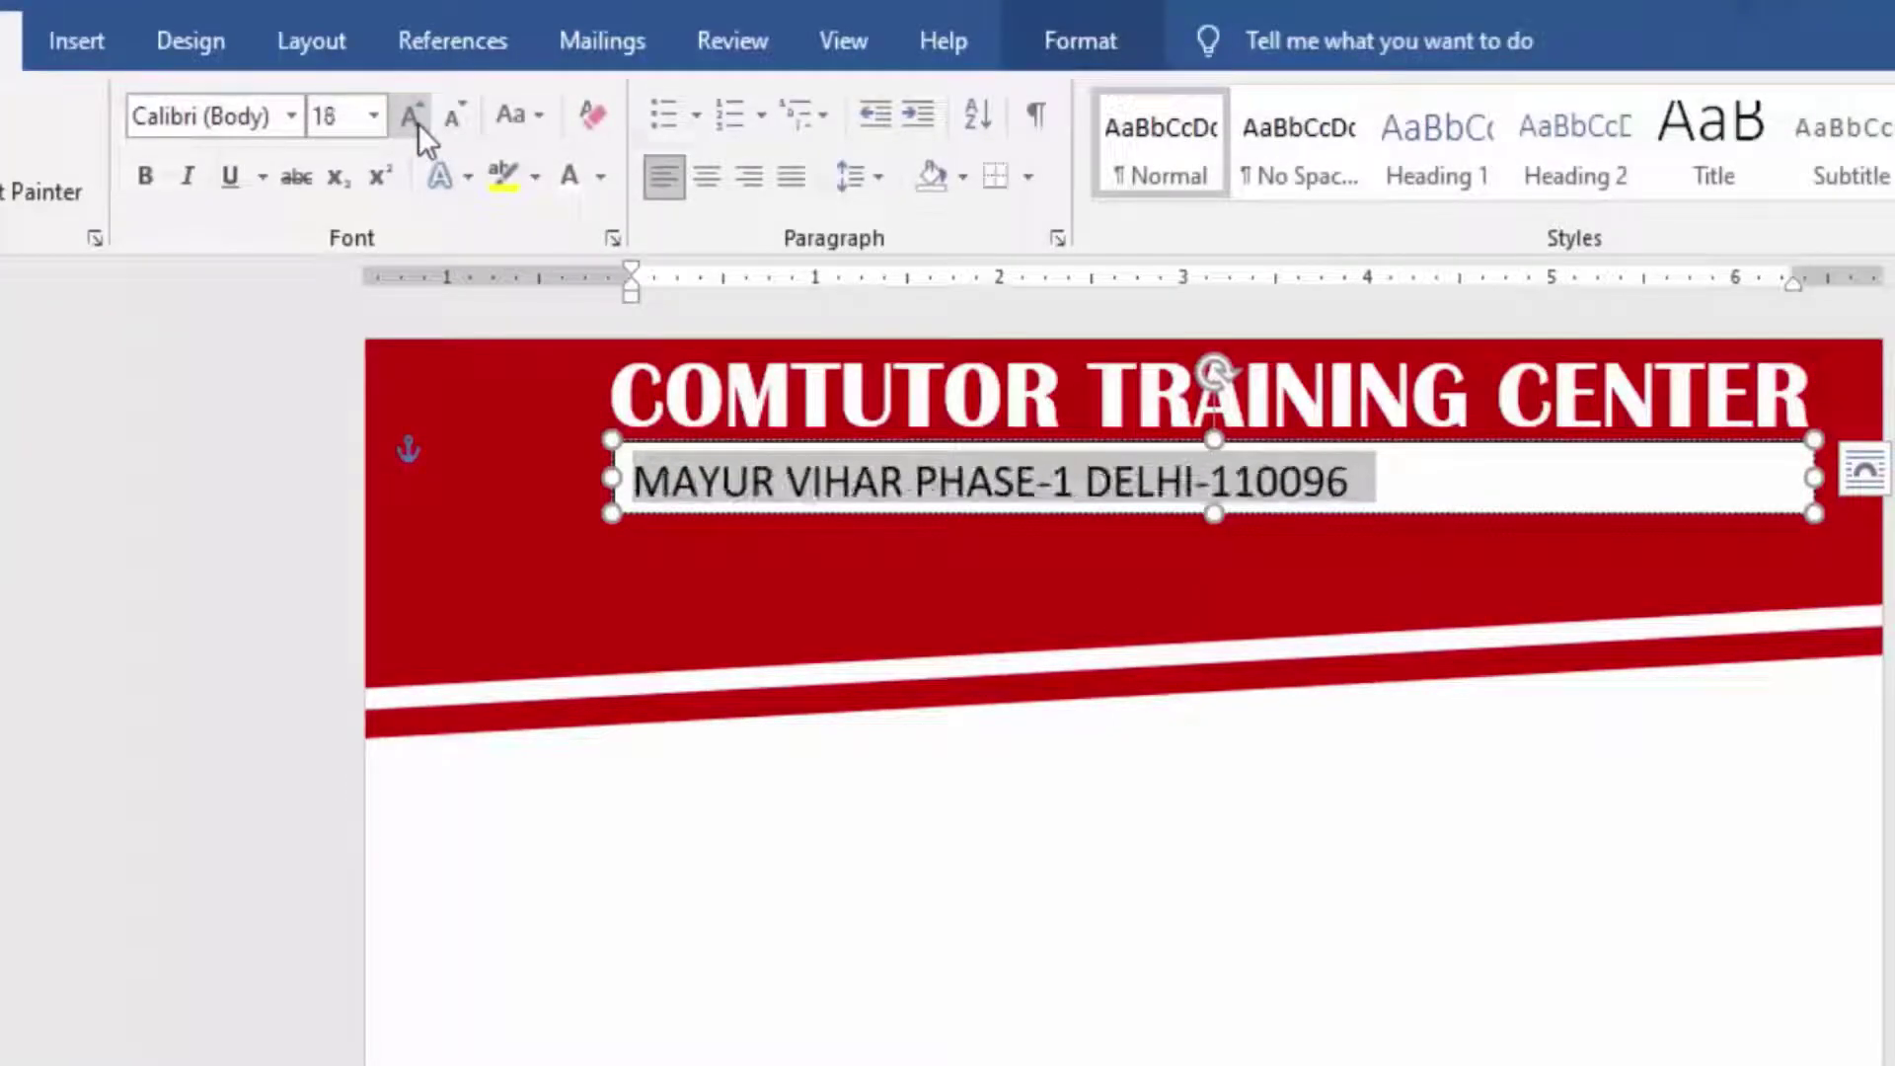
left_click(143, 178)
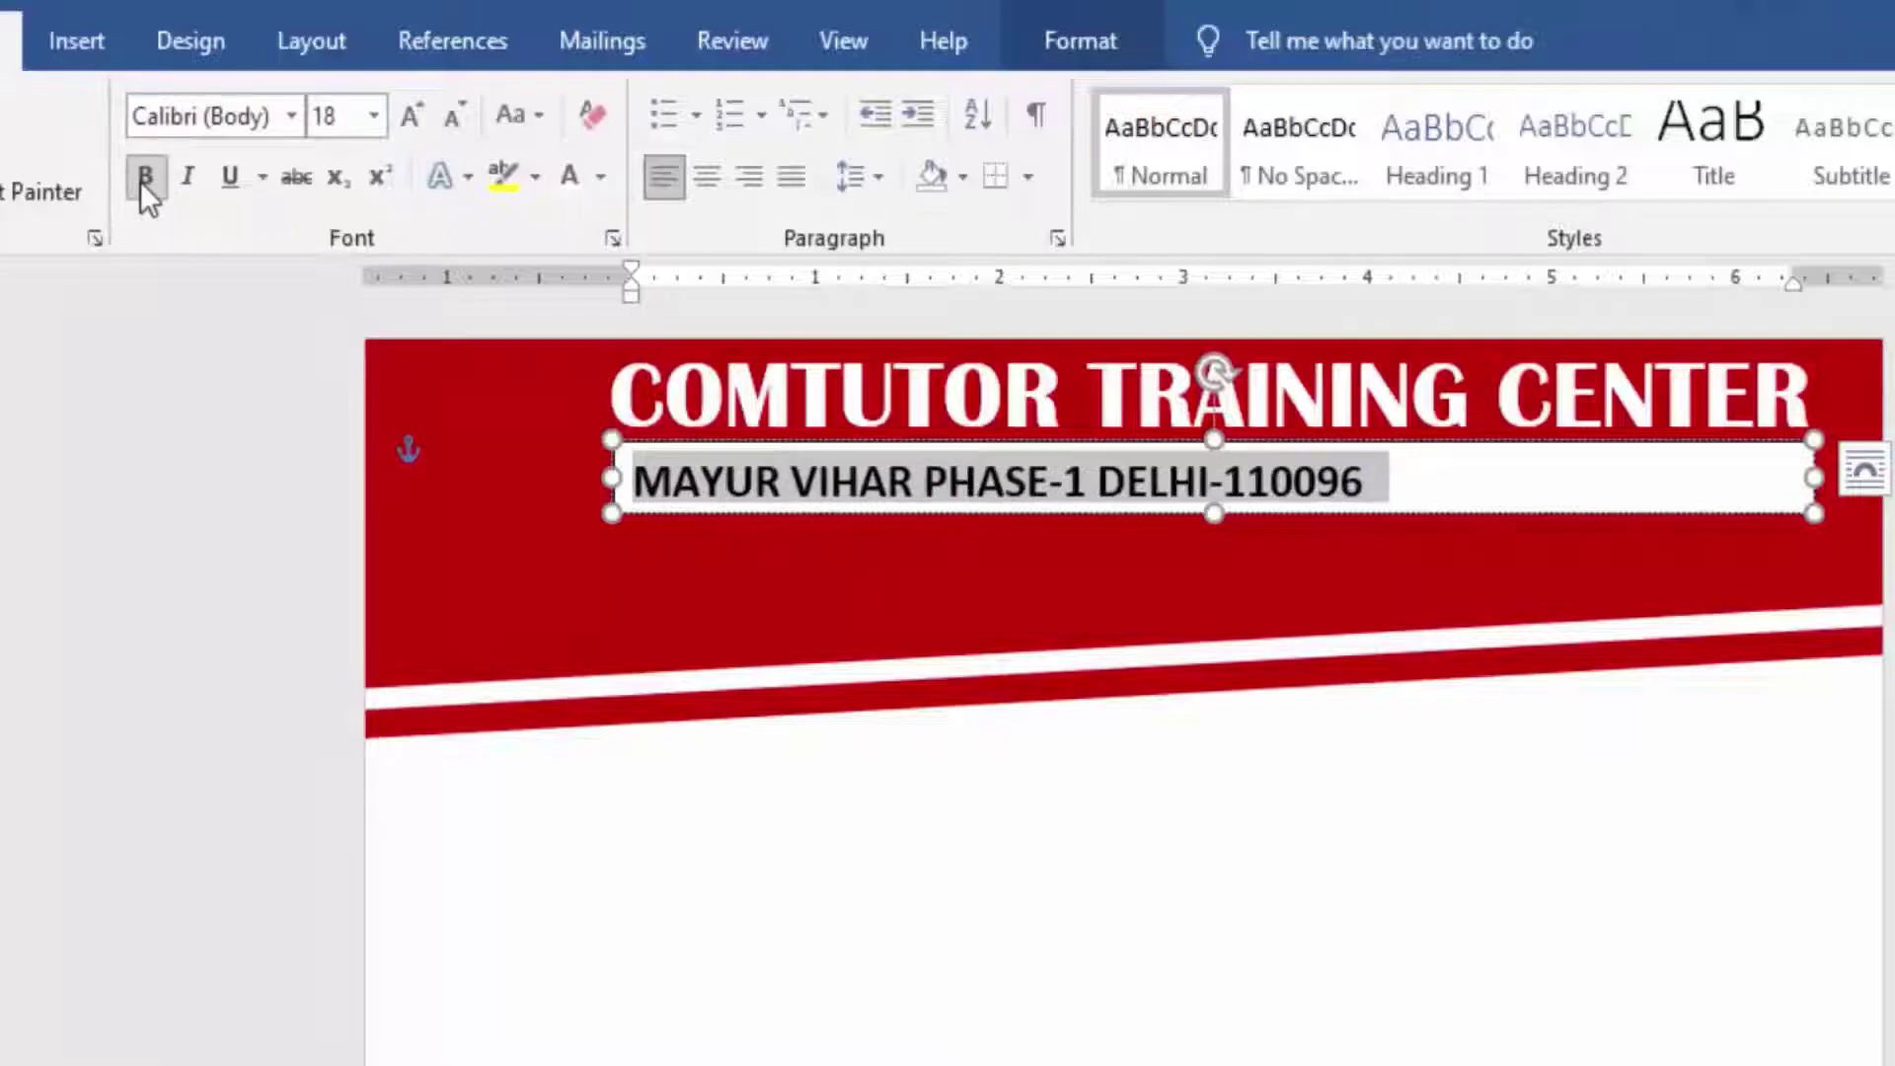
left_click(712, 178)
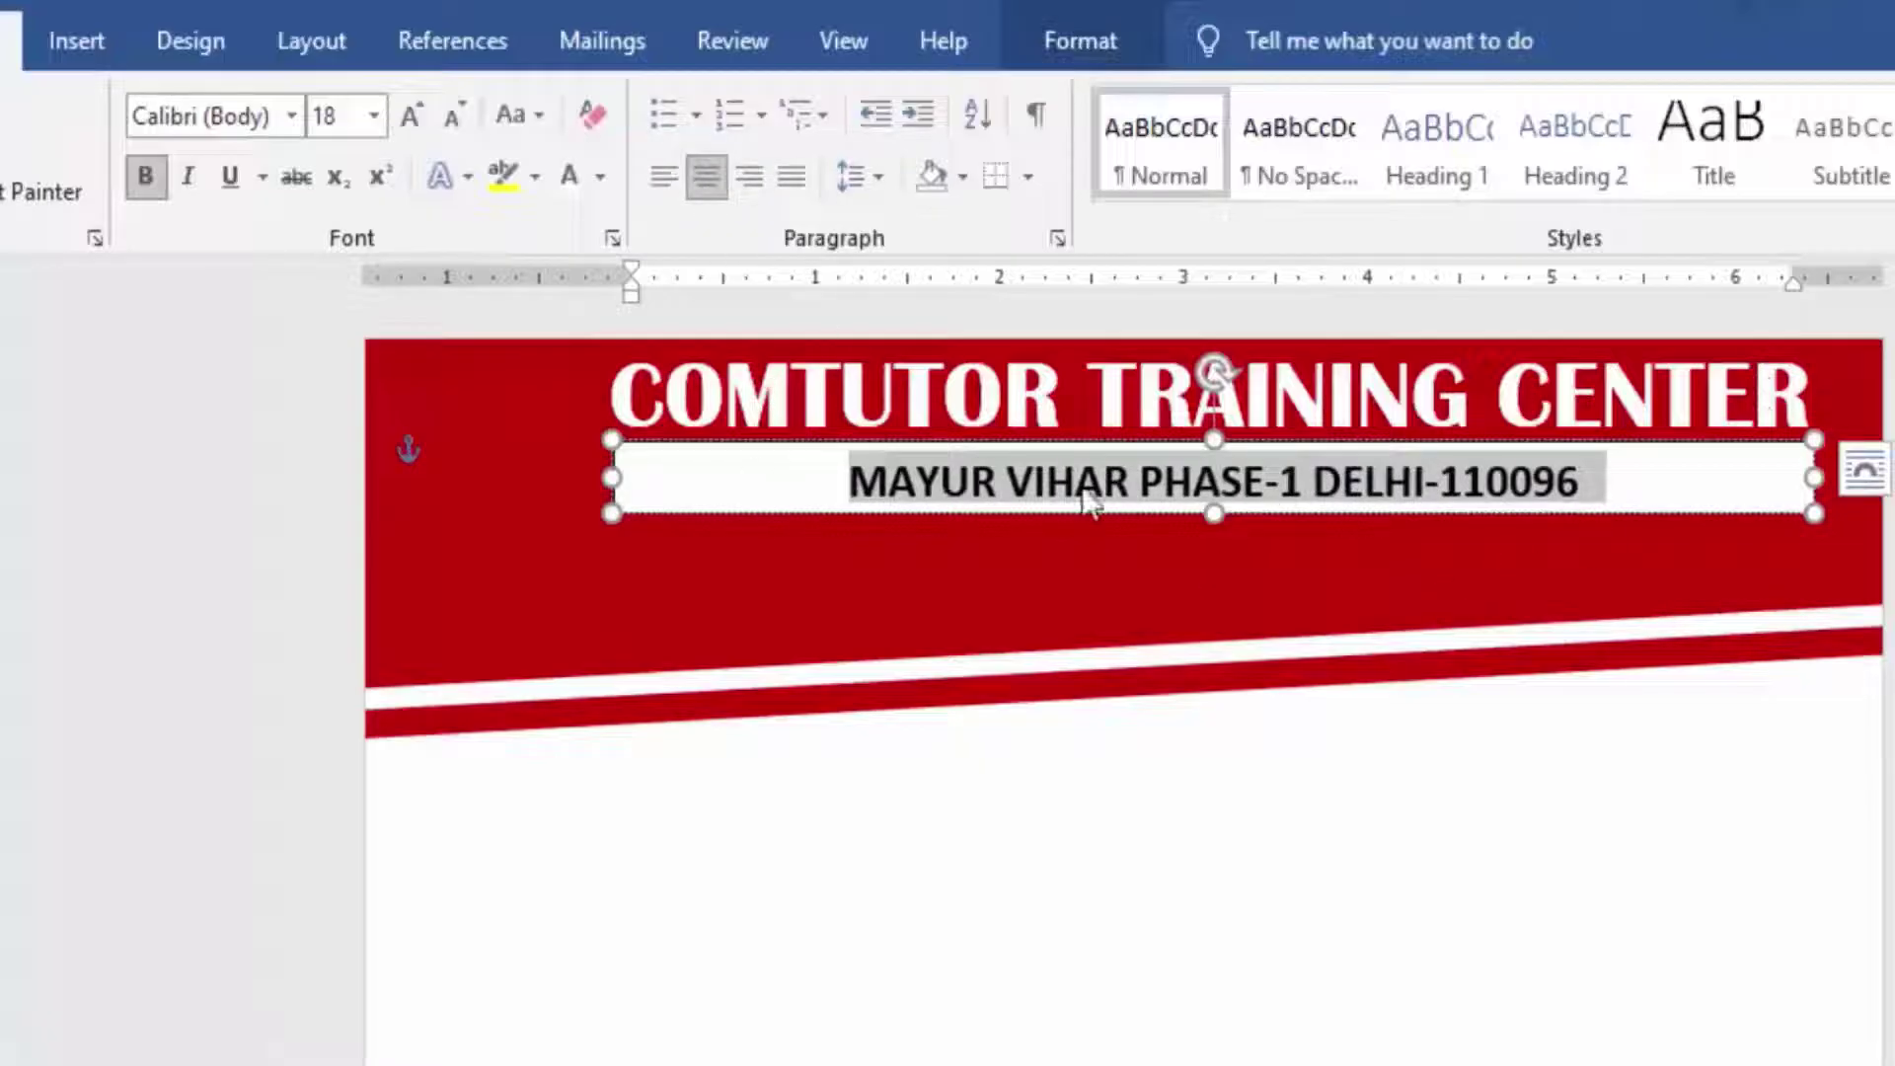
left_click(1291, 473)
type(",")
key("ctrl+a")
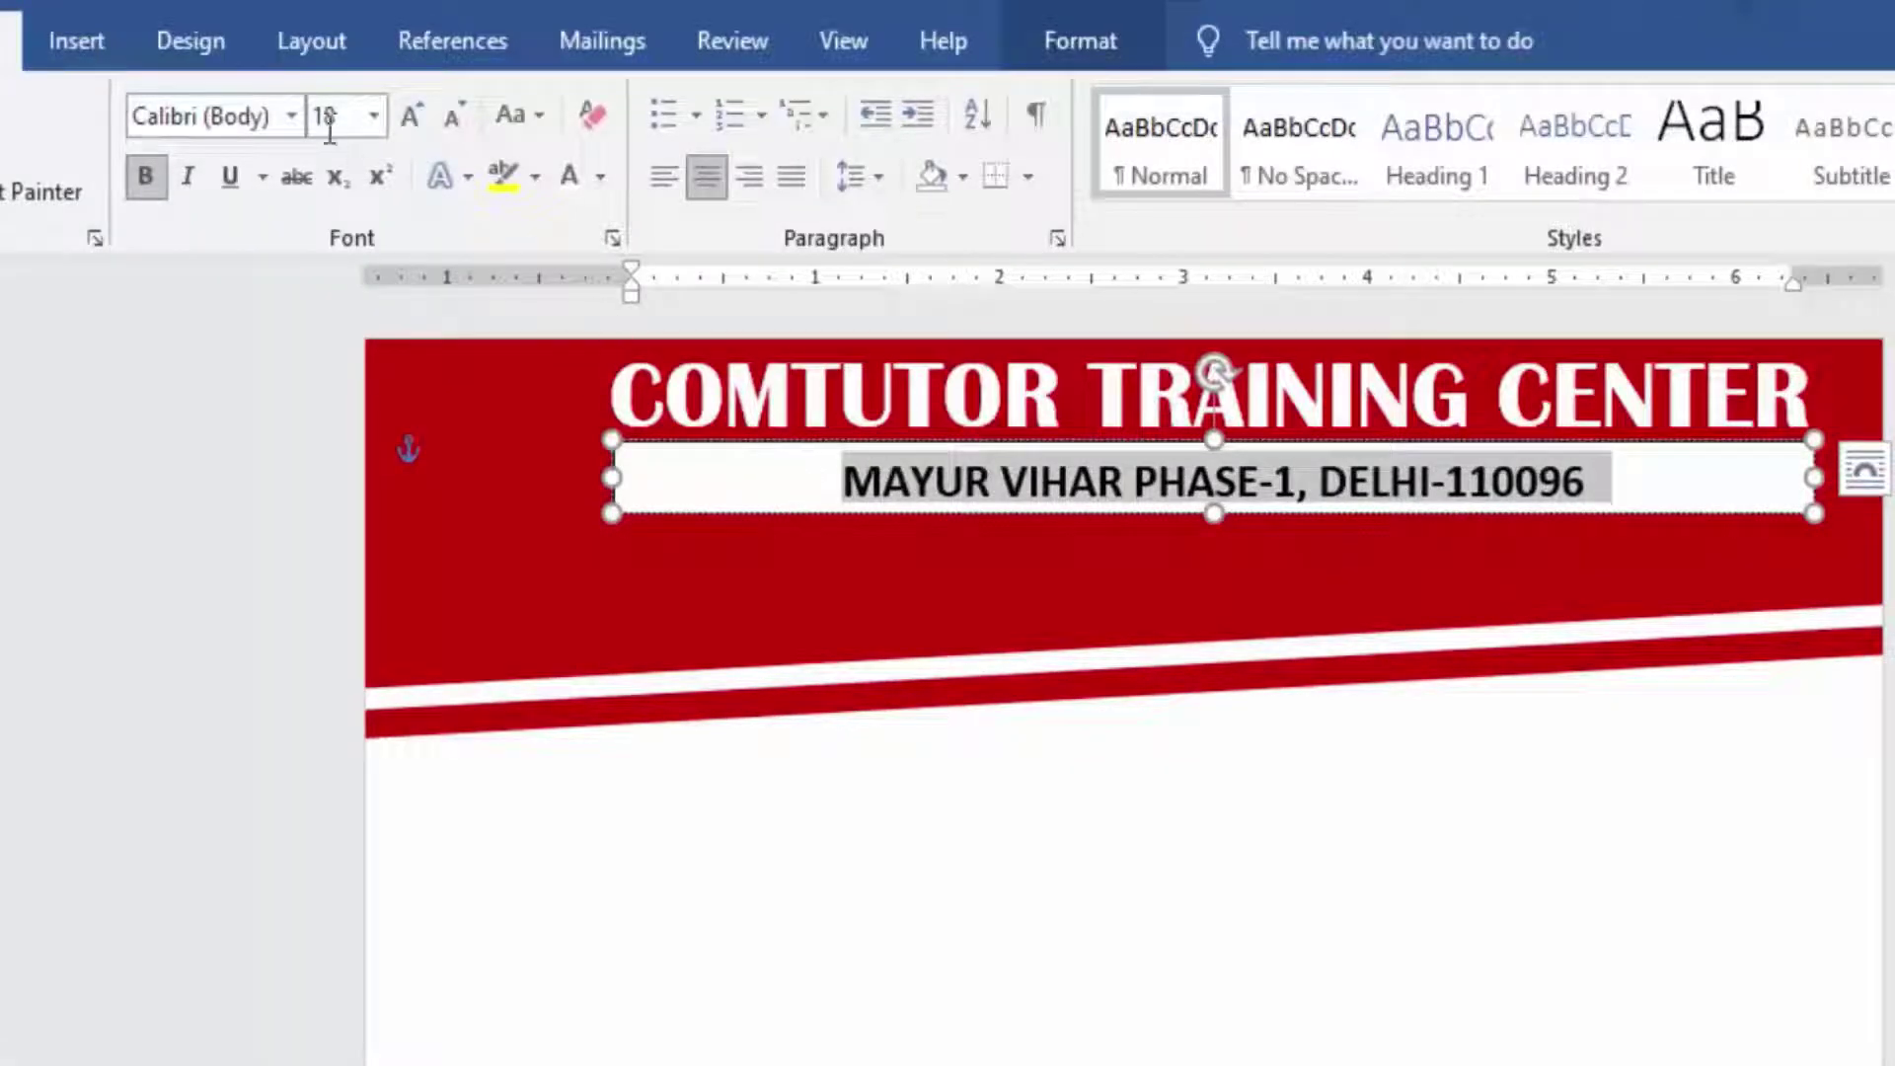
left_click(293, 120)
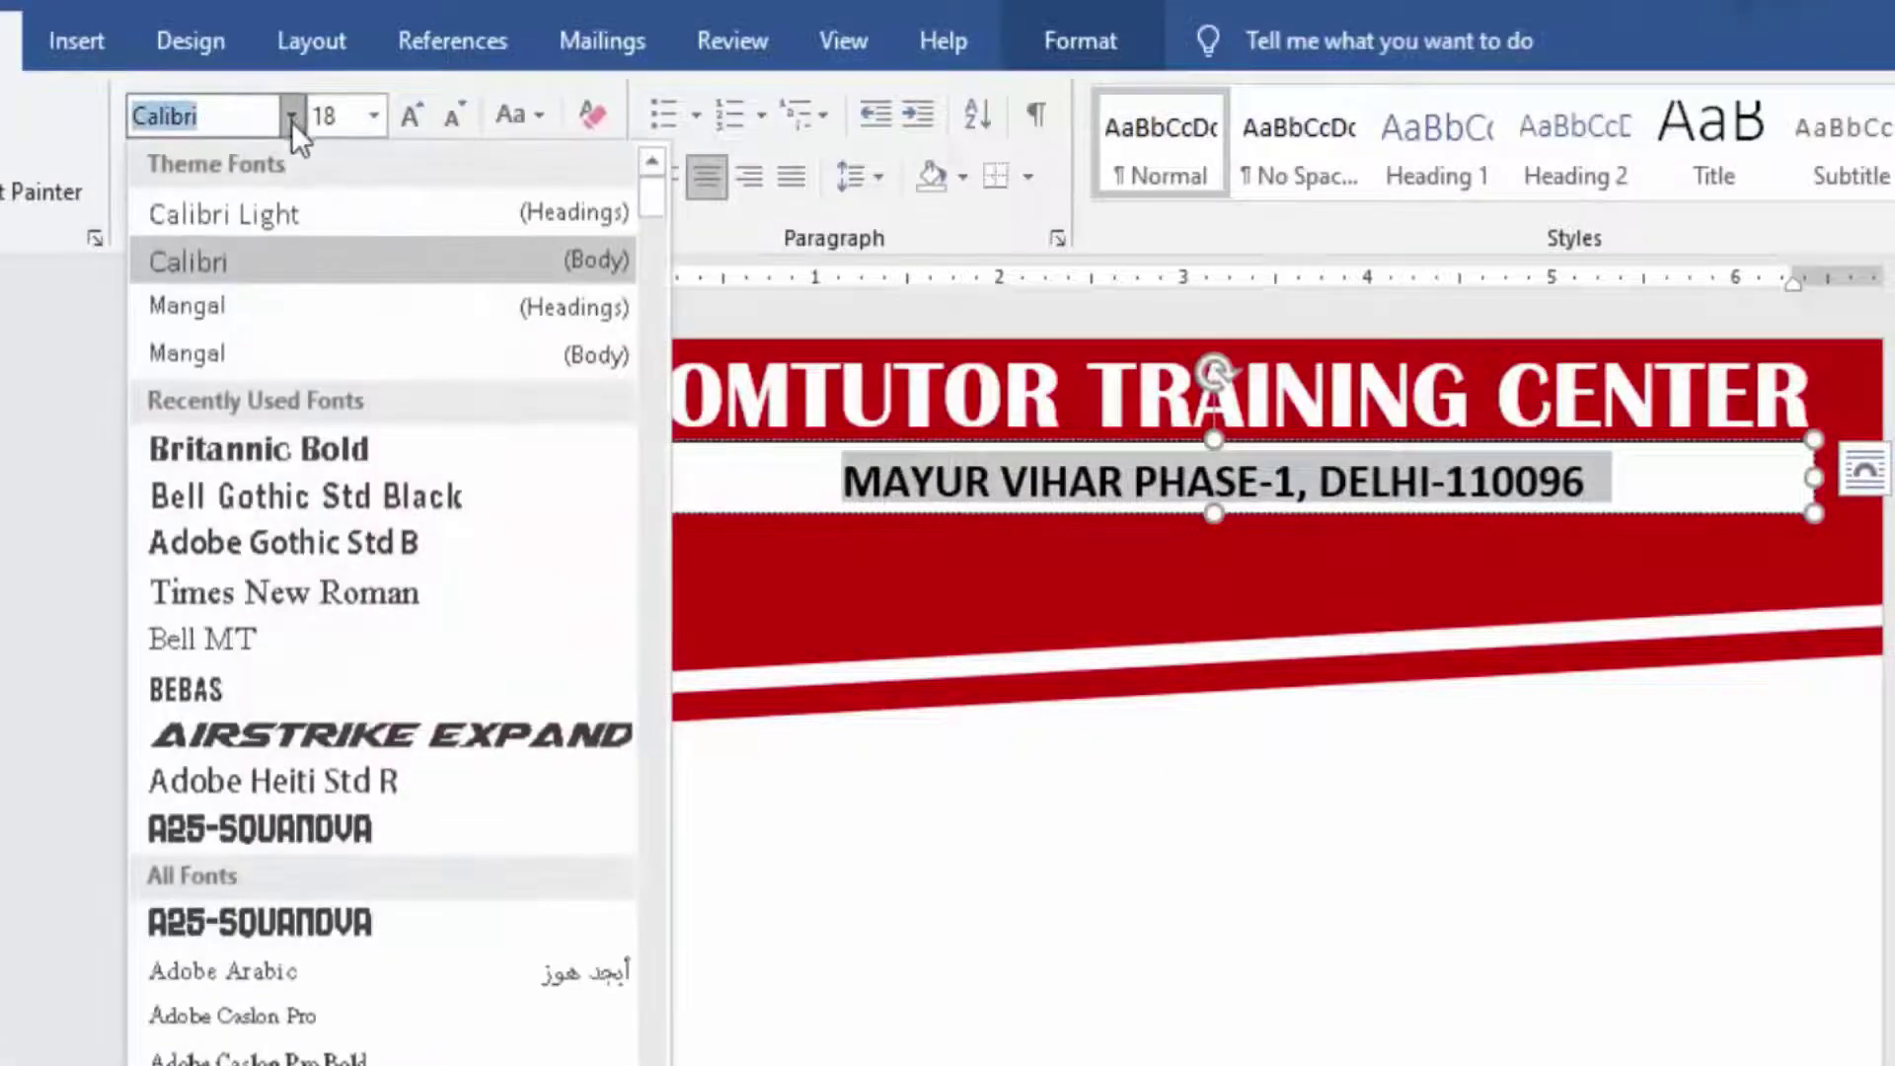
left_click(288, 495)
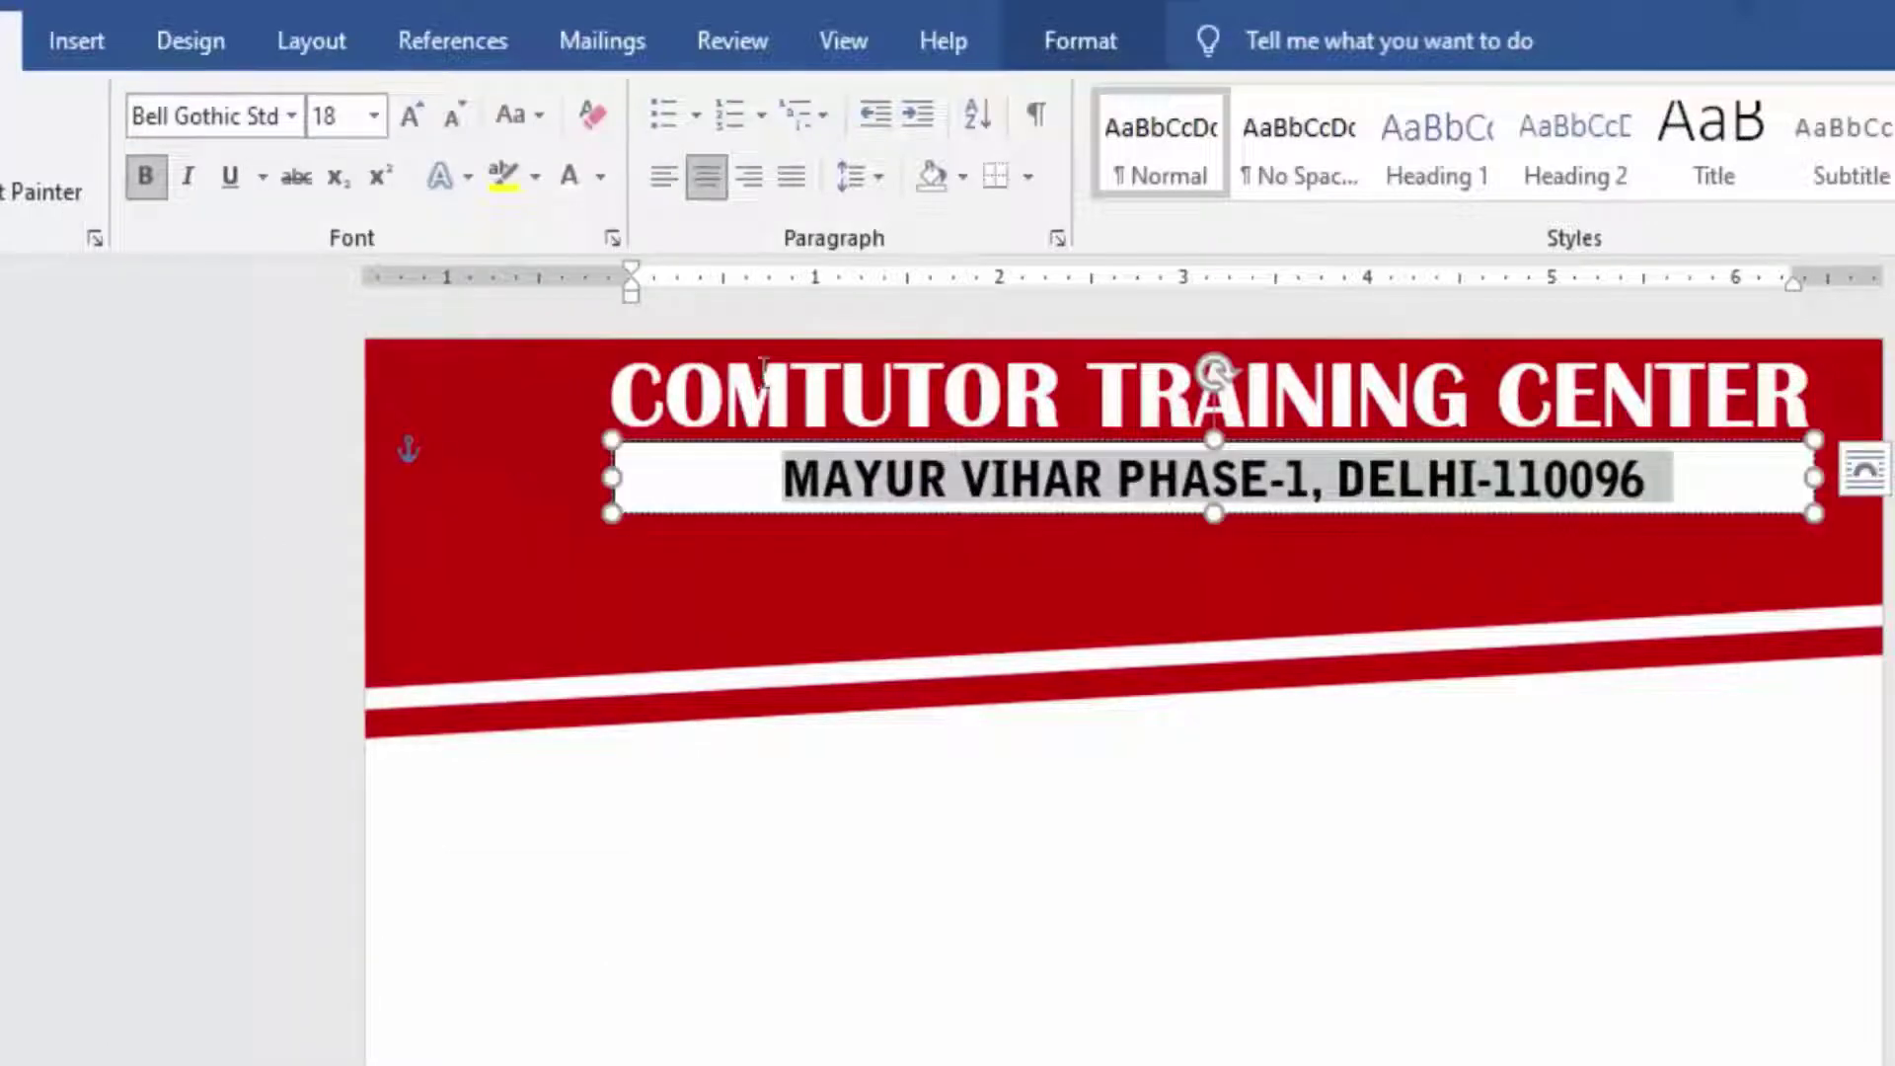
- Remove the address box's outline and fill, and turn the address text white
left_click(1082, 45)
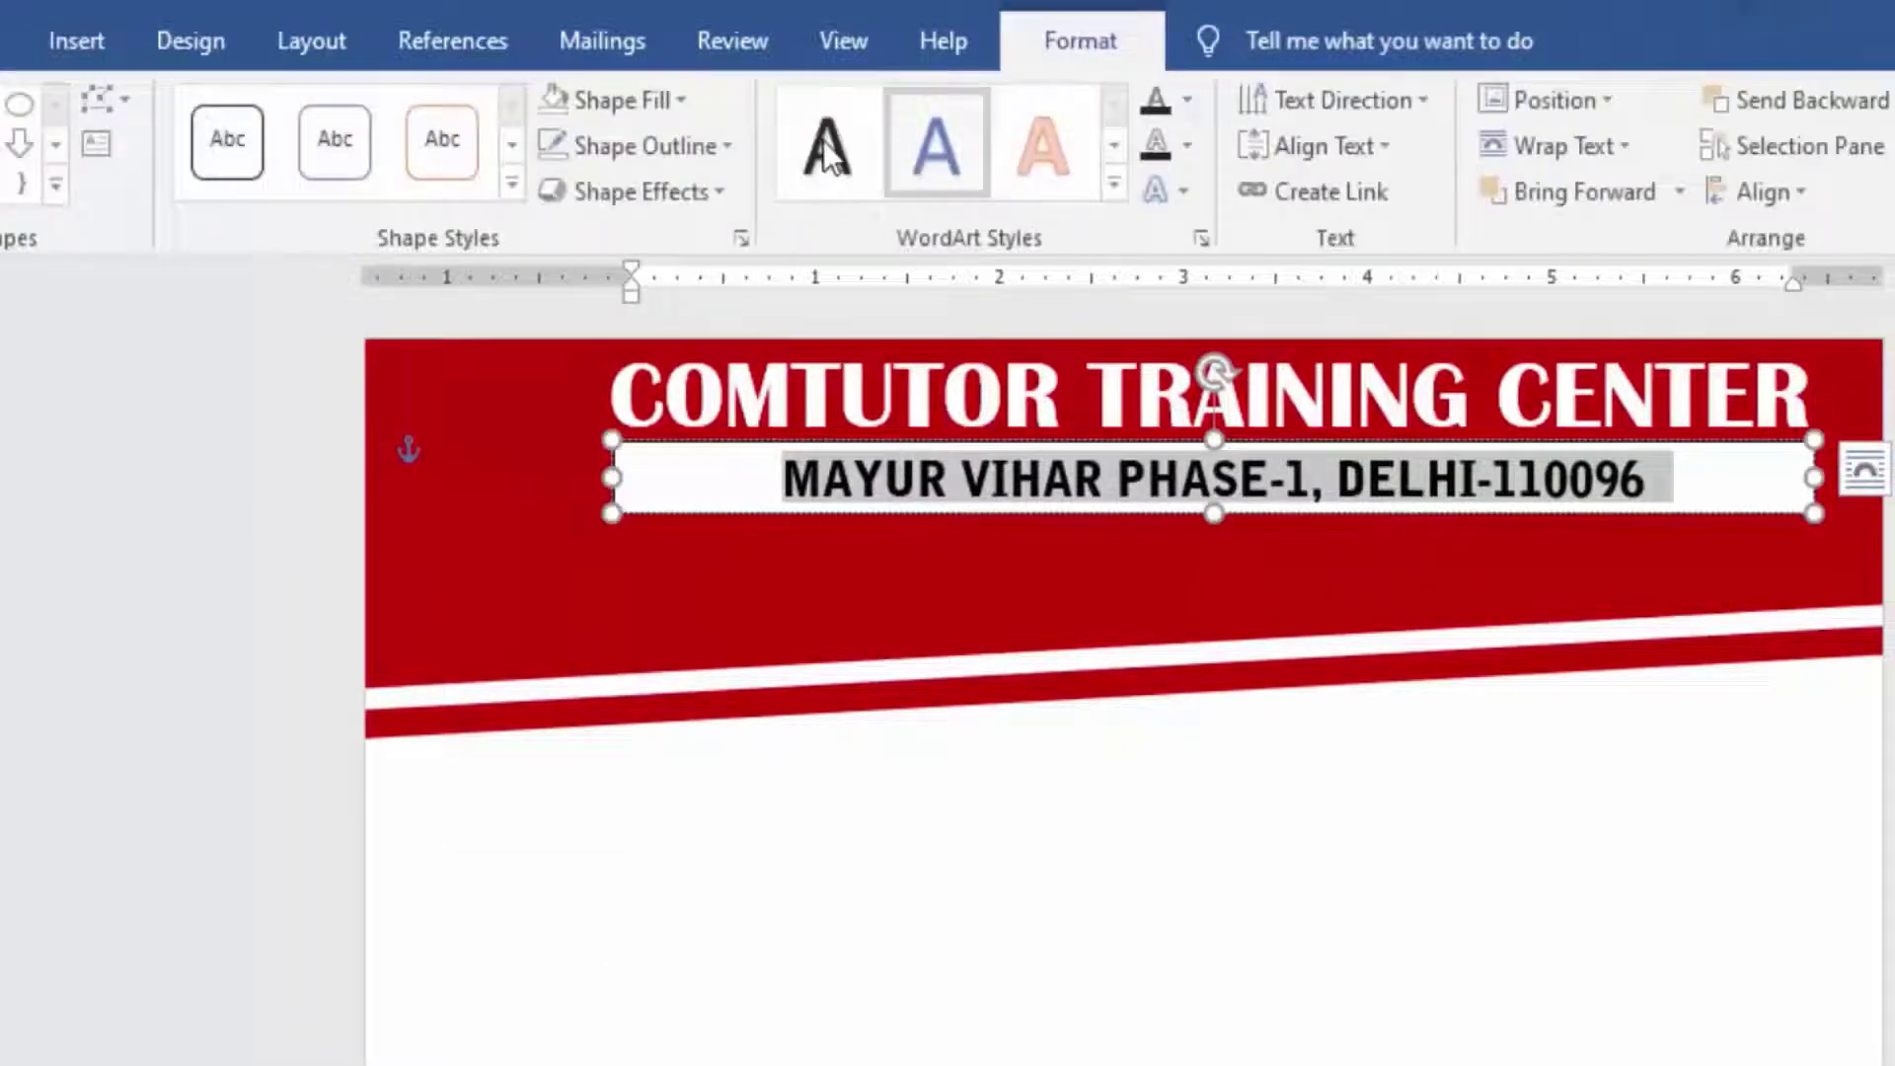
left_click(607, 158)
left_click(636, 492)
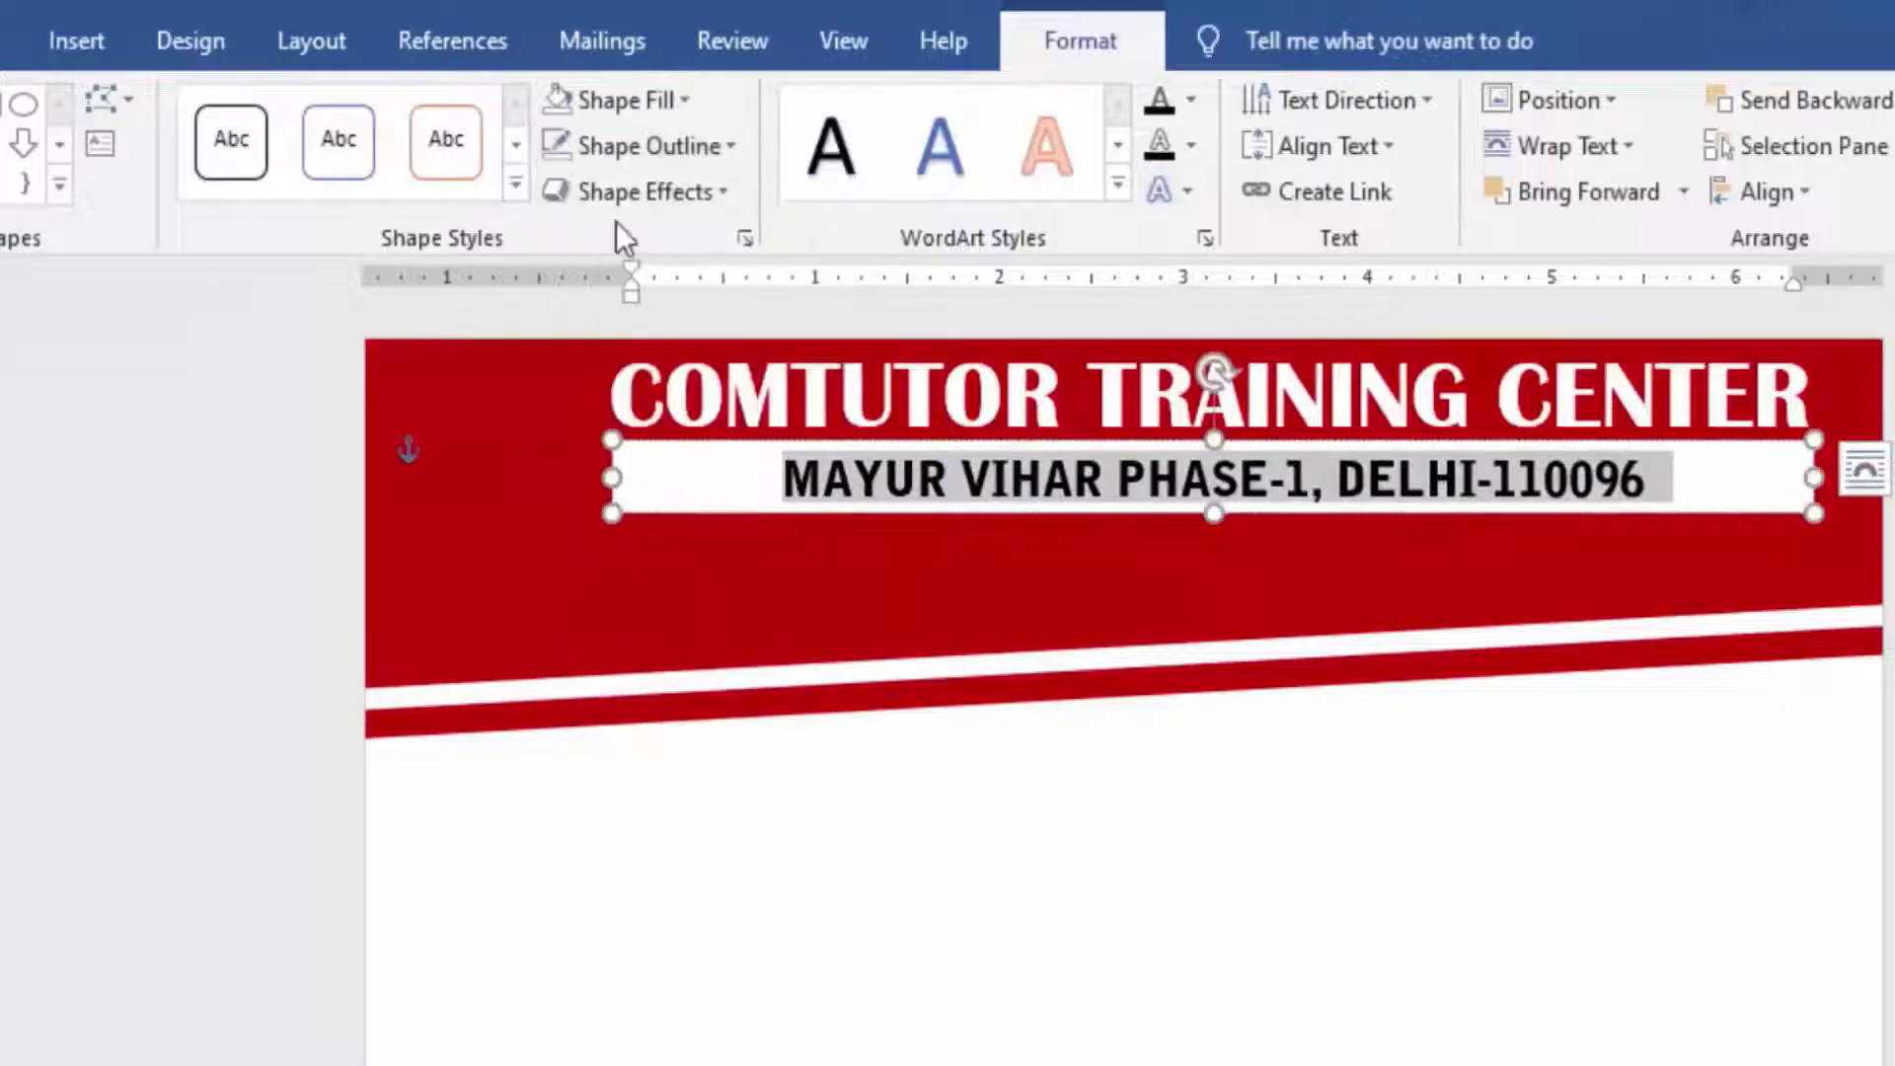
left_click(632, 99)
left_click(634, 450)
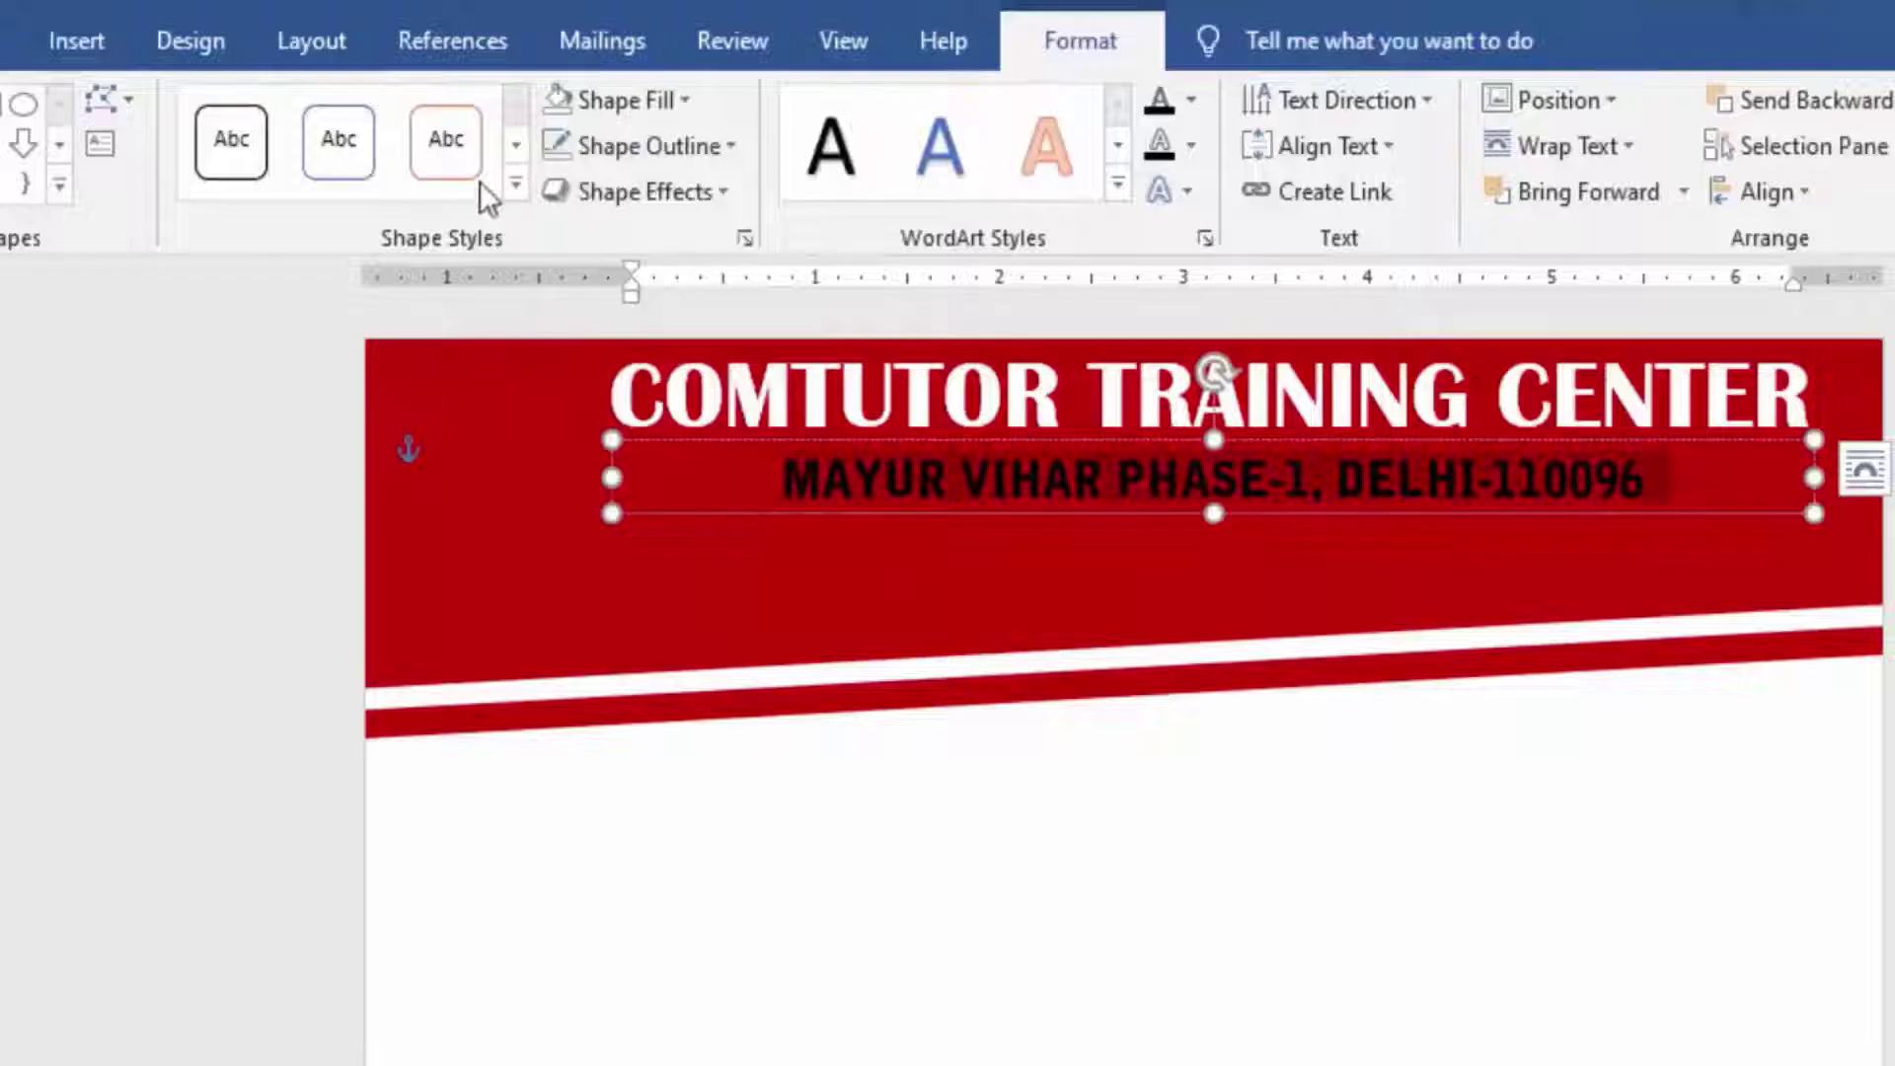
left_click(12, 40)
left_click(570, 177)
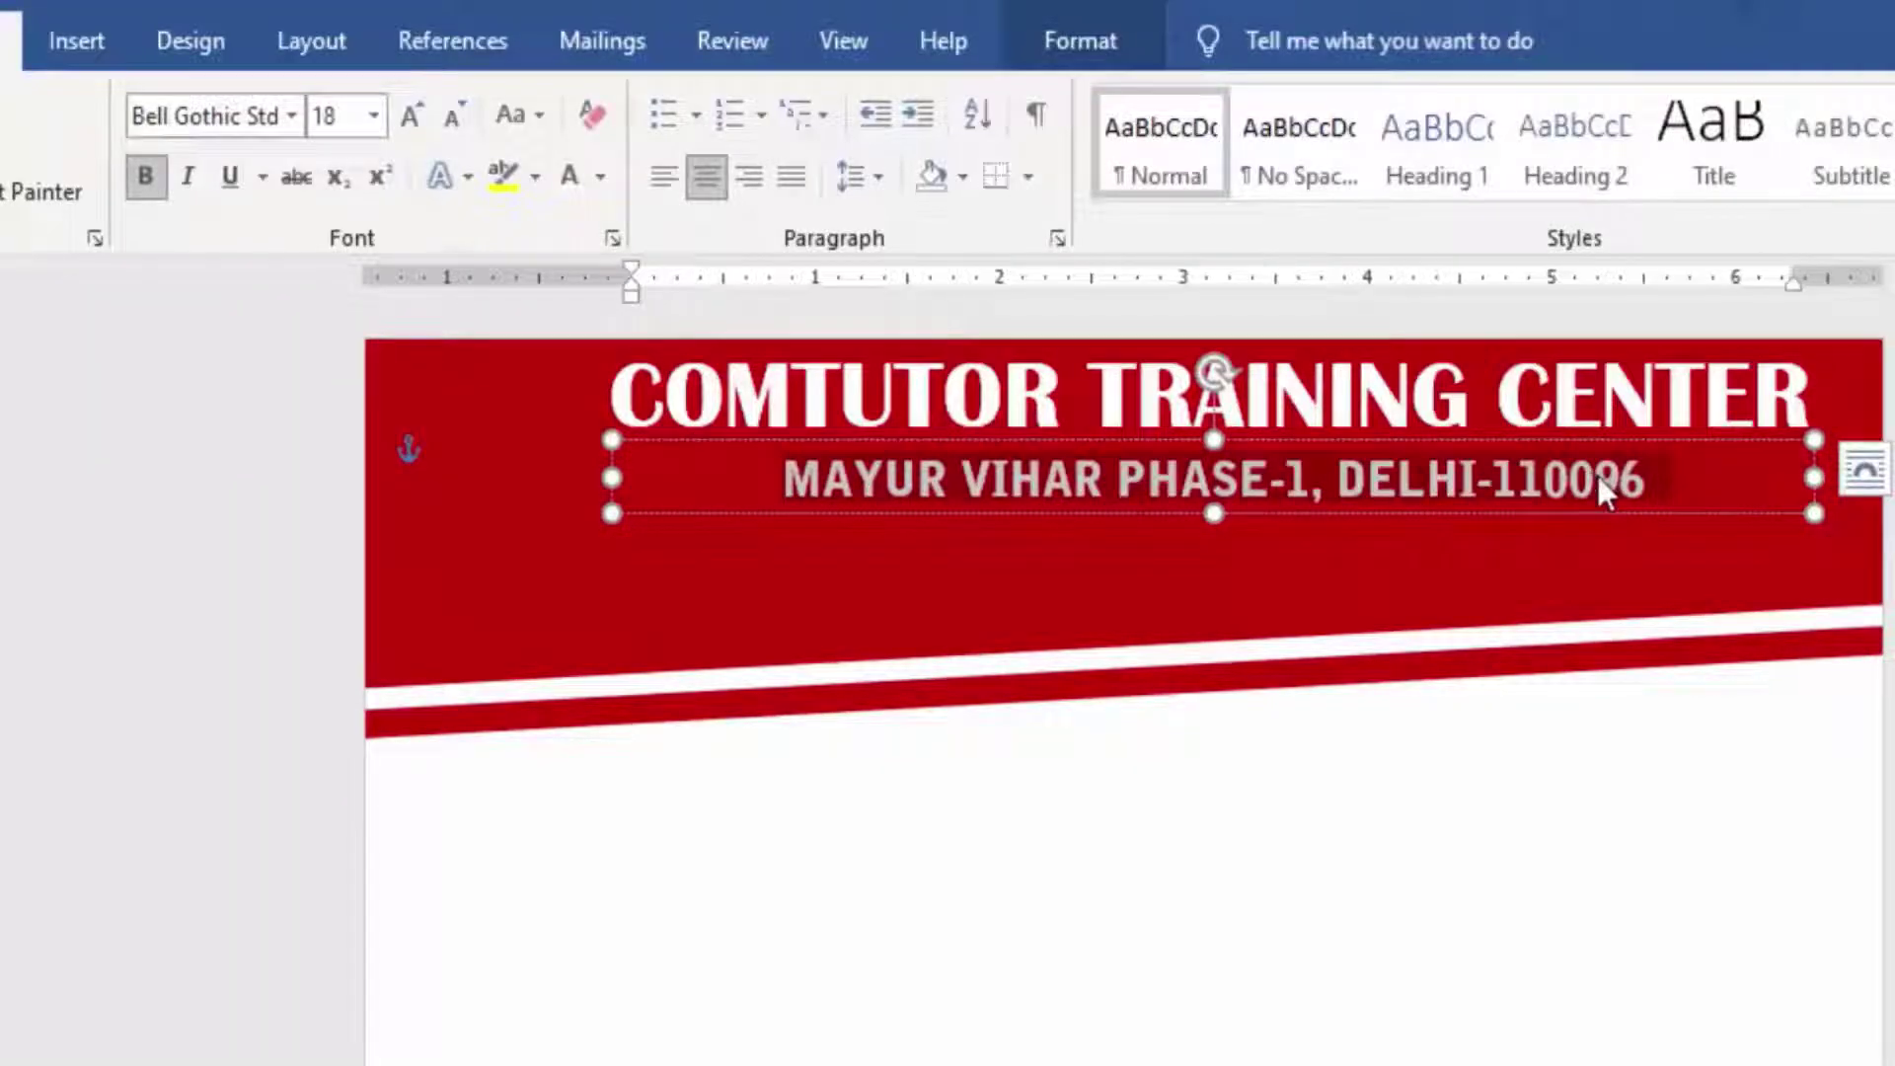
left_click(1641, 482)
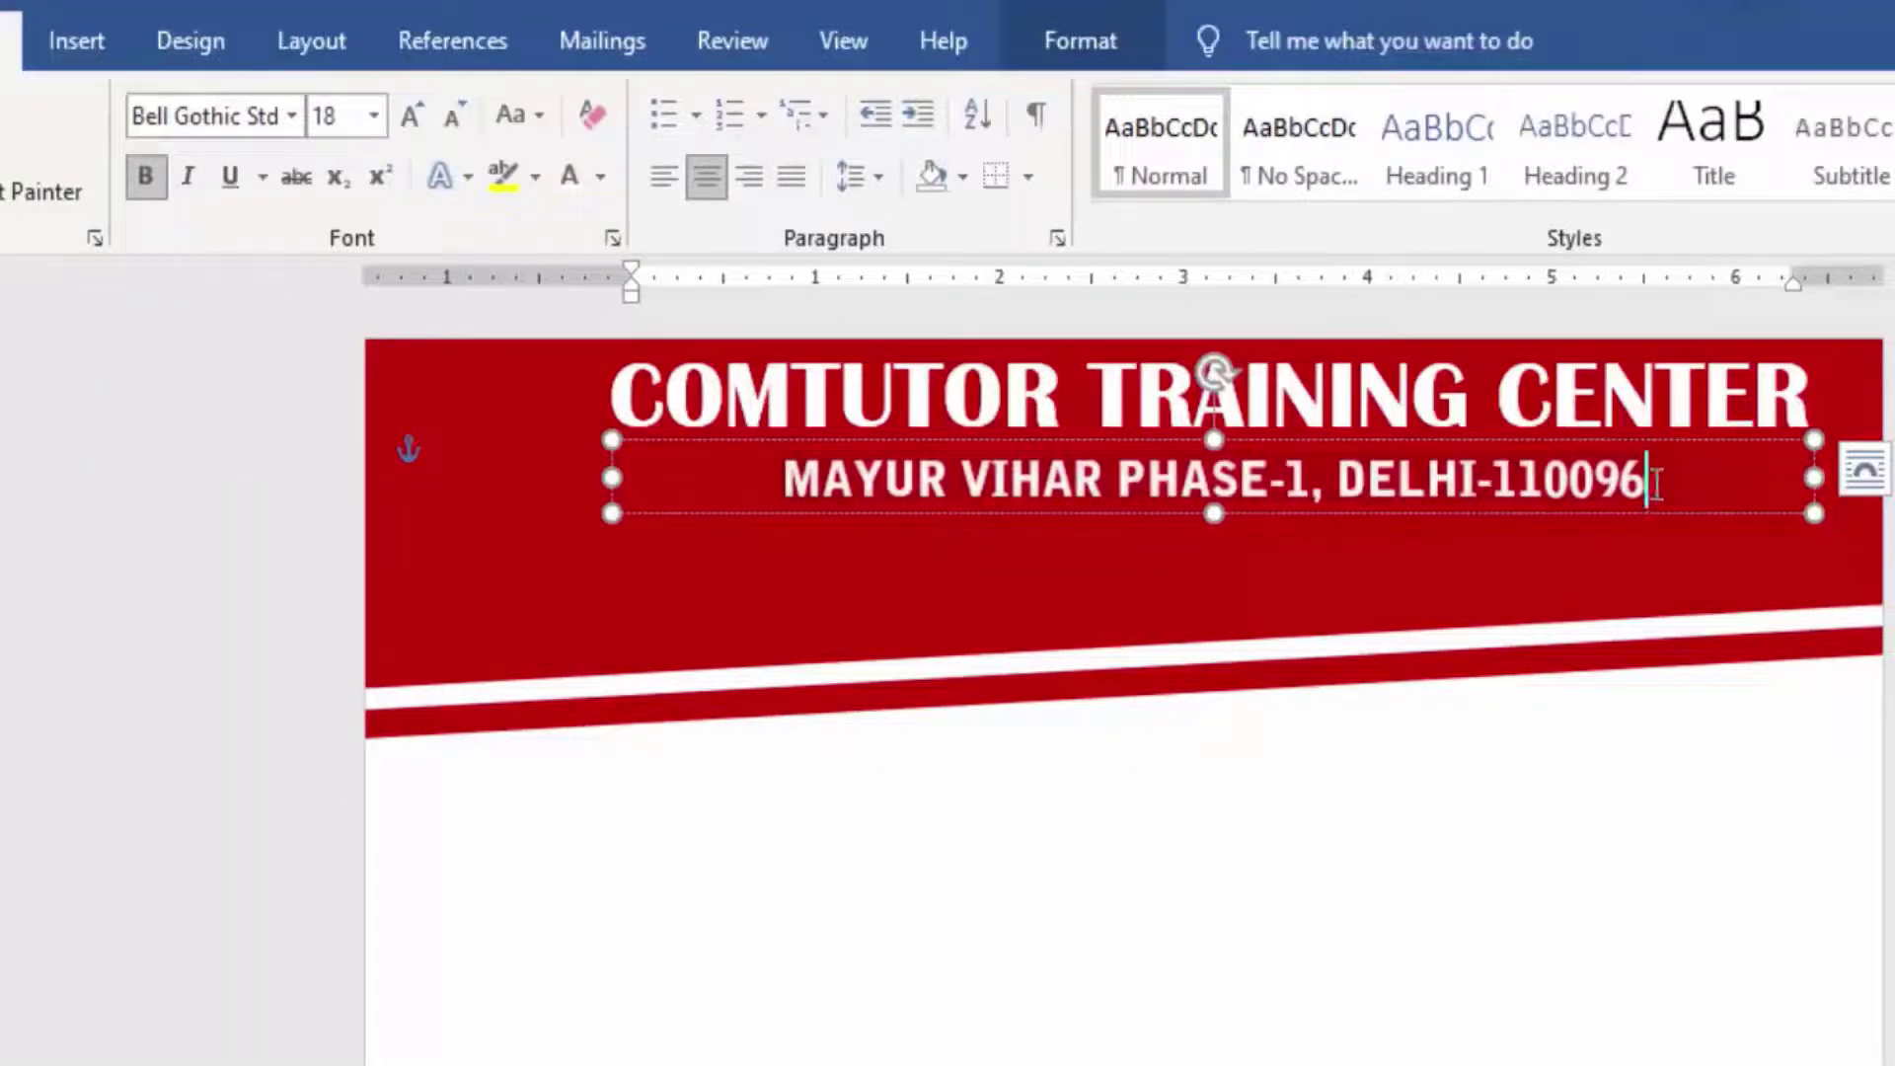
left_click(1380, 555)
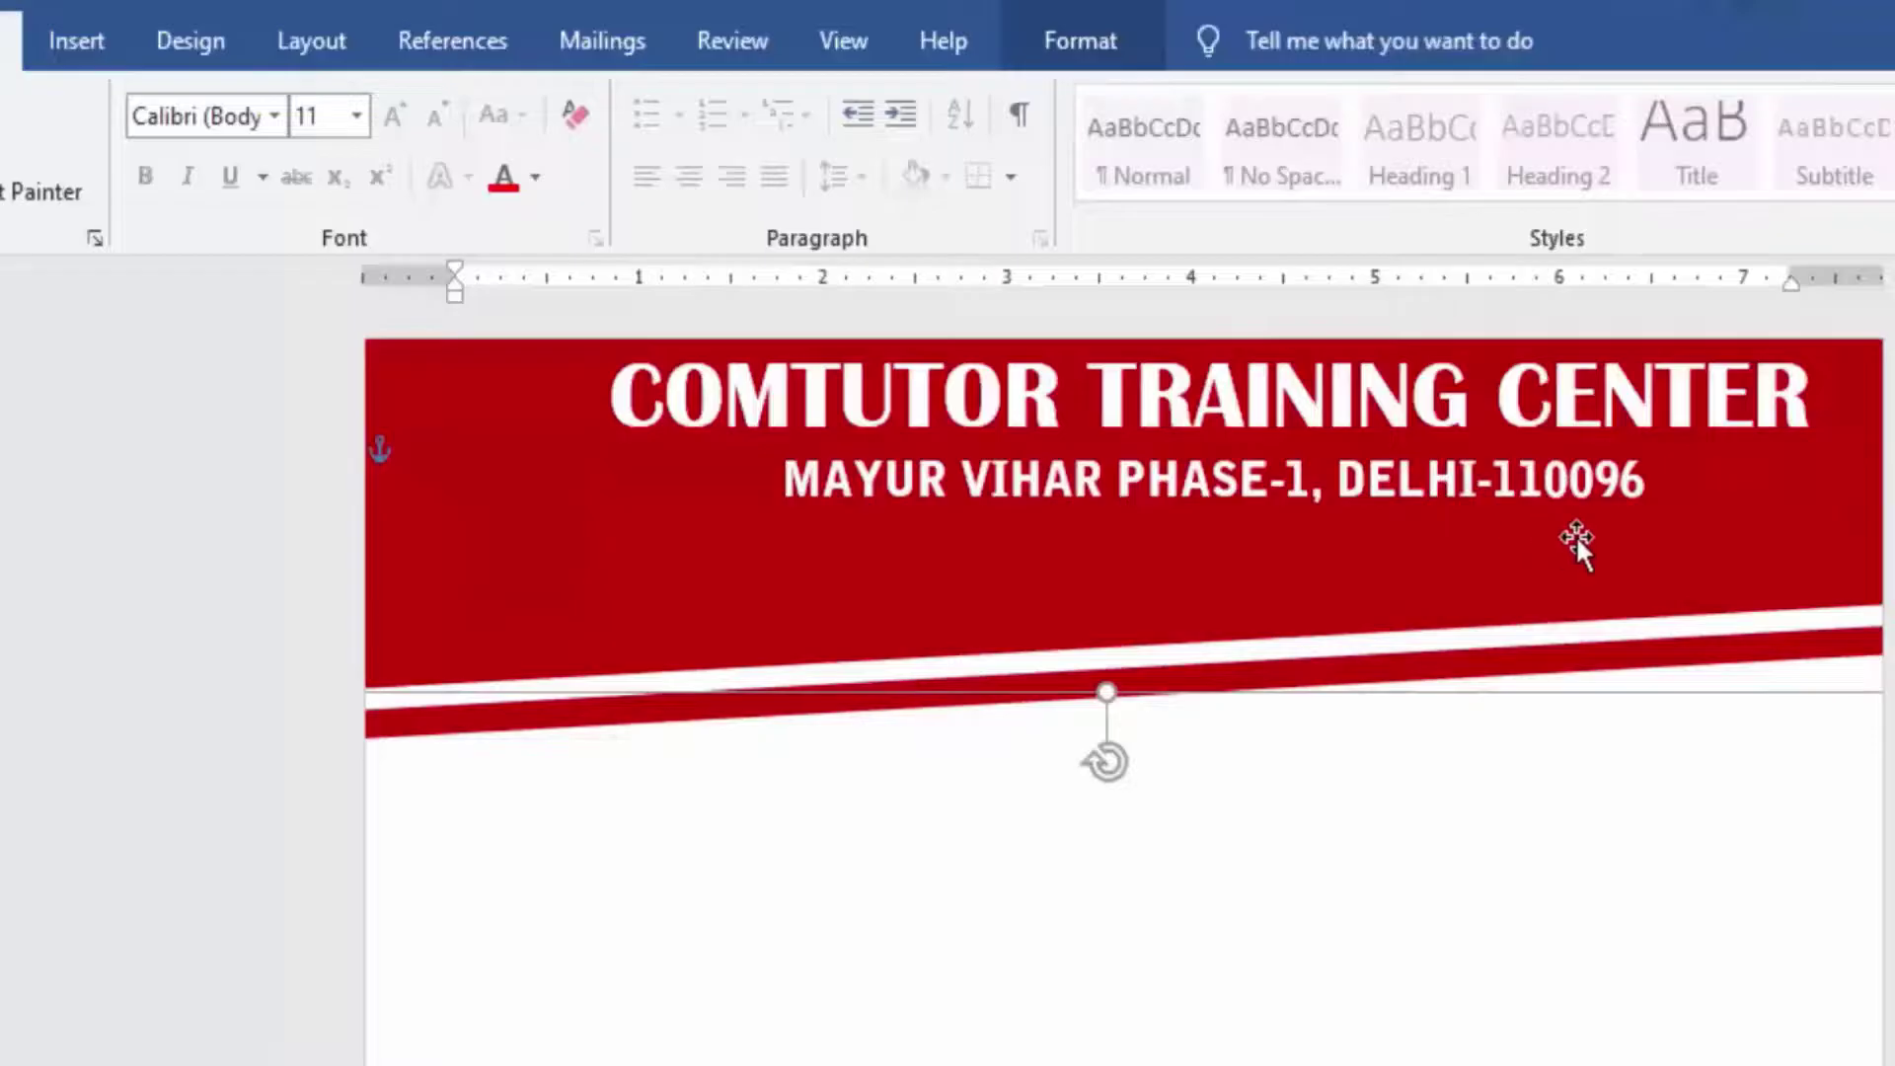
- Draw a text box under the address with the GST number left and the mobile number right
left_click(76, 40)
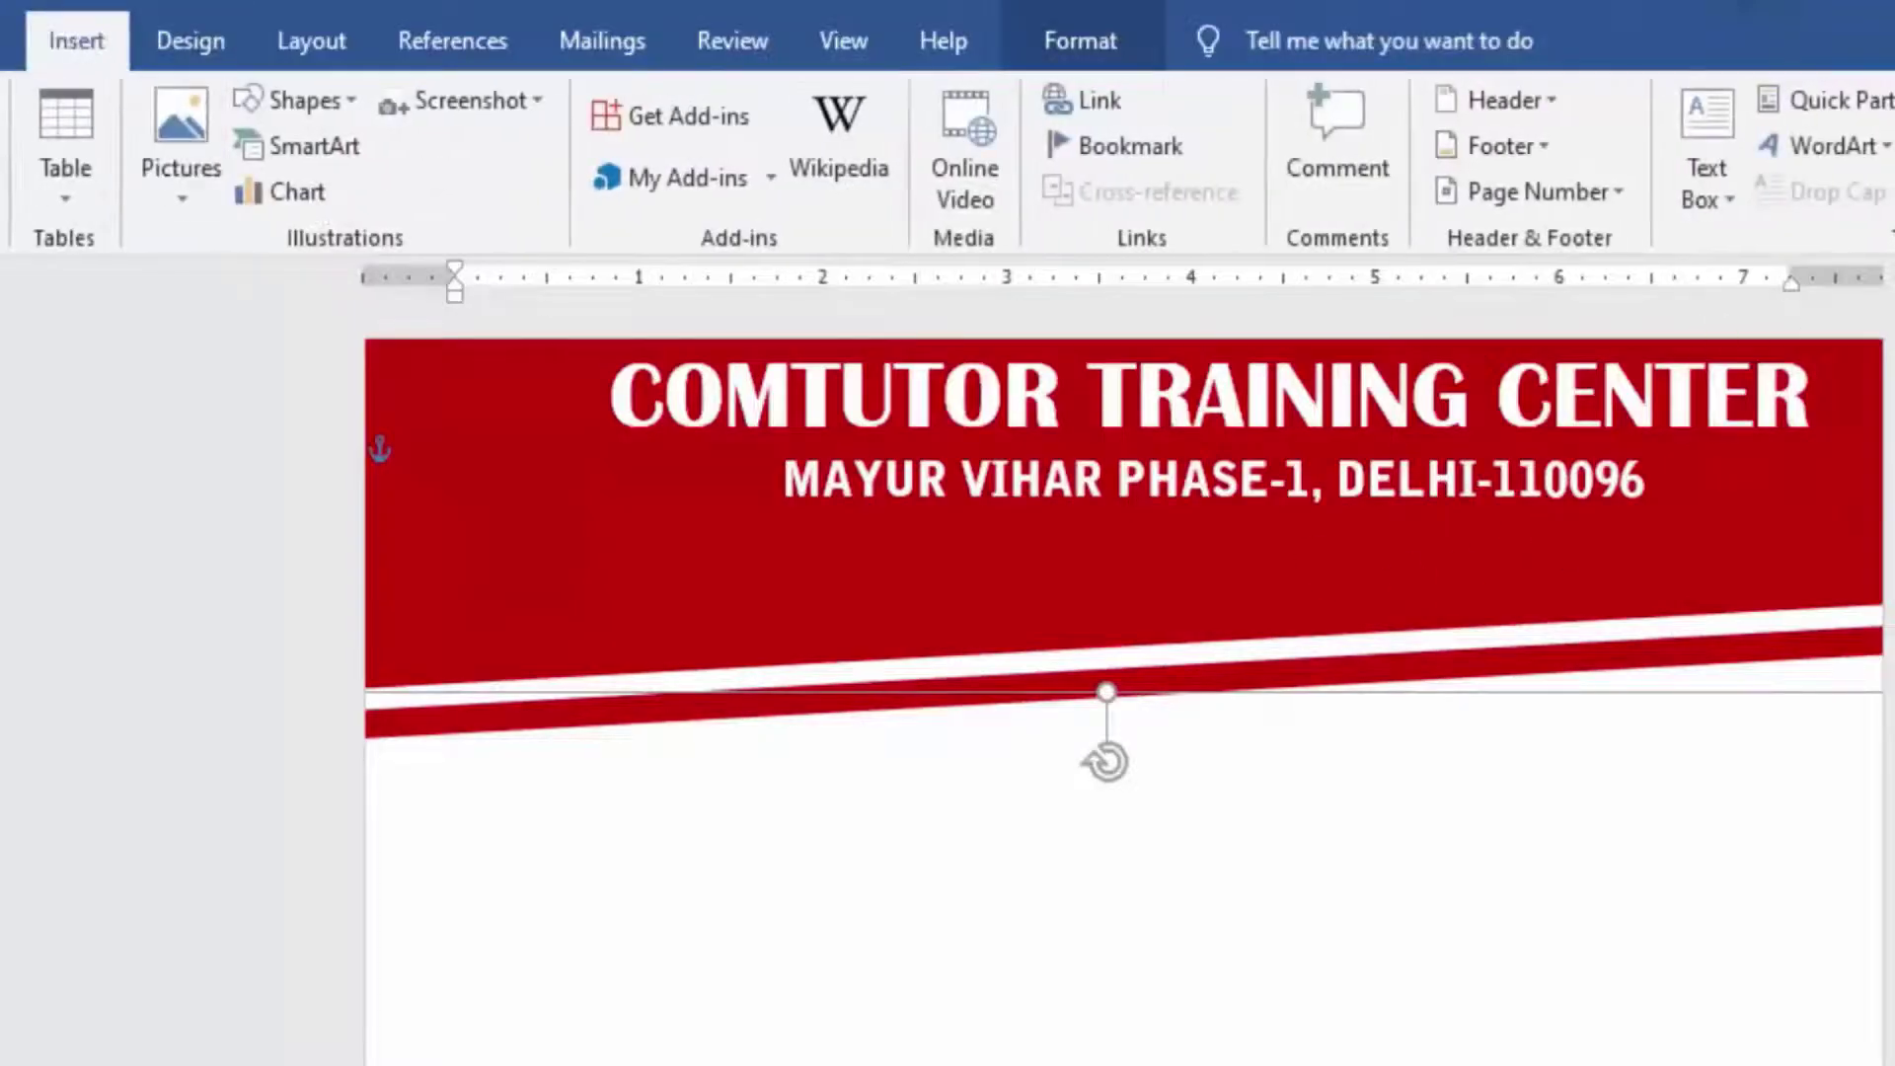
left_click(296, 99)
left_click(322, 195)
left_click_drag(624, 511, 1828, 572)
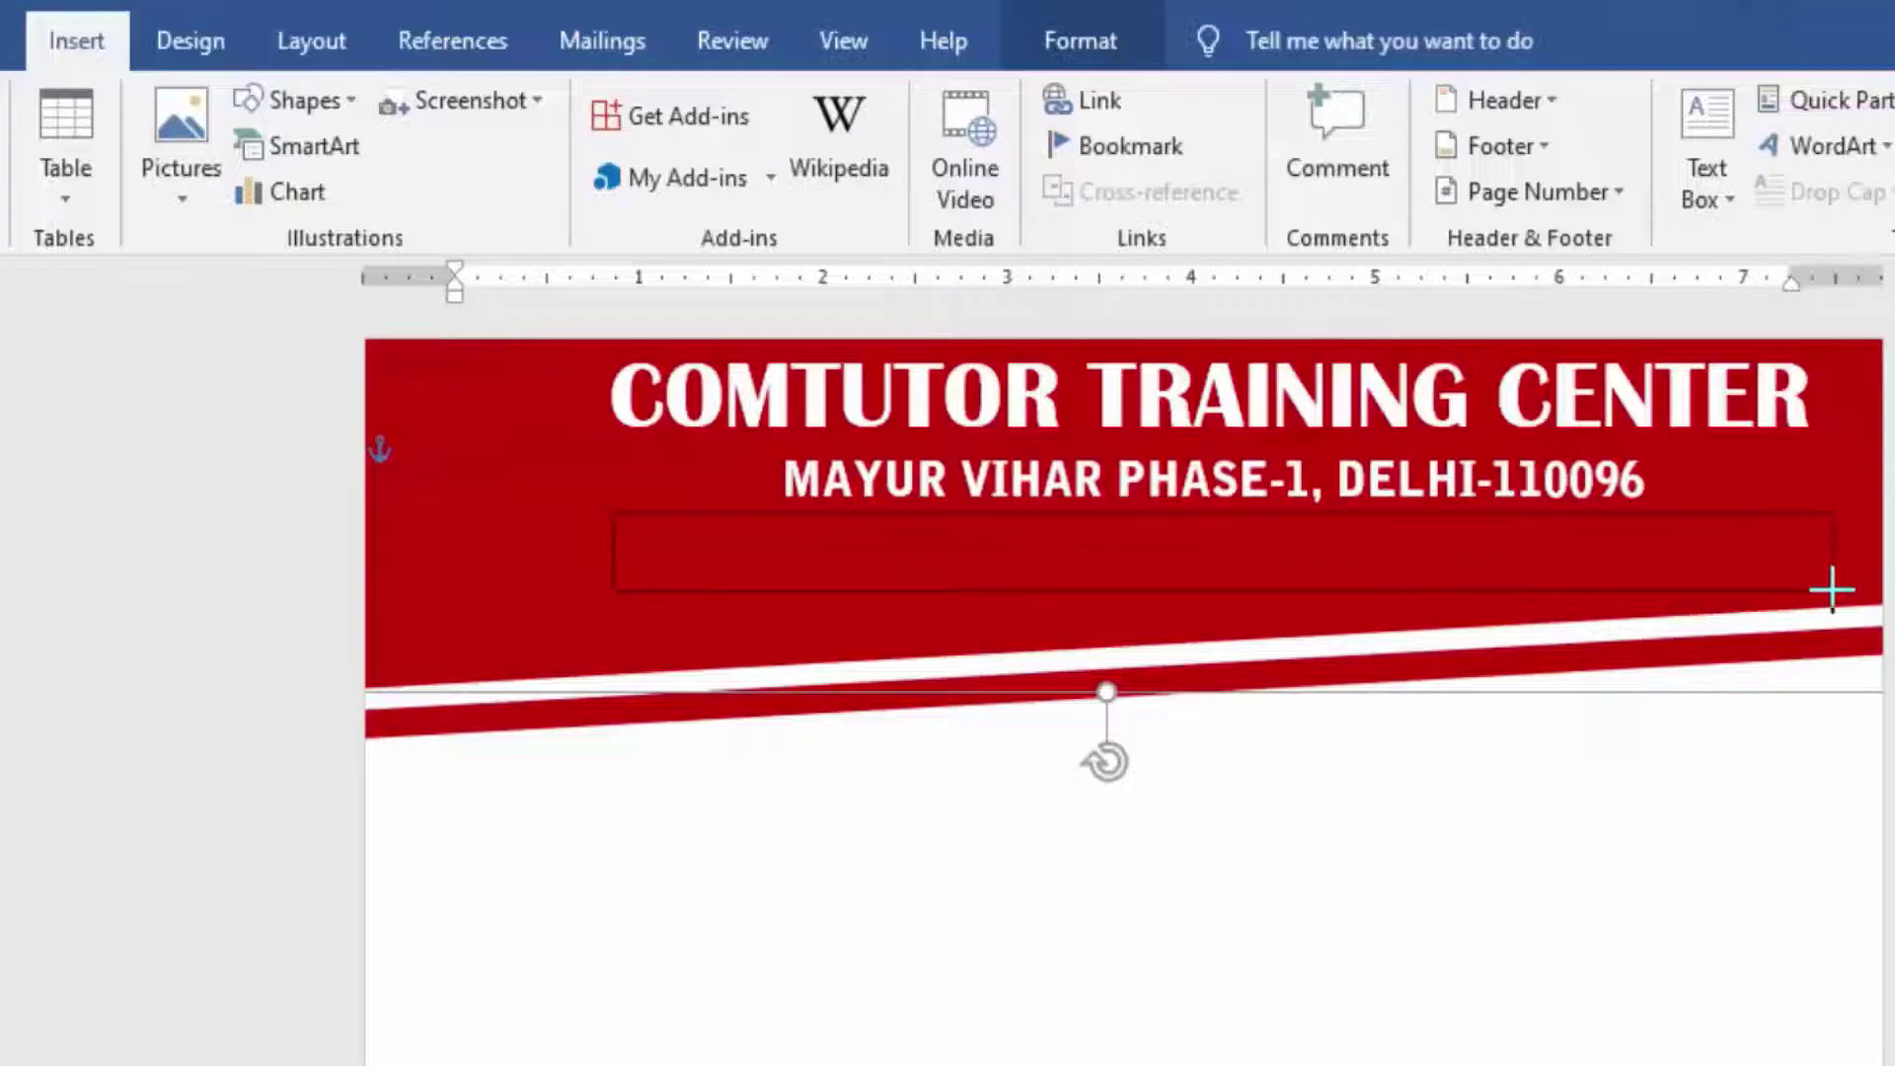
left_click_drag(1829, 574, 1832, 590)
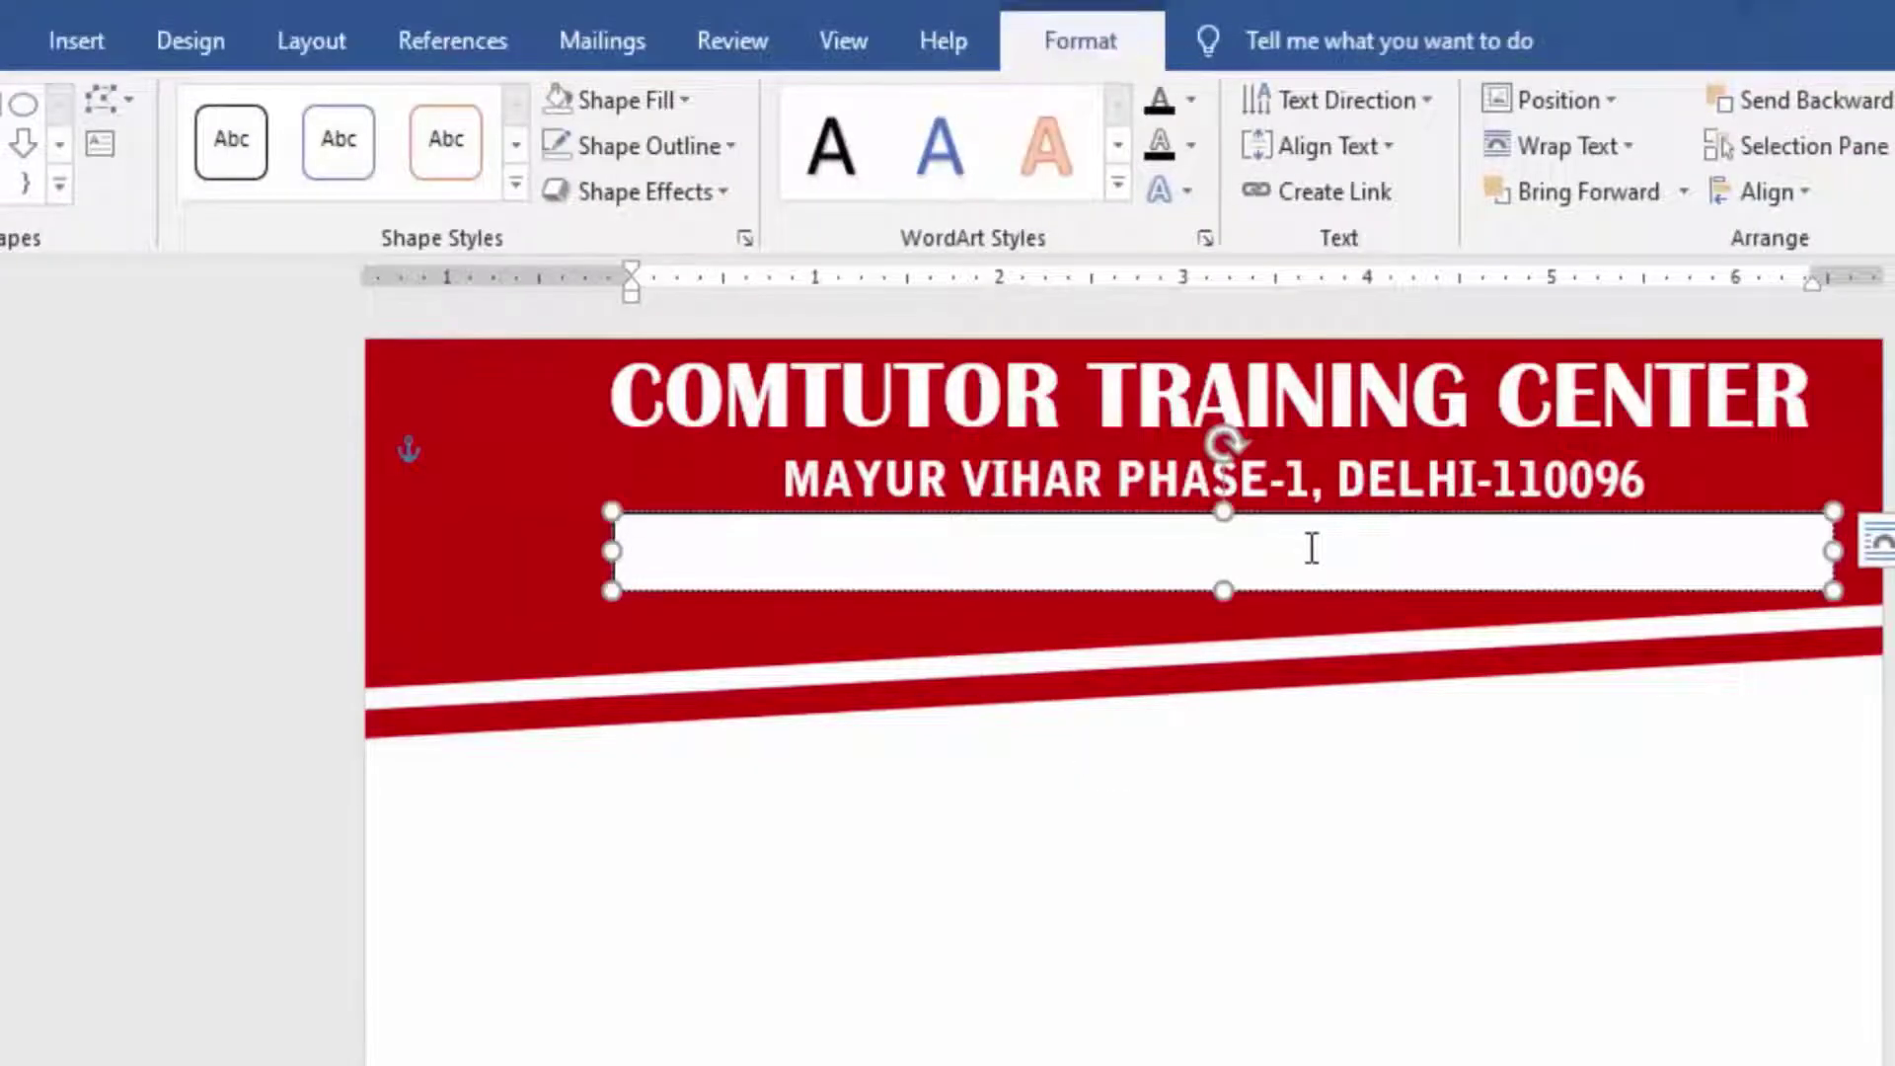
type("GST NO. ABCD1")
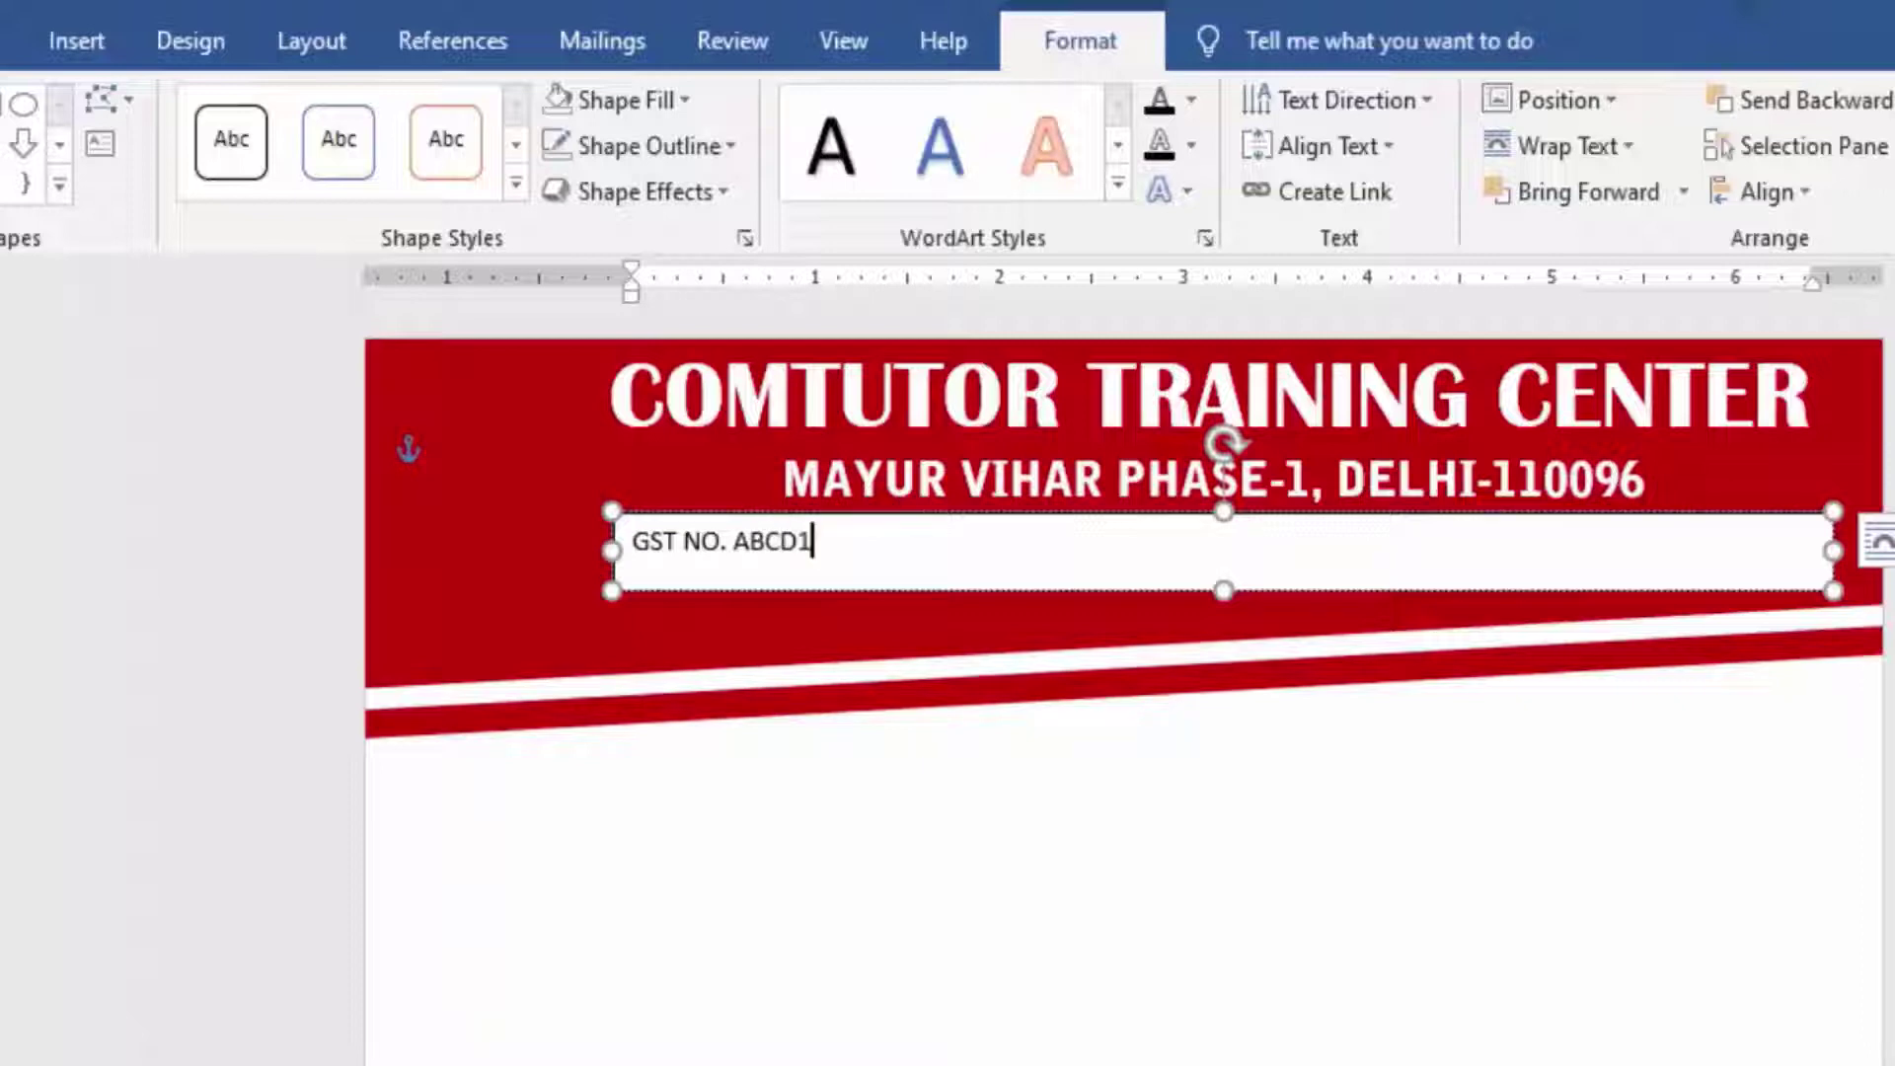
type("789")
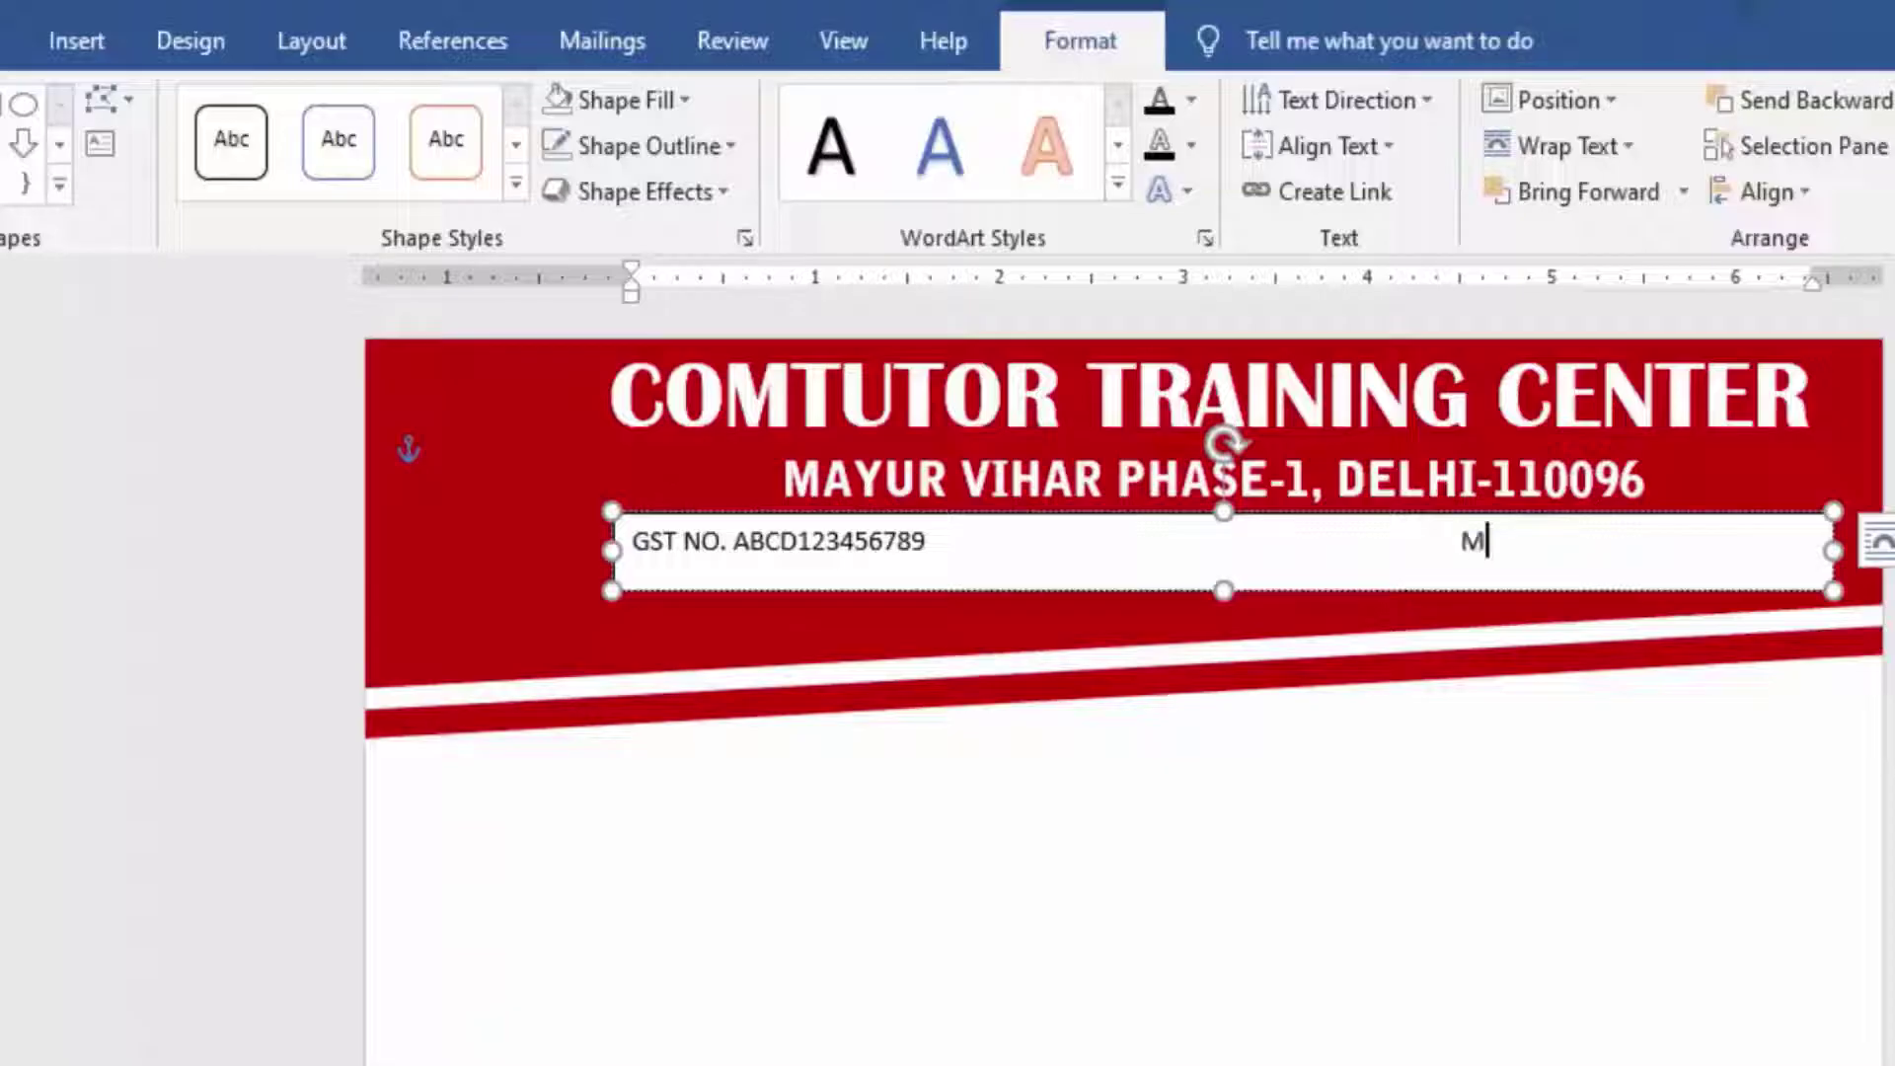
type("76543210")
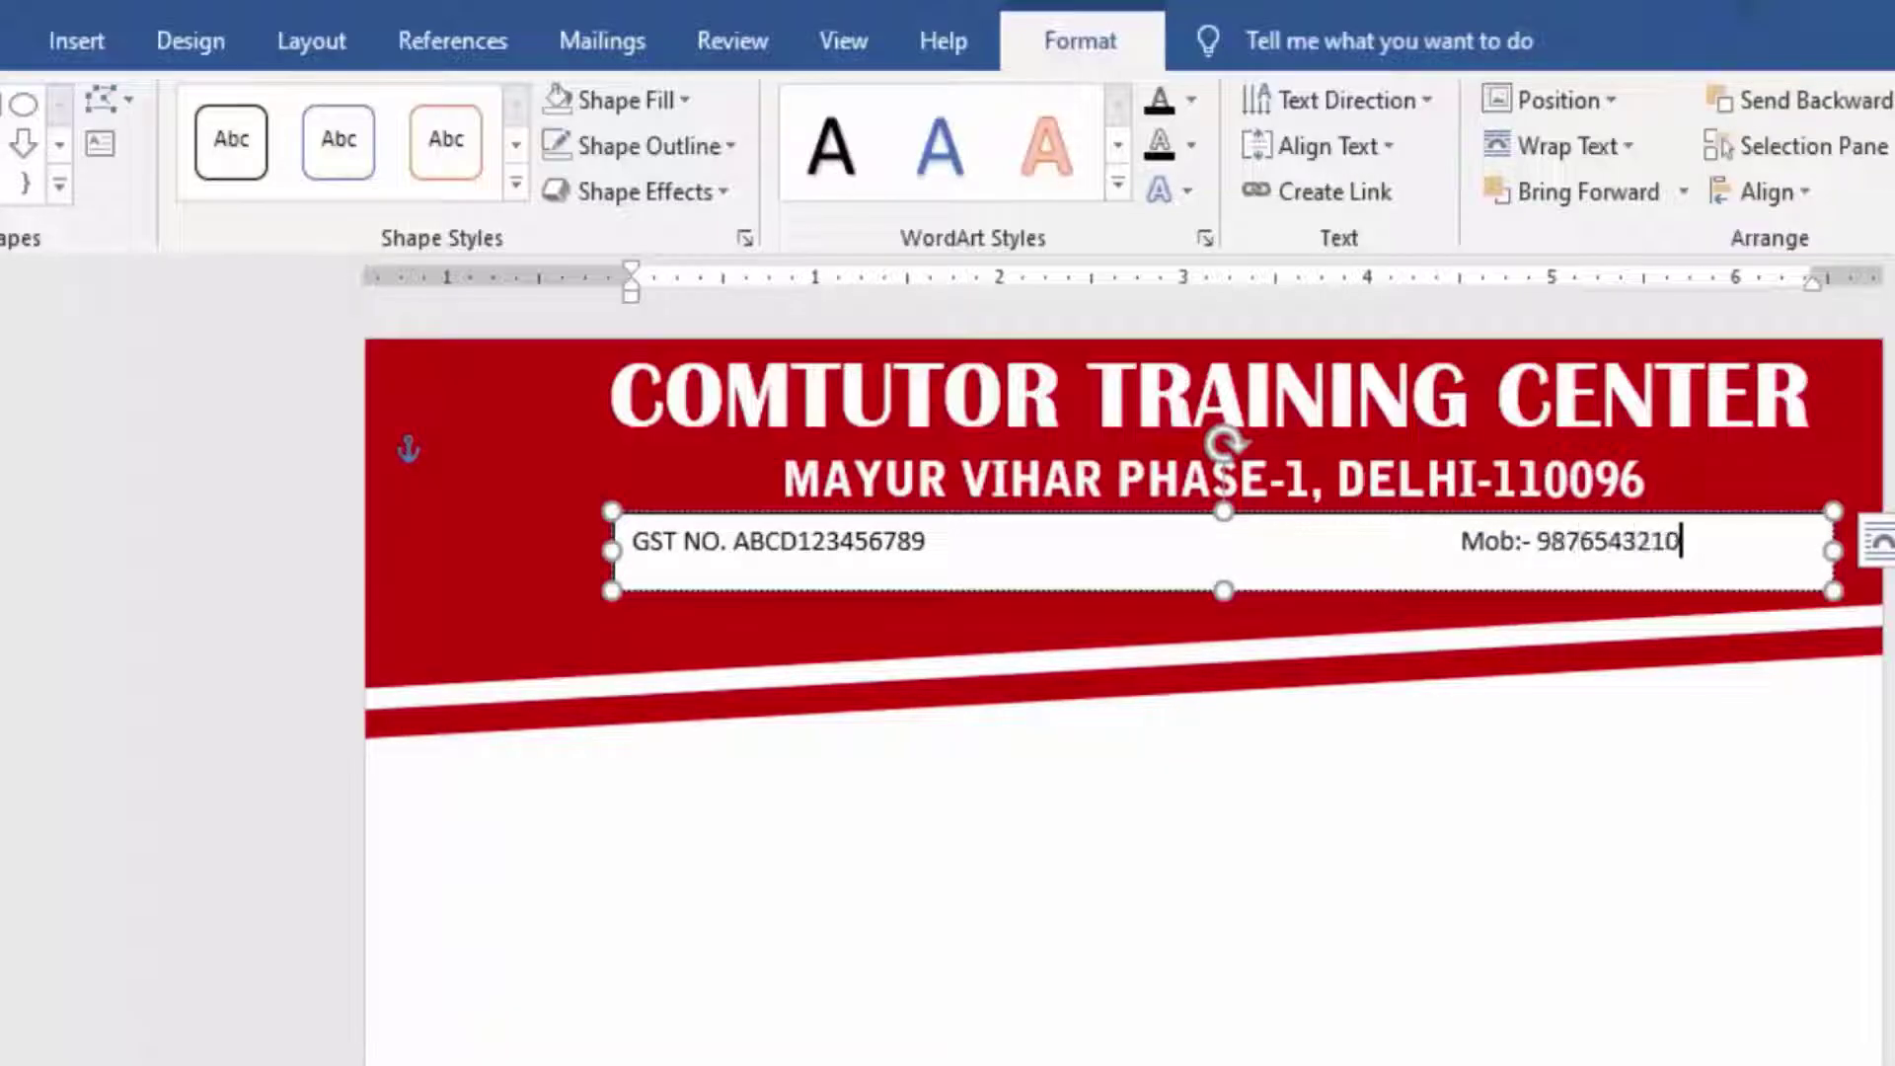
triple_click(848, 553)
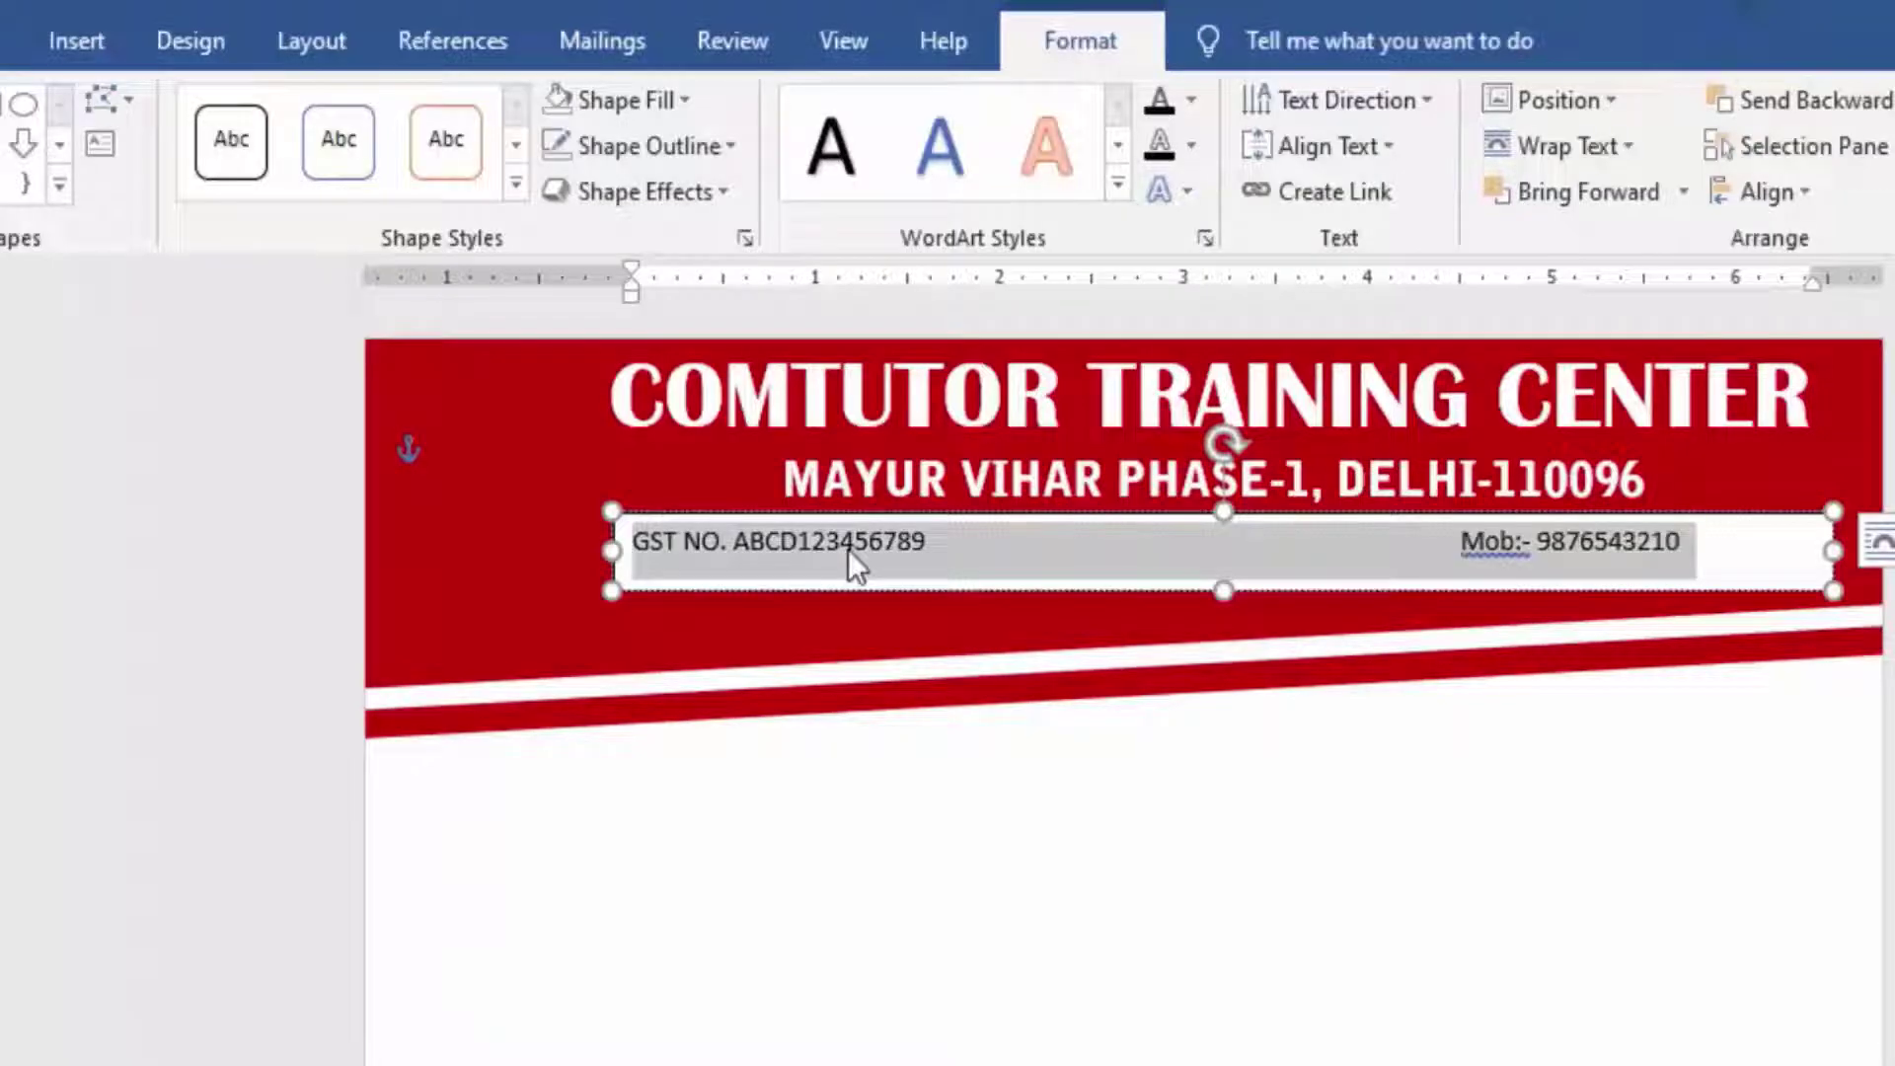
- Remove the outline and fill from the GST and mobile text box
left_click(11, 40)
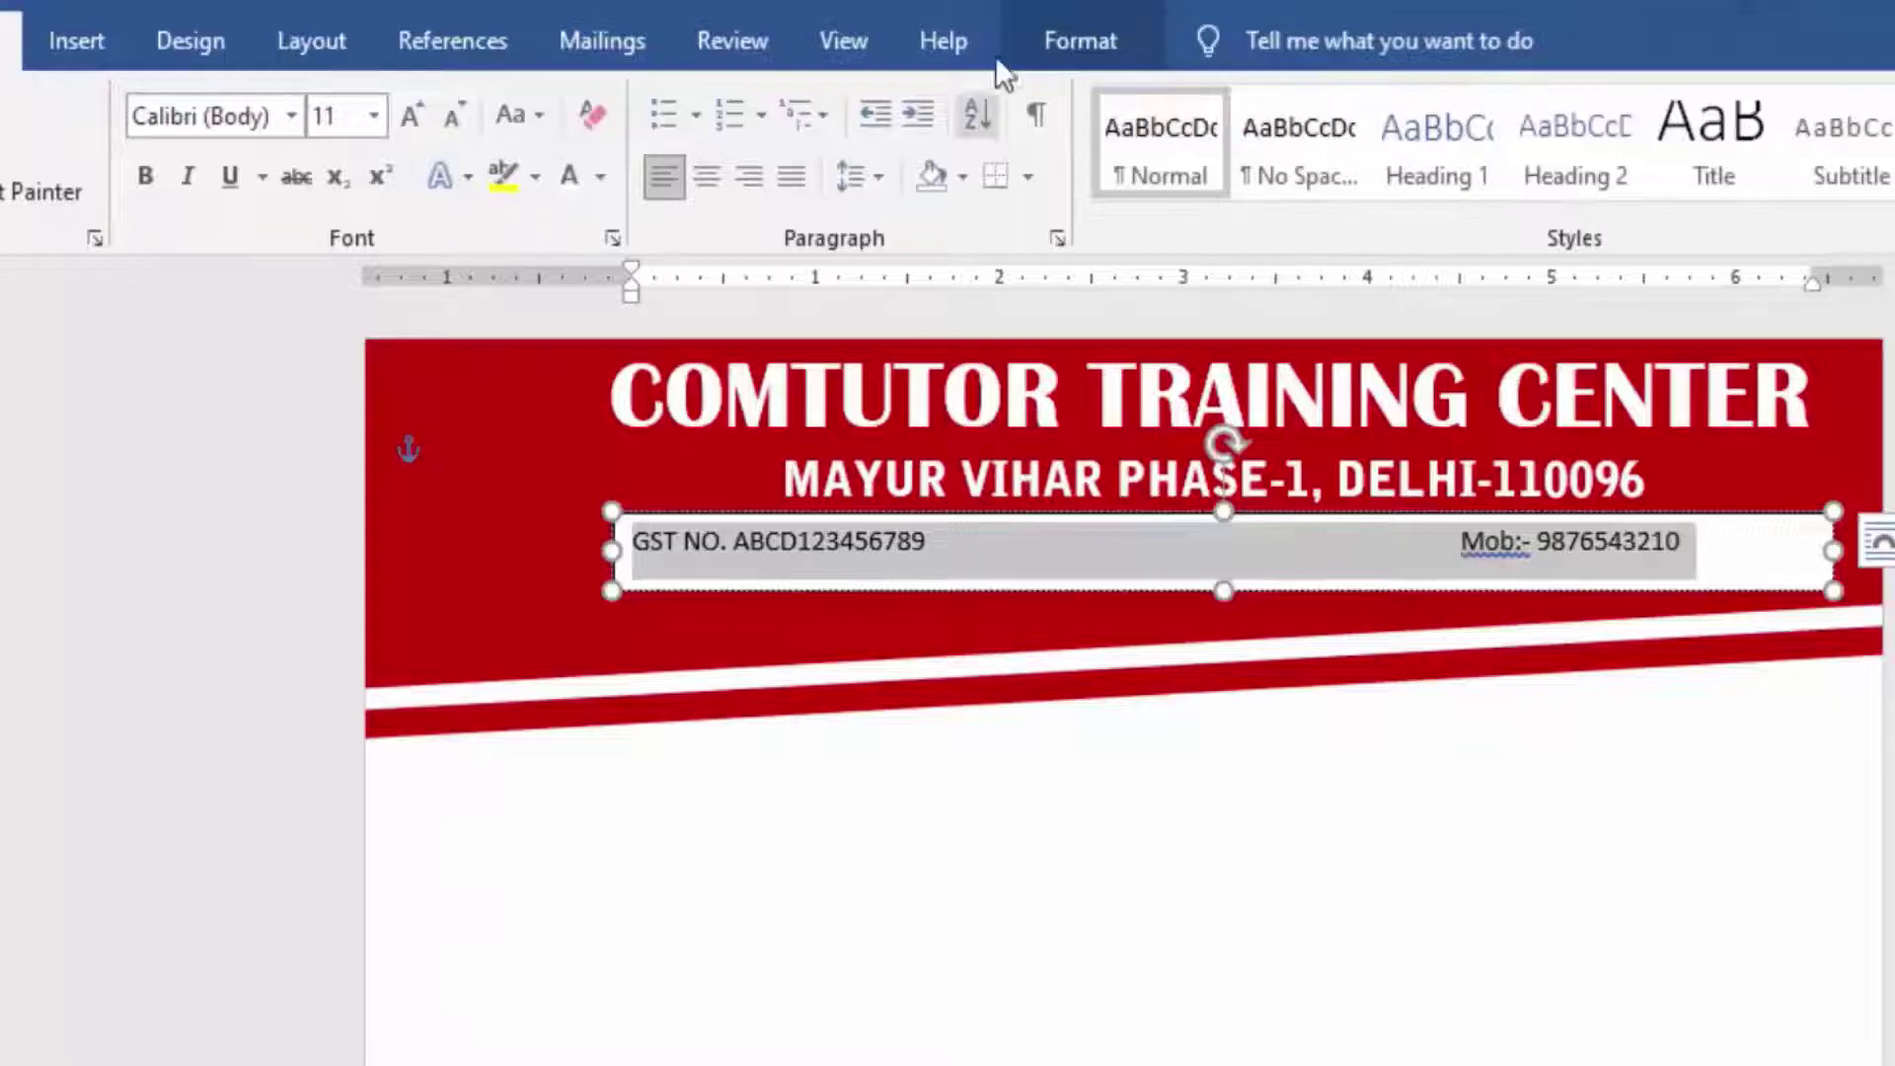
left_click(1037, 47)
left_click(686, 148)
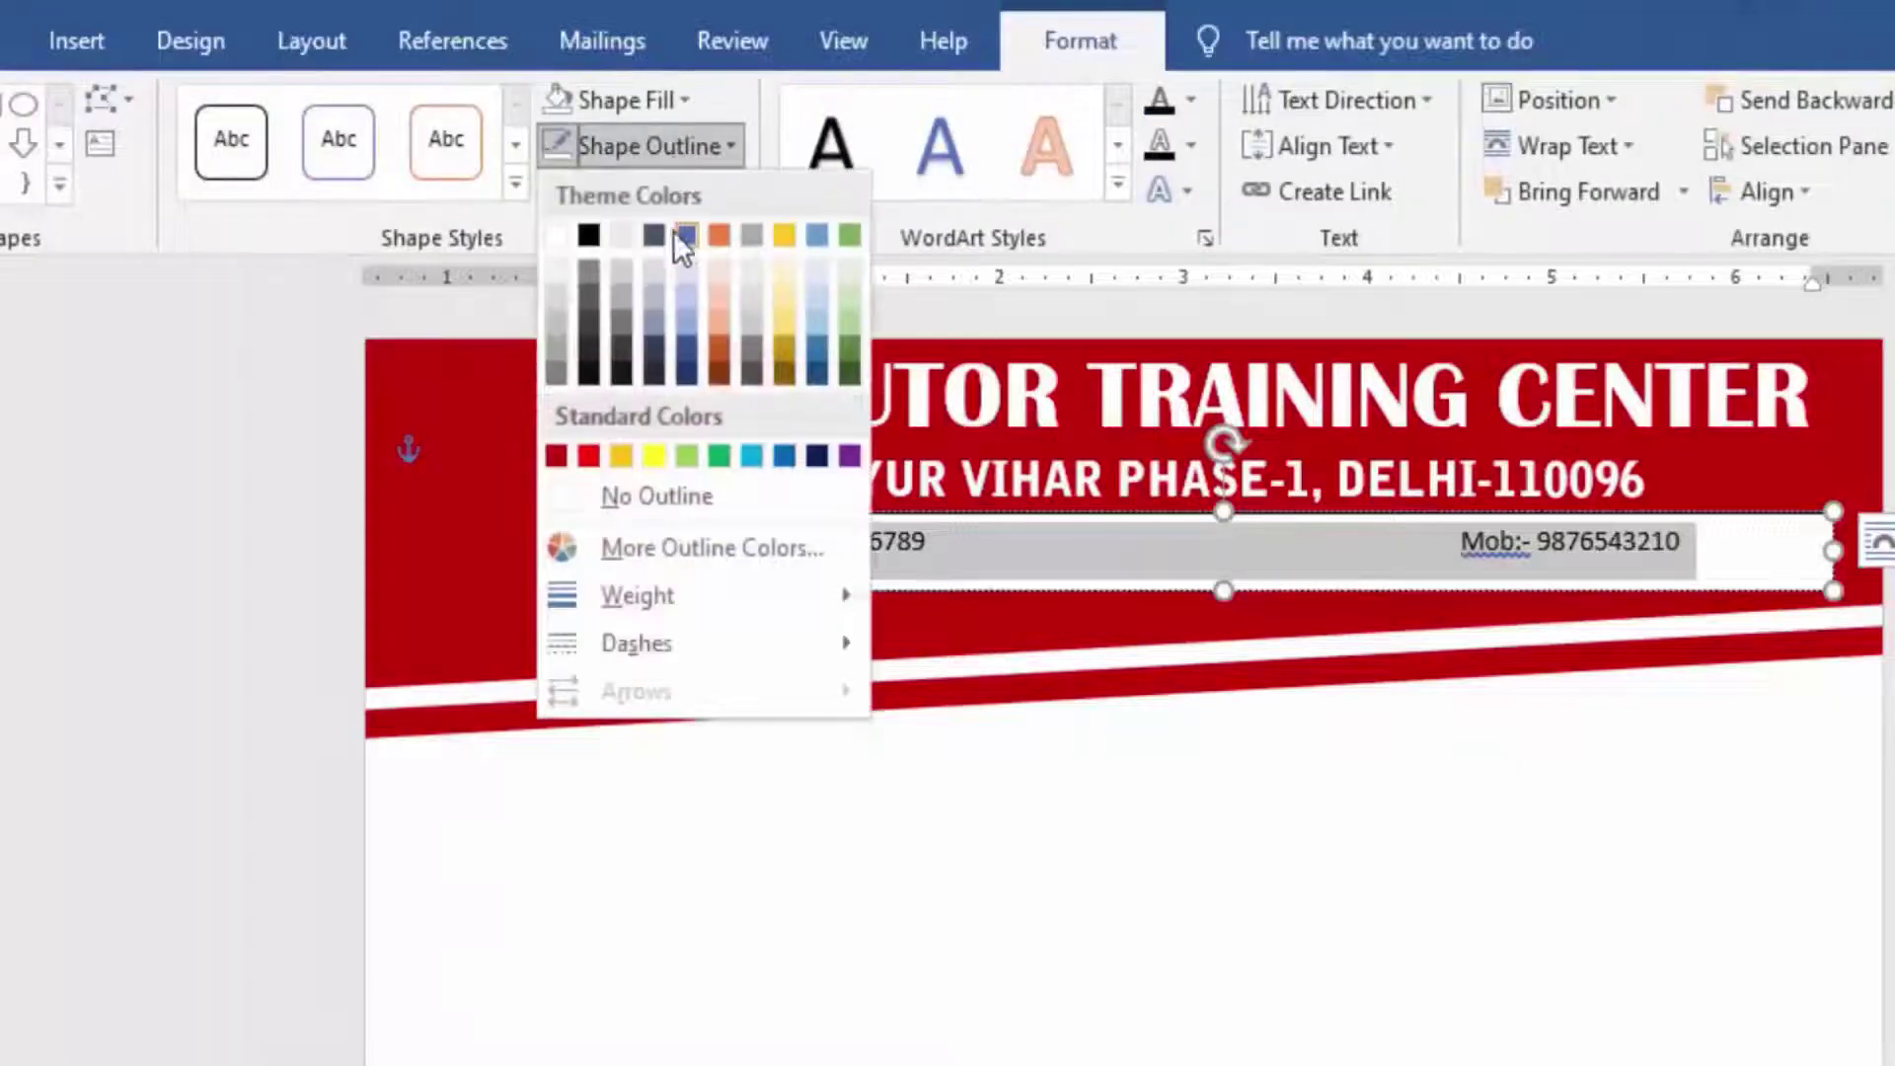
left_click(644, 495)
left_click(620, 102)
left_click(618, 454)
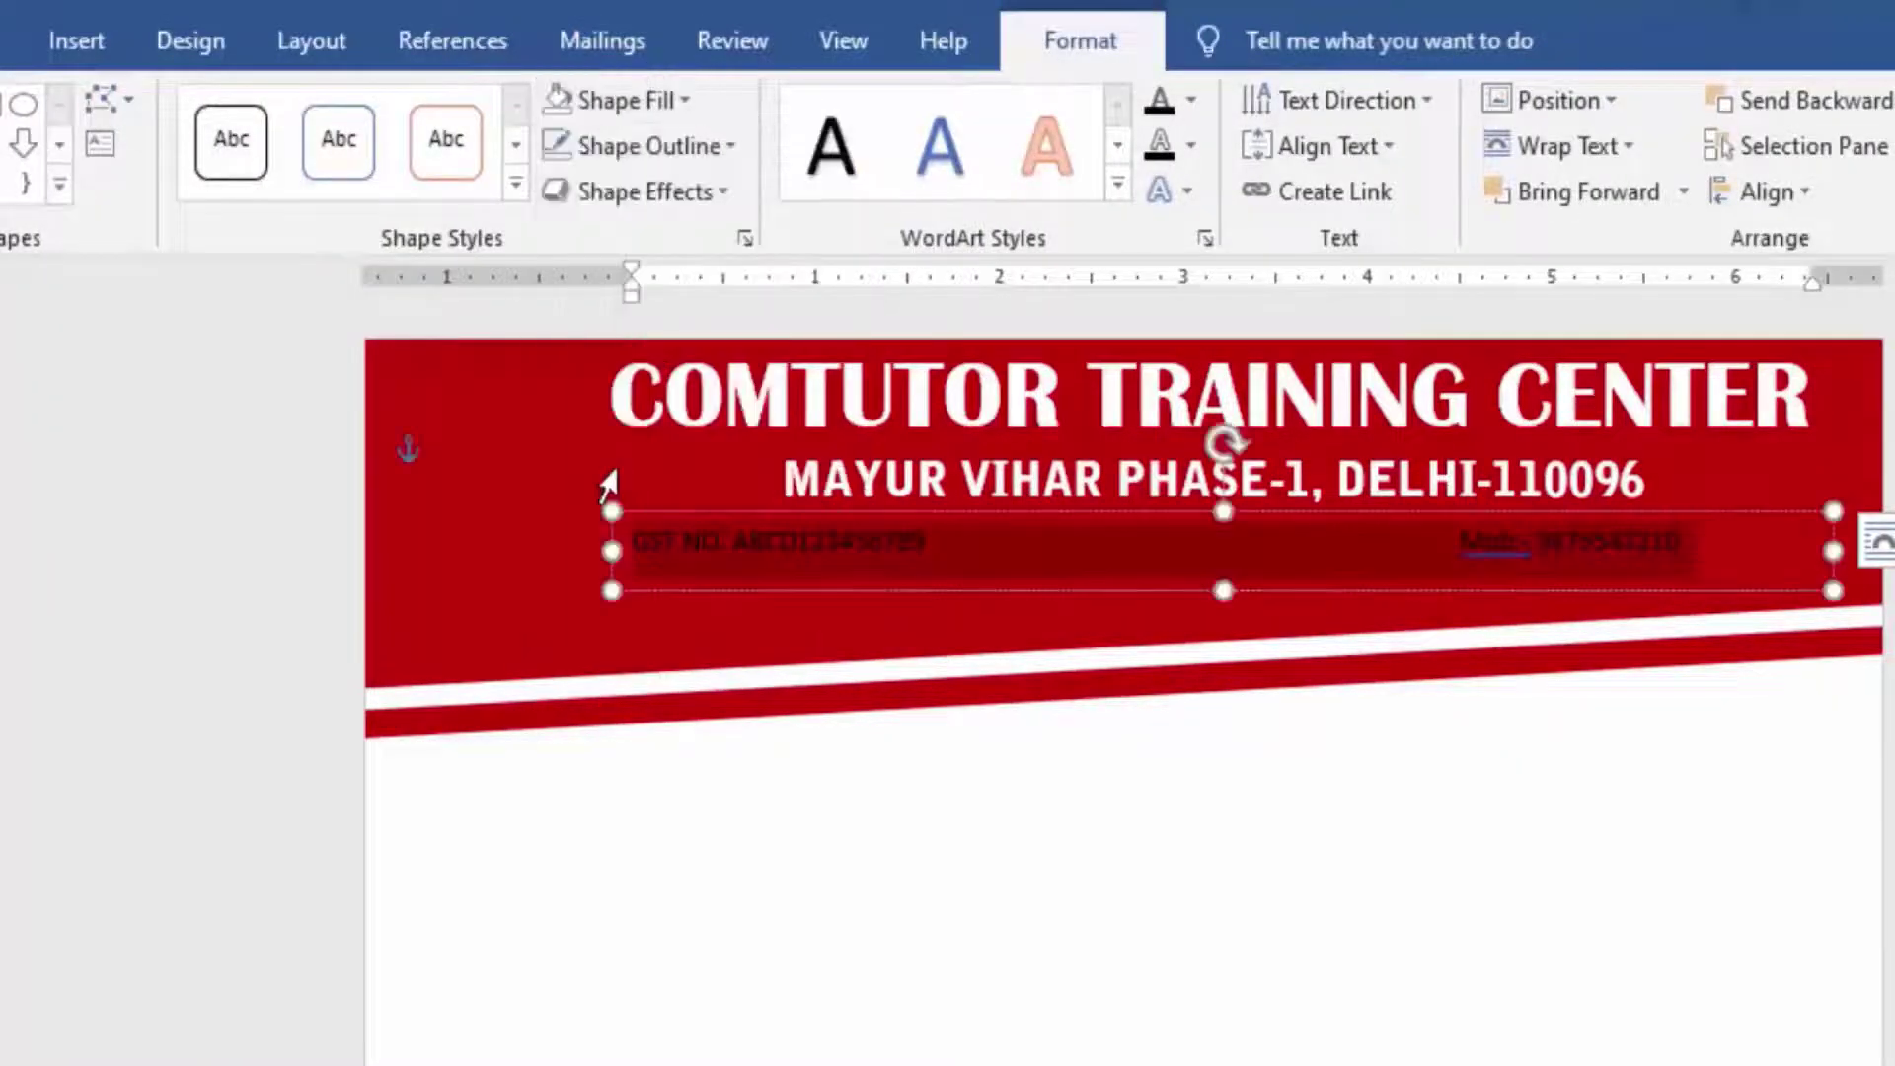
- Make the GST and mobile text white, bold and 14 pt
left_click(12, 41)
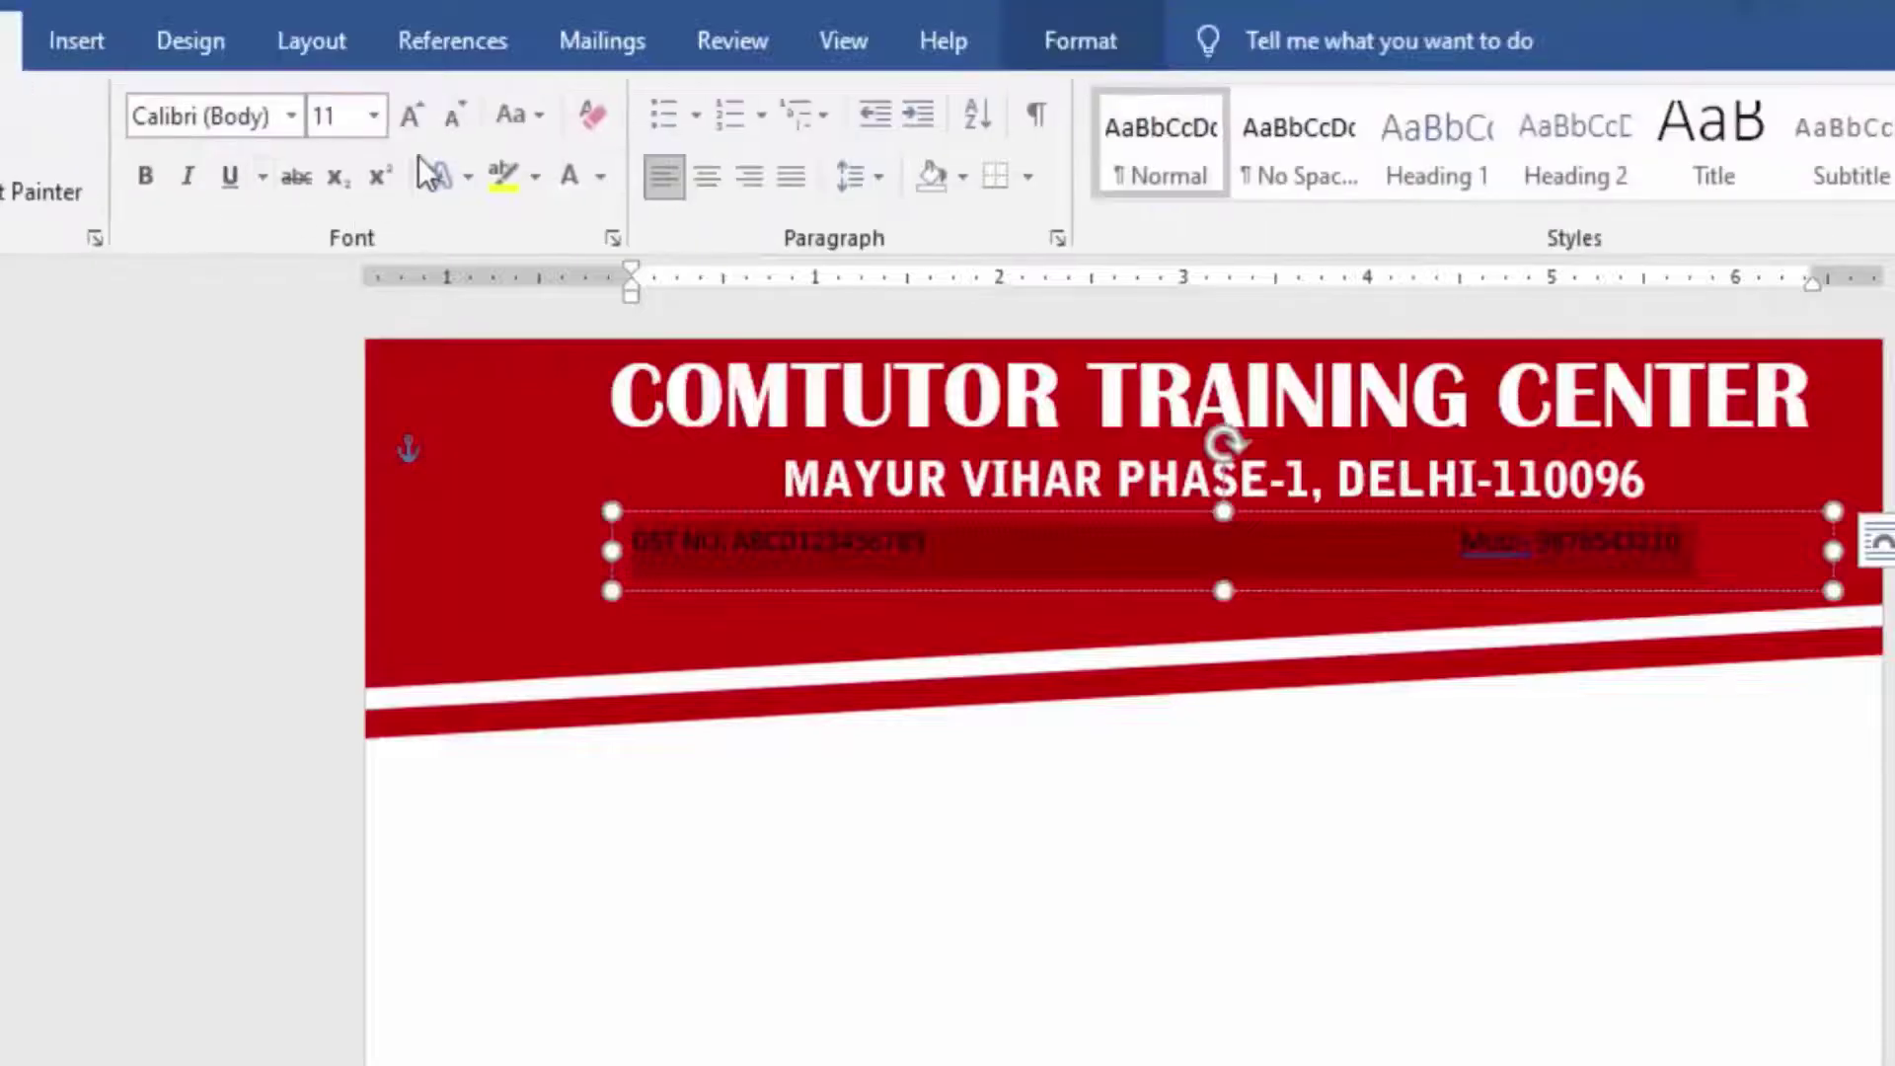
left_click(572, 180)
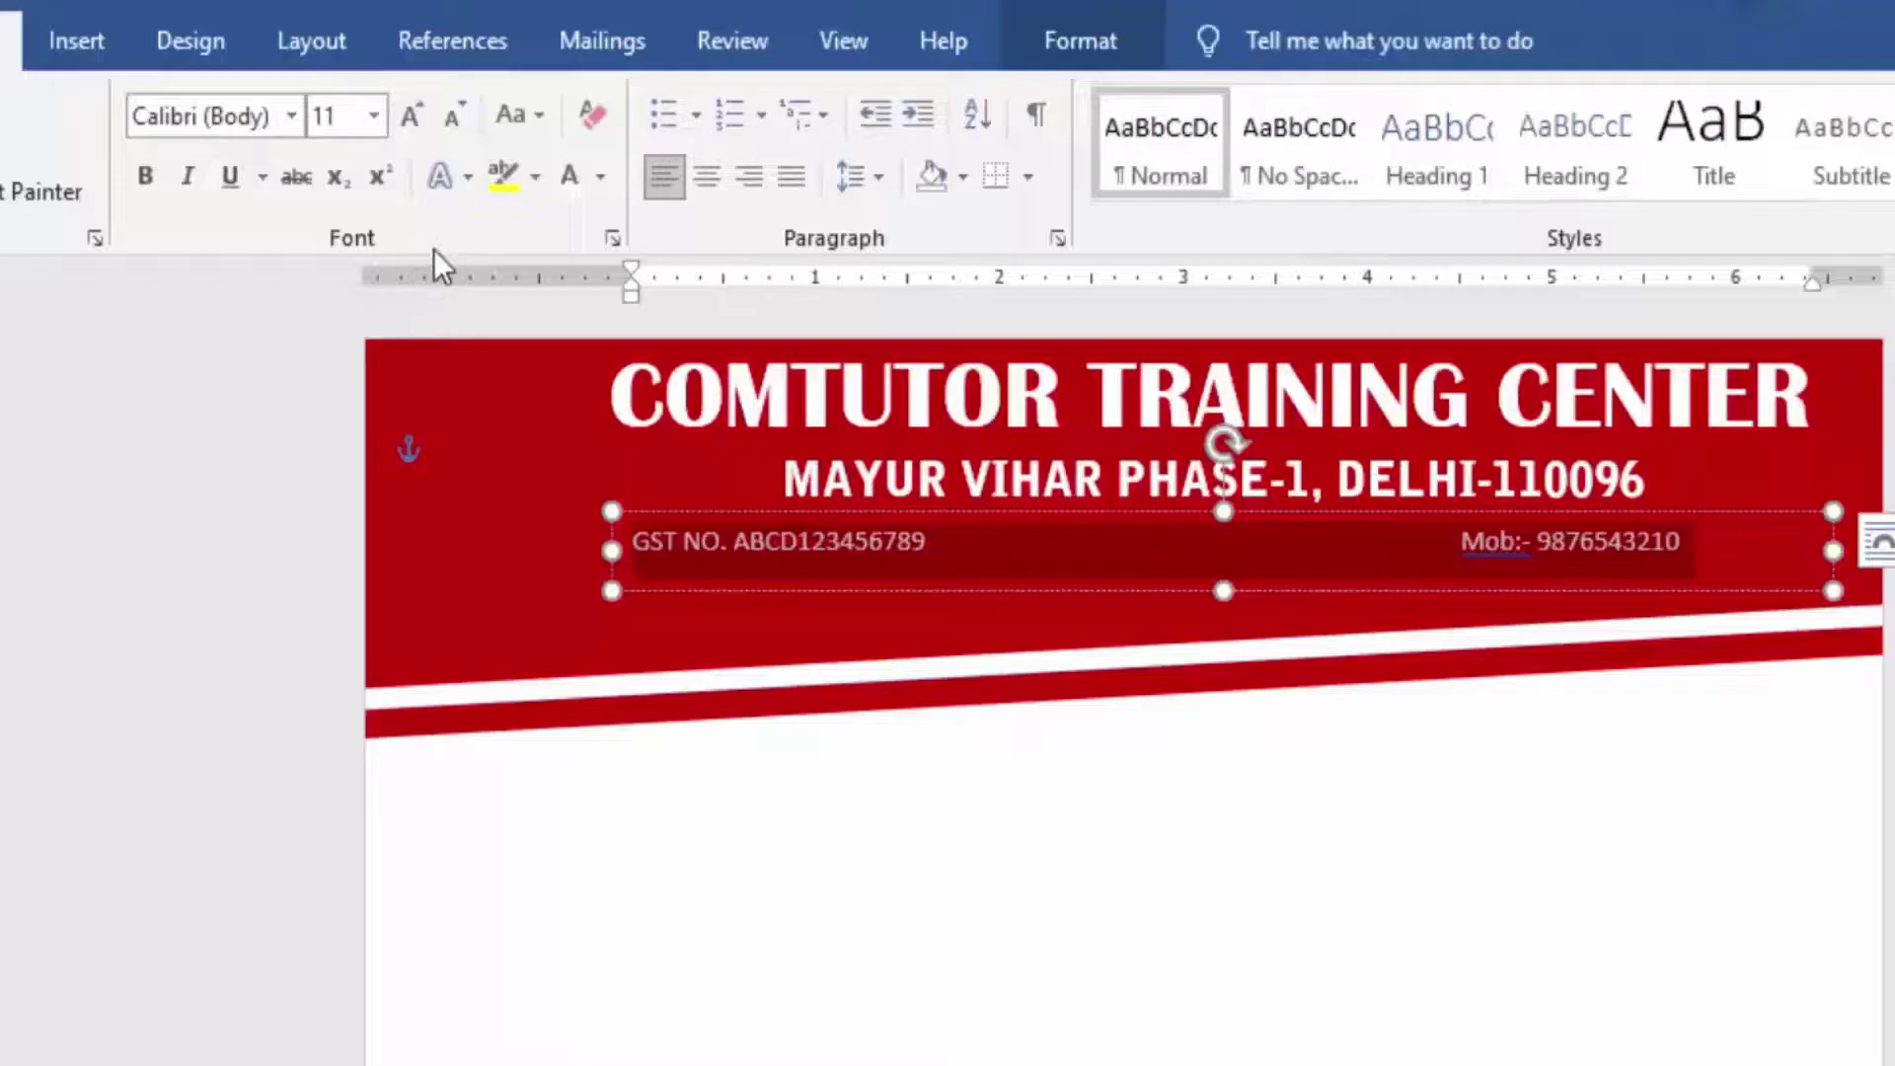
left_click(412, 116)
left_click(413, 117)
left_click(413, 117)
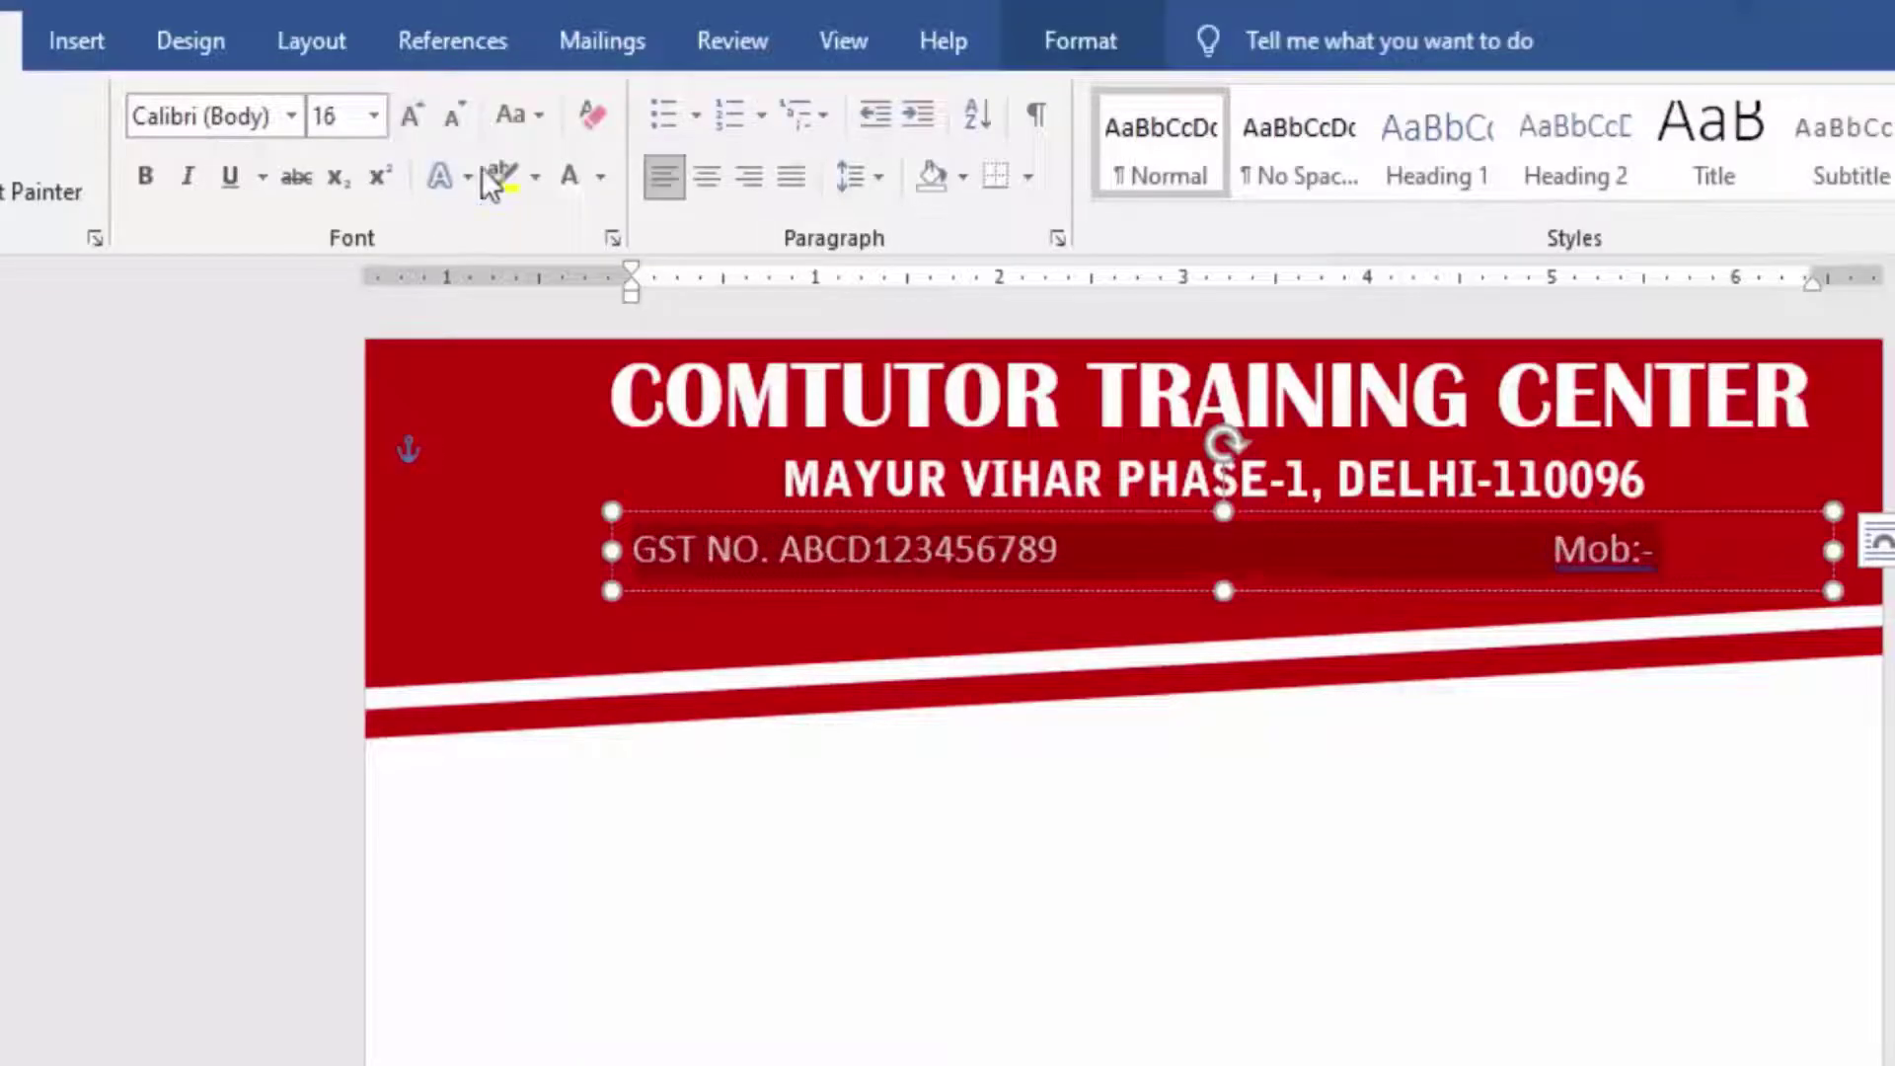
left_click(1402, 558)
key("ctrl+a")
left_click(412, 116)
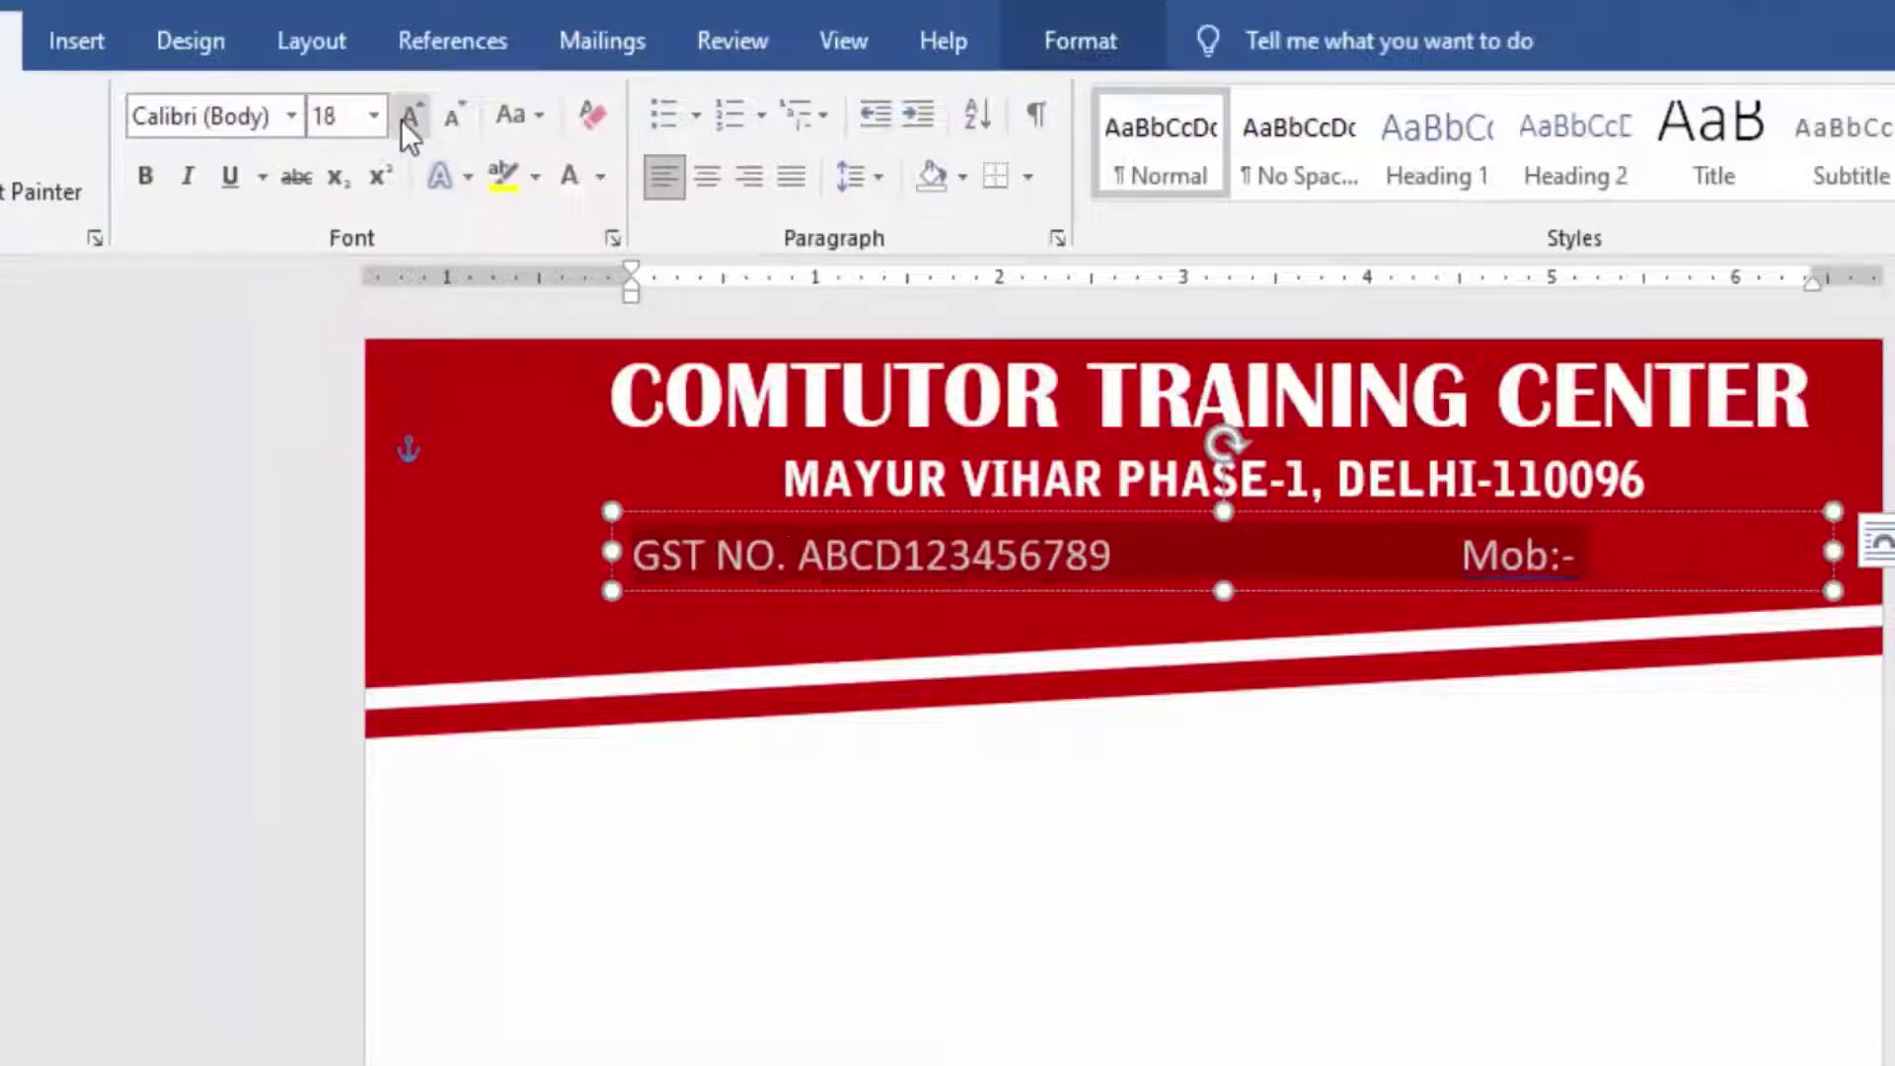
left_click(141, 176)
left_click(454, 117)
left_click(454, 117)
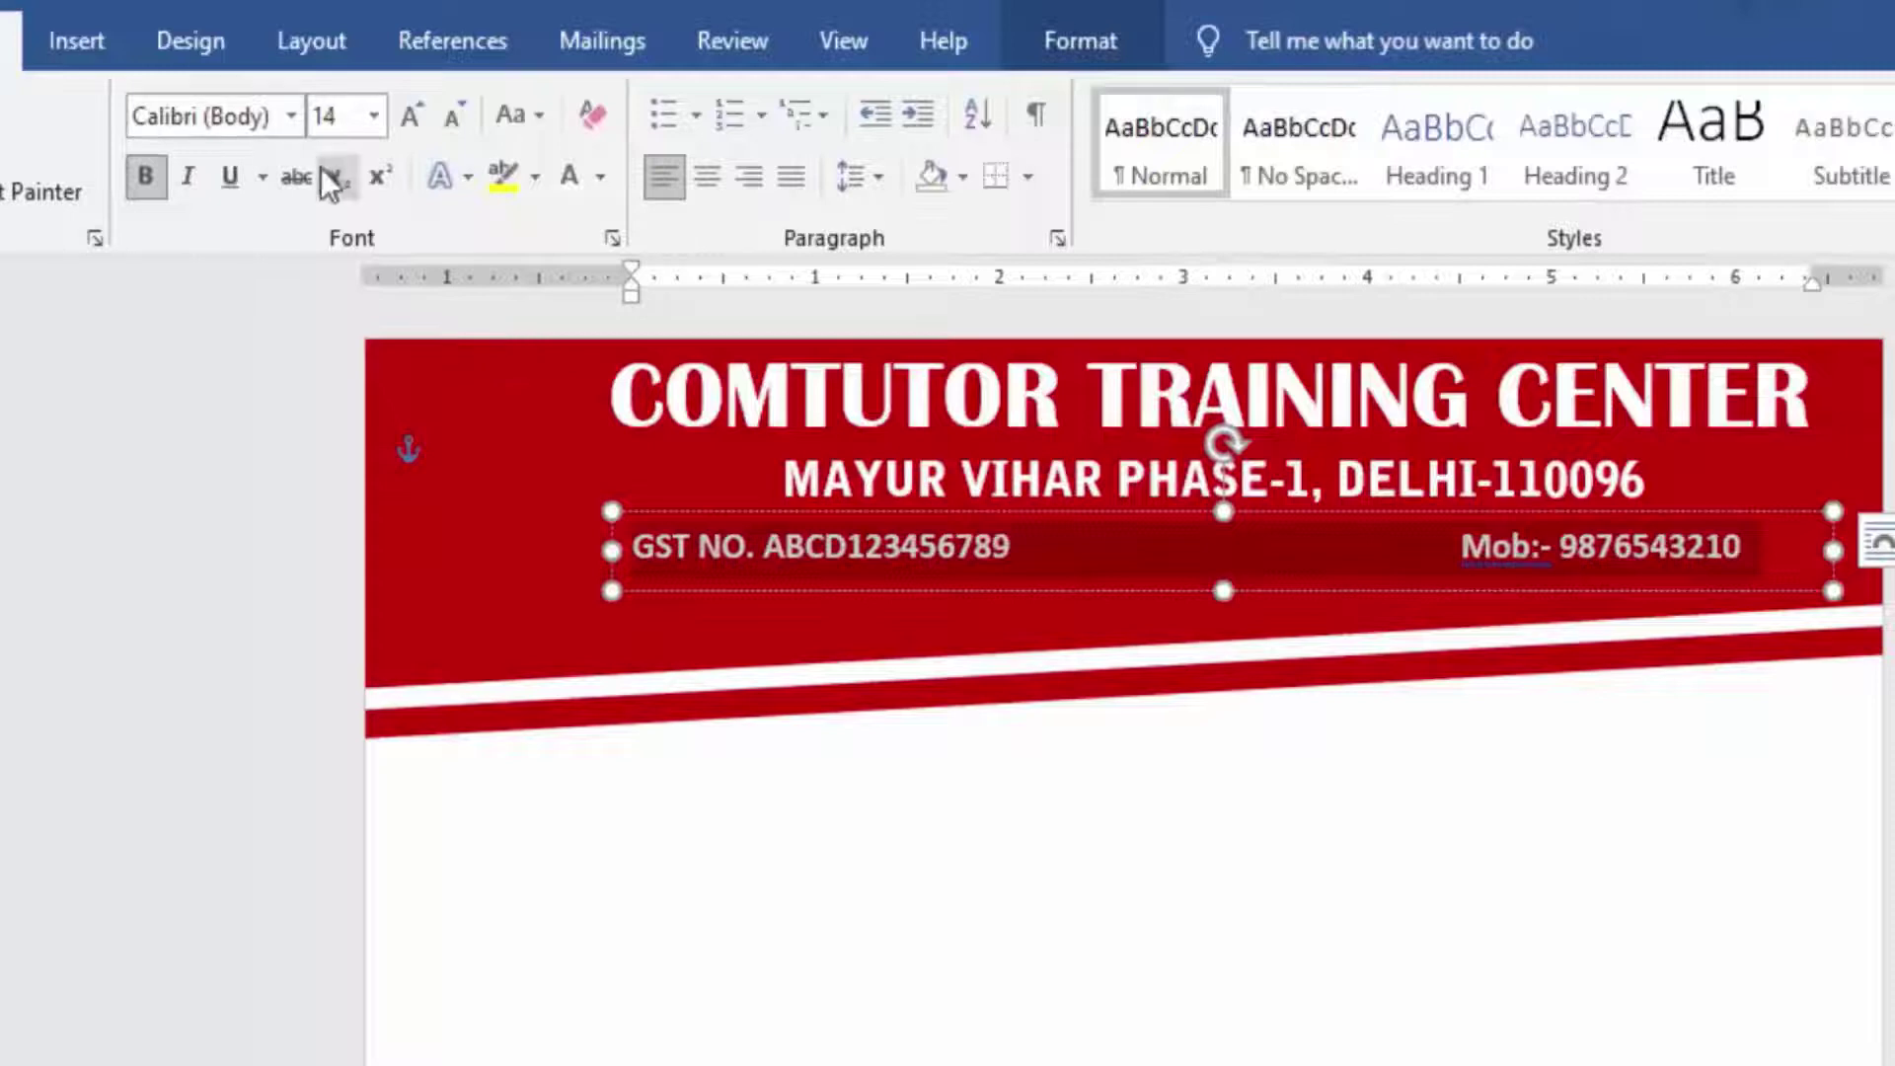
- Apply the Bell Gothic Std font to the GST and mobile text
left_click(286, 127)
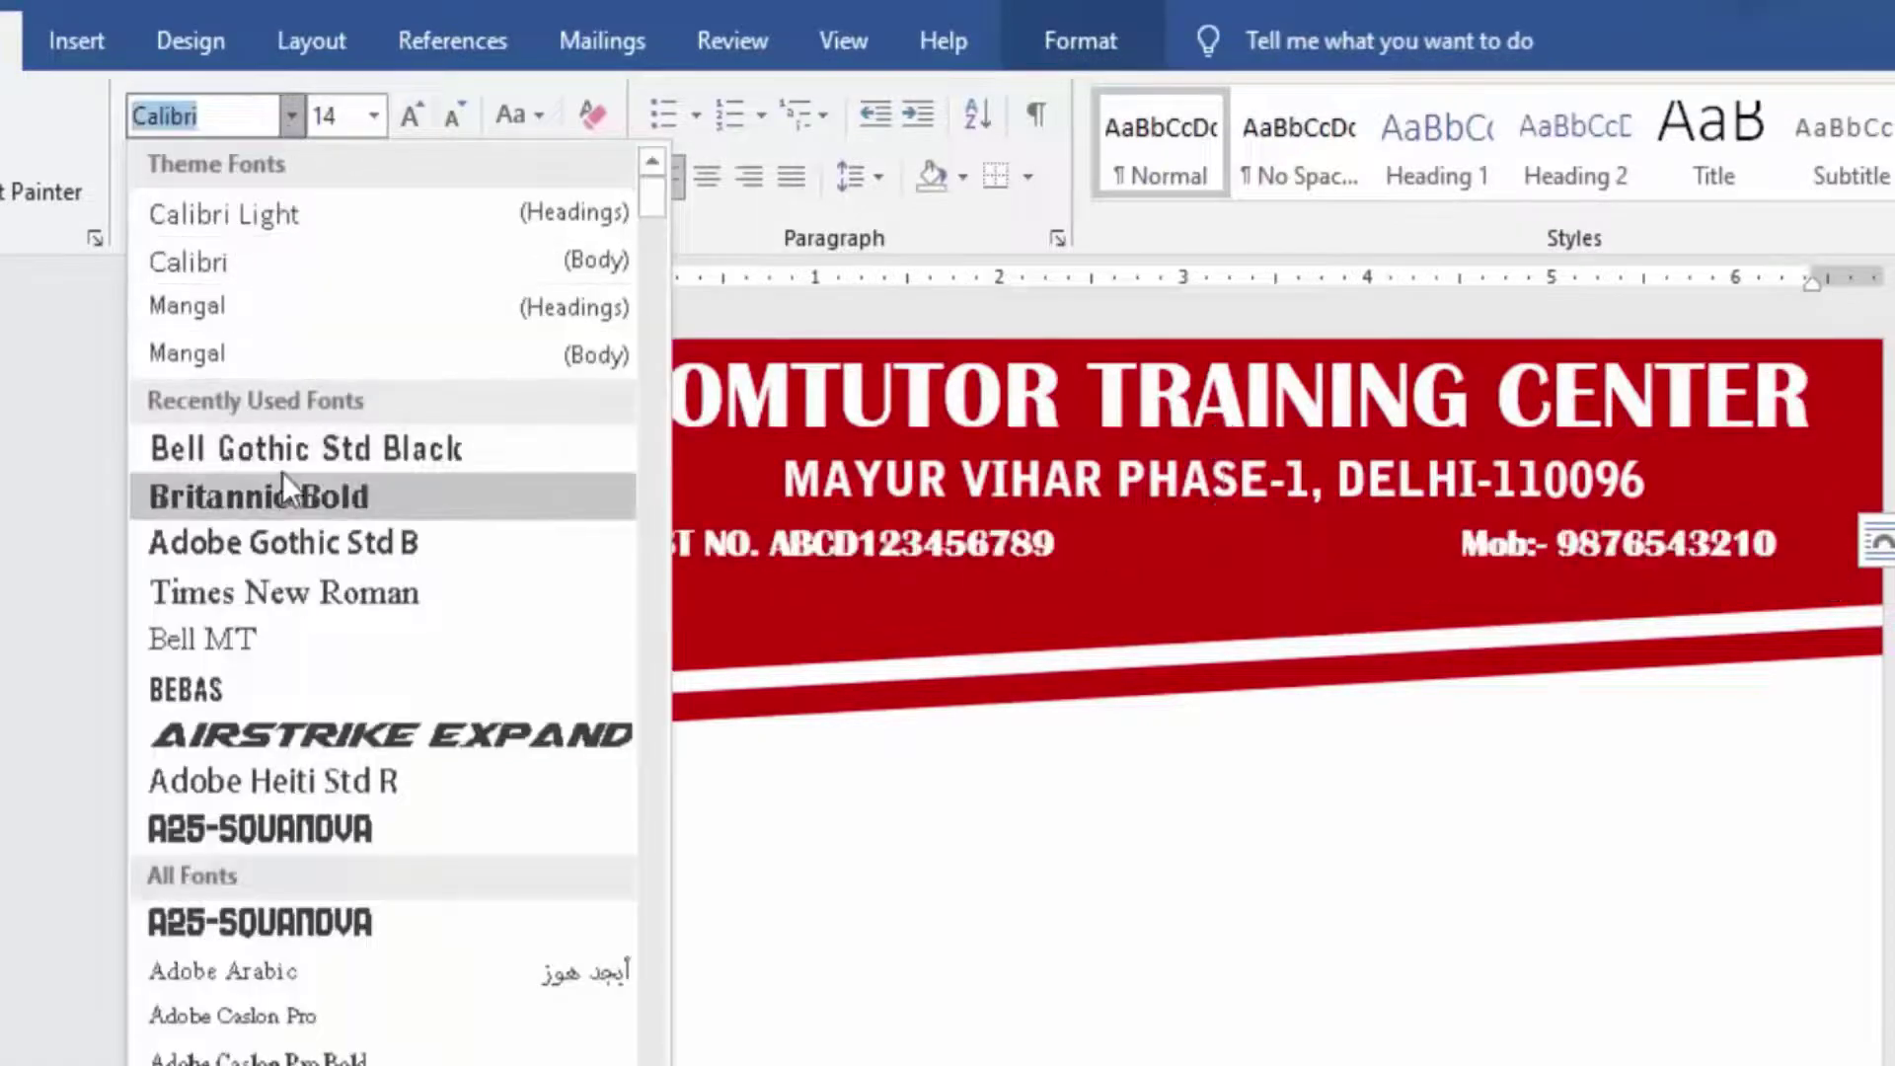
left_click(282, 450)
left_click(1235, 548)
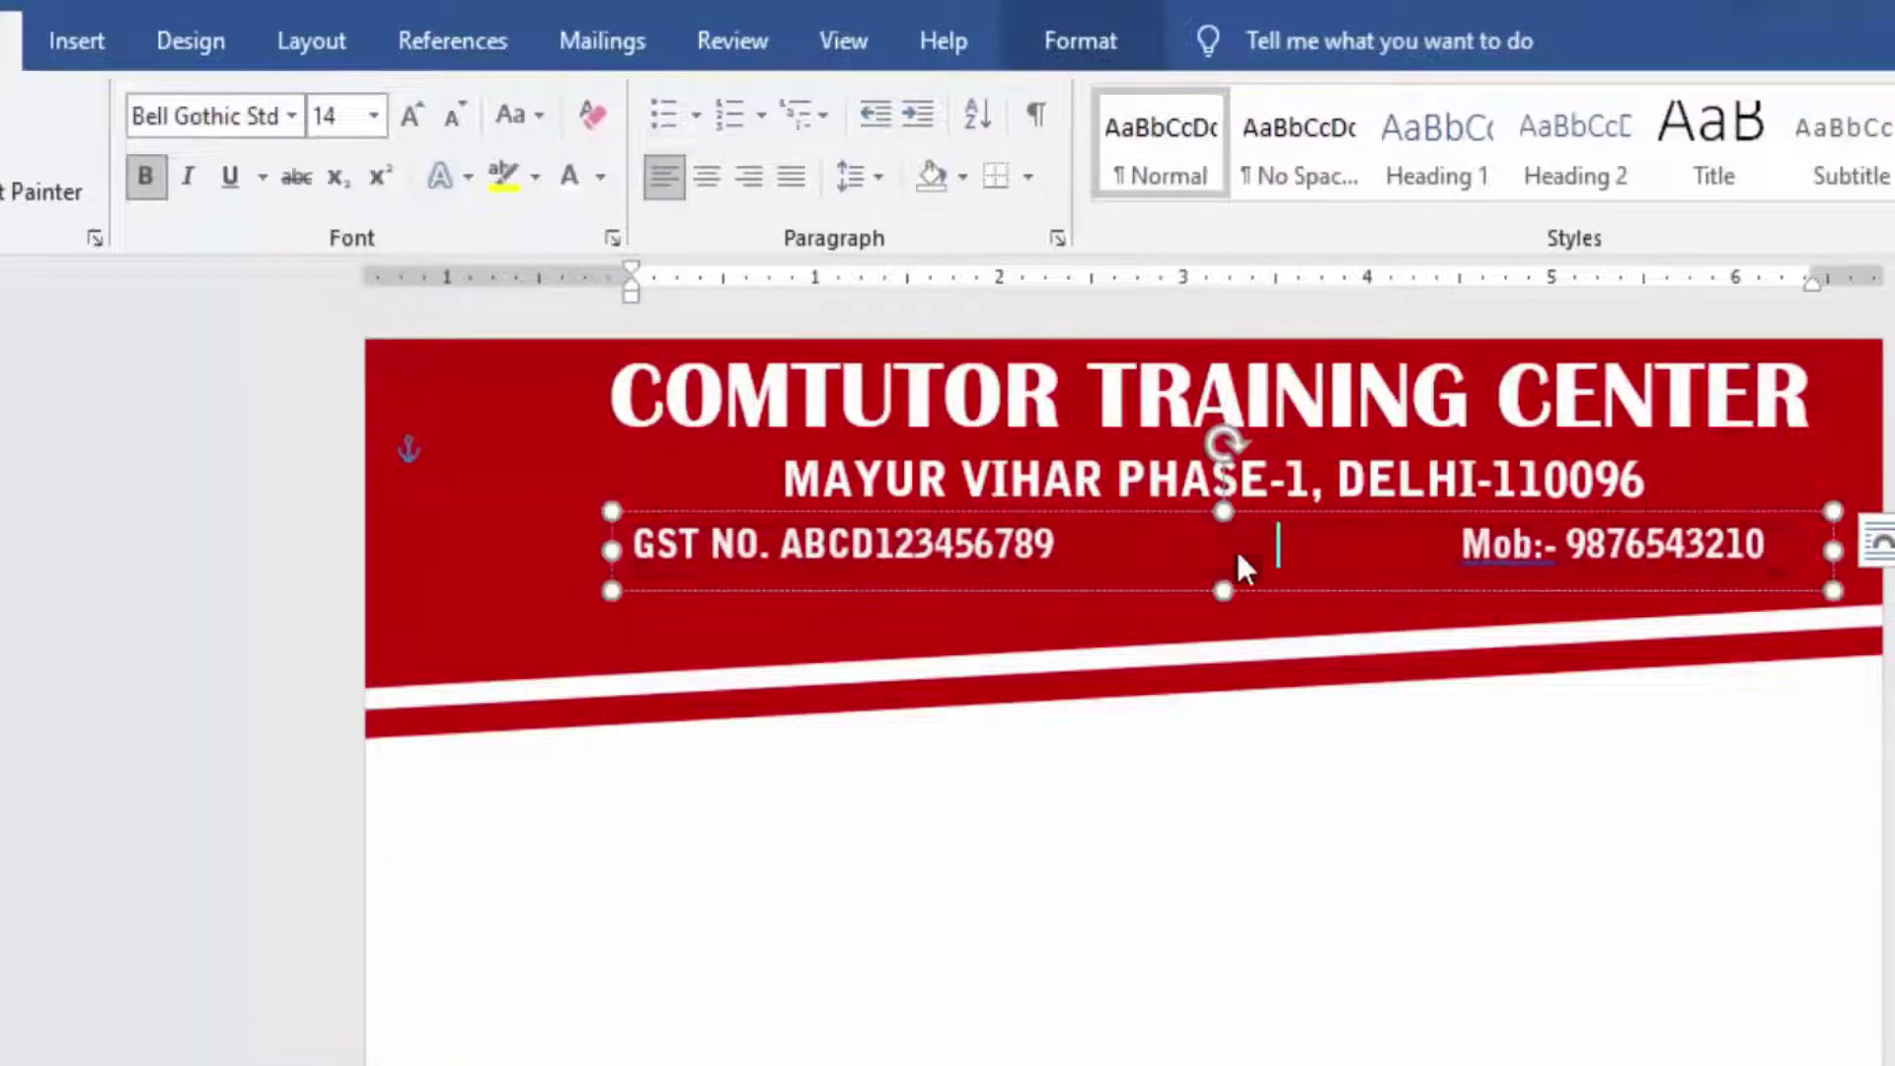
left_click(1181, 639)
left_click(476, 619)
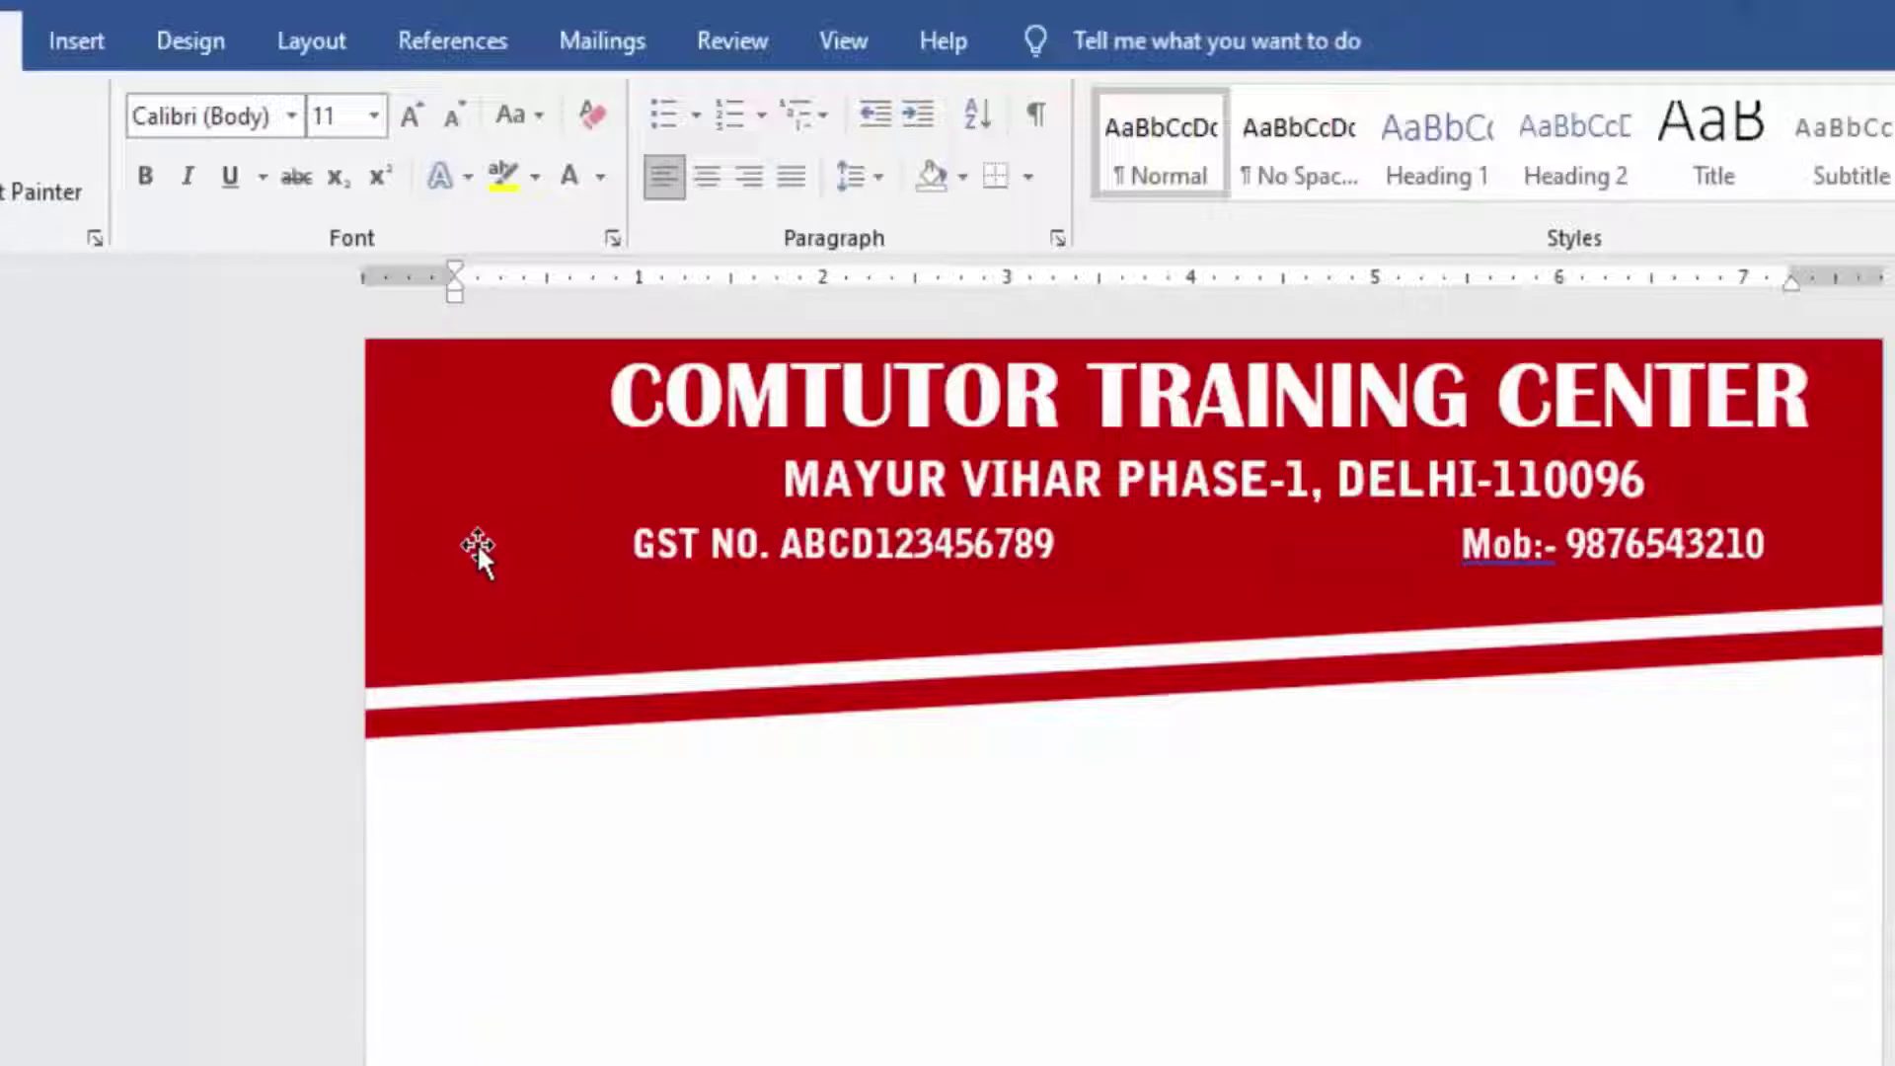
- Insert the CT logo PNG from the comtutor > Comtutor Logo folder
left_click(53, 42)
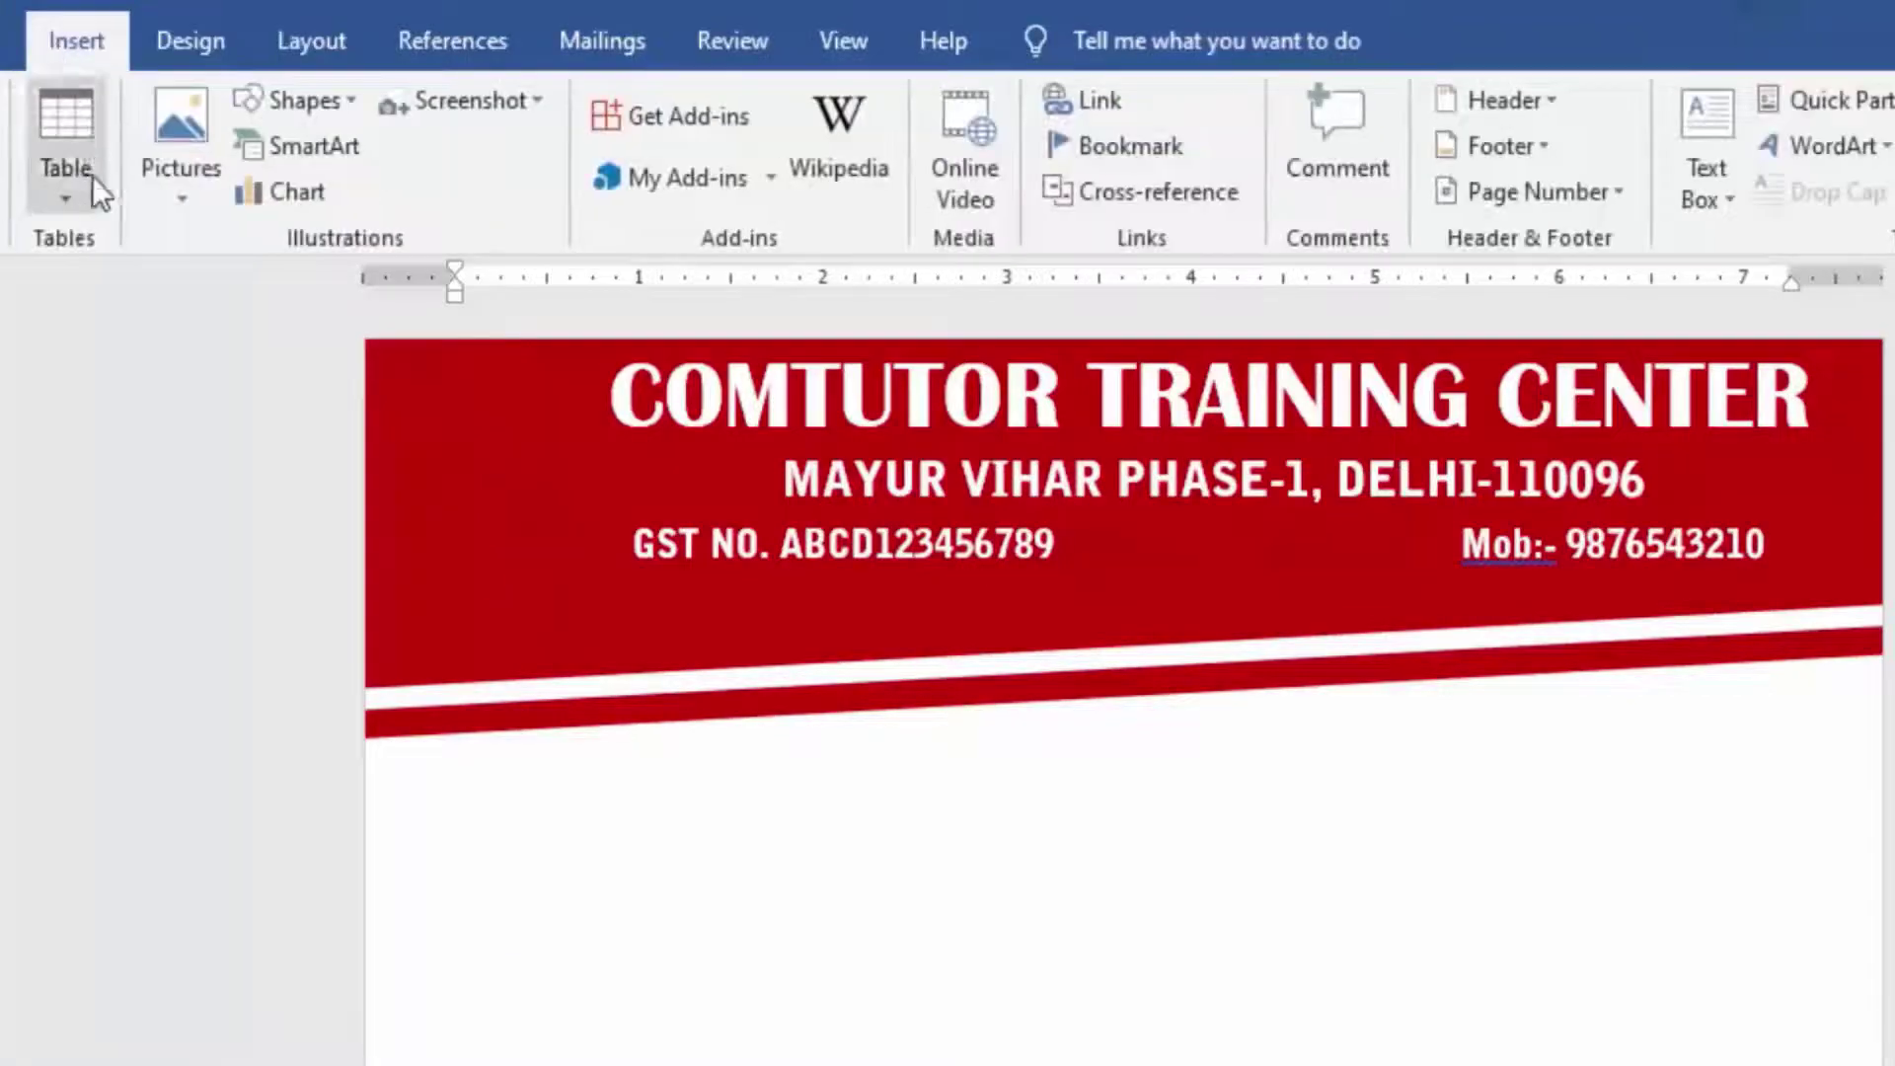
left_click(169, 188)
left_click(255, 288)
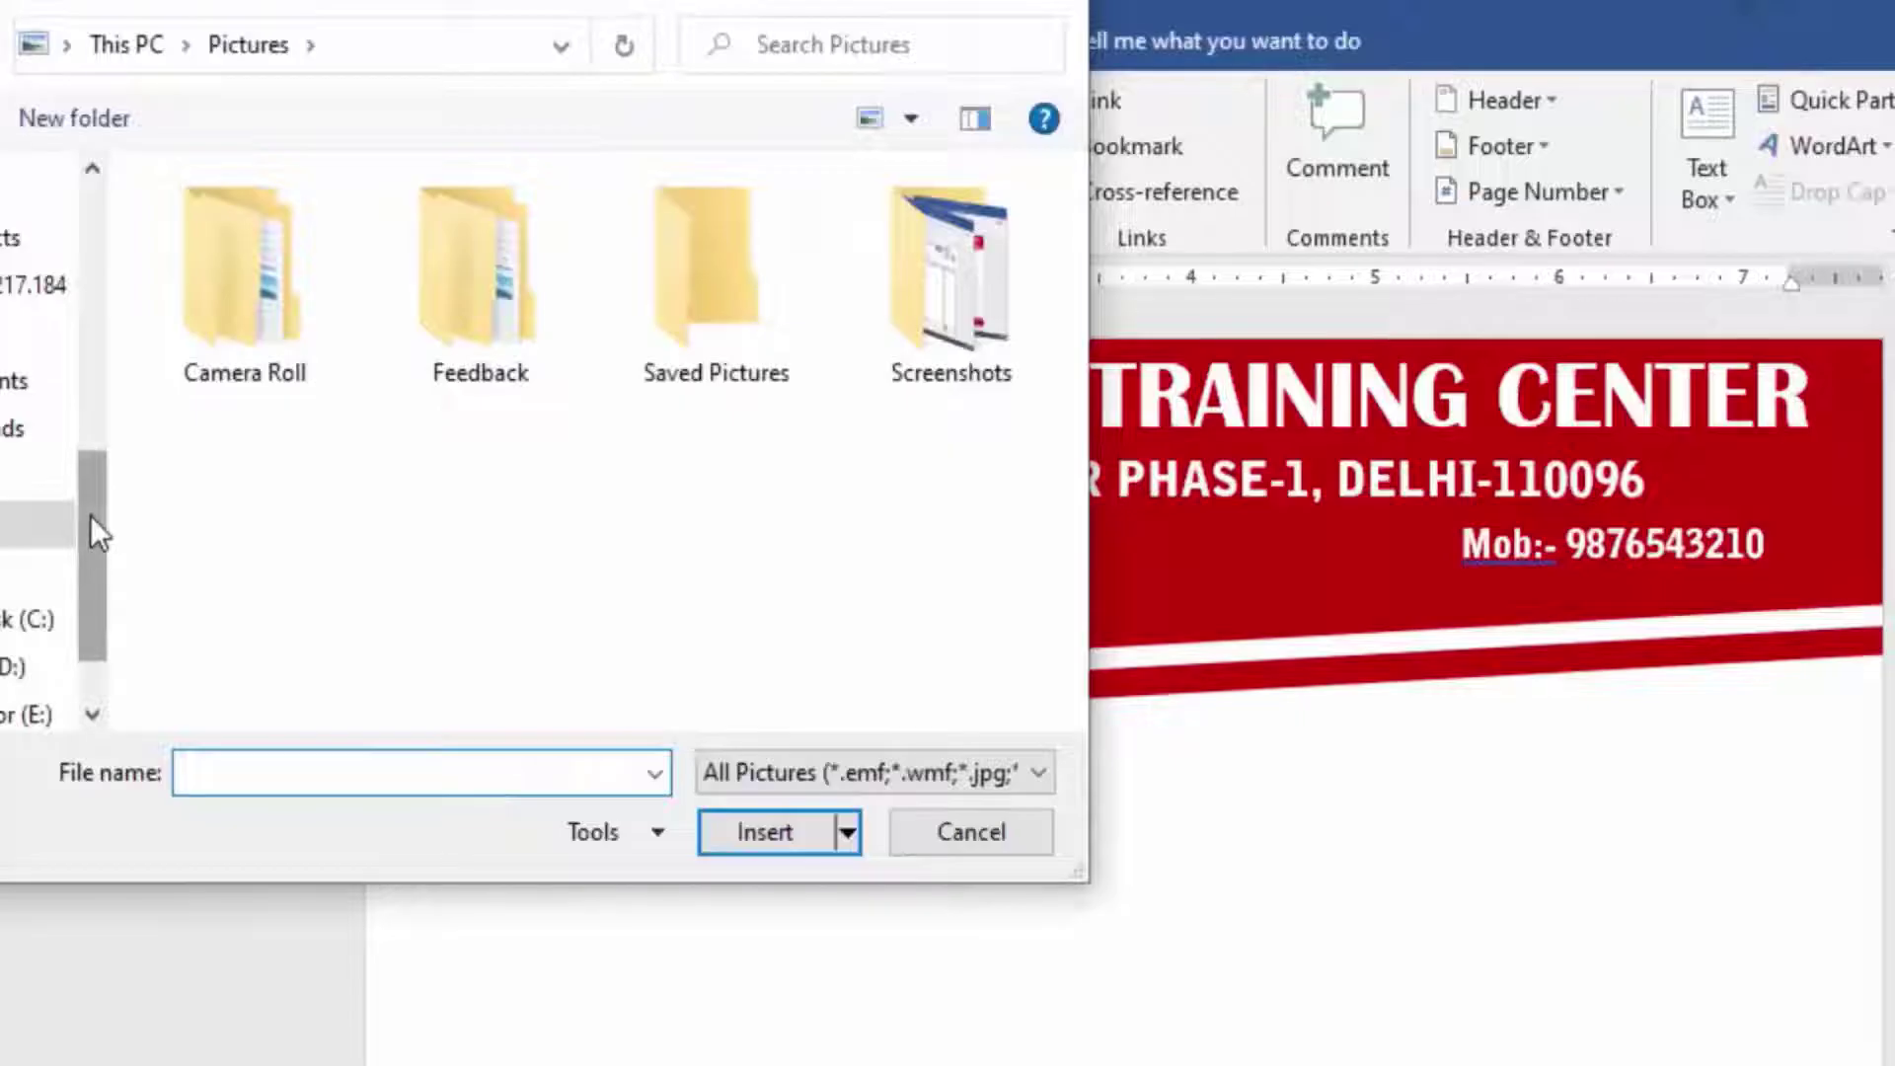
mouse_move(91, 515)
left_mouse_down()
mouse_move(81, 235)
mouse_move(93, 333)
left_mouse_up()
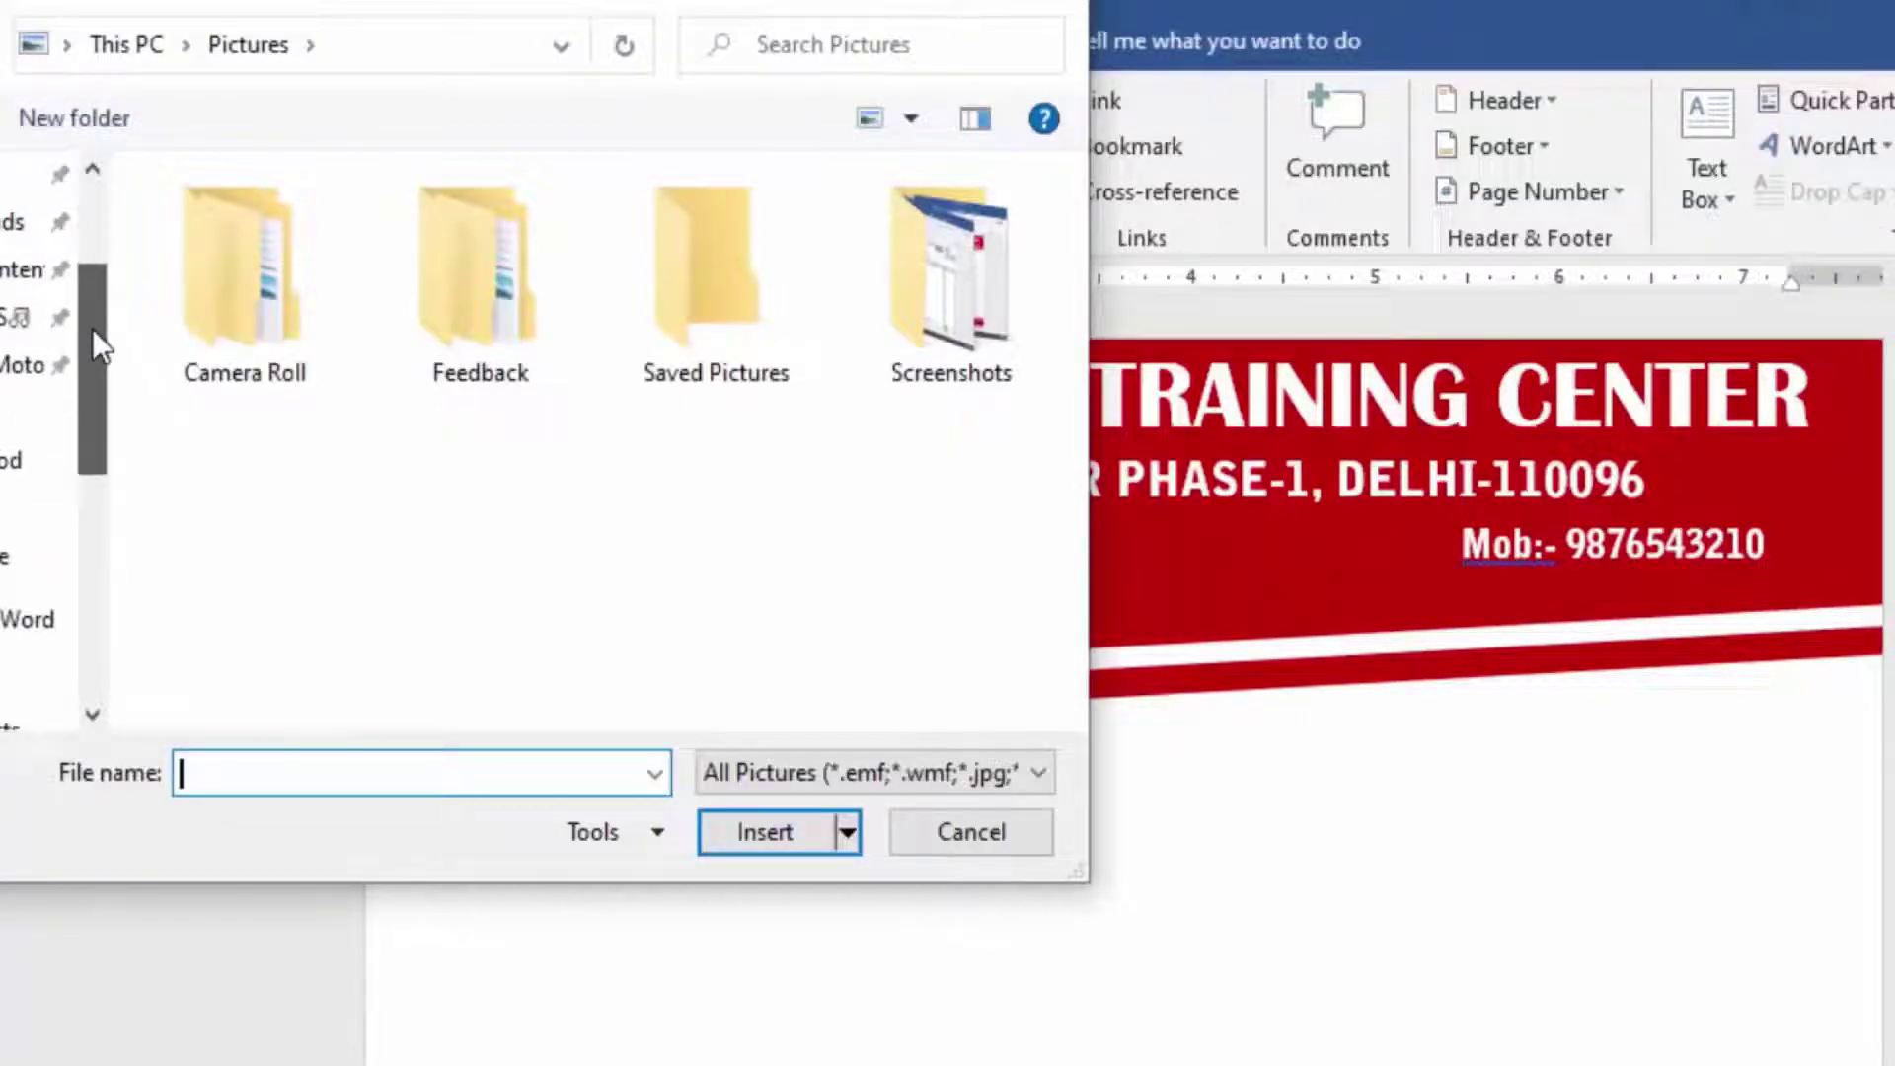
left_click_drag(92, 329, 81, 199)
left_click(40, 203)
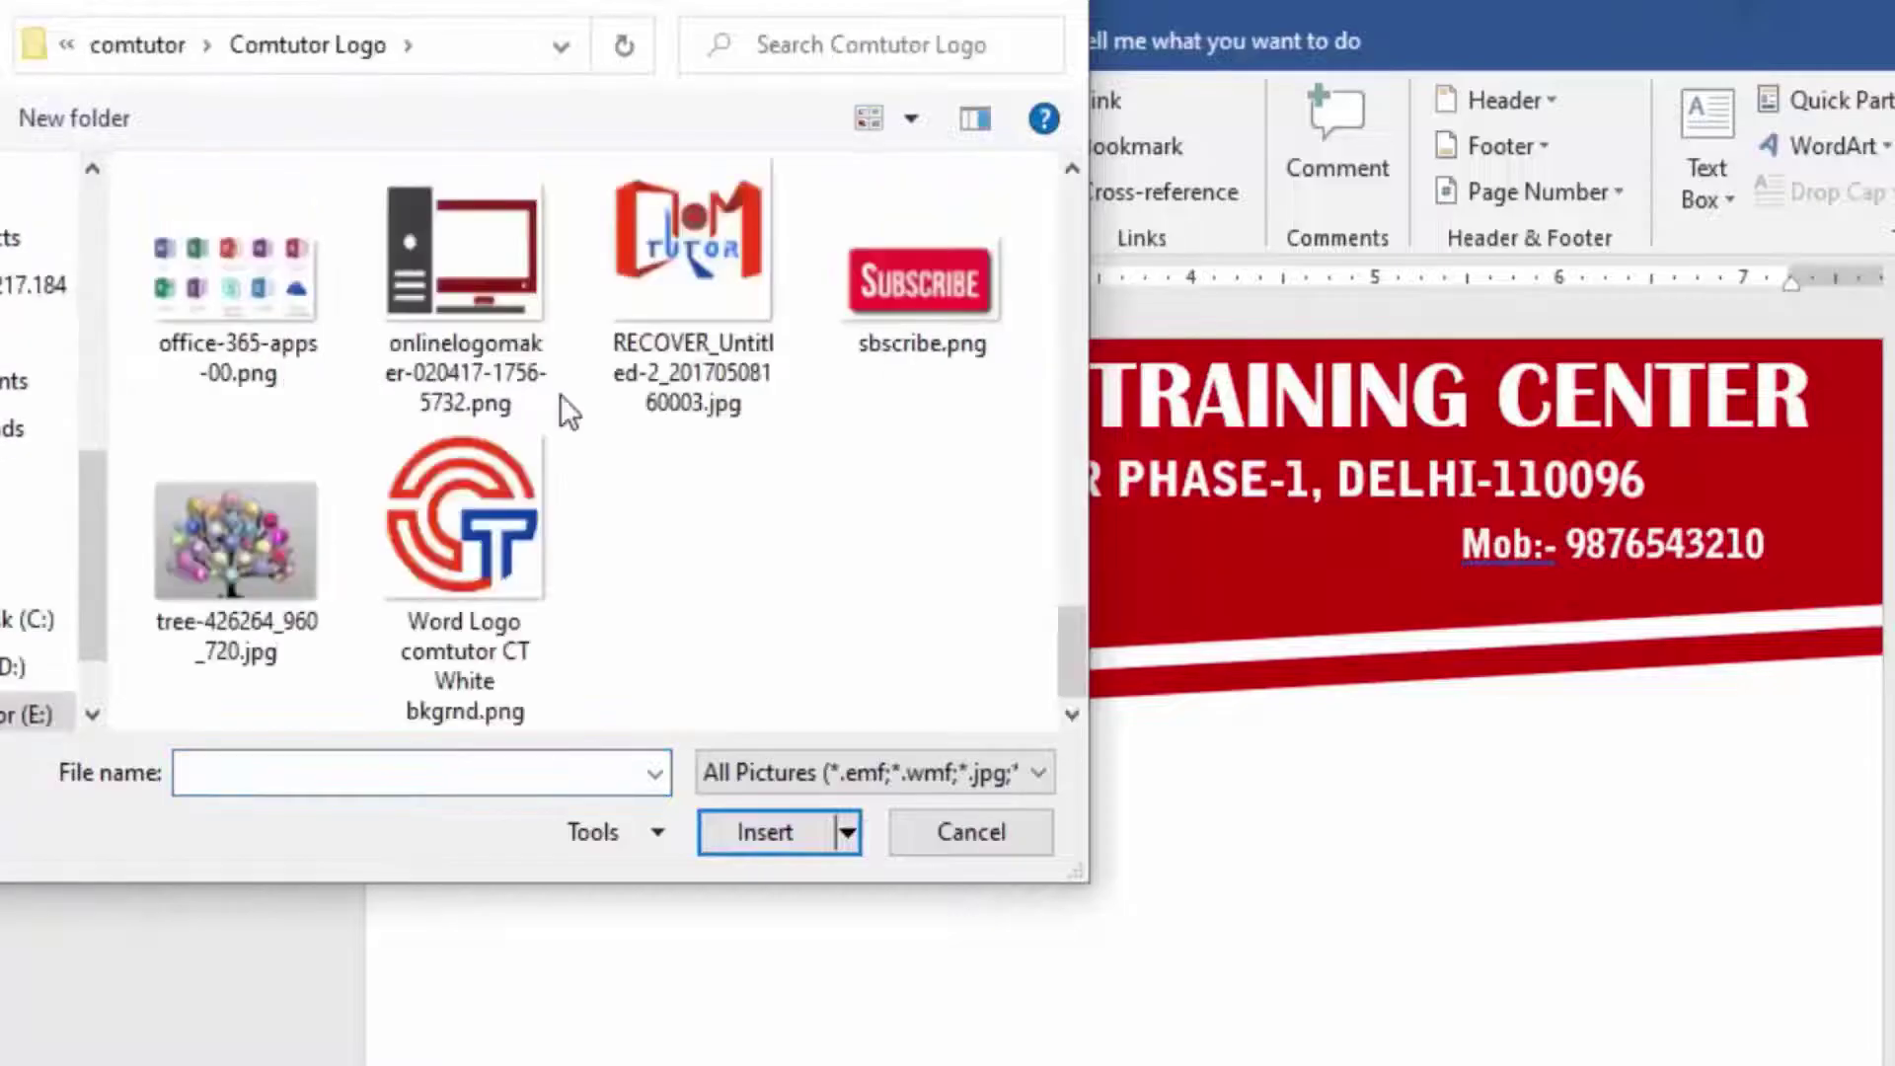
left_click(495, 537)
left_click(771, 837)
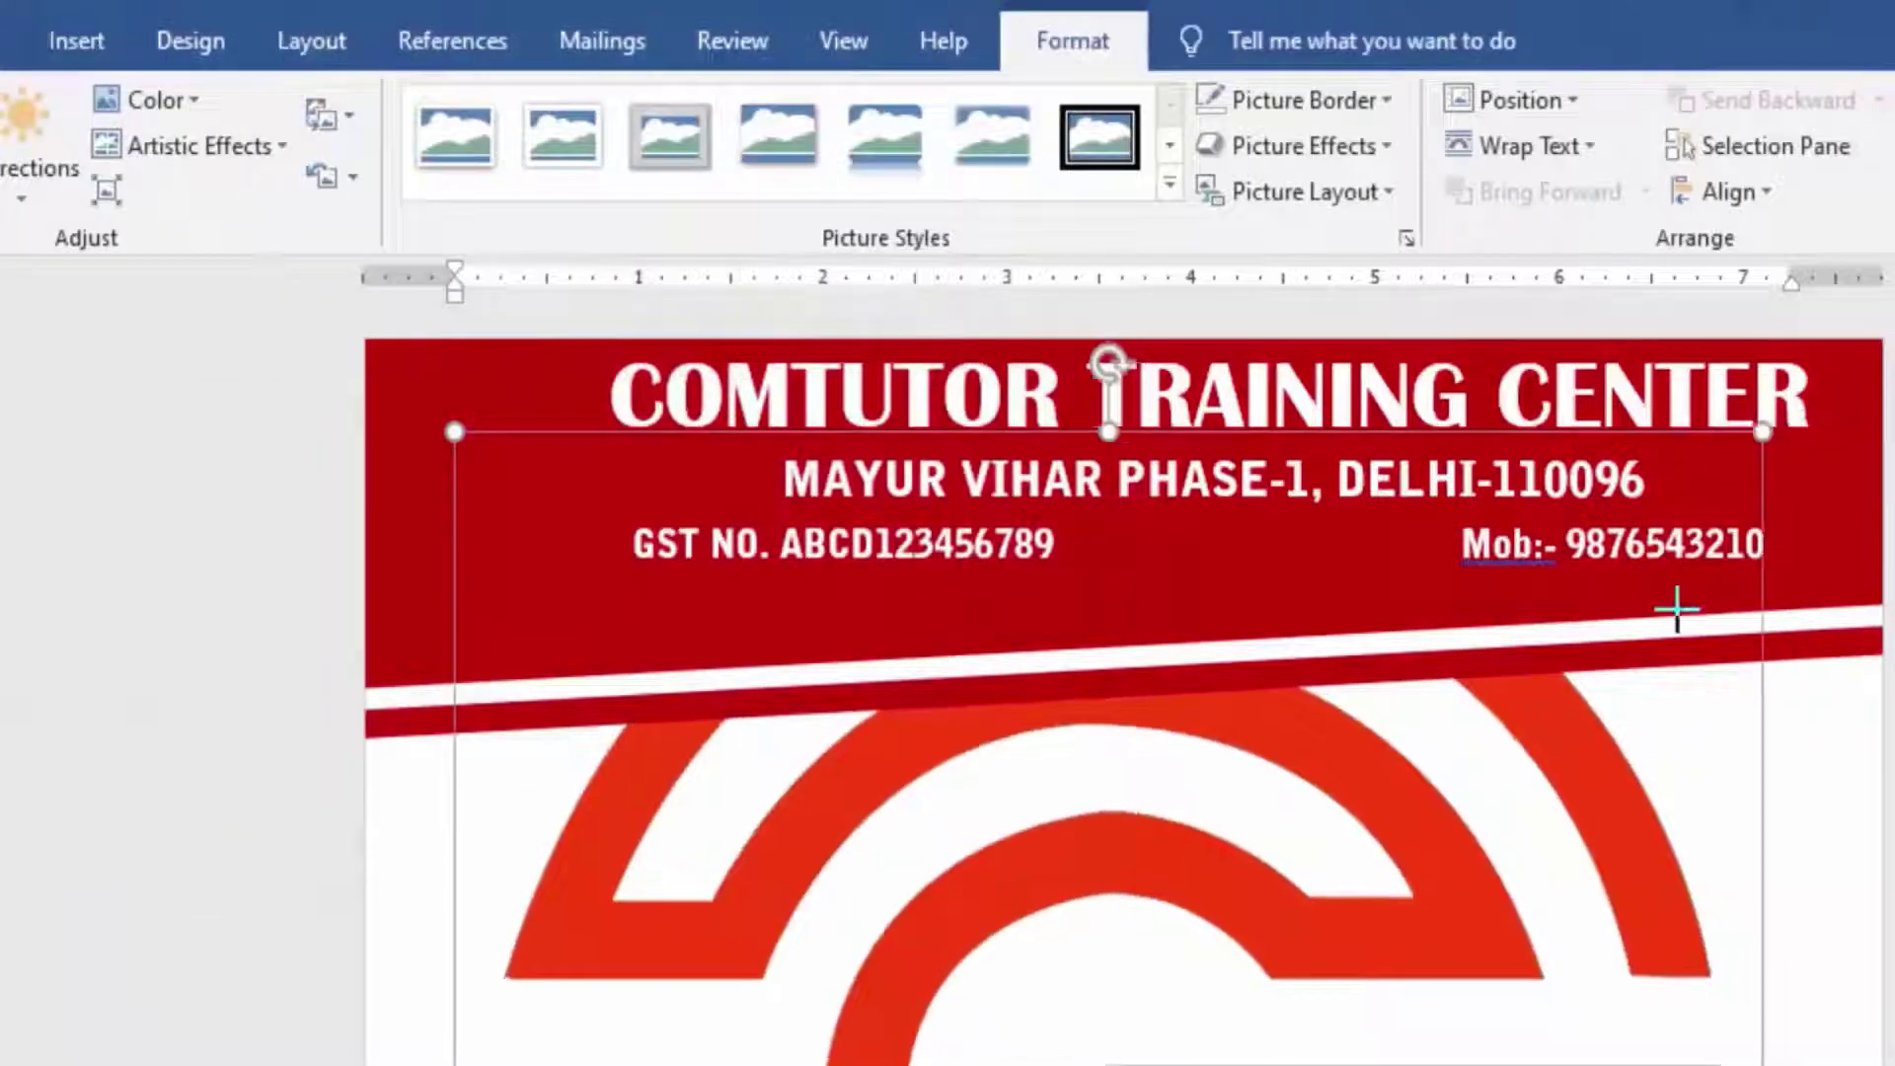
- Shrink the inserted CT logo and set its wrapping to In Front of Text
left_click_drag(1794, 424, 1323, 829)
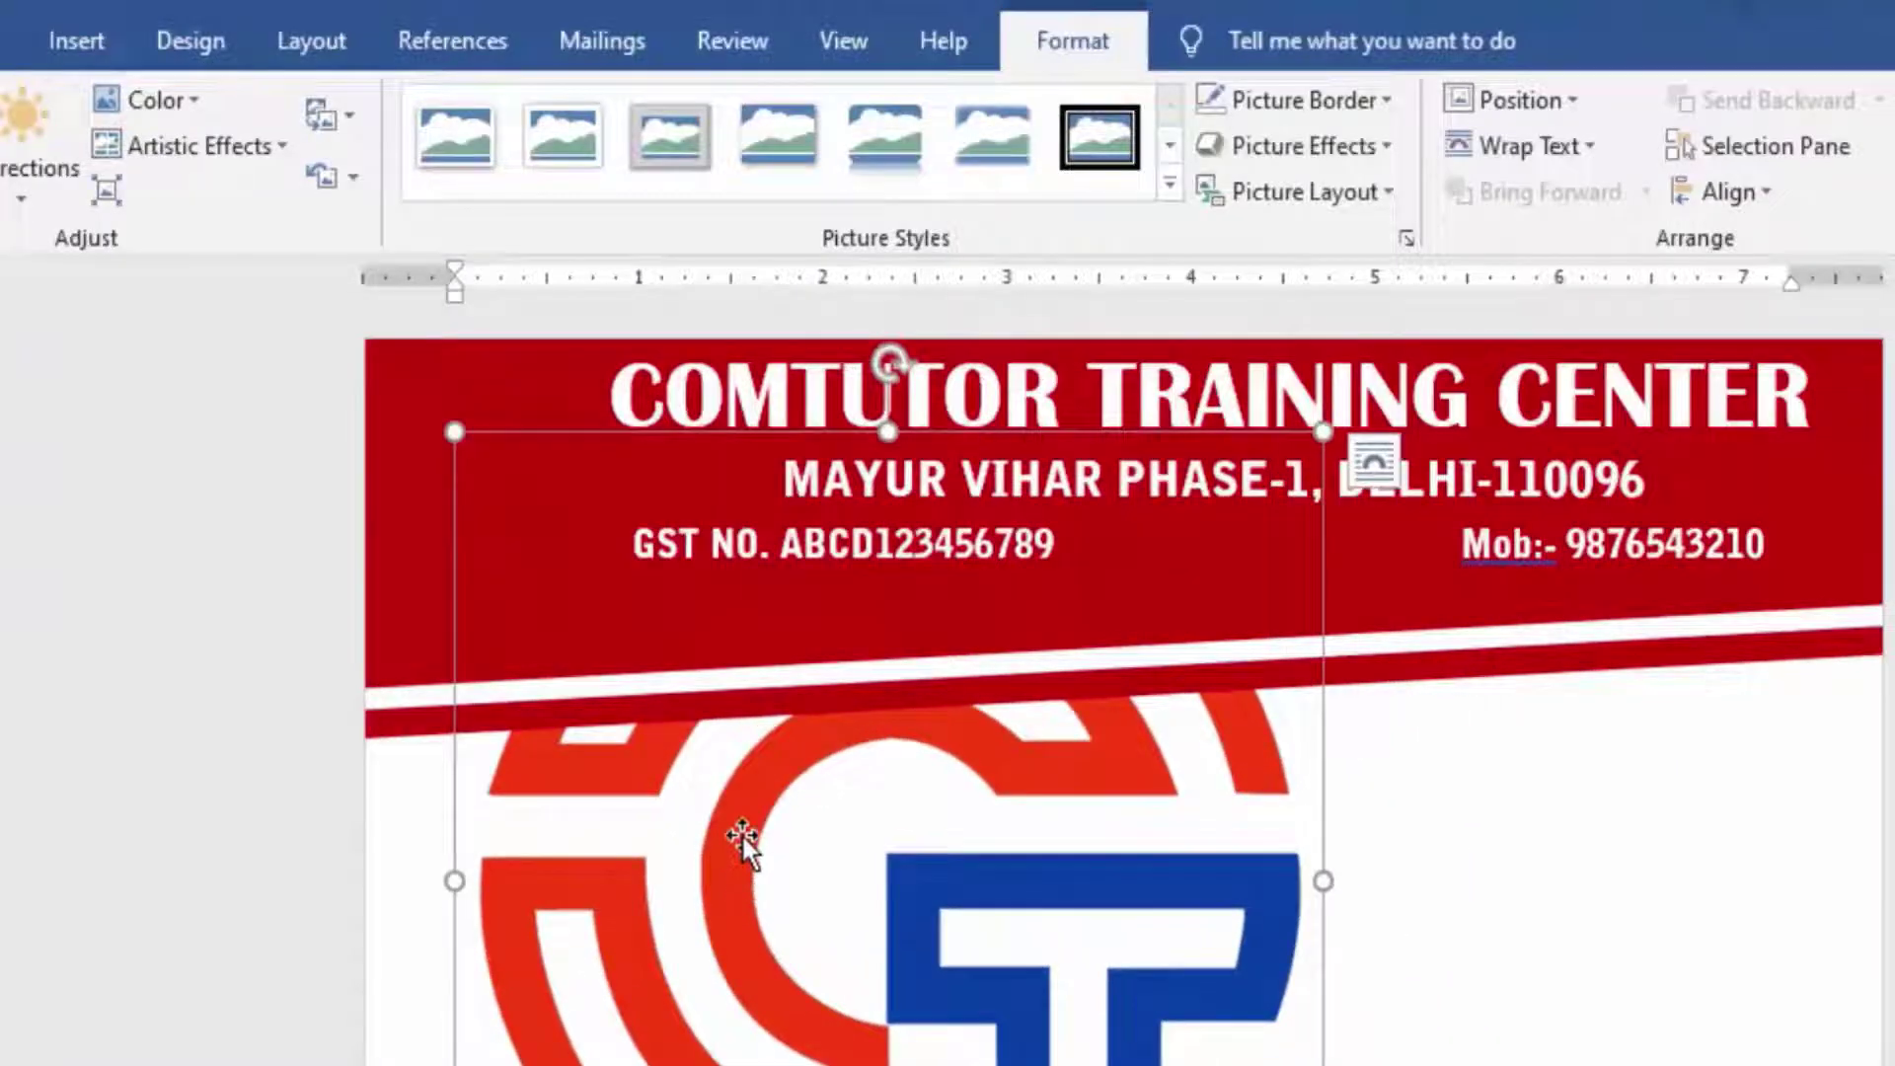
right_click(745, 833)
mouse_move(888, 711)
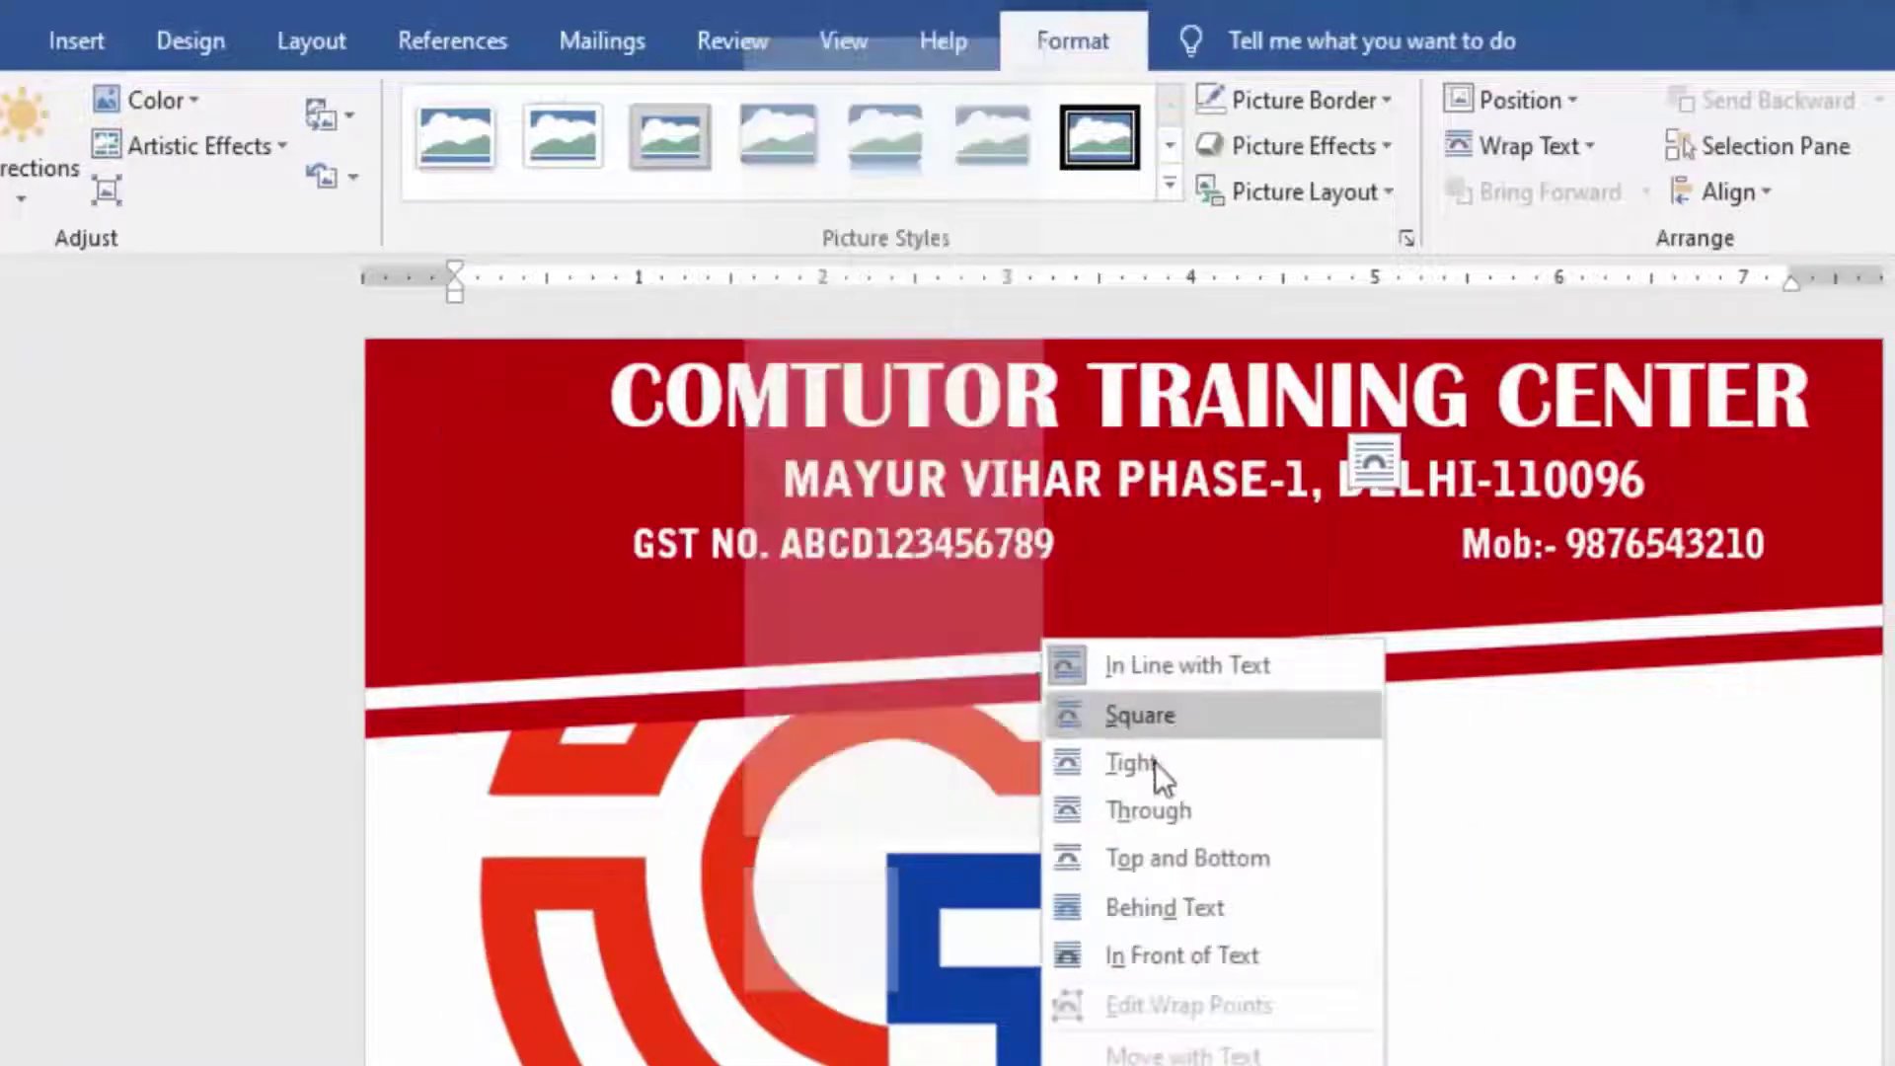
left_click(1200, 950)
- Size the logo into a small circle at the red header's left end
left_click_drag(1186, 932, 1083, 869)
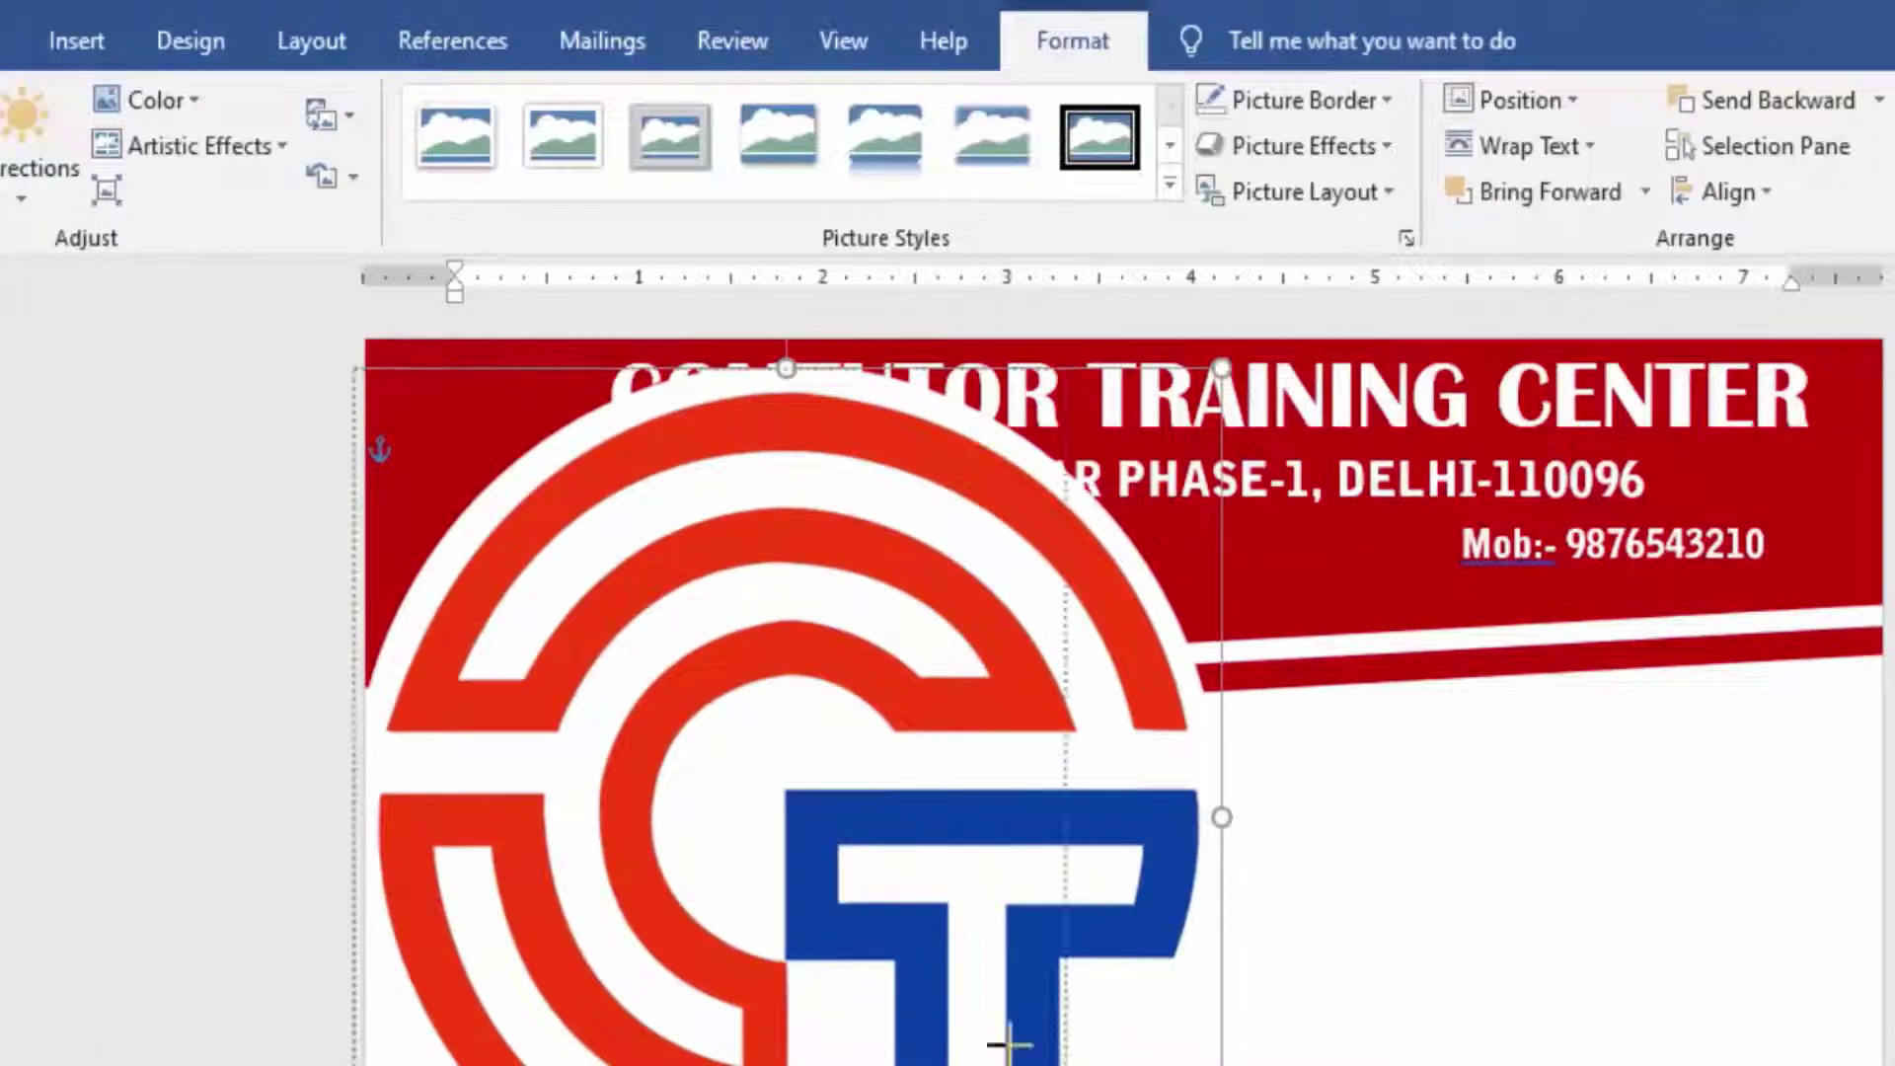
left_click_drag(1007, 1041, 556, 580)
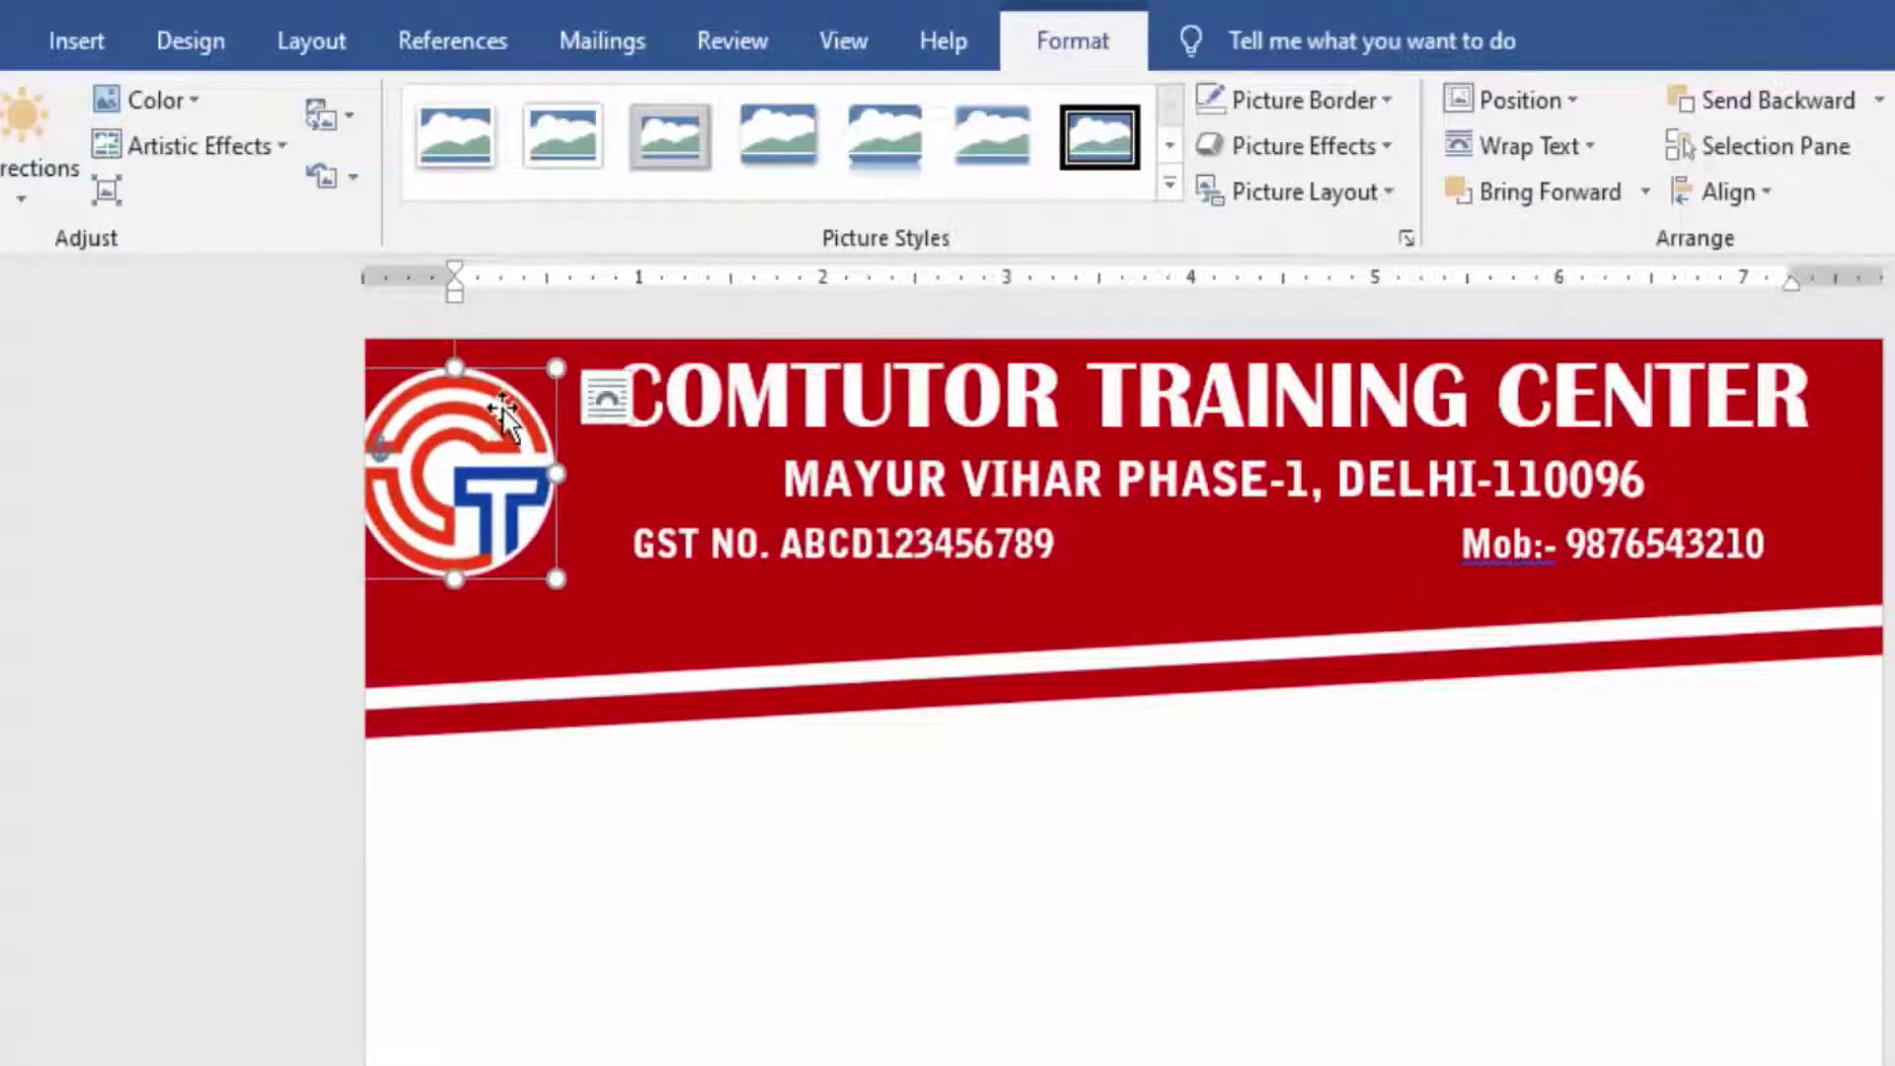
left_click_drag(503, 414, 557, 424)
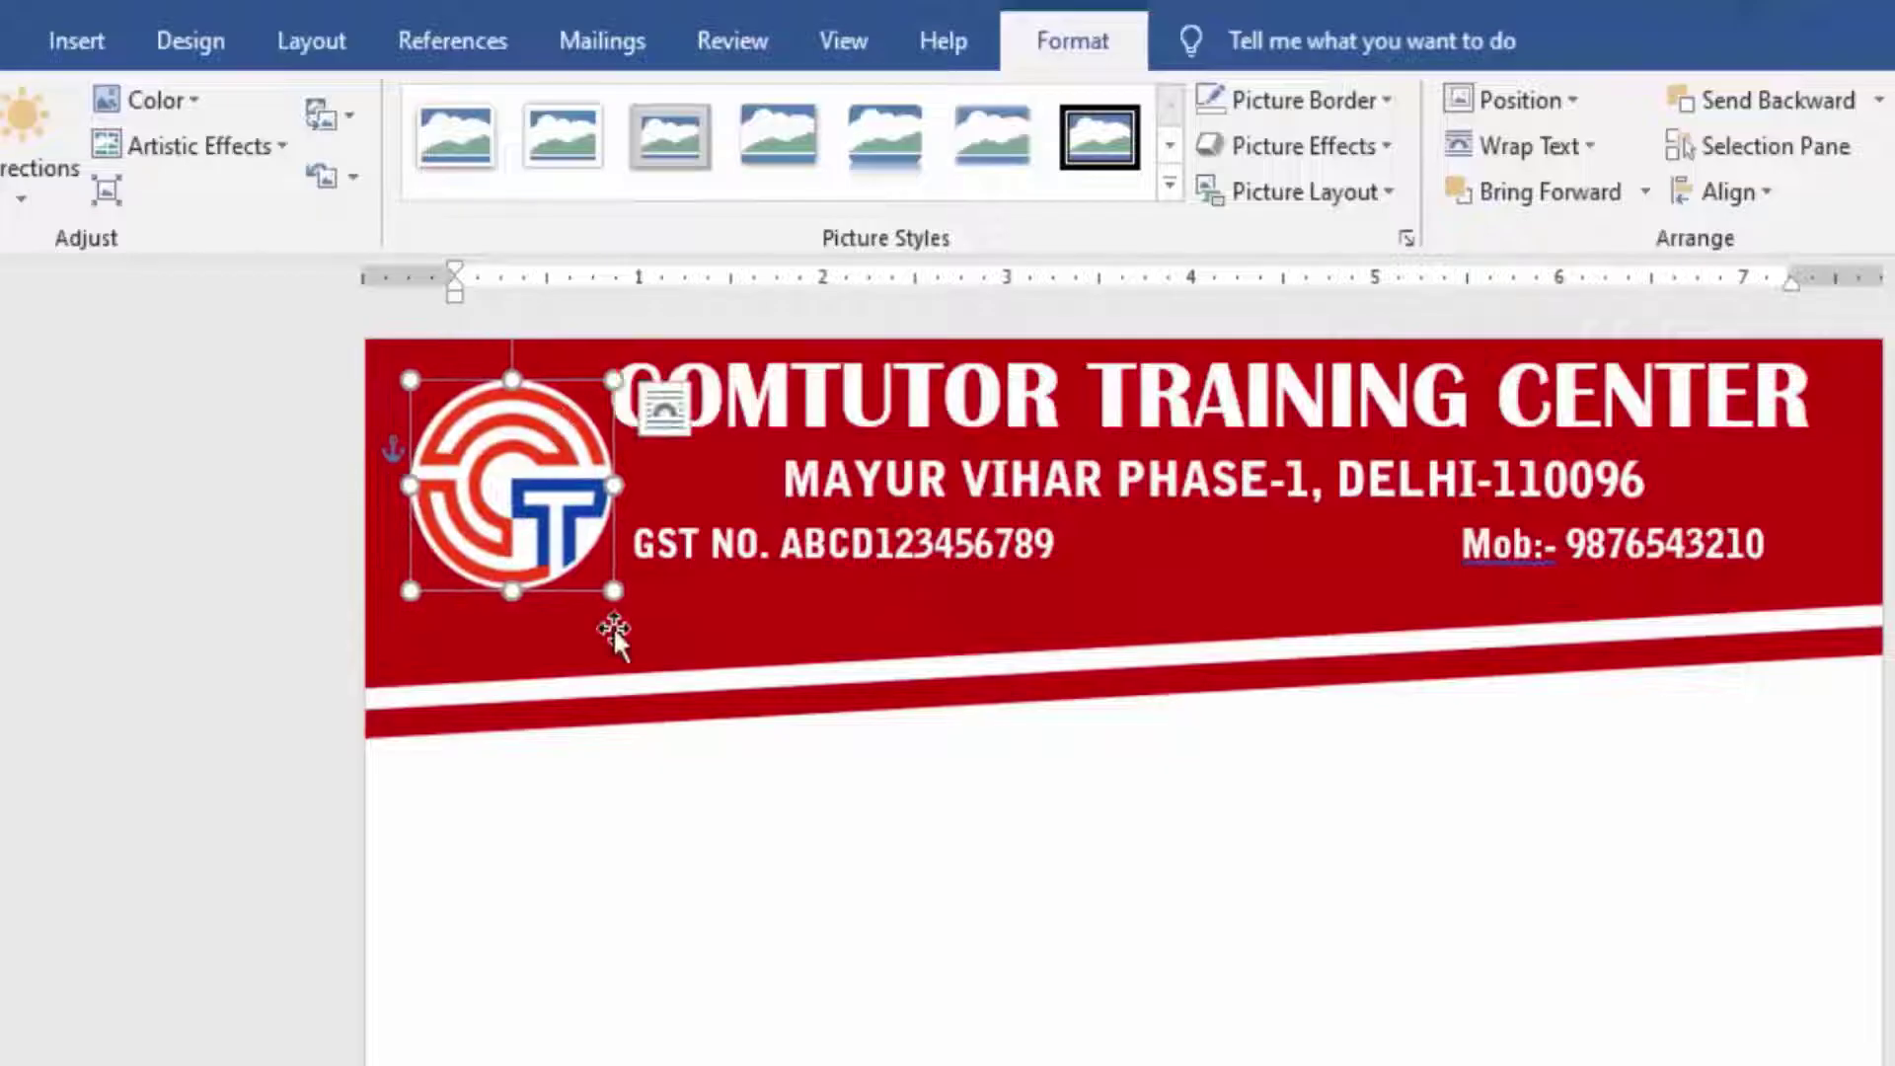
left_click_drag(612, 591, 628, 607)
left_click_drag(564, 538, 540, 538)
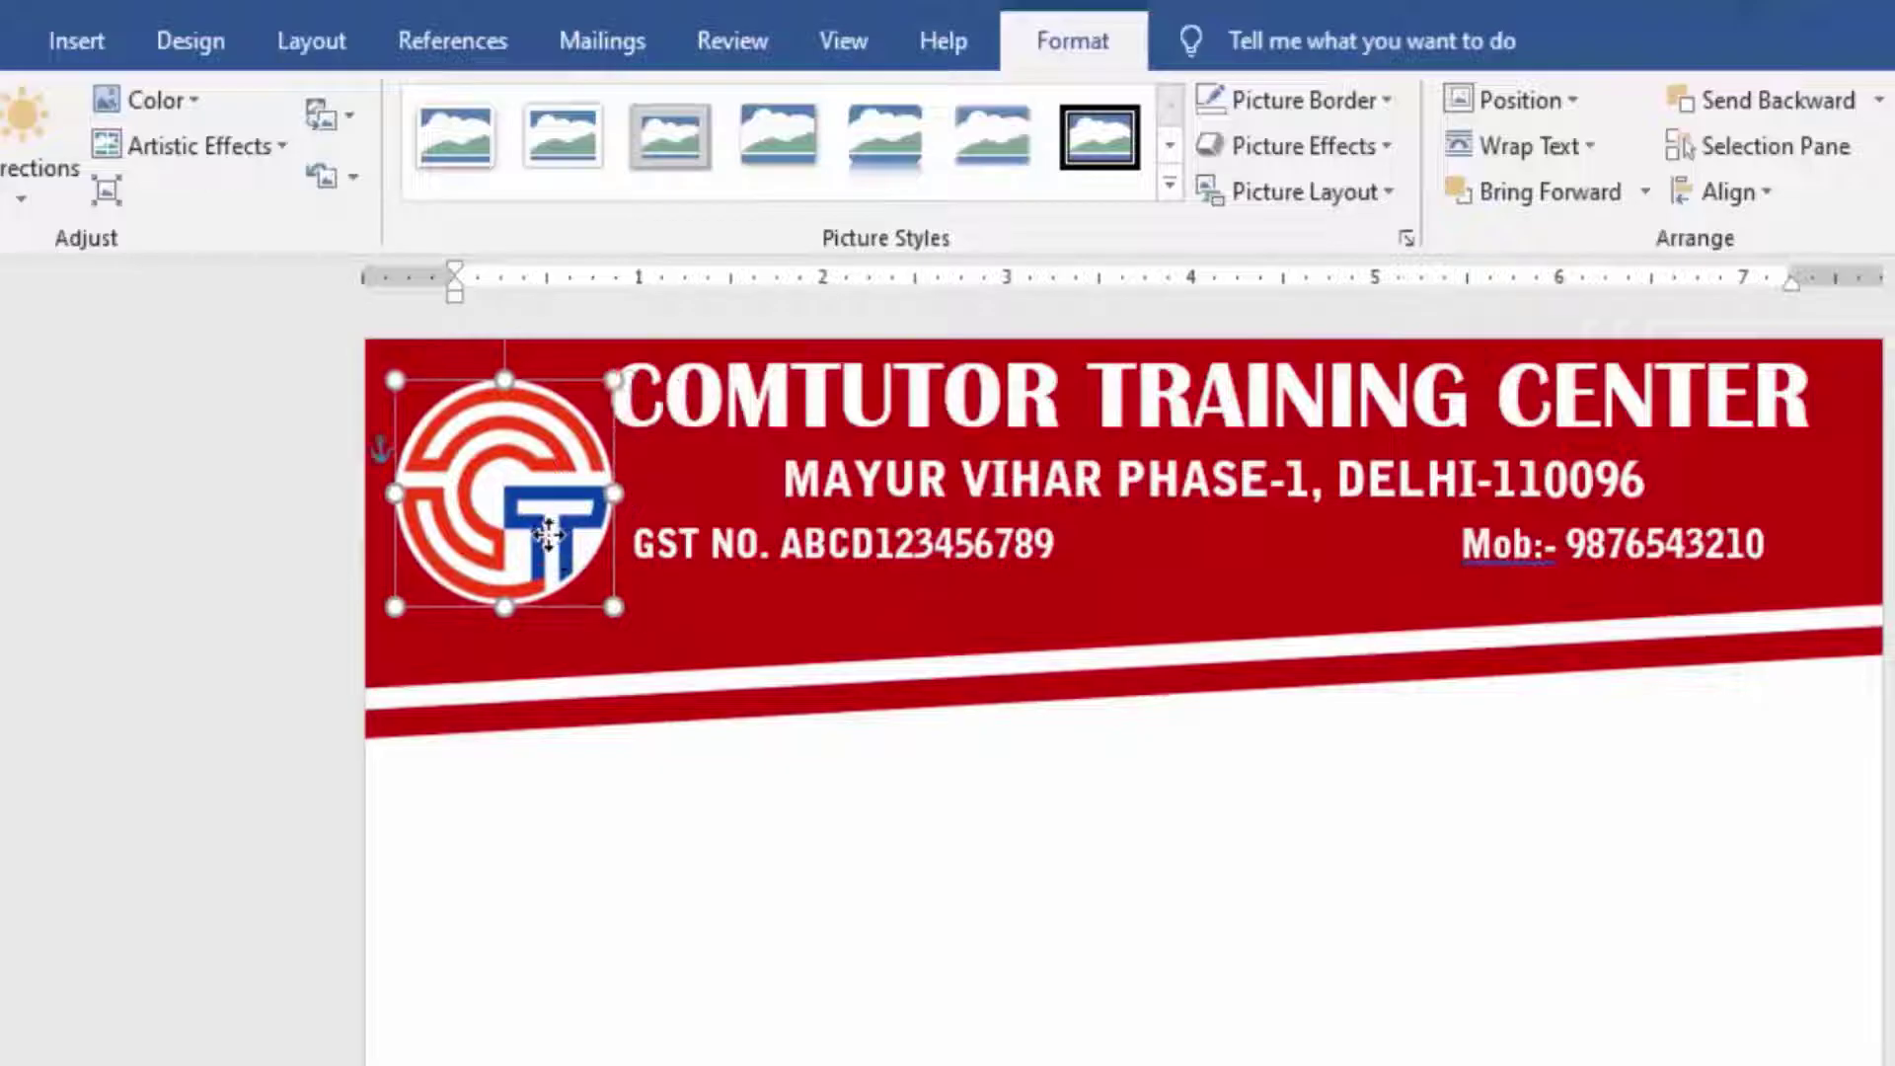
left_click(1266, 768)
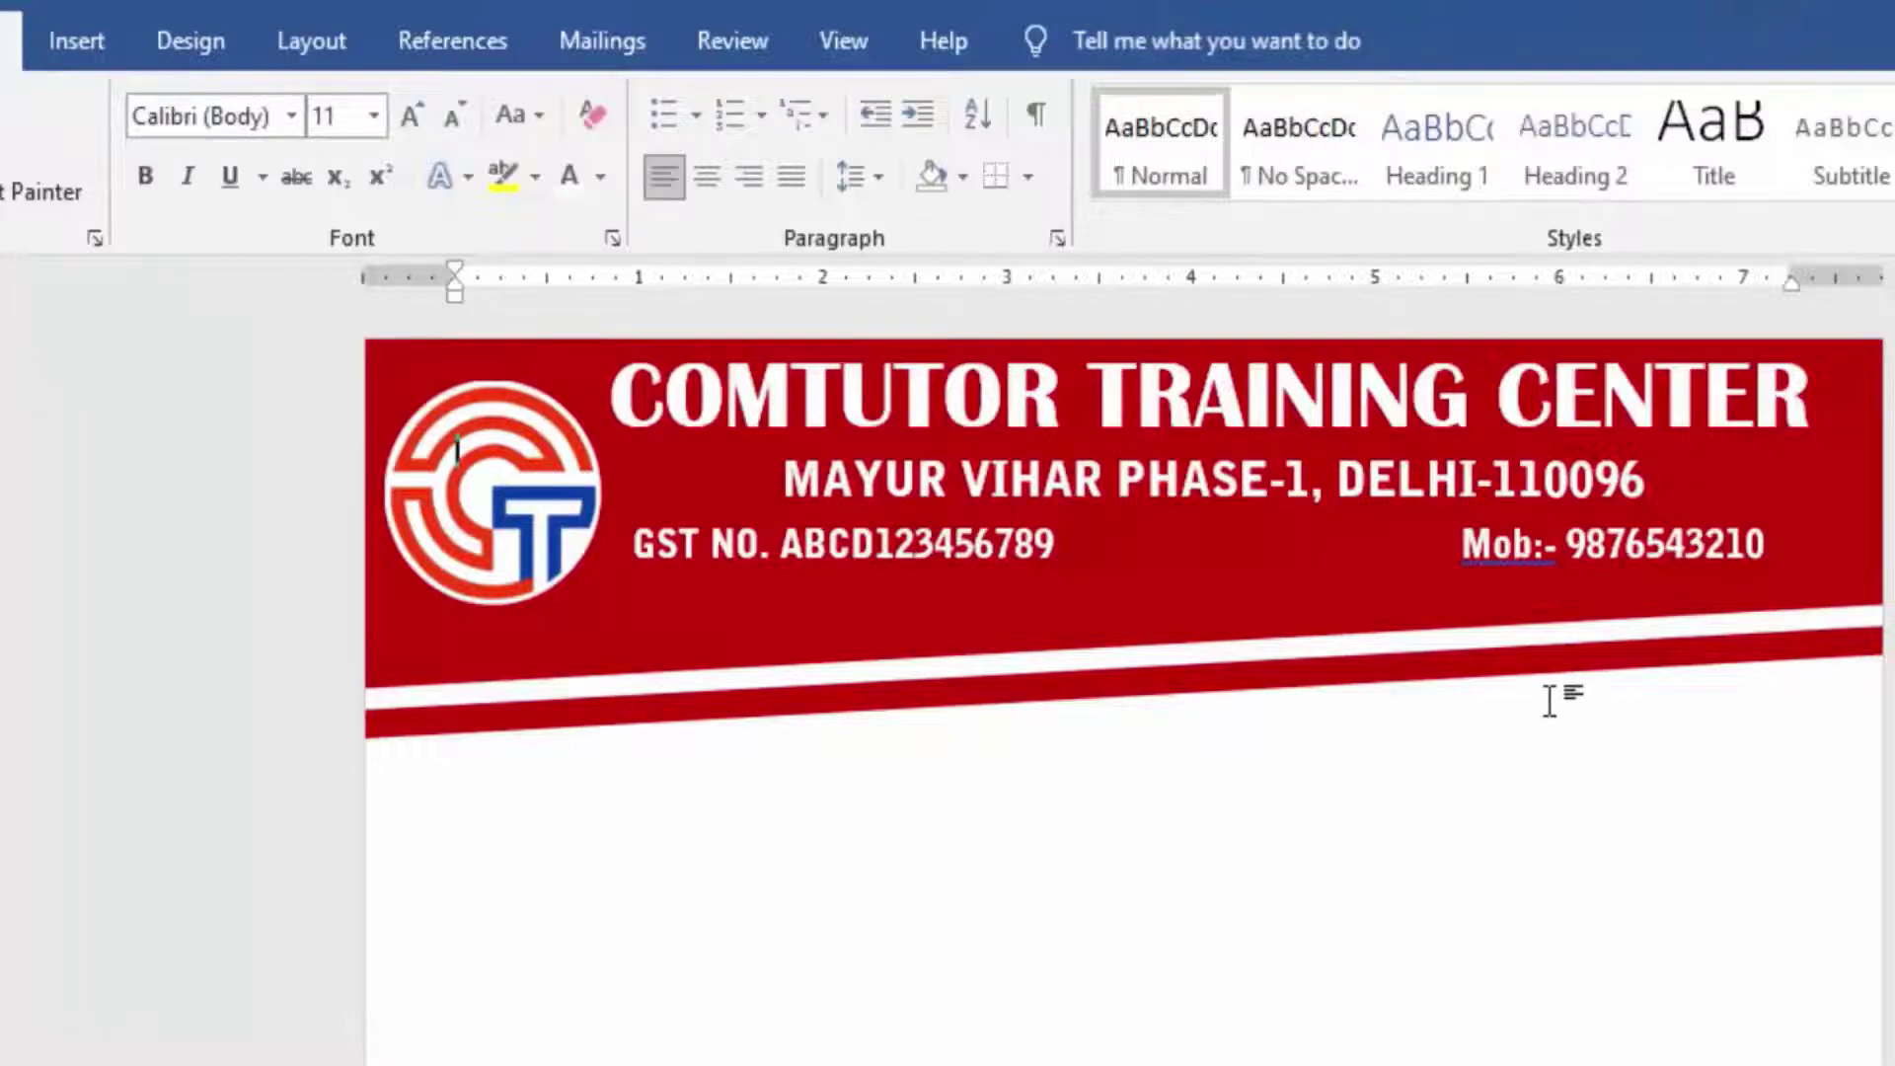
- Draw a wide text box just below the header
left_click(79, 44)
left_click(295, 103)
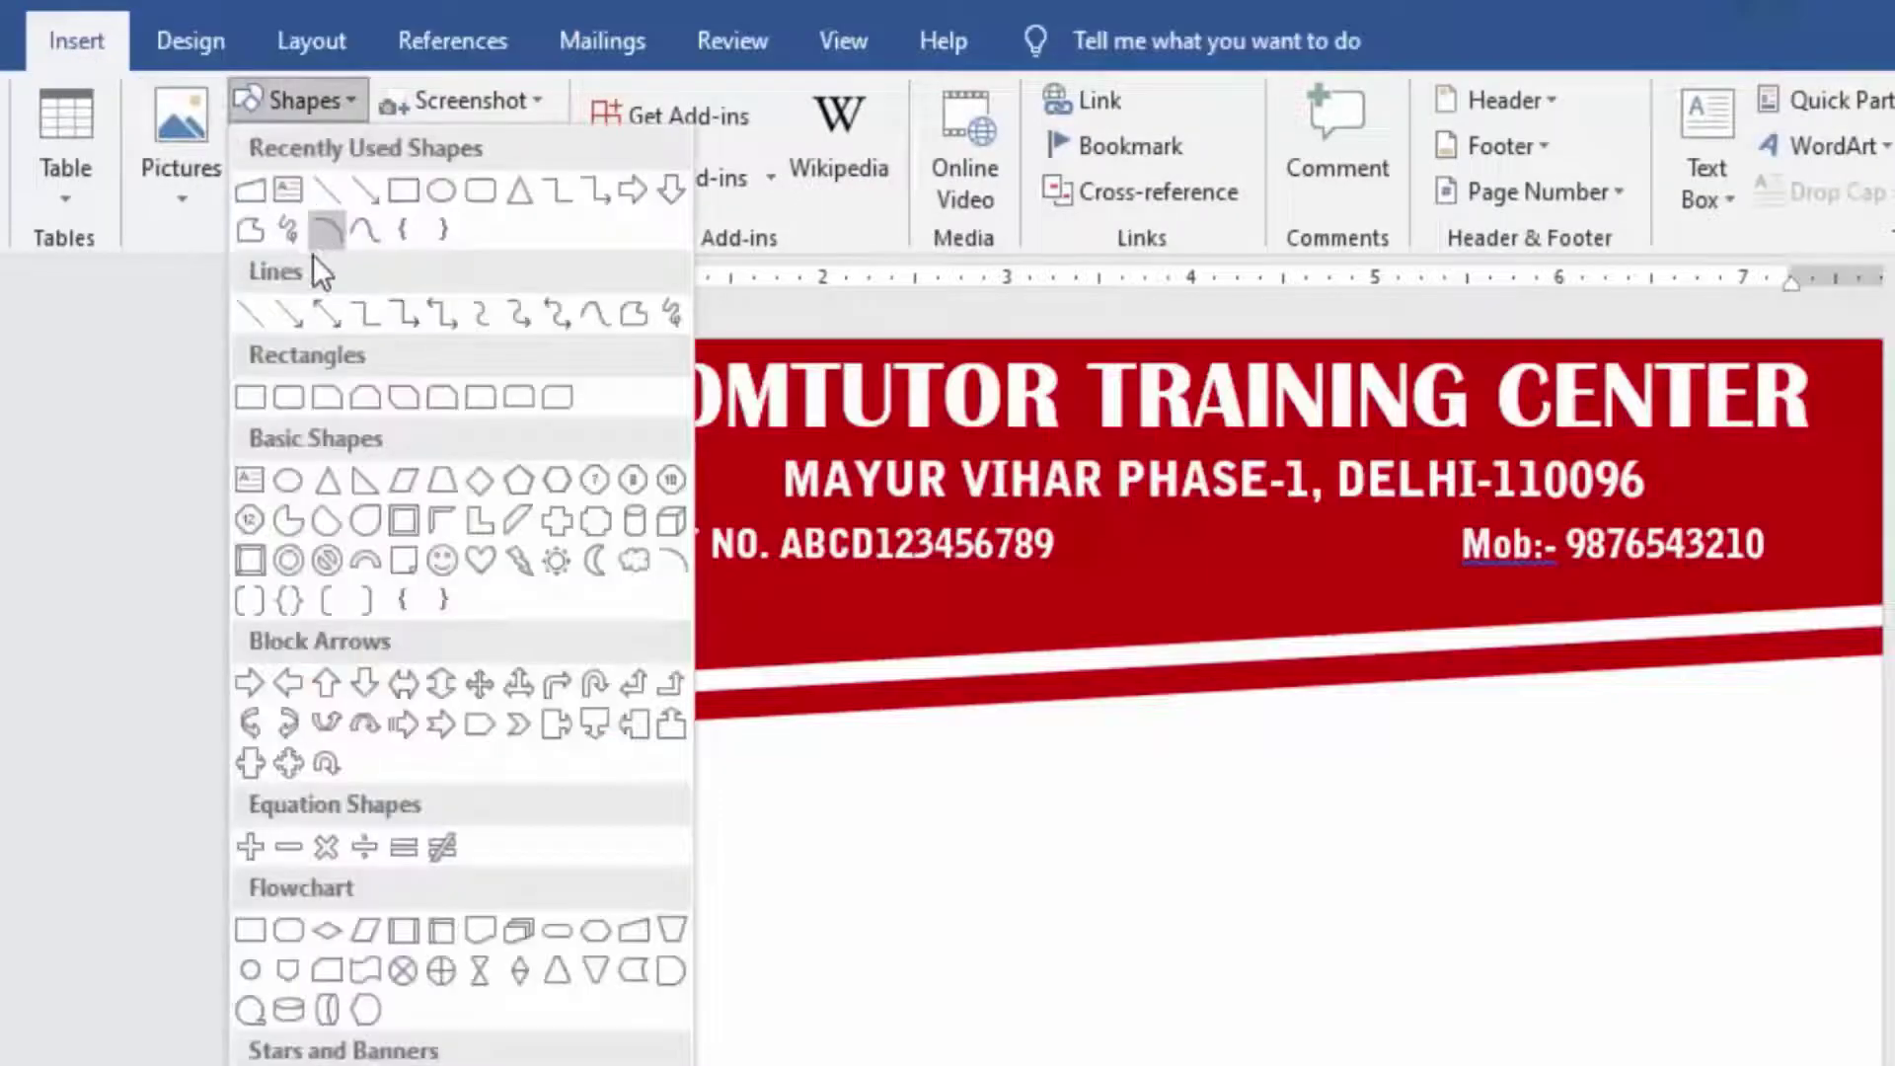
left_click(293, 195)
left_click_drag(395, 766, 1872, 843)
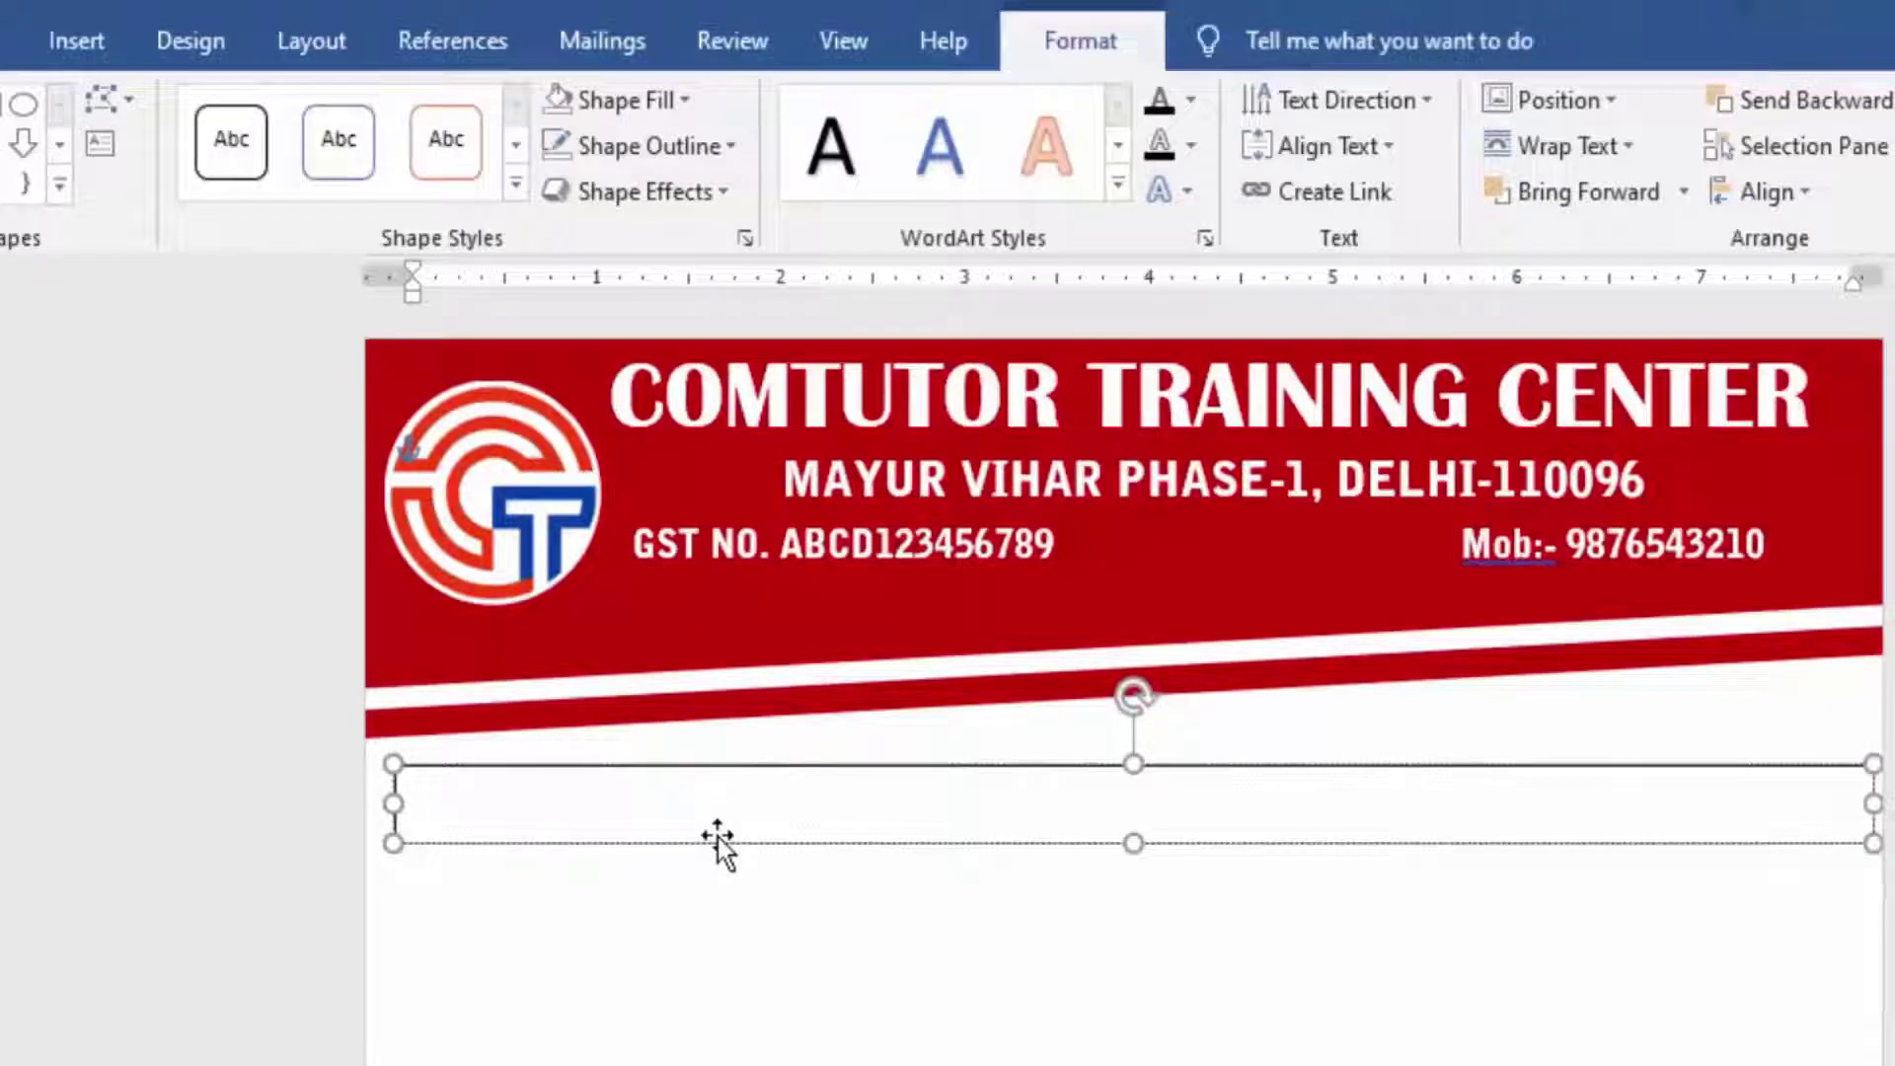
- Type 'Ref. No' followed by ':' and a dotted line, resizing the box narrower and taller
type("Ref. No.")
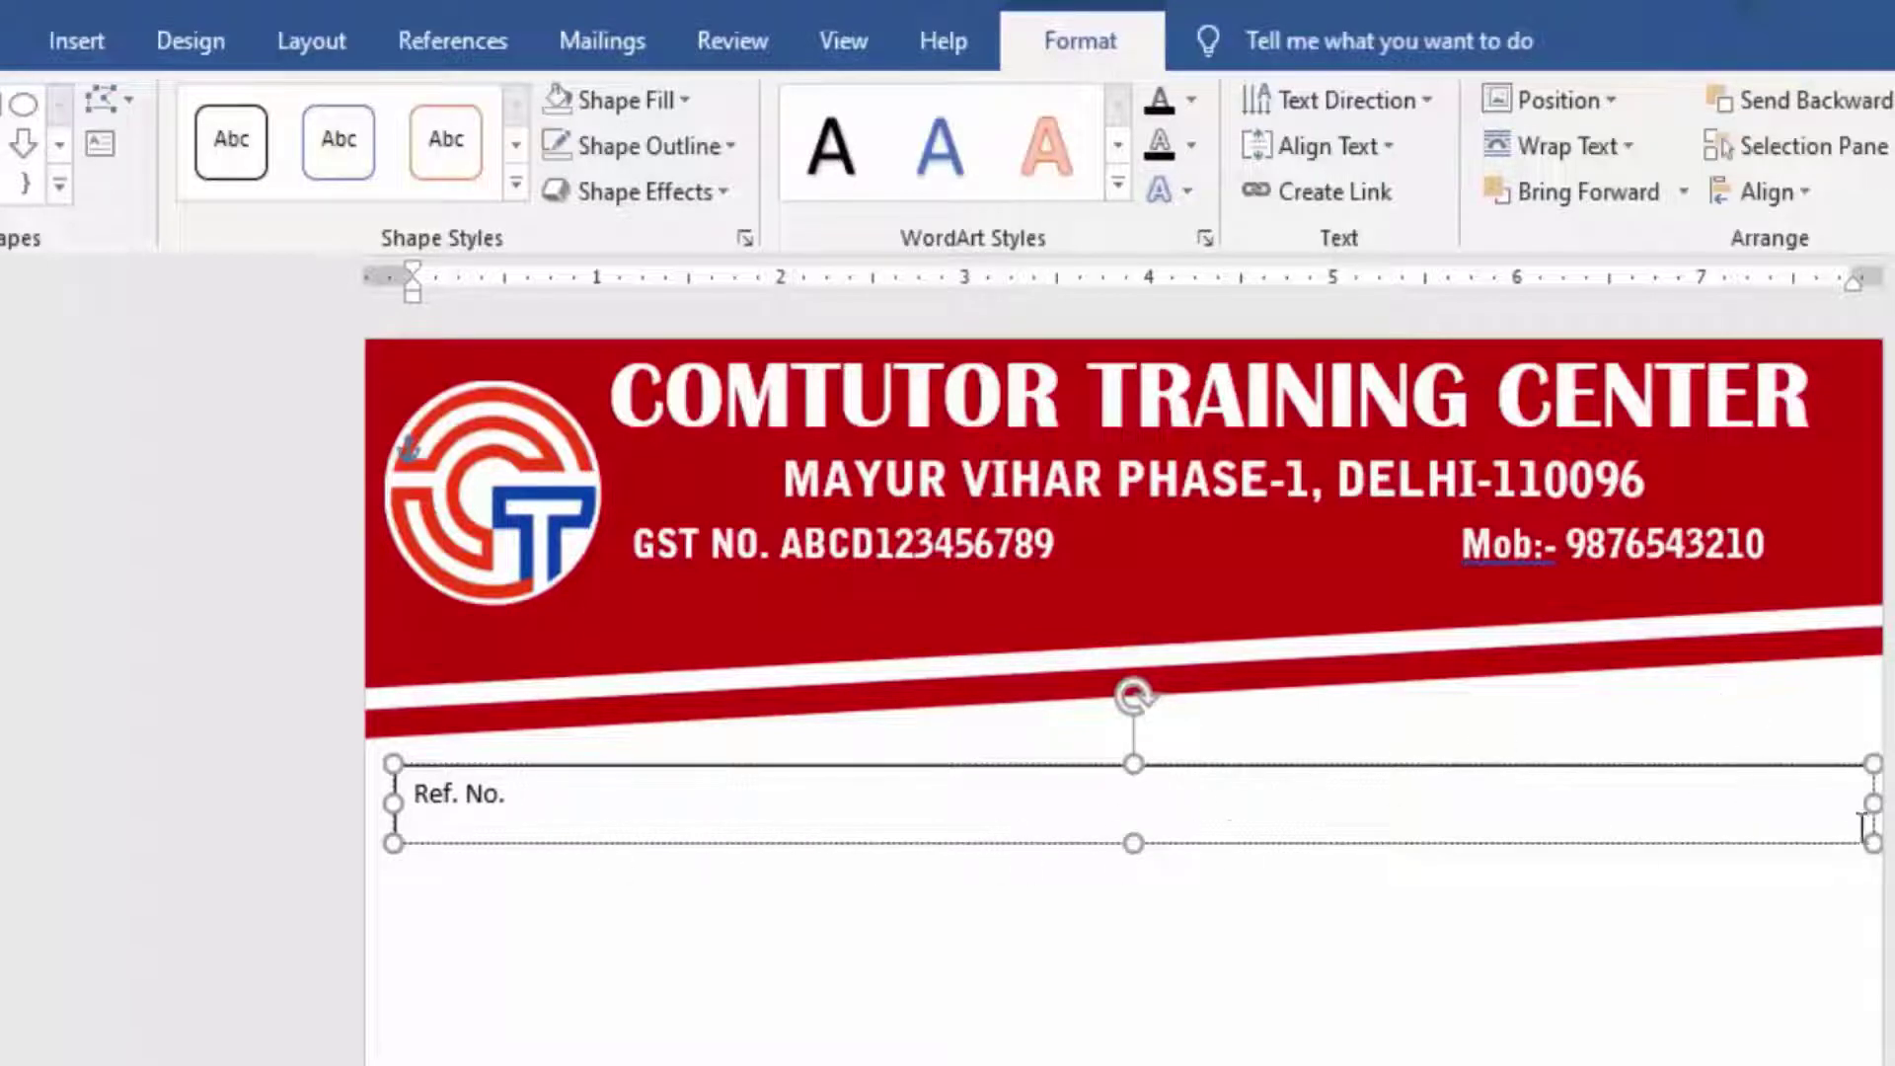
left_click_drag(1874, 803, 736, 843)
left_click_drag(562, 843, 562, 927)
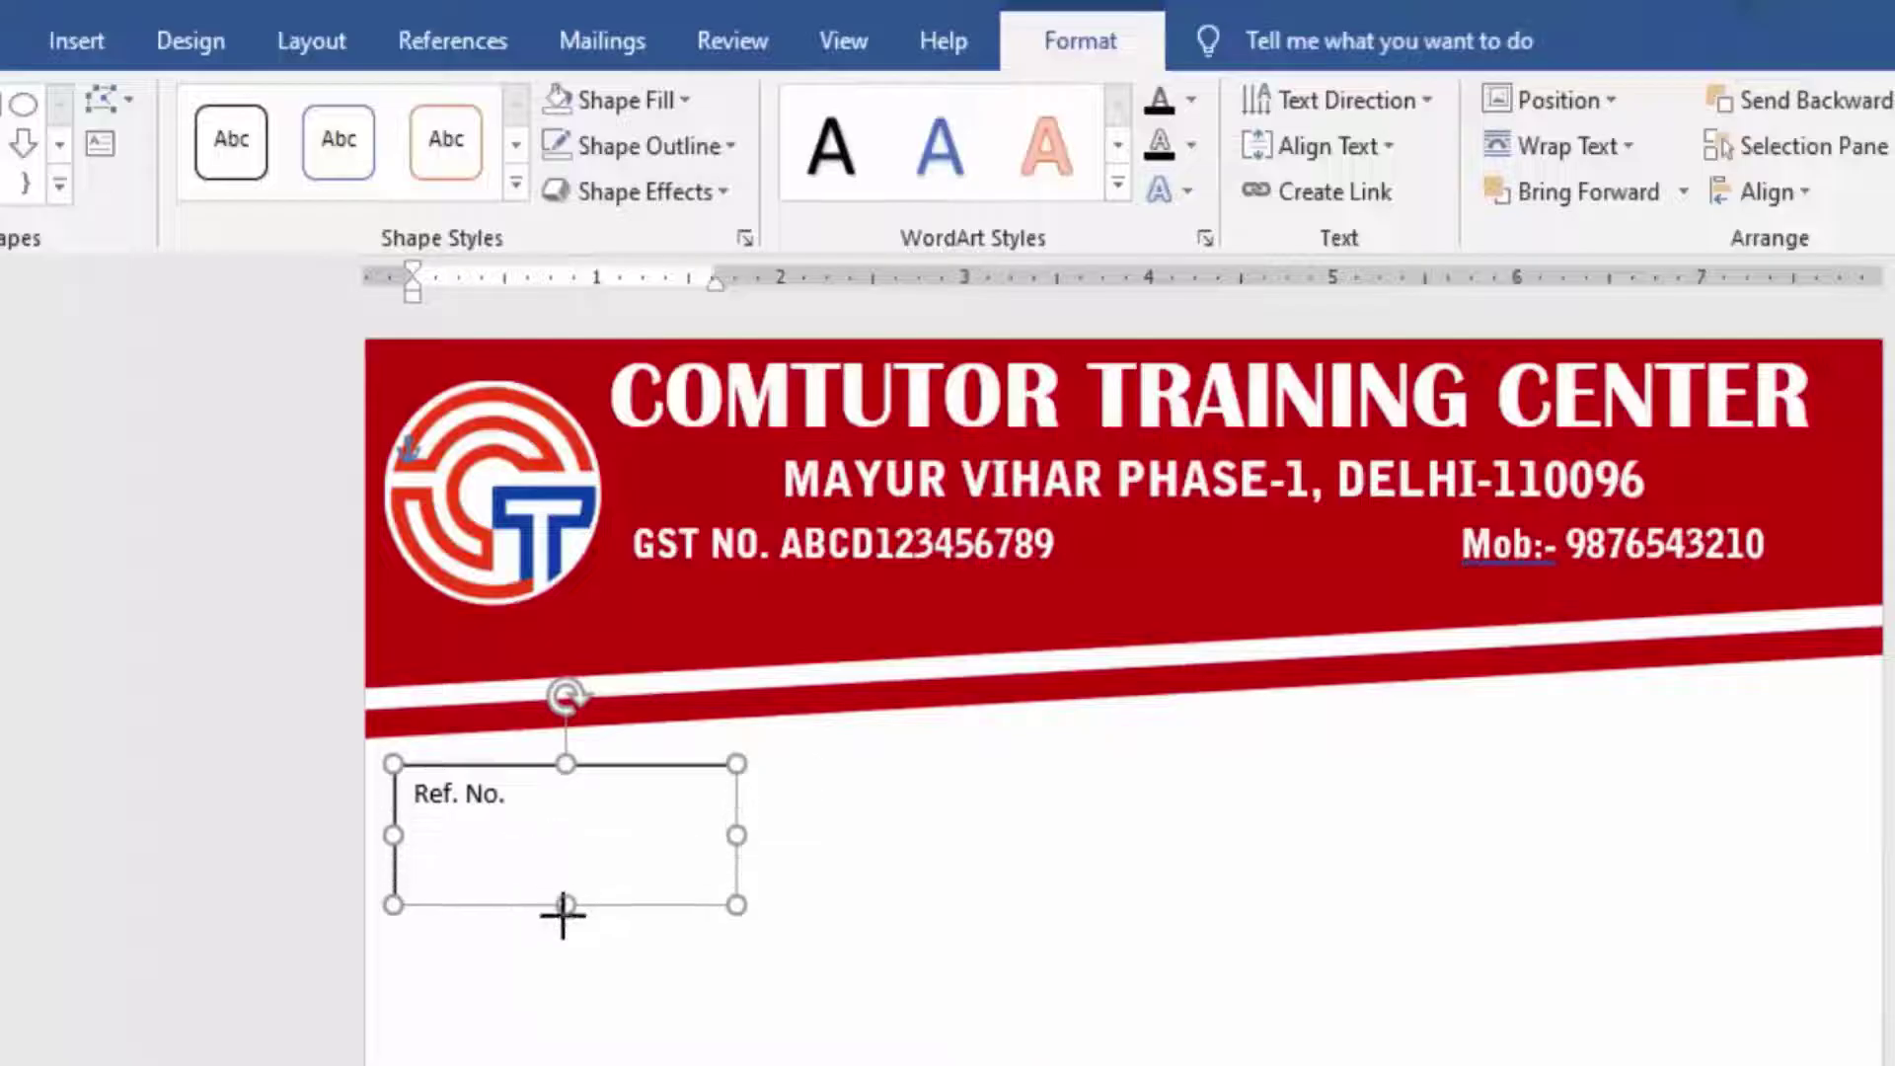
left_click(545, 787)
type(".")
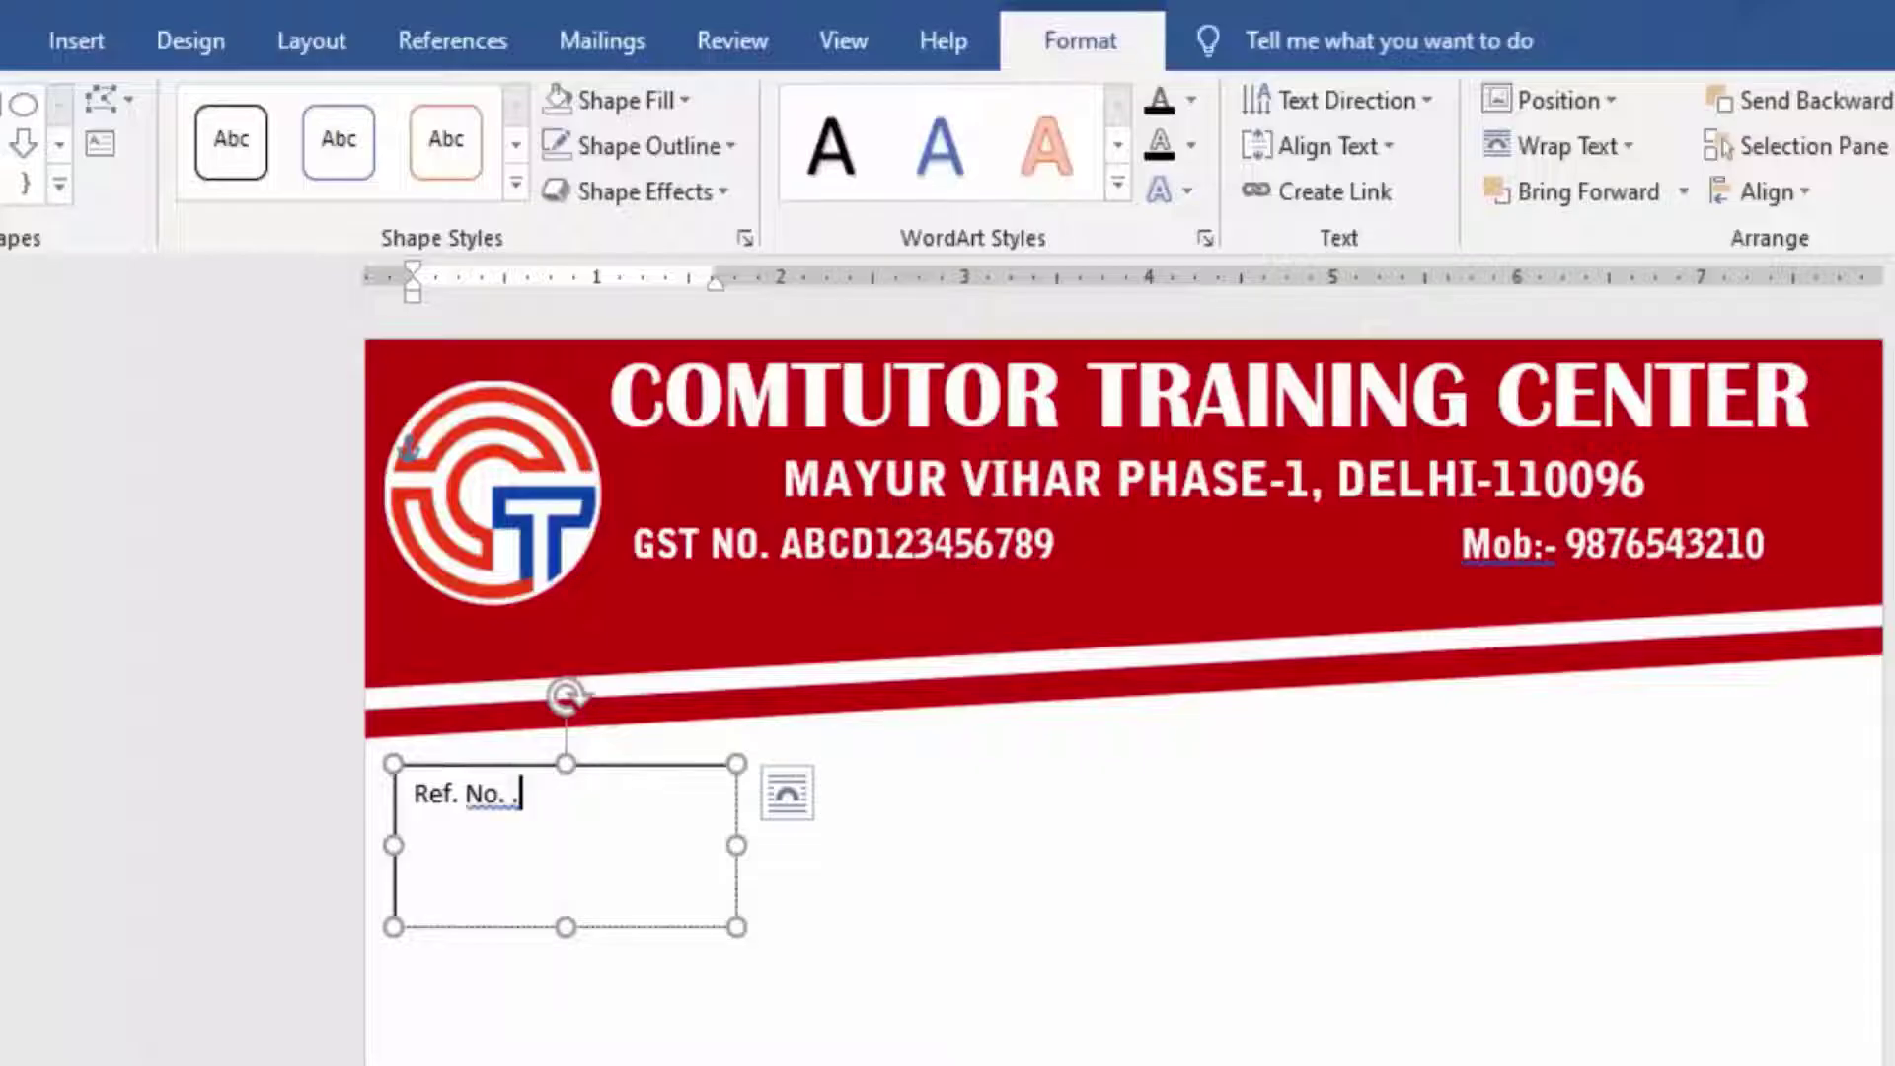
type(":........")
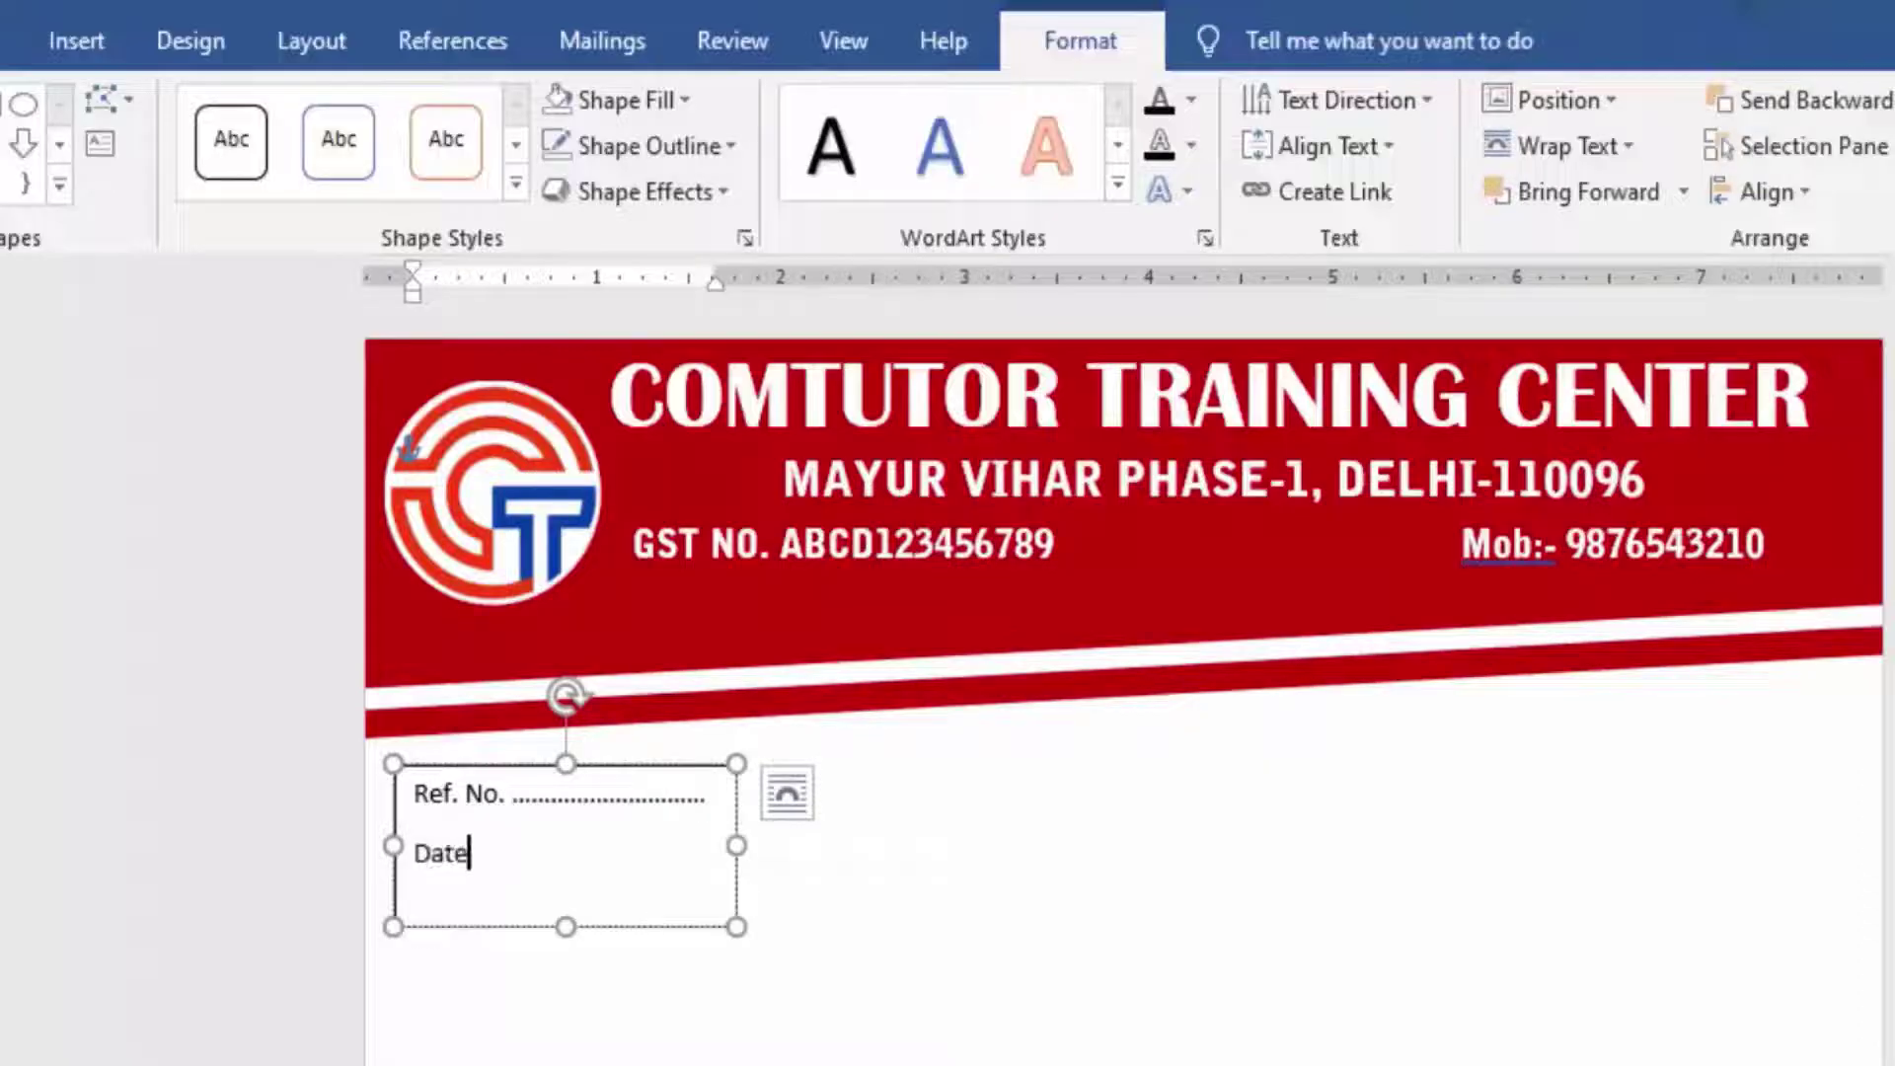
type("....................")
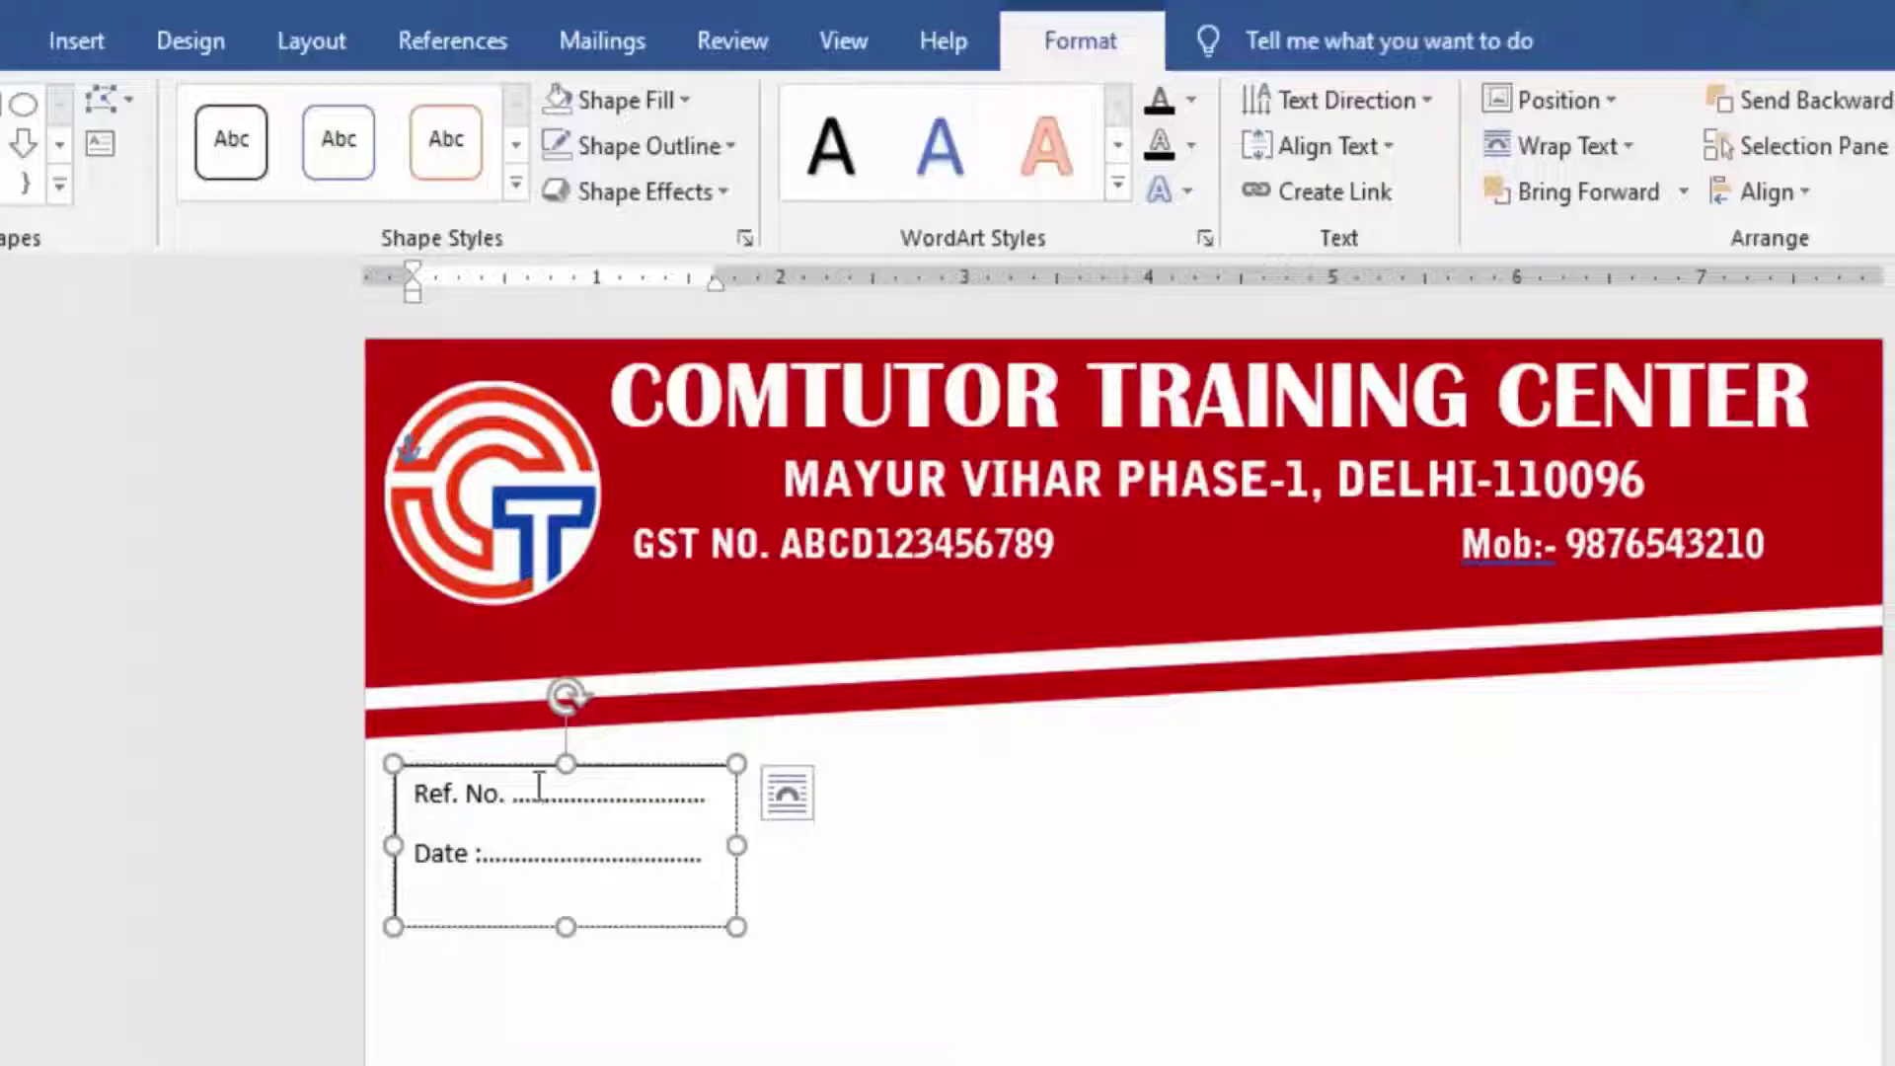
- Shorten the Ref. No./Date box and give it No Outline and No Fill
mouse_move(565, 926)
left_mouse_down()
mouse_move(565, 895)
mouse_move(1793, 780)
mouse_move(1773, 795)
left_mouse_up()
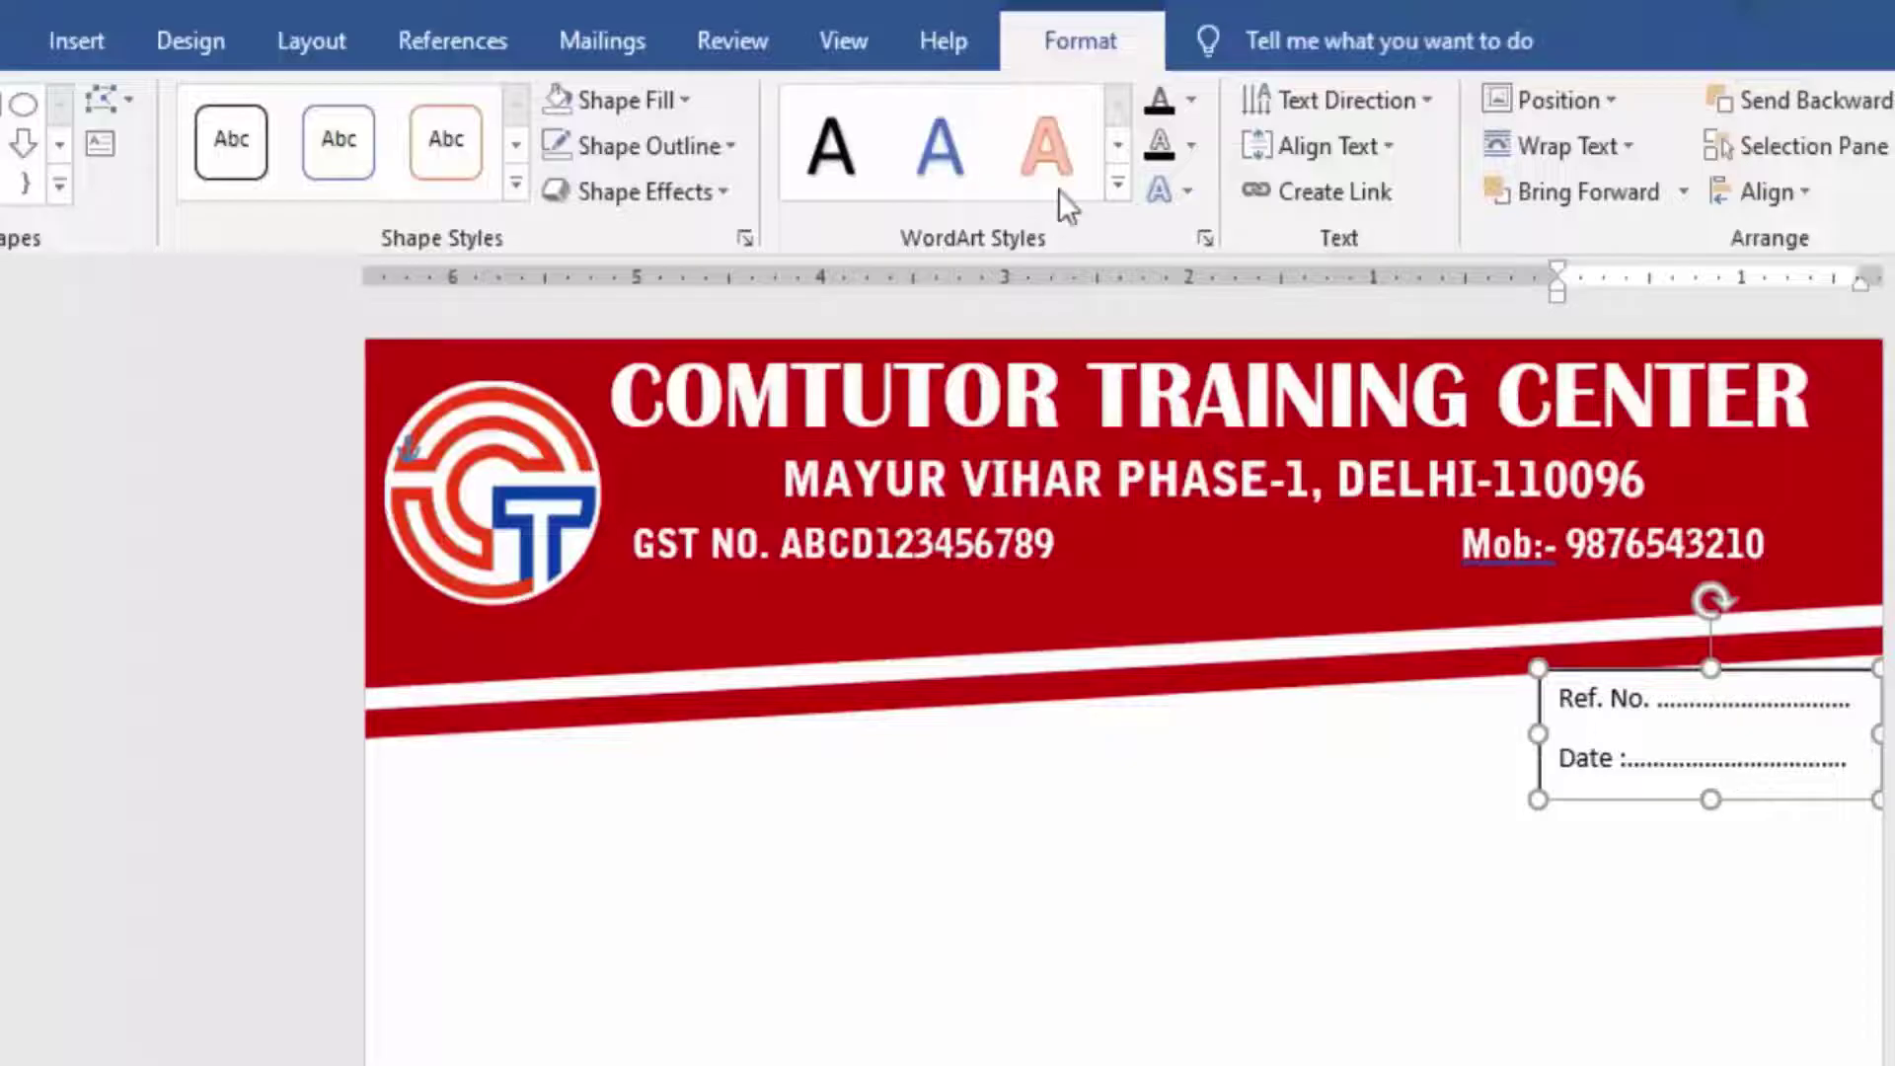
left_click(719, 146)
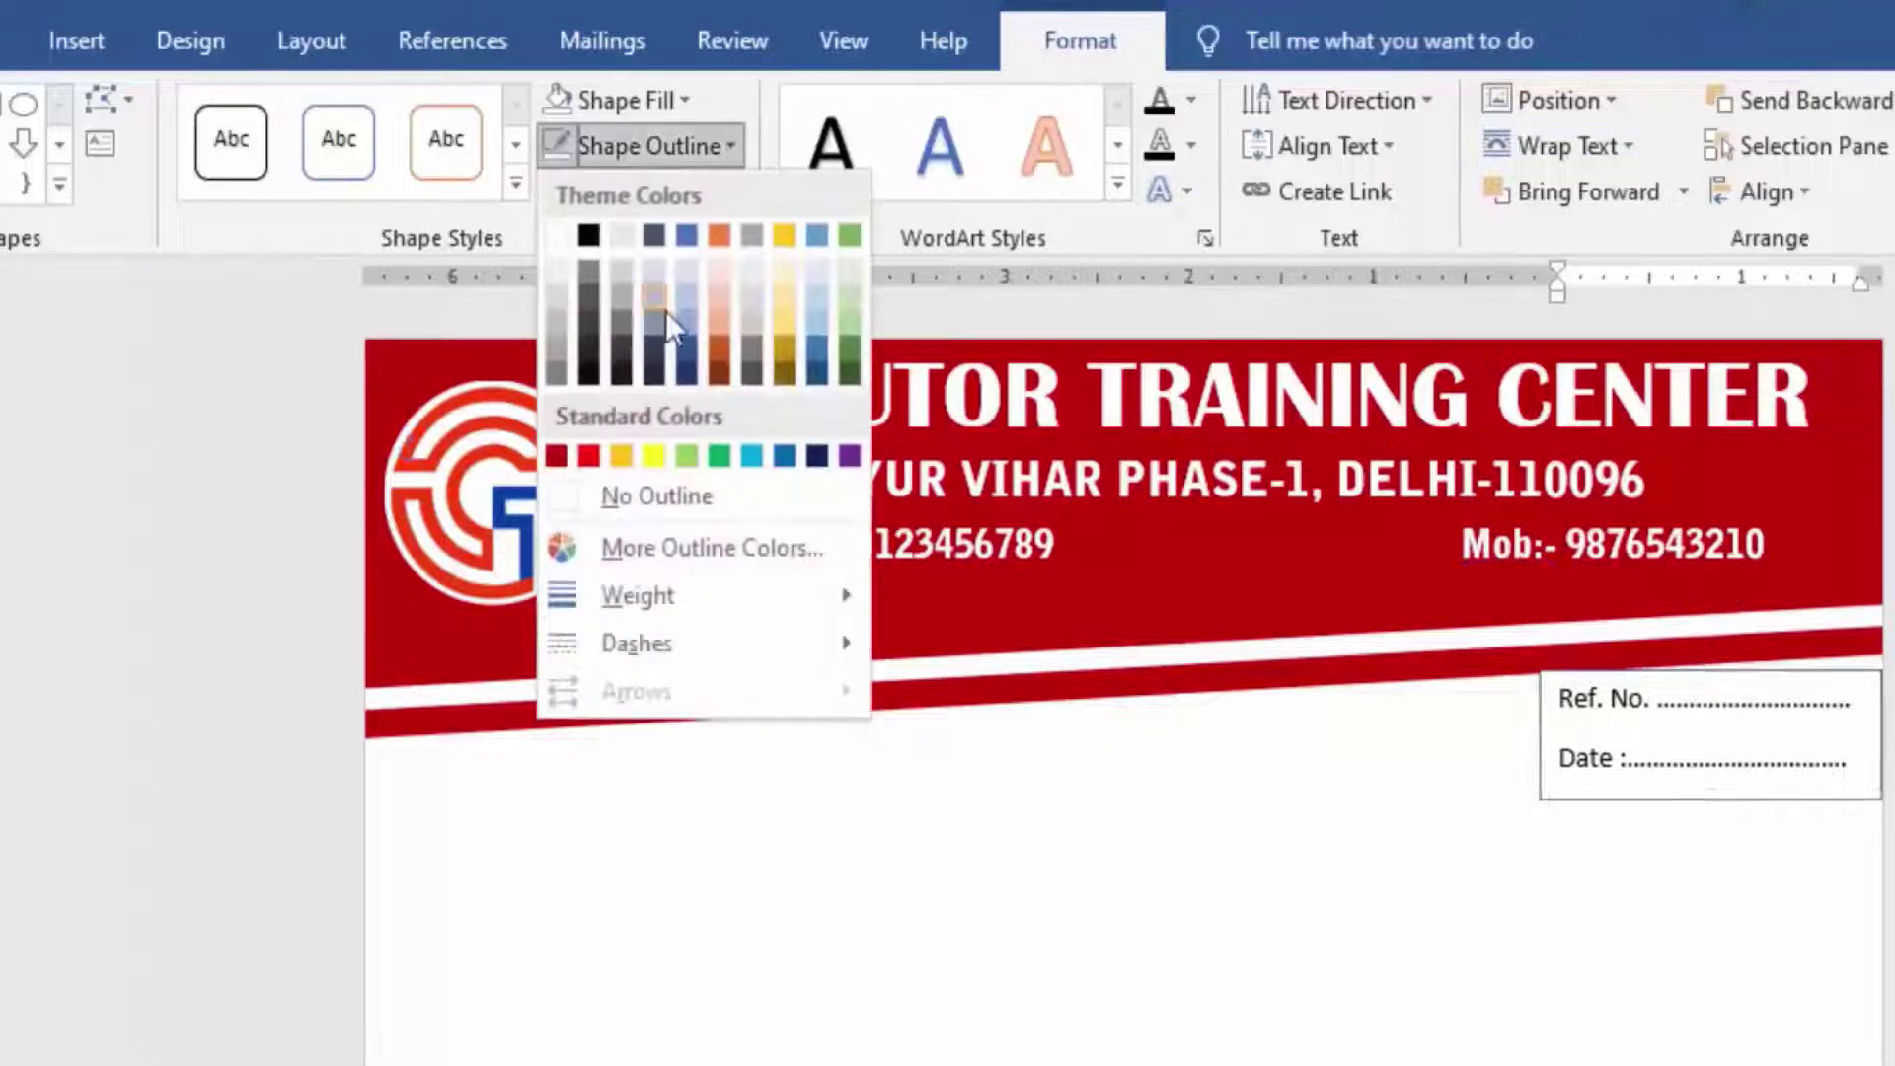
left_click(663, 476)
left_click(639, 102)
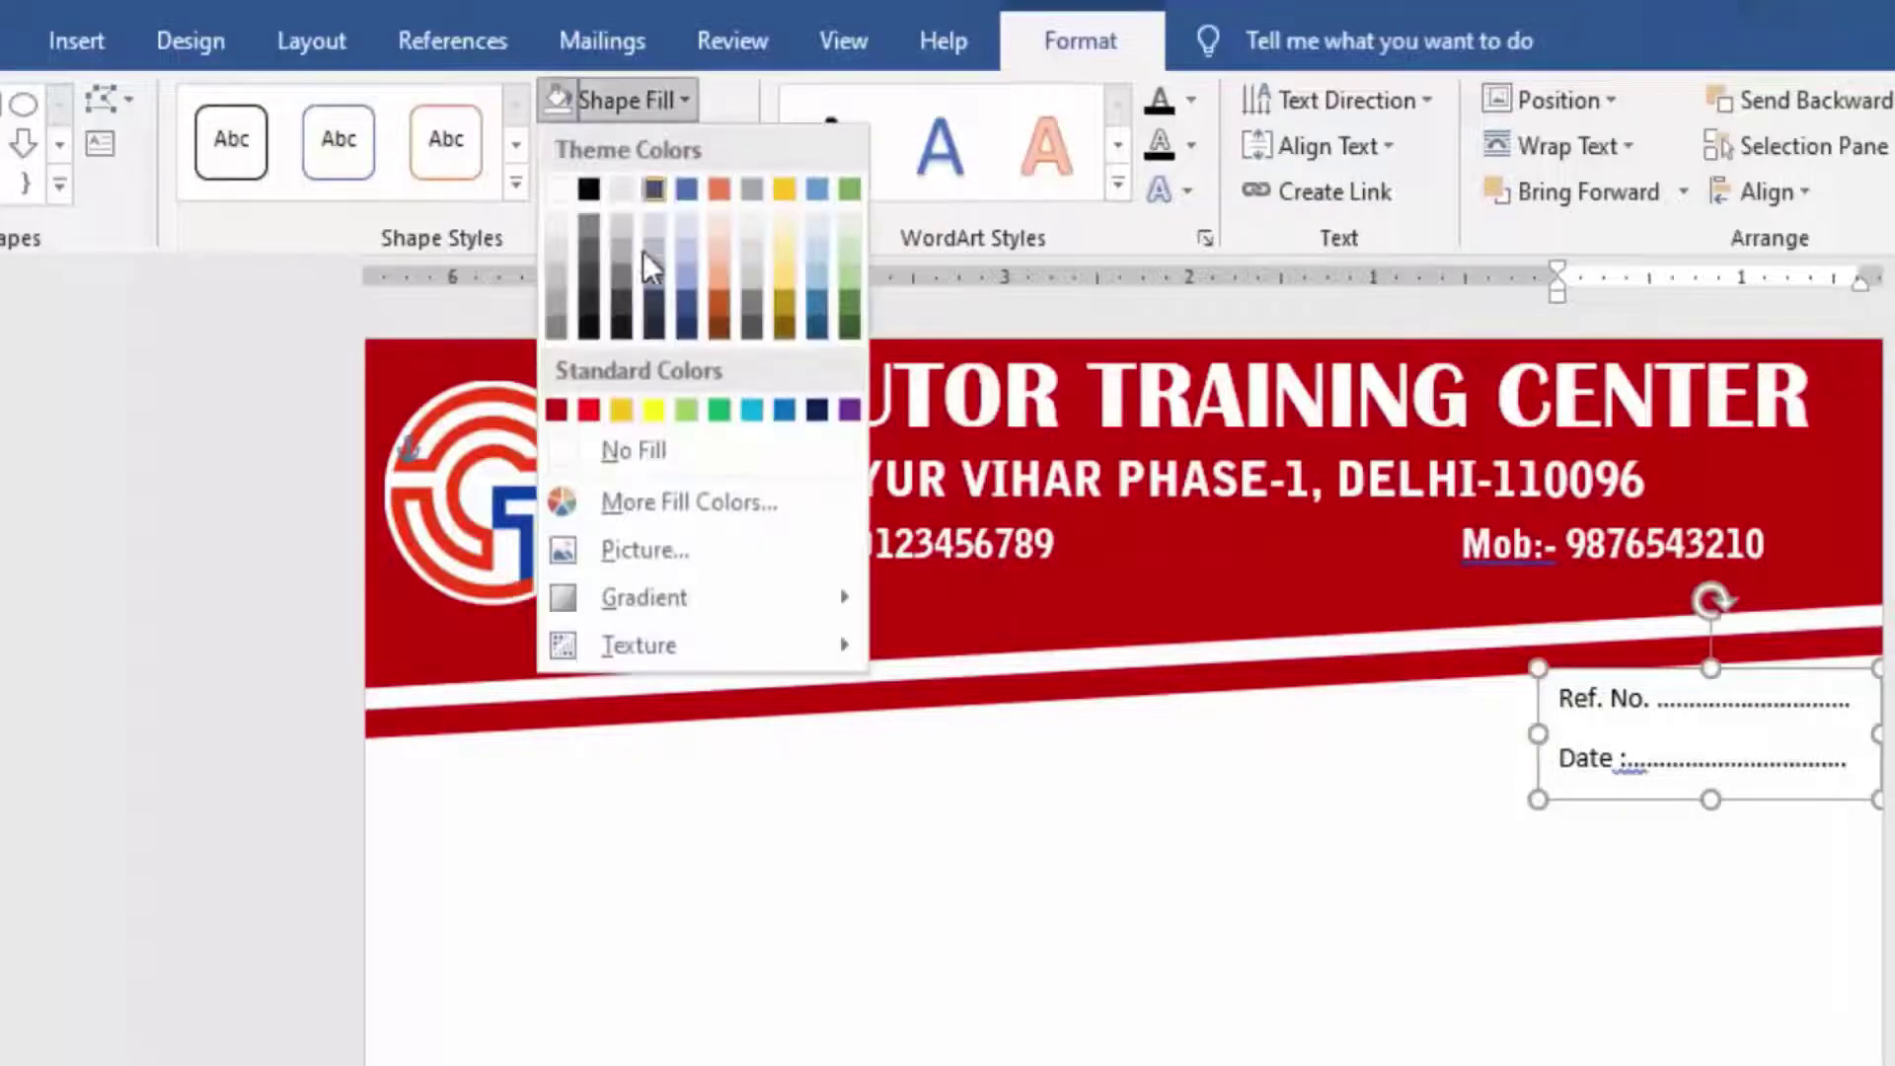
left_click(648, 452)
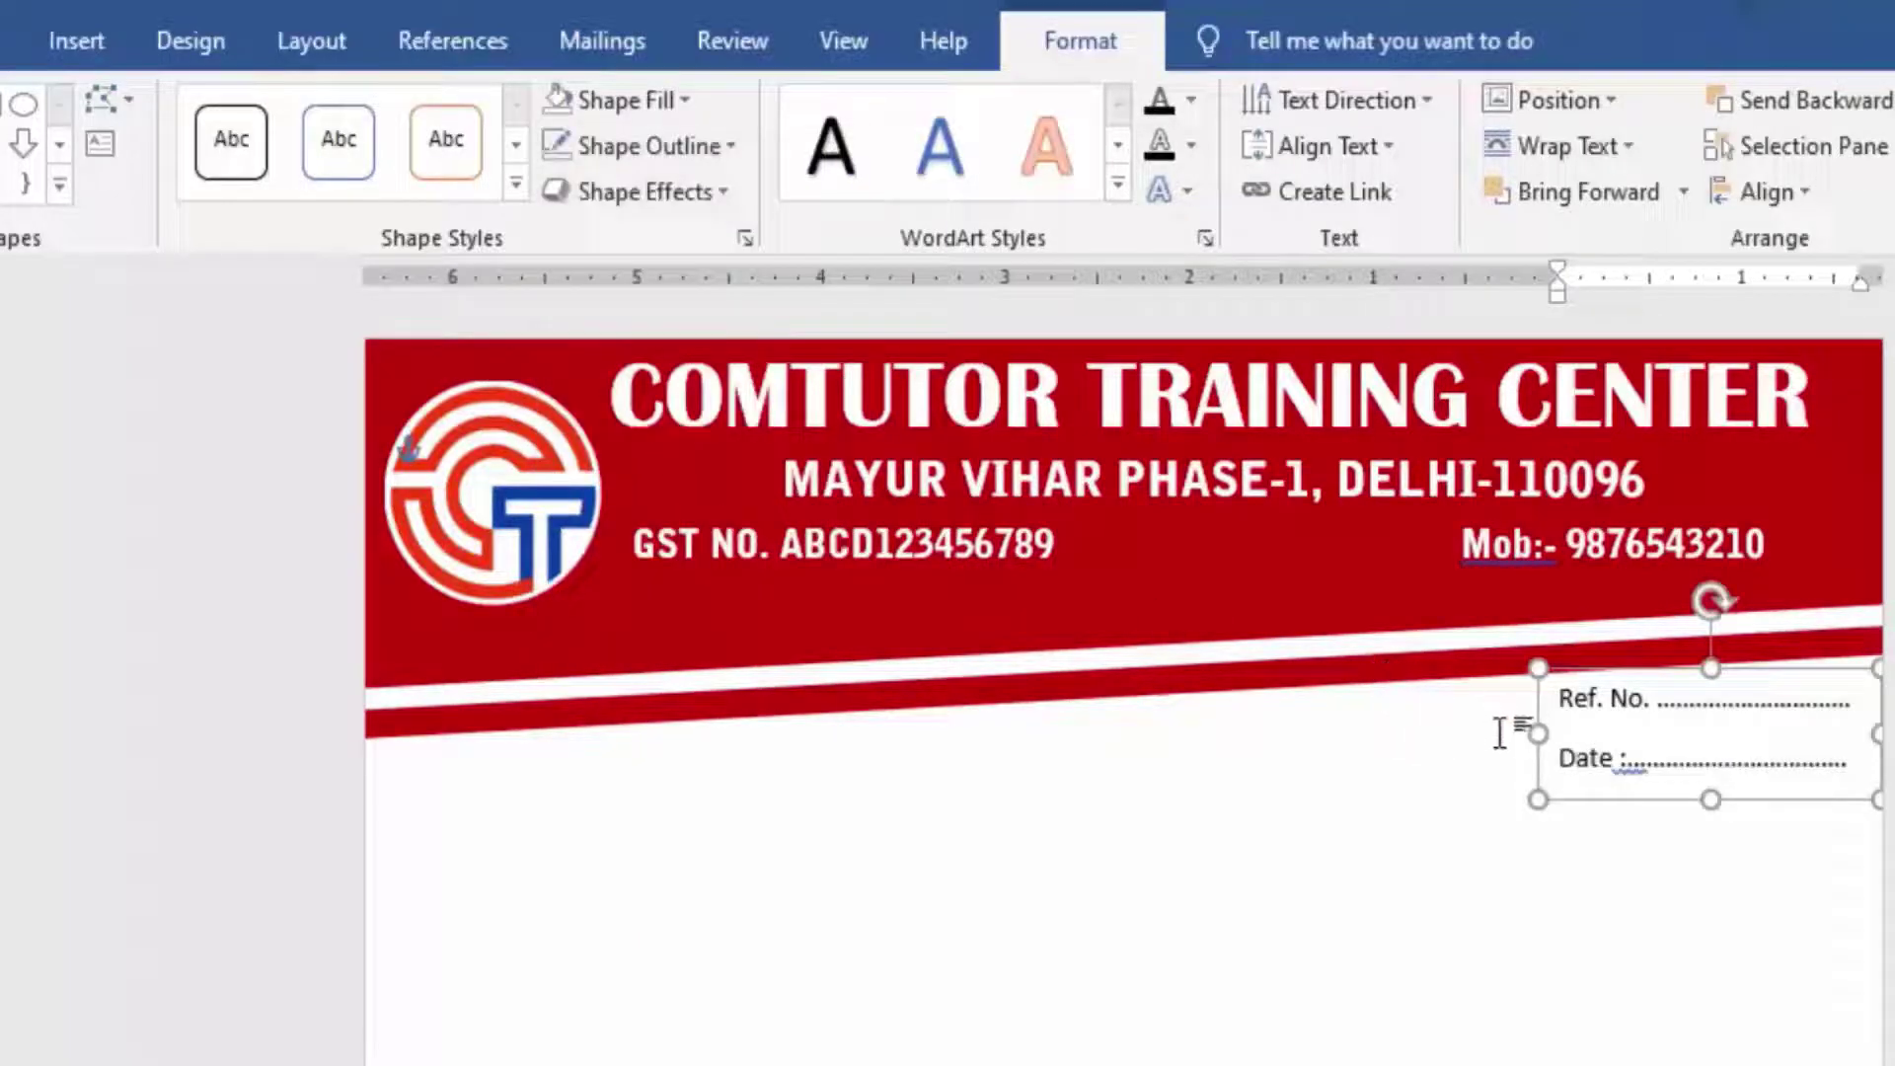
- Make all the Ref. No. and Date text bold
key("ctrl+a")
key("ctrl+bracketright")
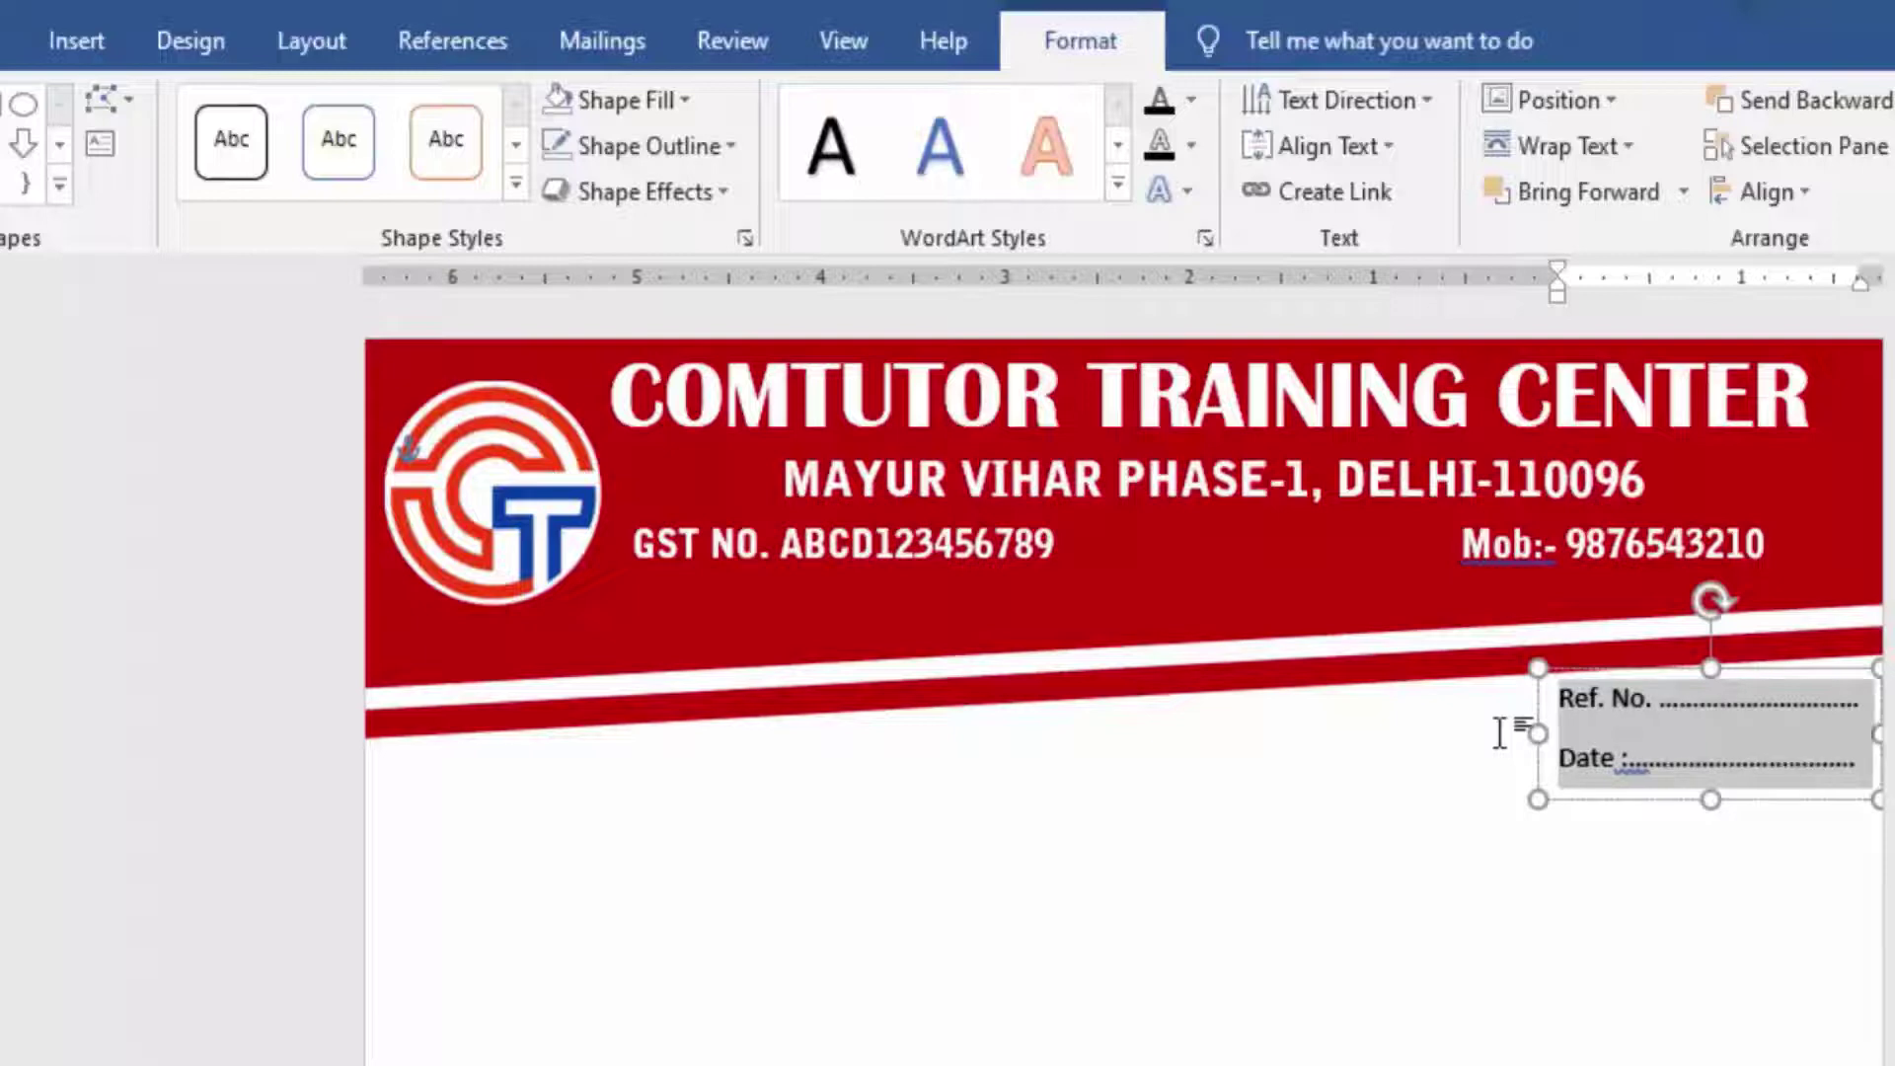
left_click(1644, 708)
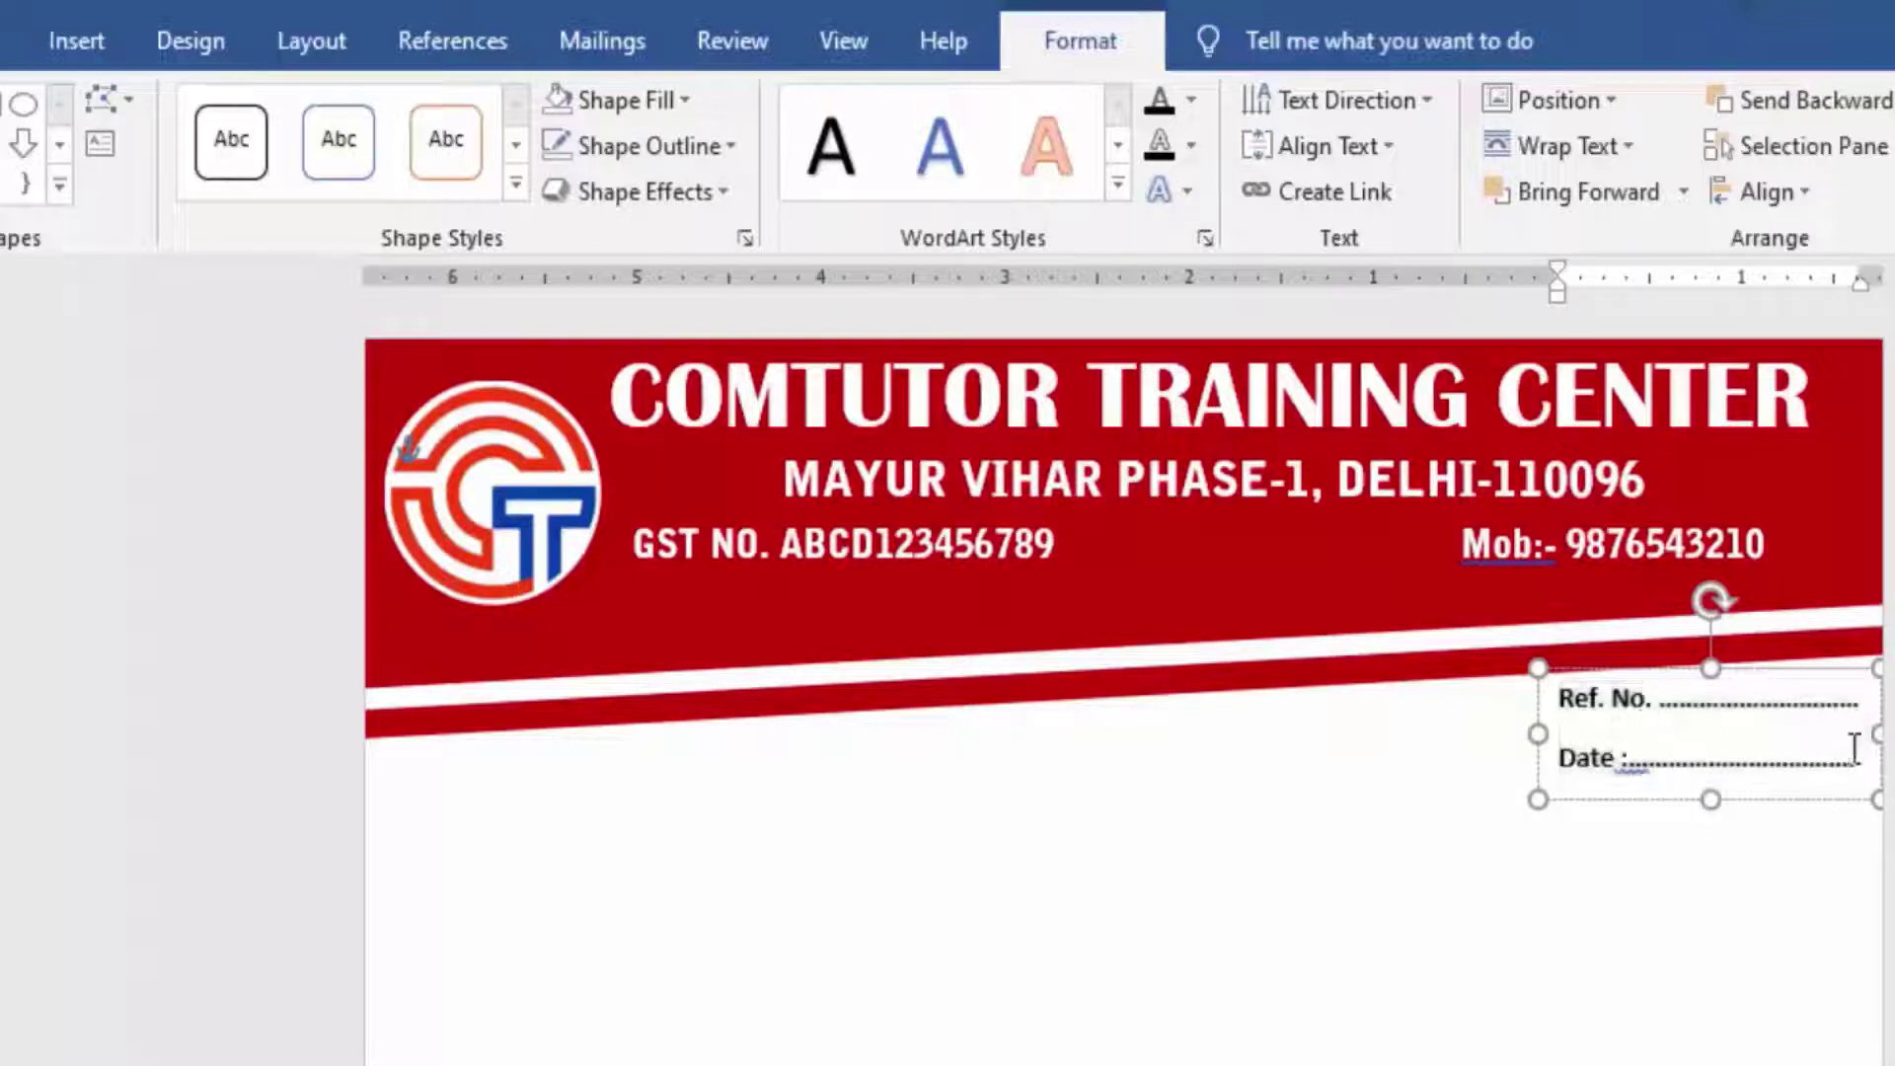
left_click(1578, 855)
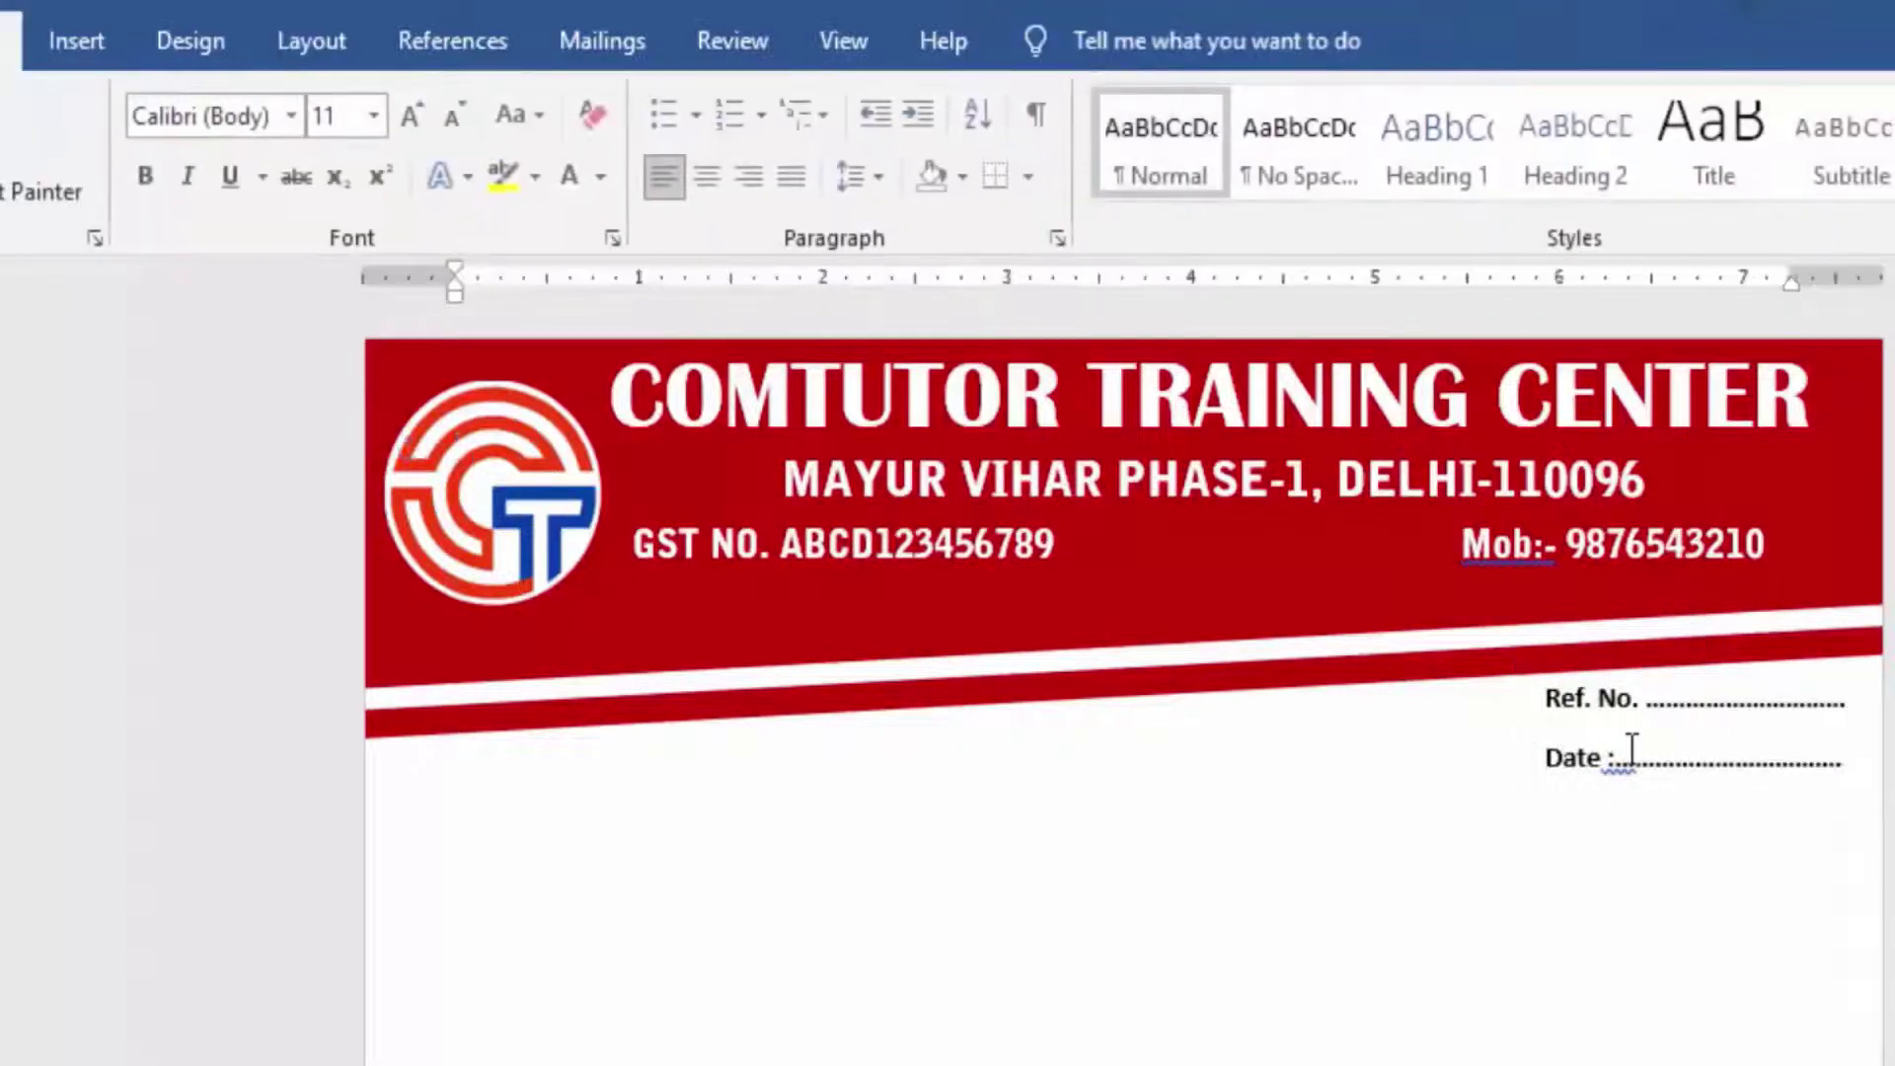
scroll(1096, 799, "down", 1)
scroll(1095, 799, "up", 1)
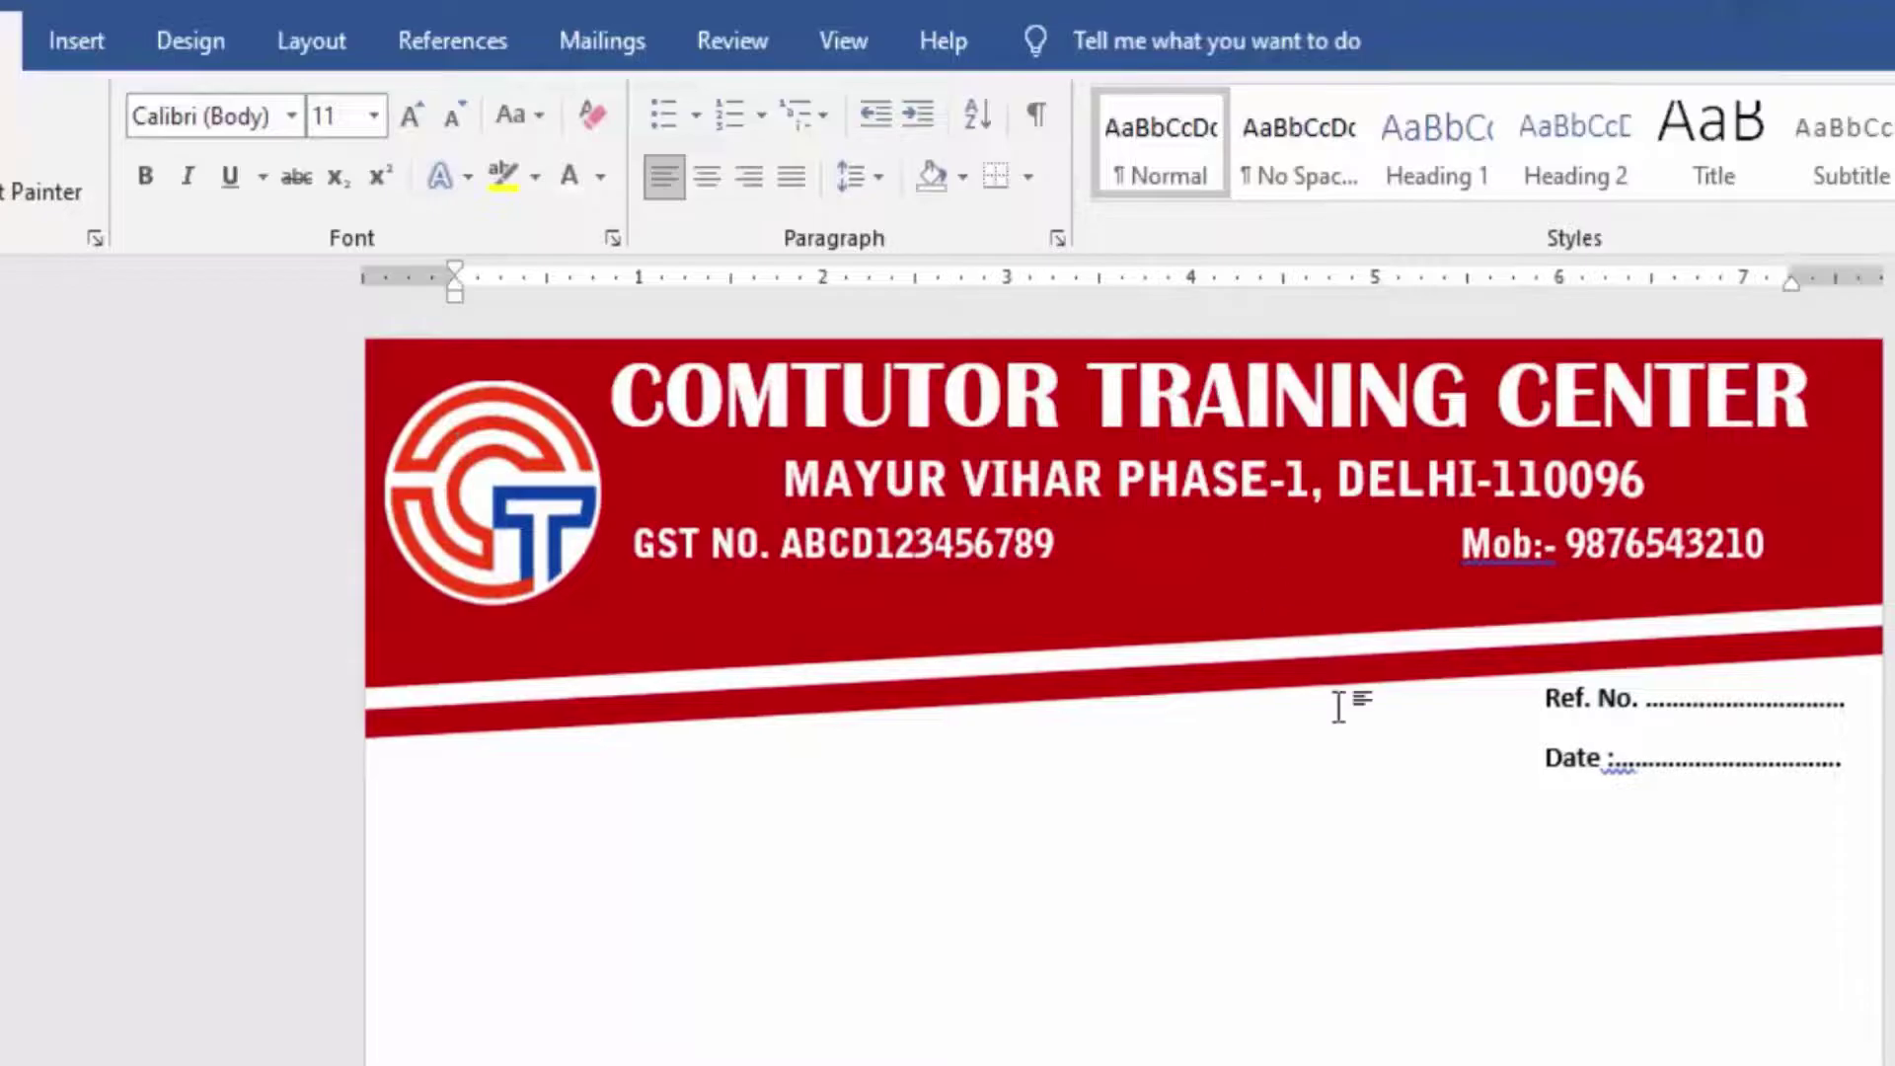
scroll(1337, 702, "down", 4)
scroll(1336, 702, "down", 2)
scroll(1338, 707, "up", 5)
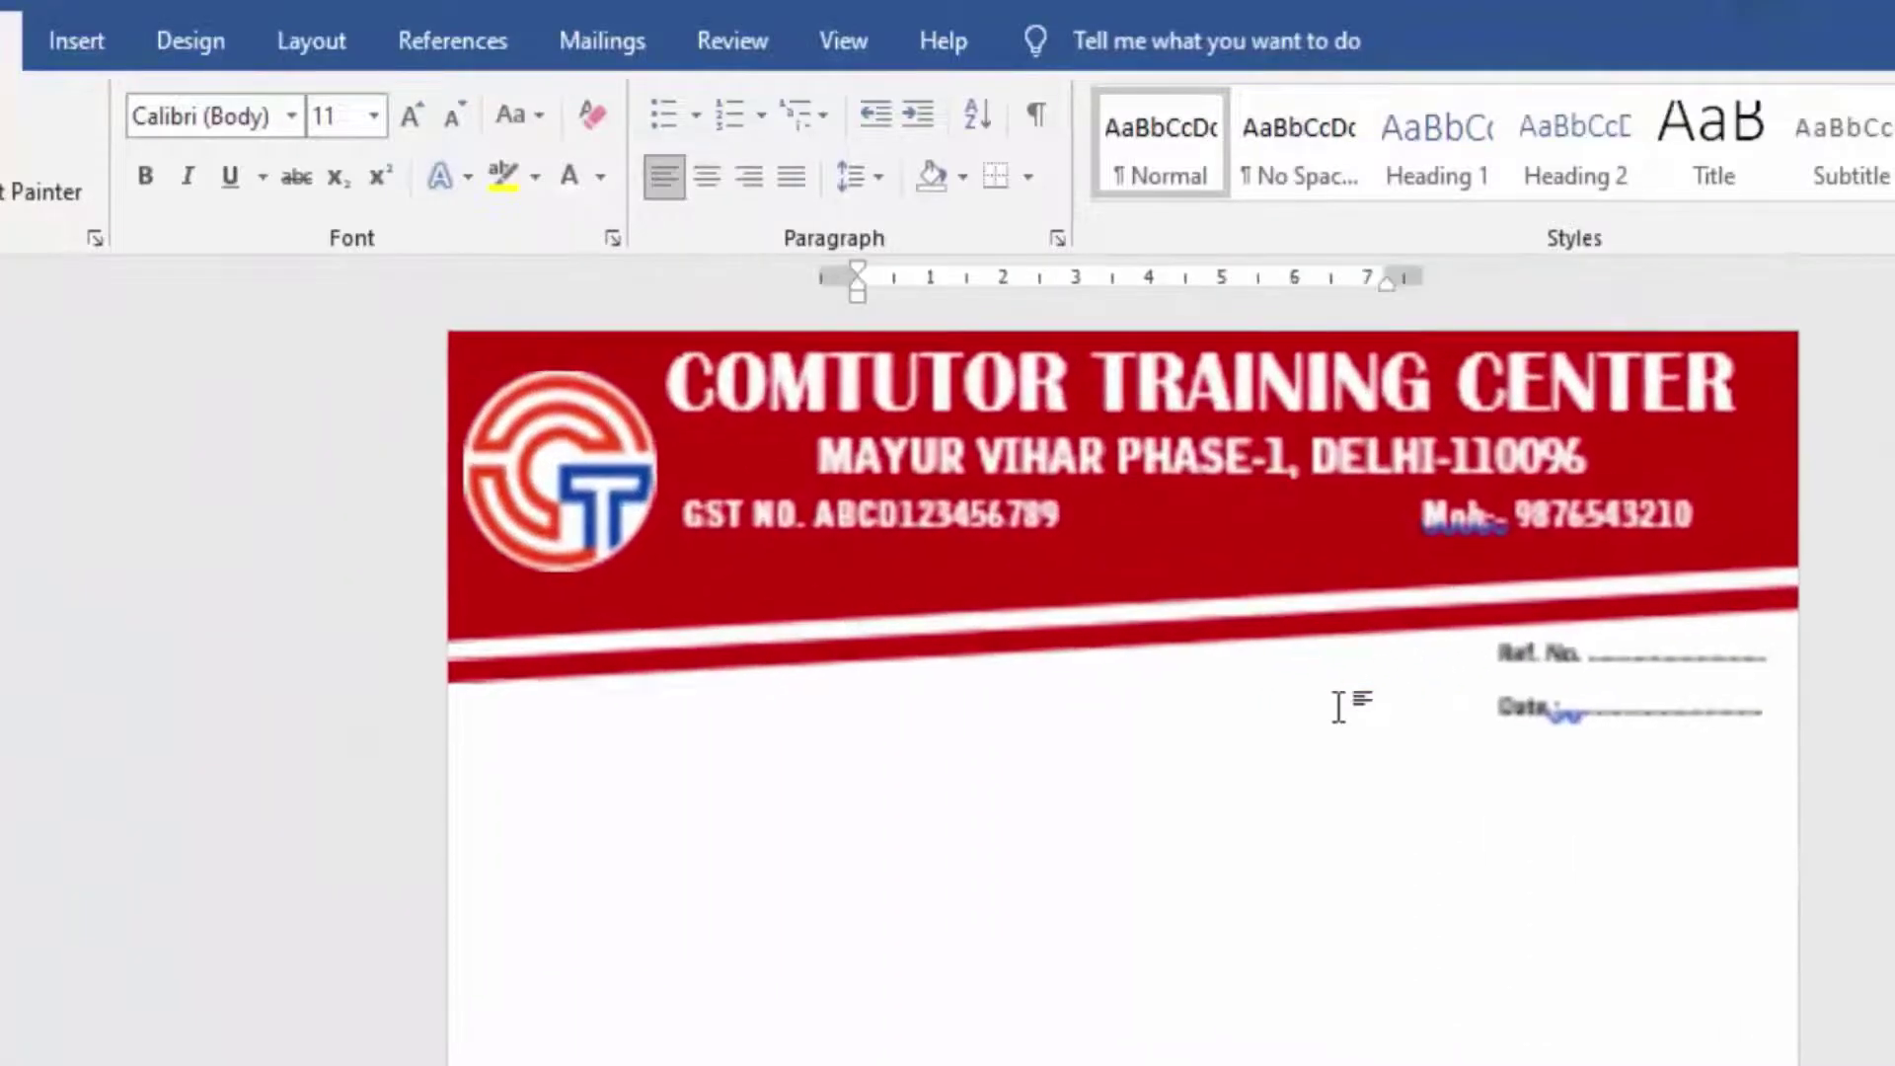
scroll(1338, 707, "up", 1)
scroll(1323, 718, "down", 3)
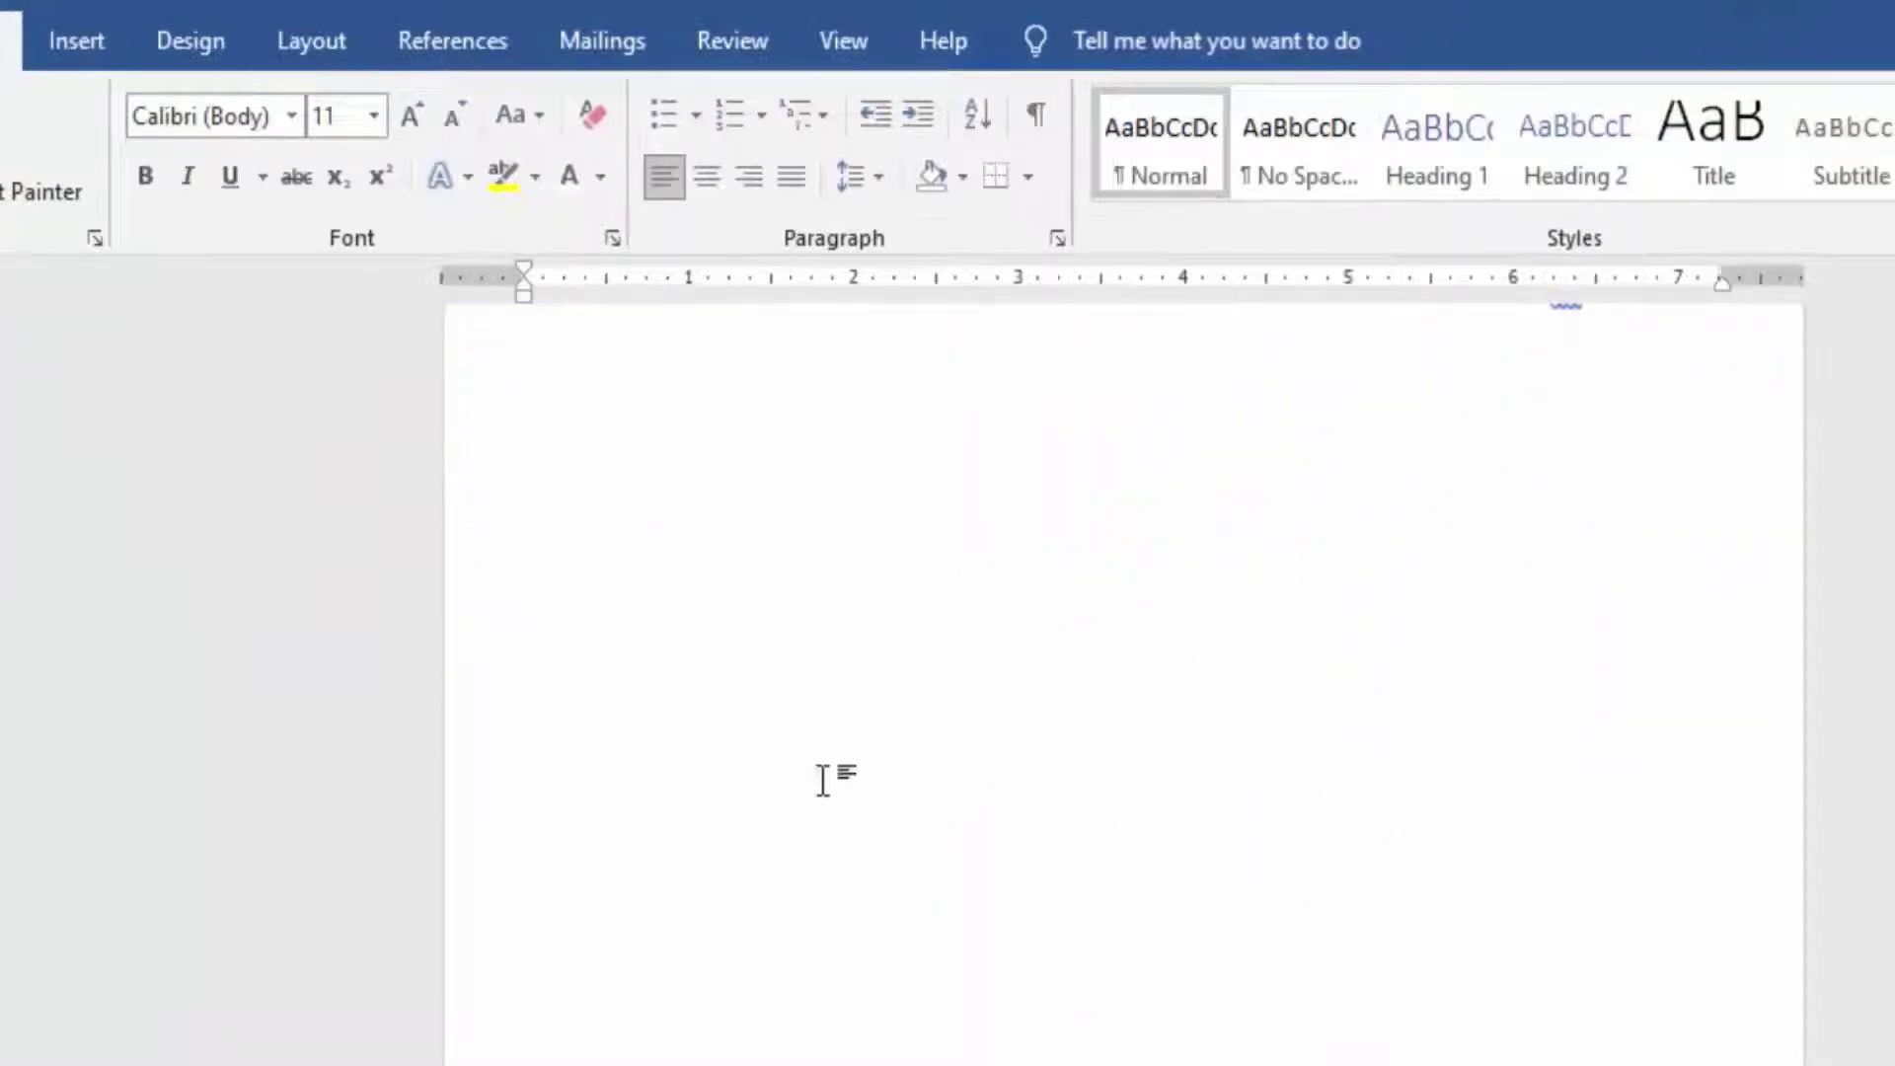
scroll(970, 677, "up", 1)
scroll(970, 677, "down", 1)
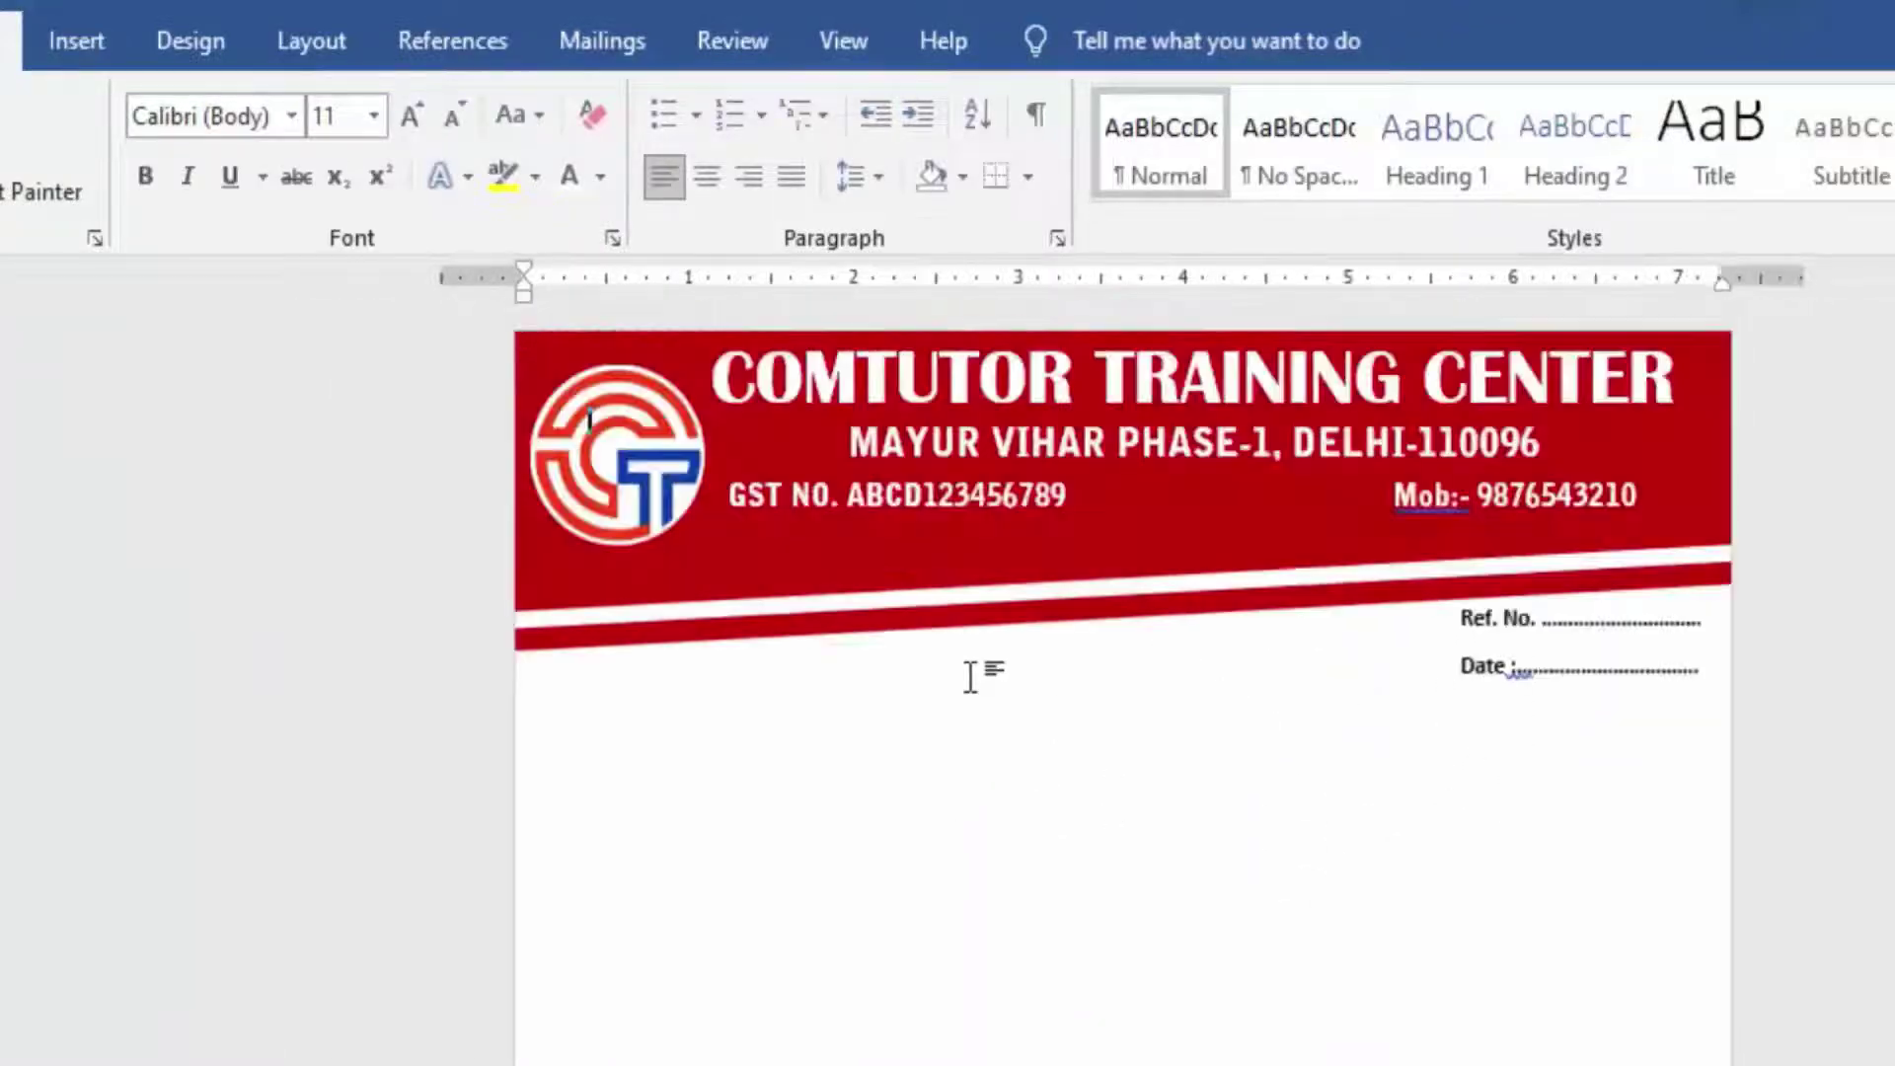
scroll(973, 668, "down", 3)
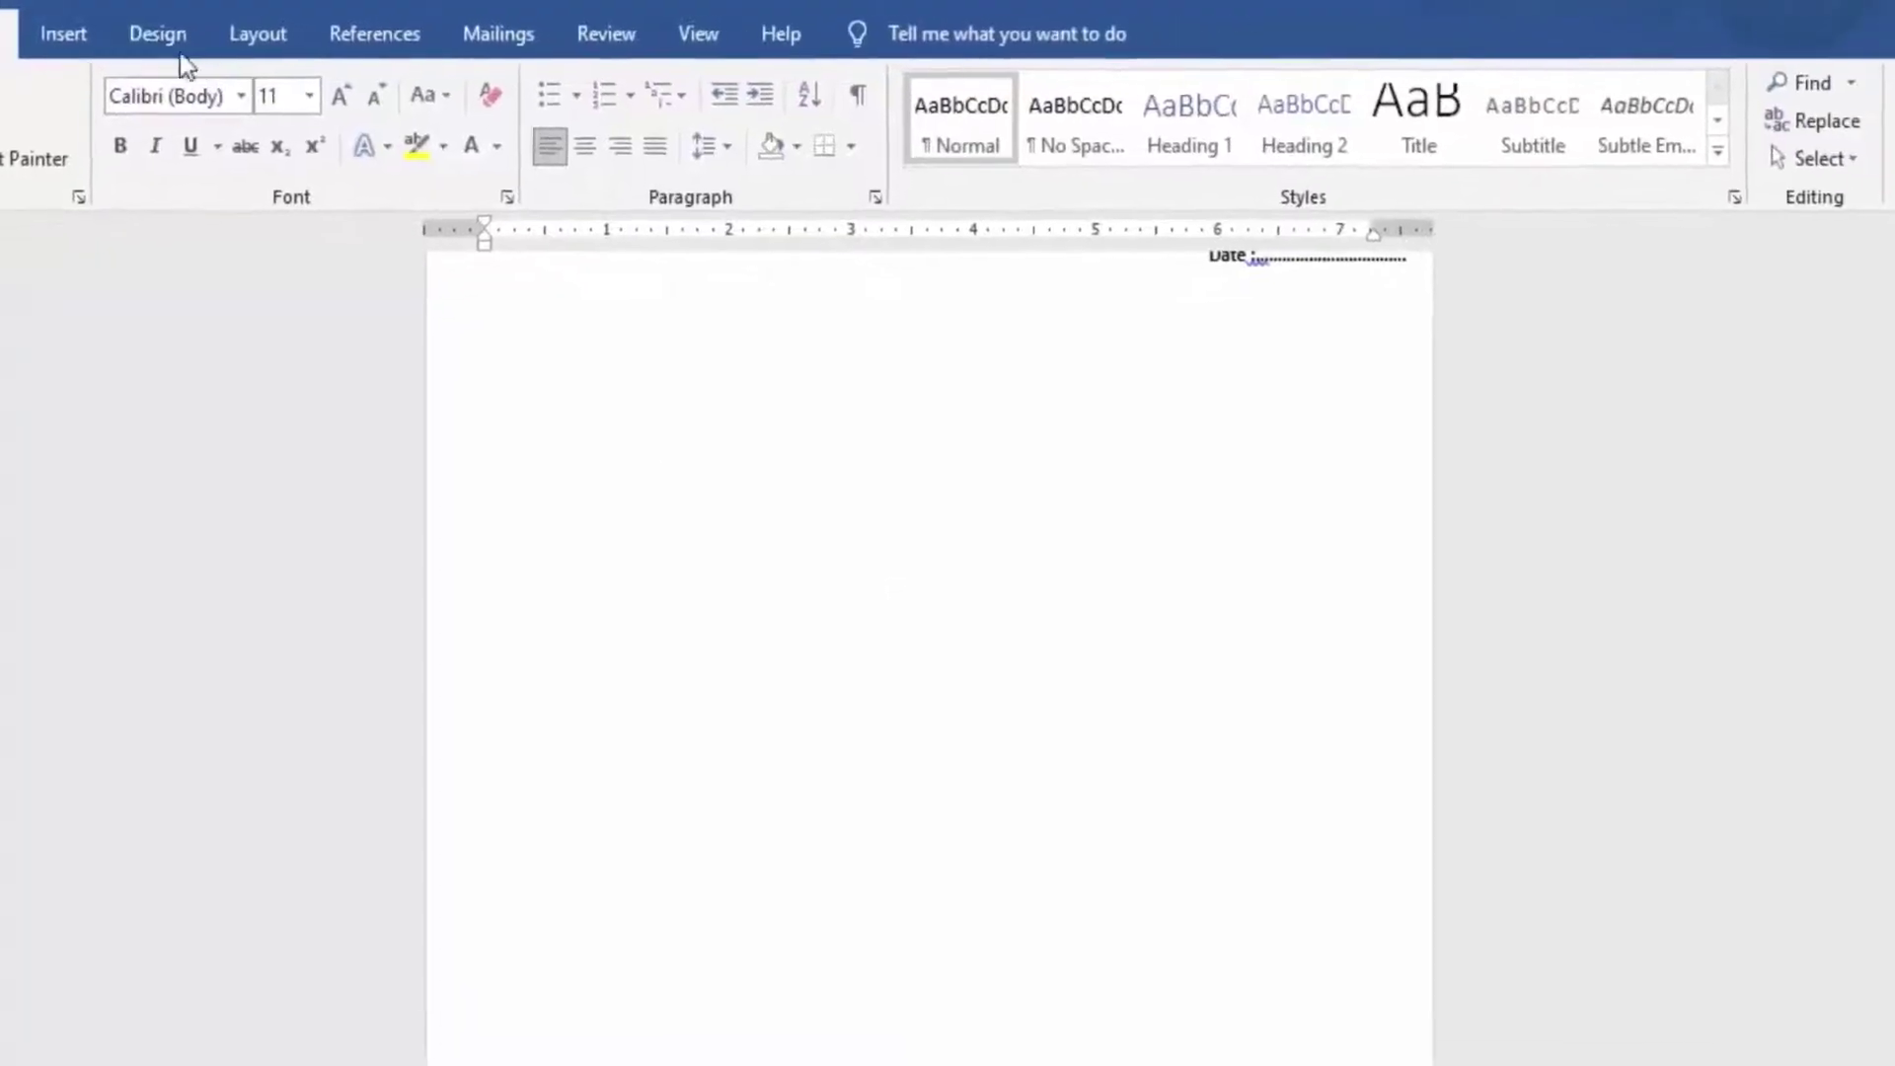
- Choose 'Word Logo comtutor CT White bkgrnd.png' as a custom picture watermark
left_click(155, 37)
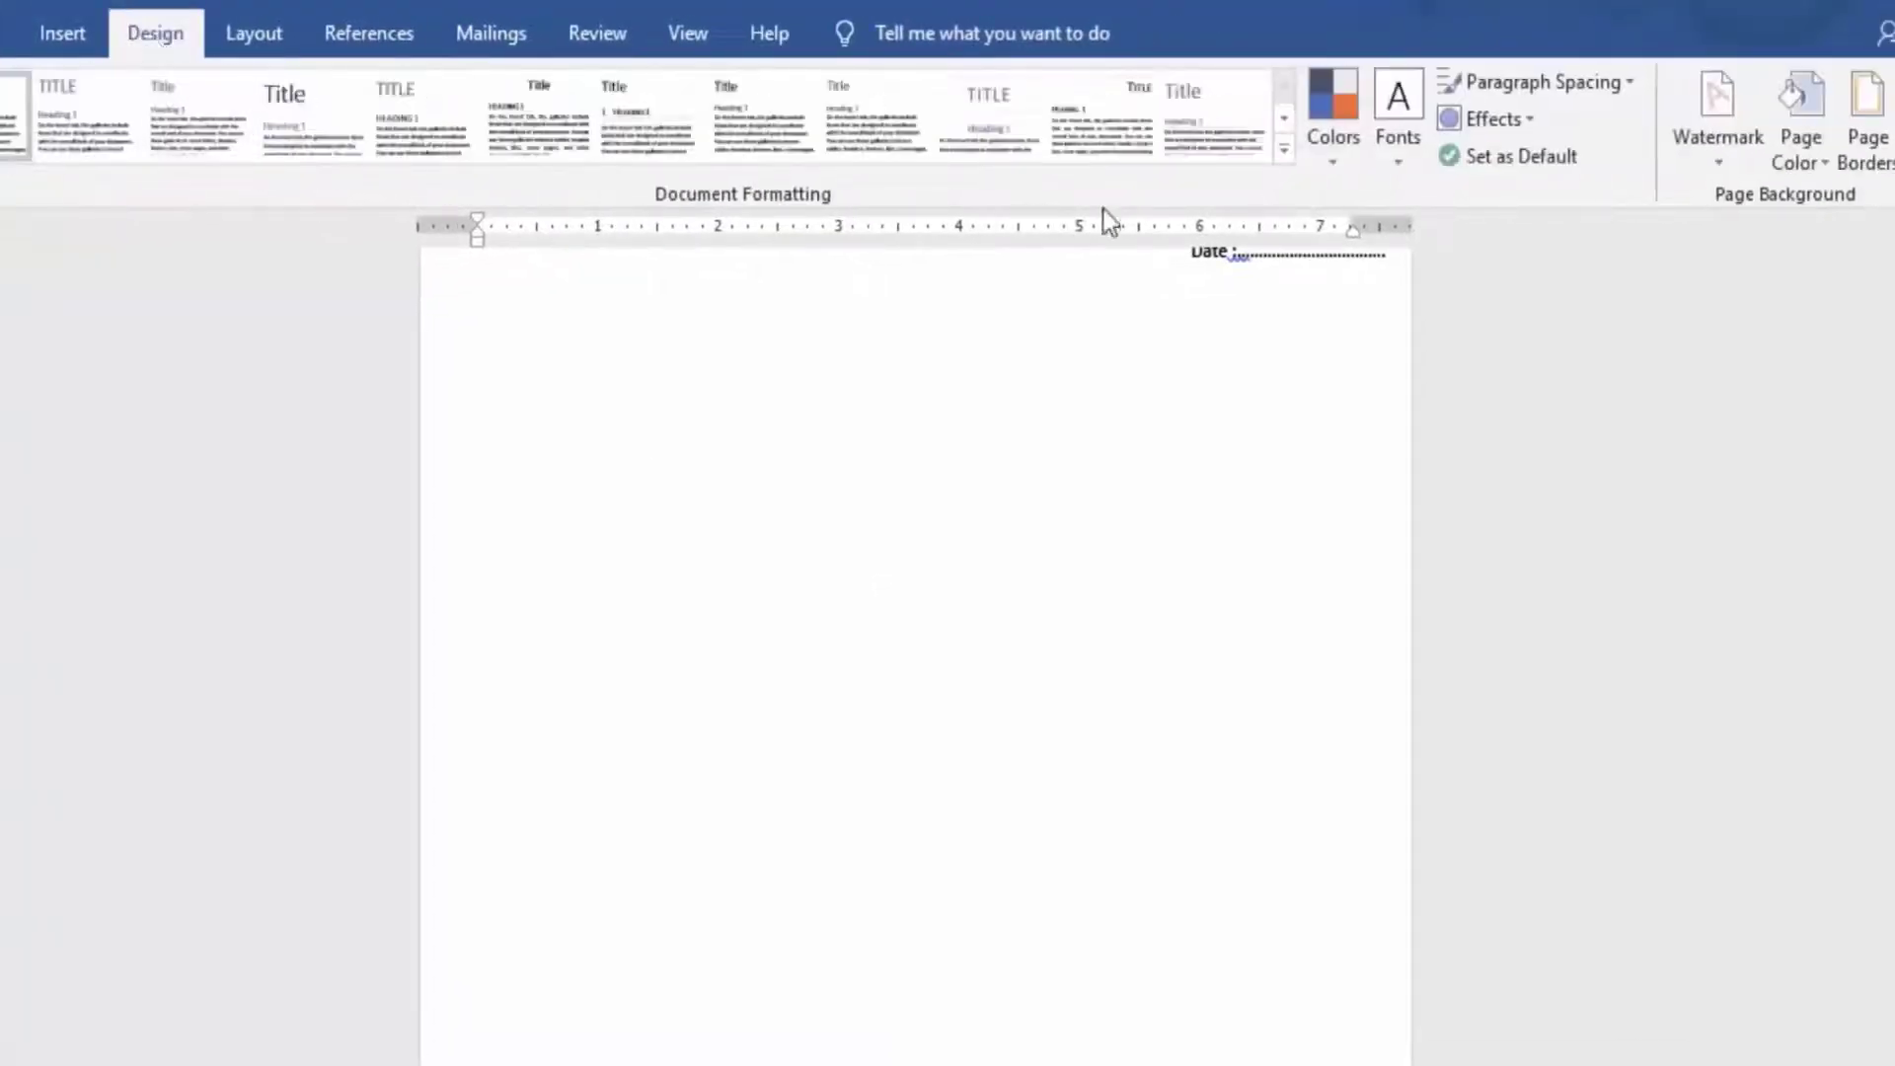
left_click(1721, 154)
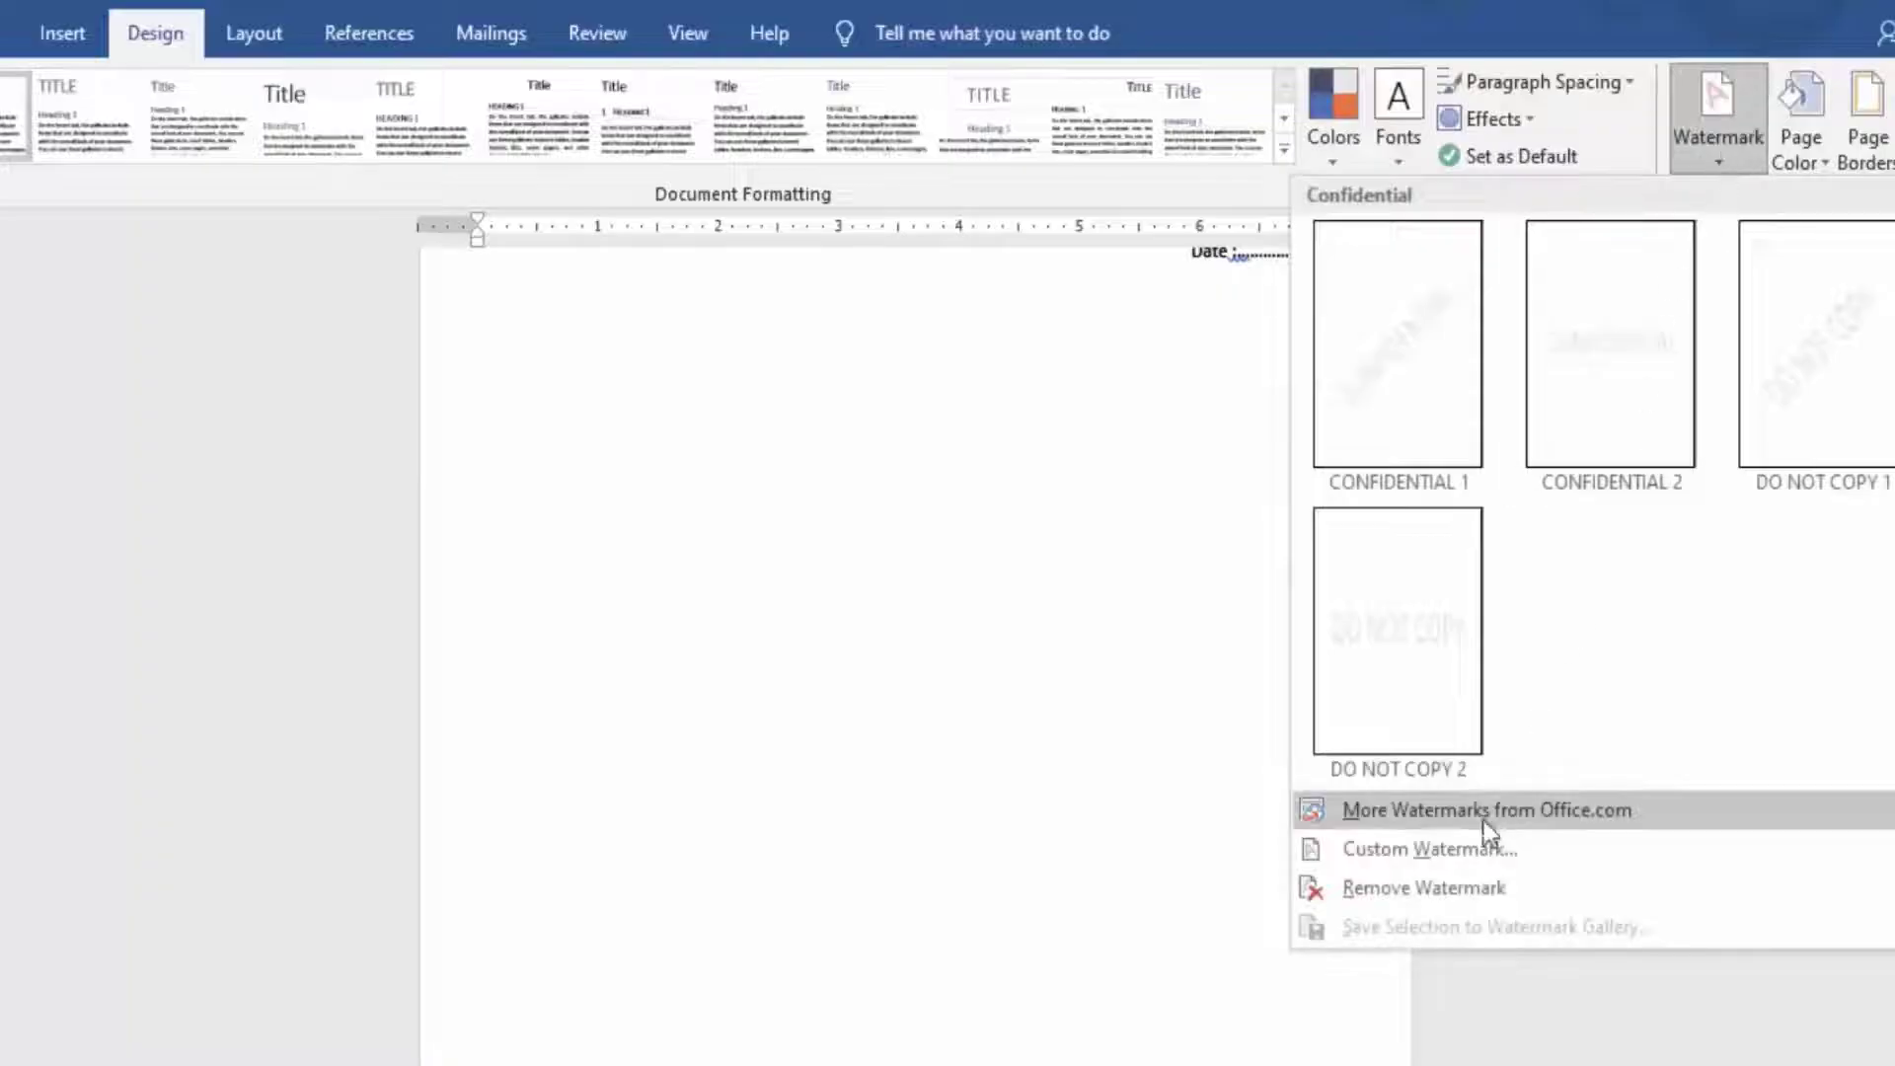
left_click(1458, 855)
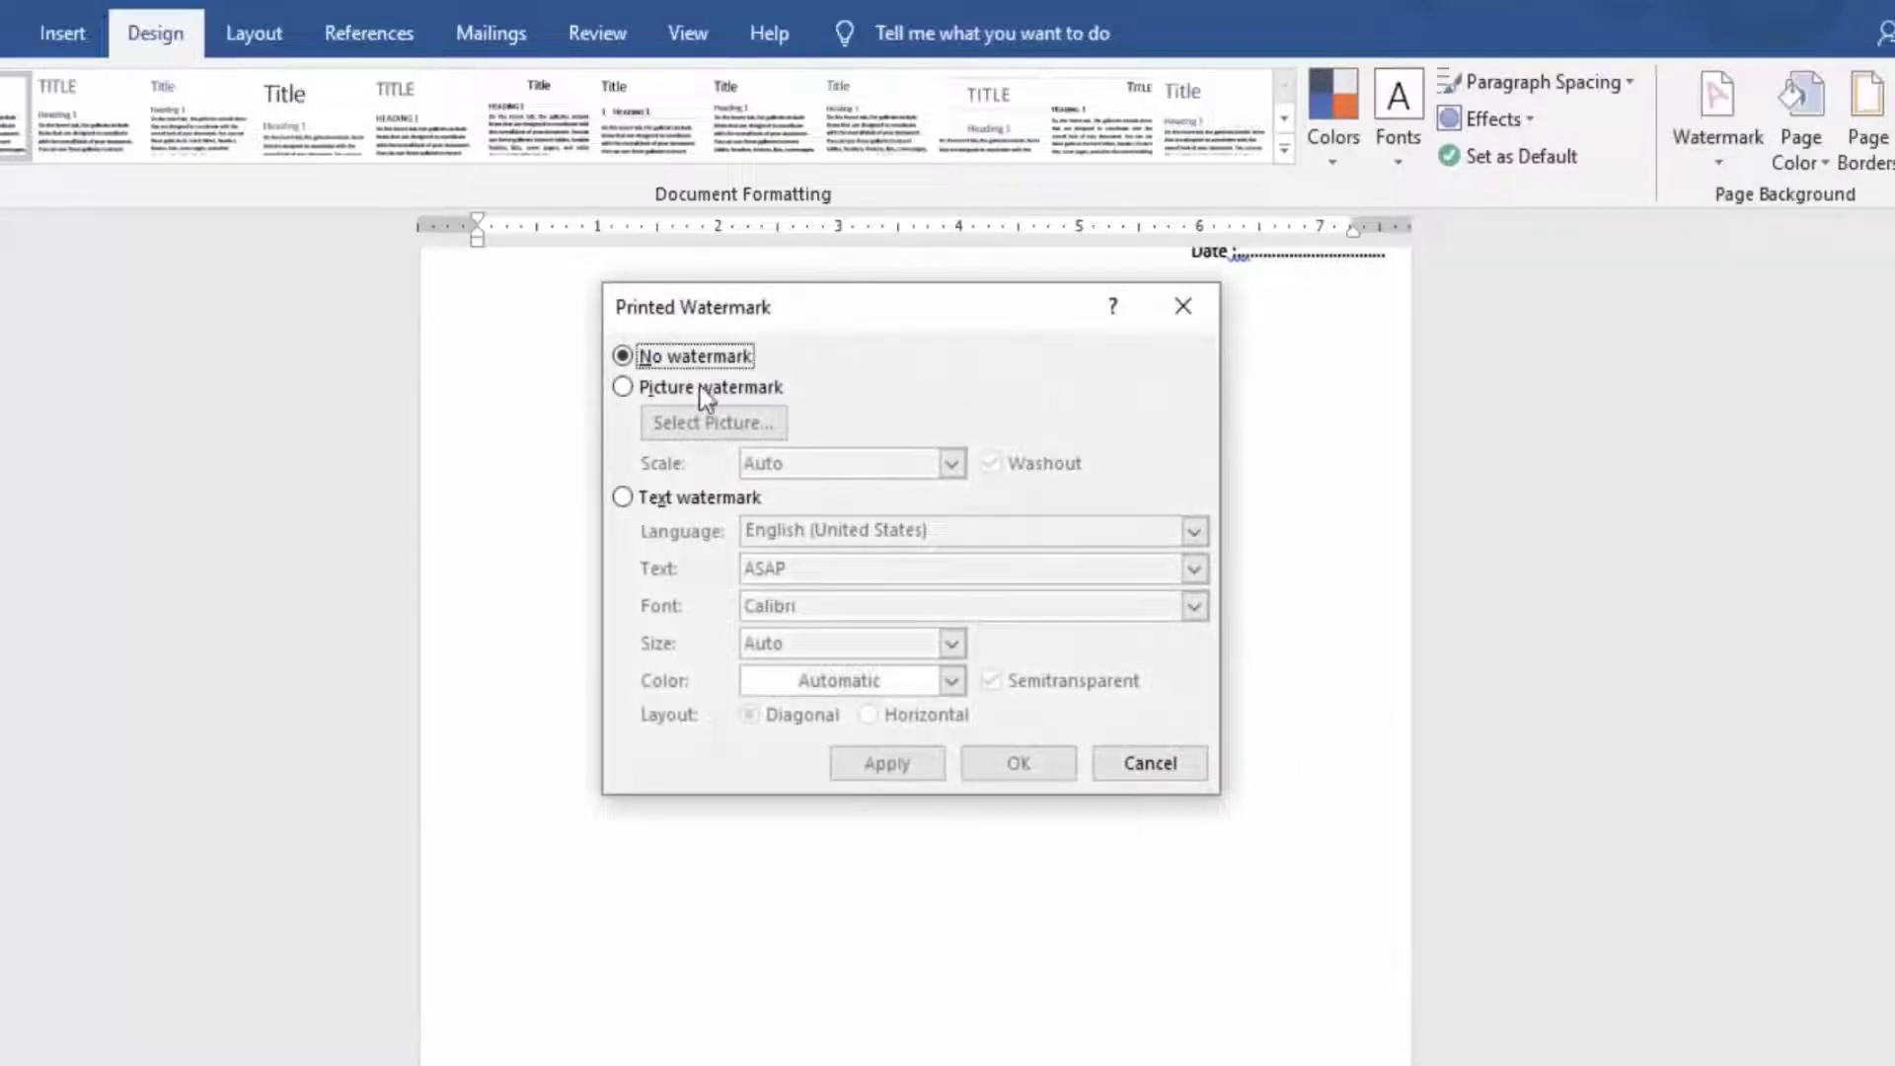
left_click(647, 391)
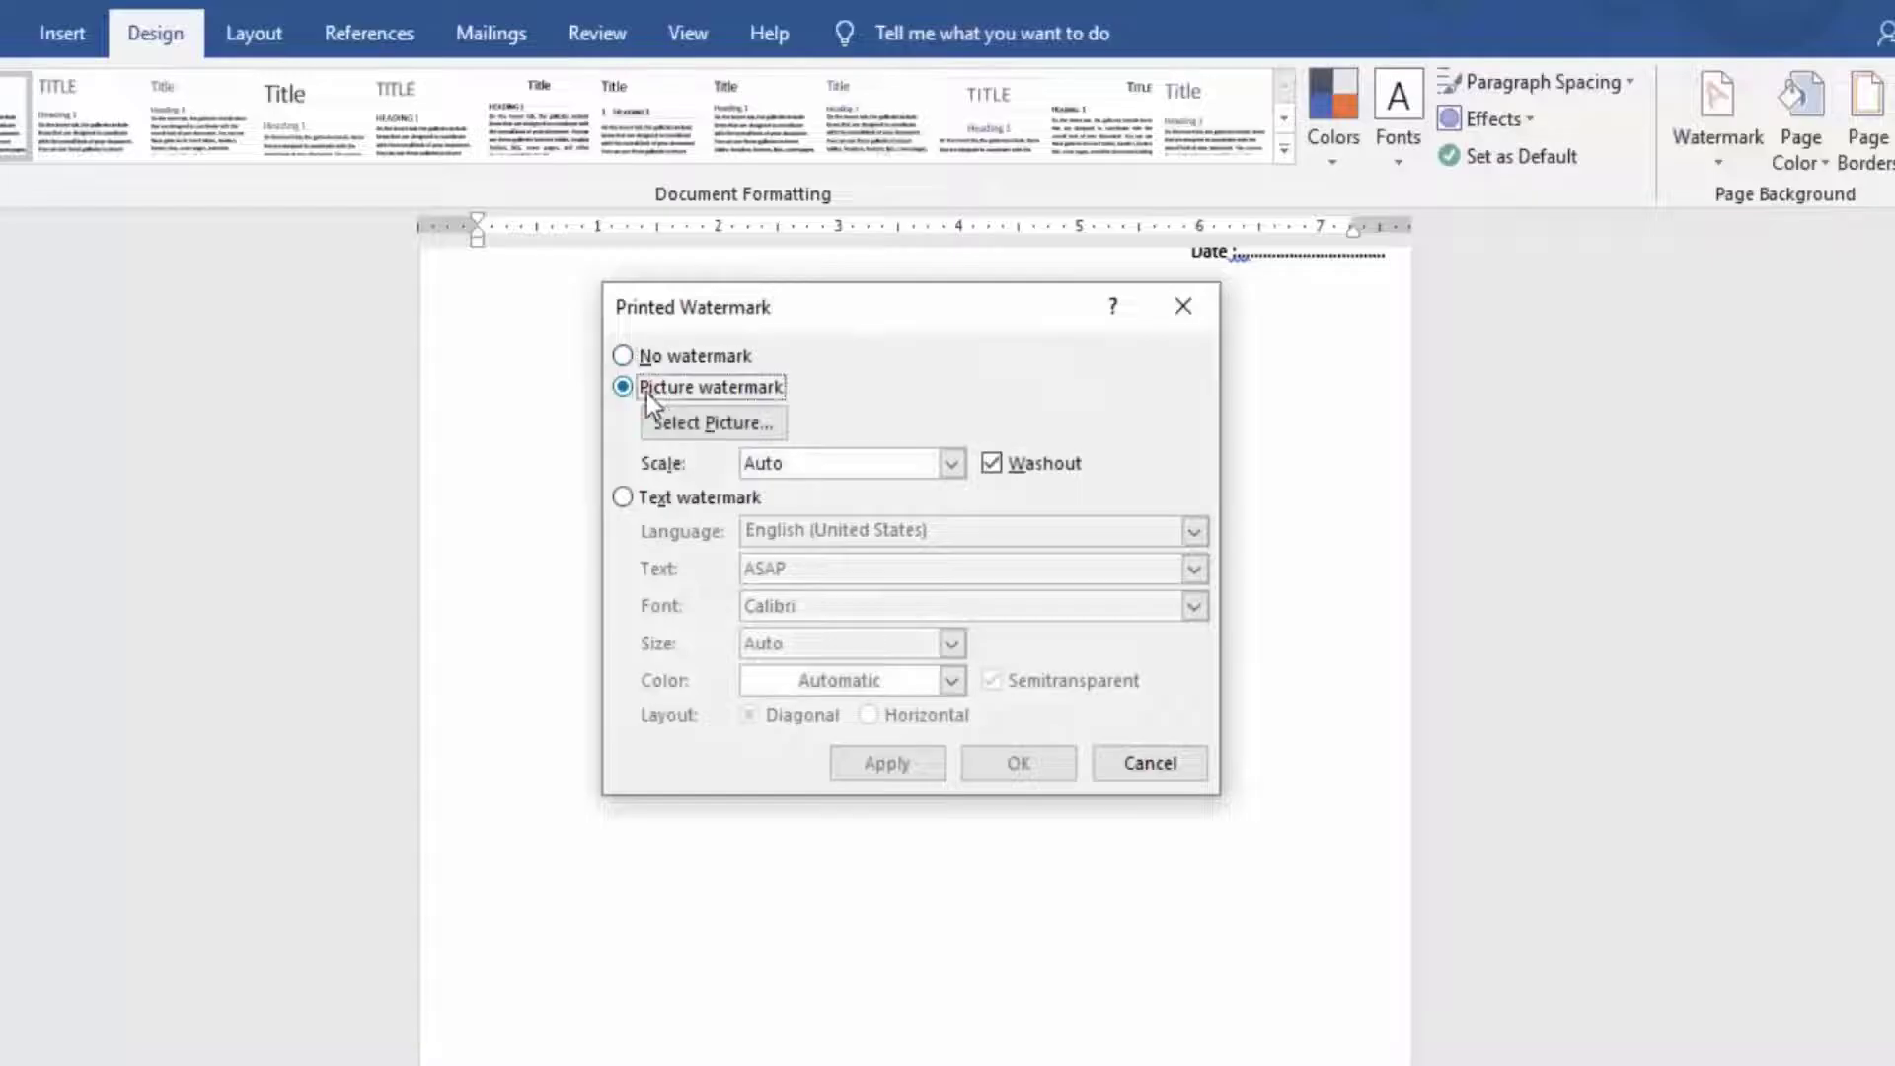
left_click(727, 423)
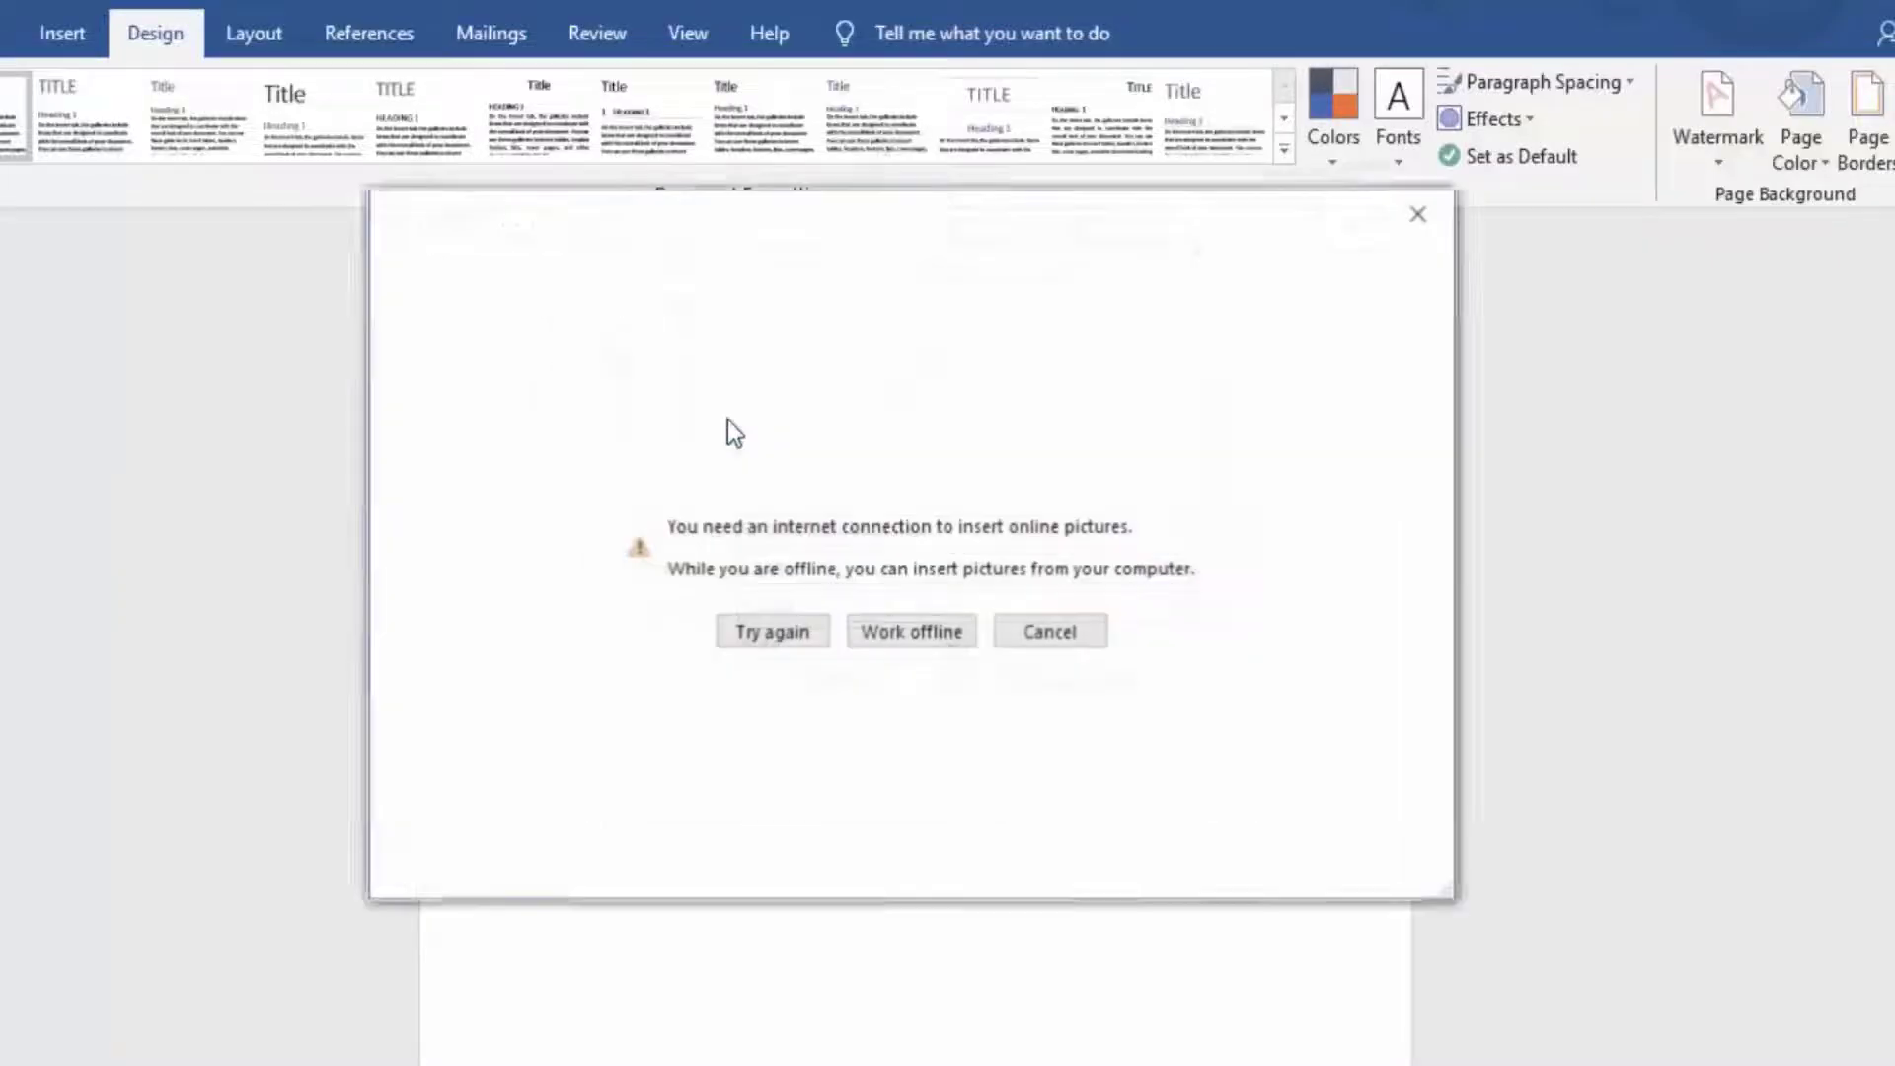
left_click(915, 634)
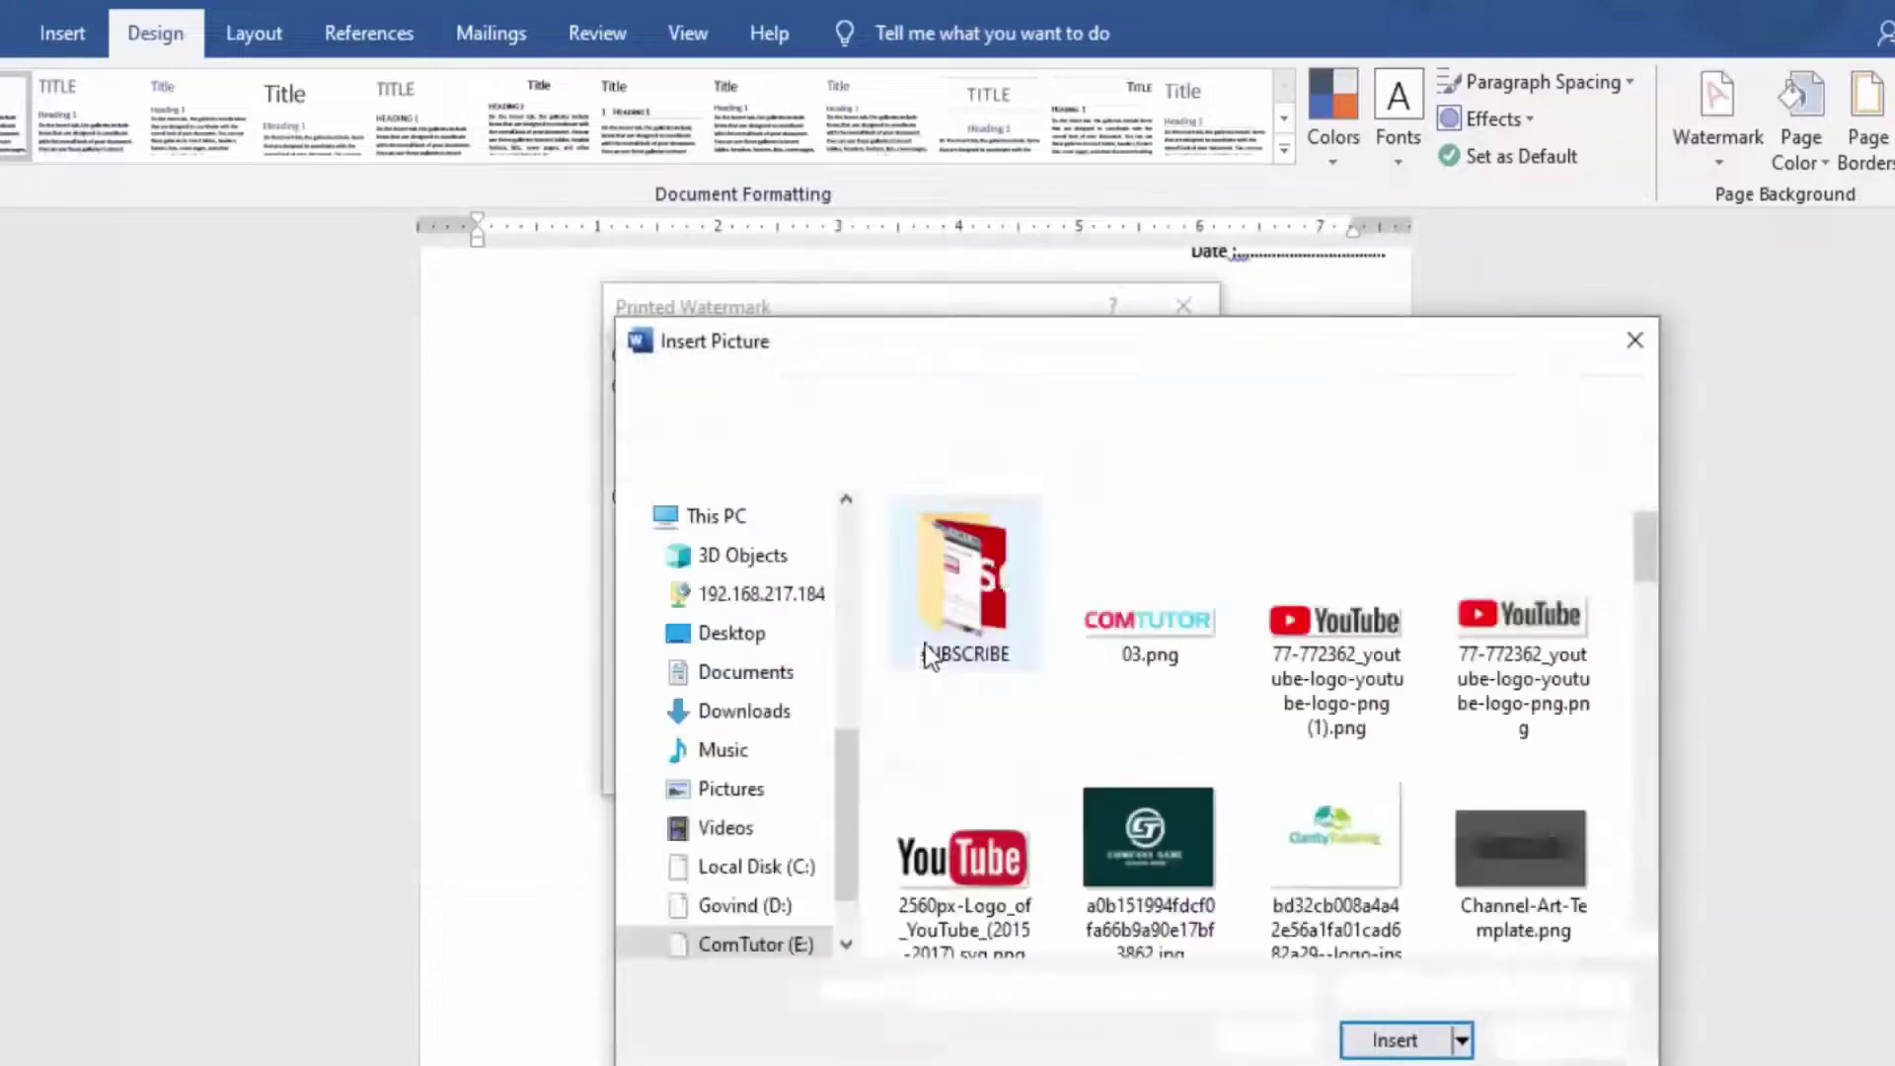
scroll(1234, 699, "down", 5)
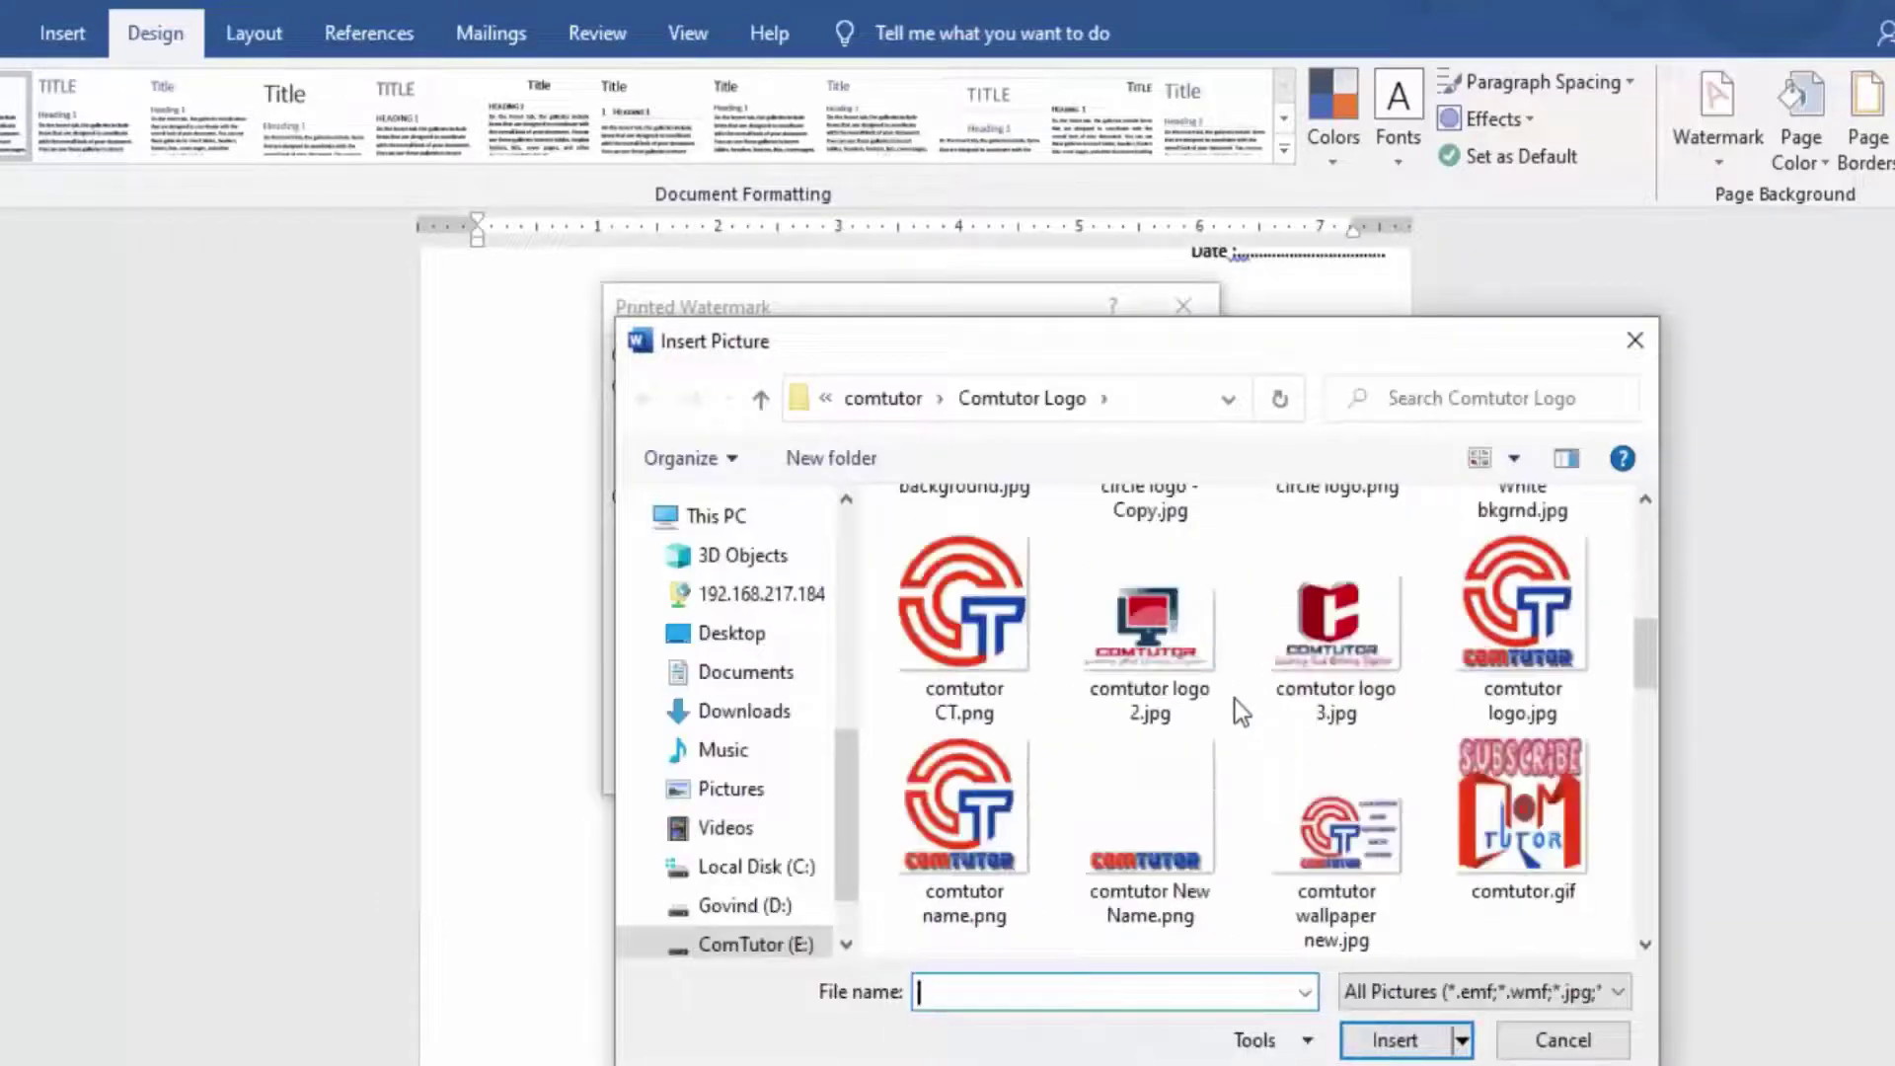
scroll(1235, 699, "down", 5)
scroll(1234, 698, "down", 5)
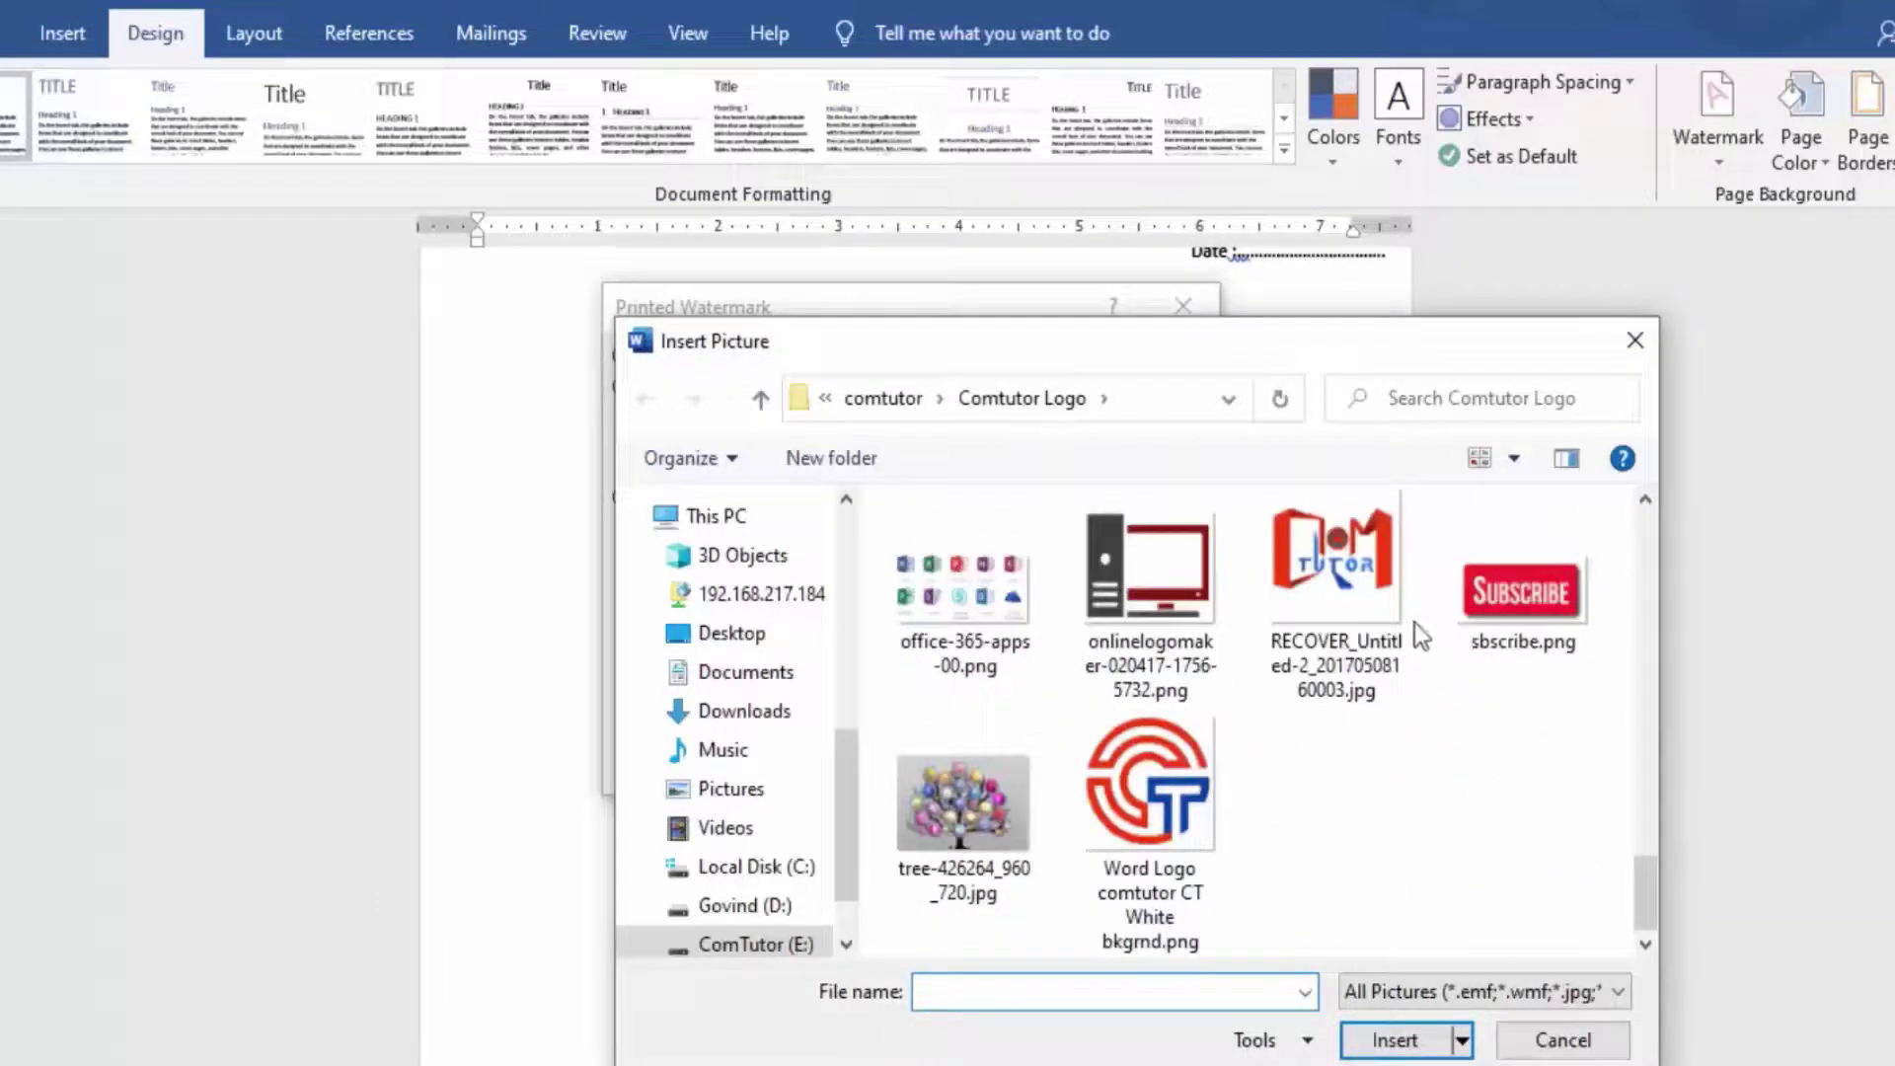
left_click(1142, 819)
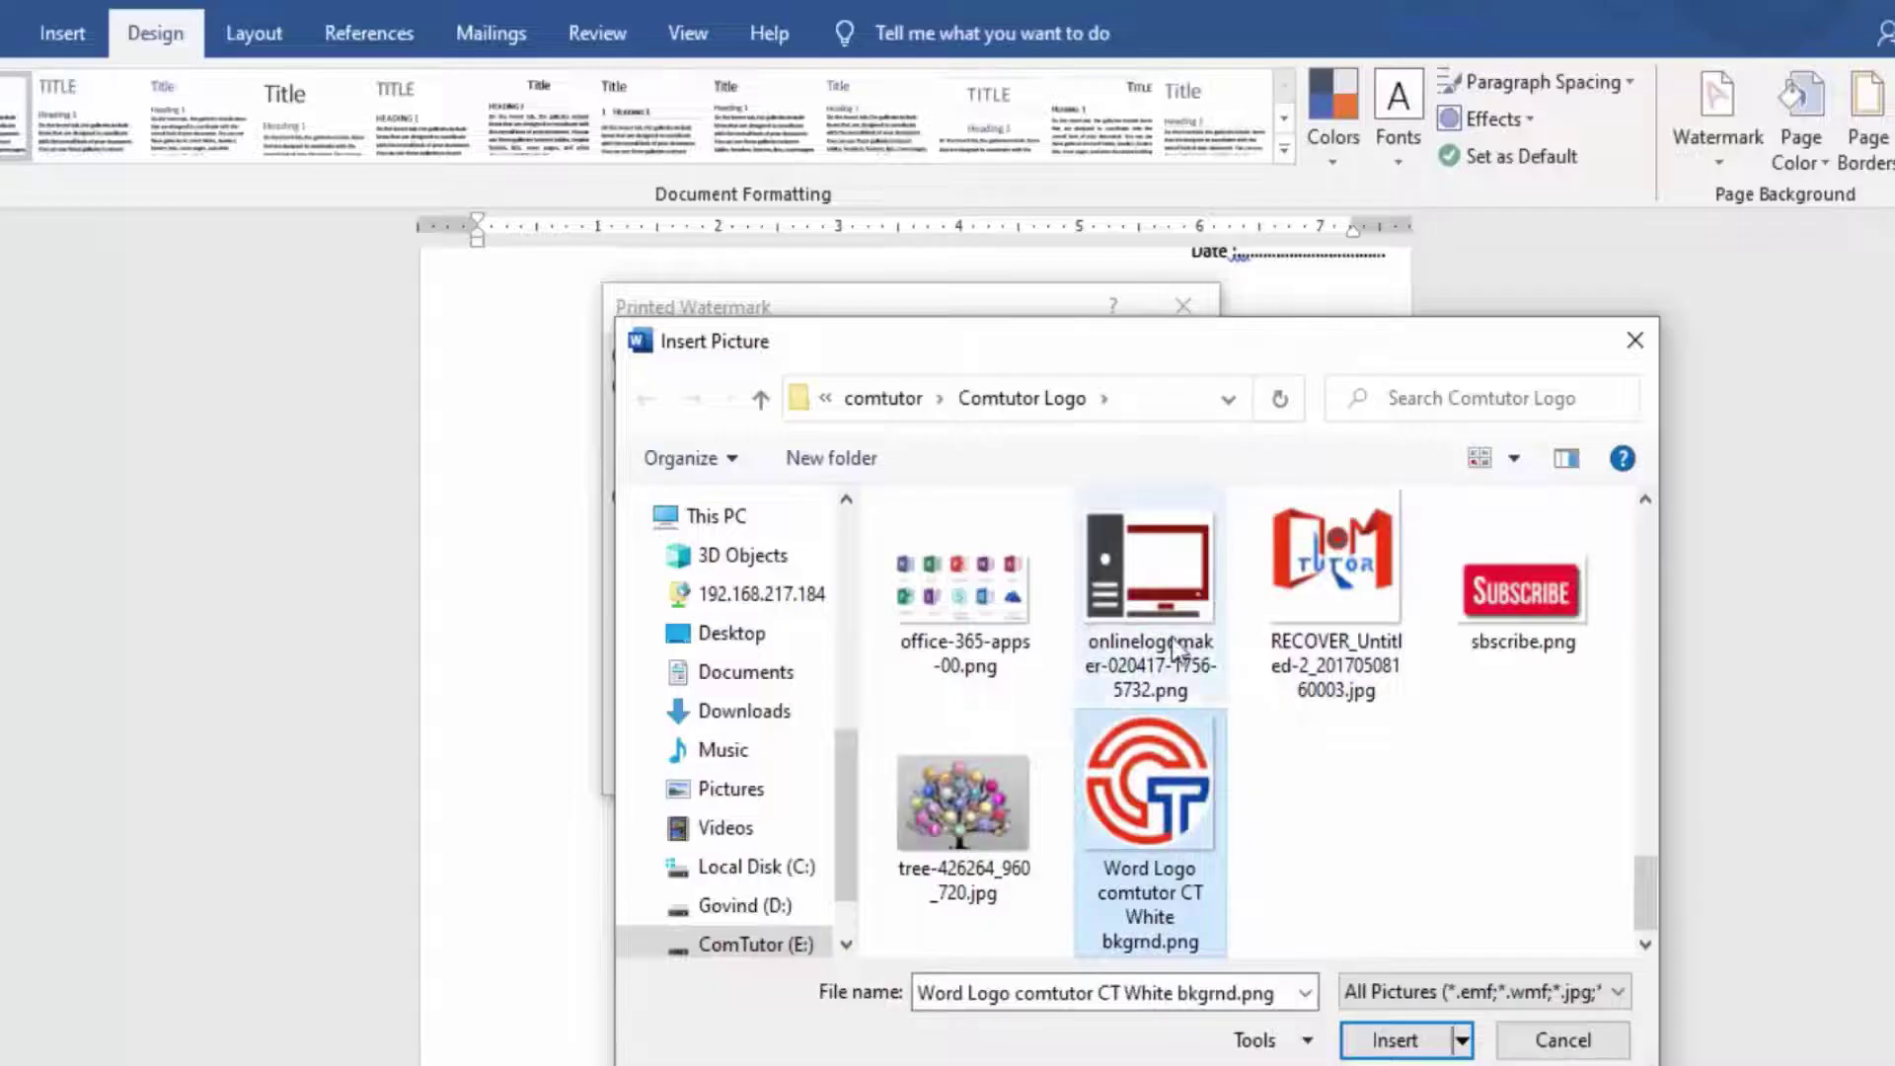
left_click(1400, 1041)
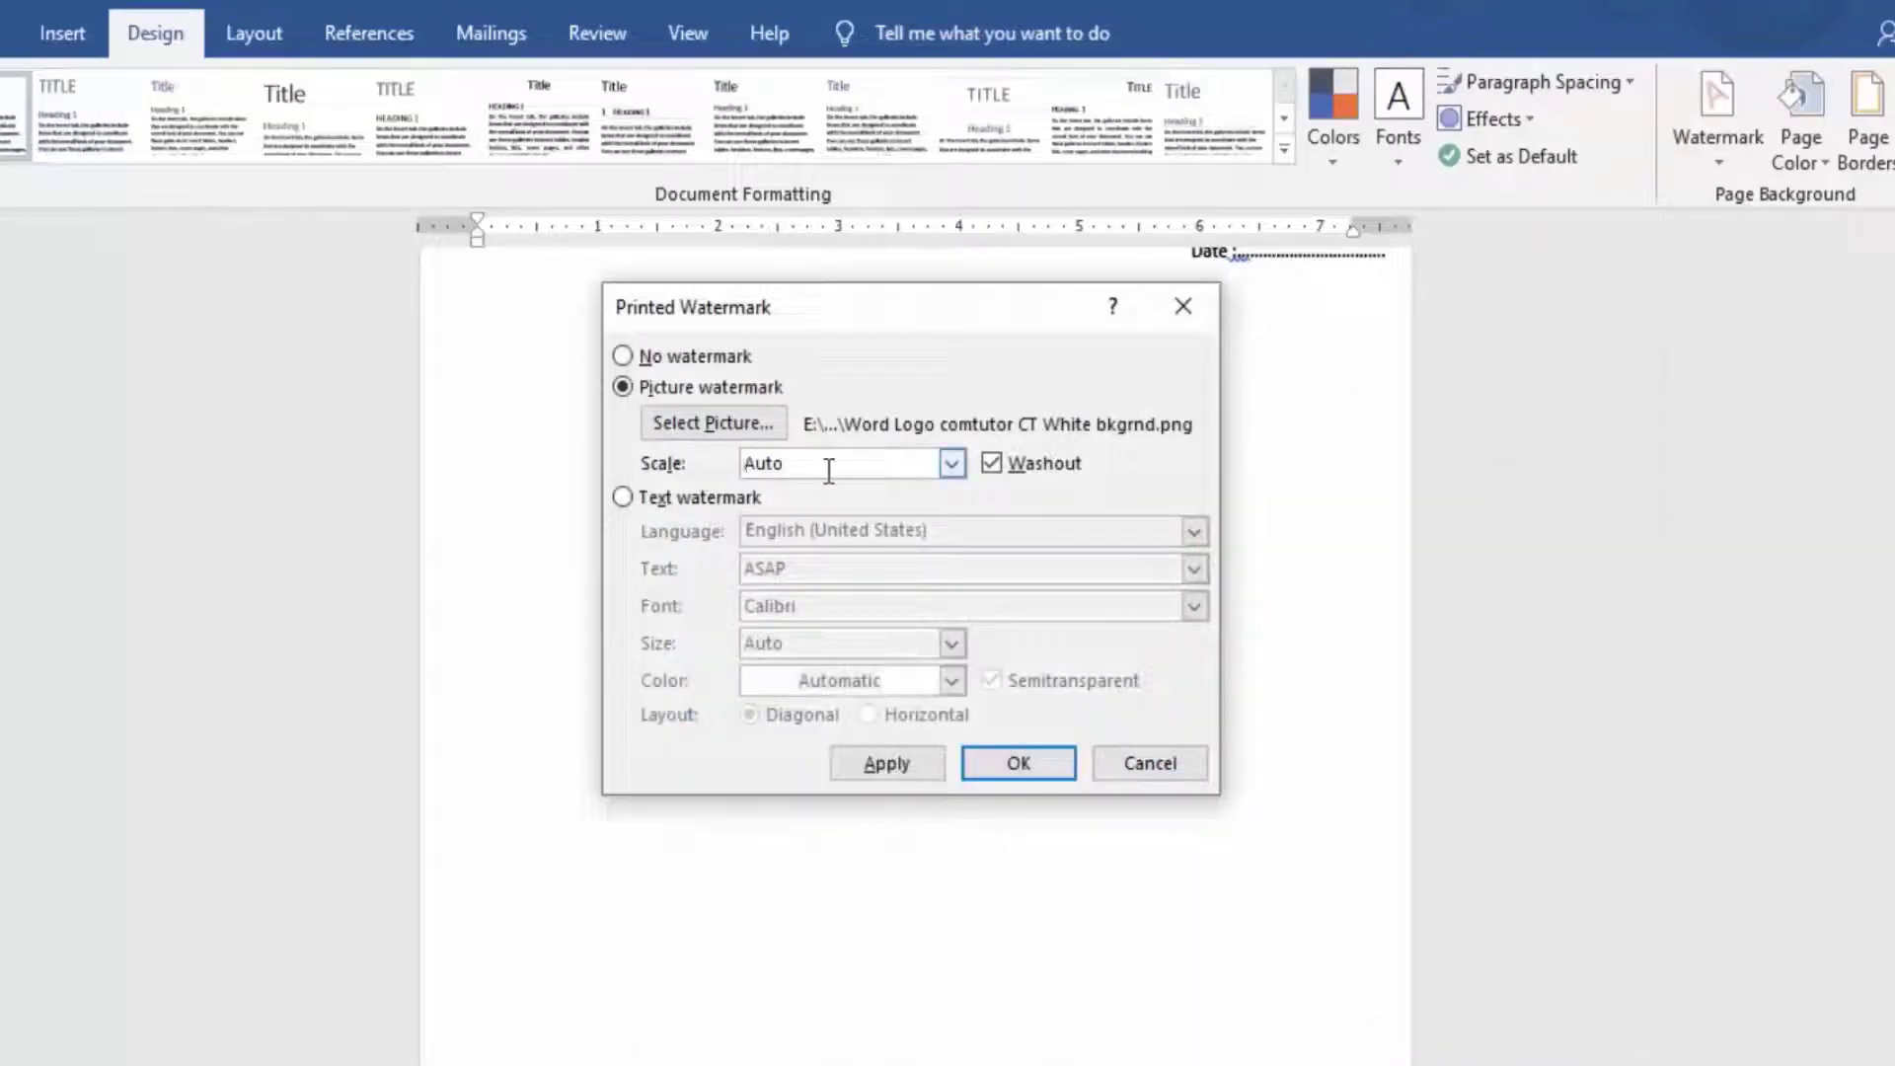
- Keep the watermark at Auto scale with Washout and apply it
left_click(950, 464)
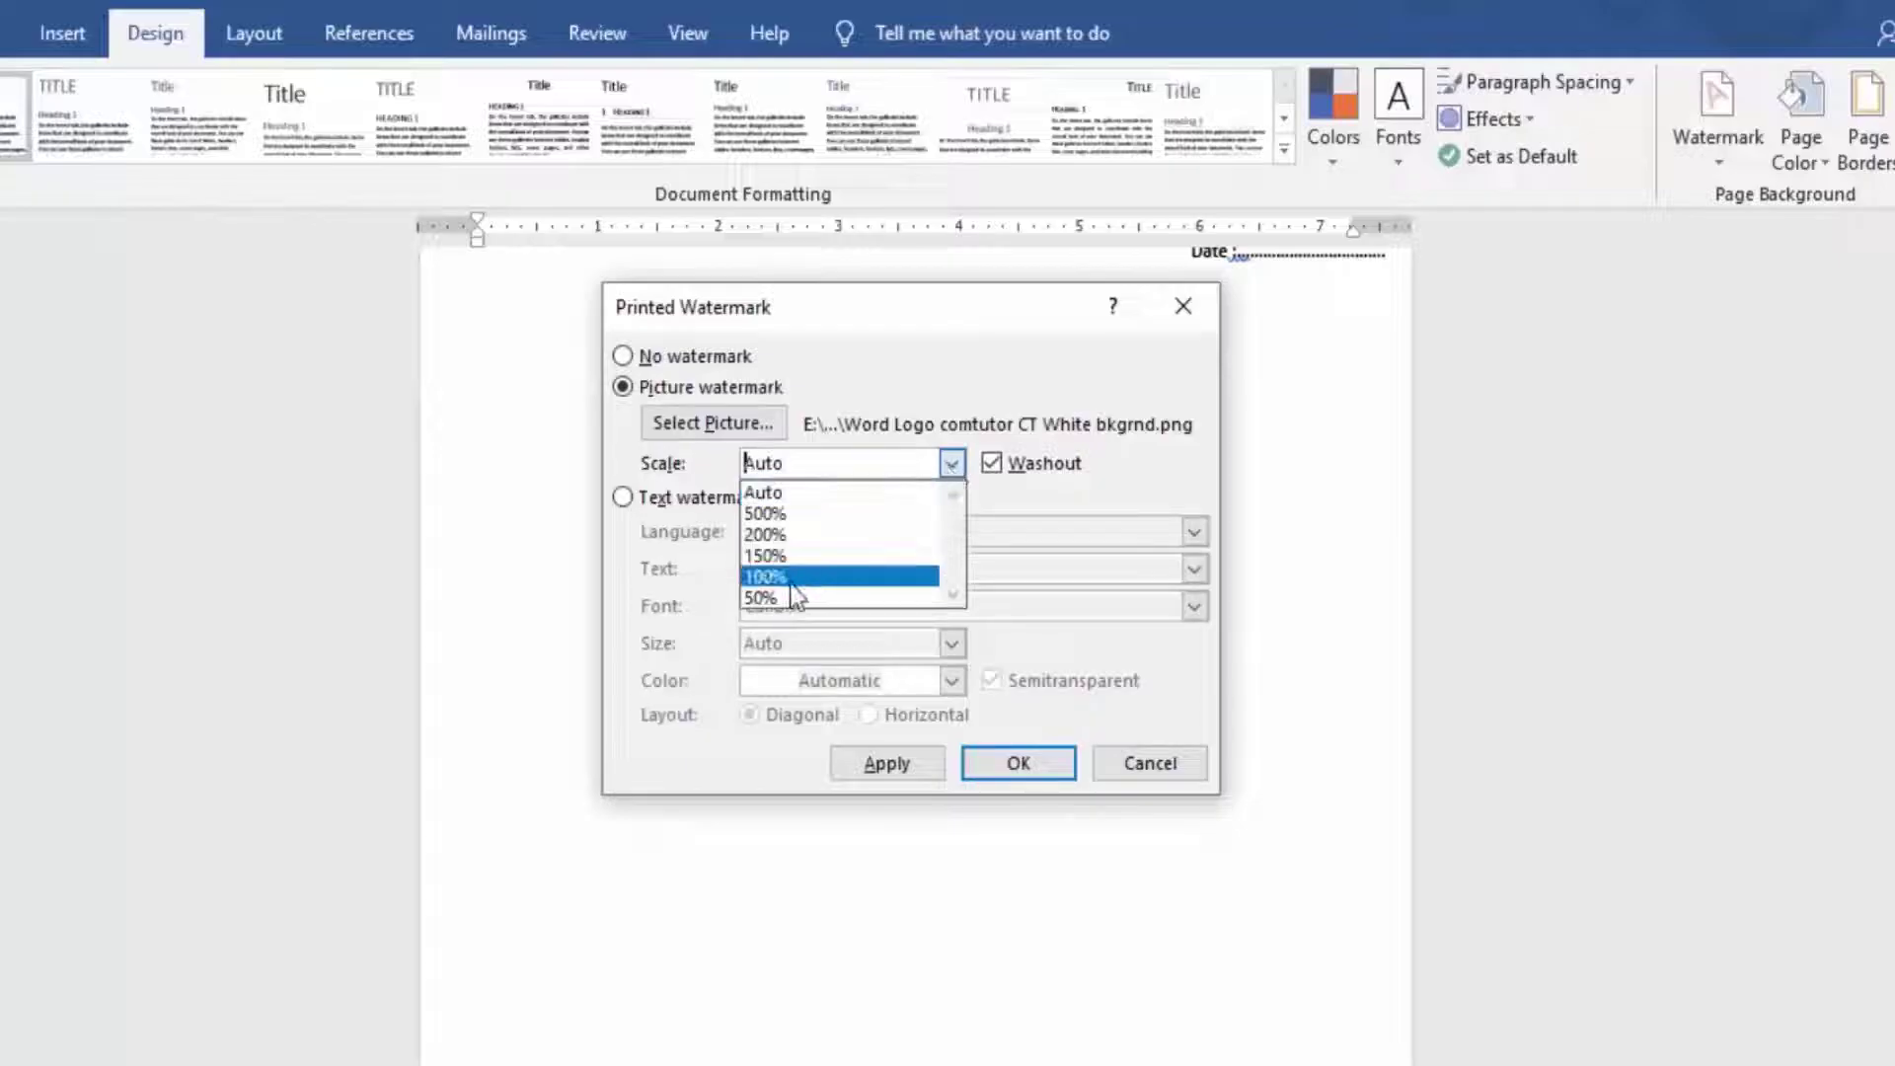
left_click(957, 472)
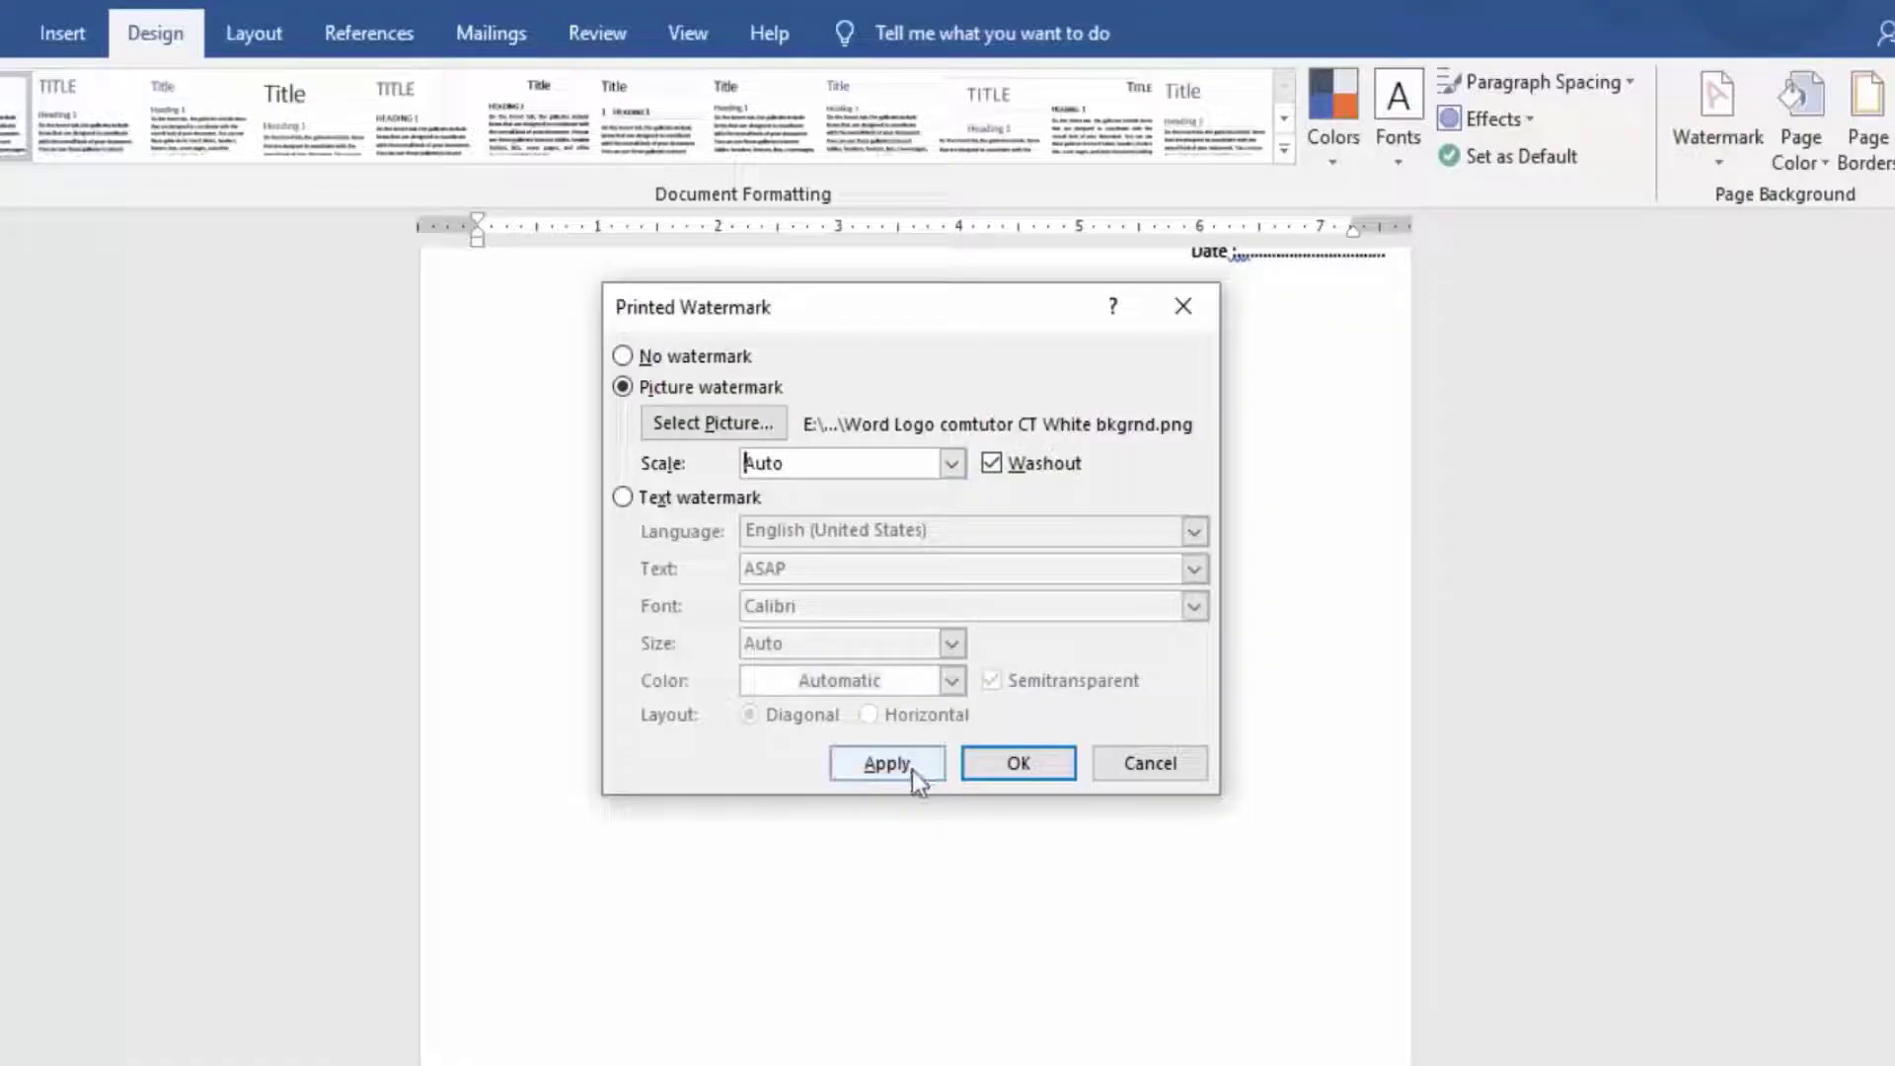
left_click(990, 770)
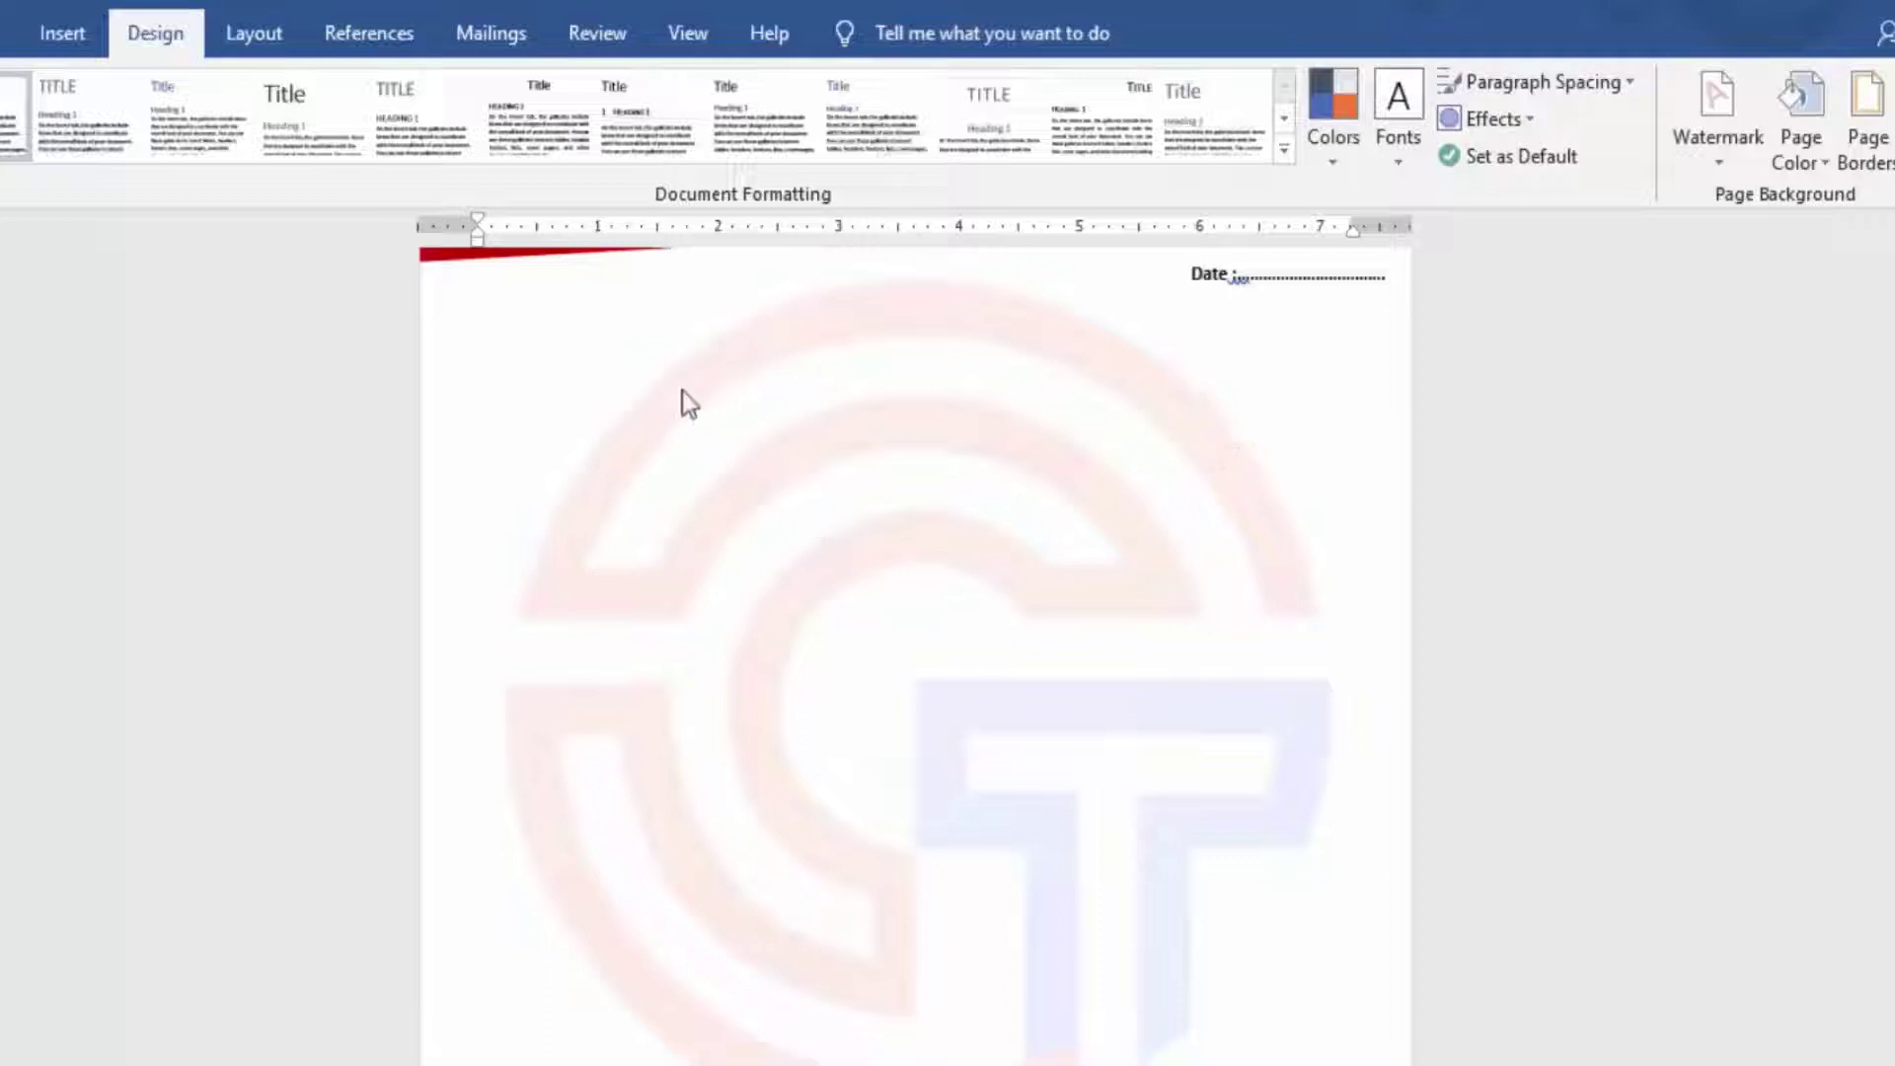
- Draw a wide flowchart shape across the lower part of the page
scroll(962, 580, "down", 1)
scroll(962, 580, "down", 2)
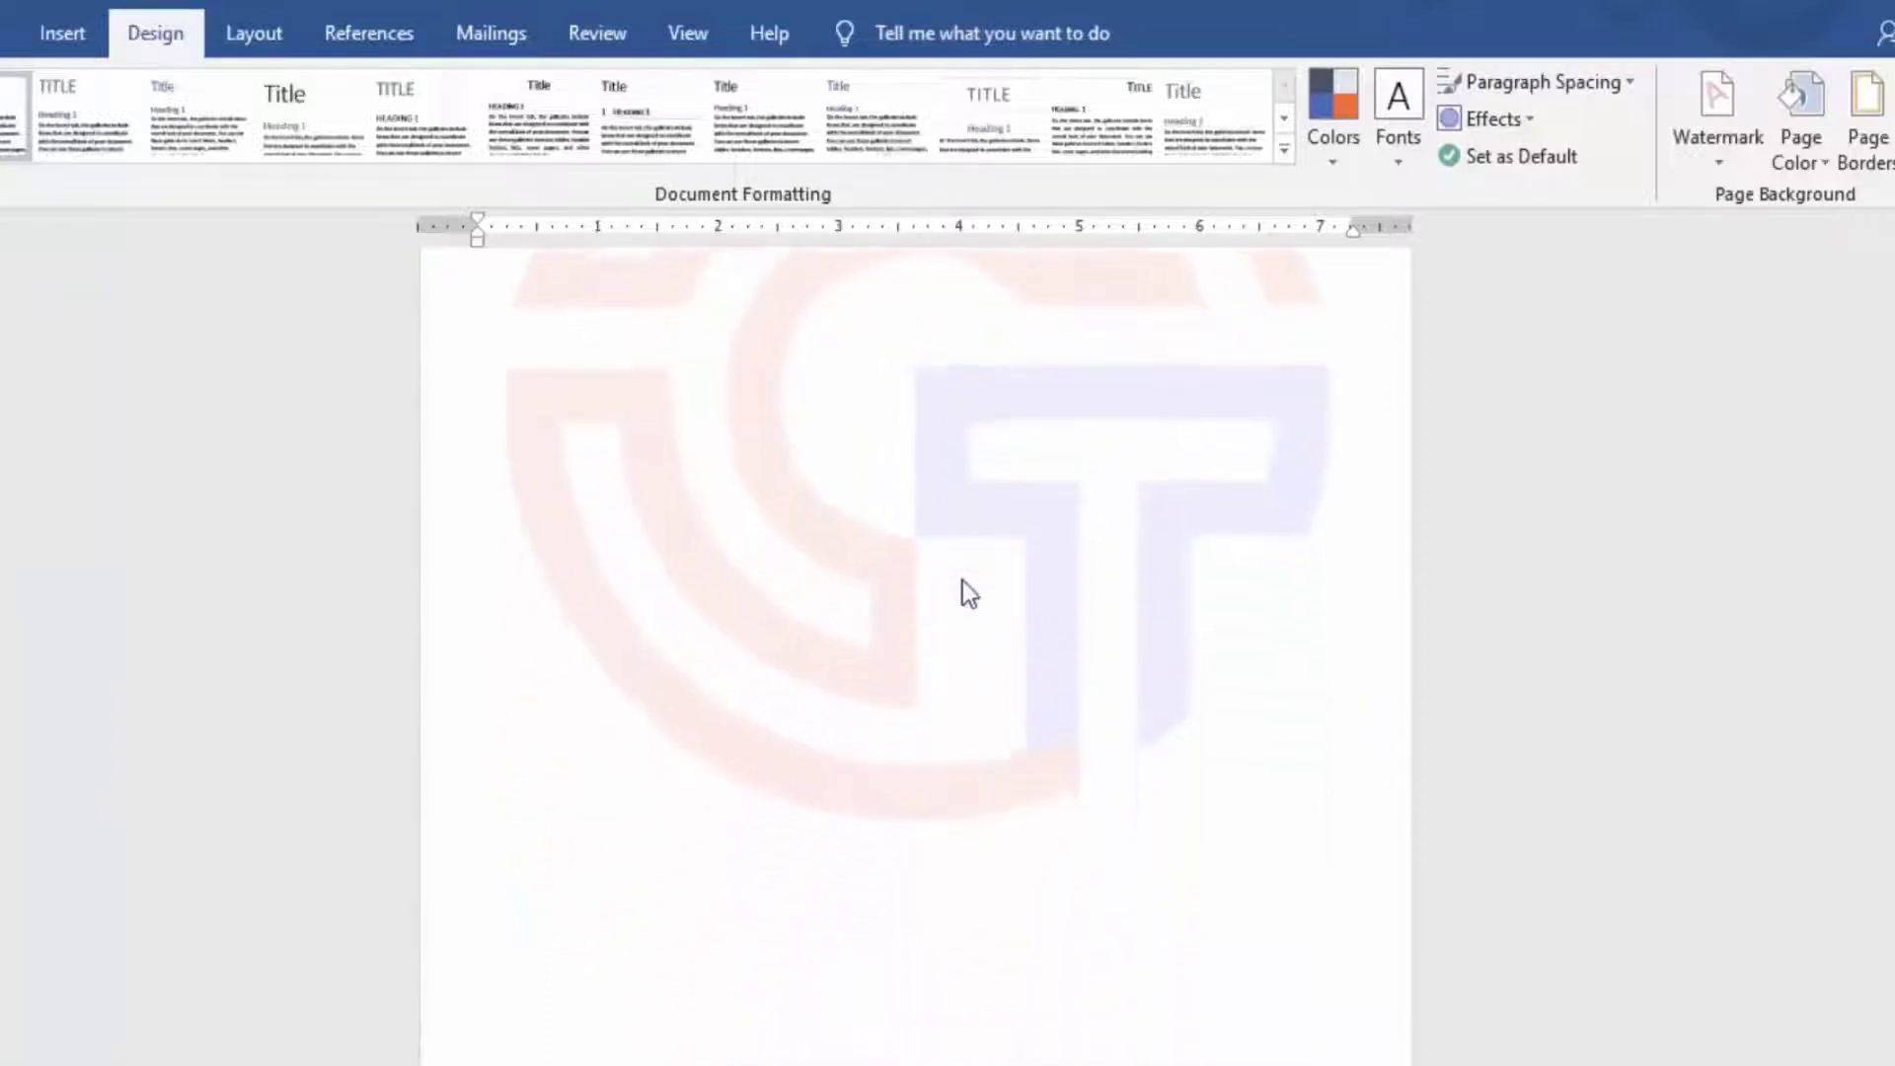
scroll(962, 580, "up", 2)
scroll(1033, 567, "down", 1)
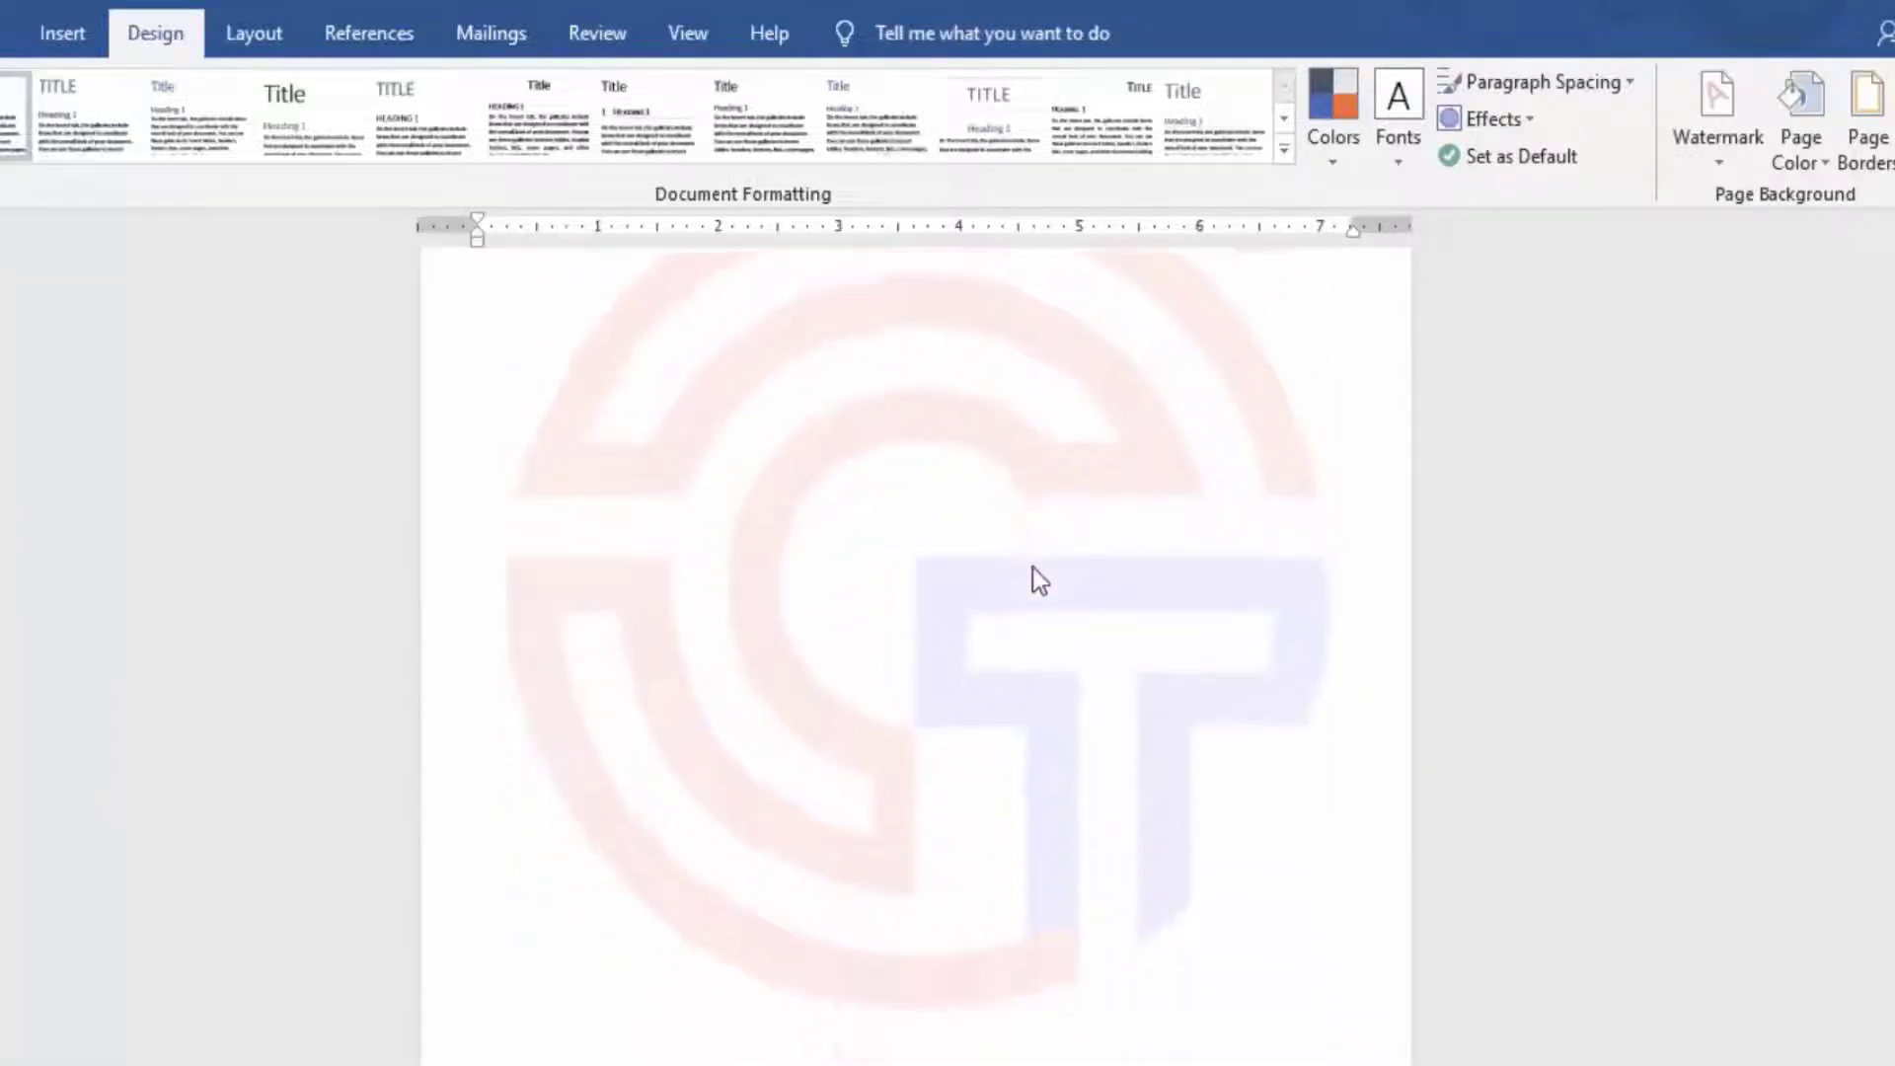
scroll(1033, 566, "down", 2)
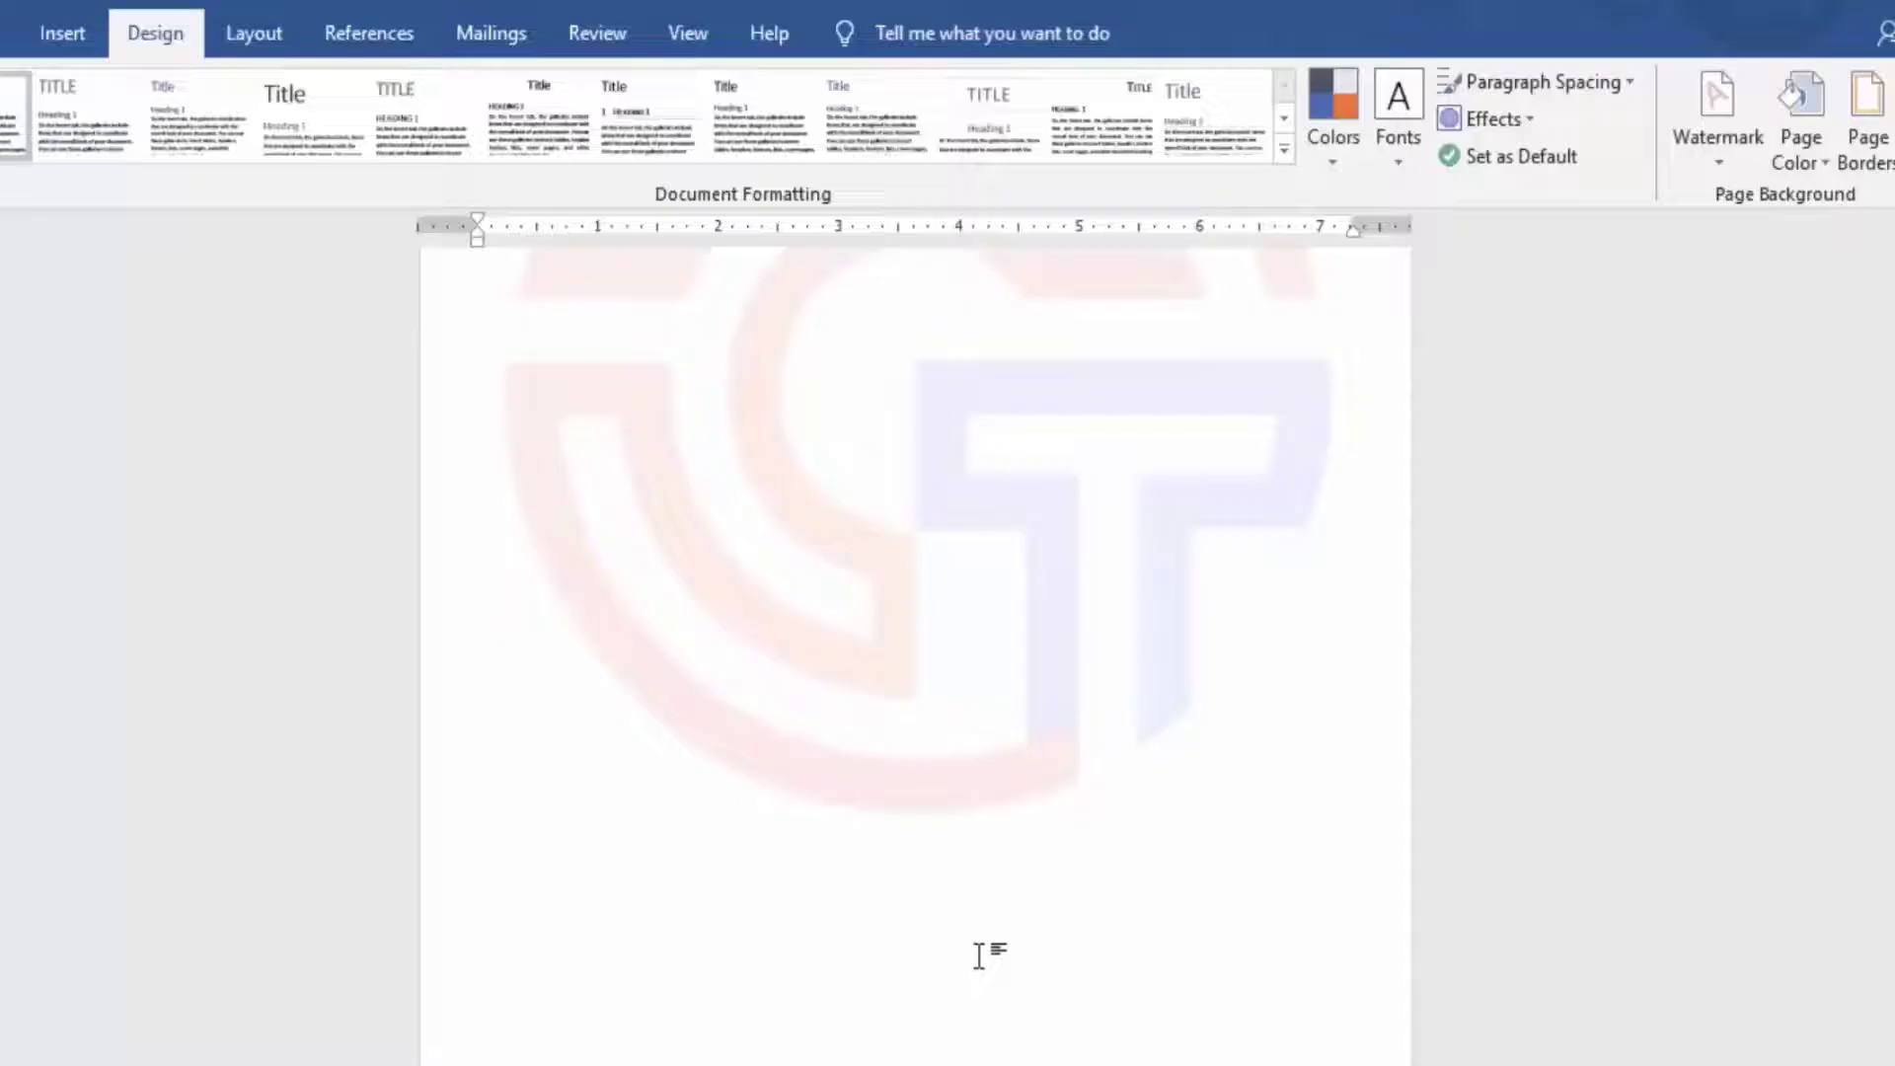
left_click(10, 32)
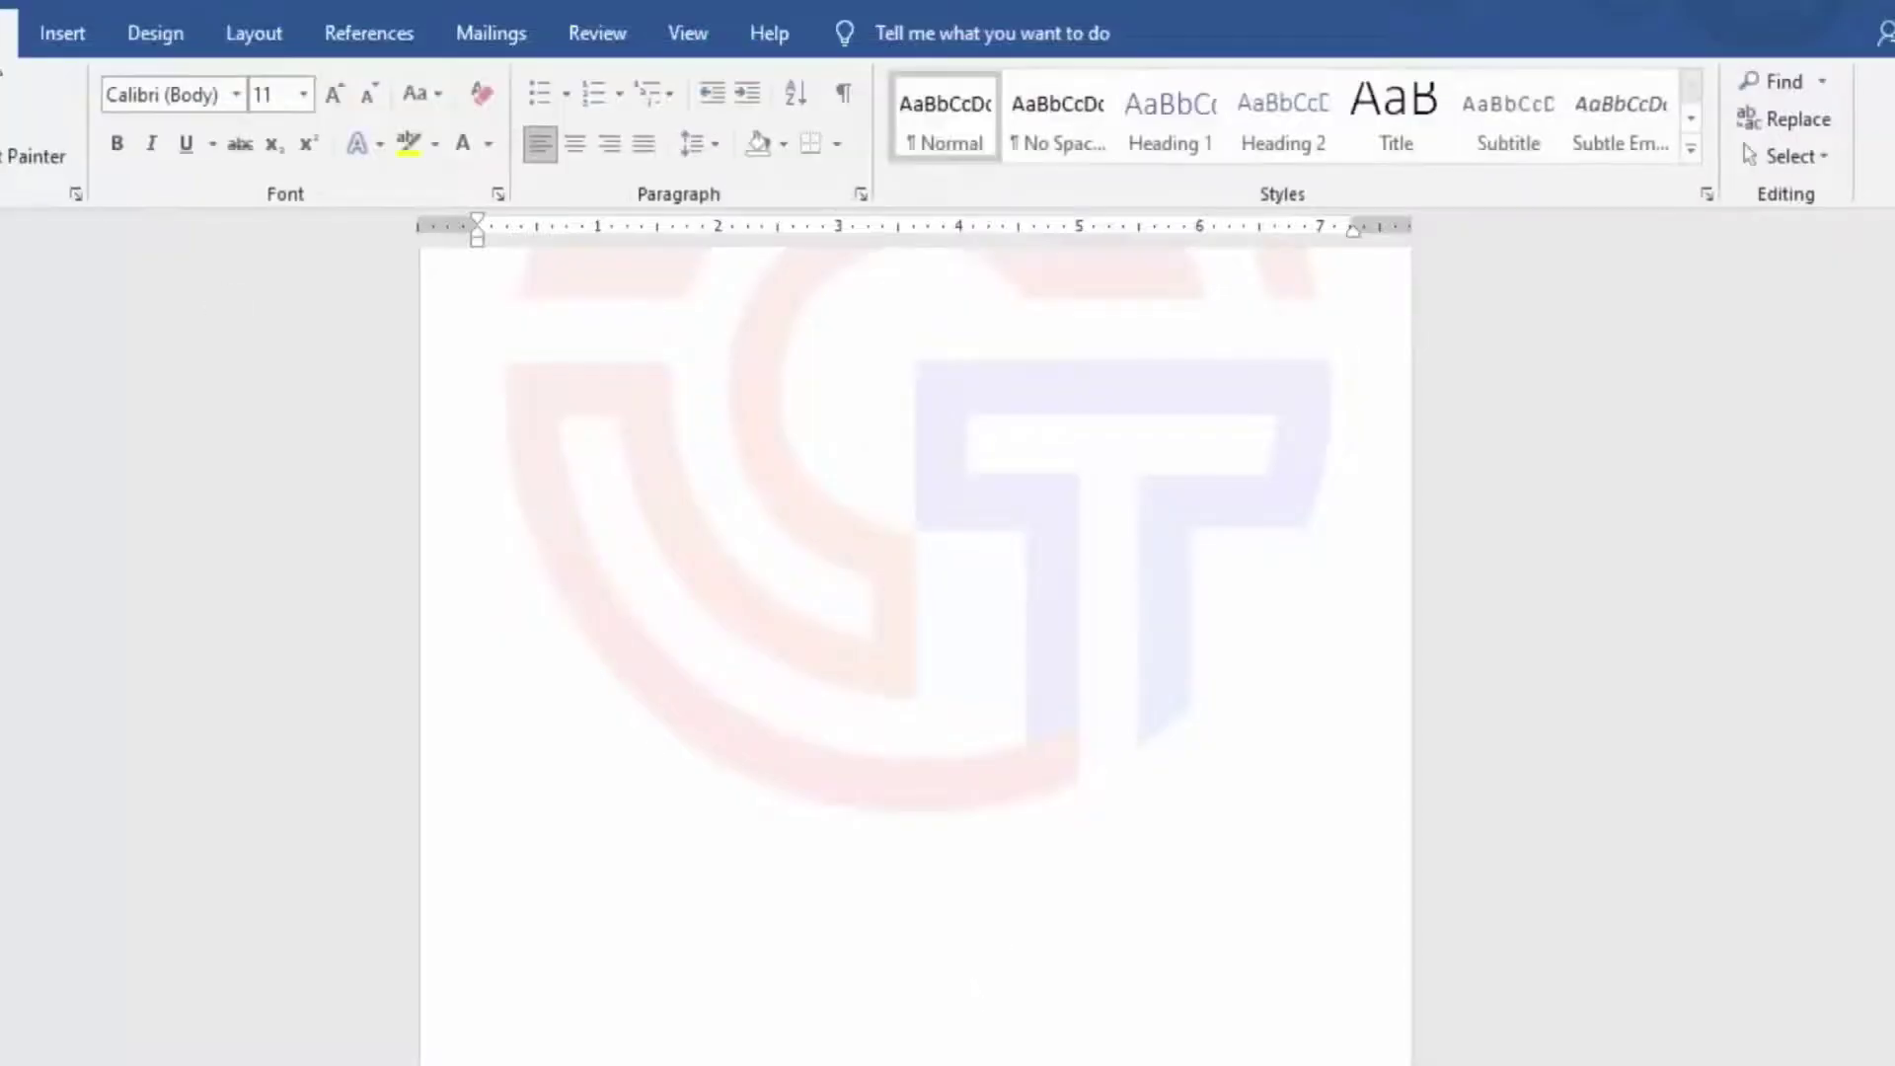
left_click(66, 42)
left_click(236, 79)
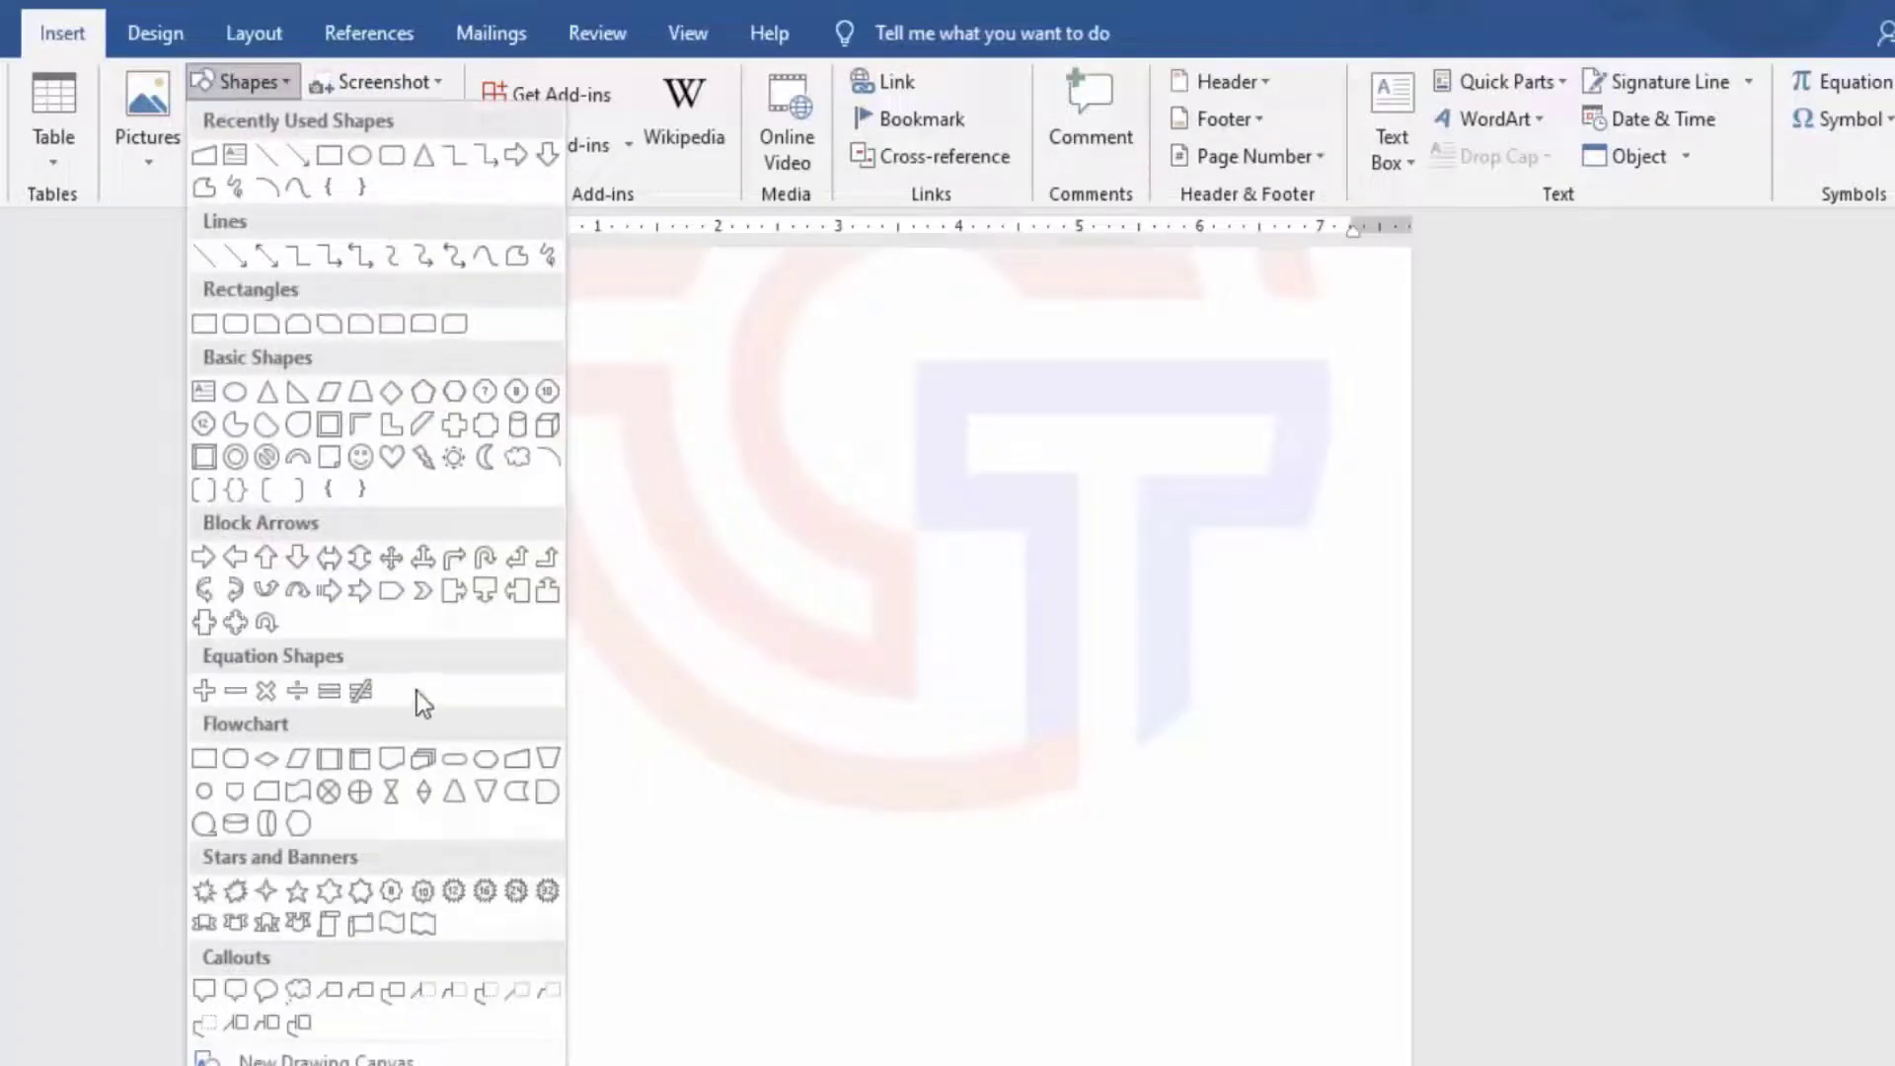
left_click(517, 760)
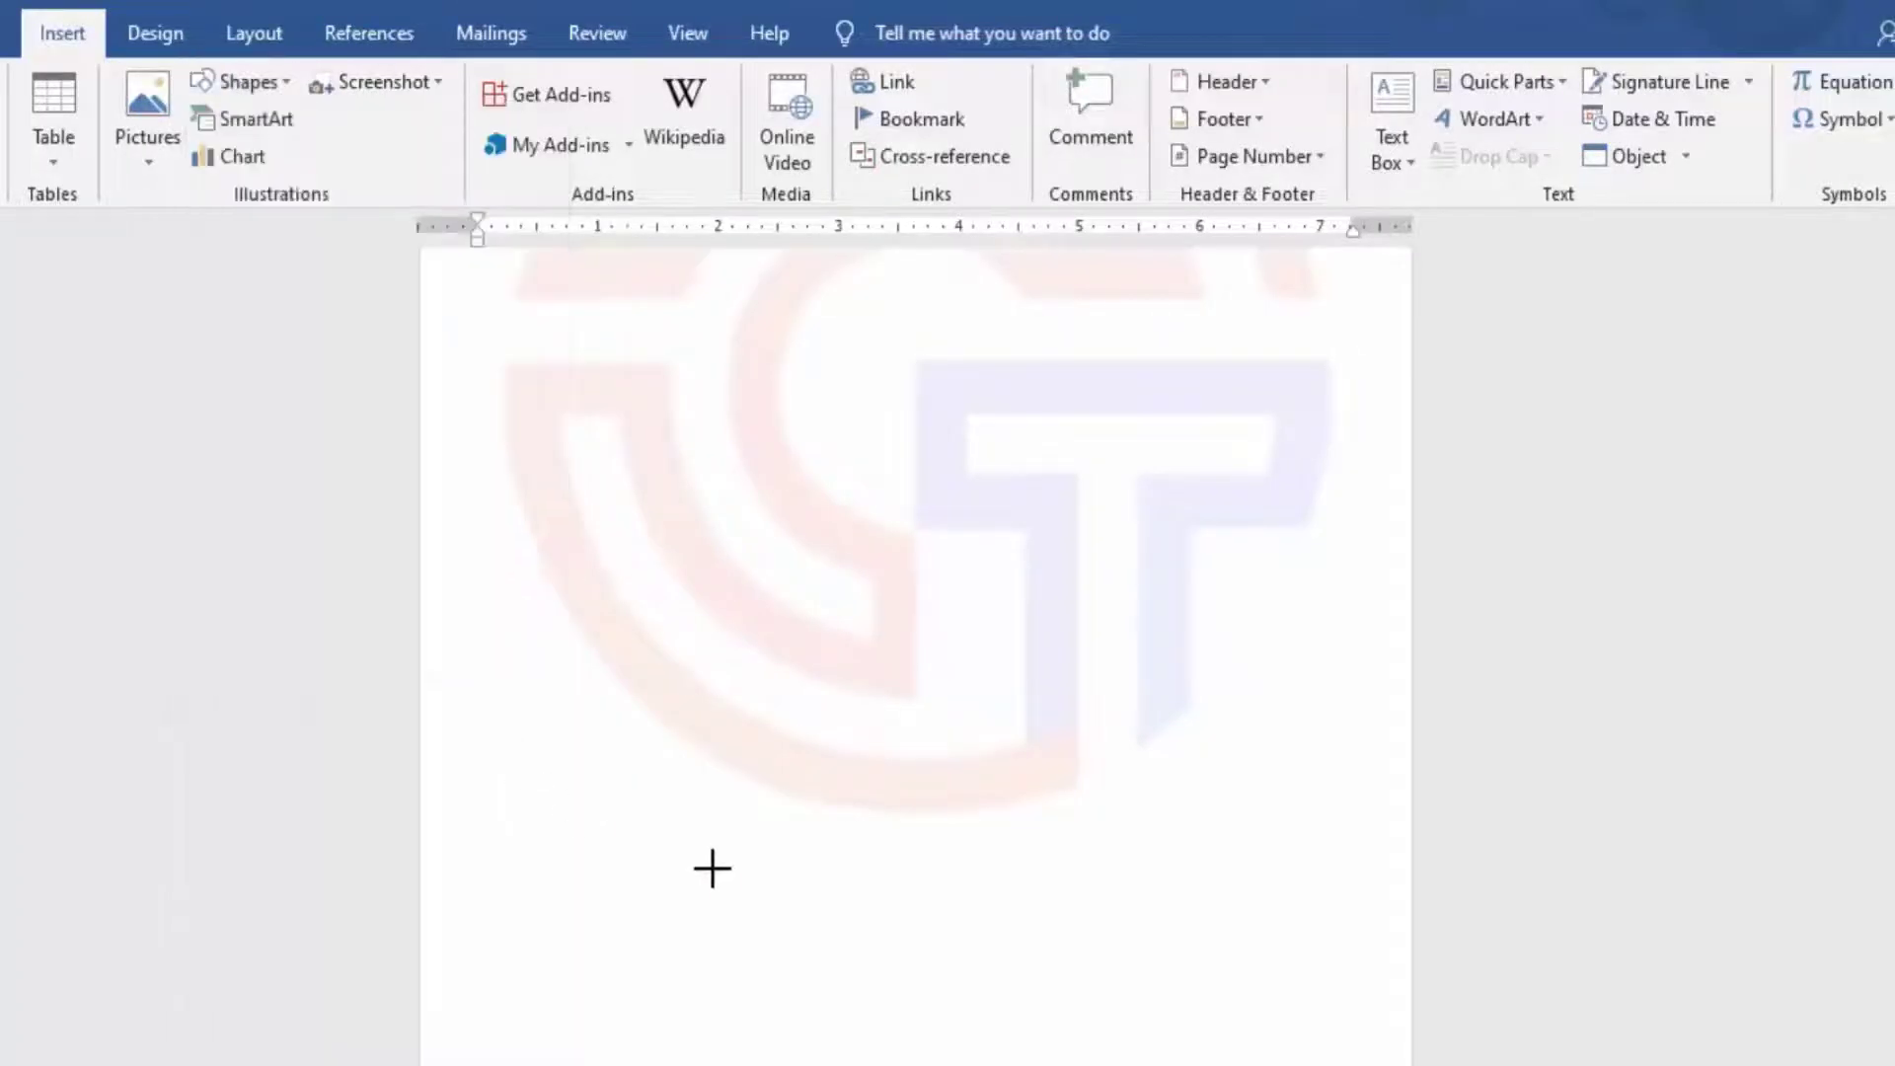
mouse_move(470, 883)
left_mouse_down()
mouse_move(1369, 942)
mouse_move(1405, 1051)
left_mouse_up()
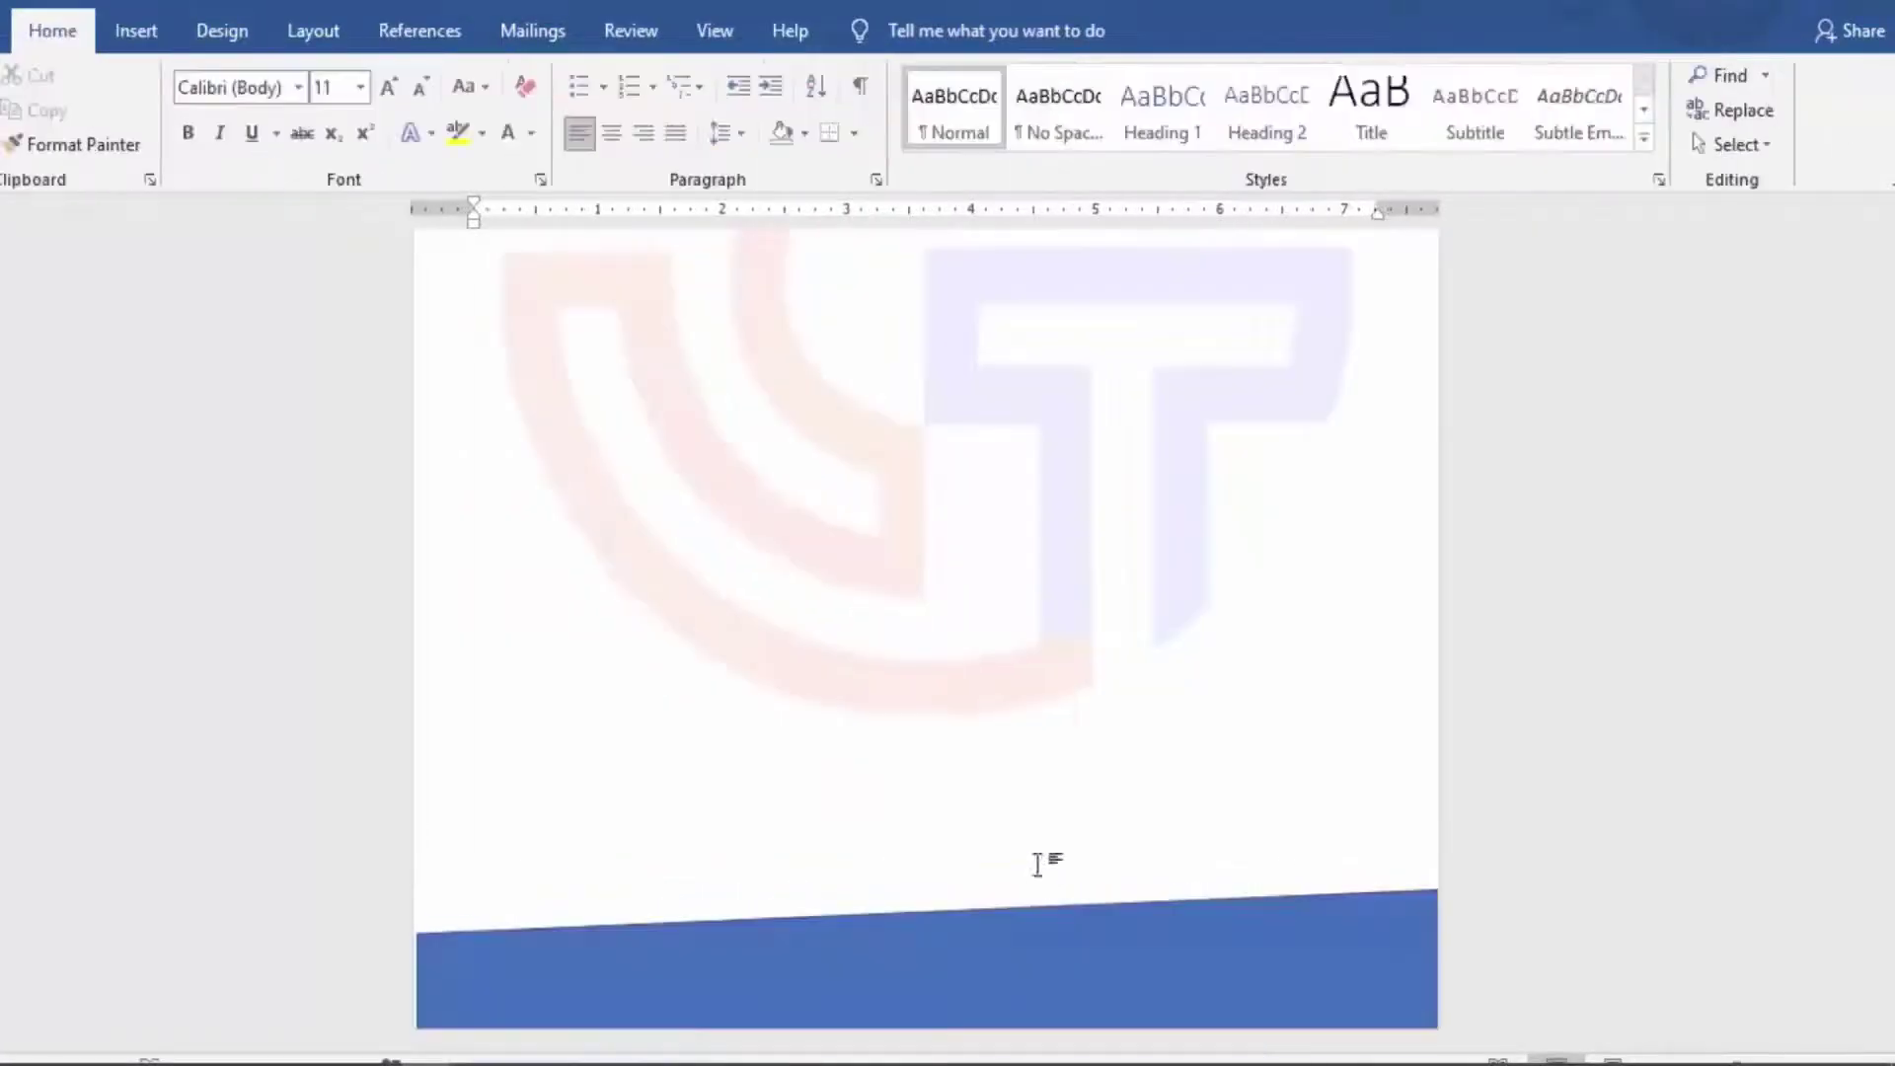
- Move the blue slanted band flush against the bottom edge of the page
left_click(1028, 948)
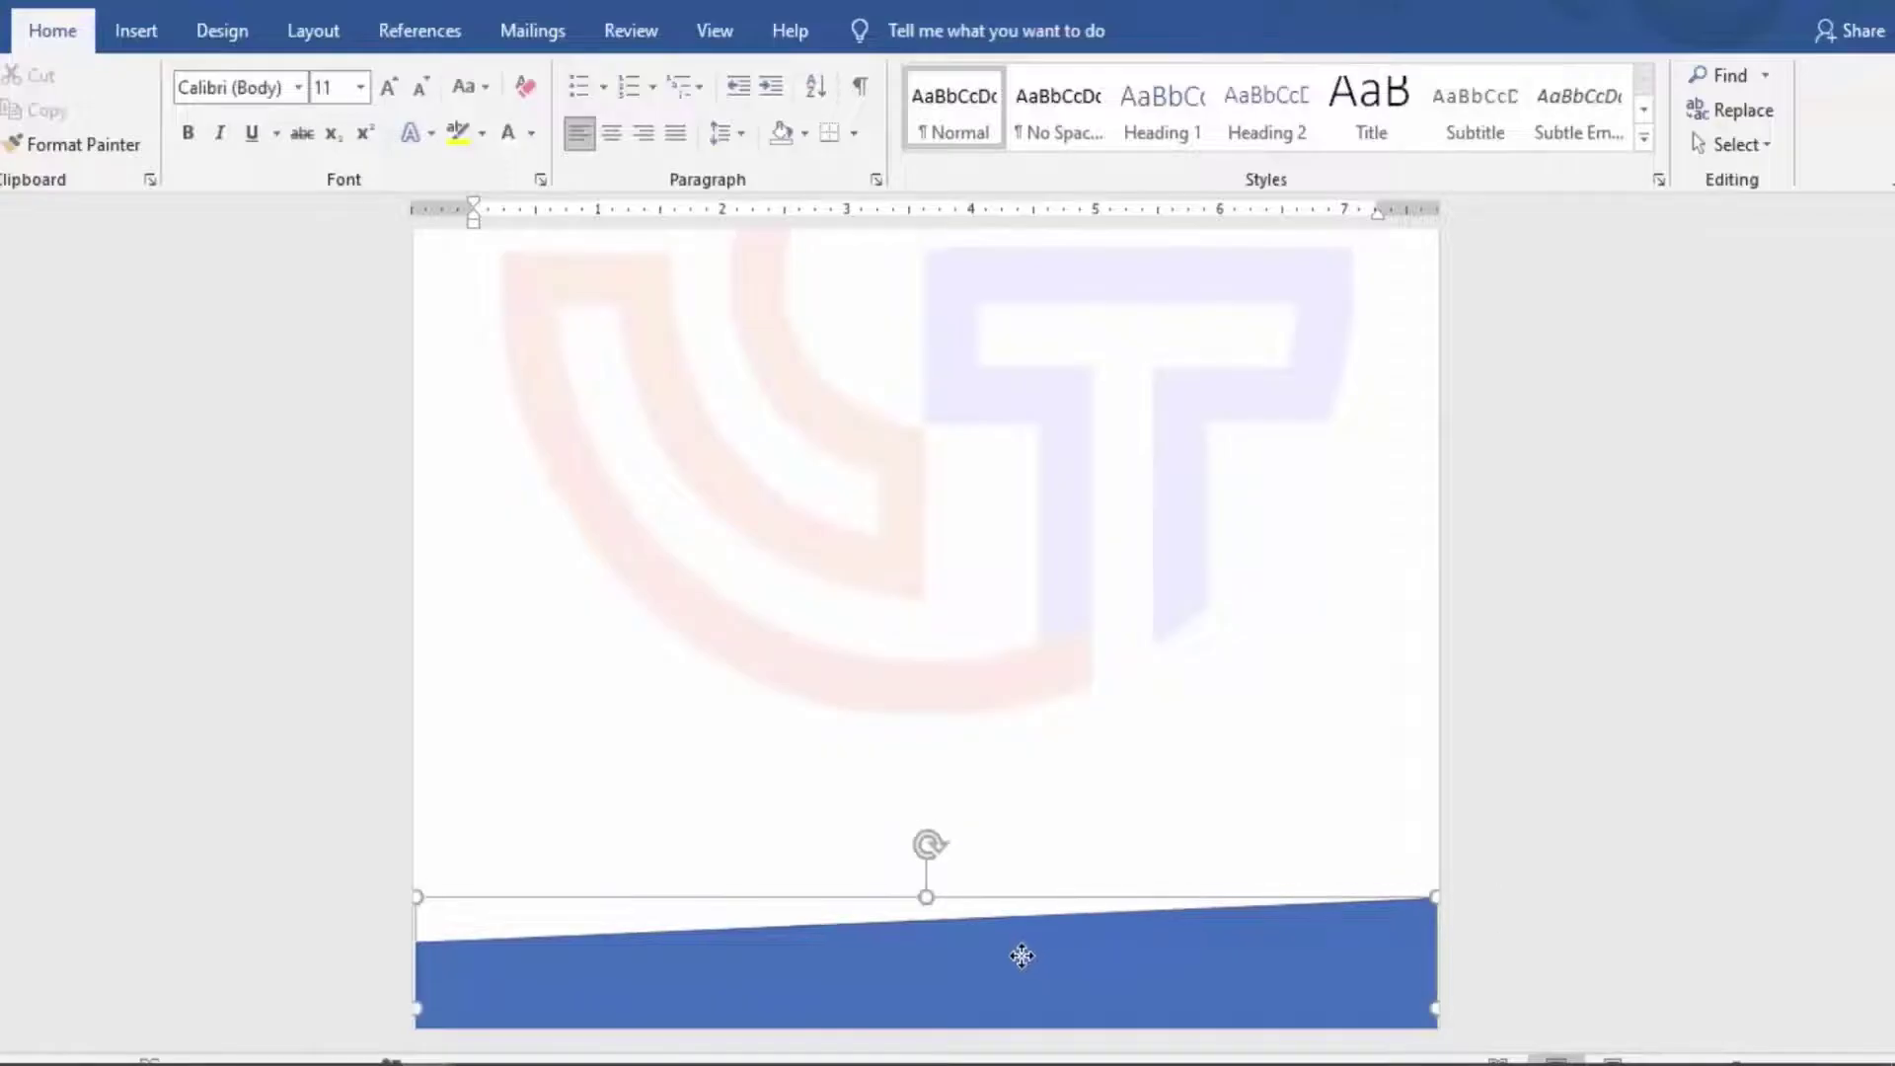
left_click_drag(1028, 947, 1028, 987)
left_click_drag(624, 991, 621, 938)
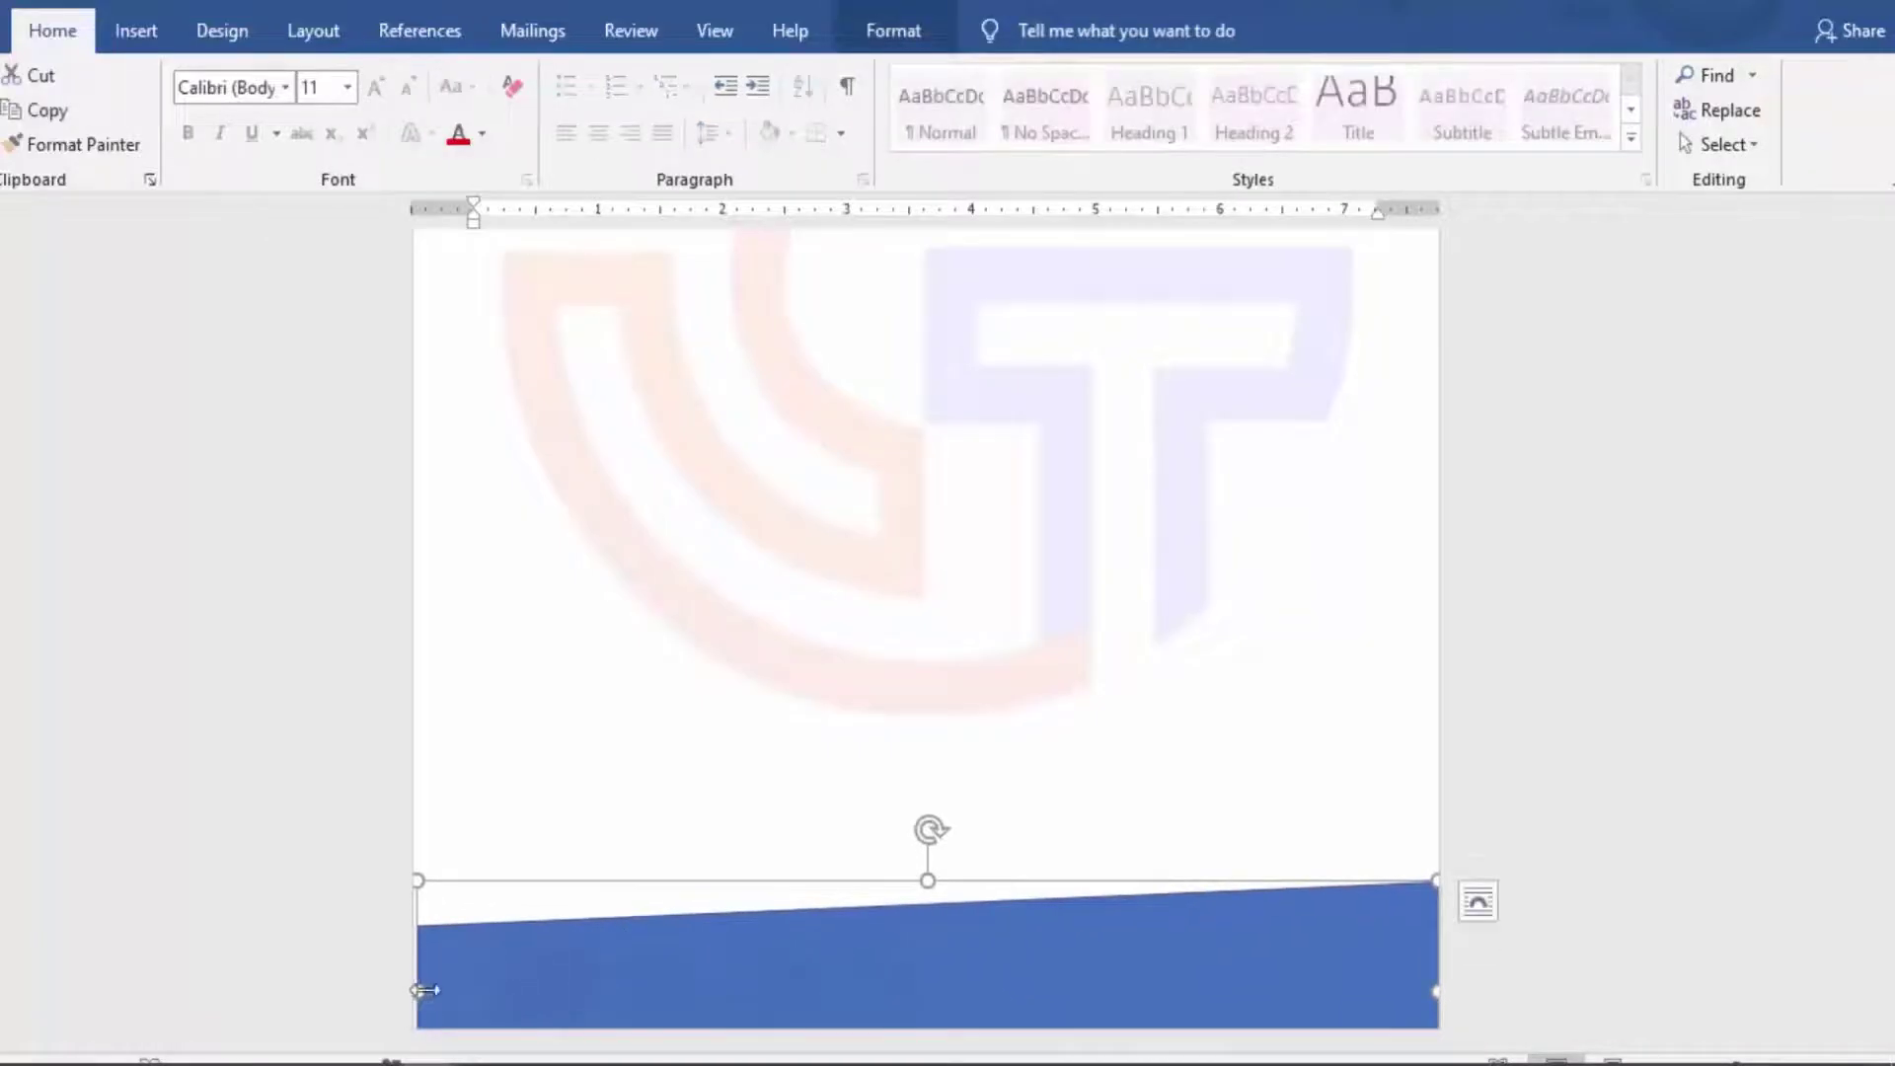
left_click_drag(965, 962, 973, 1004)
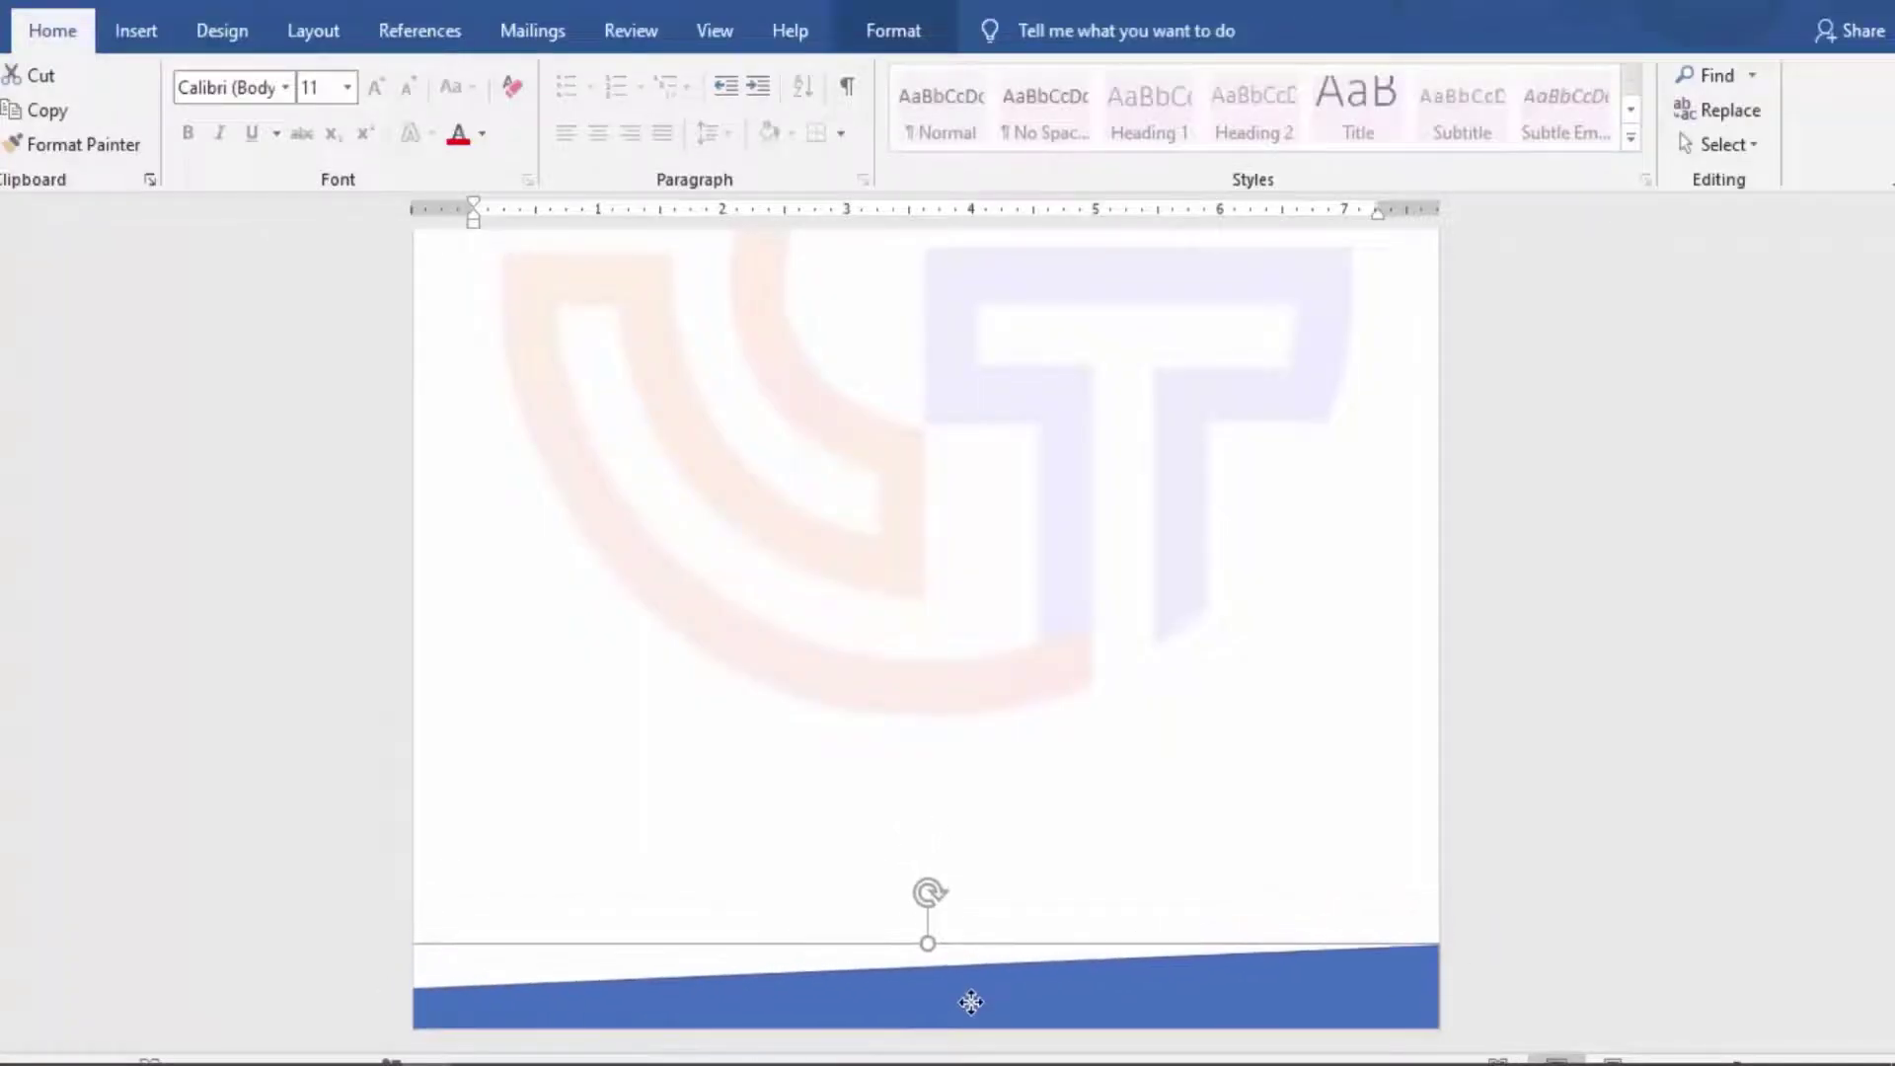
- Give the bottom slanted band No Outline and a Dark Red fill
left_click(893, 30)
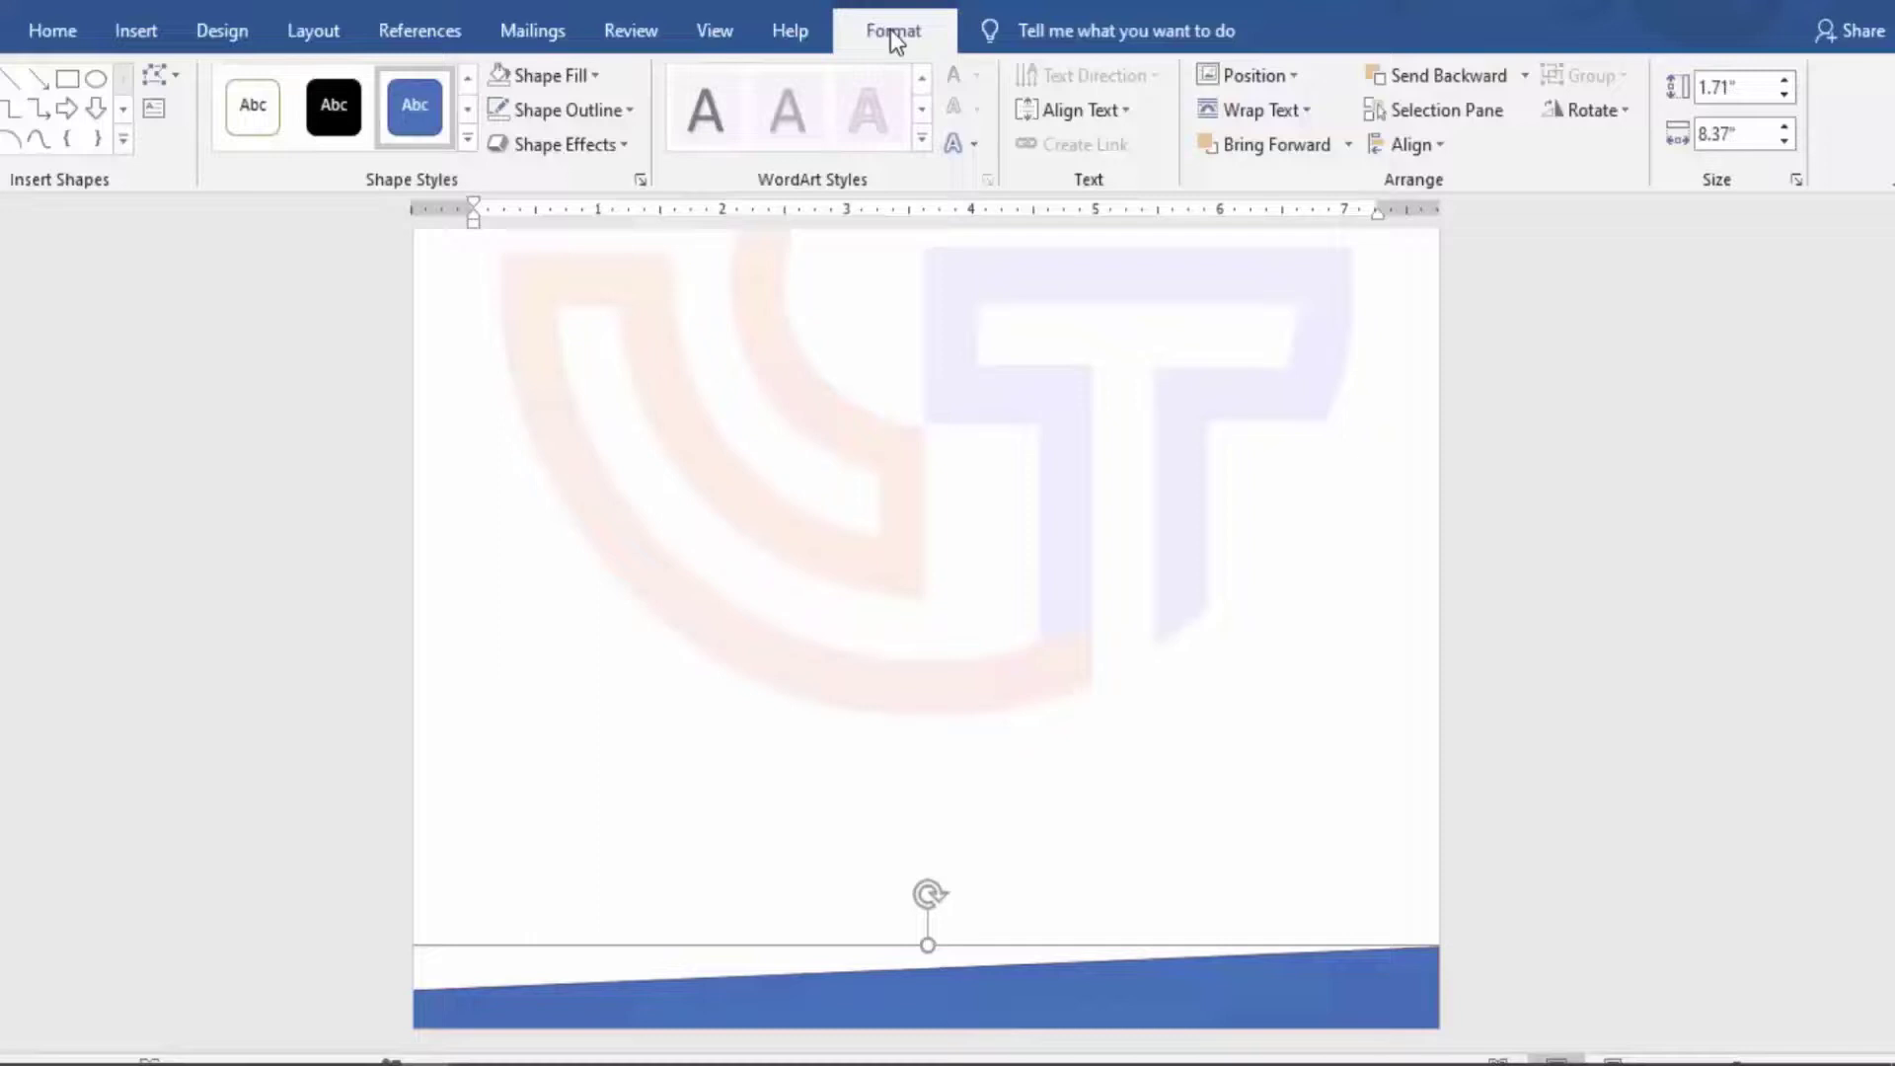
left_click(570, 109)
left_click(596, 374)
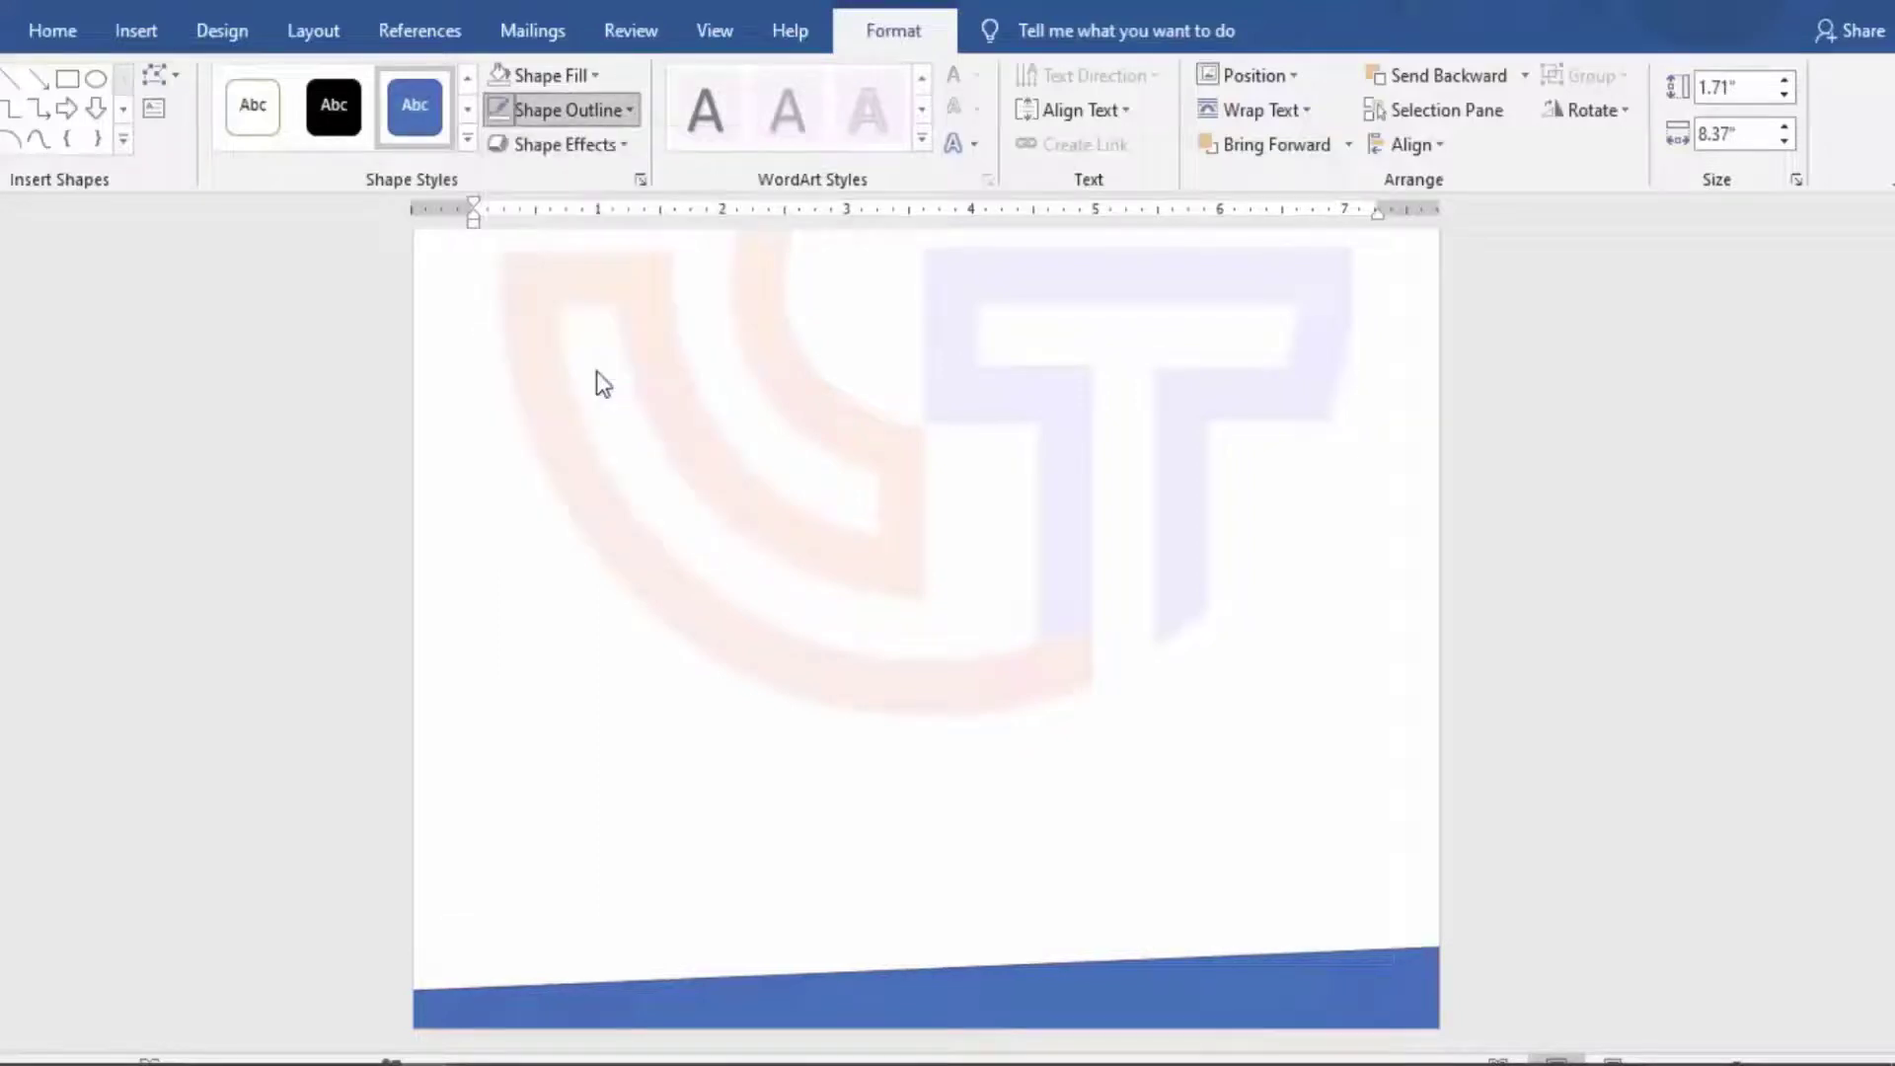
left_click(550, 75)
left_click(497, 309)
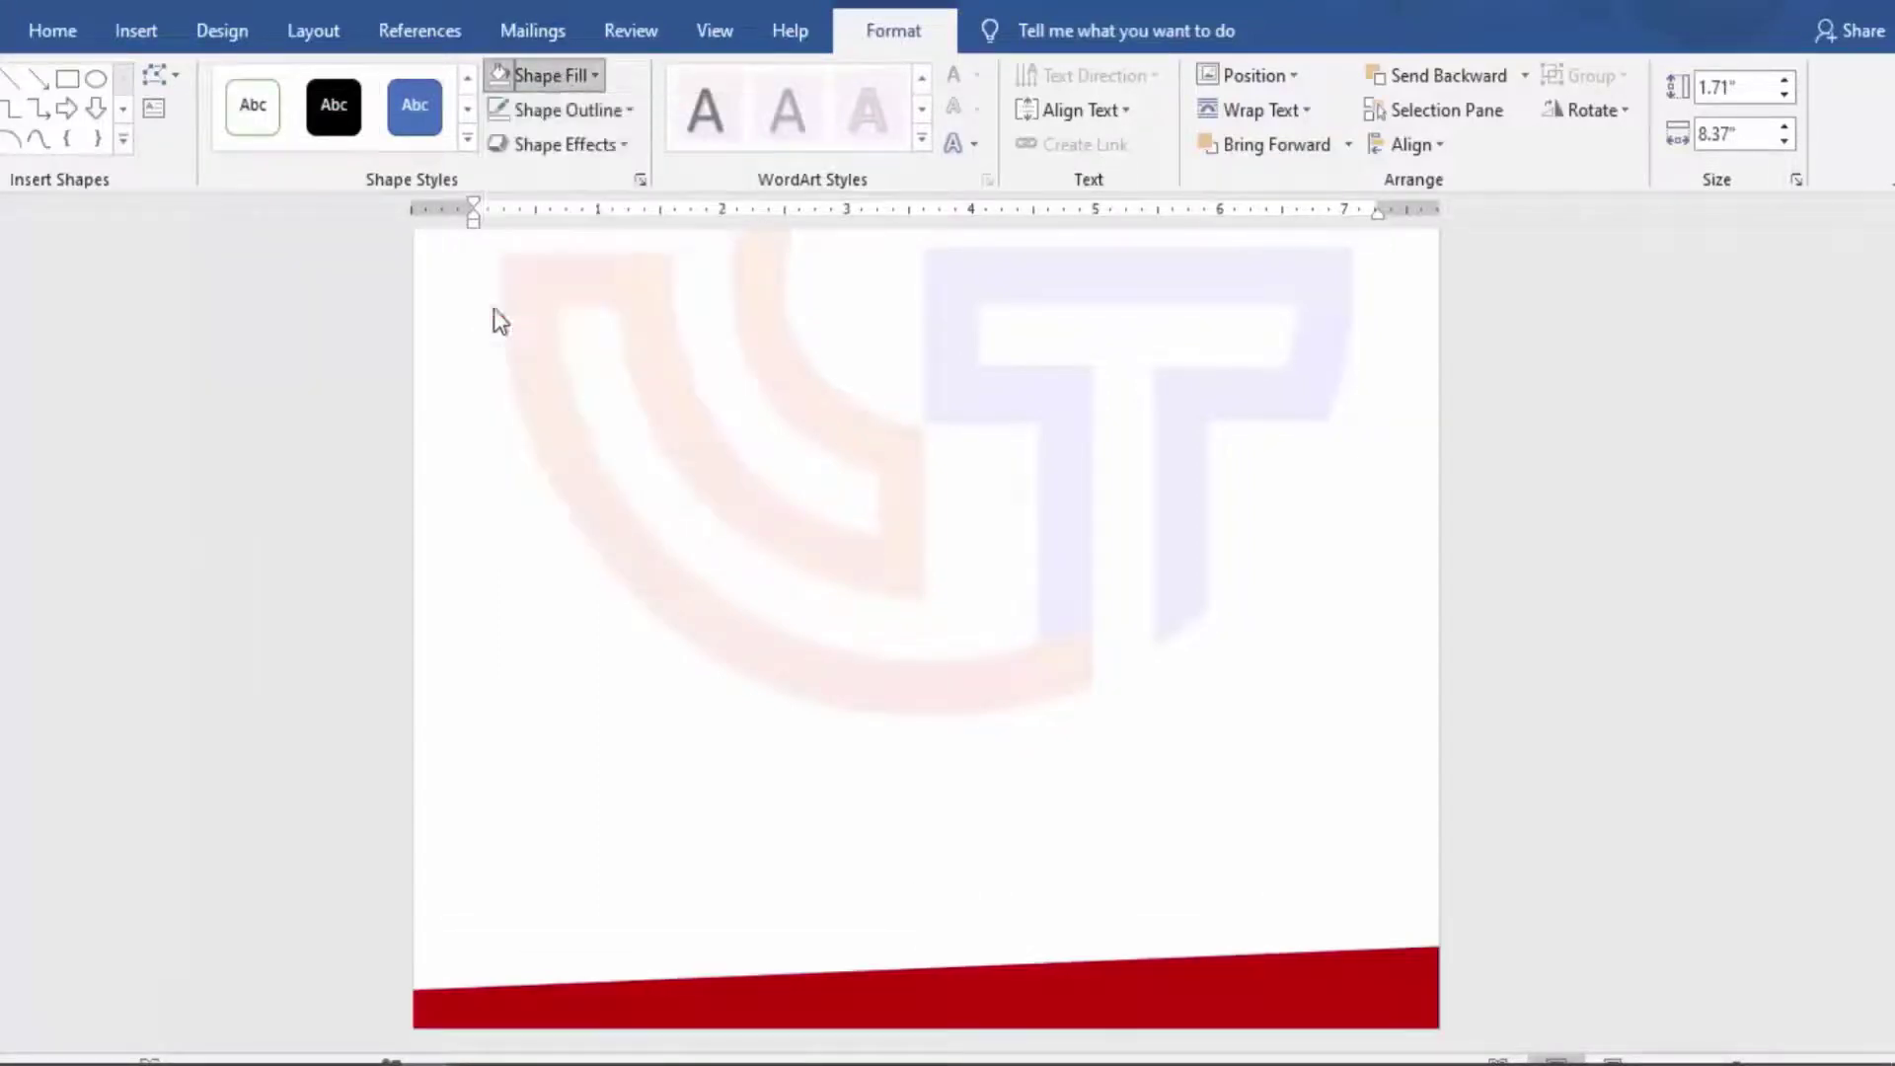
scroll(995, 607, "up", 2)
scroll(993, 594, "up", 3)
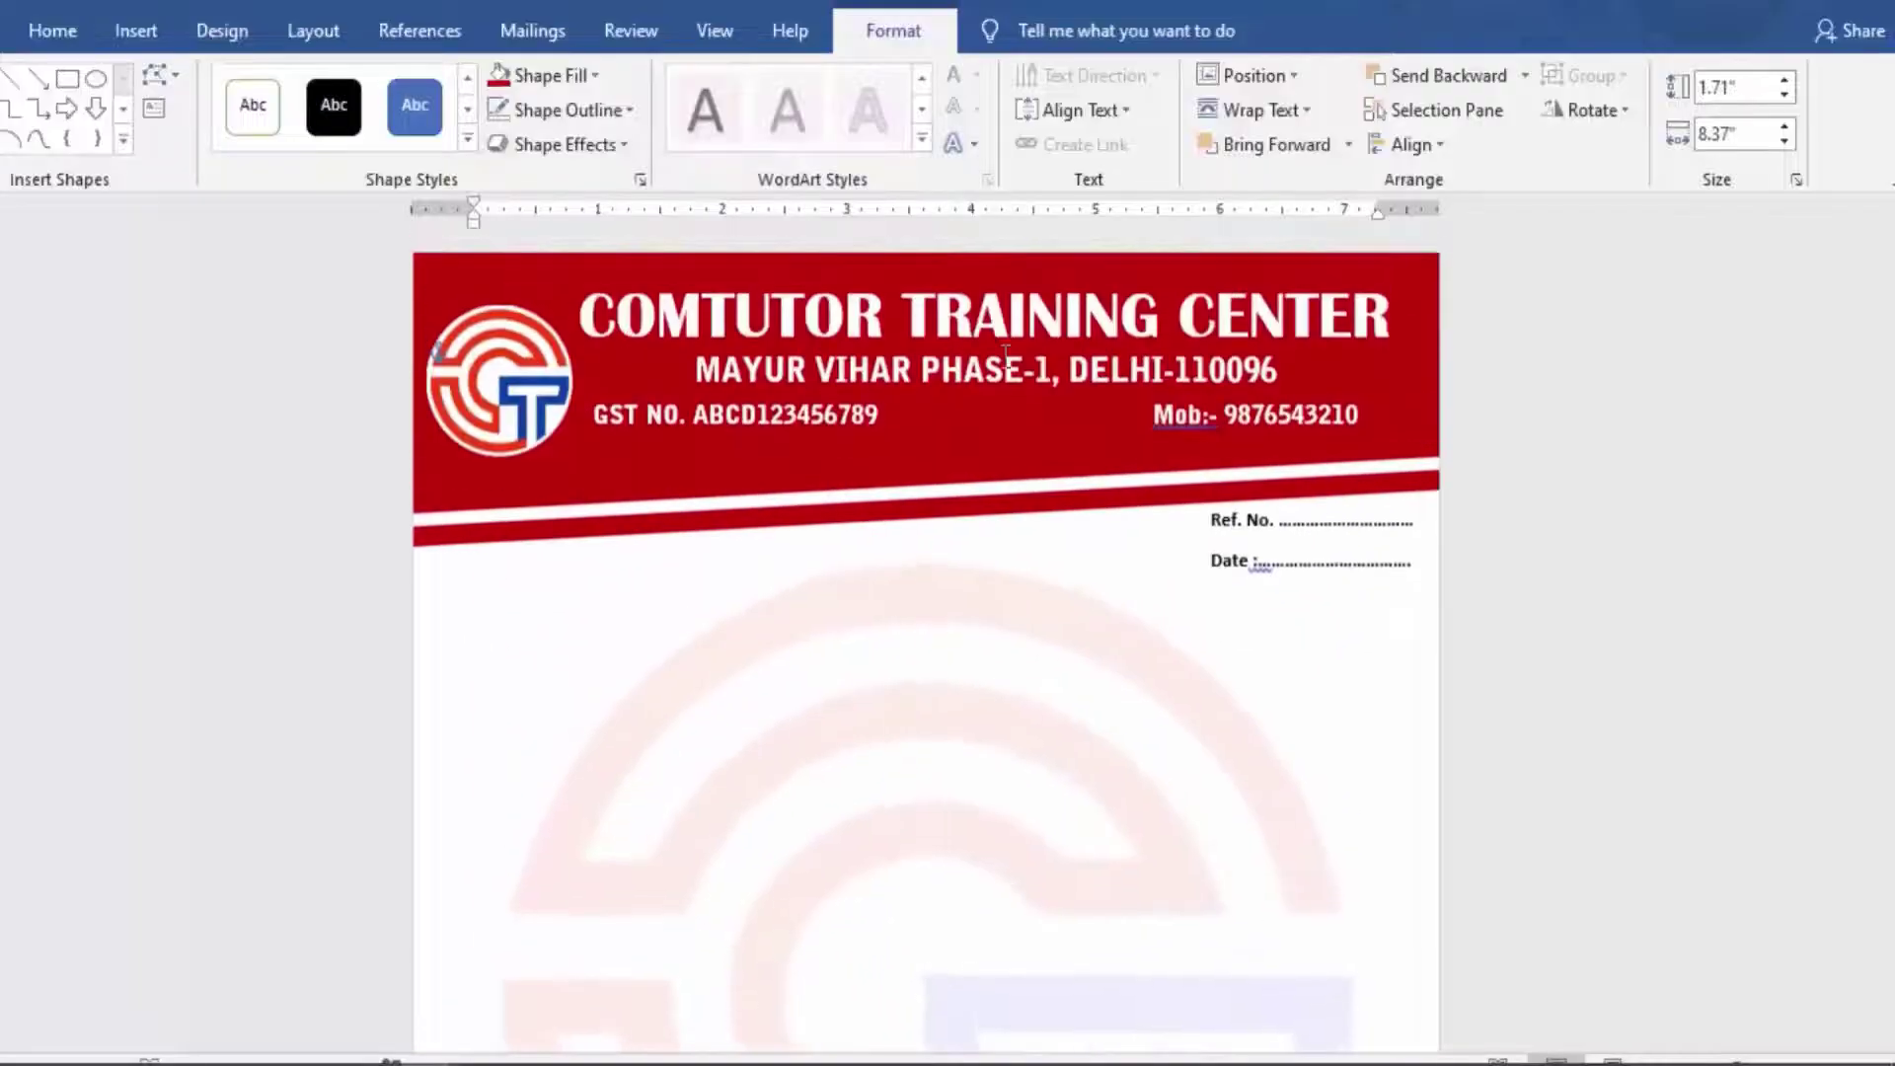
scroll(979, 527, "down", 3)
scroll(977, 542, "down", 3)
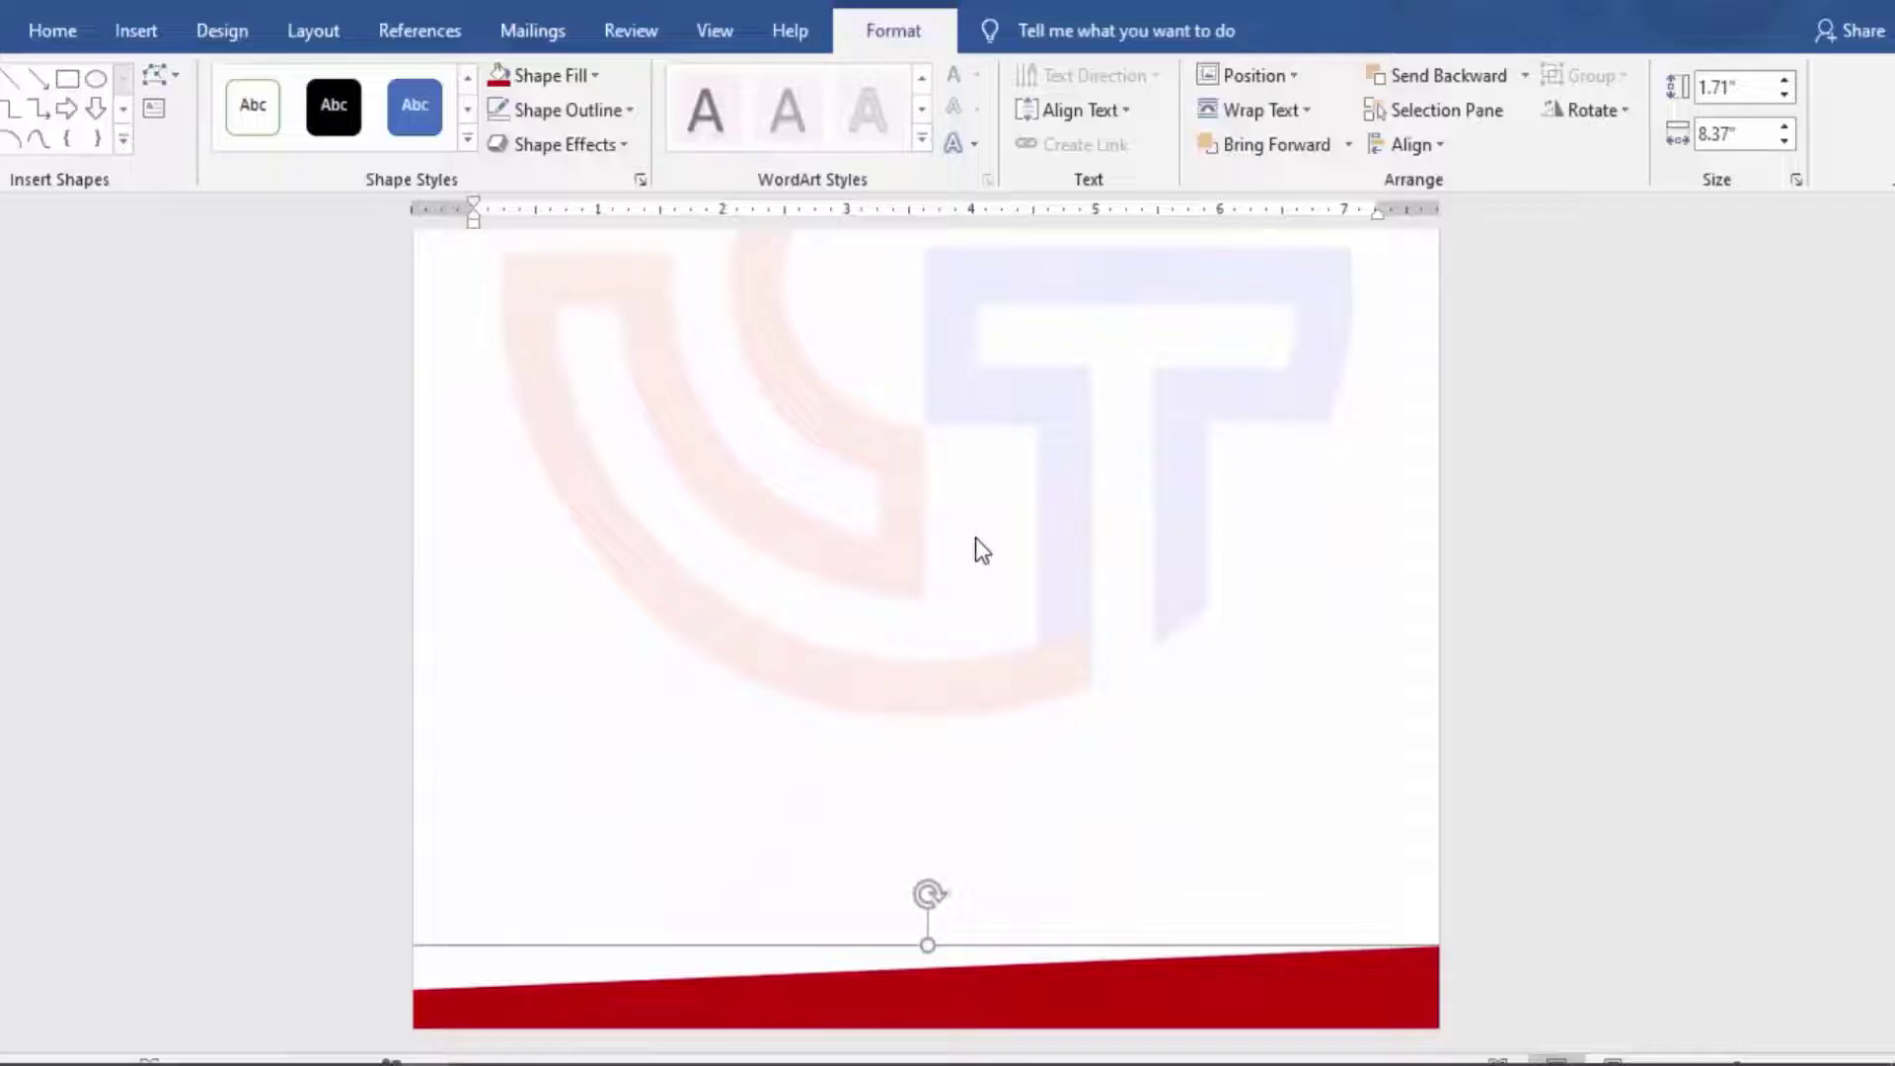
- Paste a copy of the red band near the footer and send it to back
right_click(931, 999)
left_click(1011, 453)
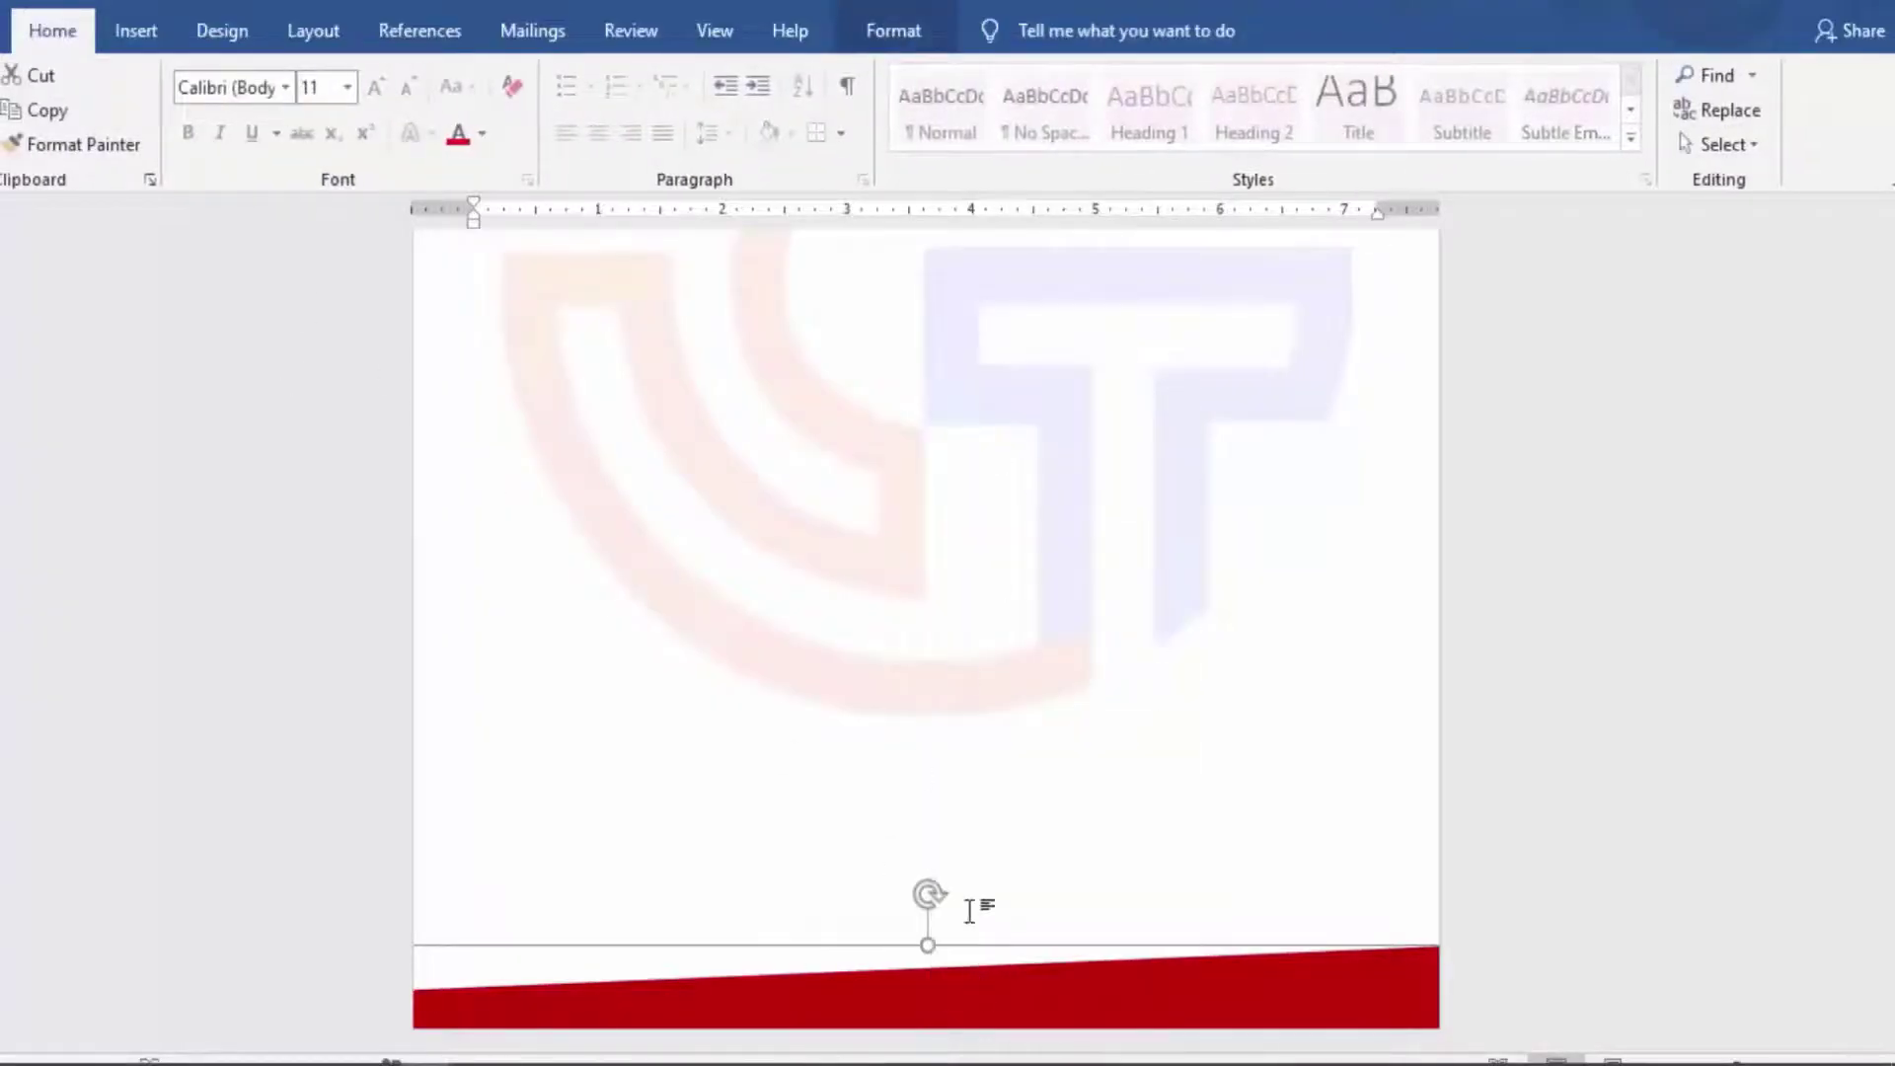
left_click(971, 898)
right_click(971, 898)
left_click(1032, 615)
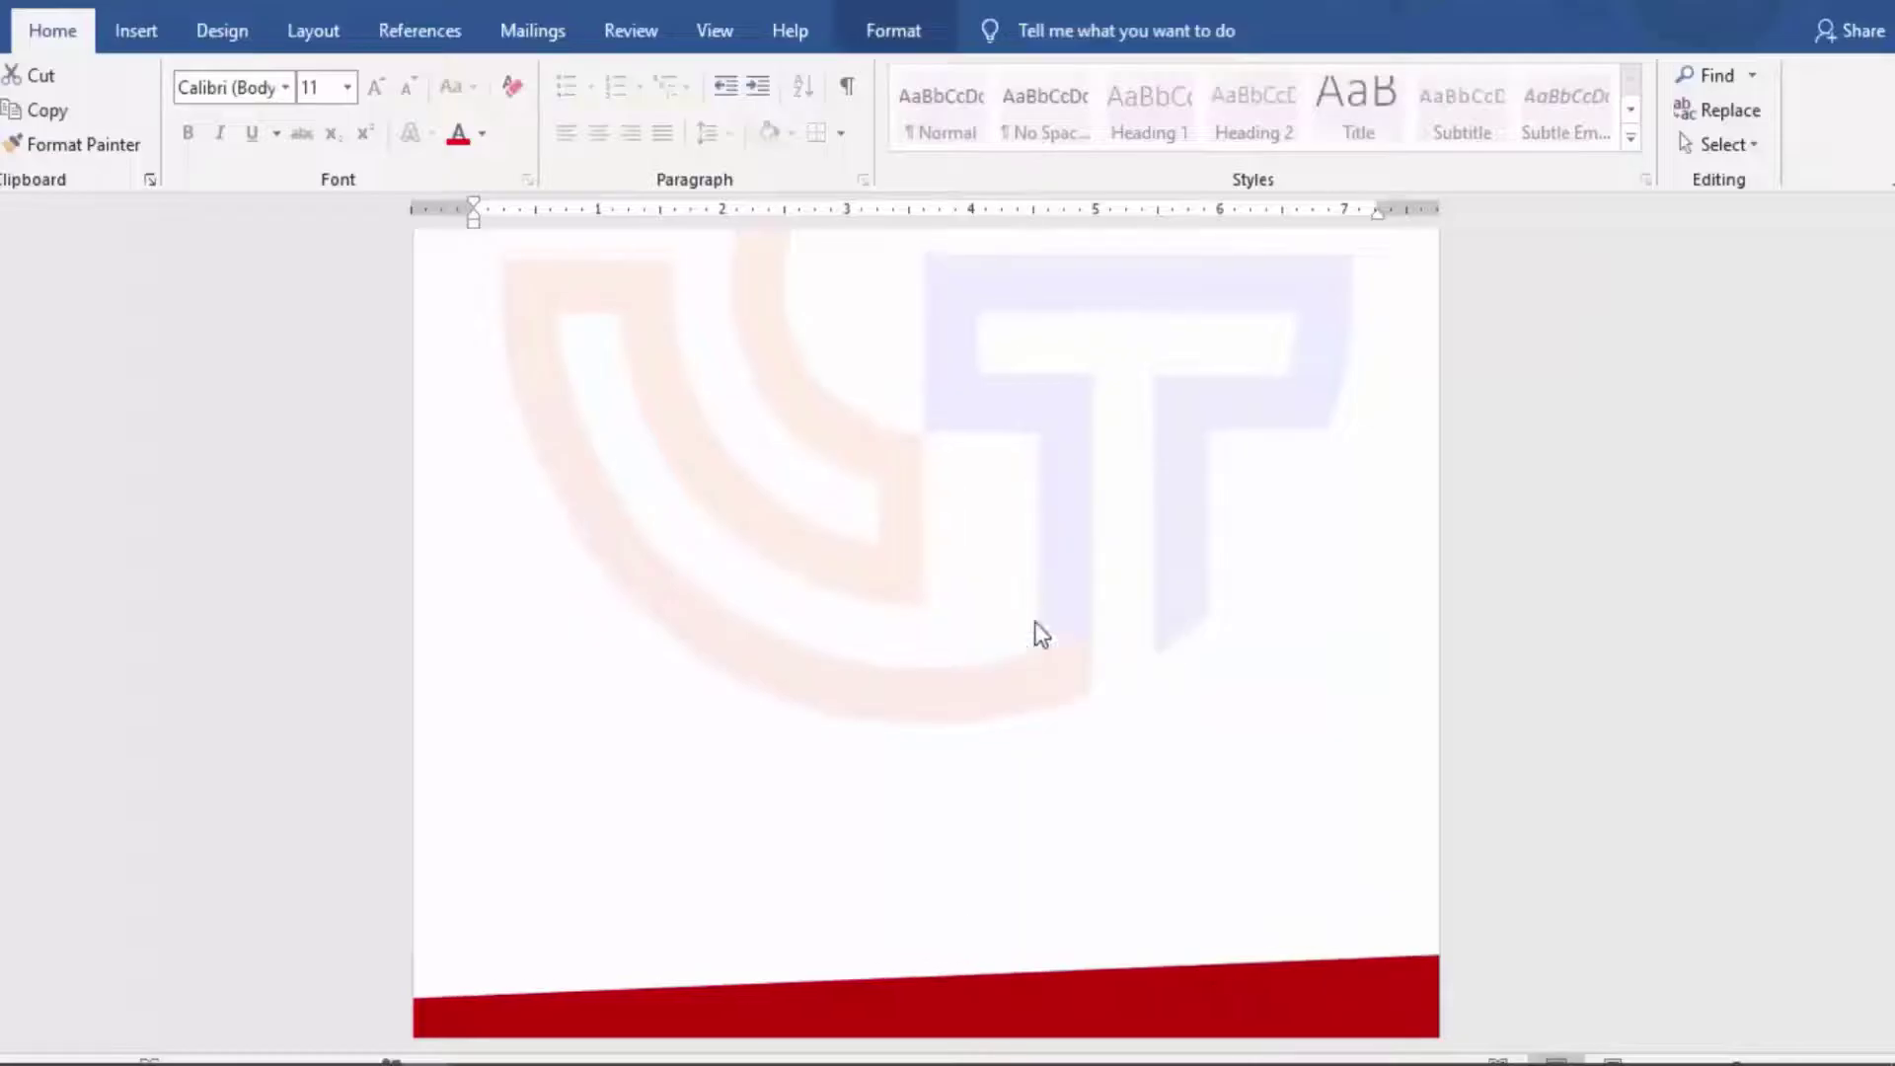
mouse_move(992, 721)
left_mouse_down()
mouse_move(964, 979)
mouse_move(964, 846)
mouse_move(909, 655)
mouse_move(881, 881)
mouse_move(873, 744)
mouse_move(897, 935)
left_mouse_up()
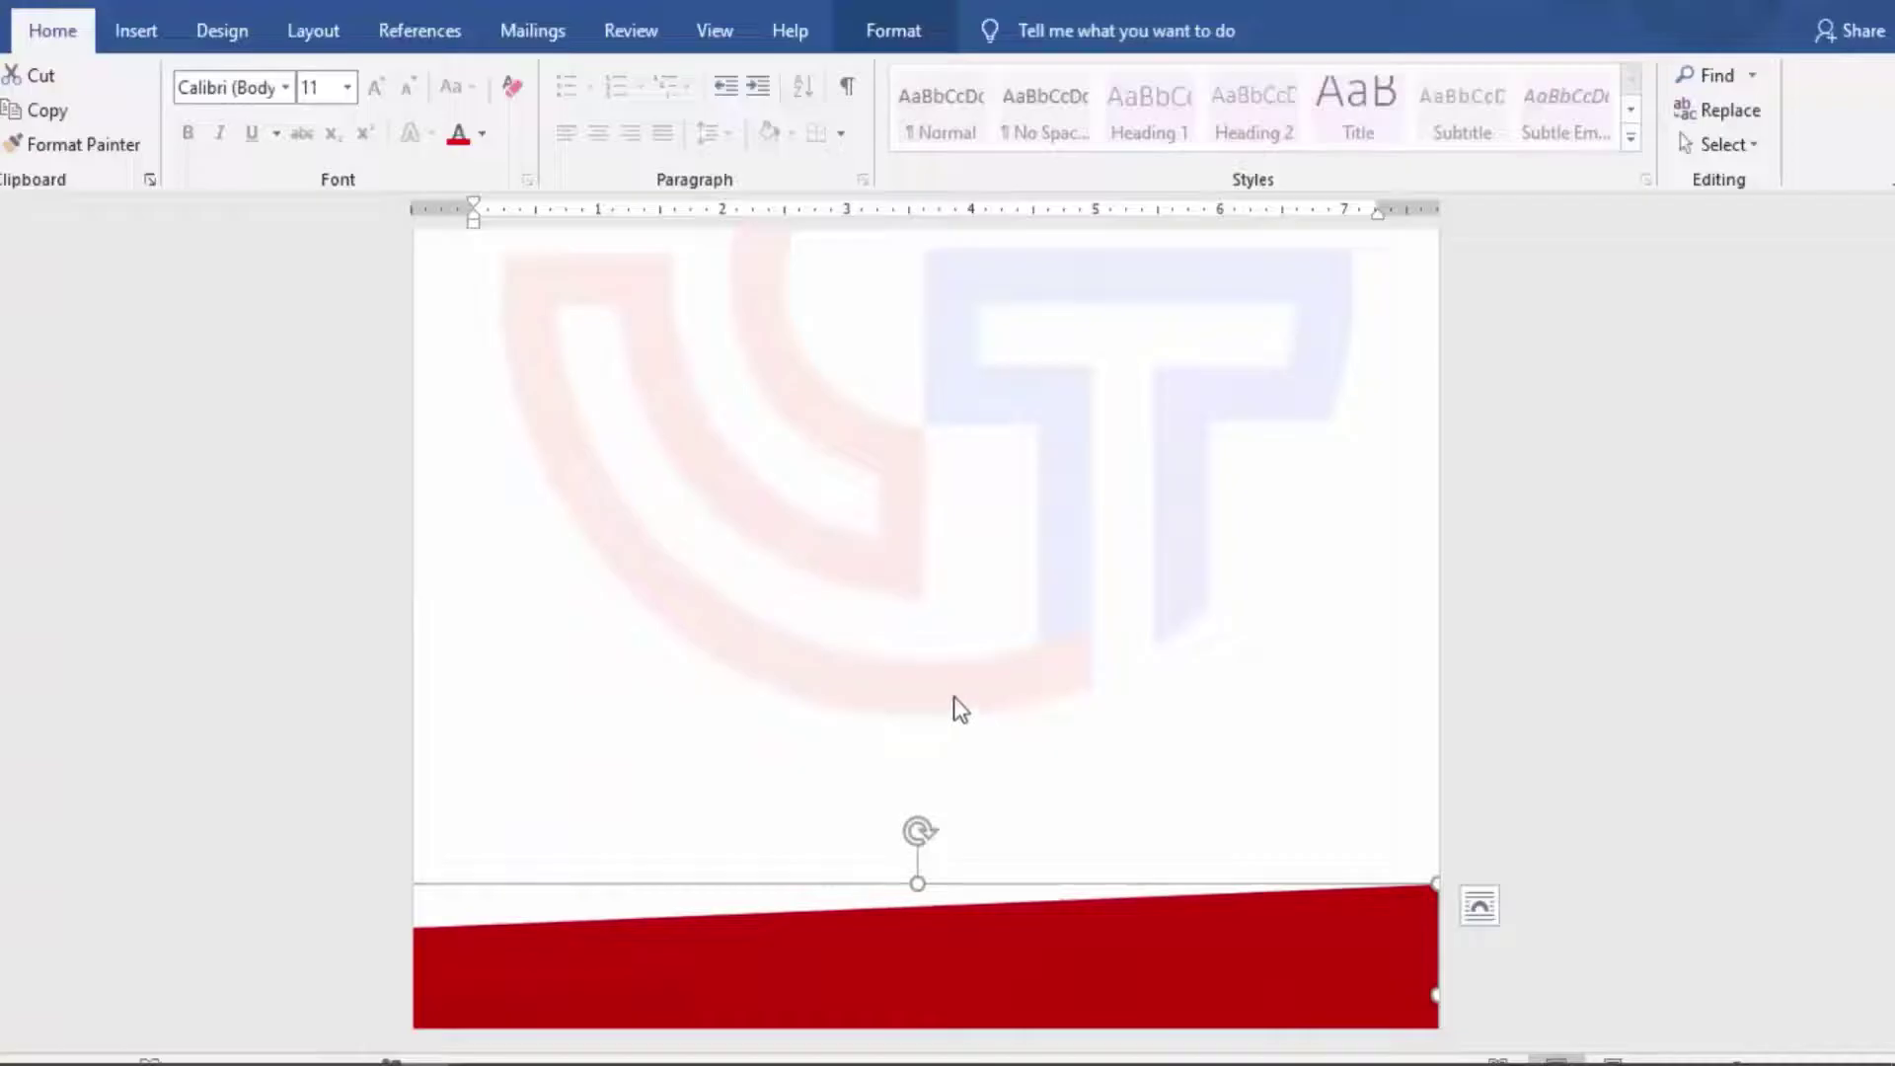
left_click_drag(987, 986, 991, 998)
right_click(991, 995)
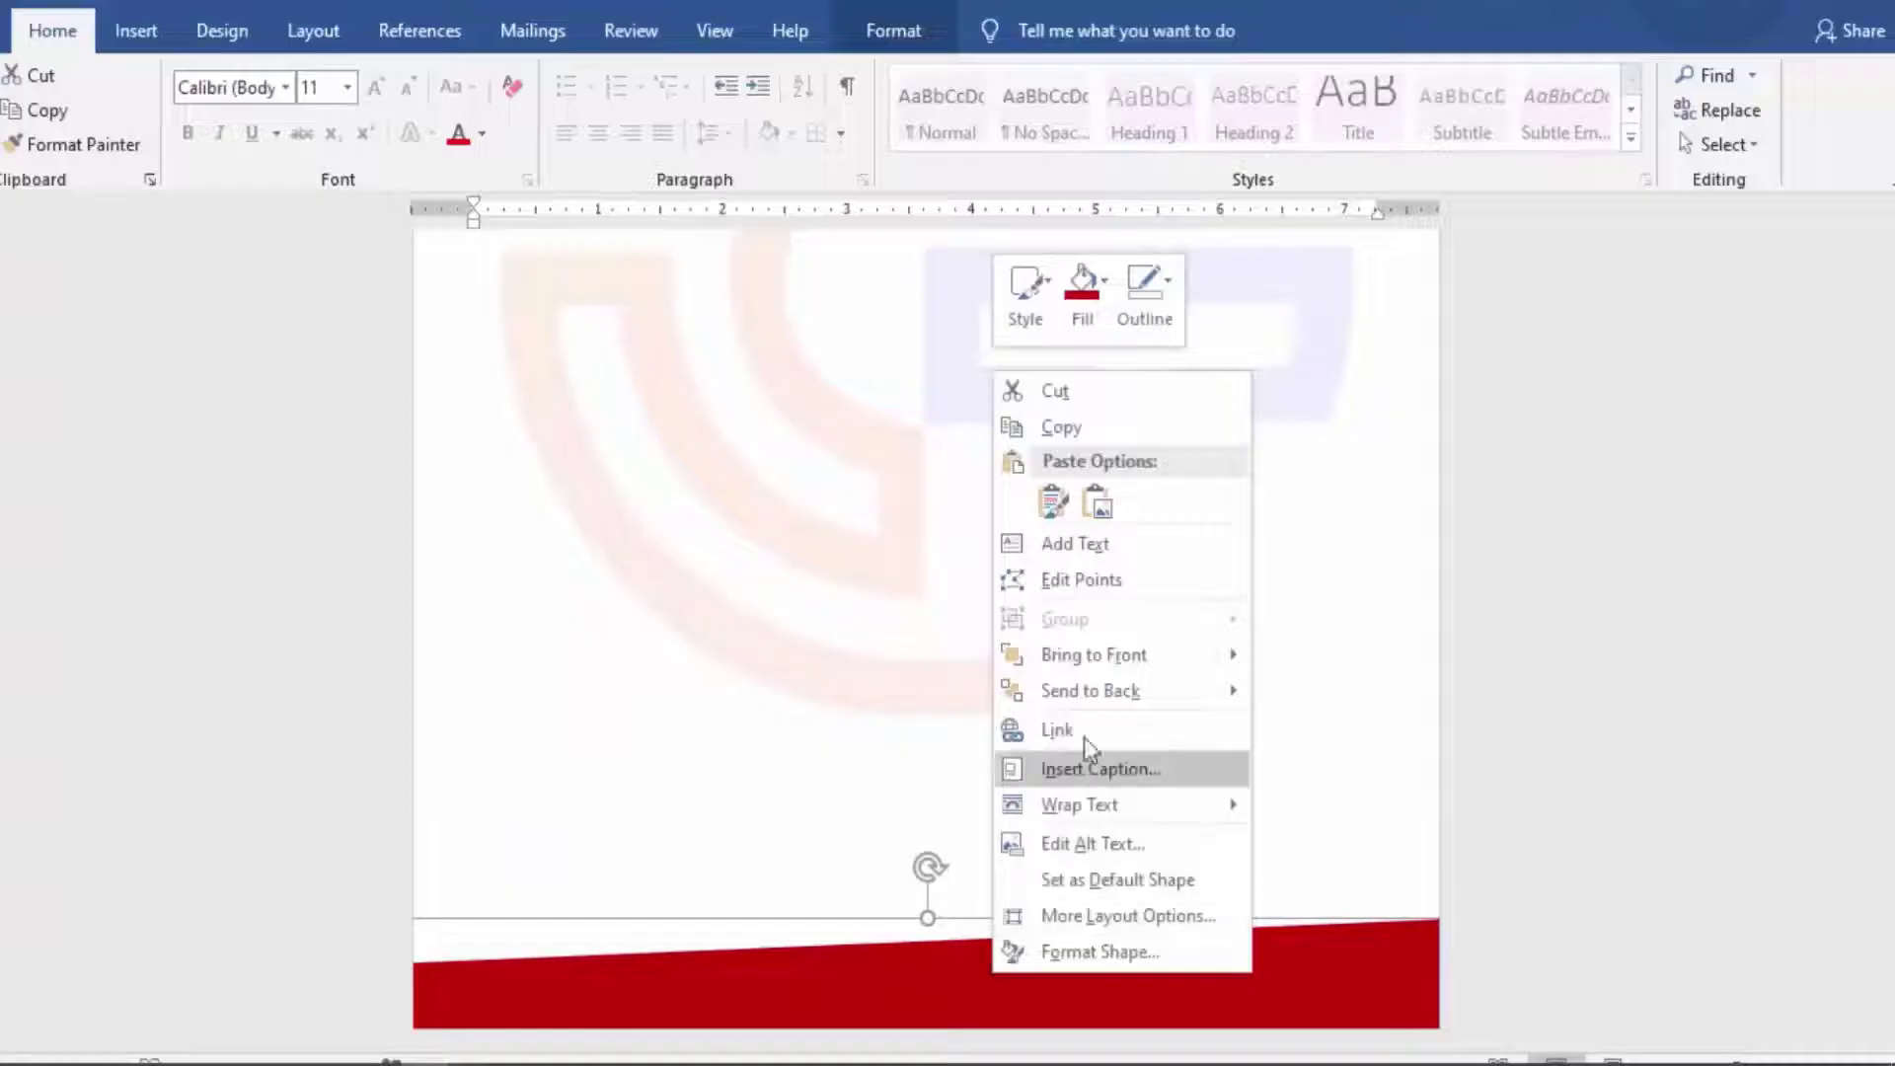
left_click(1090, 690)
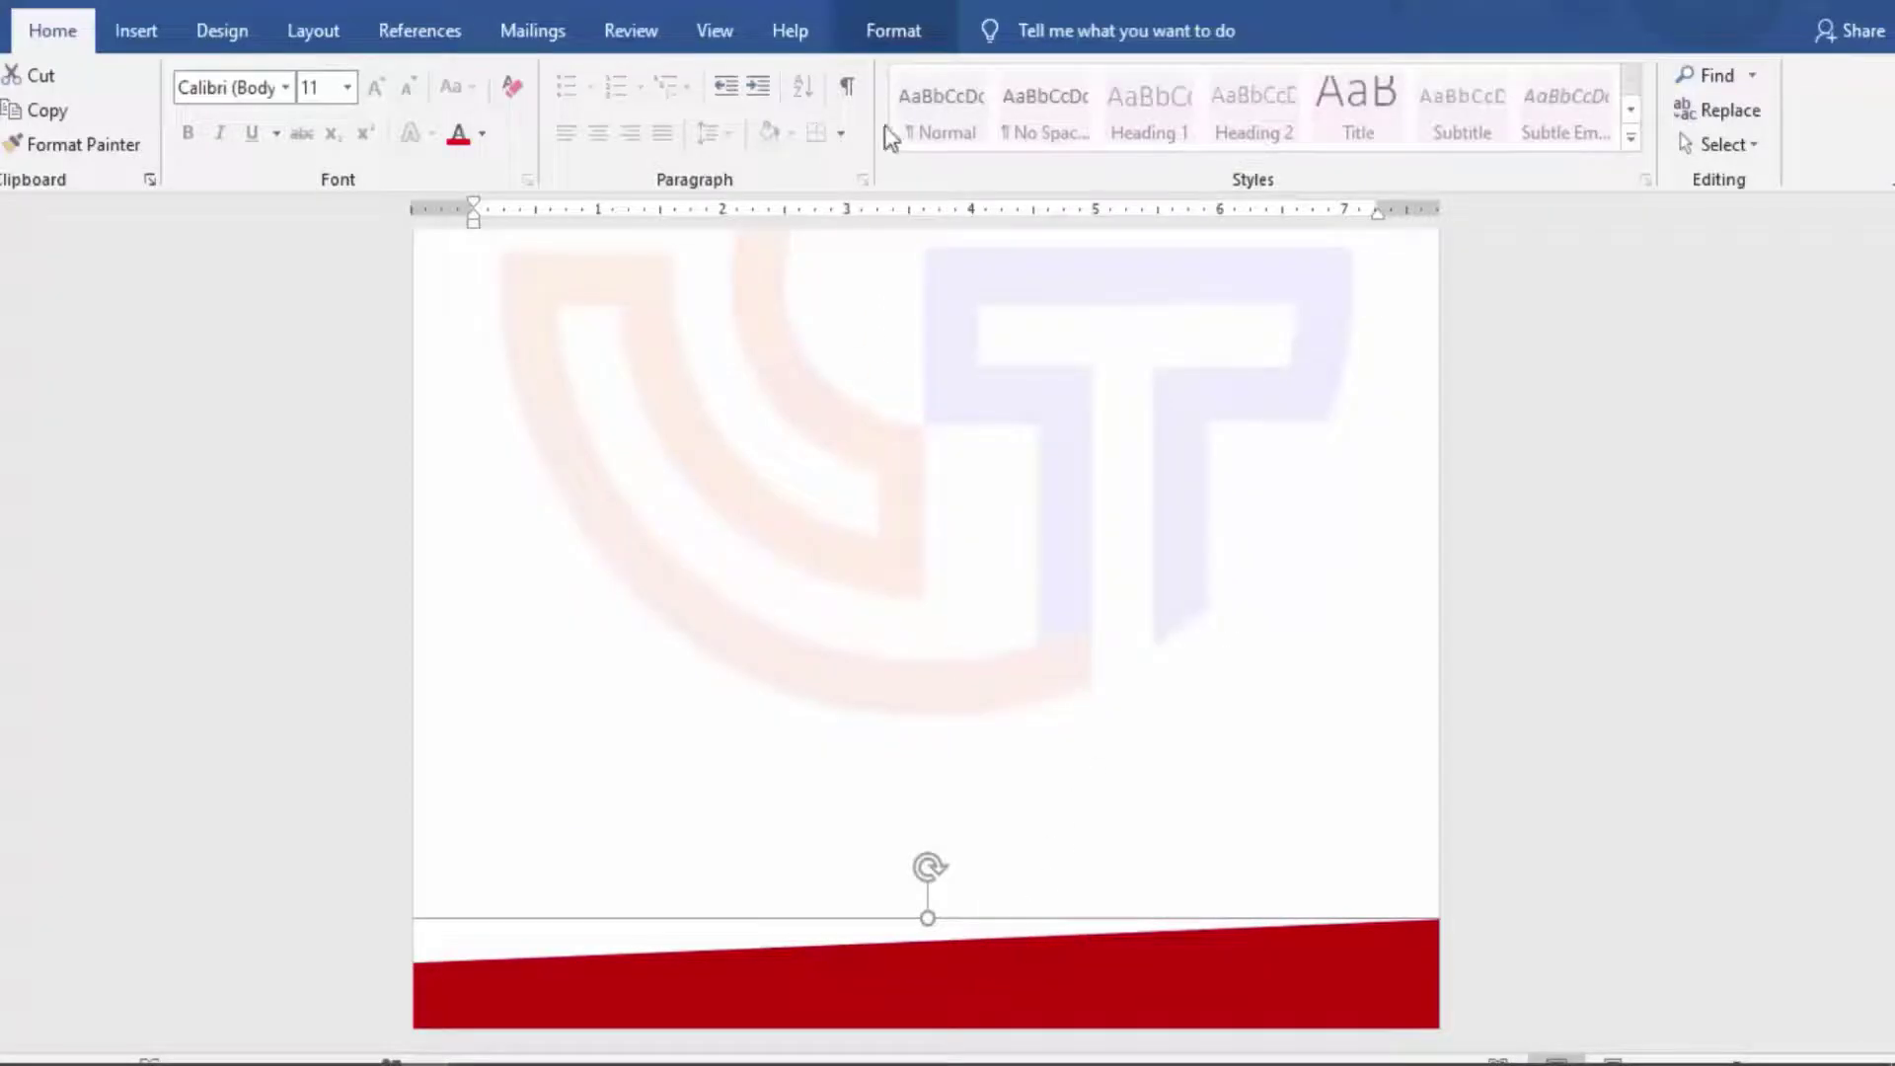
- Fill the copied band white and lower it over the red band
left_click(893, 31)
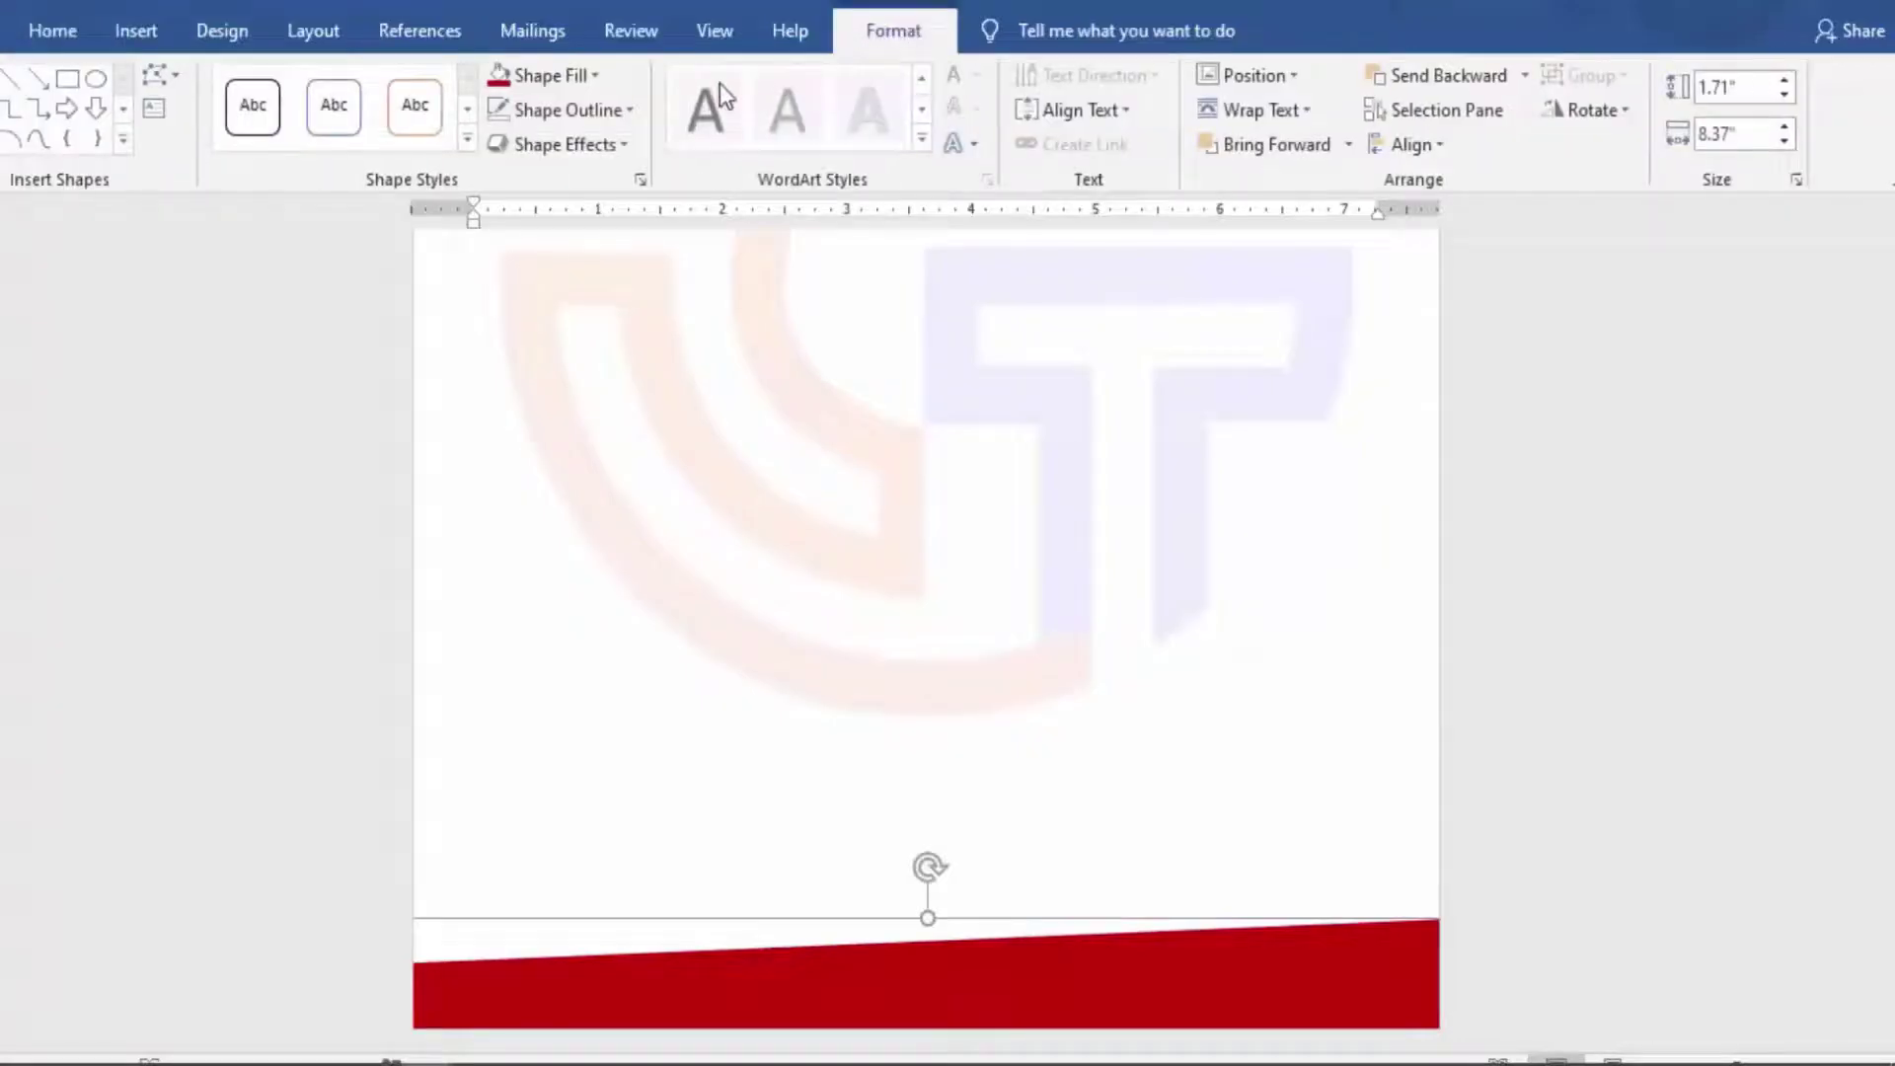
left_click(548, 85)
left_click(509, 144)
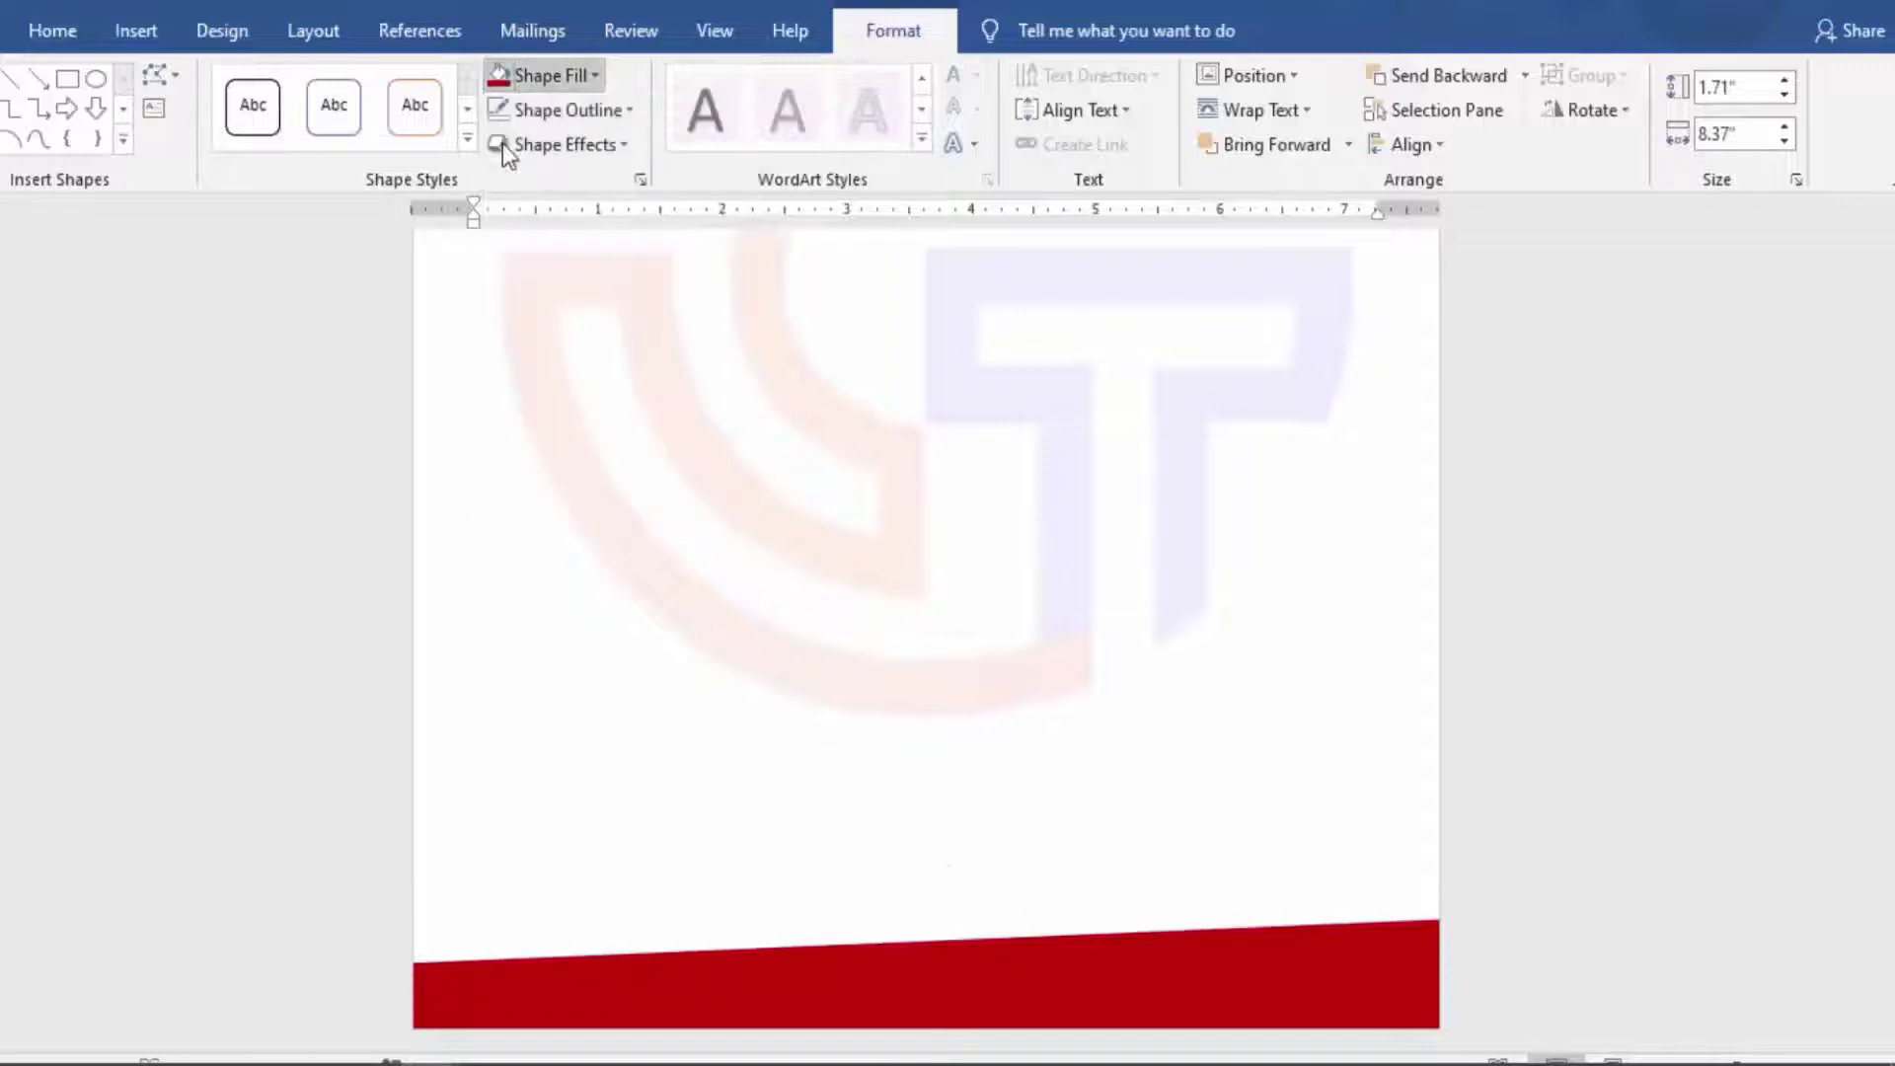
mouse_move(1032, 938)
left_mouse_down()
mouse_move(1036, 966)
mouse_move(1034, 945)
left_mouse_up()
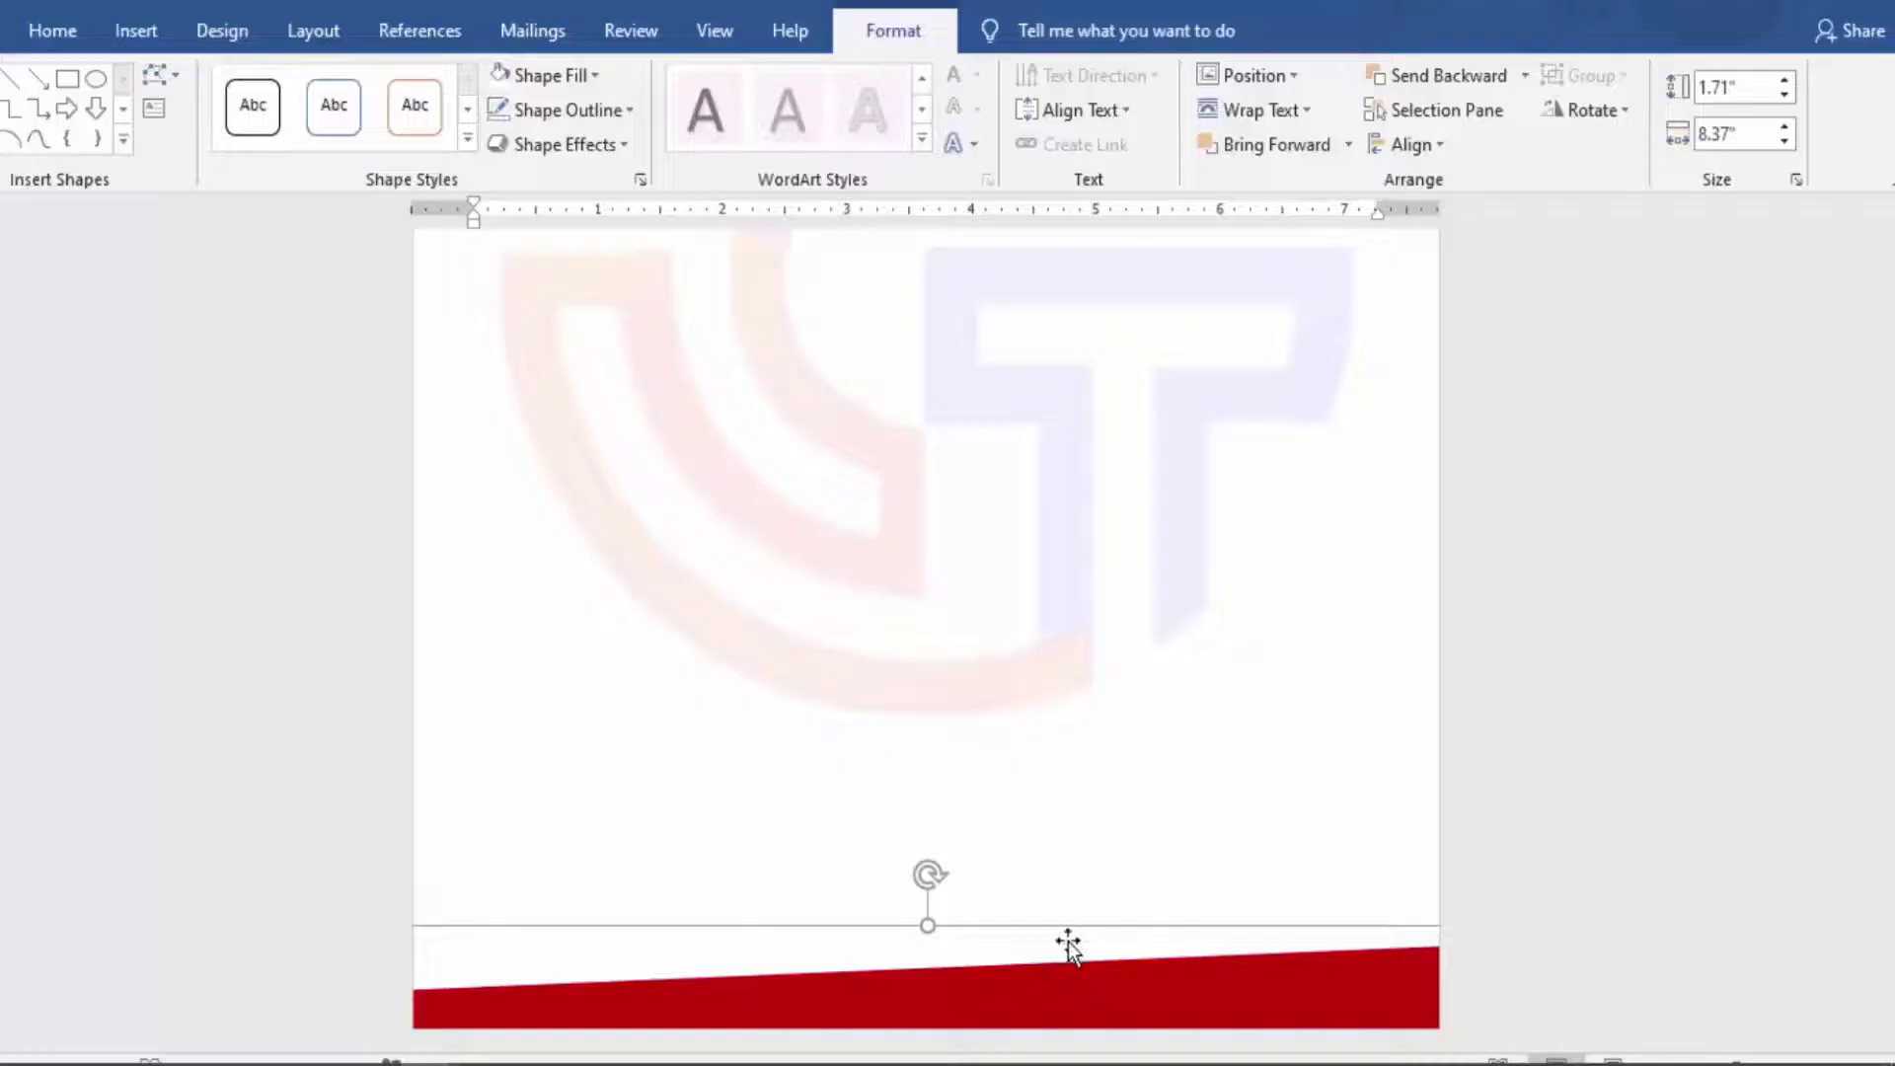
- Paste another band copy, fill it red, and send it behind the white band
right_click(1068, 946)
left_click(1129, 396)
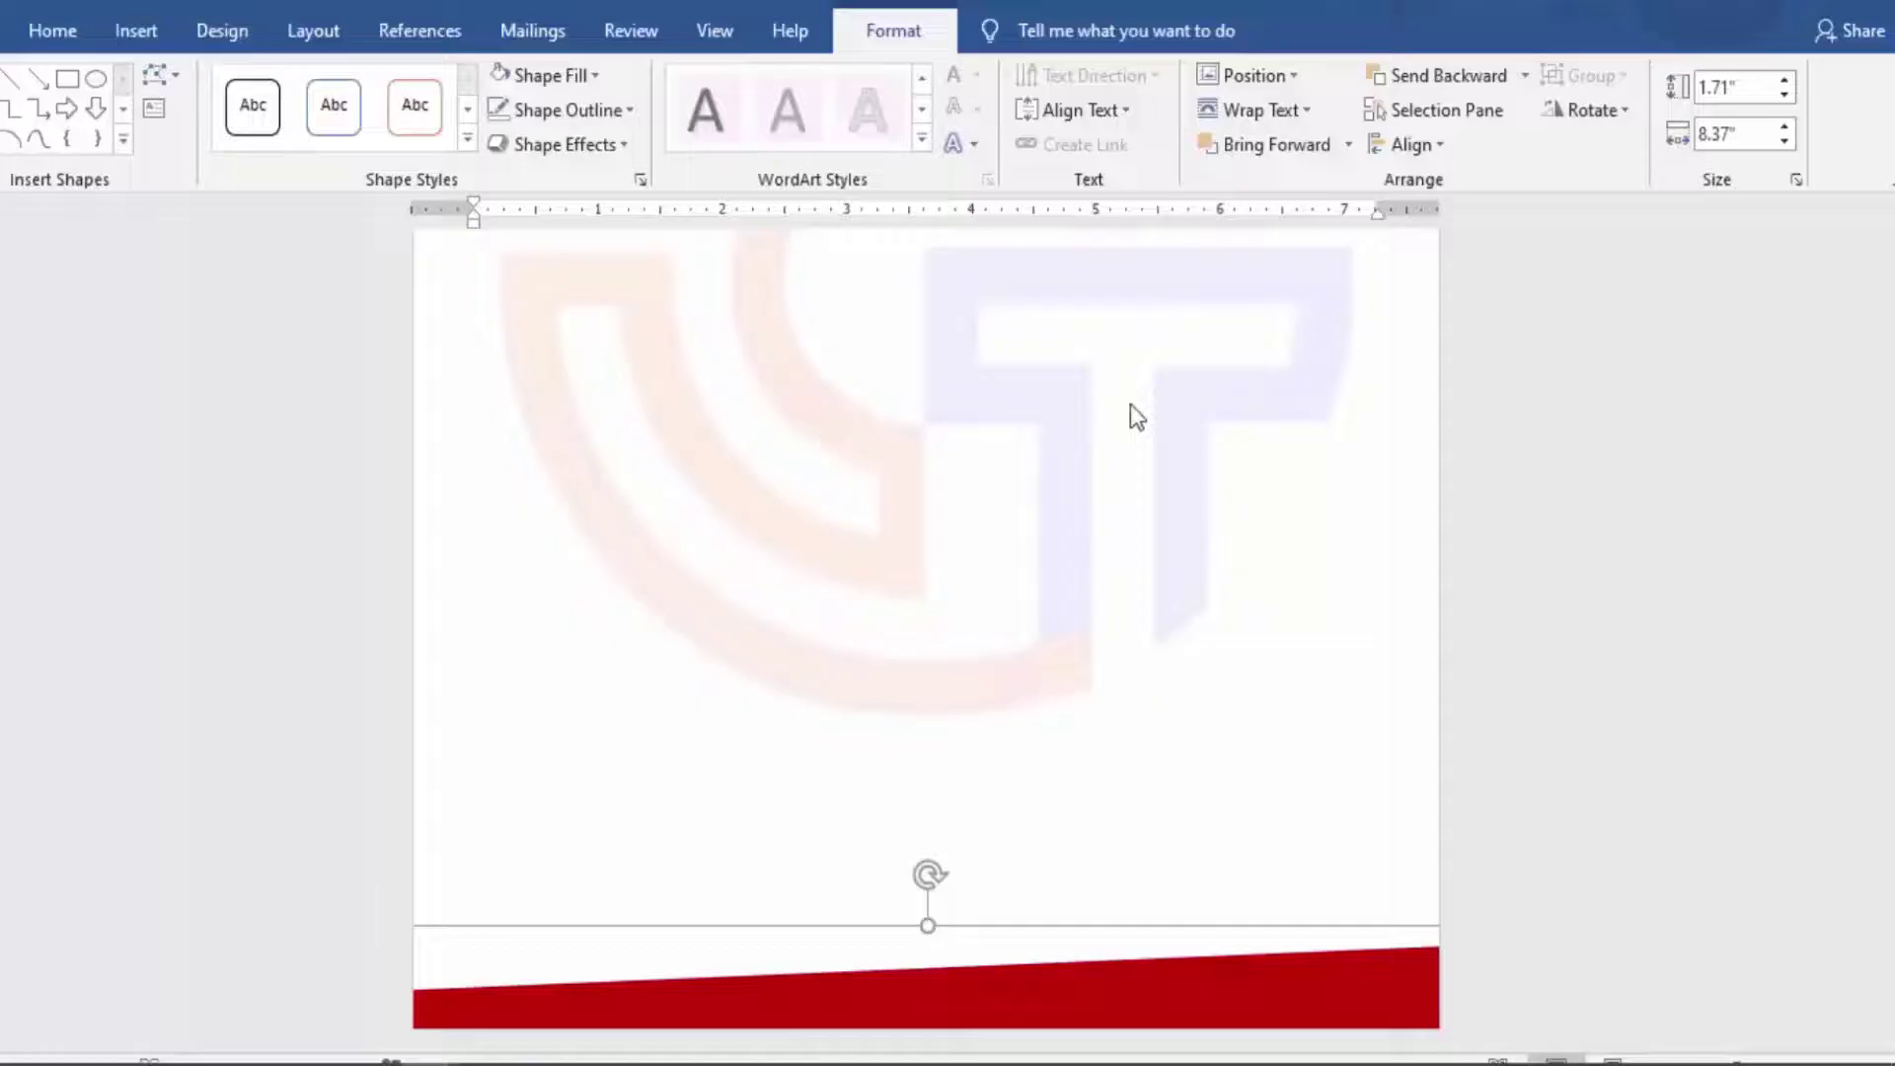
right_click(985, 945)
left_click(1040, 461)
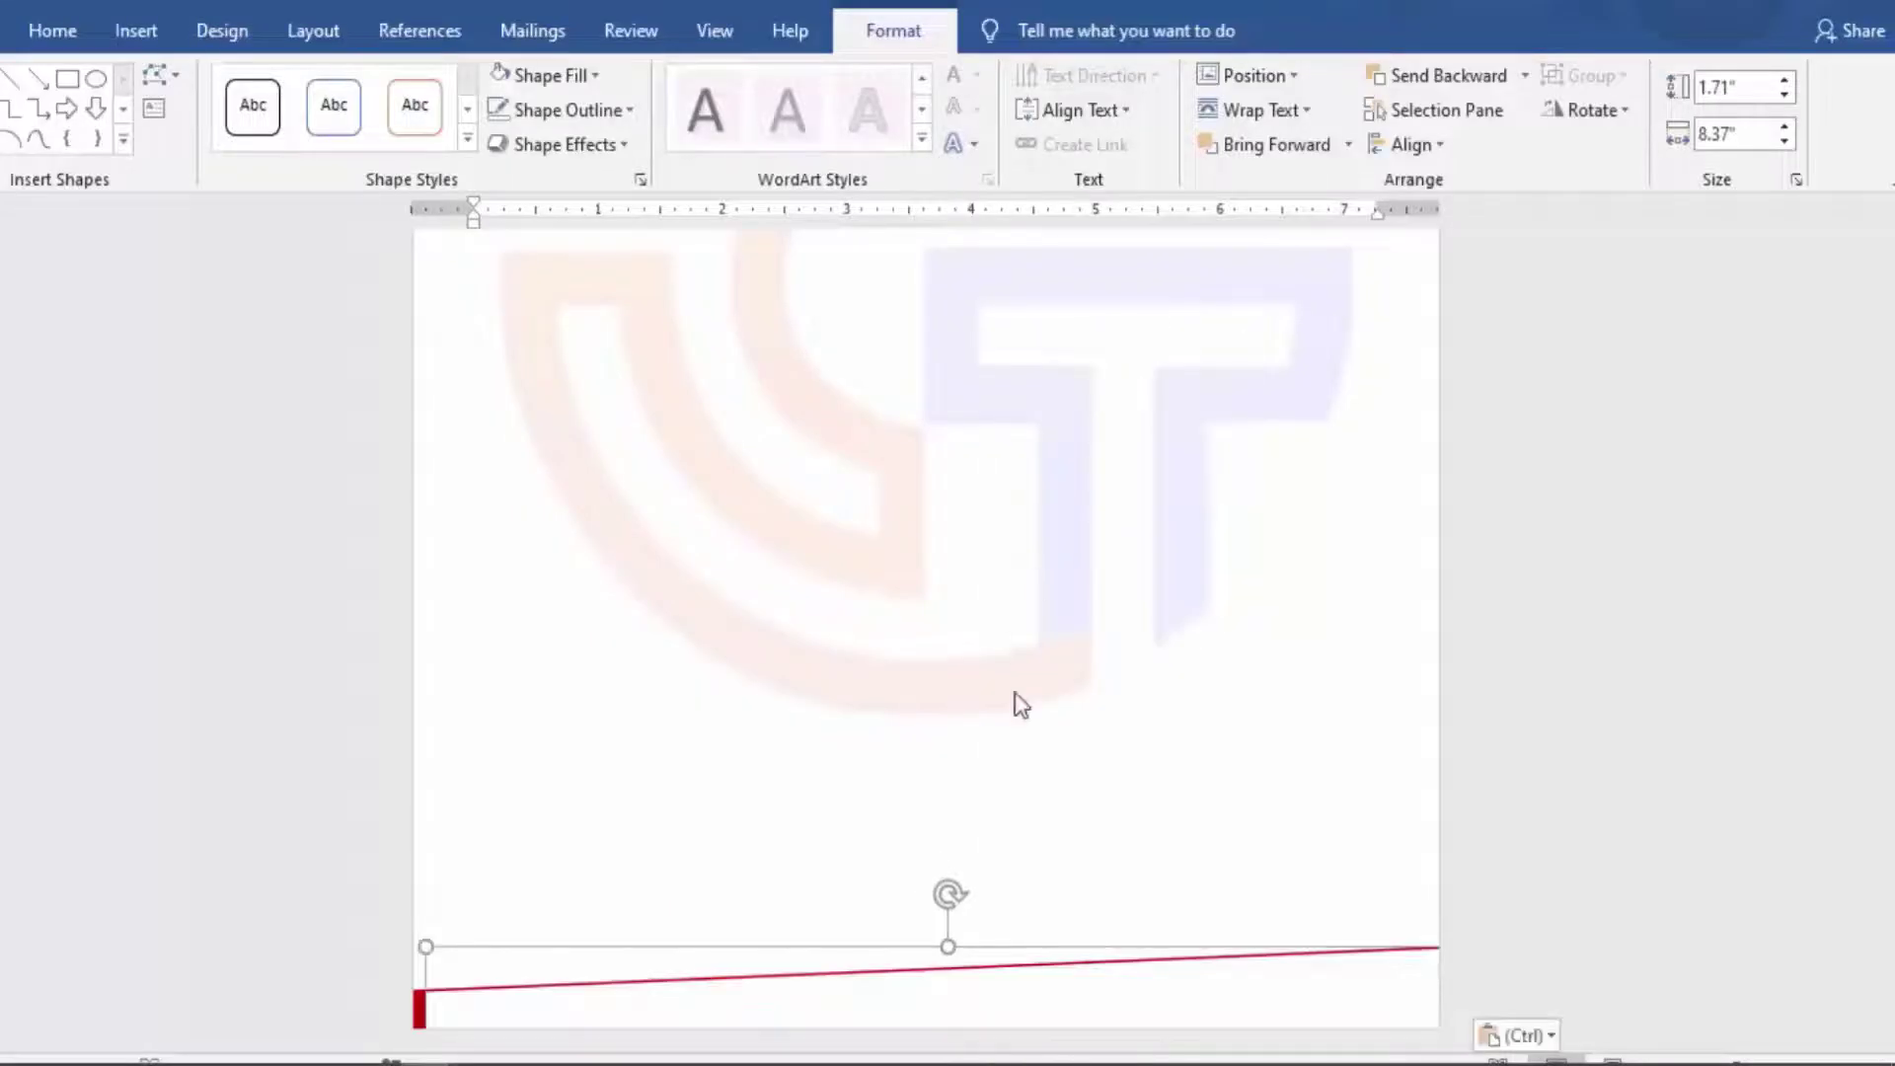
mouse_move(977, 1003)
left_mouse_down()
mouse_move(951, 995)
mouse_move(967, 975)
left_mouse_up()
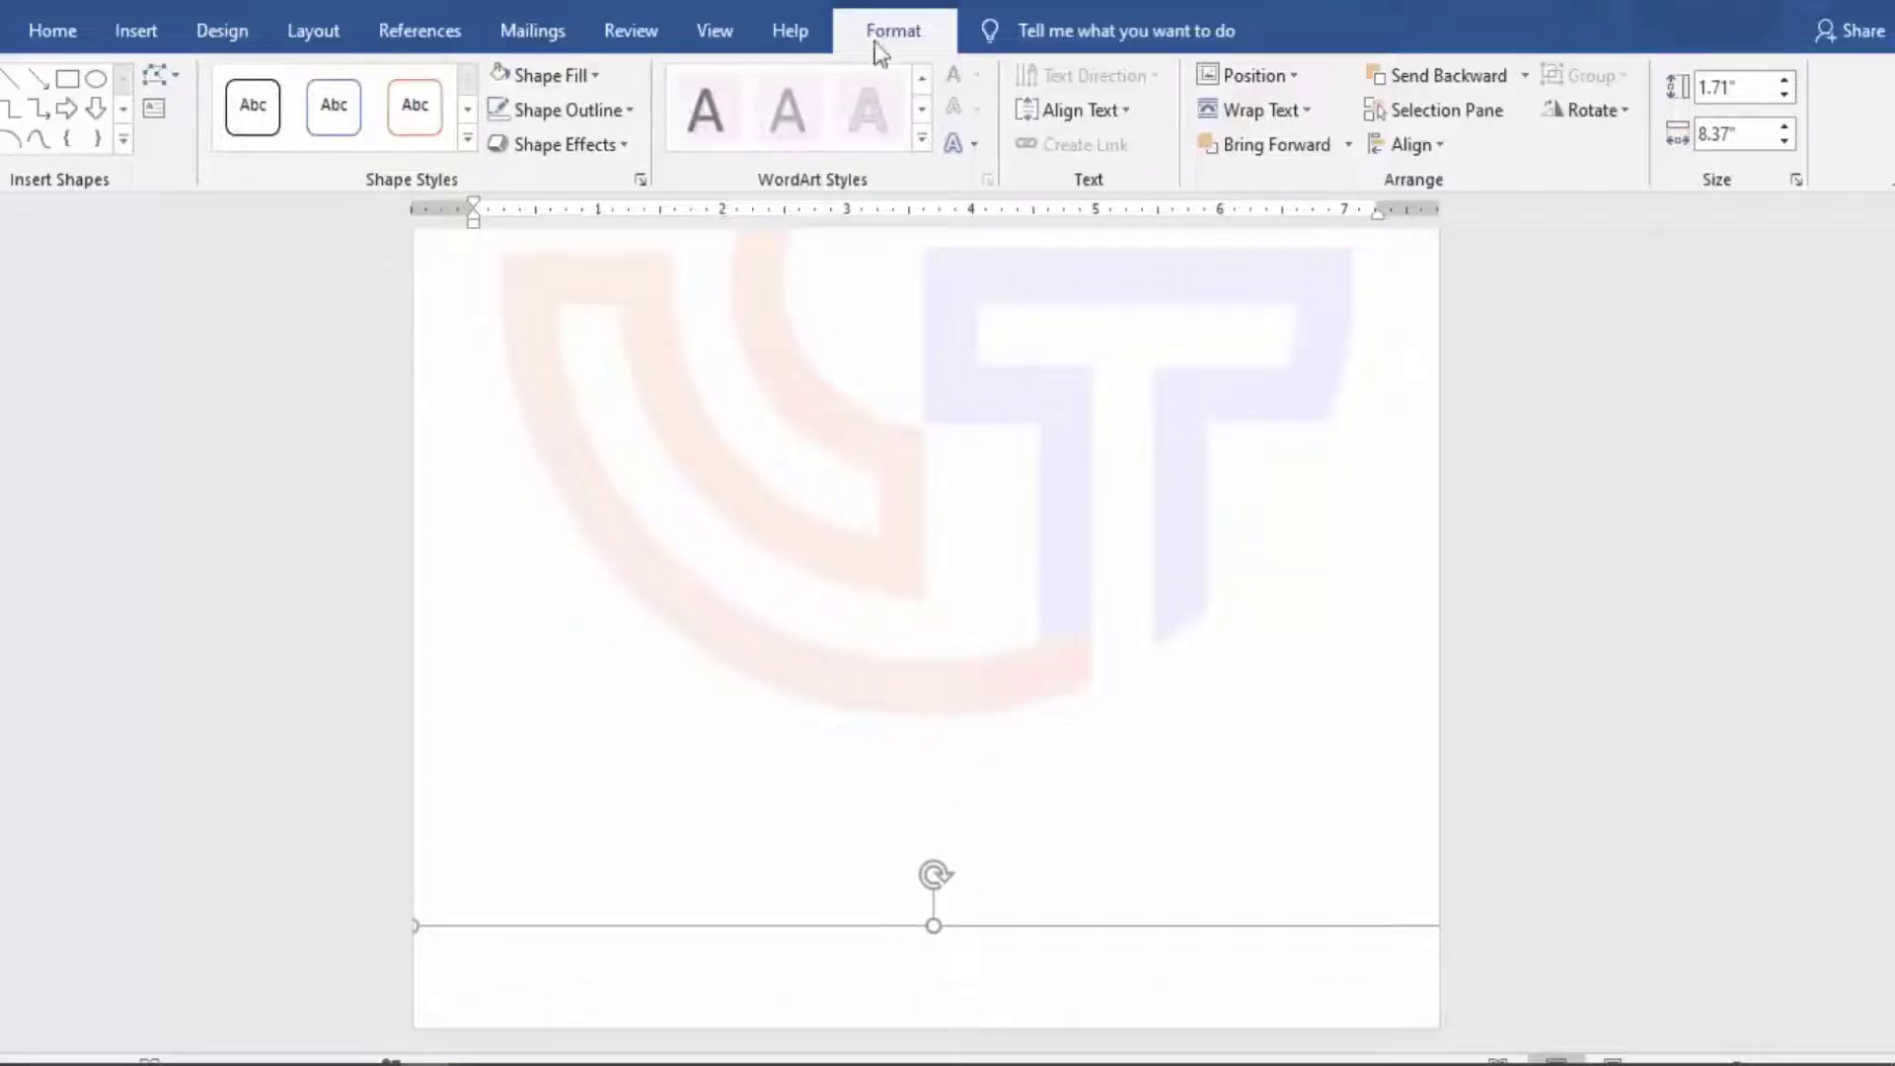
left_click(582, 85)
left_click(502, 309)
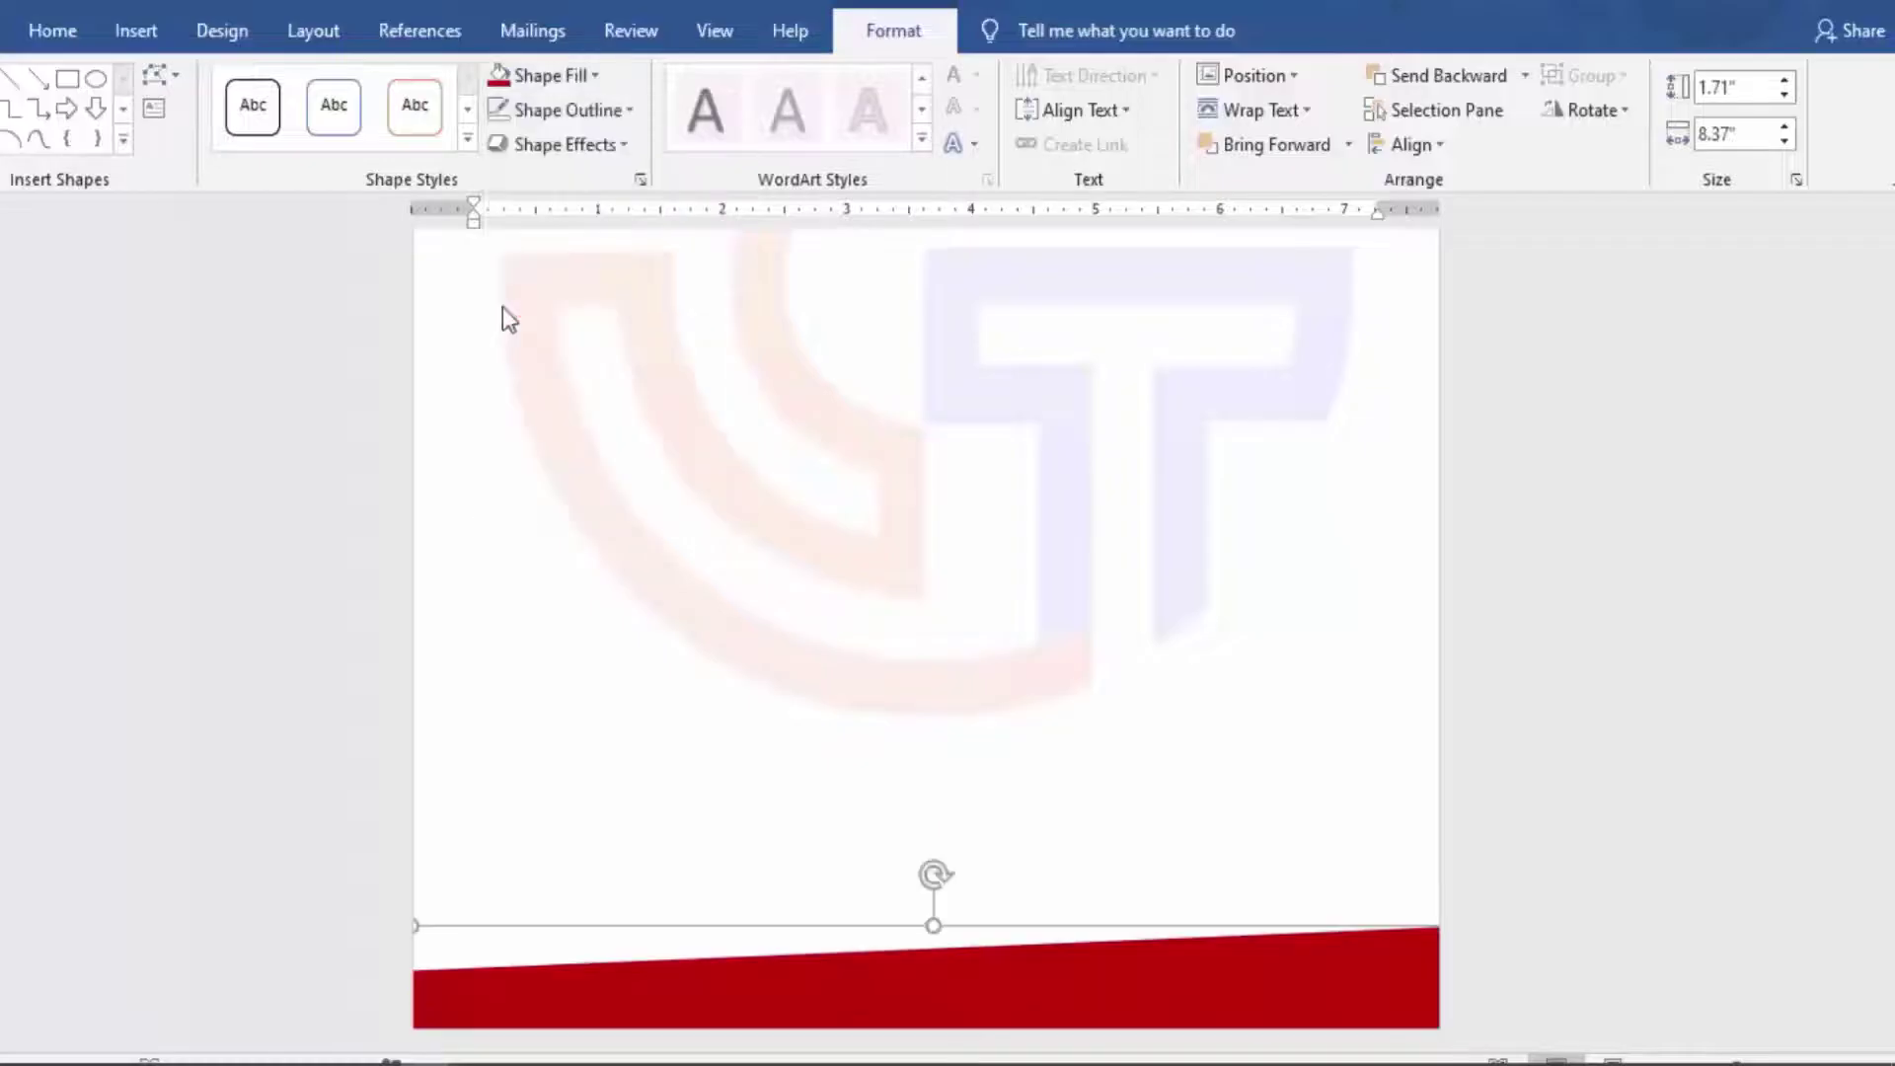
right_click(1128, 970)
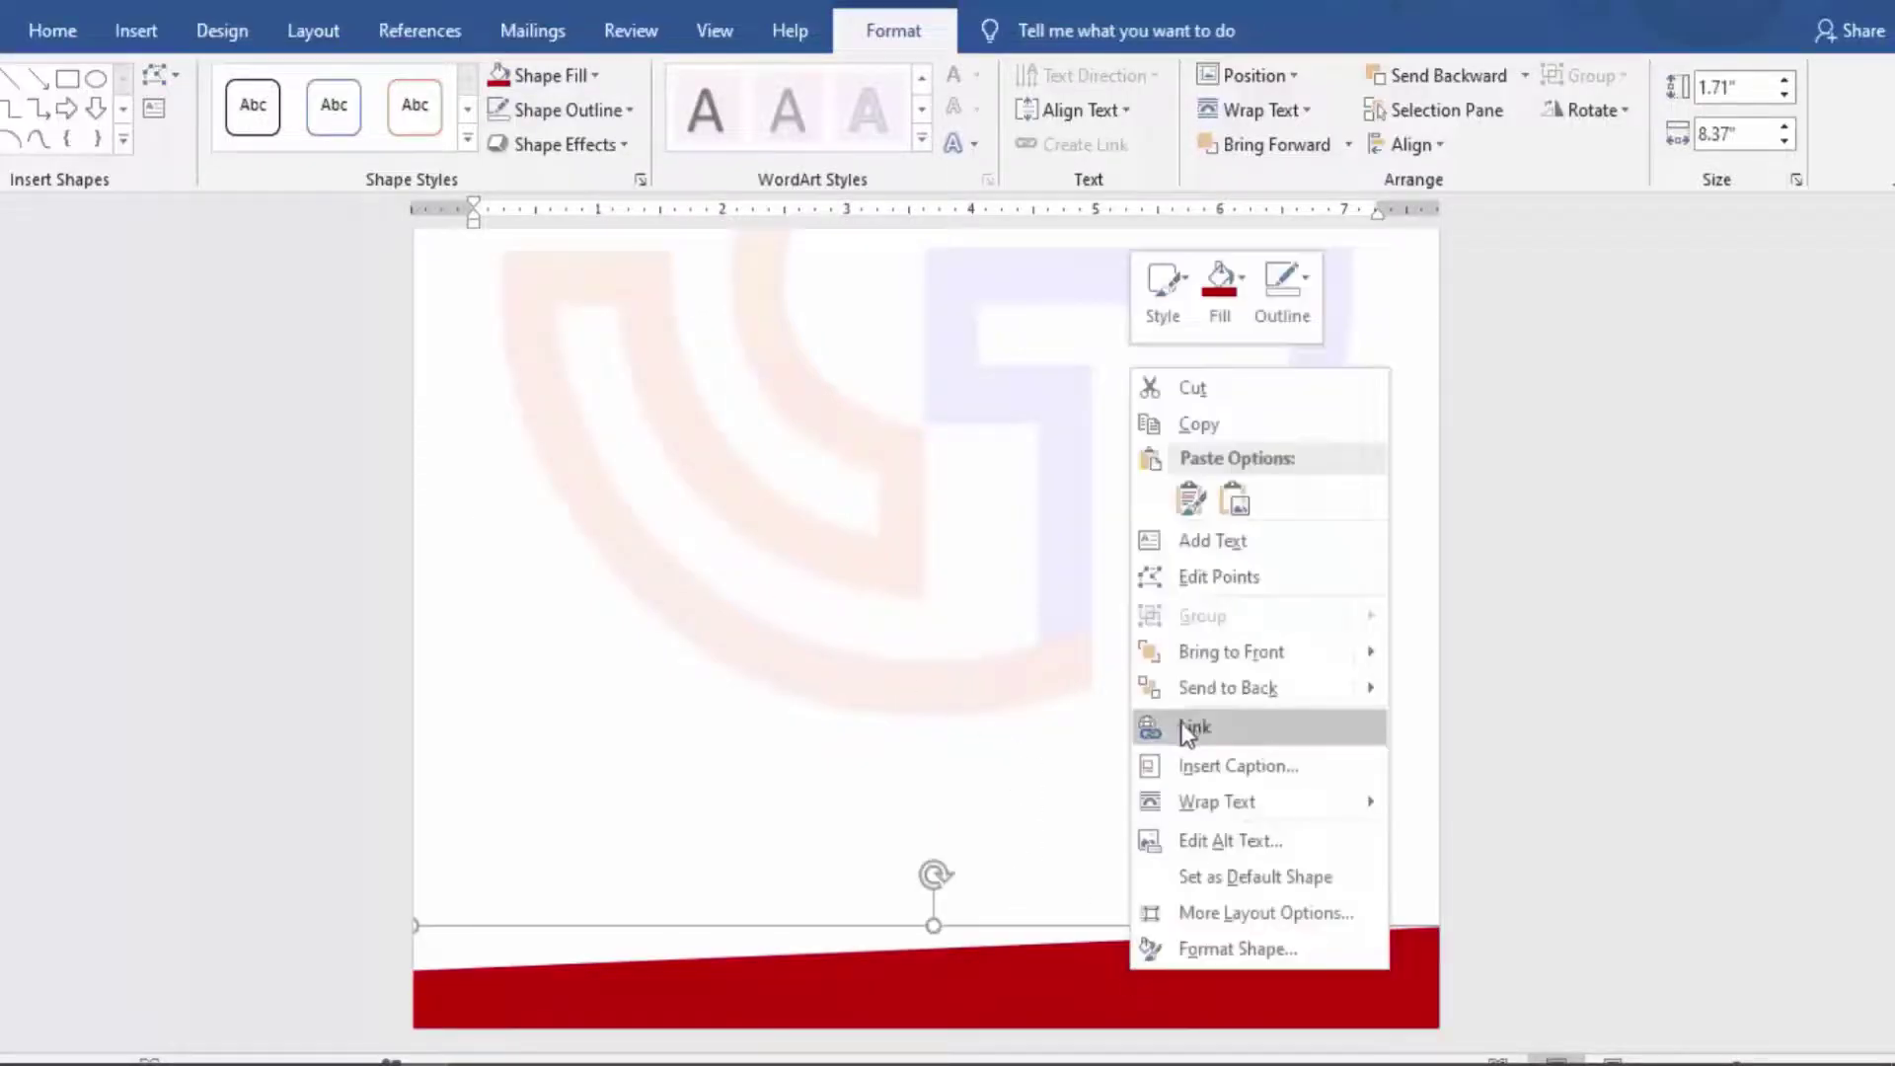
left_click(1247, 683)
- Adjust the white band's position to leave a thin red stripe above it
left_click_drag(829, 932, 832, 905)
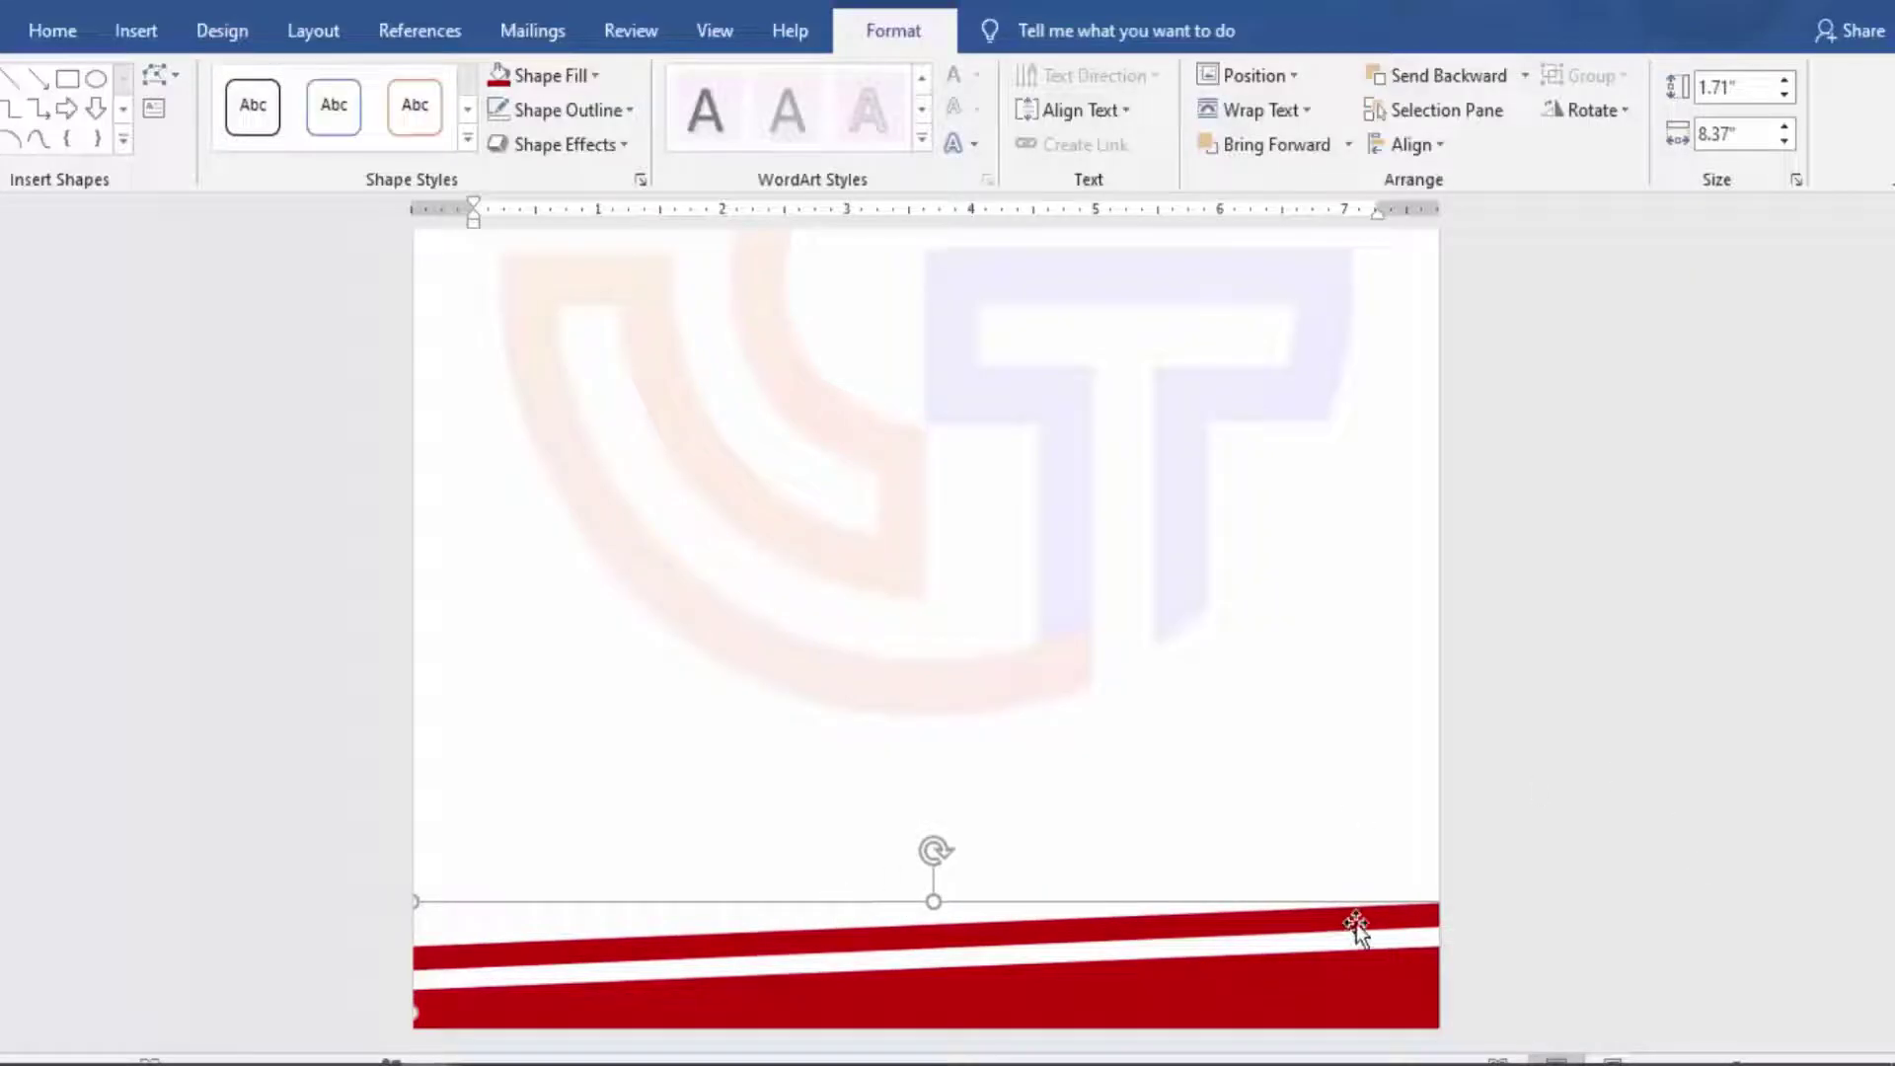
mouse_move(1356, 926)
left_mouse_down()
mouse_move(1178, 954)
mouse_move(1213, 915)
left_mouse_up()
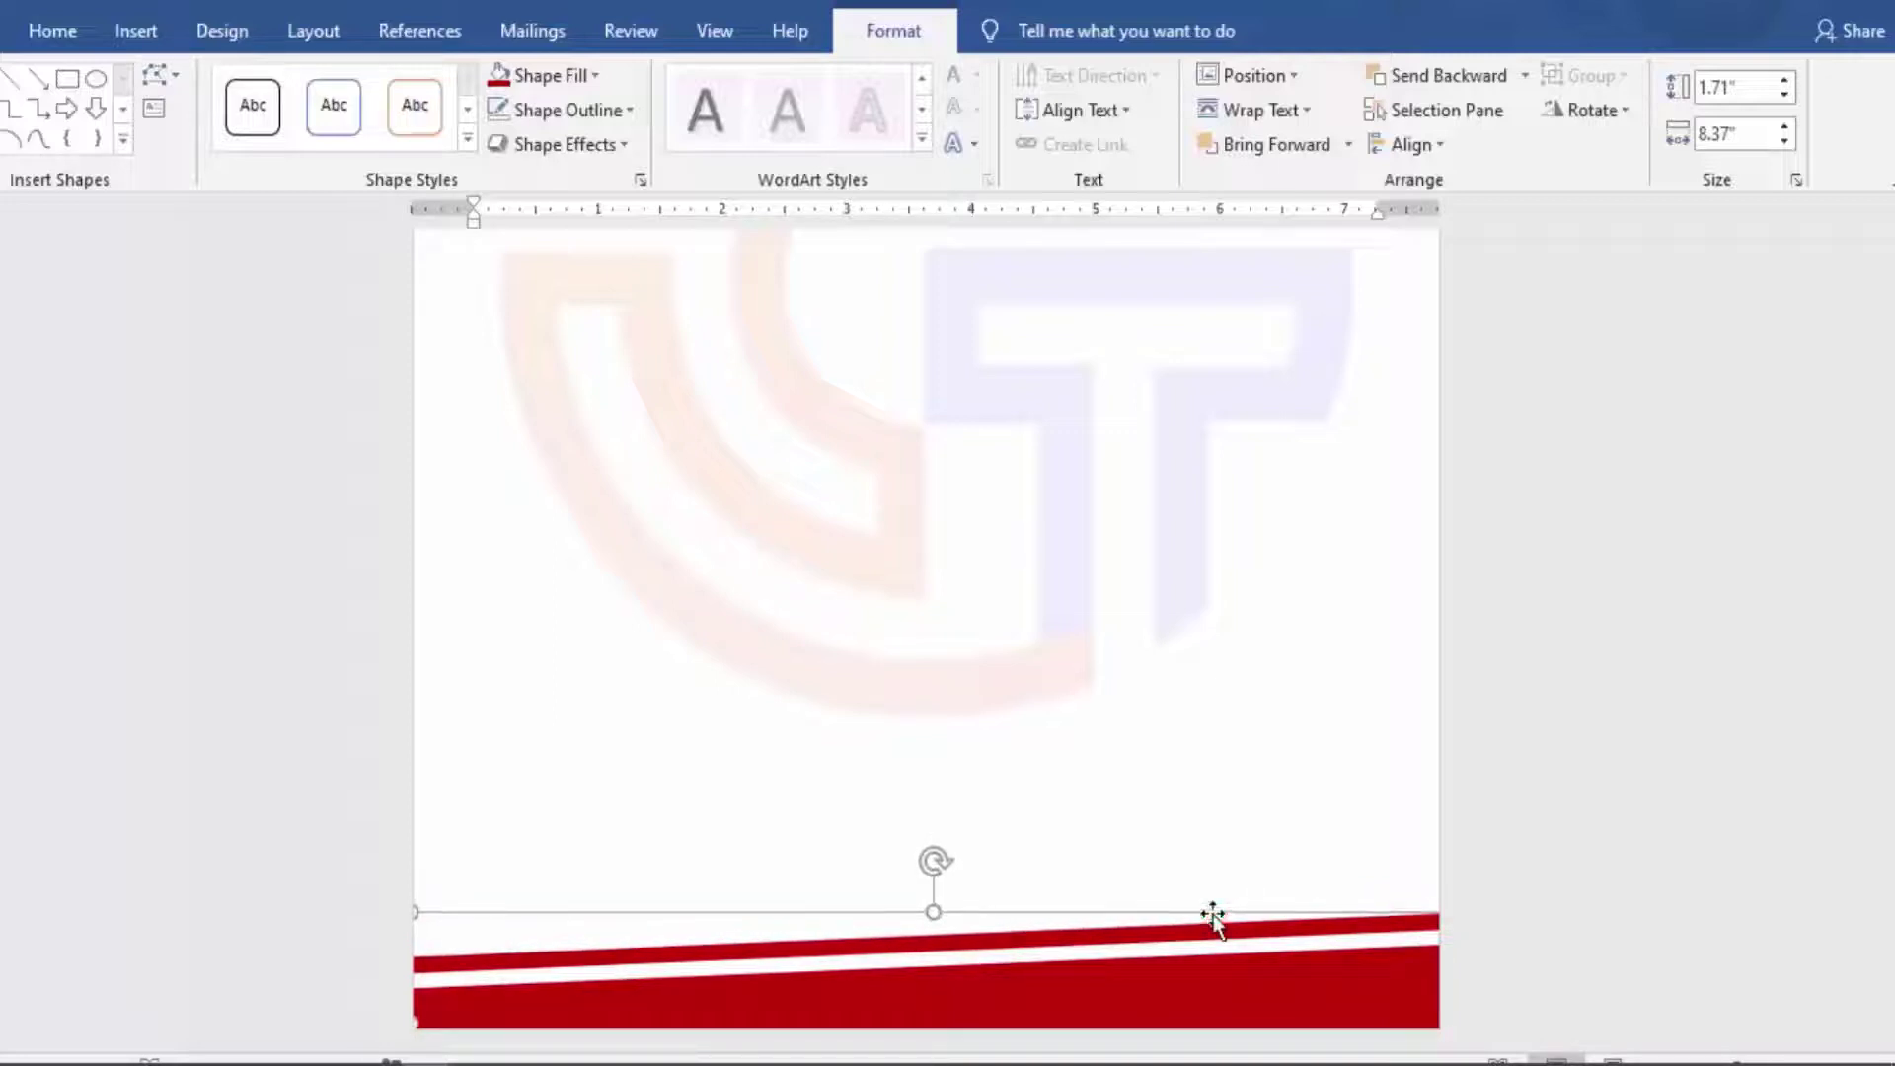
scroll(1219, 888, "up", 5)
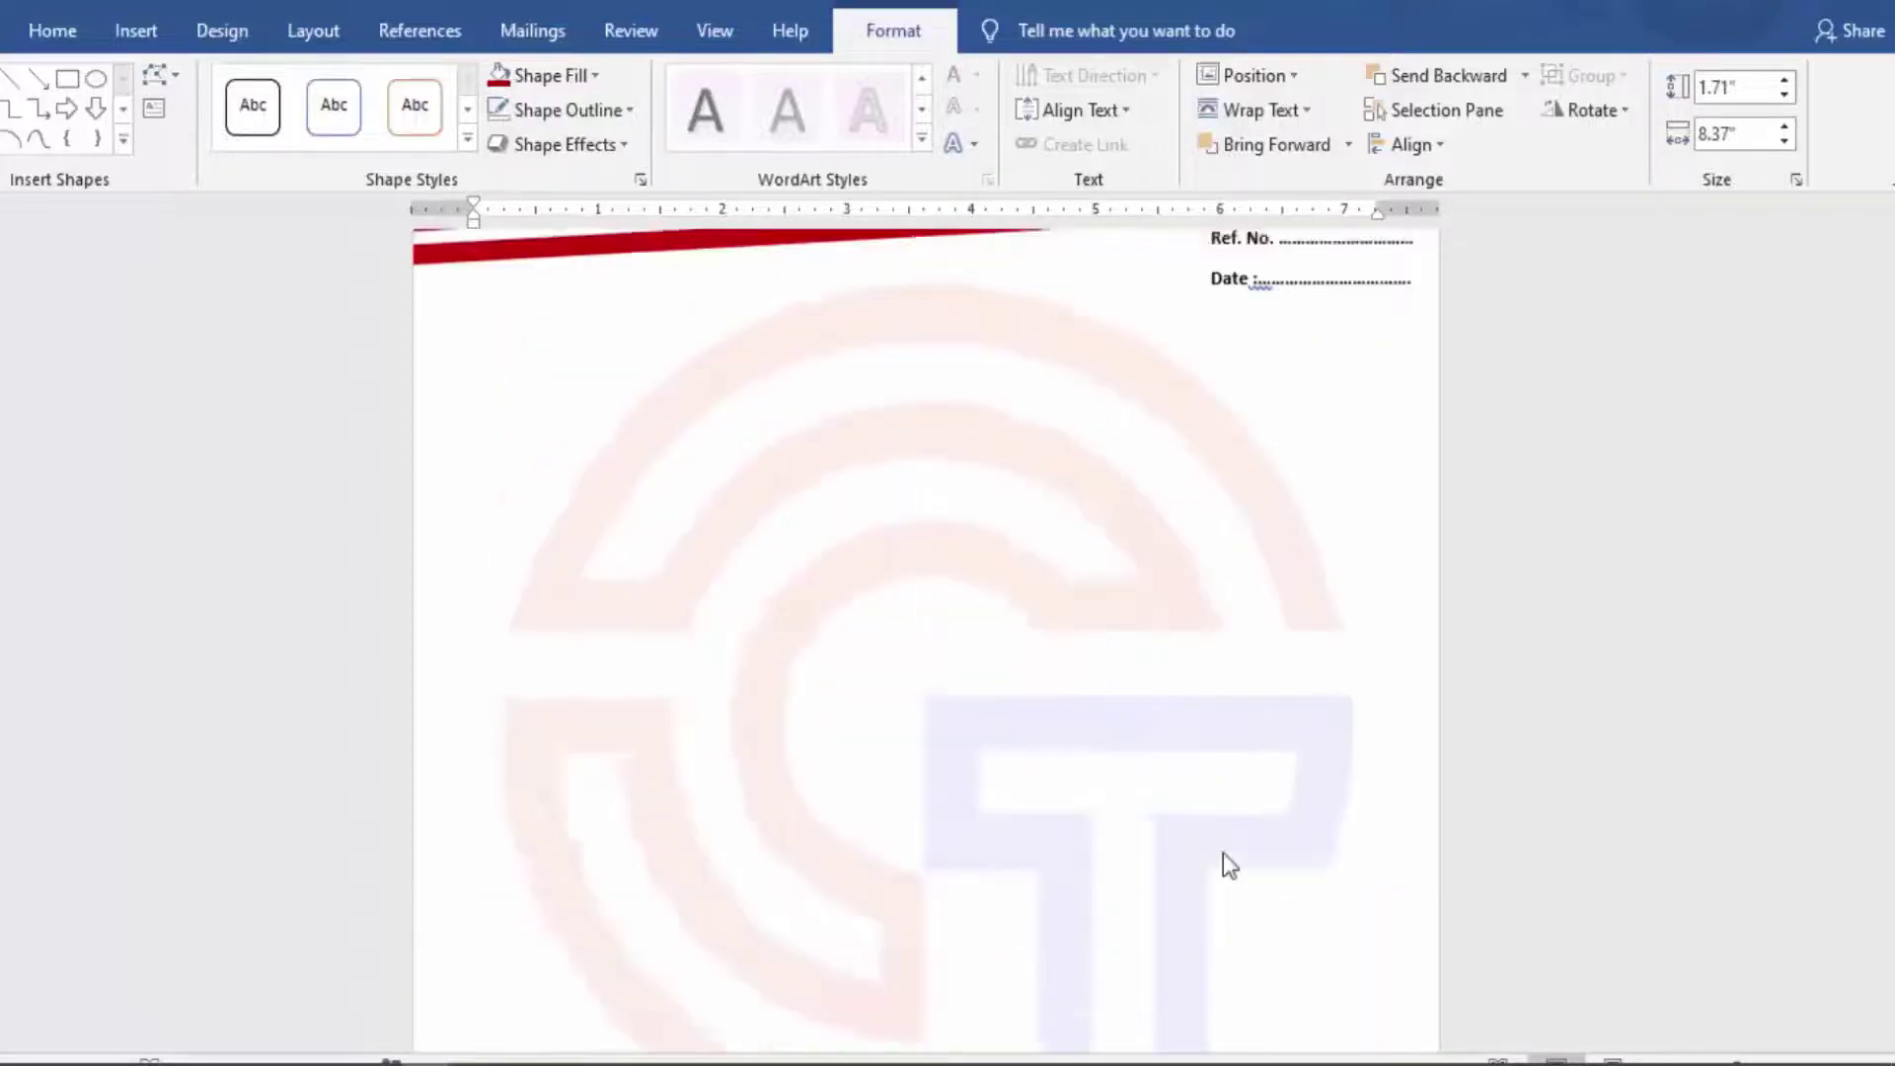
left_click(1234, 839)
scroll(1264, 804, "down", 5)
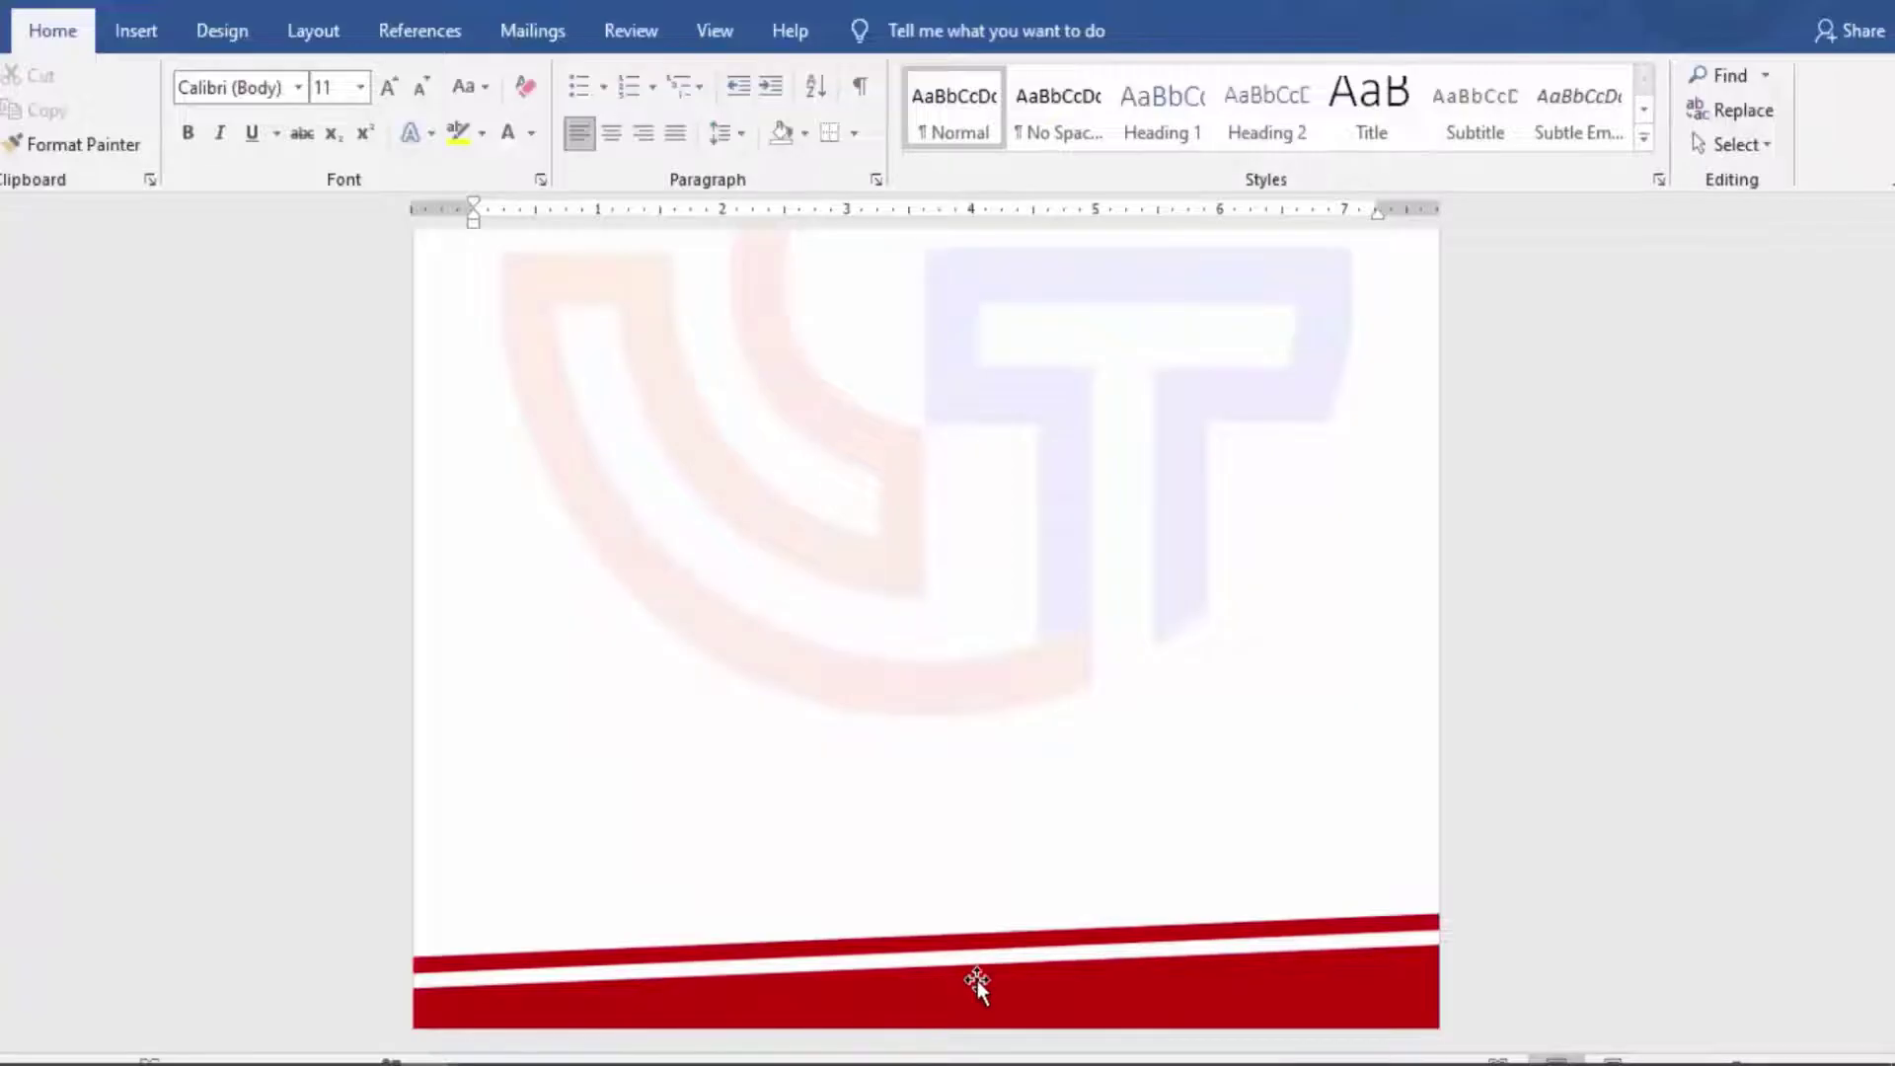
left_click(136, 30)
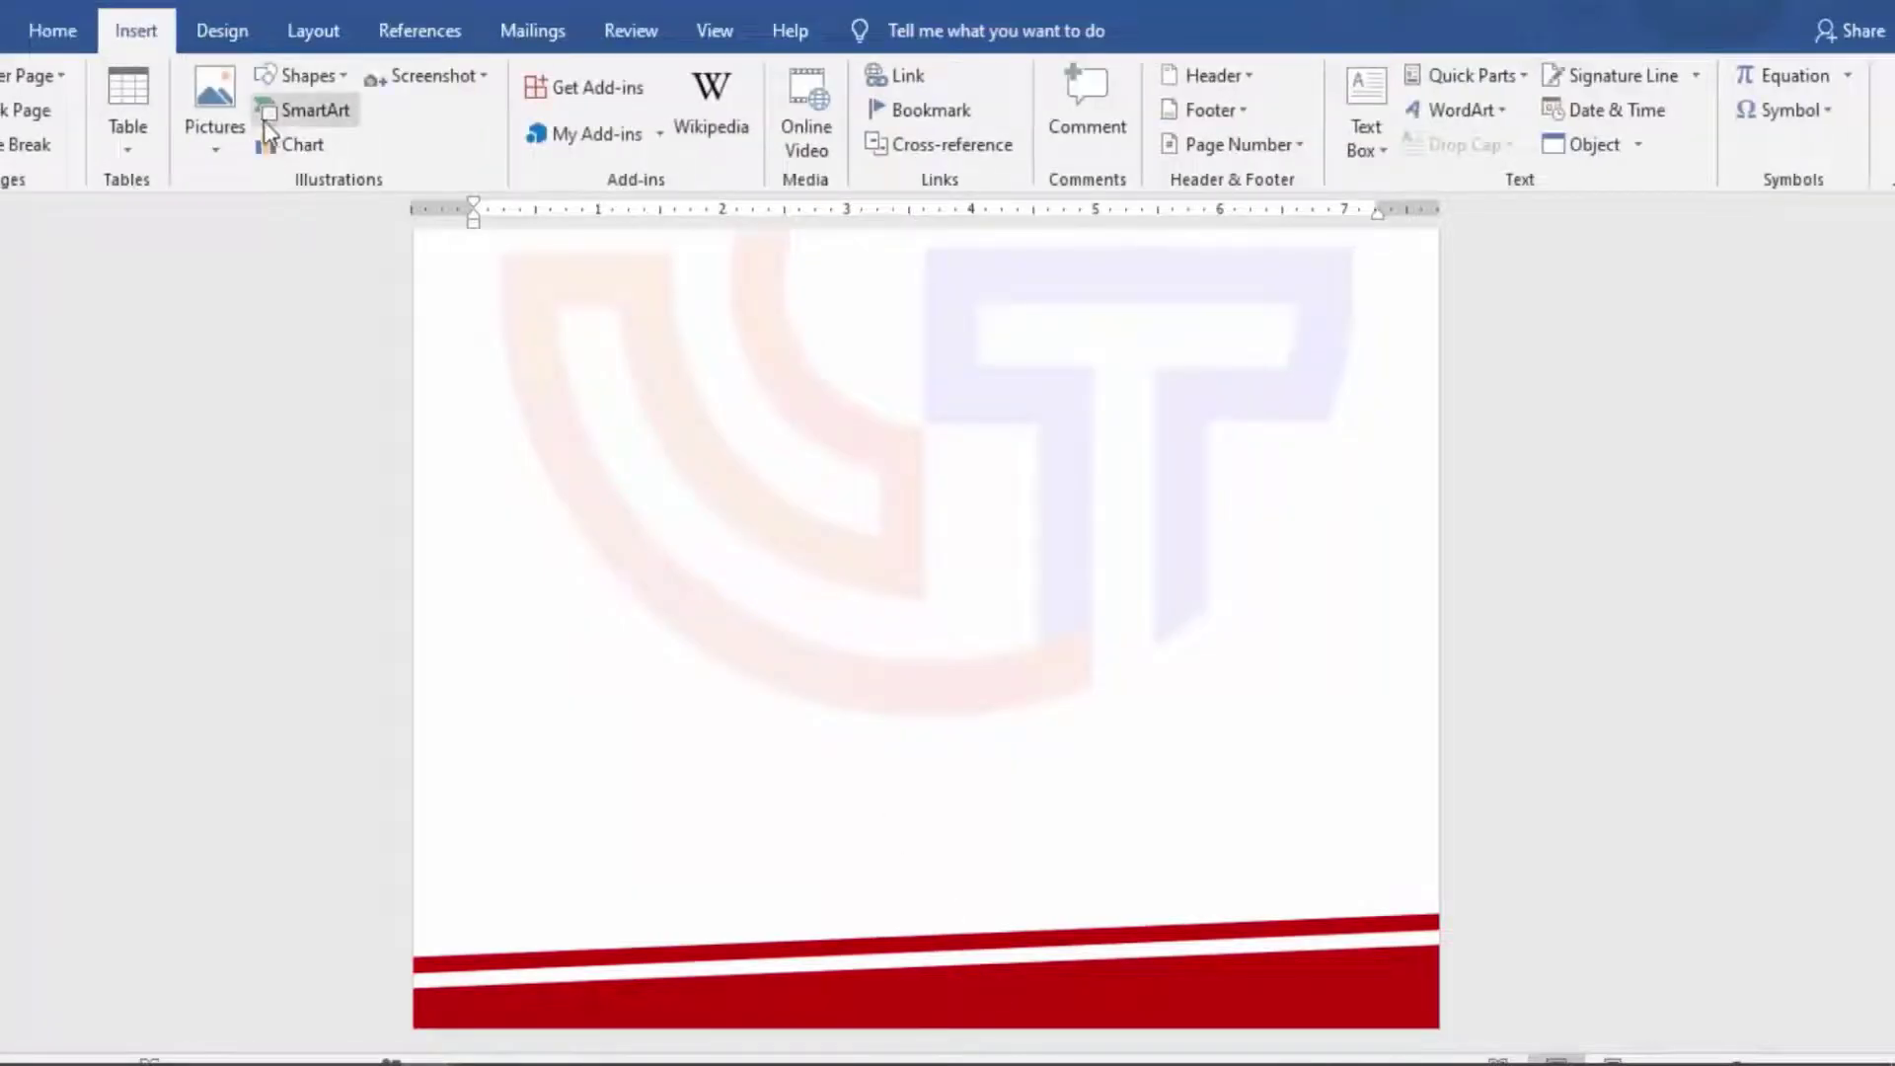
left_click(304, 76)
left_click(269, 295)
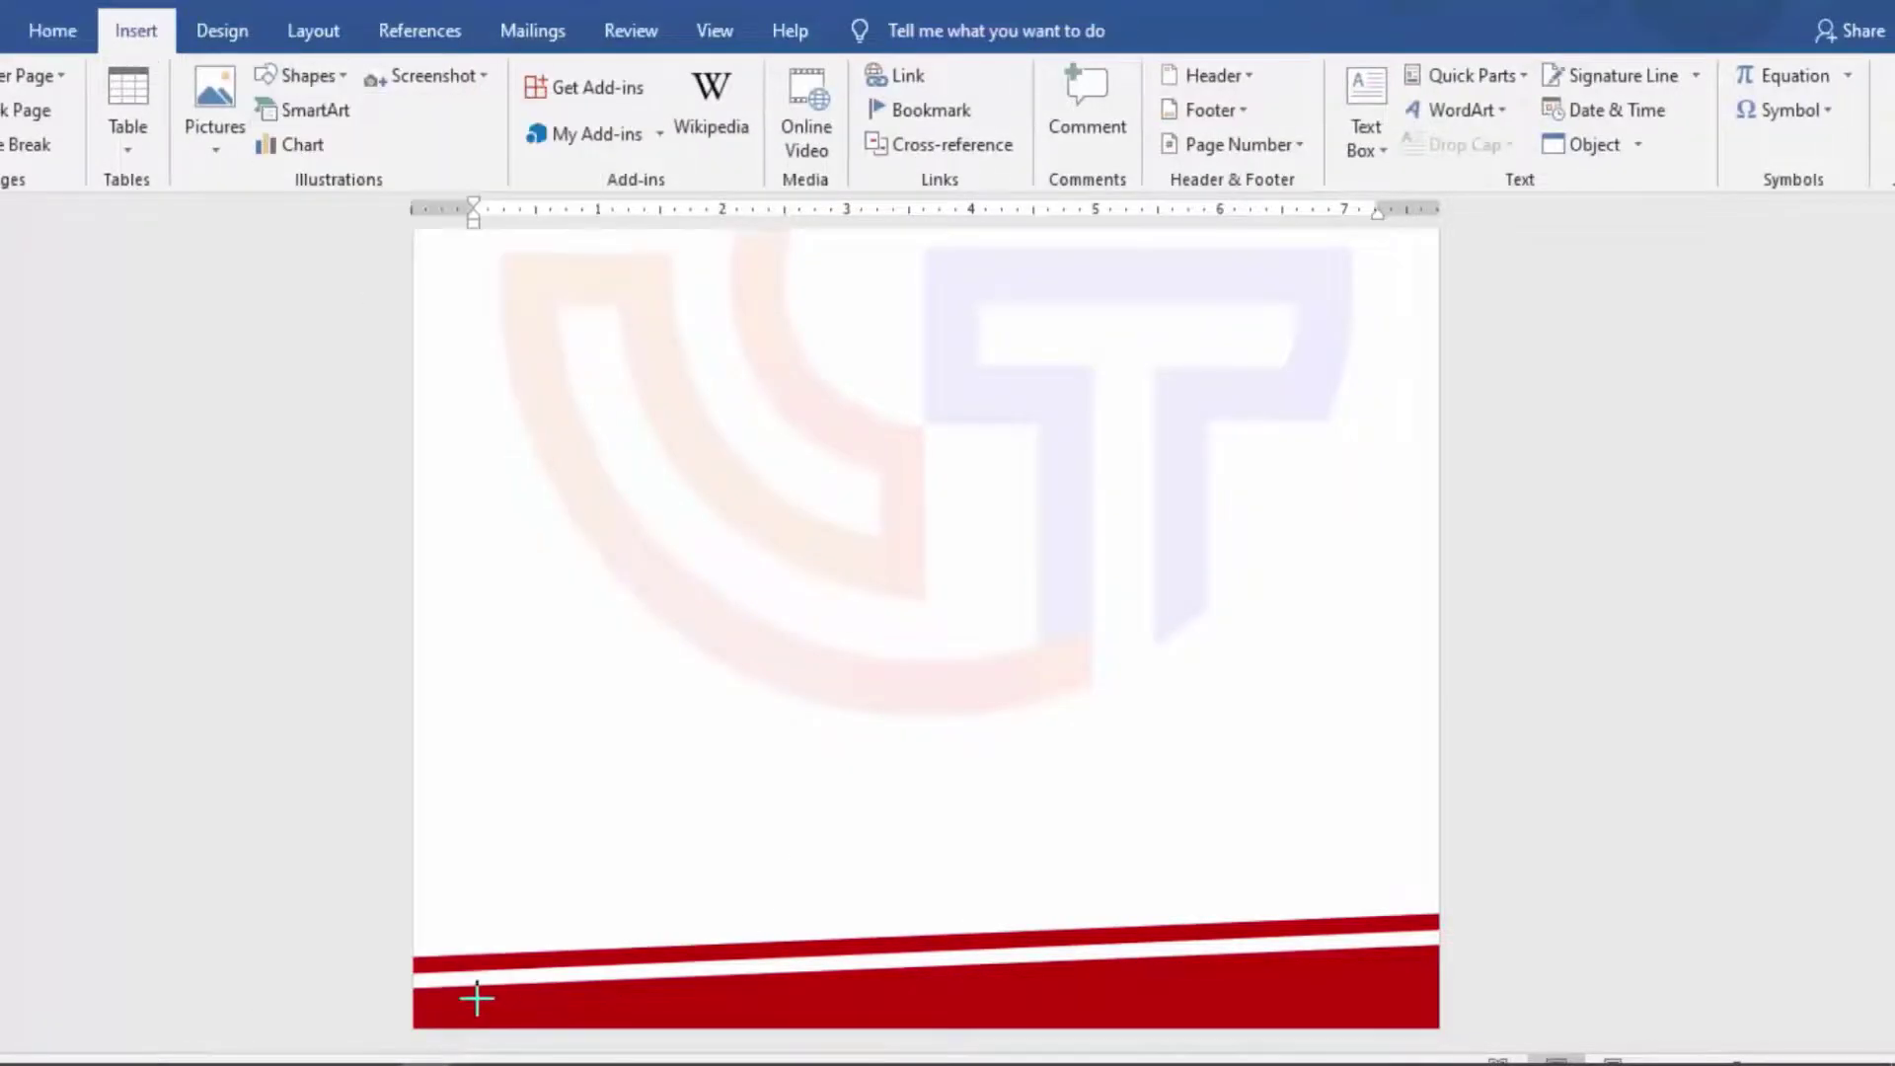
left_click_drag(472, 997, 1425, 1029)
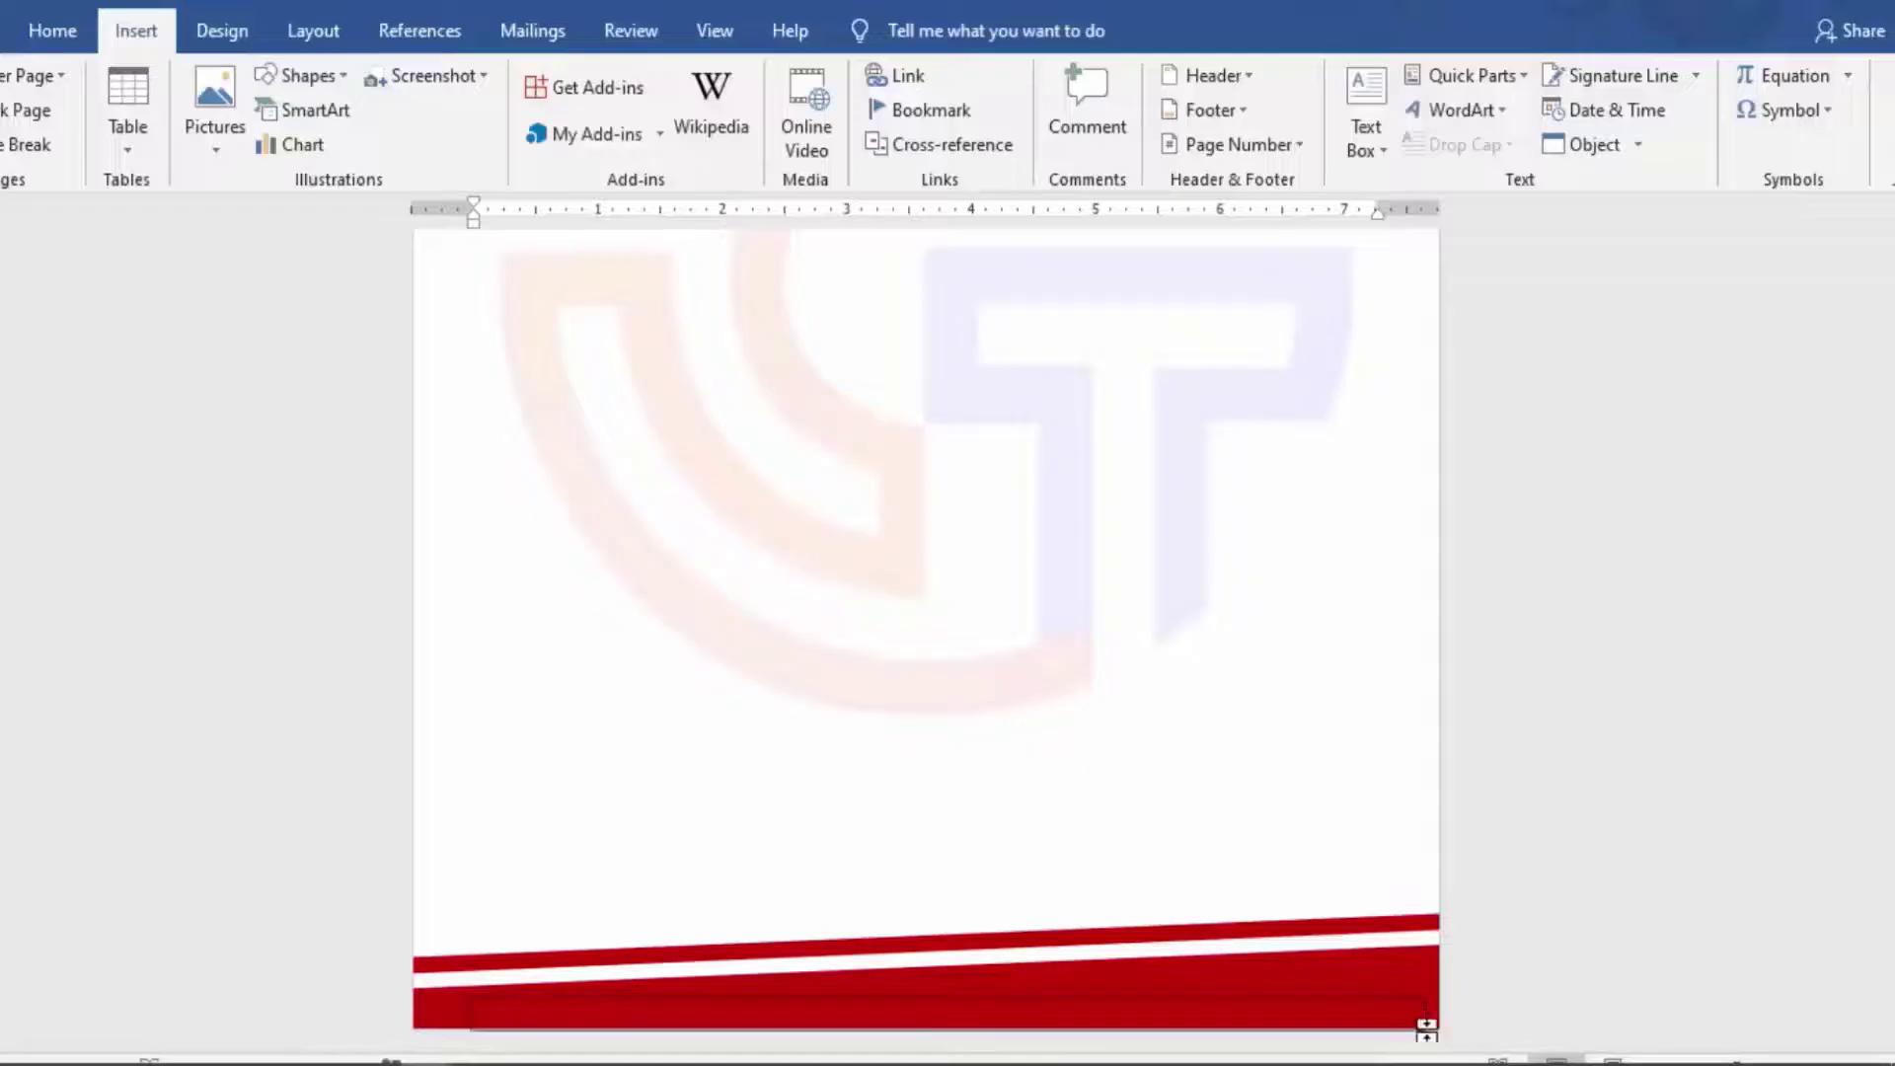
left_click_drag(948, 994, 959, 989)
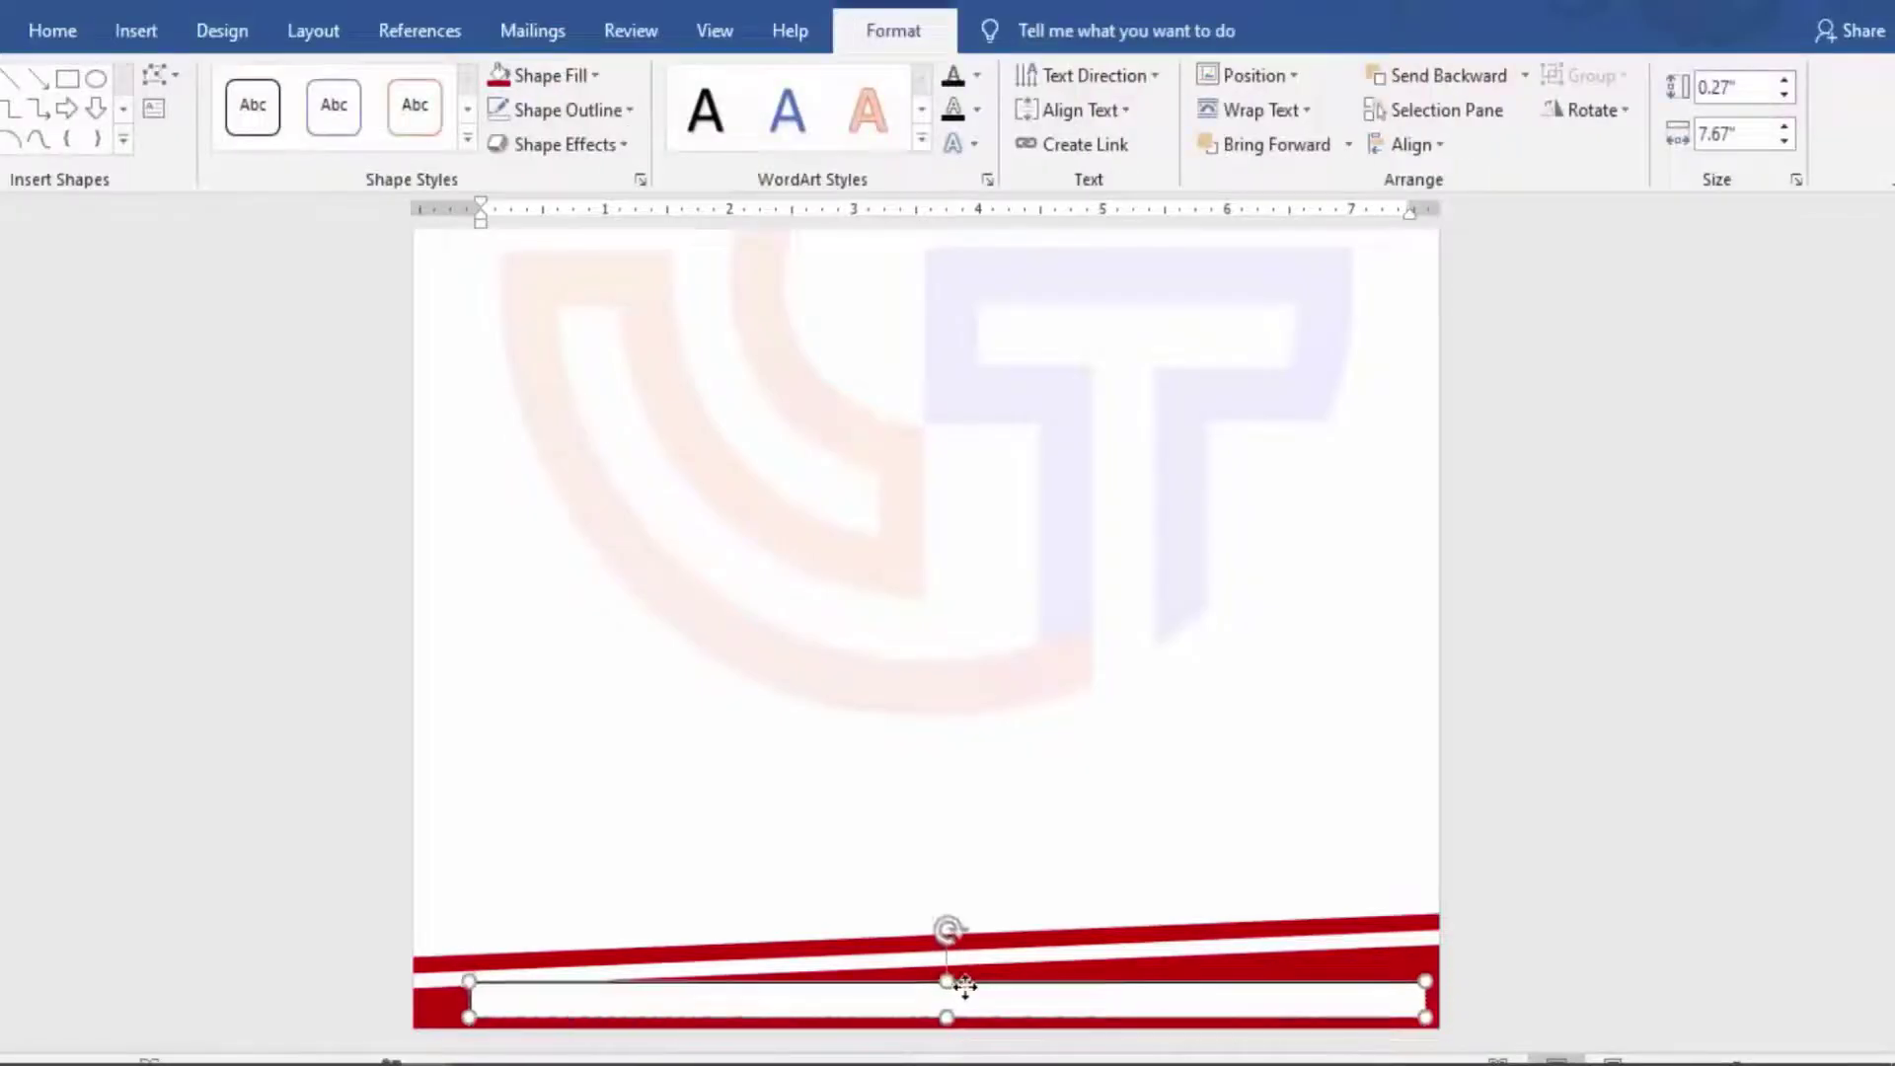
left_click(895, 1008)
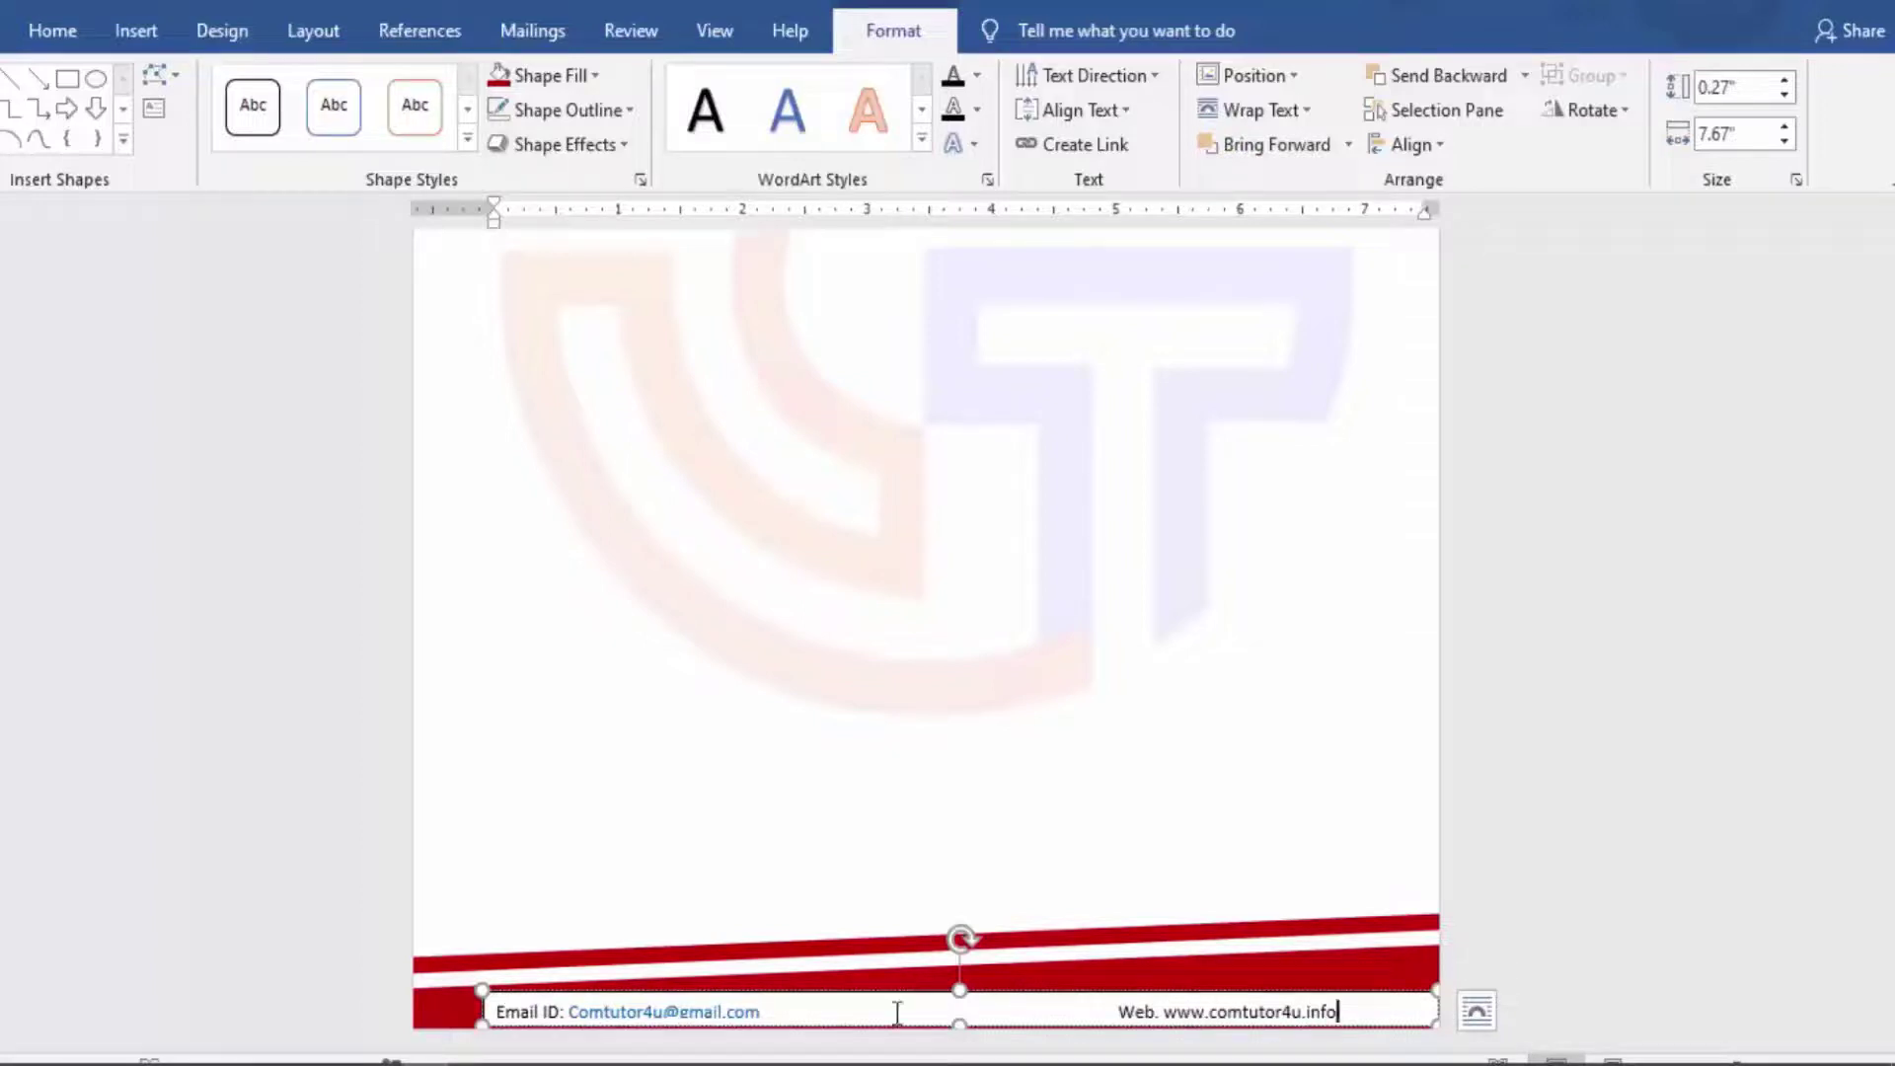
triple_click(897, 1012)
- Enlarge the footer text to 14 pt and make all of it white
left_click(46, 32)
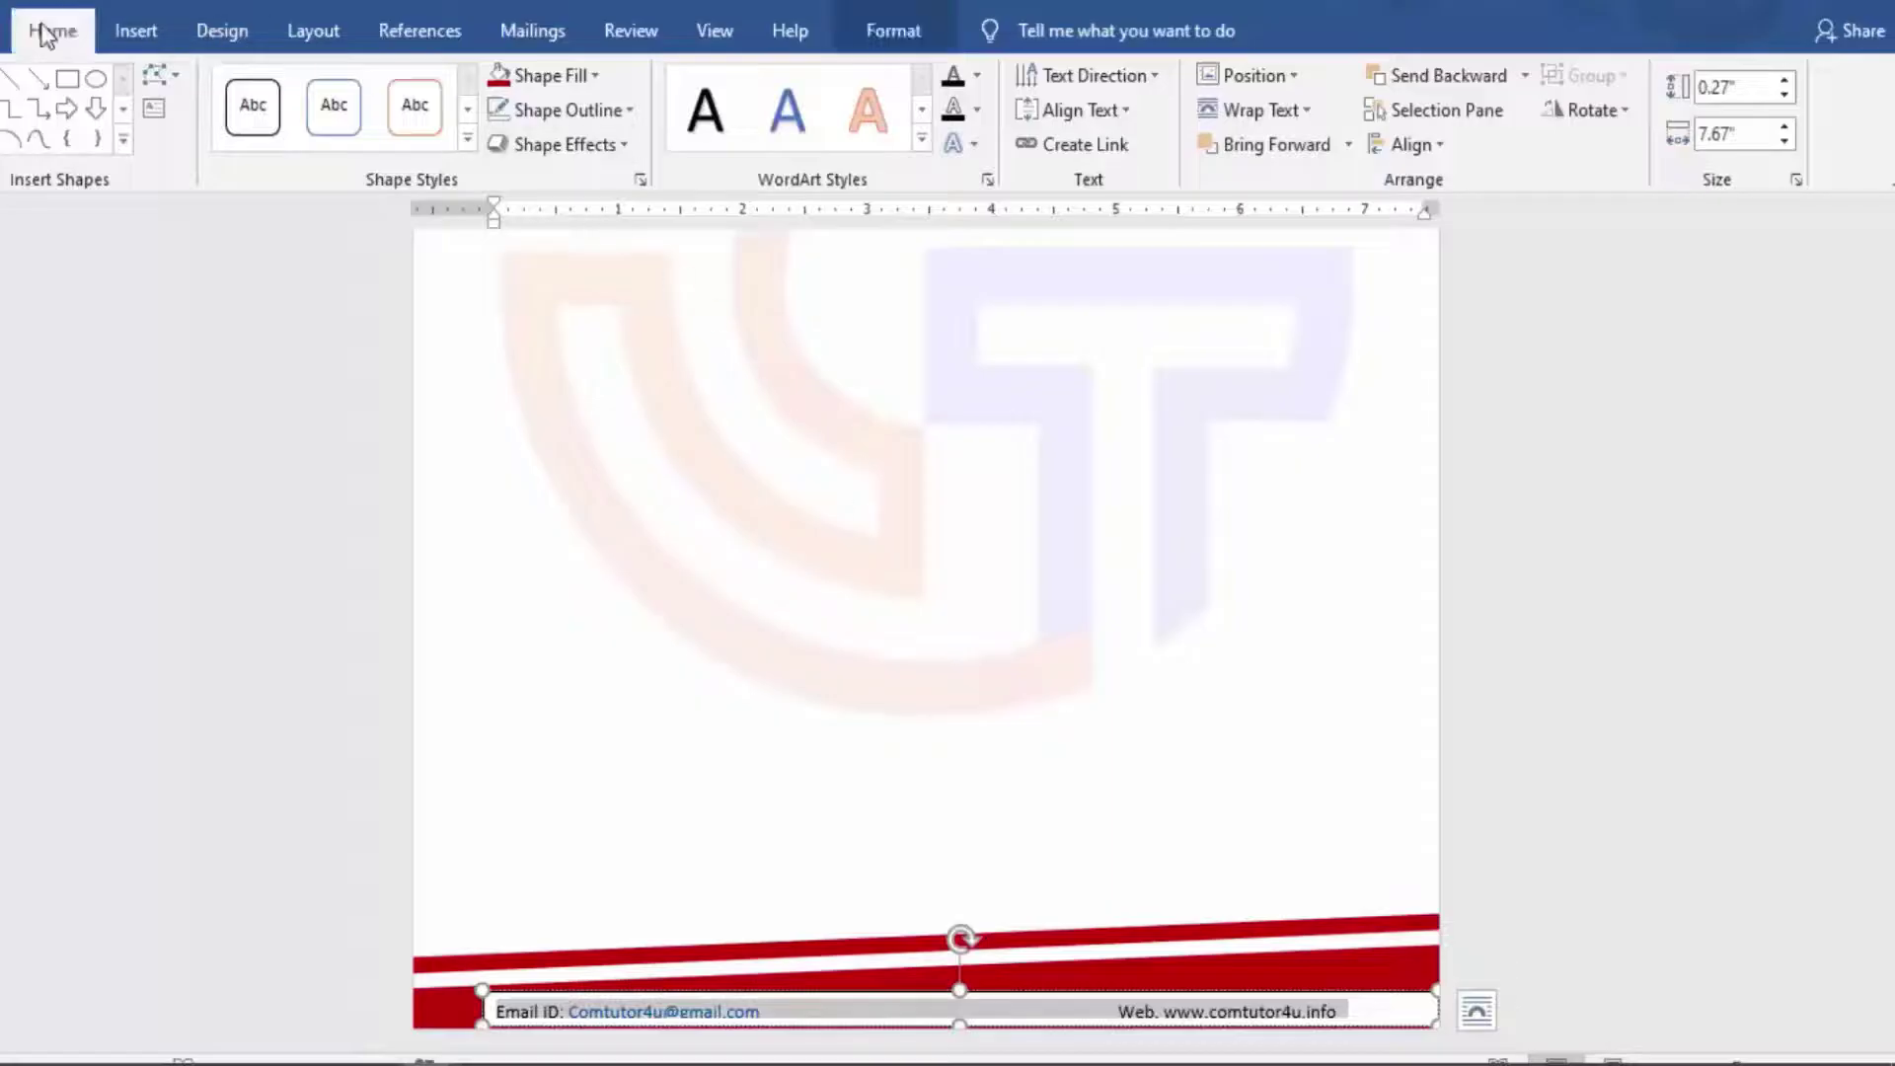
left_click(388, 89)
left_click(388, 89)
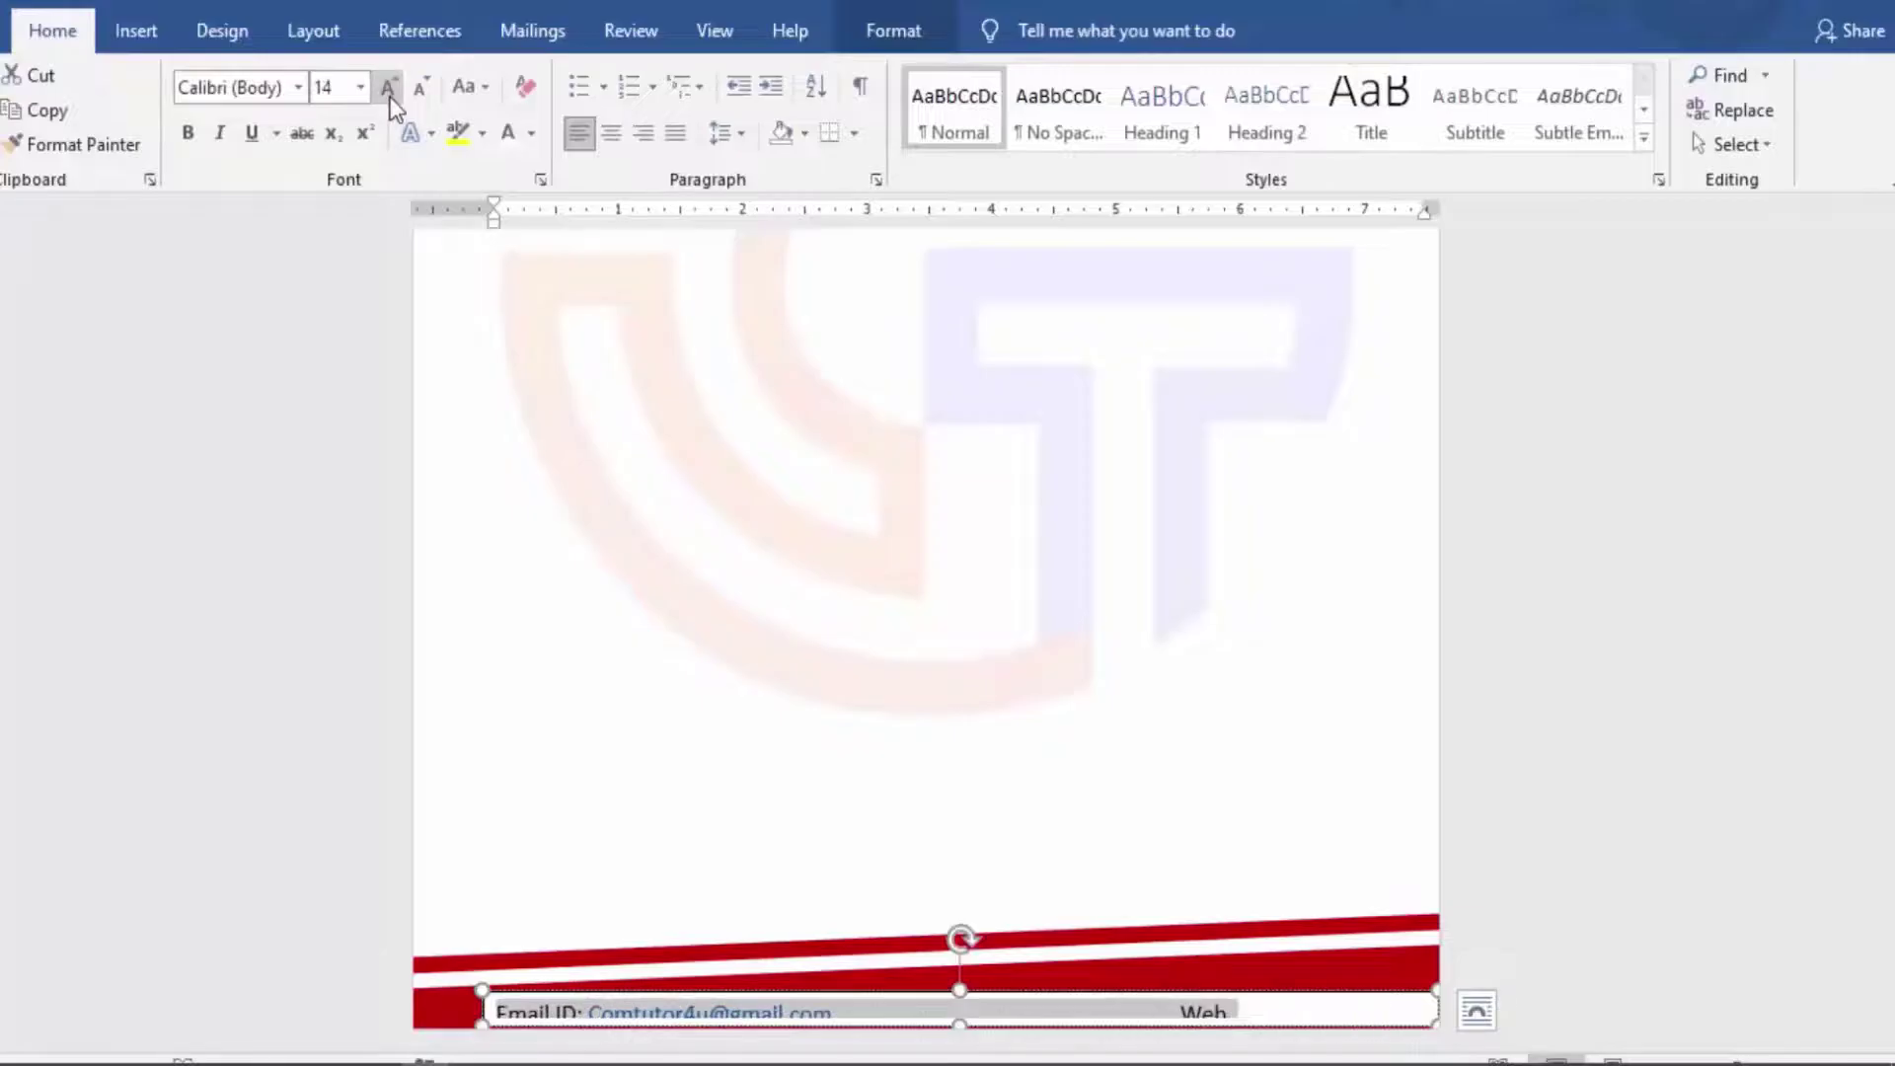
left_click(388, 88)
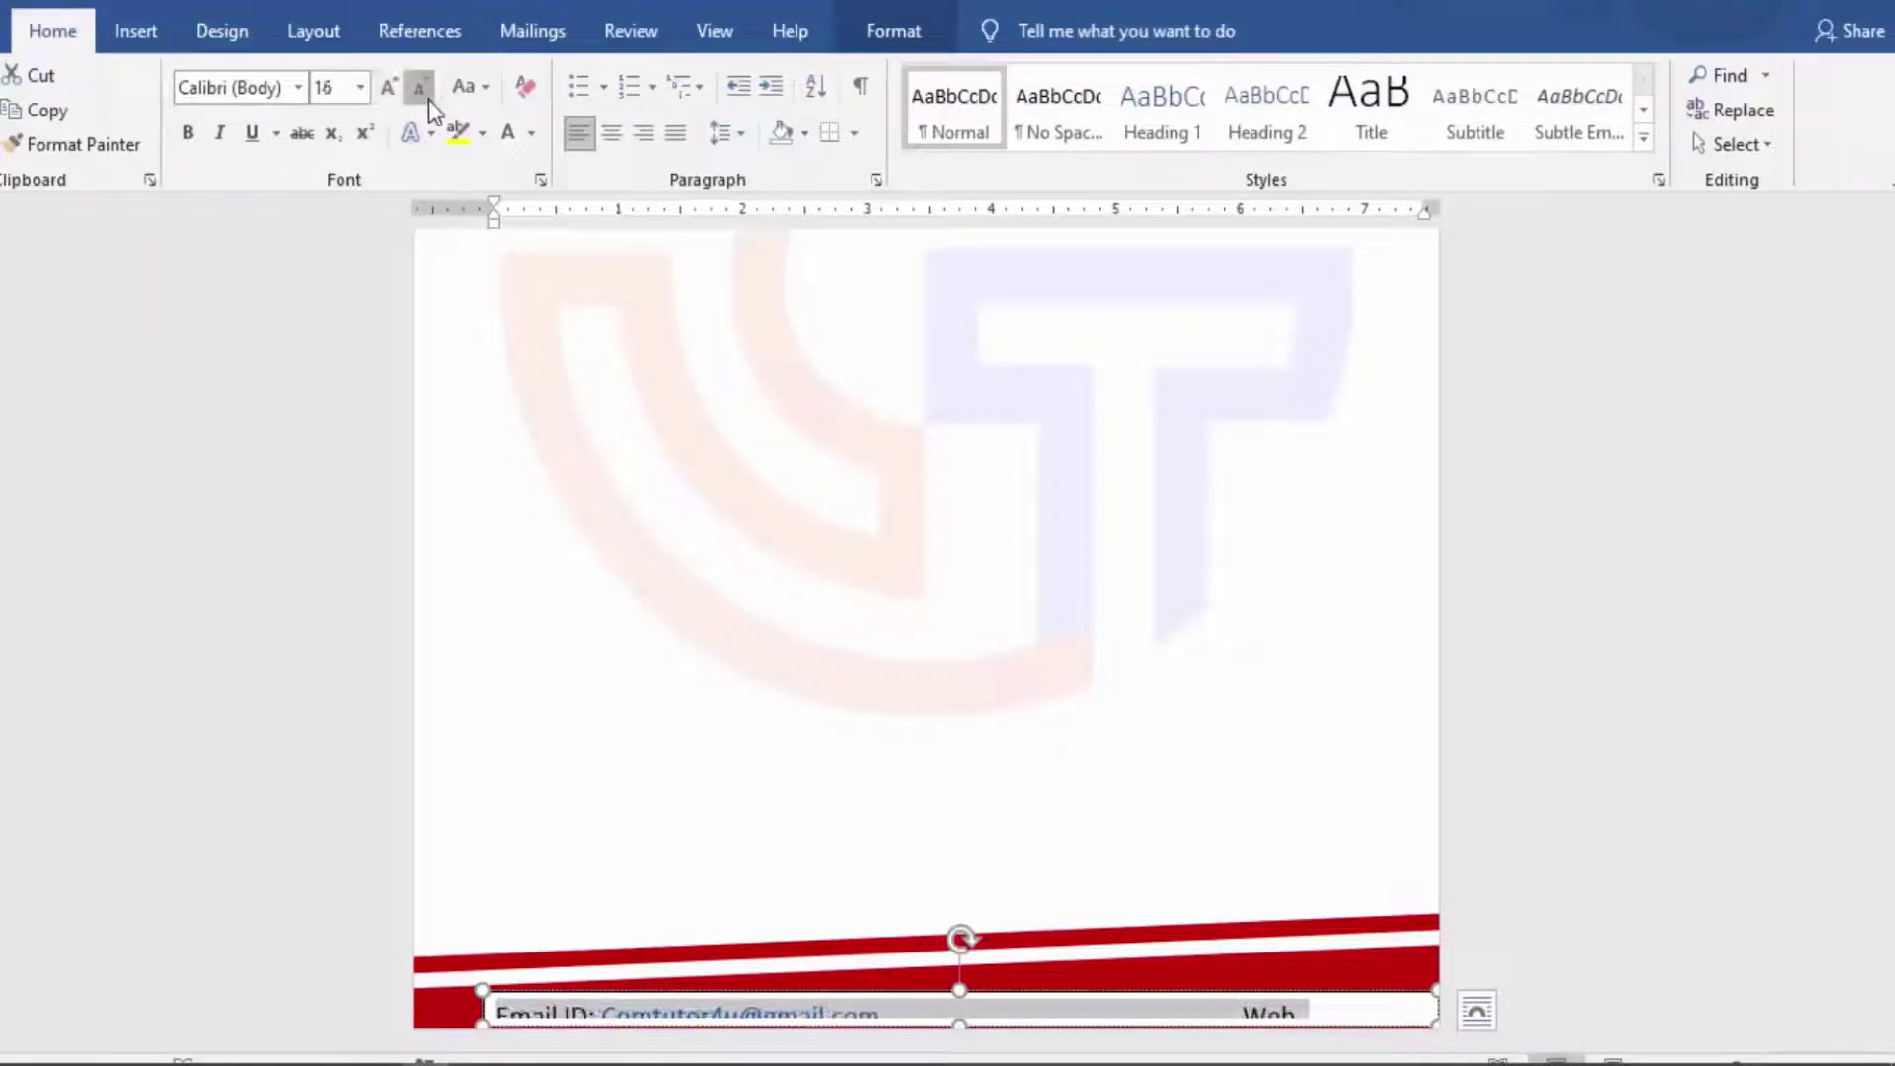
left_click(421, 88)
left_click(1069, 1011)
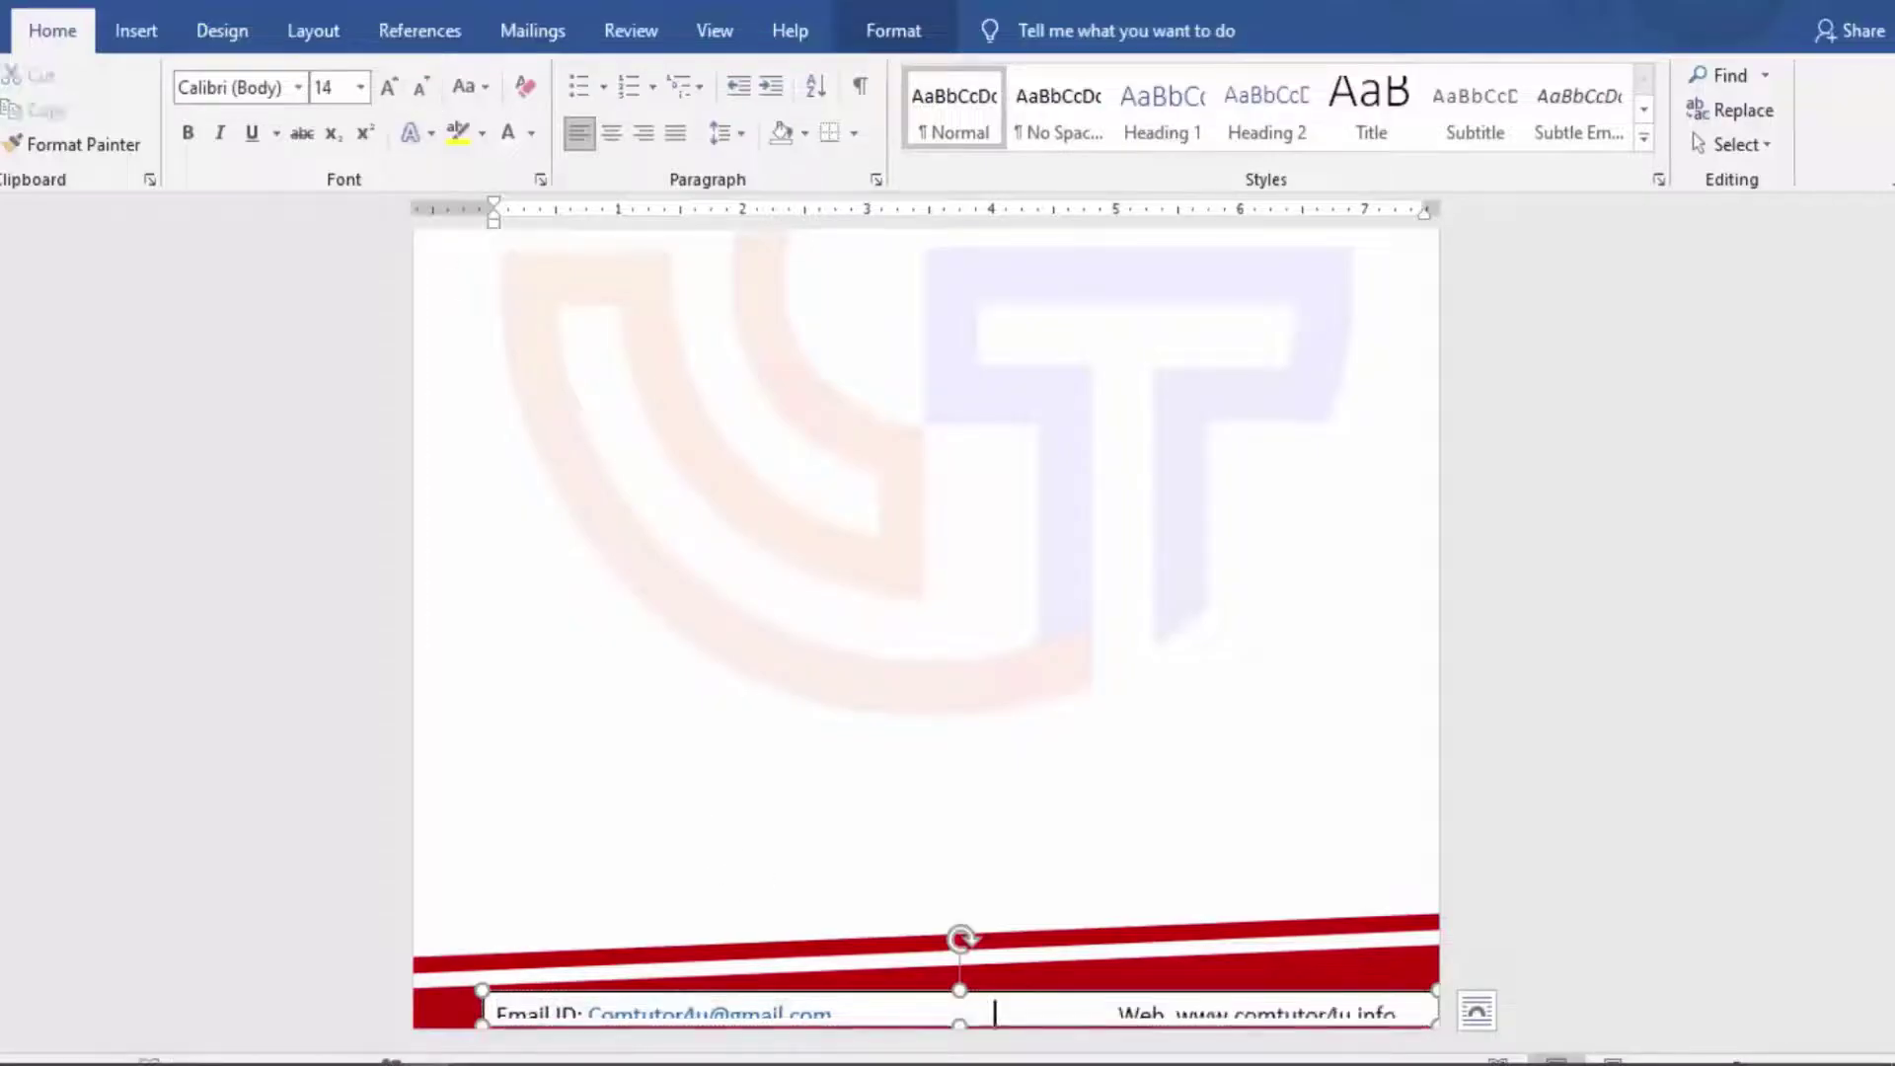
key("ctrl+a")
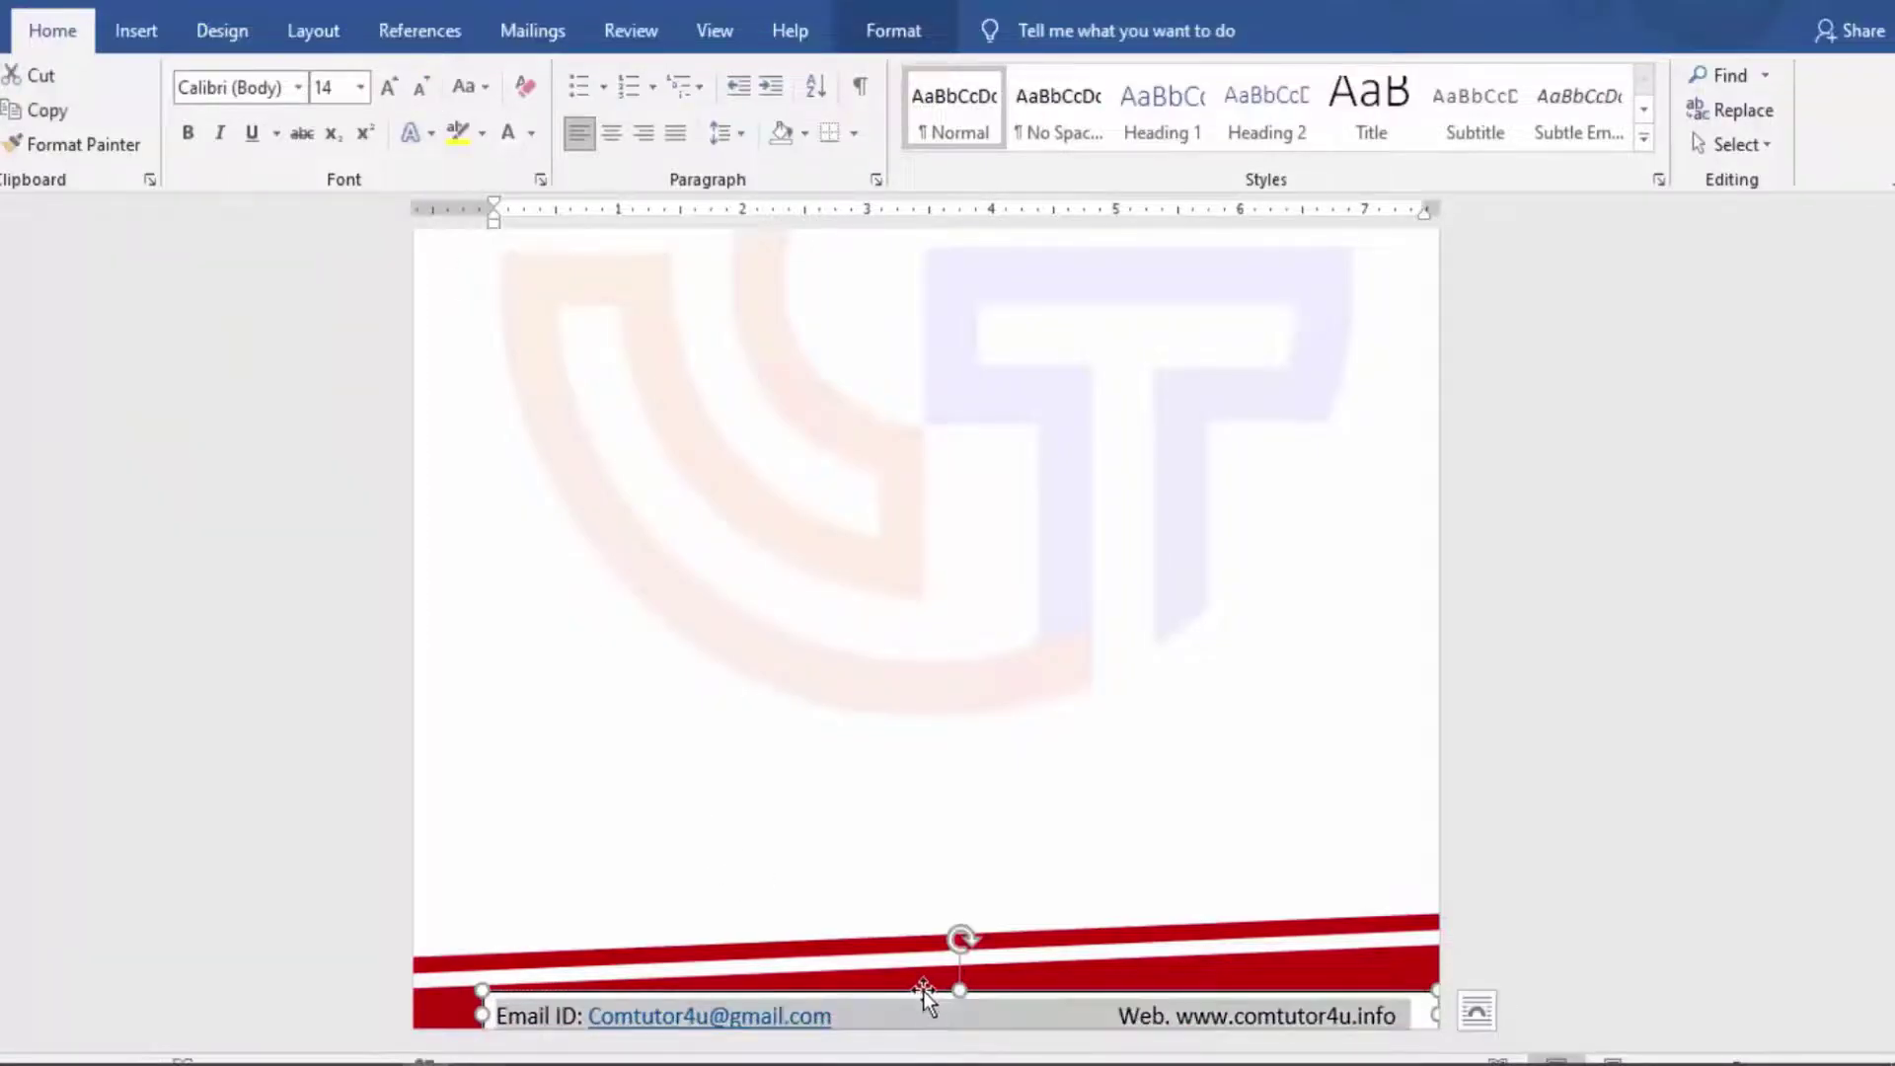
left_click(508, 132)
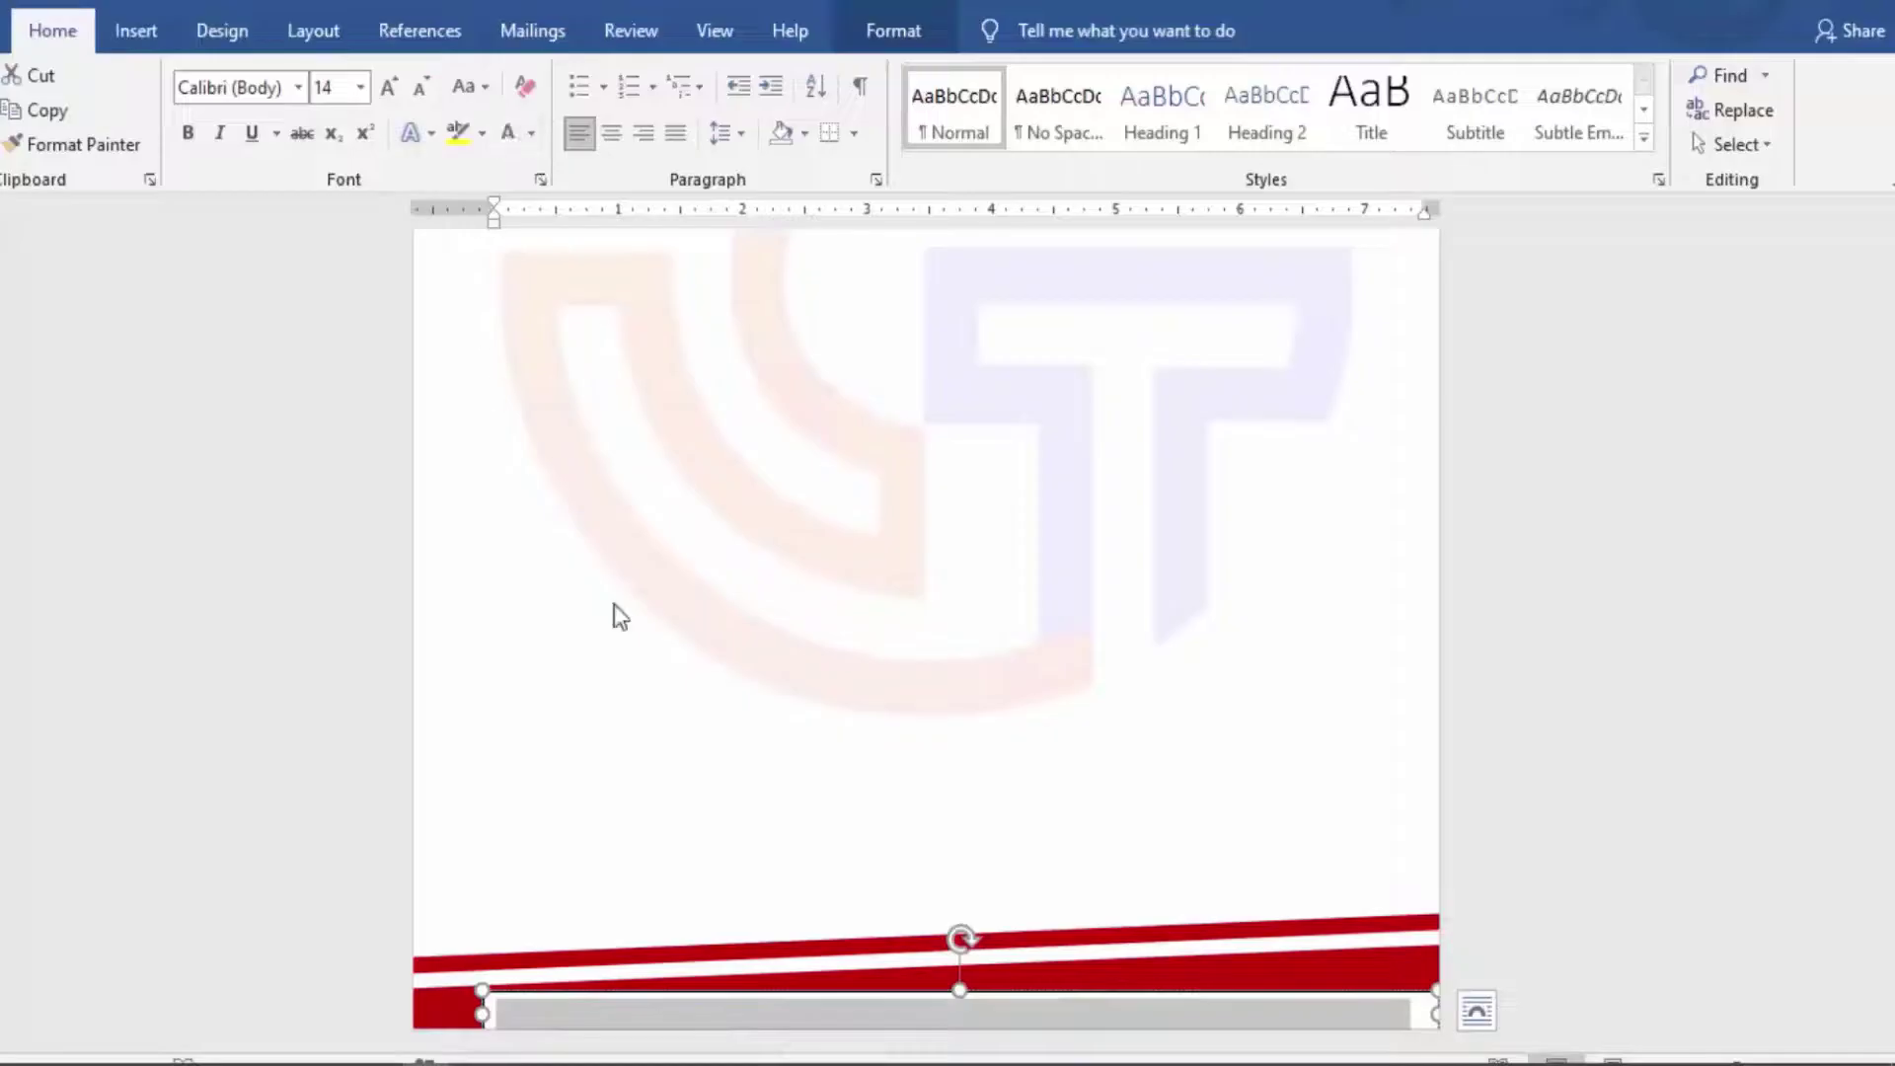
- Give the footer text box No Outline and No Fill so the red band shows through
left_click(888, 28)
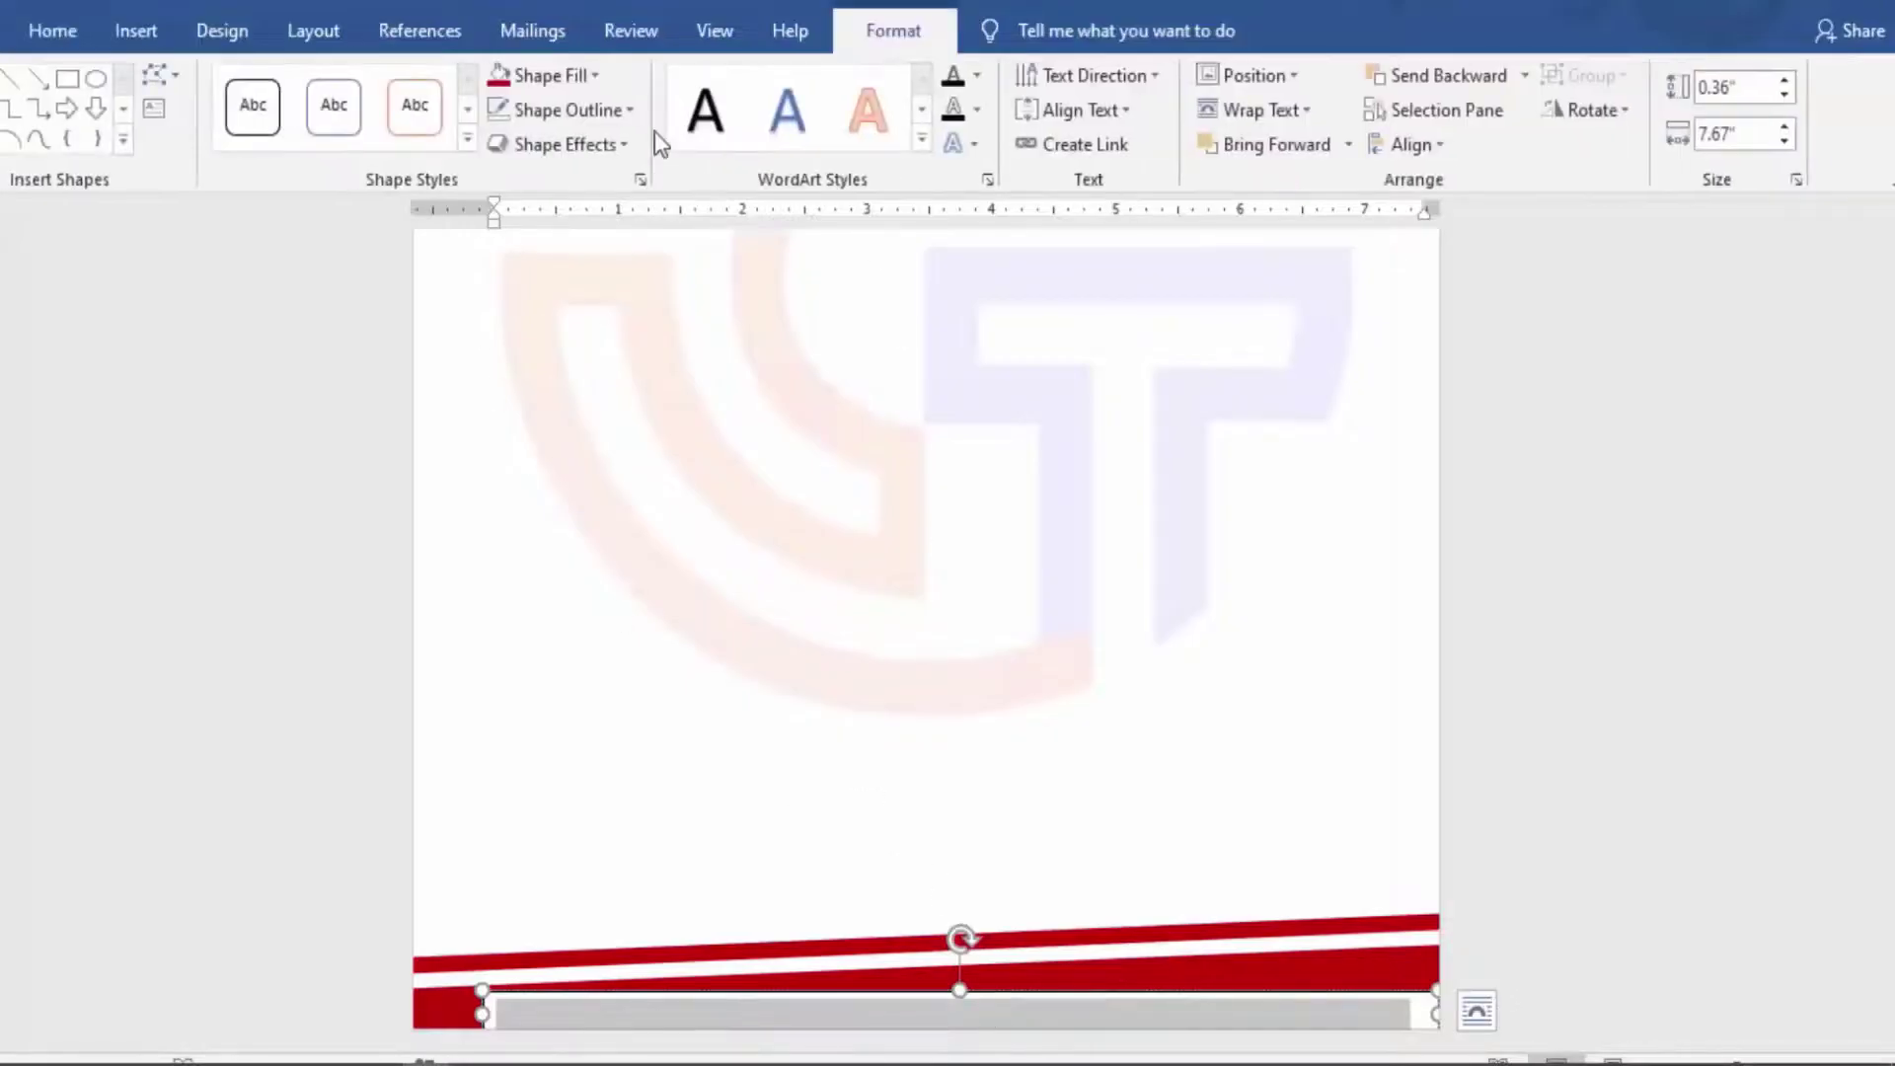
left_click(614, 112)
left_click(559, 372)
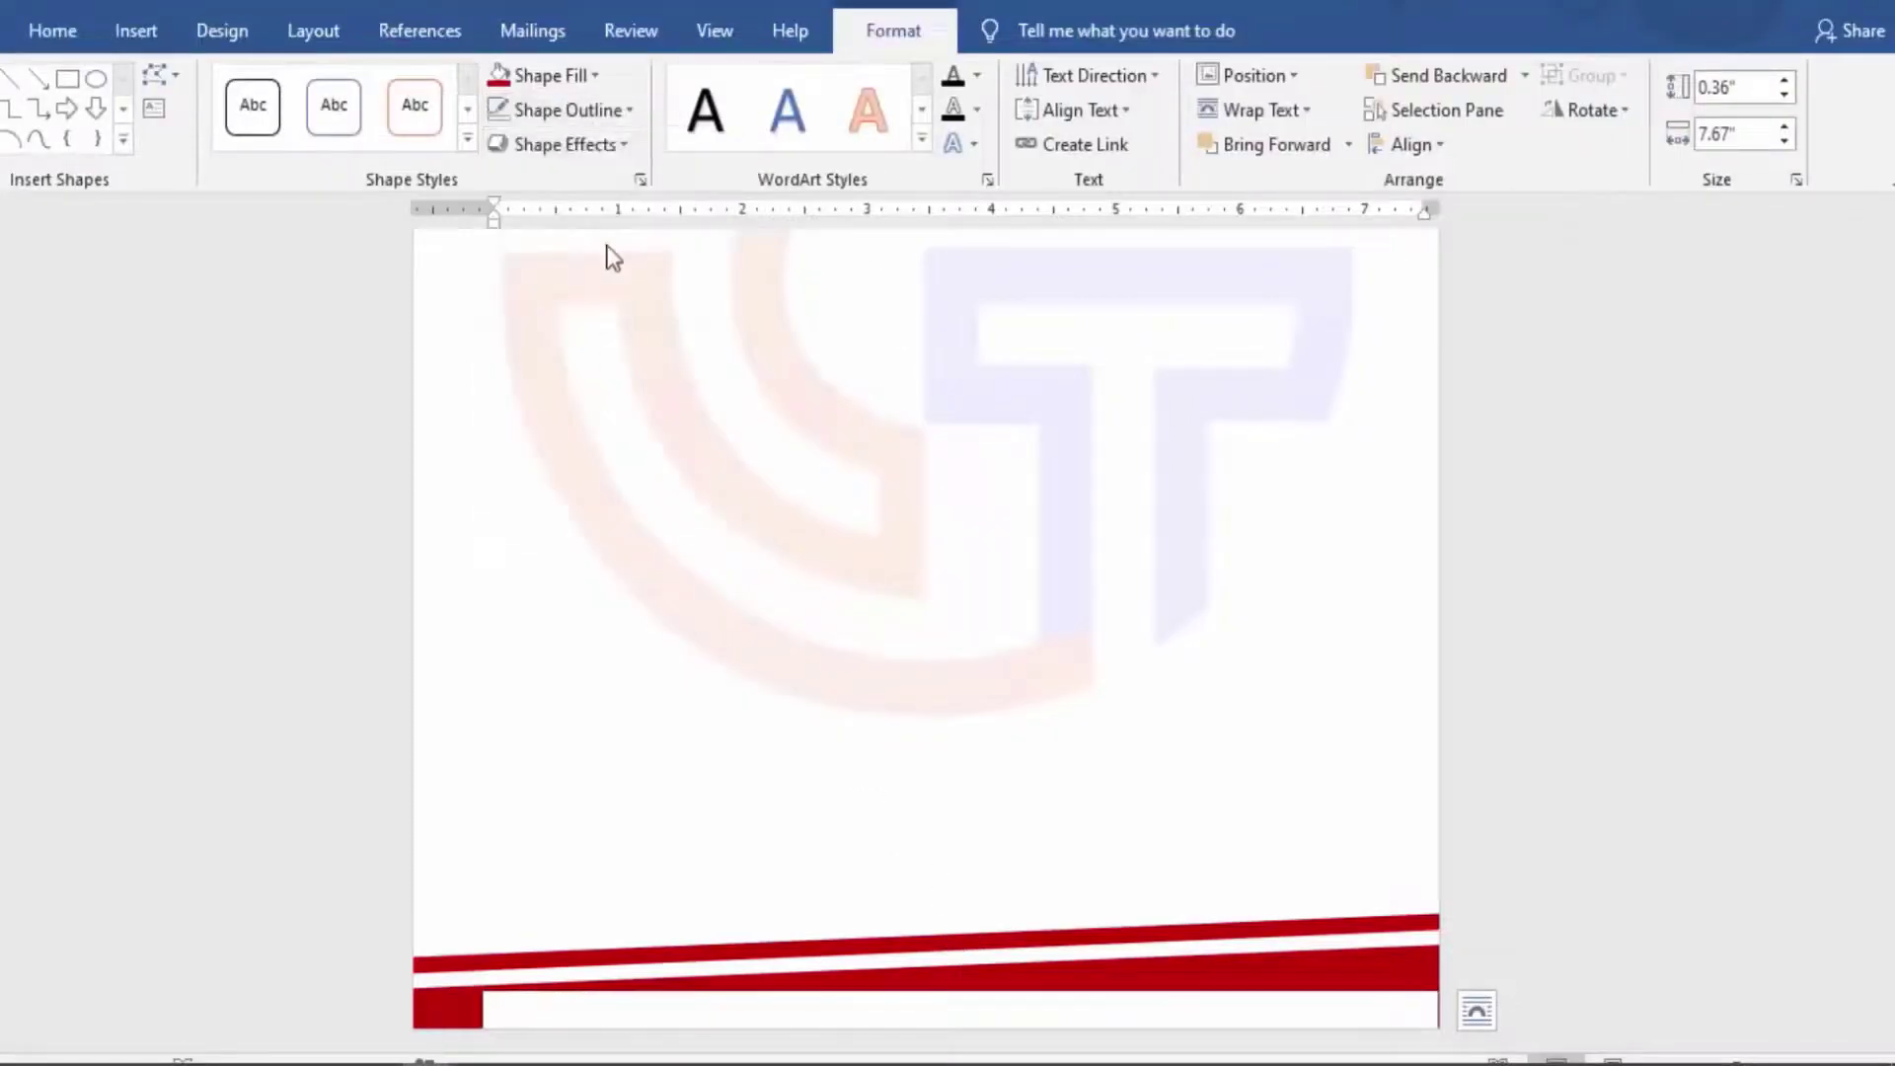
left_click(595, 75)
left_click(558, 340)
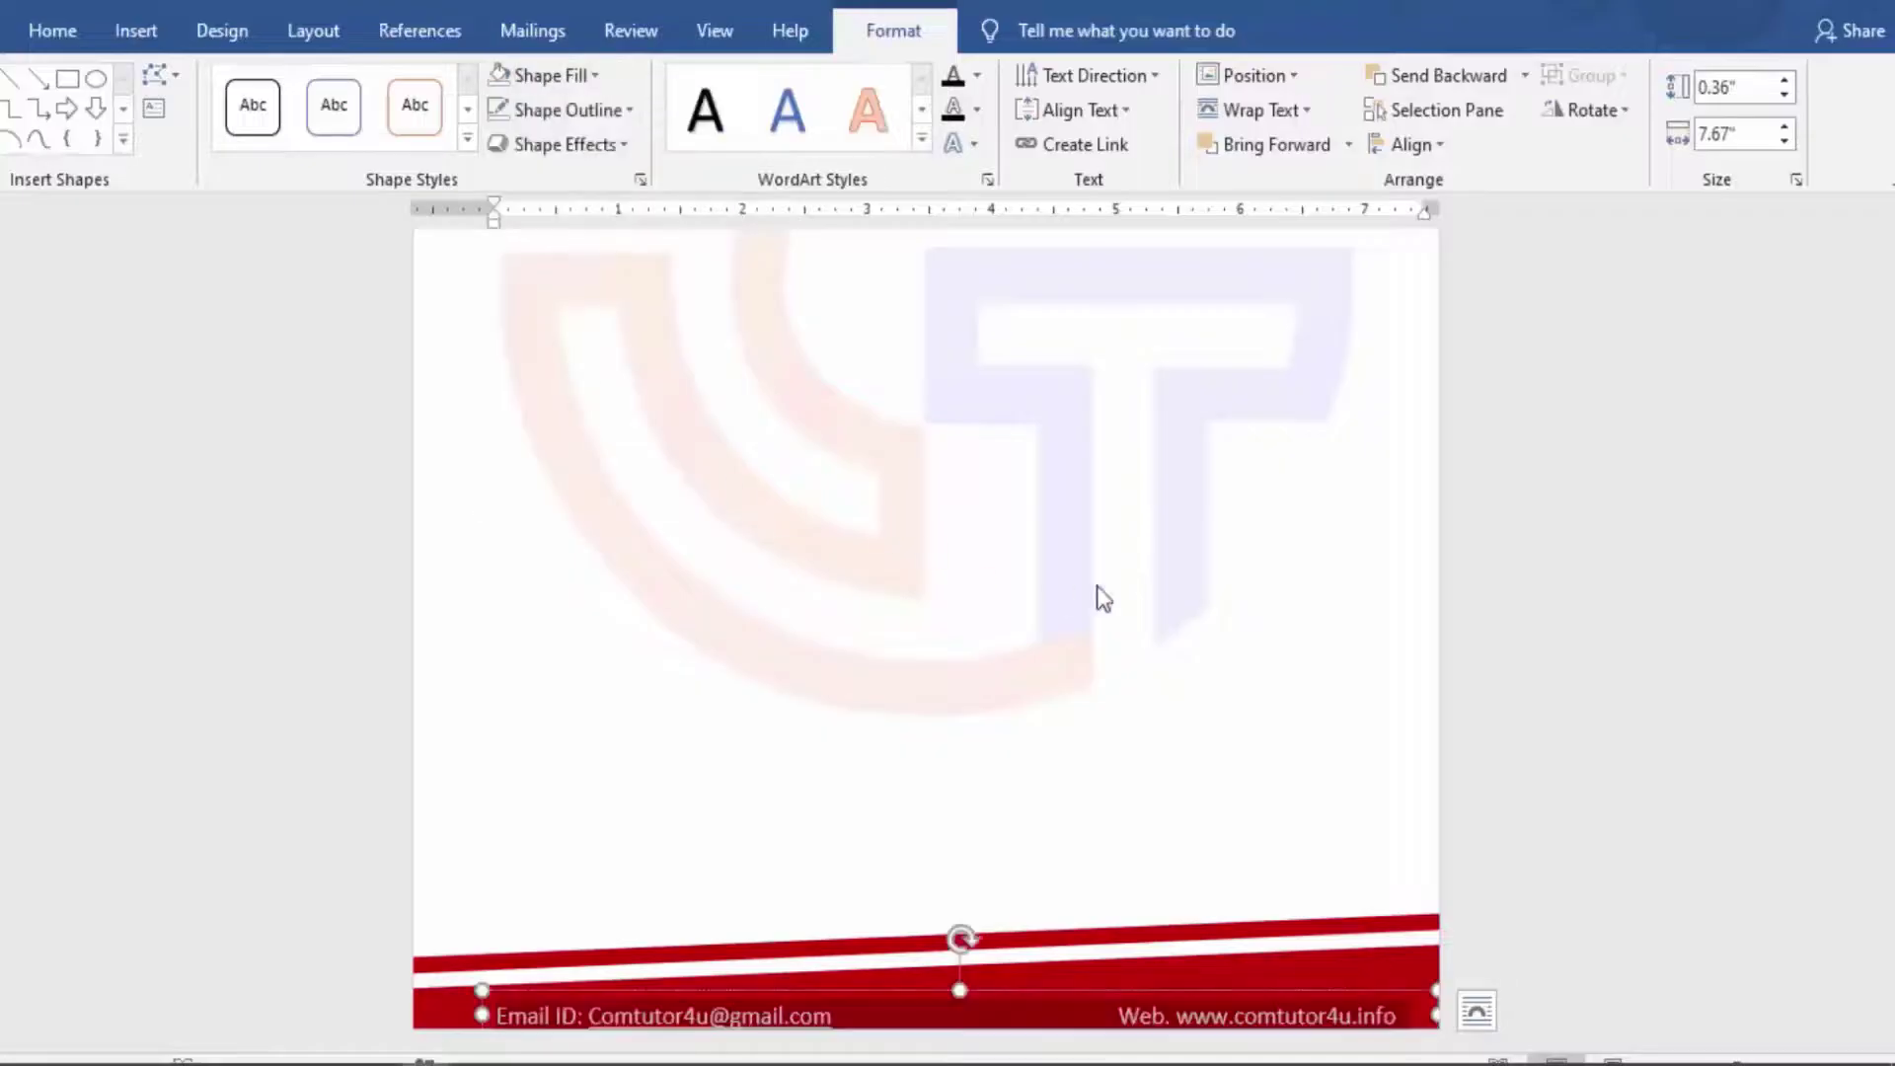
- Nudge the footer text box slightly upward, leaving the whole text without an underline
left_click(43, 35)
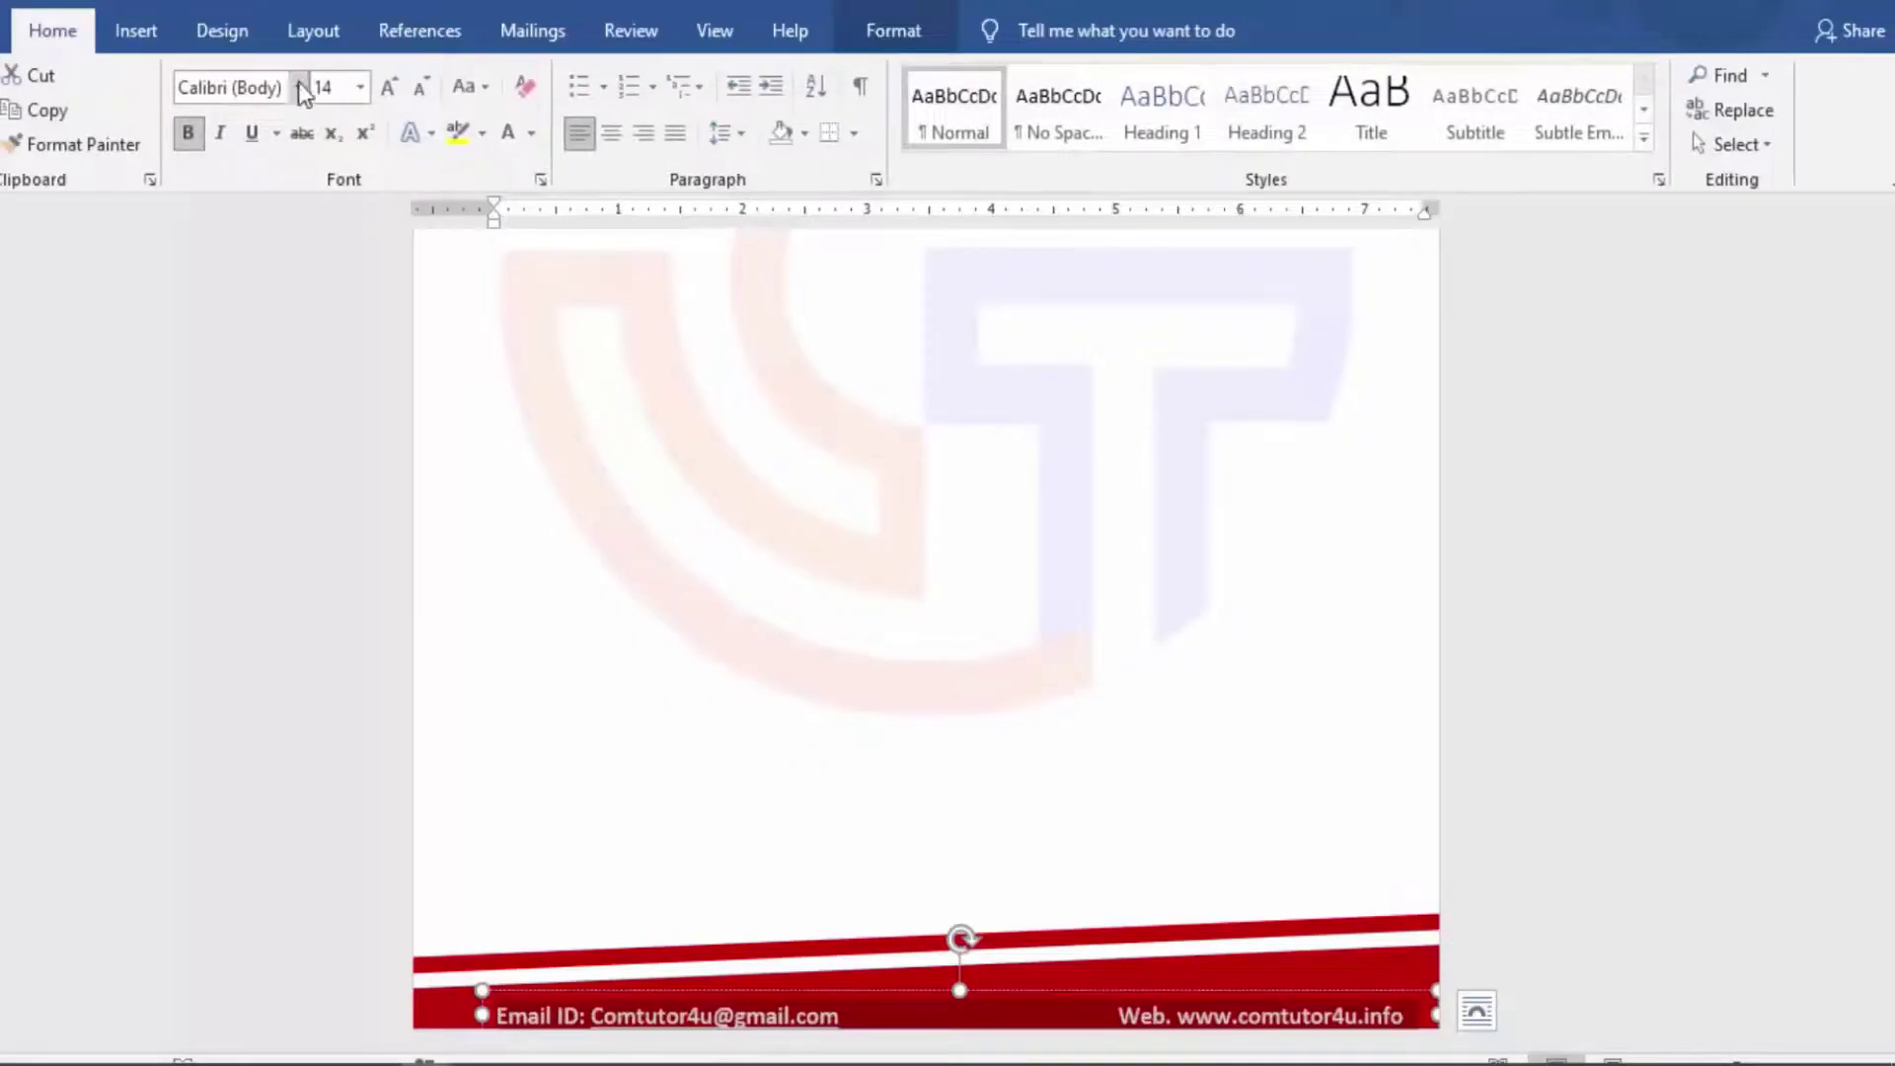
left_click(252, 133)
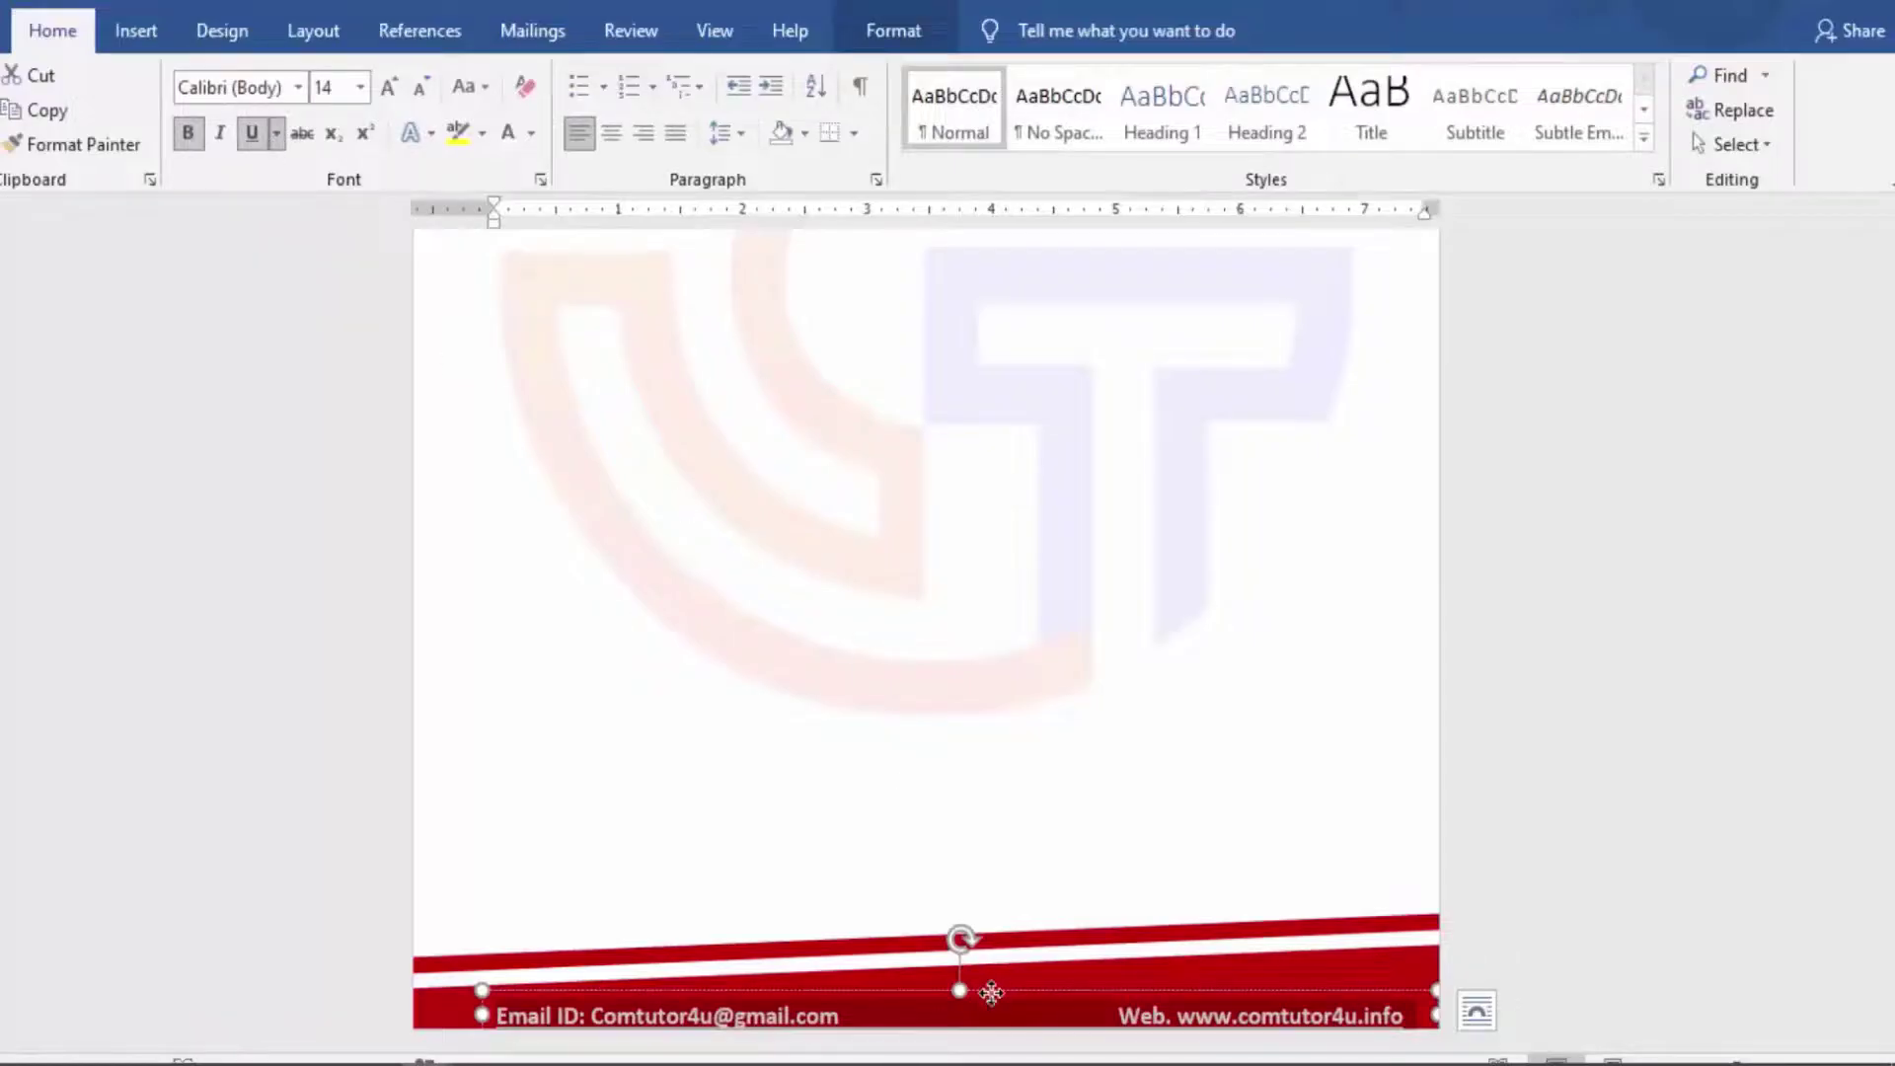
left_click_drag(990, 995, 990, 983)
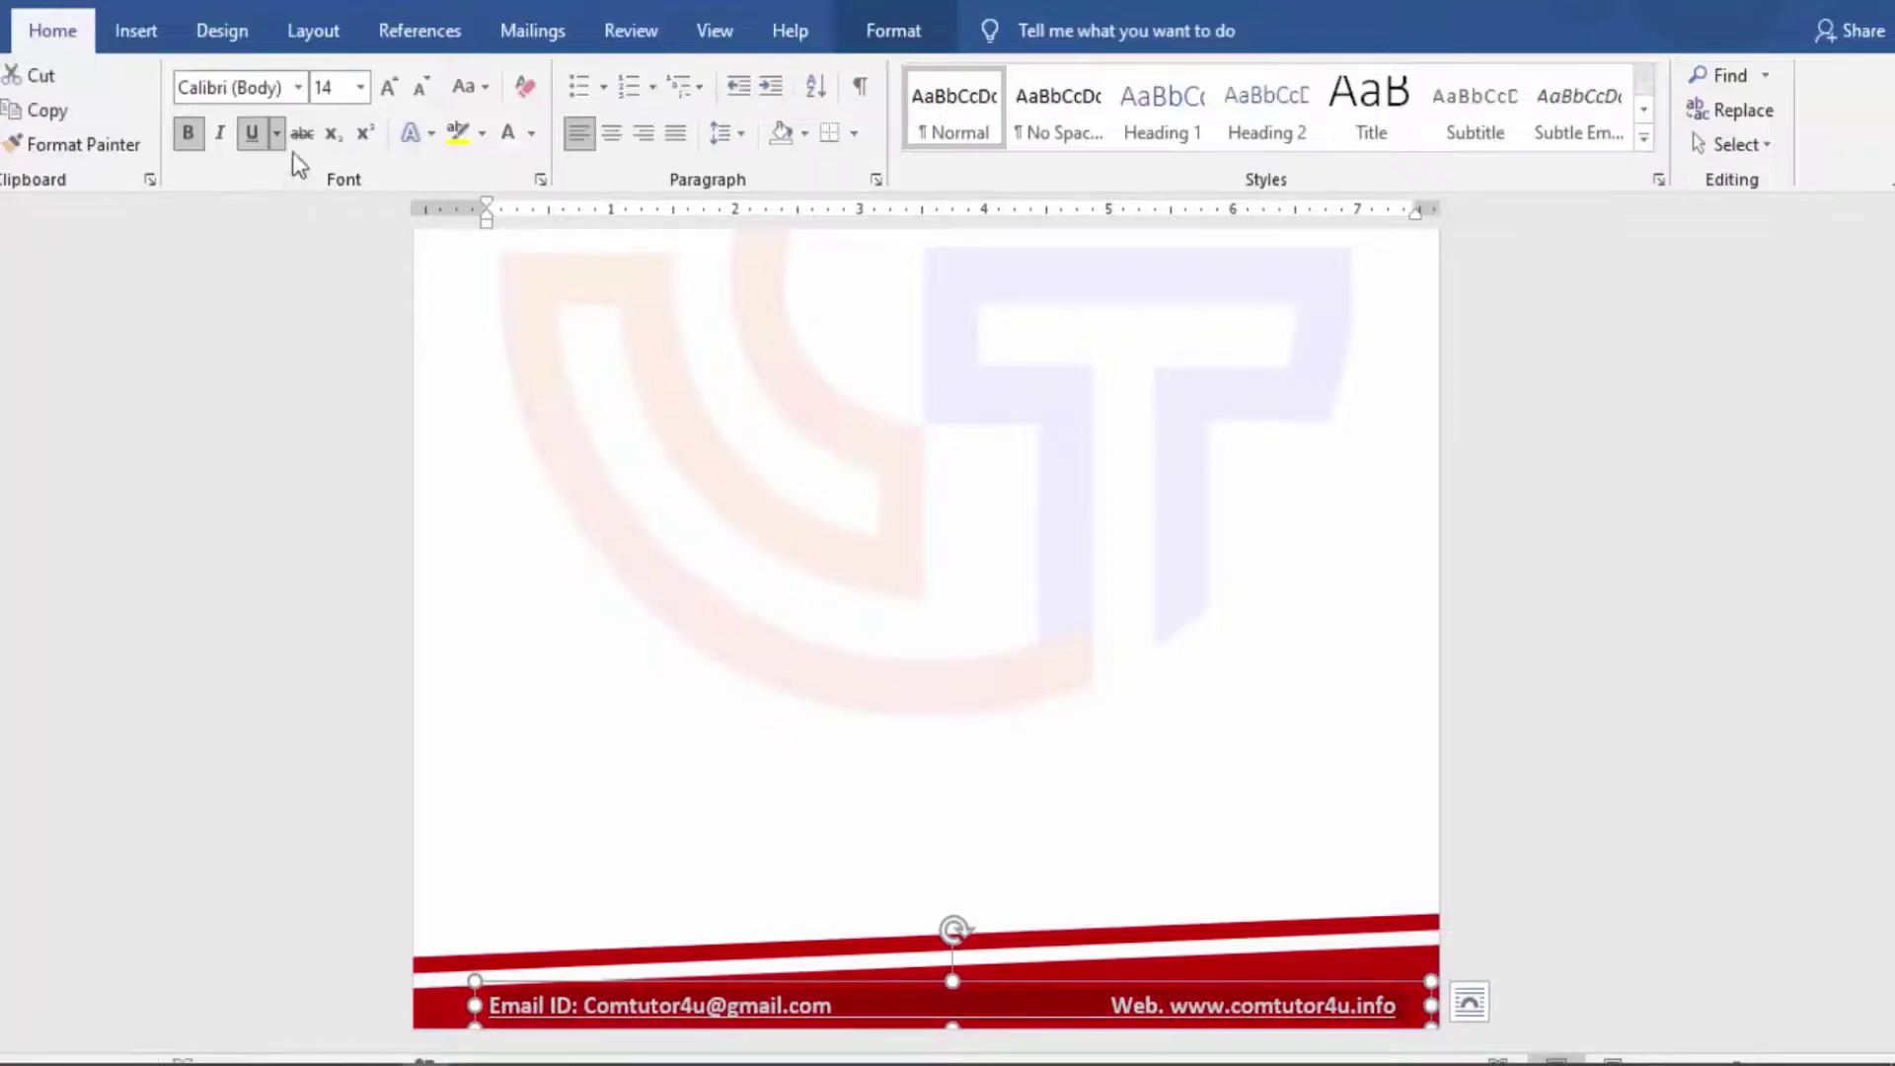
left_click(265, 141)
left_click(926, 1017)
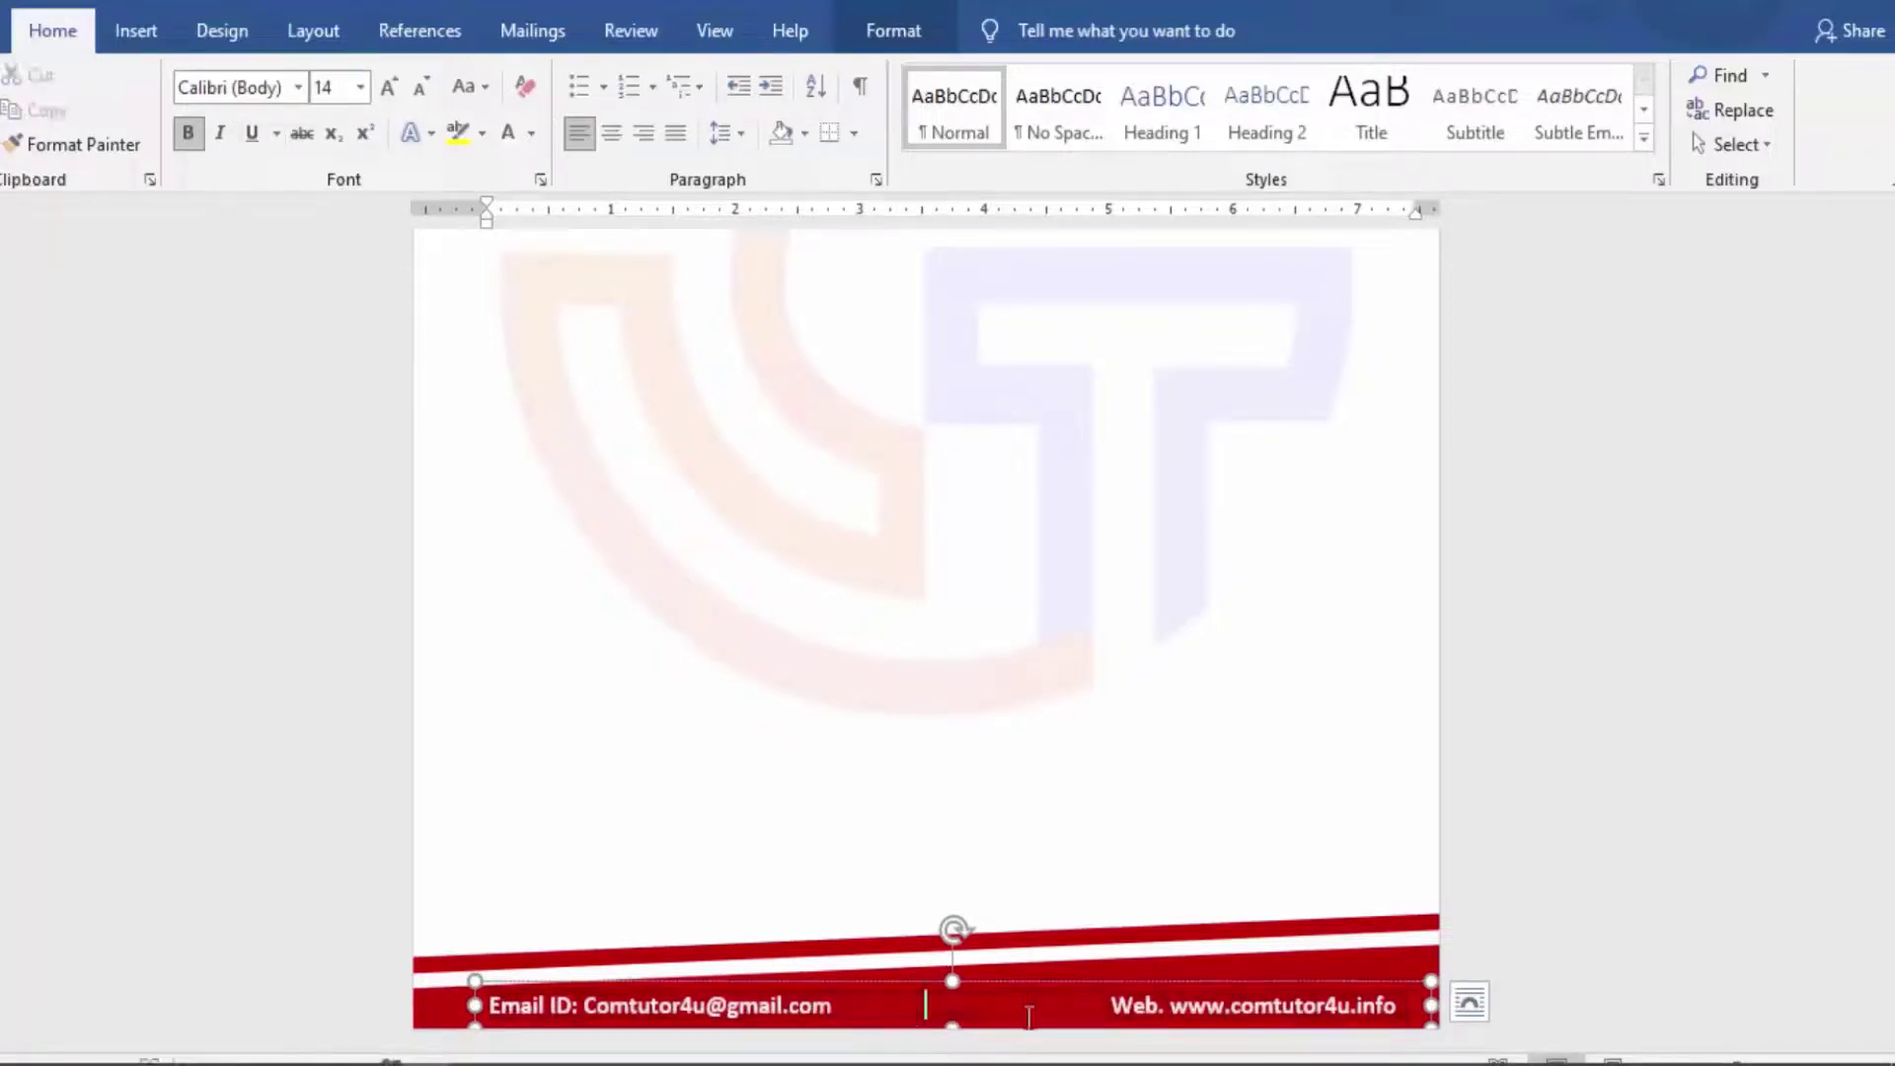
- Underline the web address and the email separately, then leave footer editing
left_click_drag(1112, 1004, 1399, 1005)
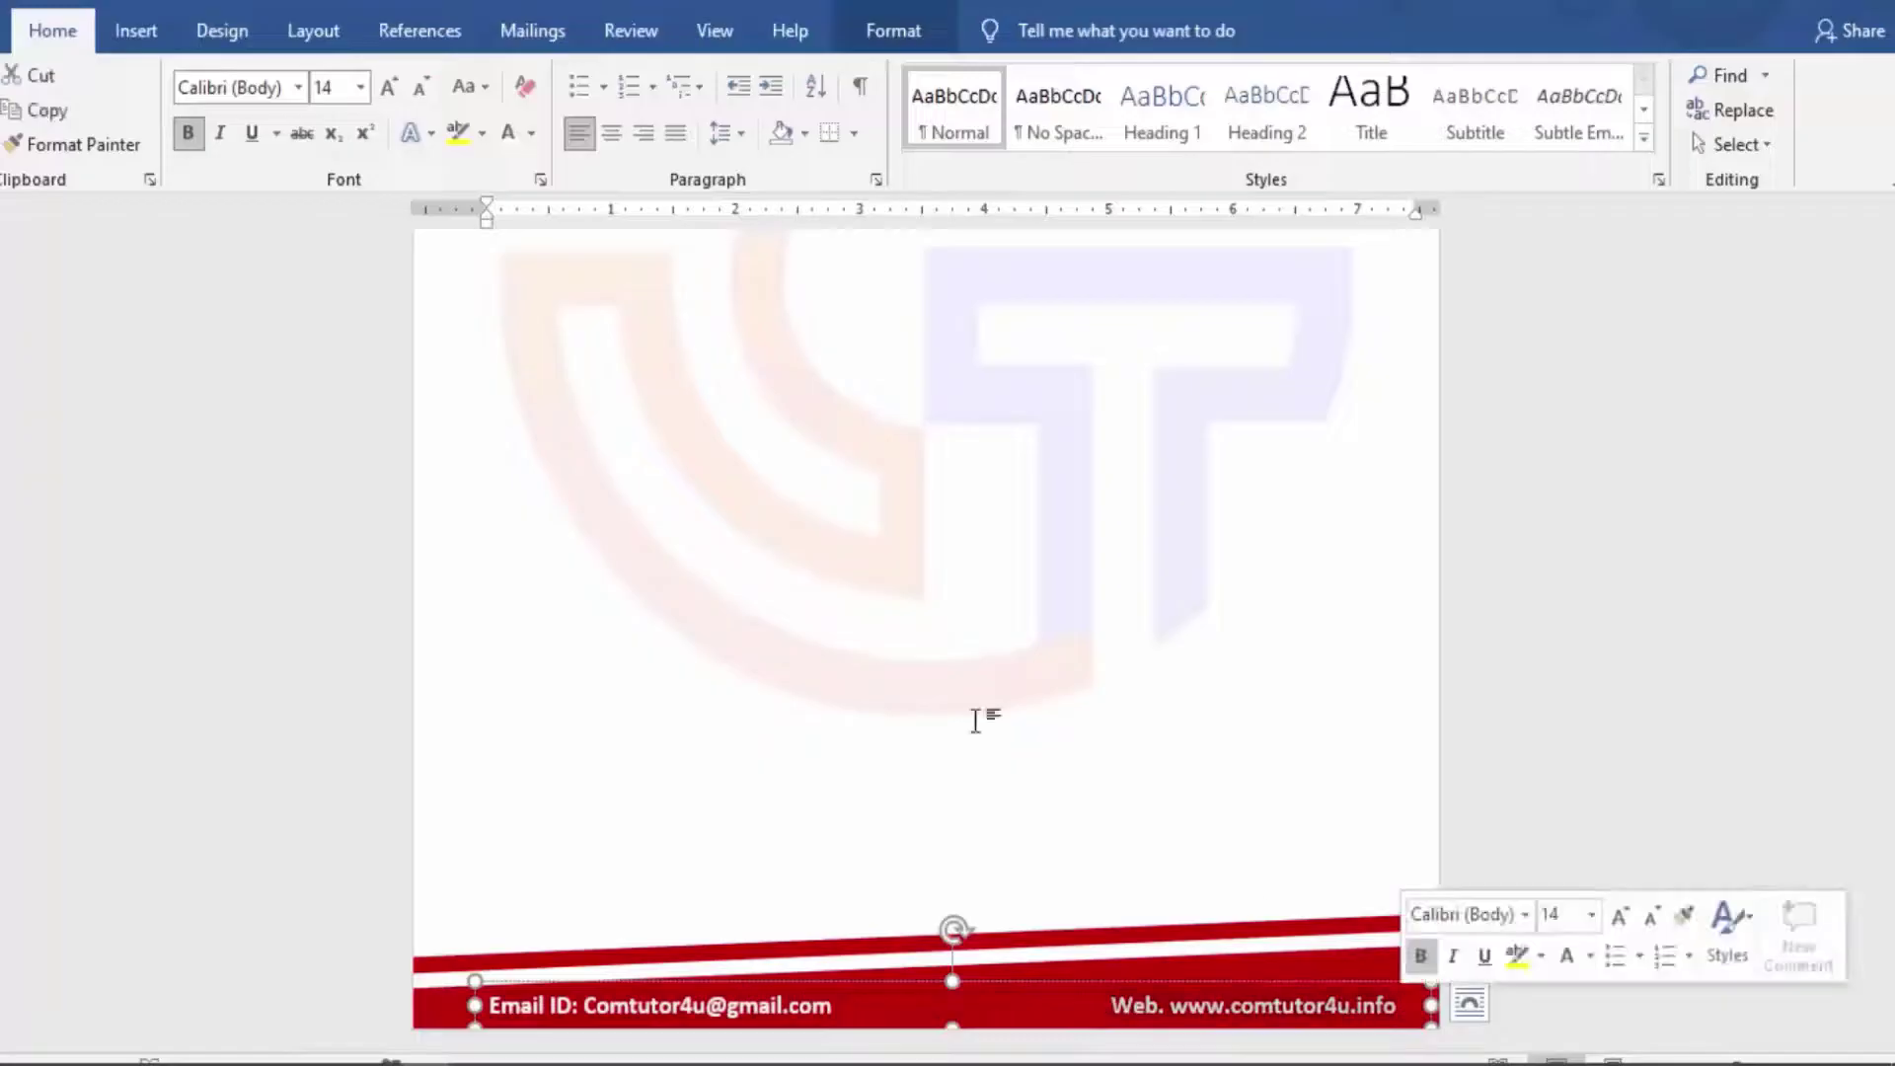
left_click(254, 136)
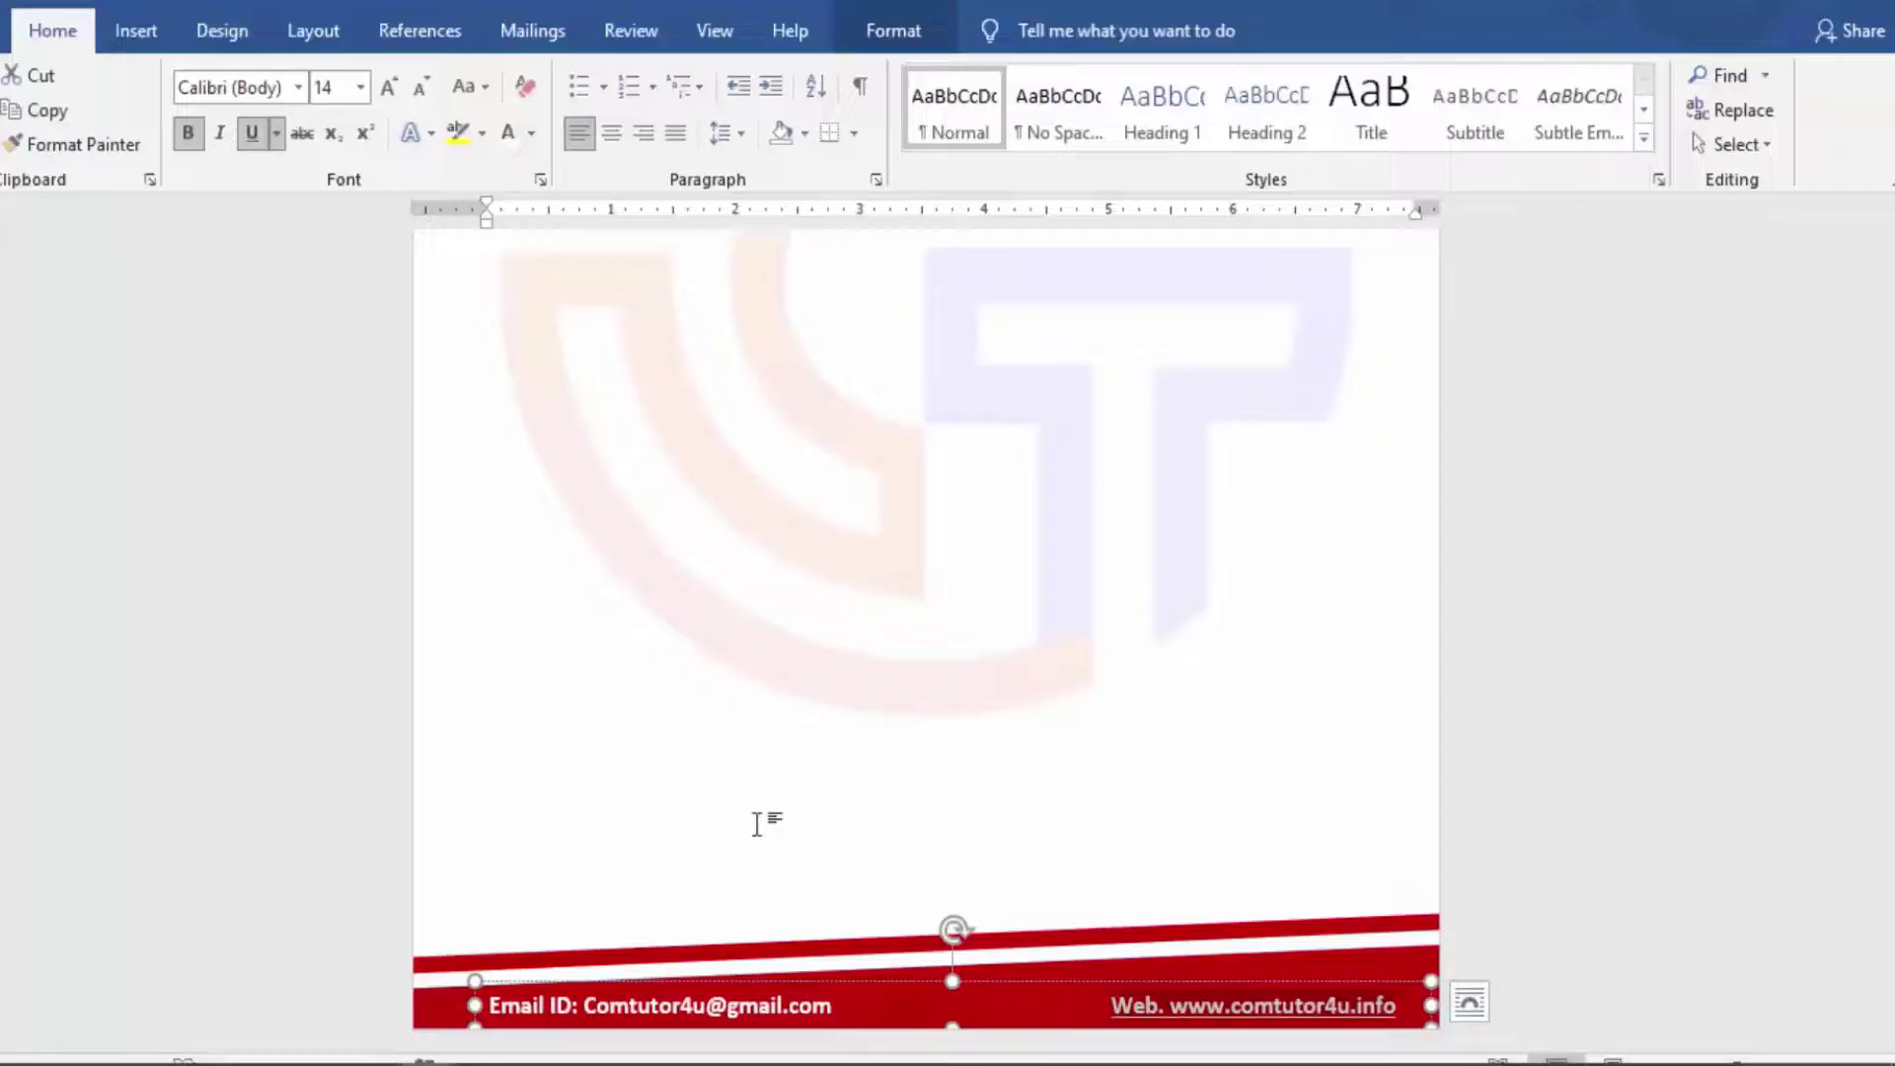
left_click(837, 1006)
left_click_drag(807, 1005, 482, 1005)
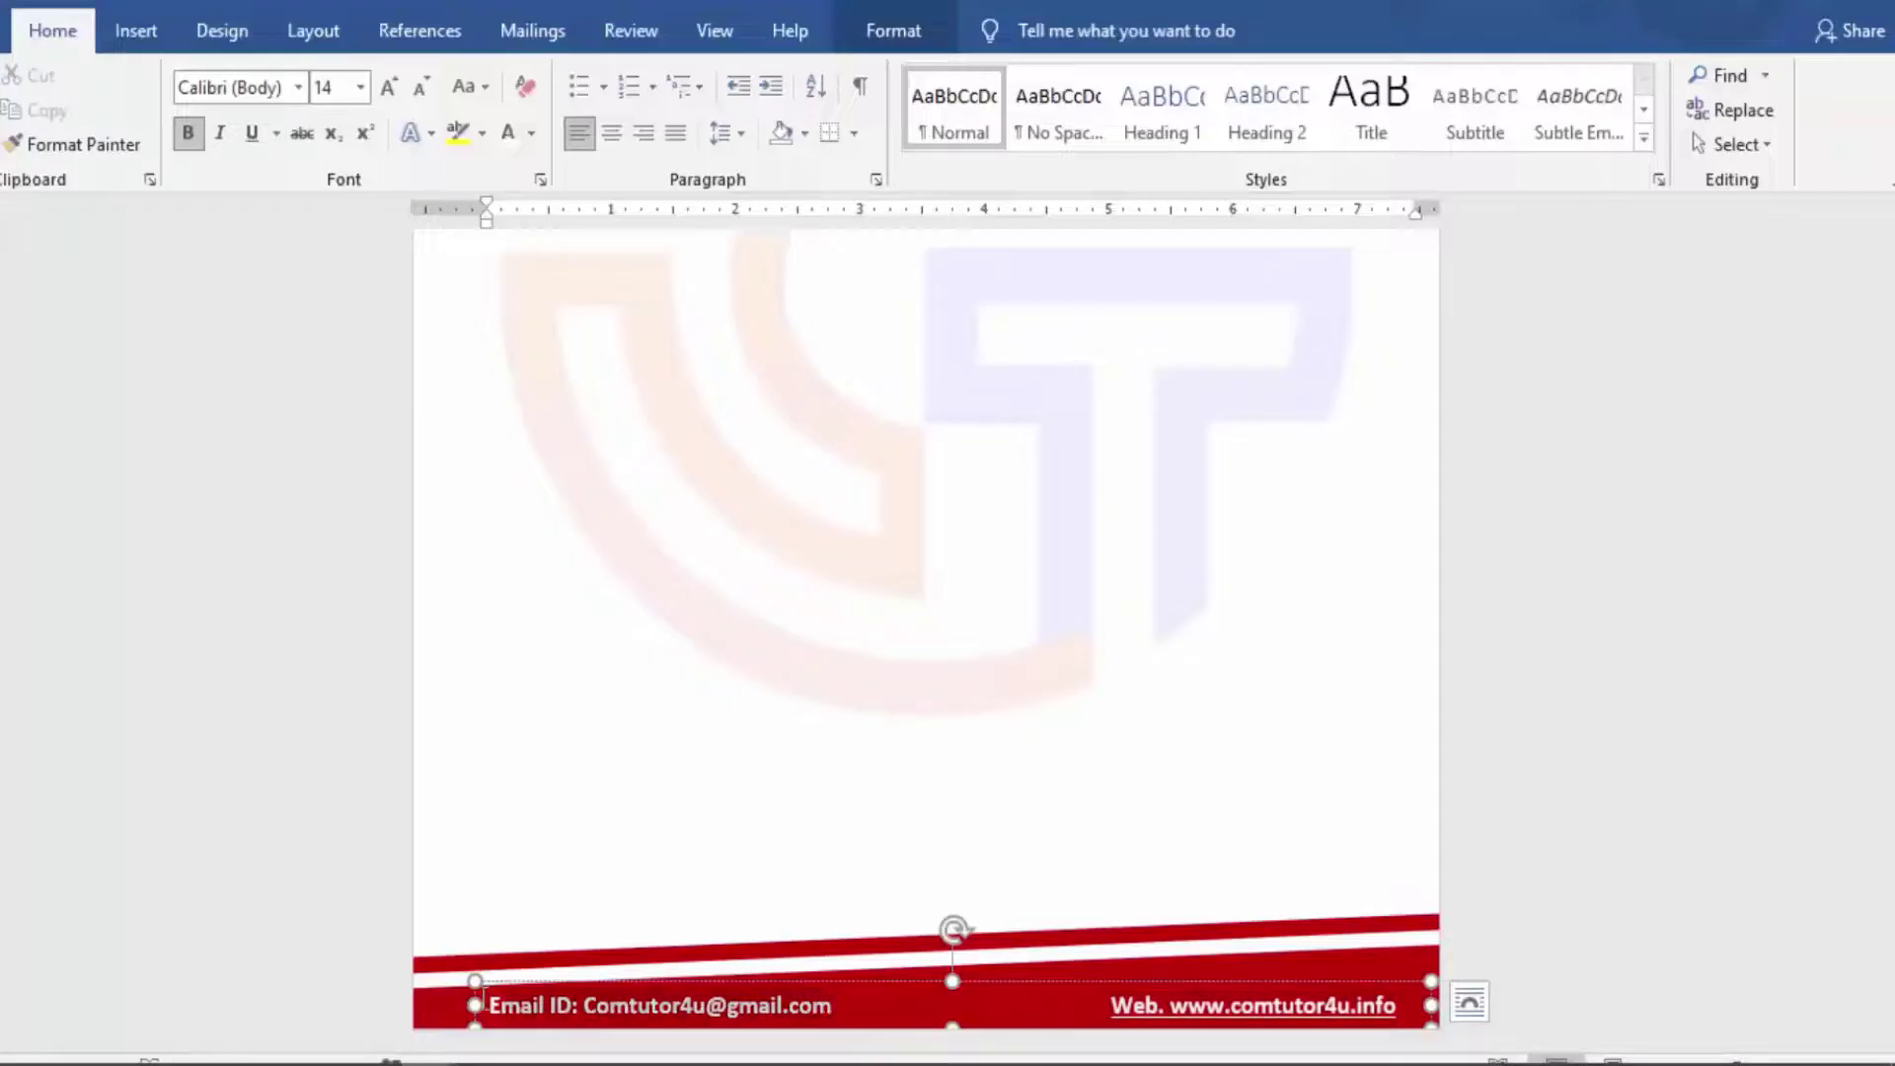
left_click(254, 133)
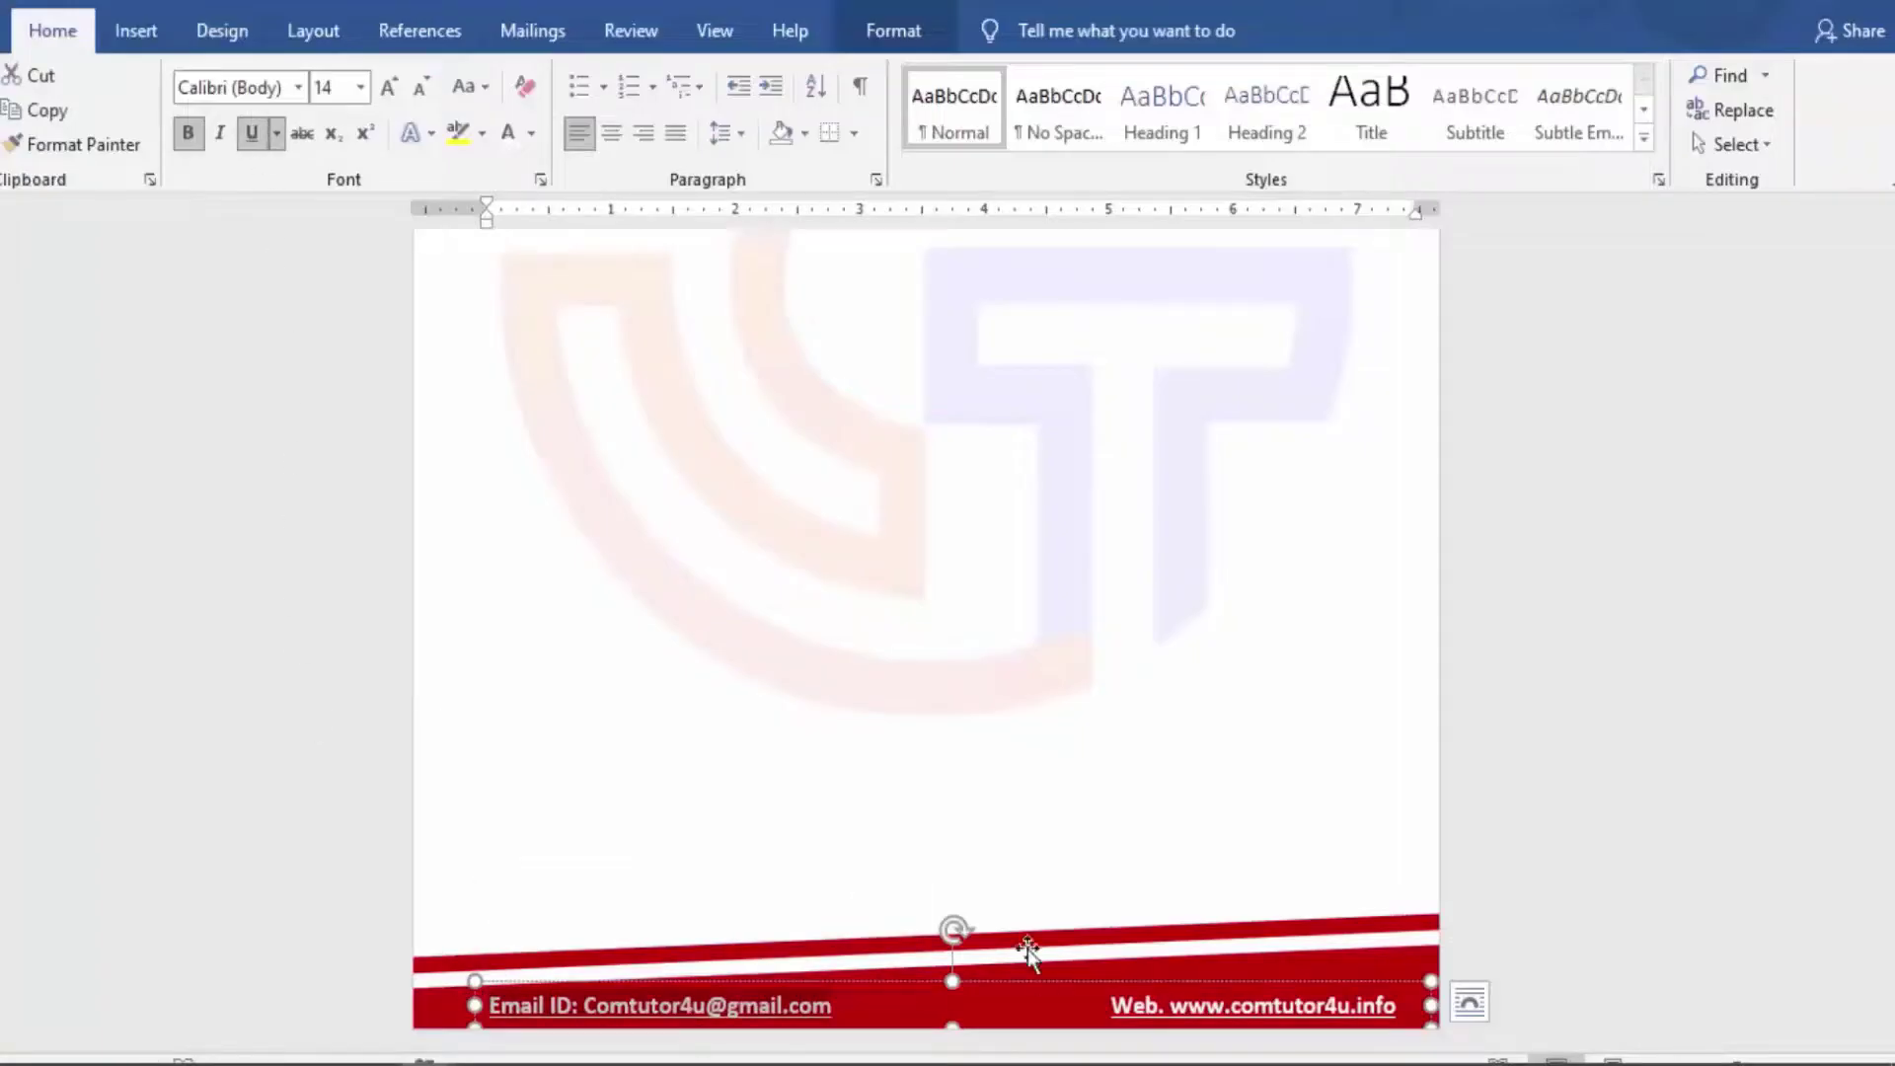
left_click(880, 1027)
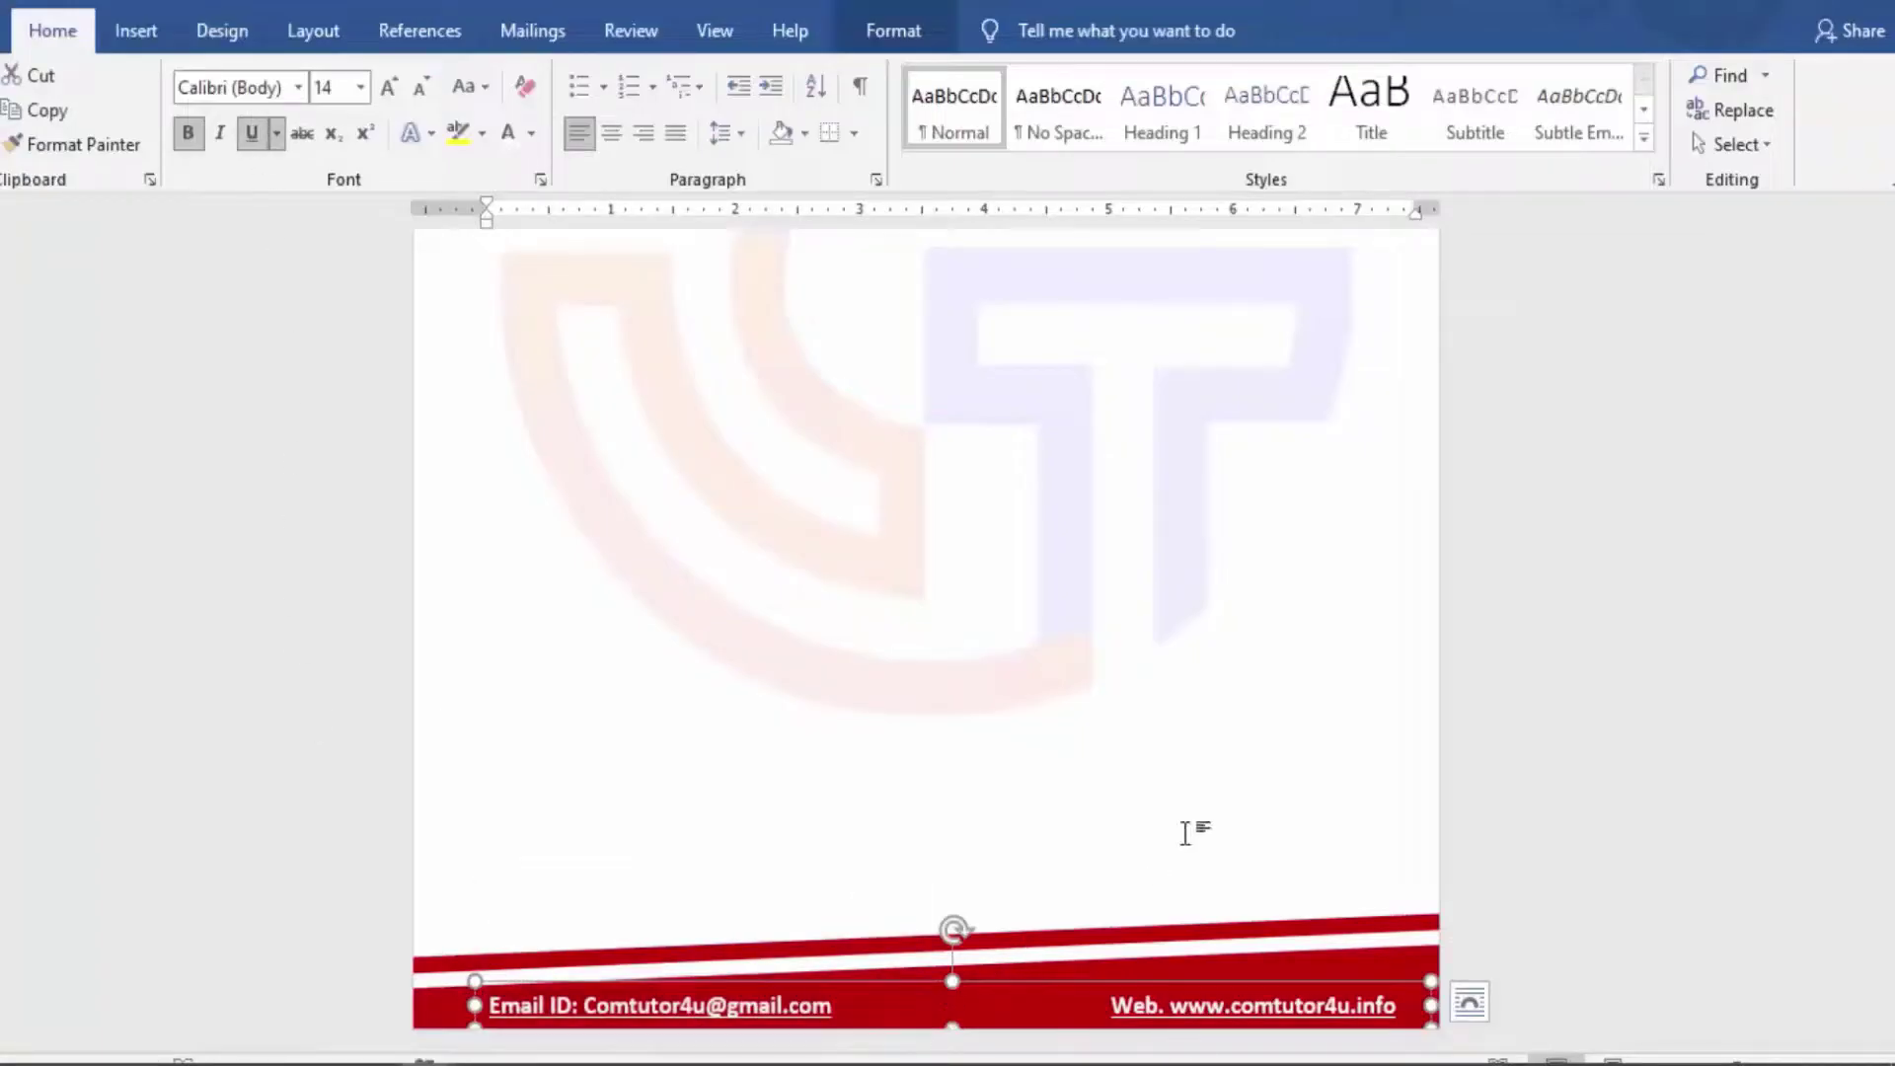
double_click(1229, 784)
scroll(1229, 785, "down", 4)
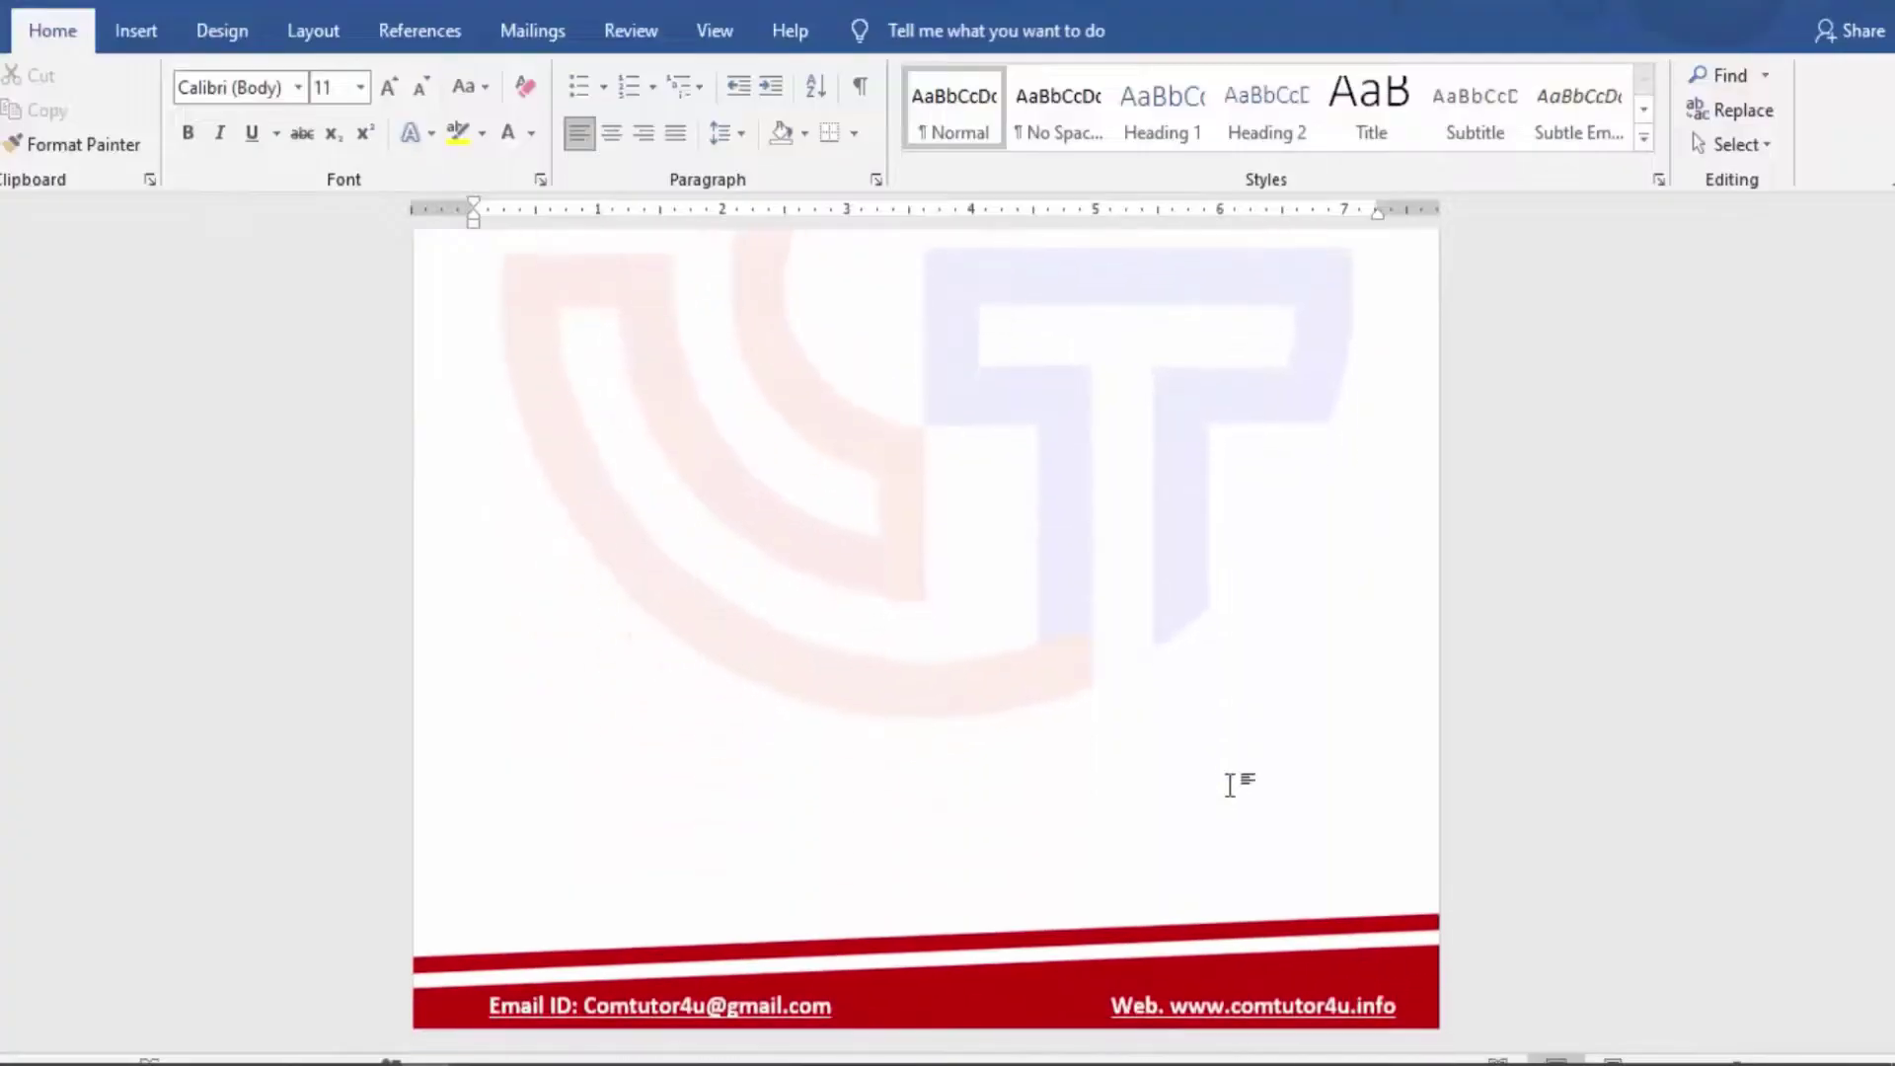
scroll(1222, 738, "up", 8)
scroll(1222, 738, "up", 3)
scroll(1222, 738, "down", 5)
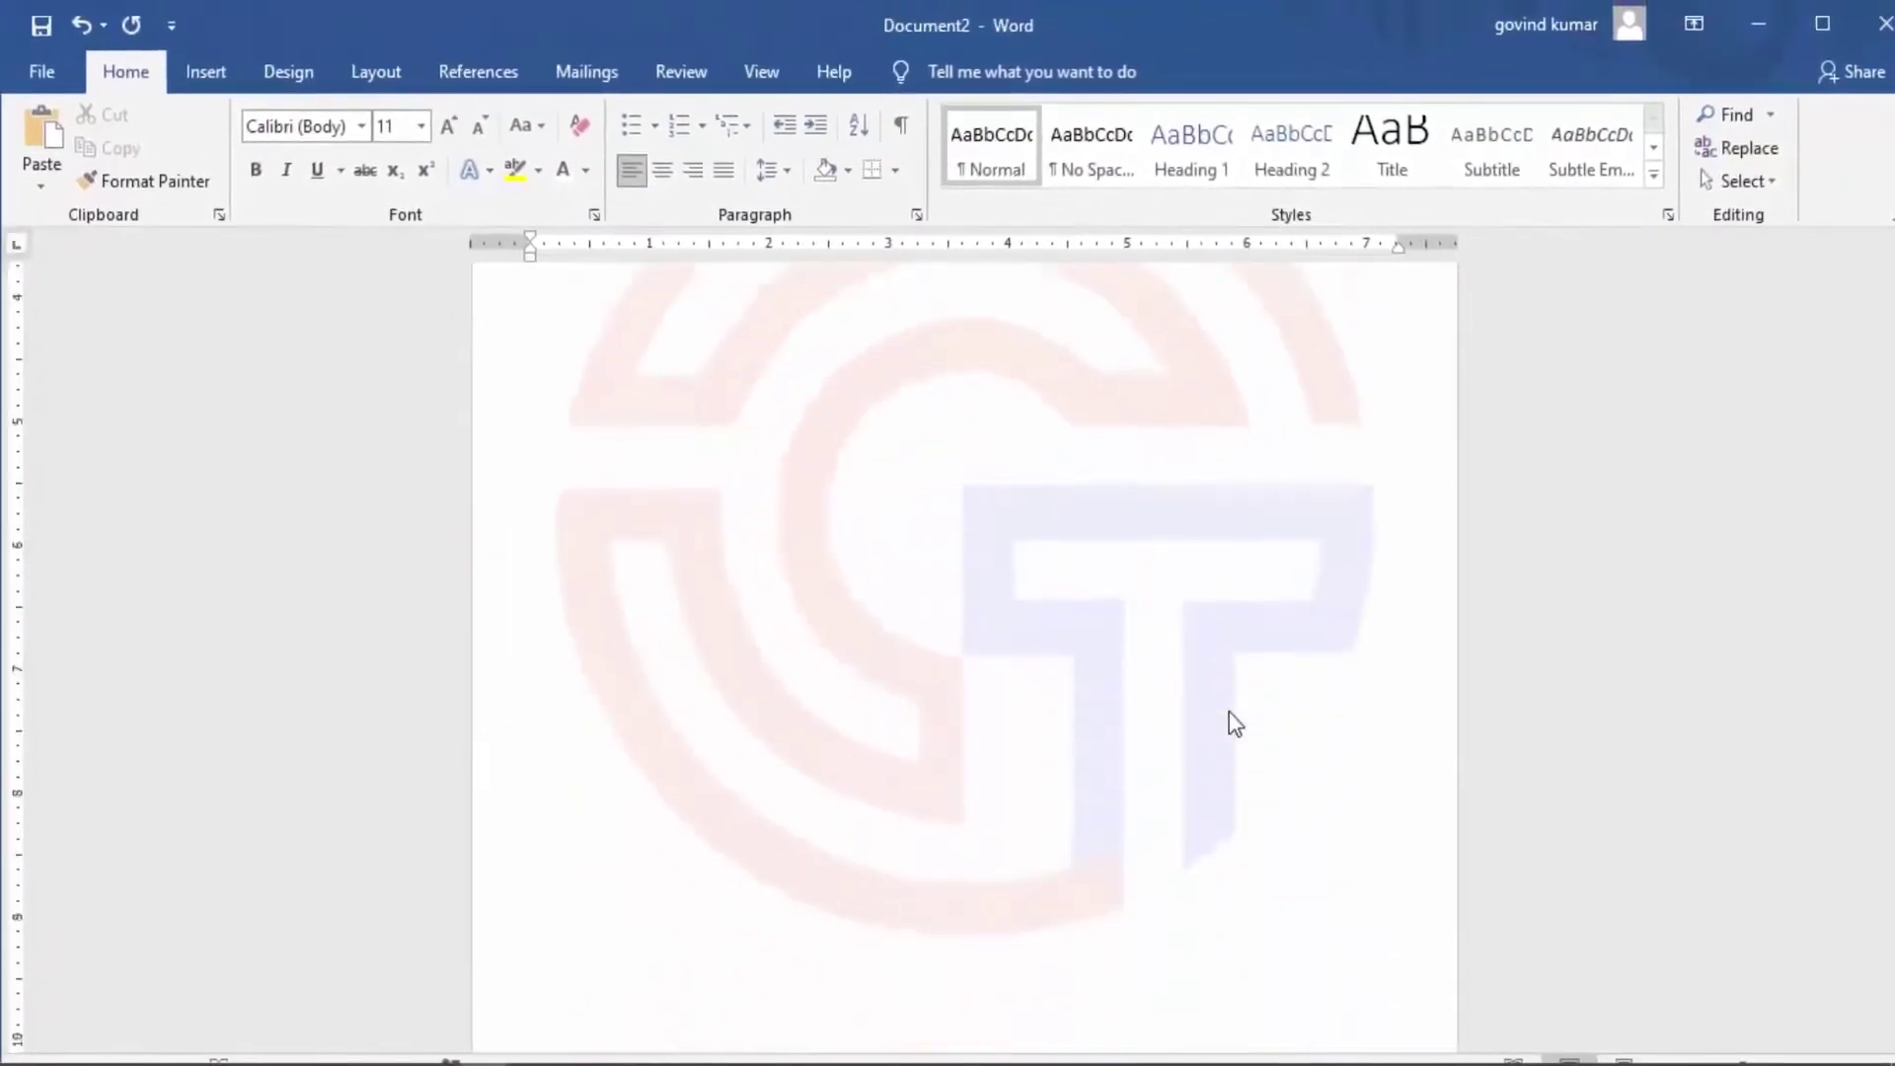
scroll(1229, 712, "down", 5)
scroll(1229, 713, "down", 2)
scroll(1229, 713, "down", 8)
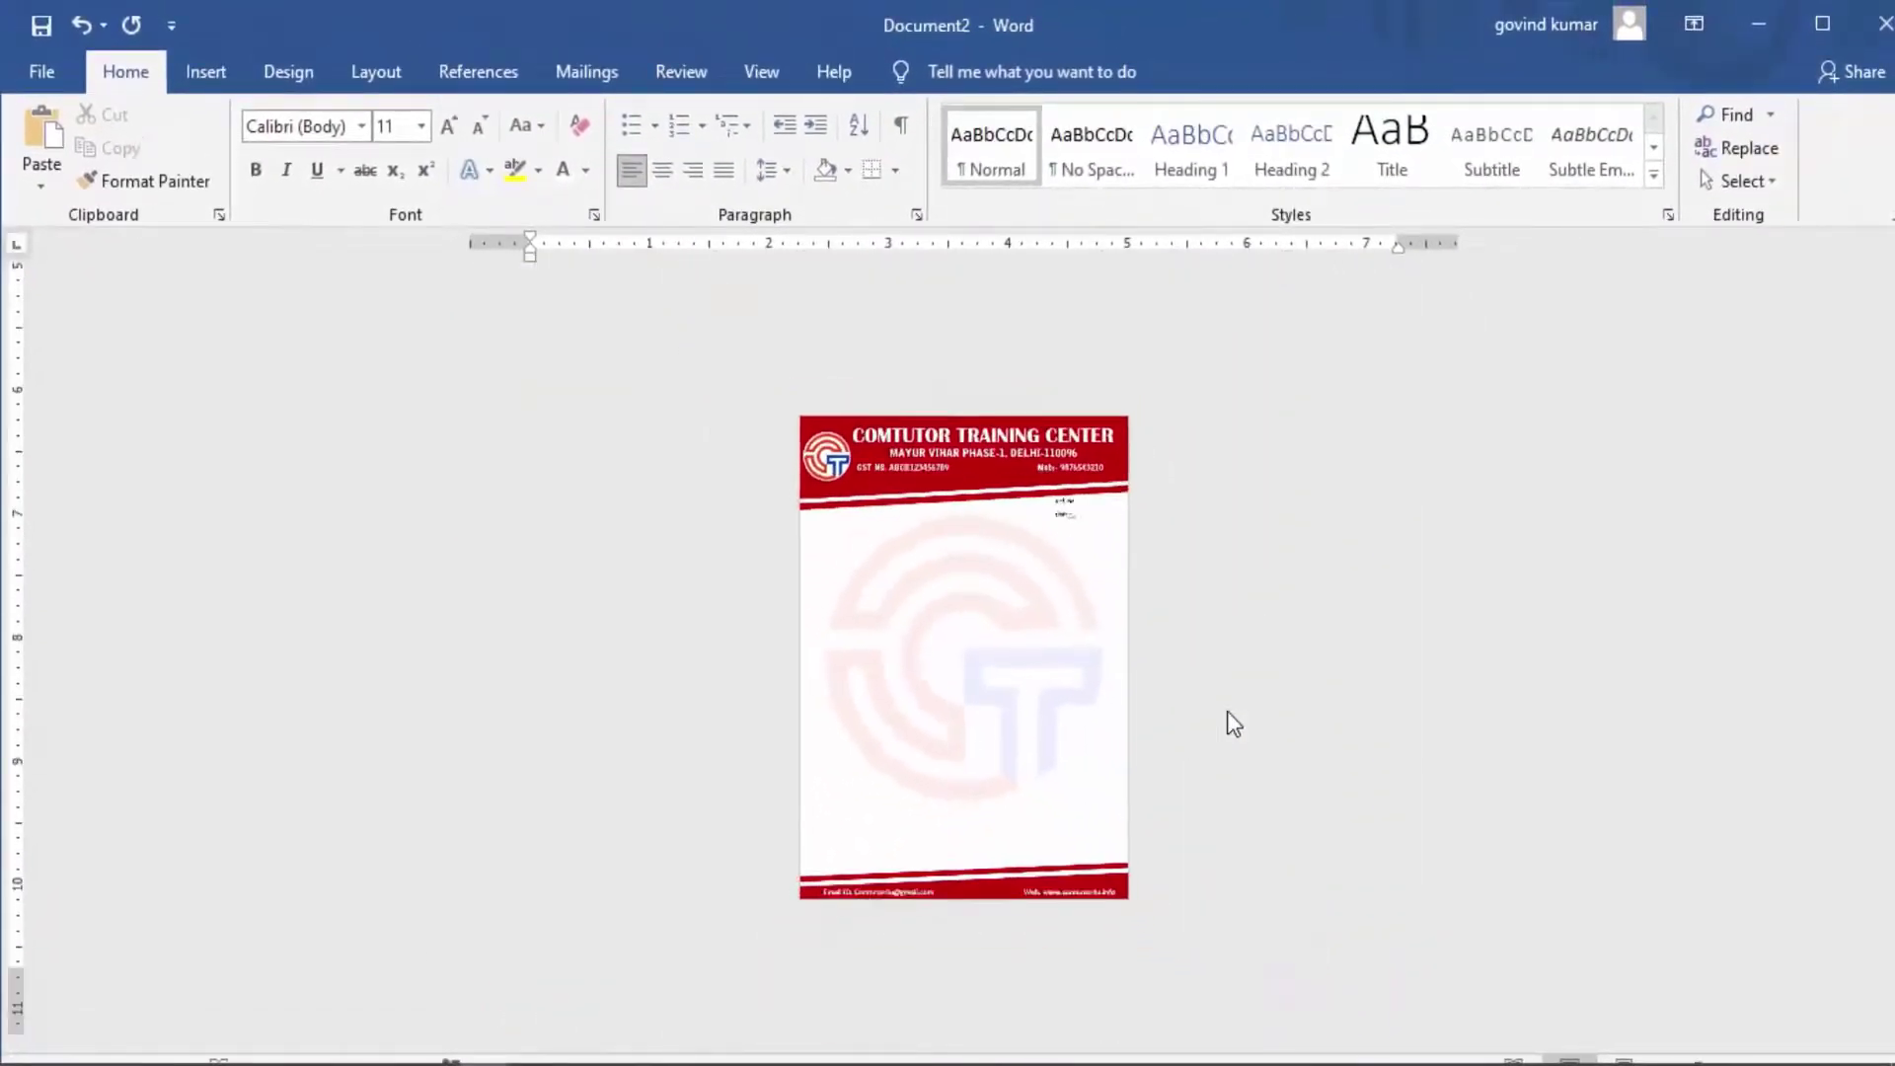
scroll(1229, 712, "up", 2)
scroll(1229, 710, "up", 2)
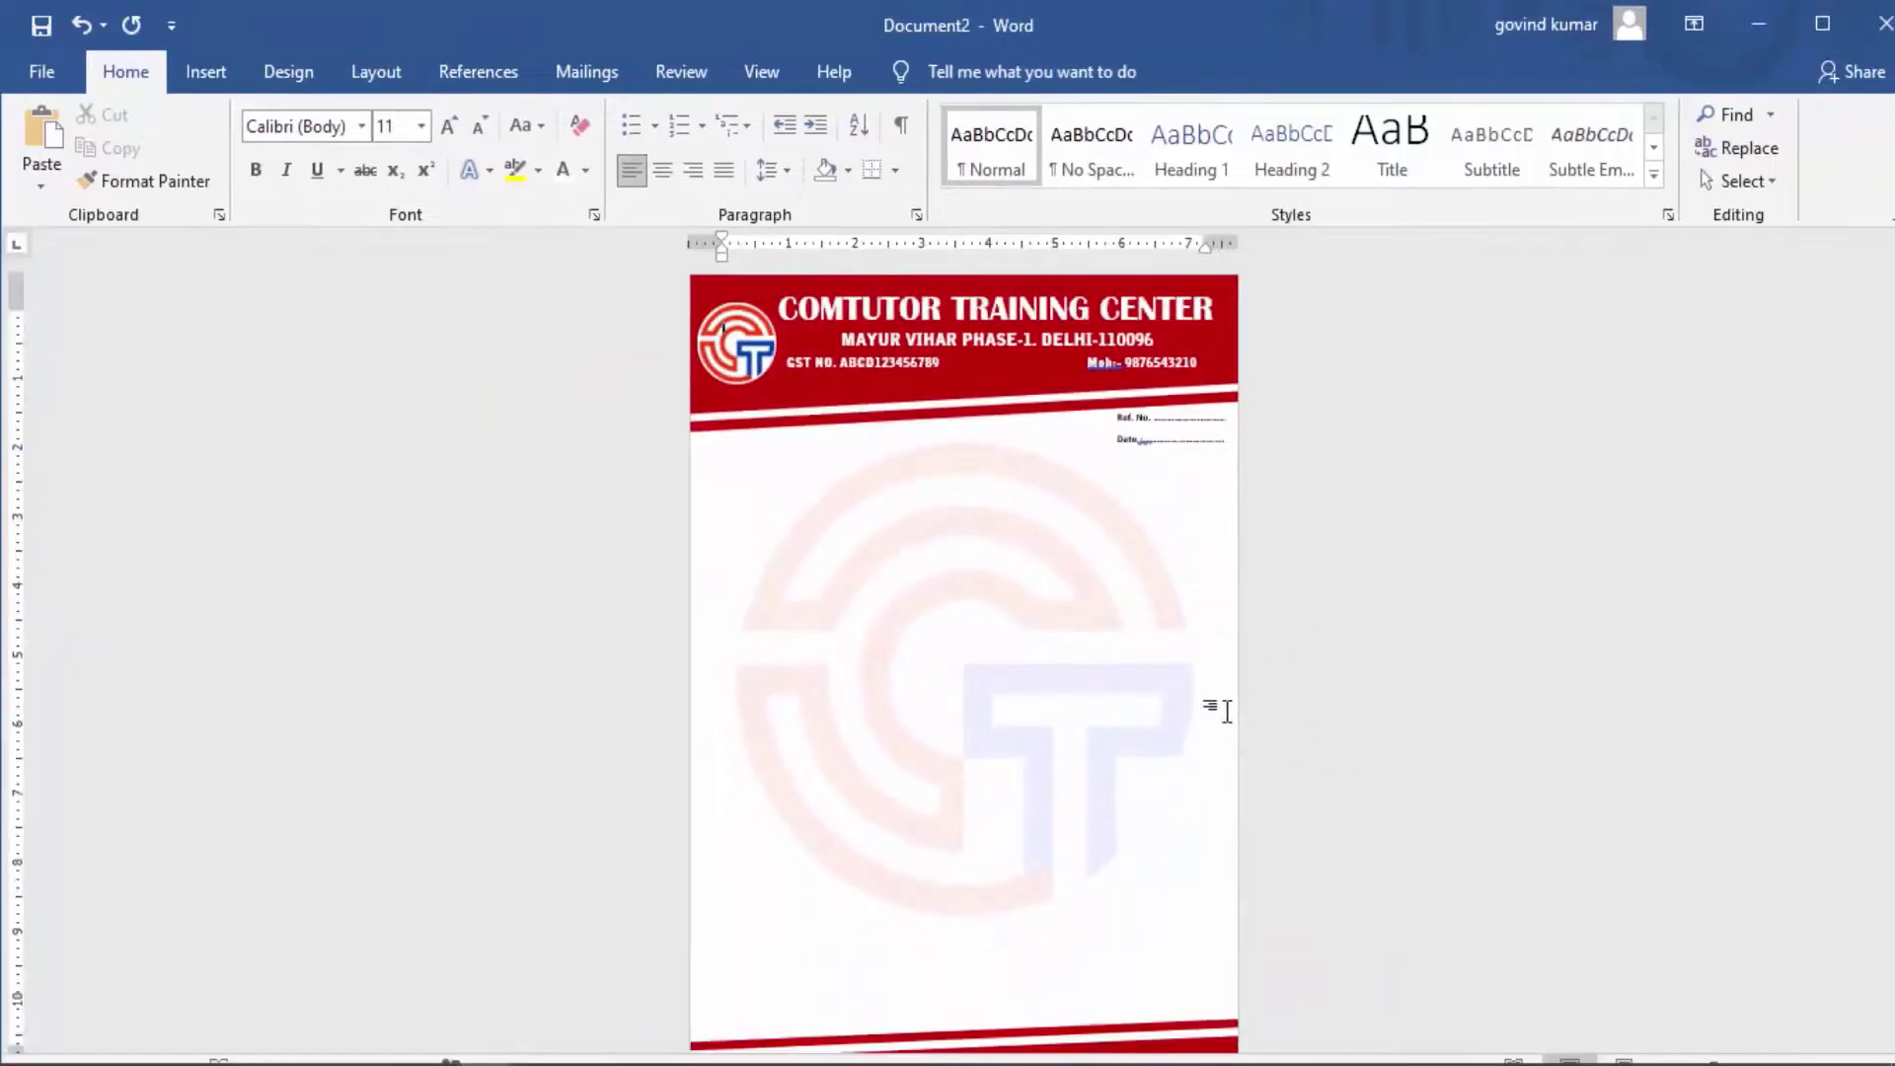
scroll(1226, 710, "down", 1)
scroll(1227, 710, "up", 1)
scroll(1226, 711, "down", 1)
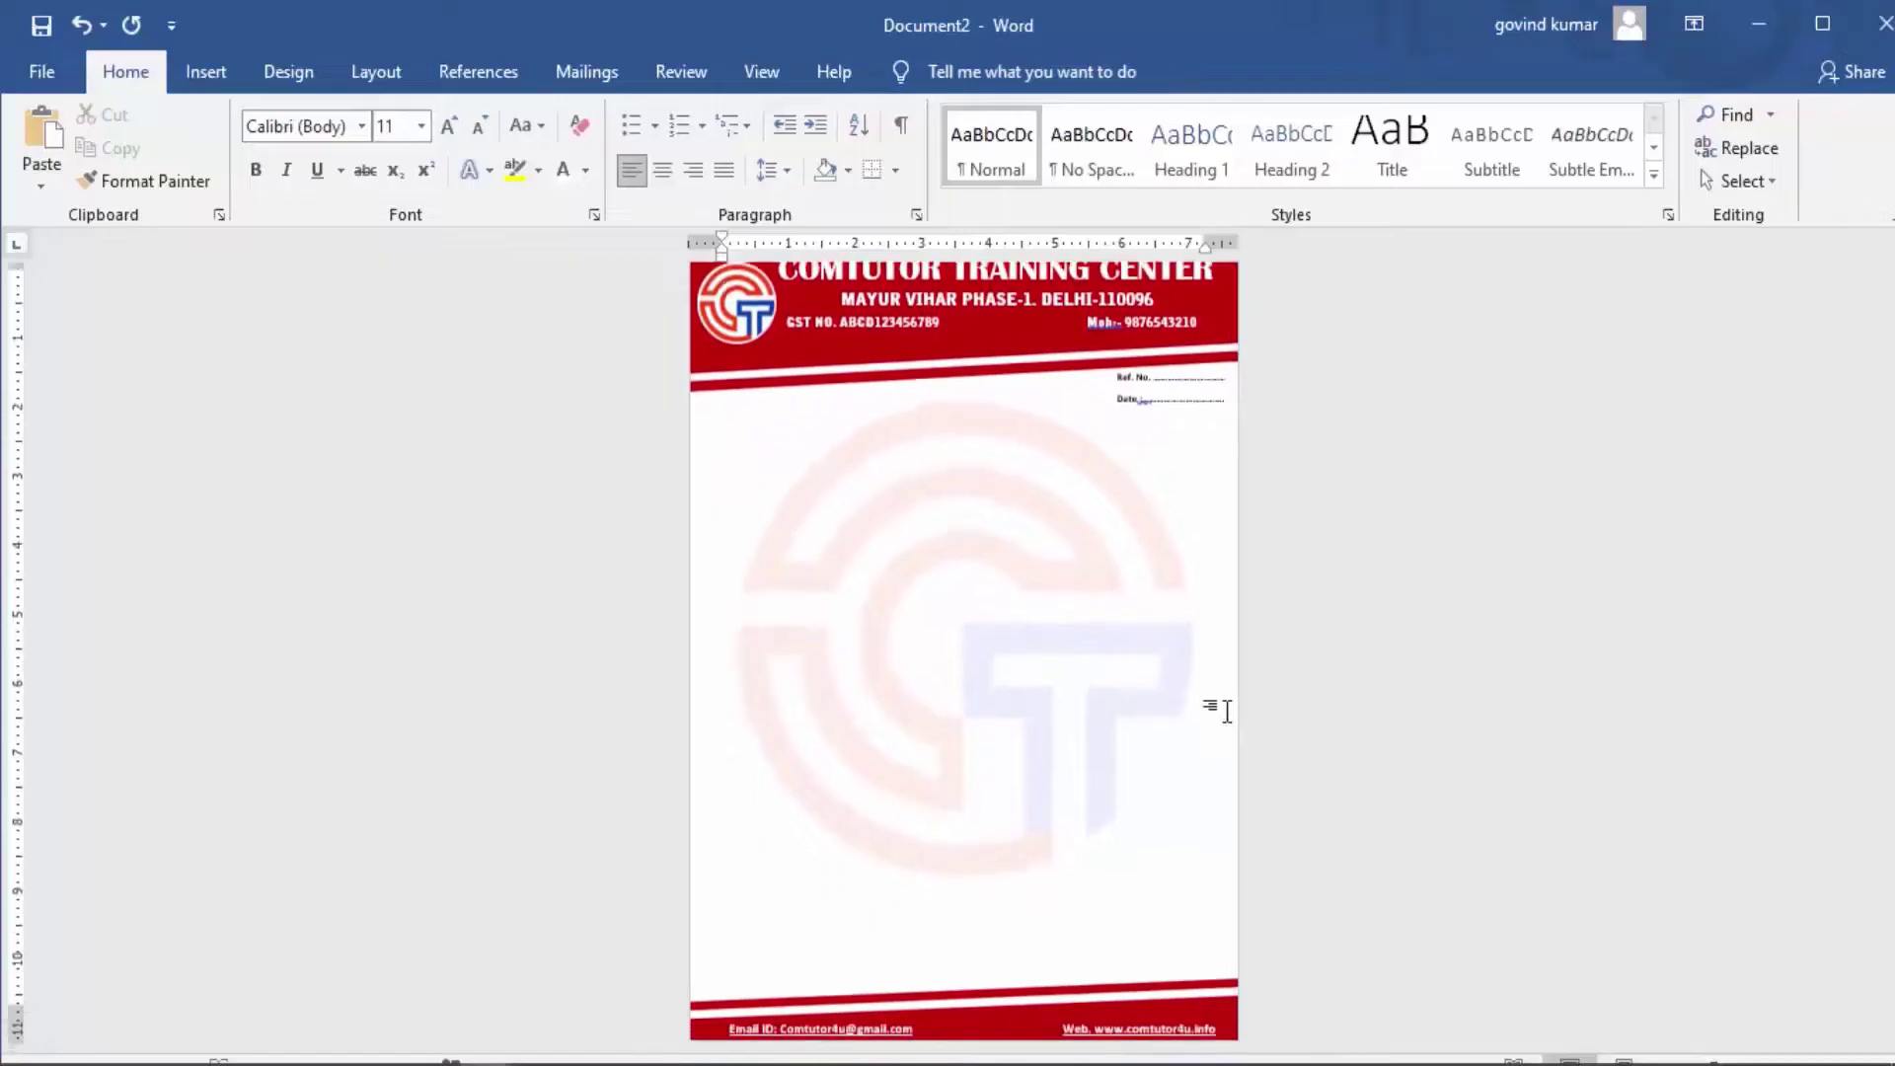
scroll(1226, 711, "up", 1)
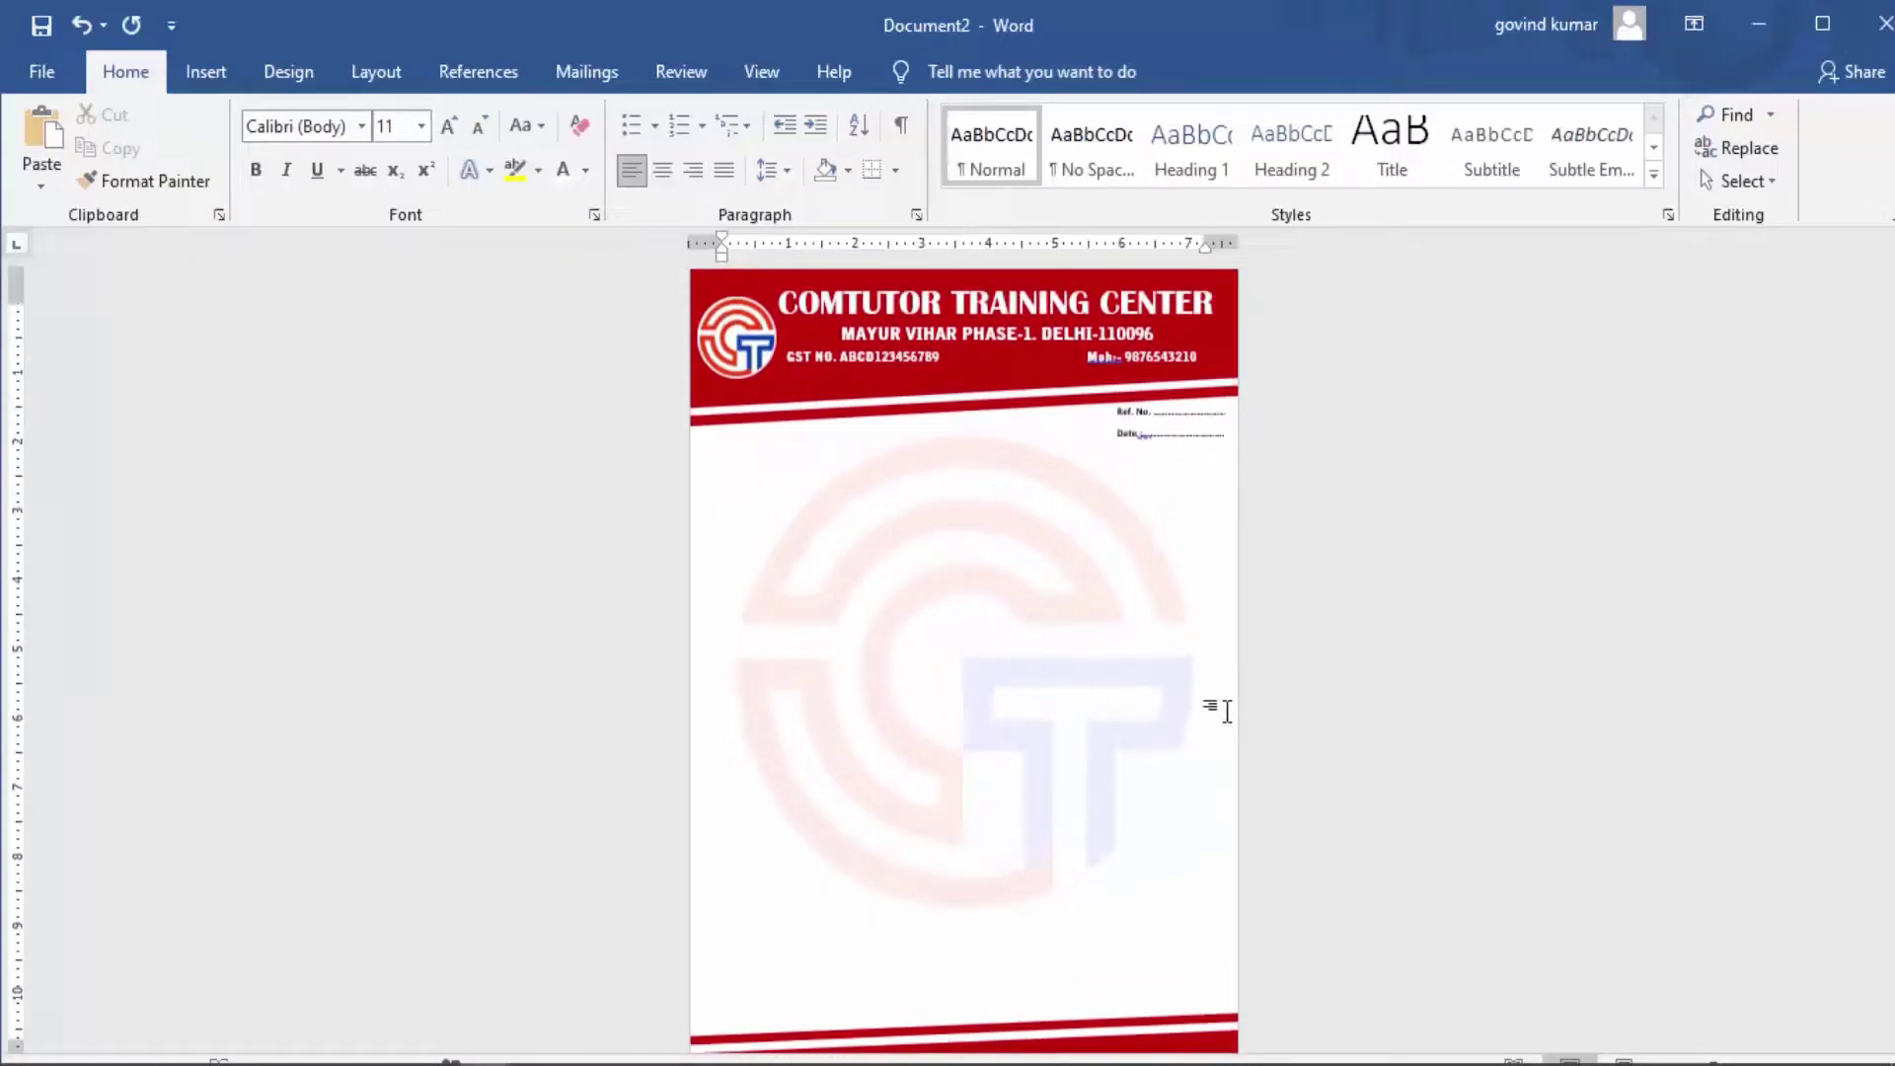
scroll(1227, 710, "up", 5)
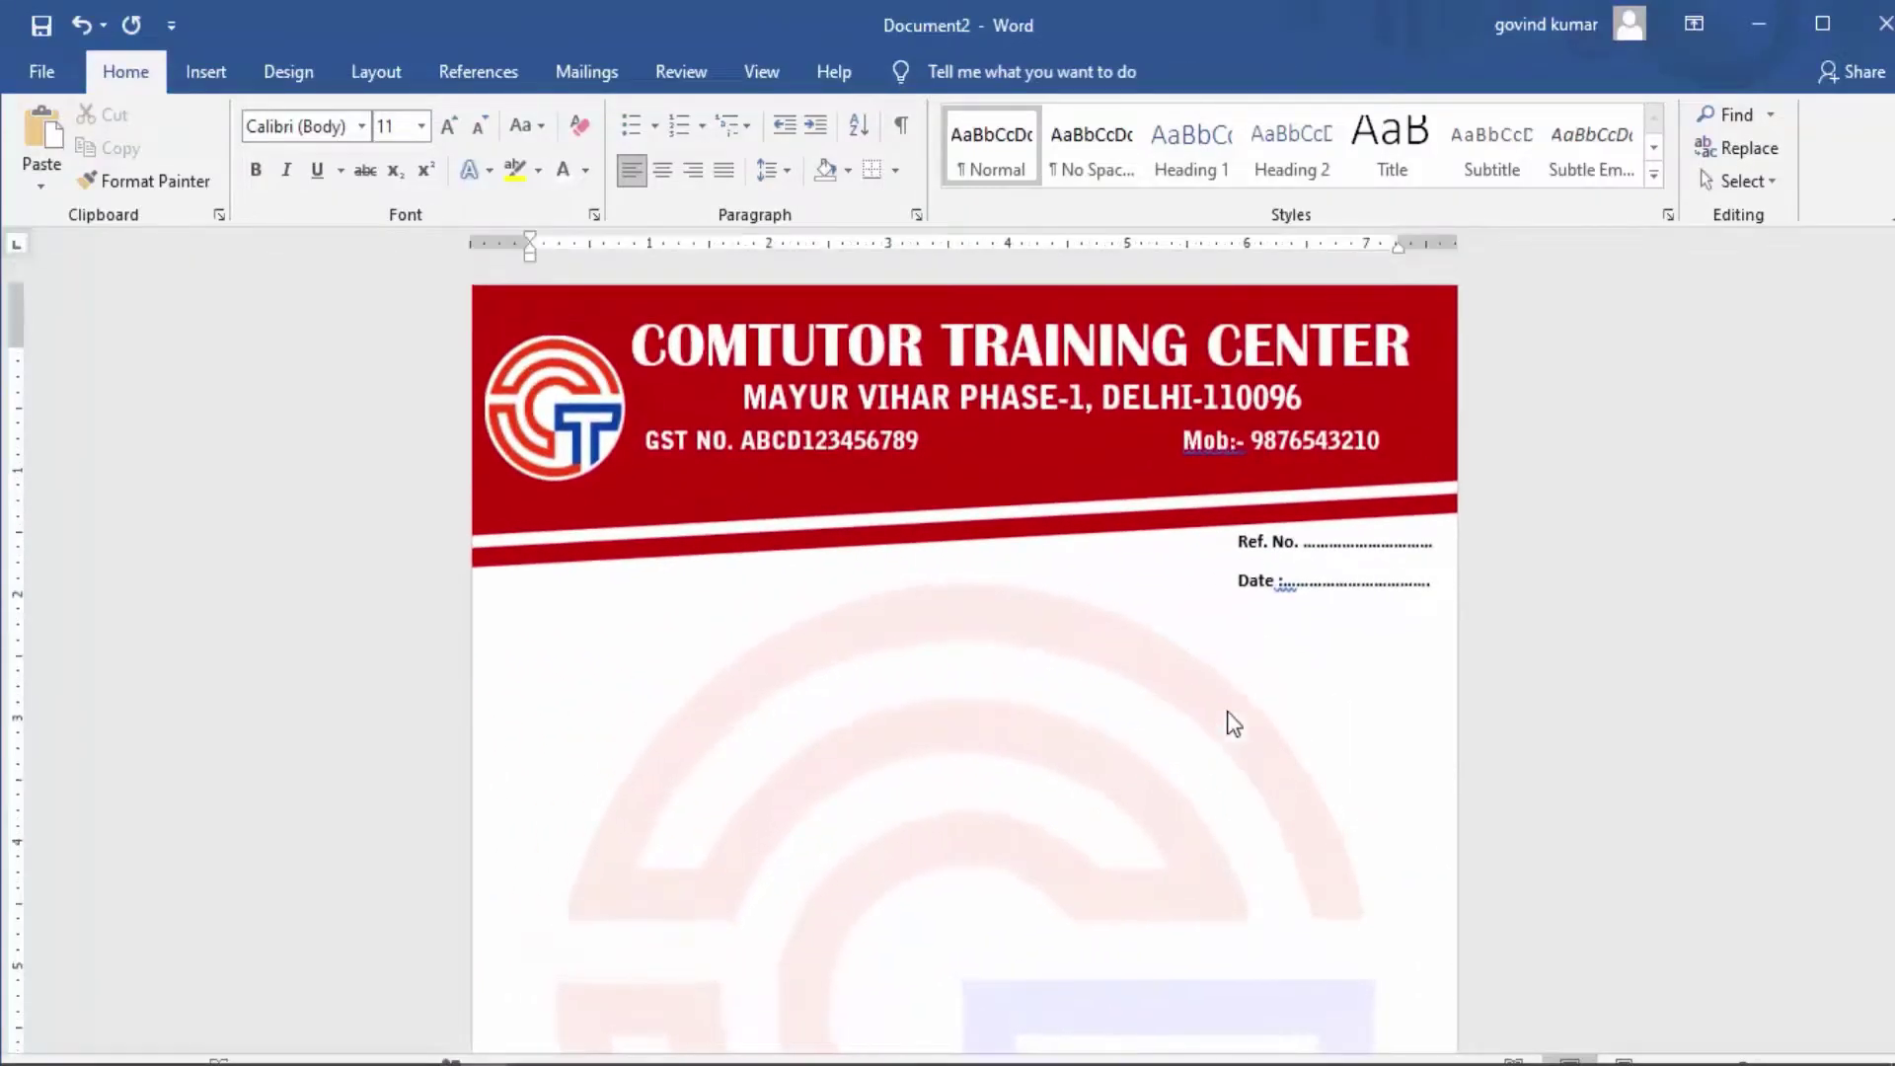
scroll(1231, 723, "down", 2)
scroll(1232, 722, "down", 1)
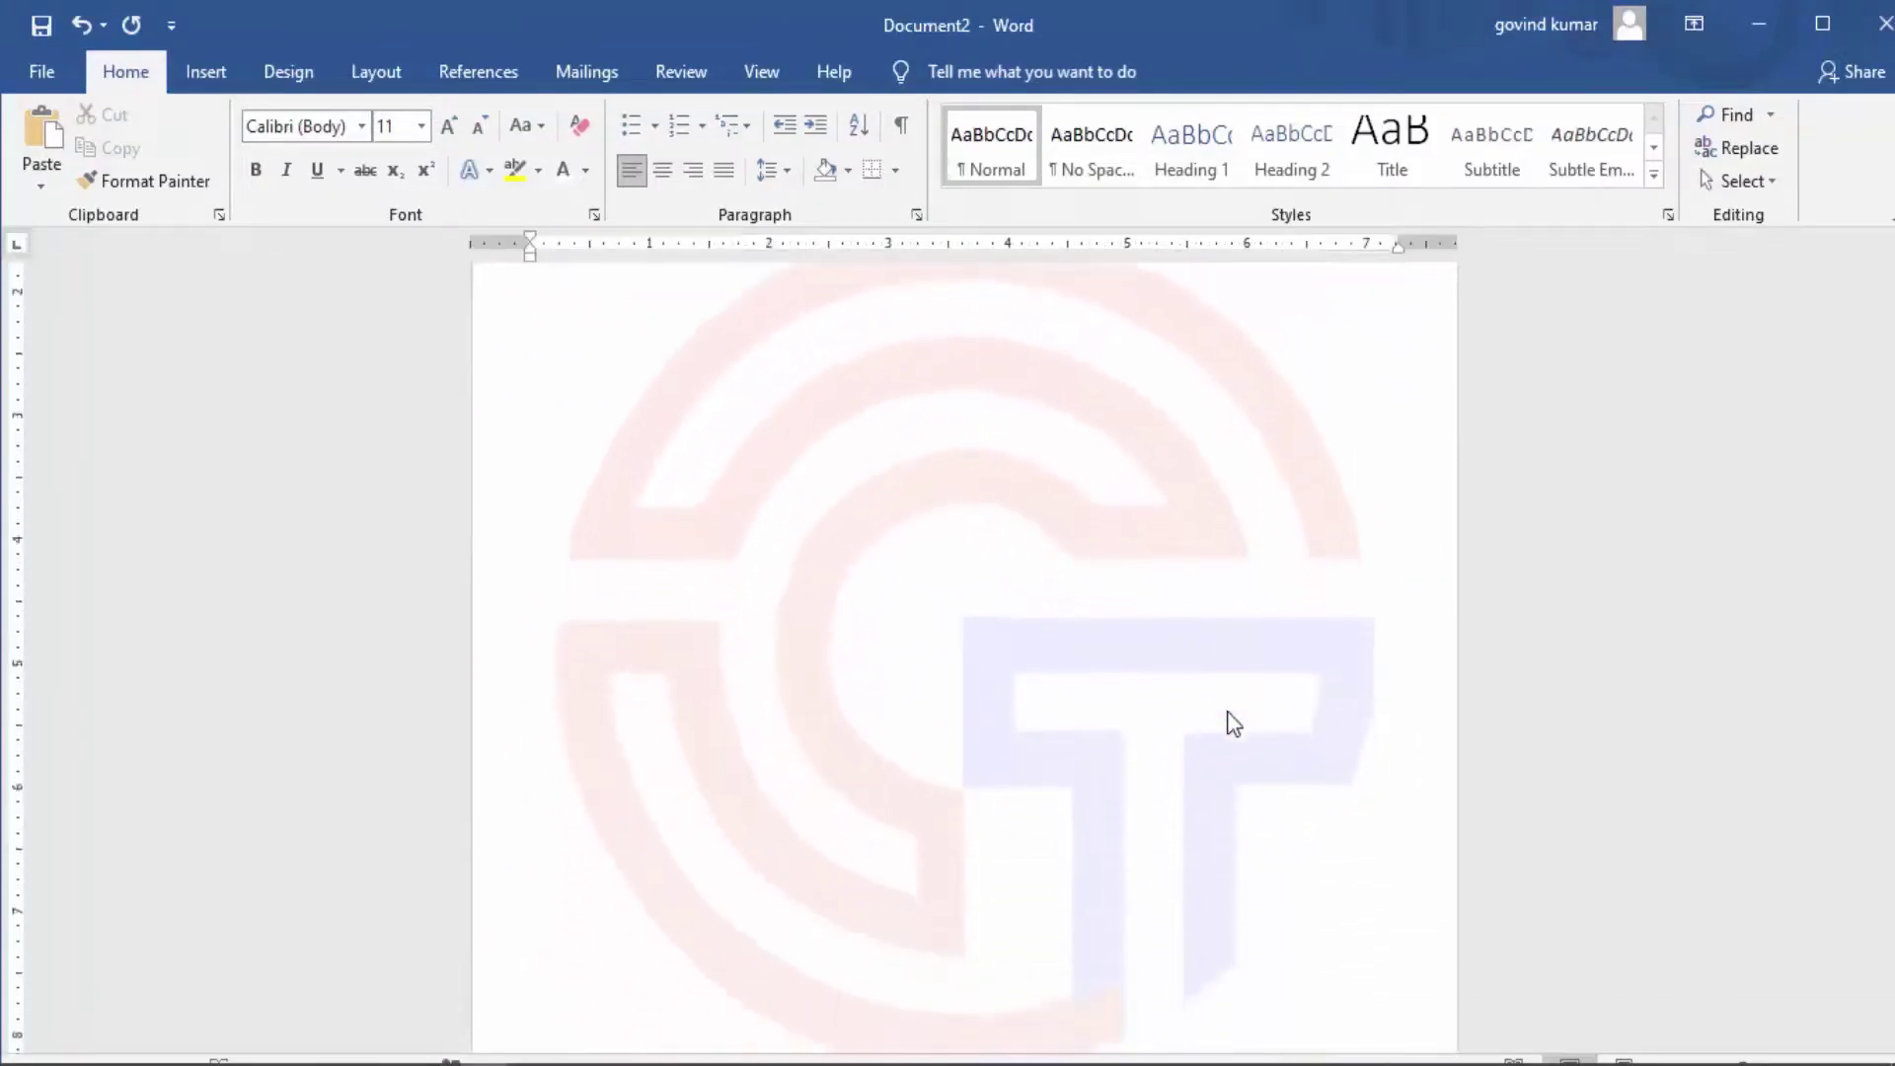
scroll(1232, 723, "up", 3)
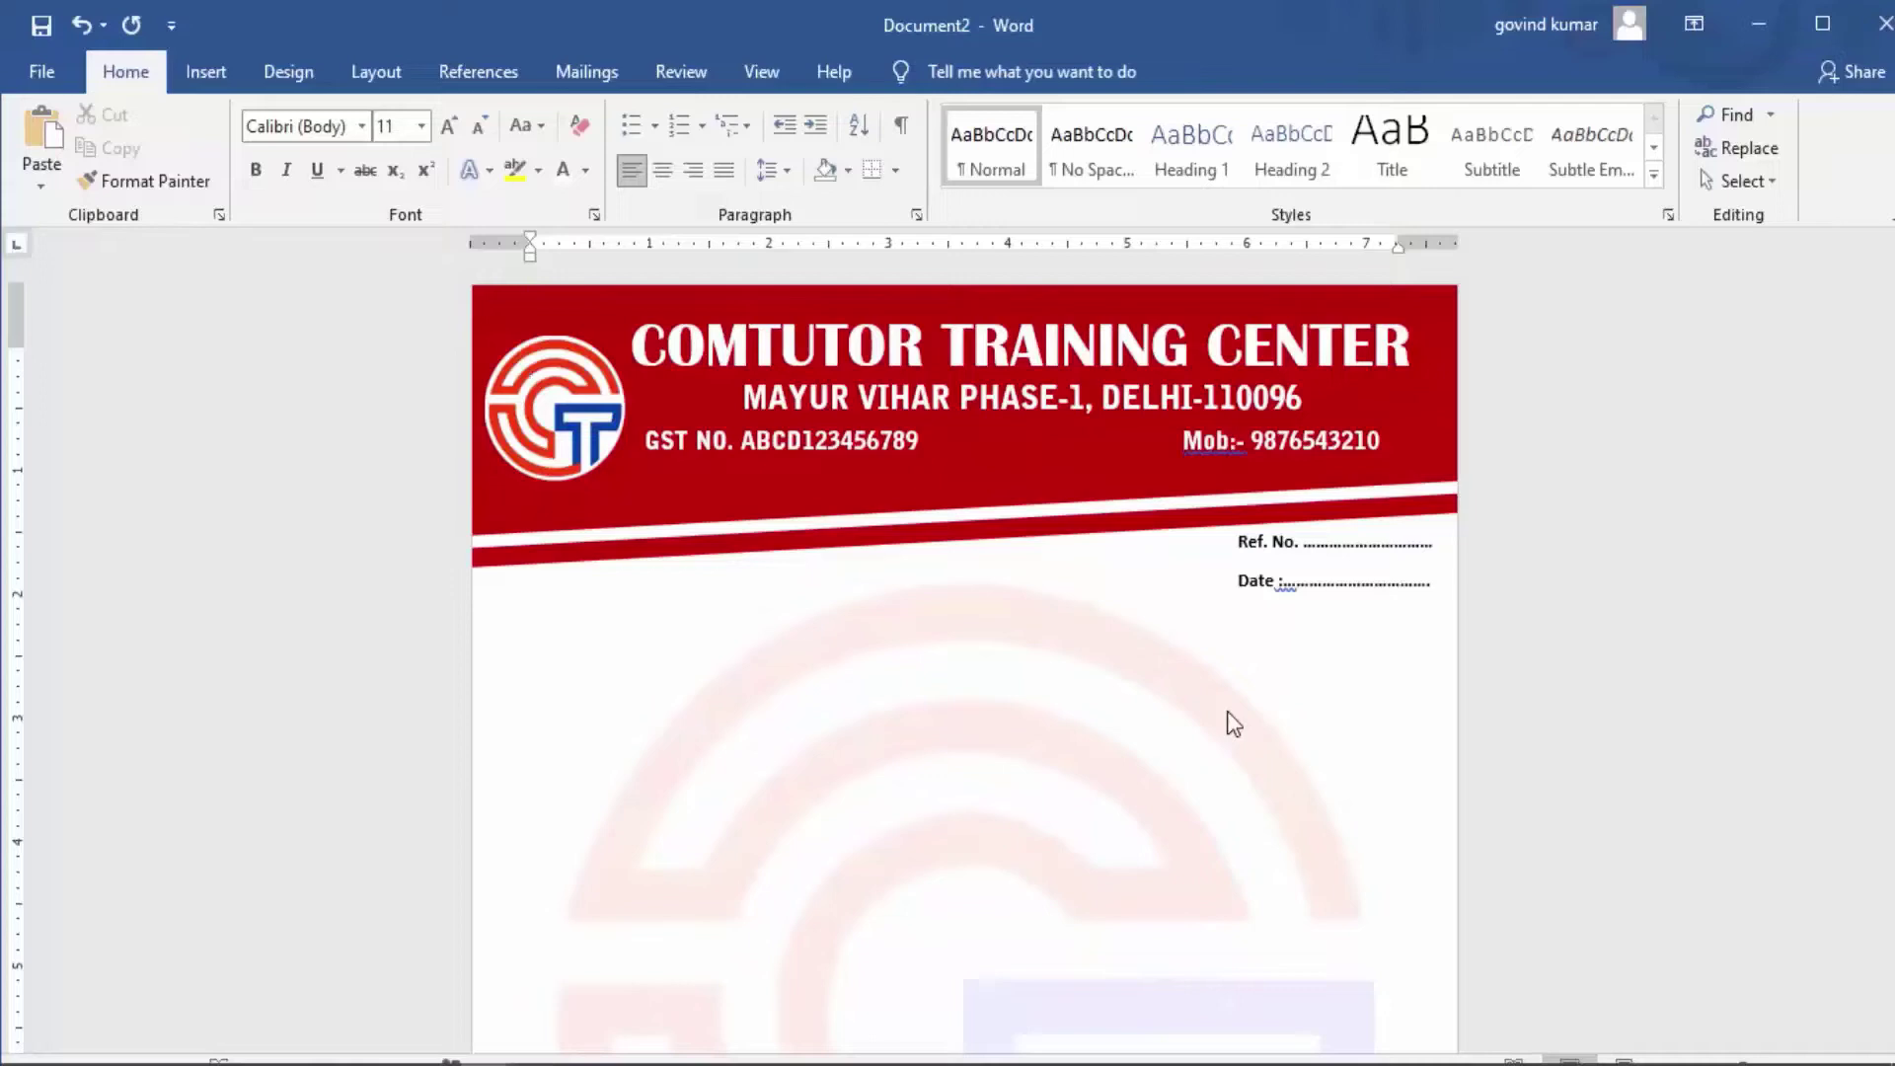